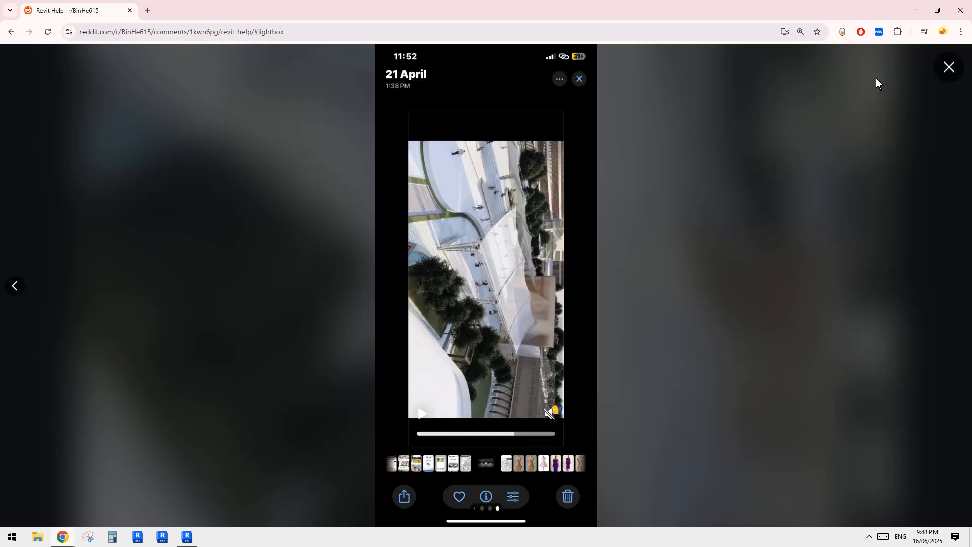
# Step: Close the enlarged reference image, switch to Revit, and examine the truss canopy model from its front, back and side
pyautogui.click(947, 70)
pyautogui.click(188, 536)
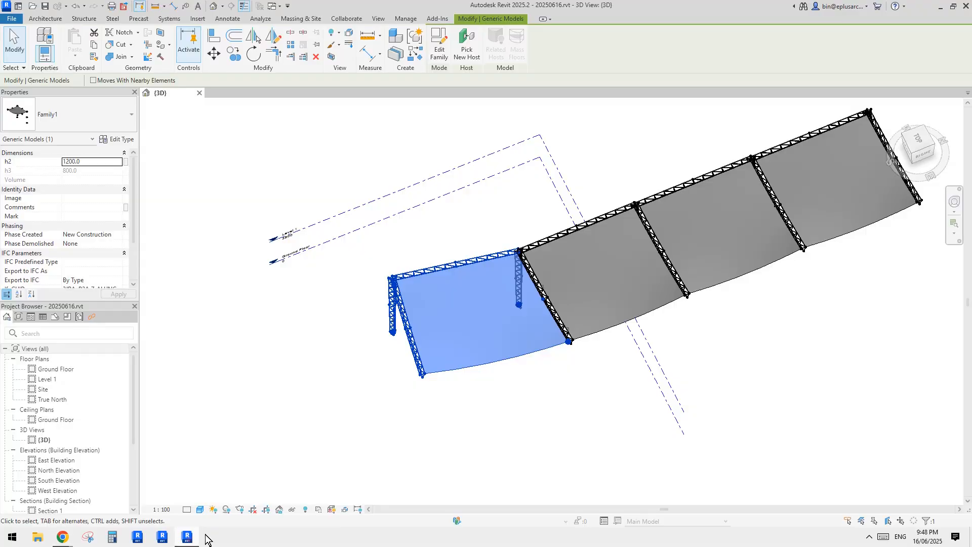
pyautogui.click(582, 393)
pyautogui.moveTo(630, 404); pyautogui.dragTo(572, 397, button='middle')
pyautogui.keyDown('shift'); pyautogui.moveTo(539, 433); pyautogui.dragTo(584, 278, button='middle'); pyautogui.keyUp('shift')
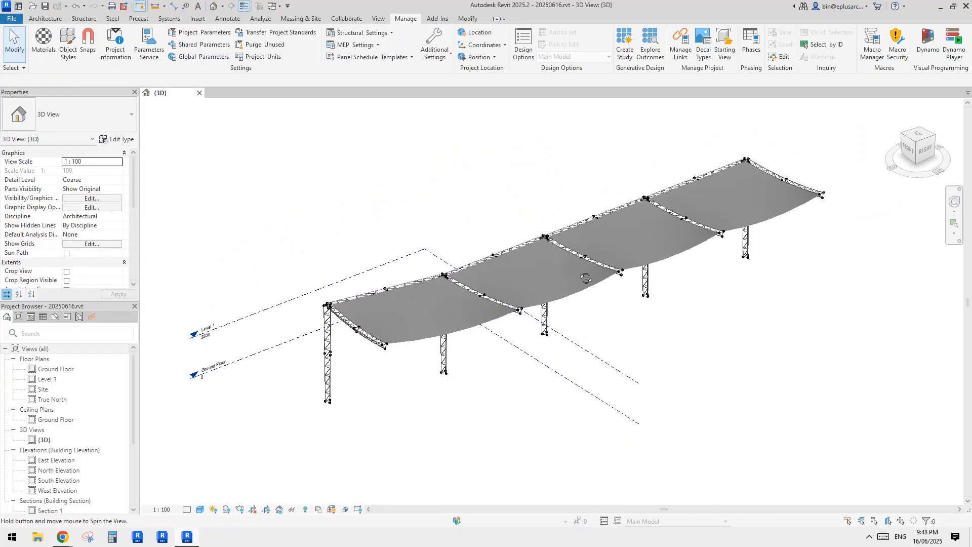
pyautogui.click(558, 279)
pyautogui.keyDown('shift'); pyautogui.moveTo(548, 326); pyautogui.dragTo(572, 349, button='middle'); pyautogui.keyUp('shift')
pyautogui.click(636, 376)
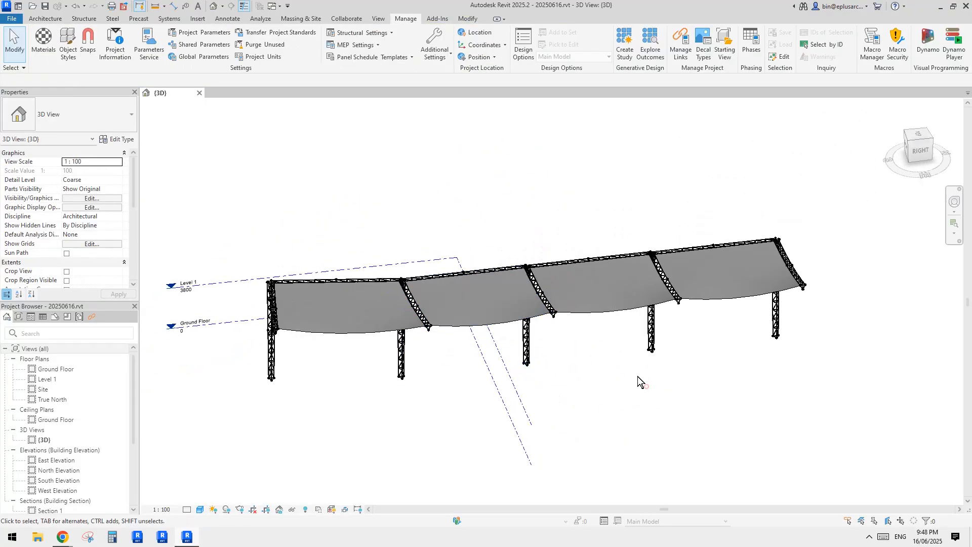
pyautogui.keyDown('shift'); pyautogui.moveTo(647, 386); pyautogui.dragTo(457, 375, button='middle'); pyautogui.keyUp('shift')
pyautogui.keyDown('shift'); pyautogui.moveTo(549, 351); pyautogui.dragTo(447, 324, button='middle'); pyautogui.keyUp('shift')
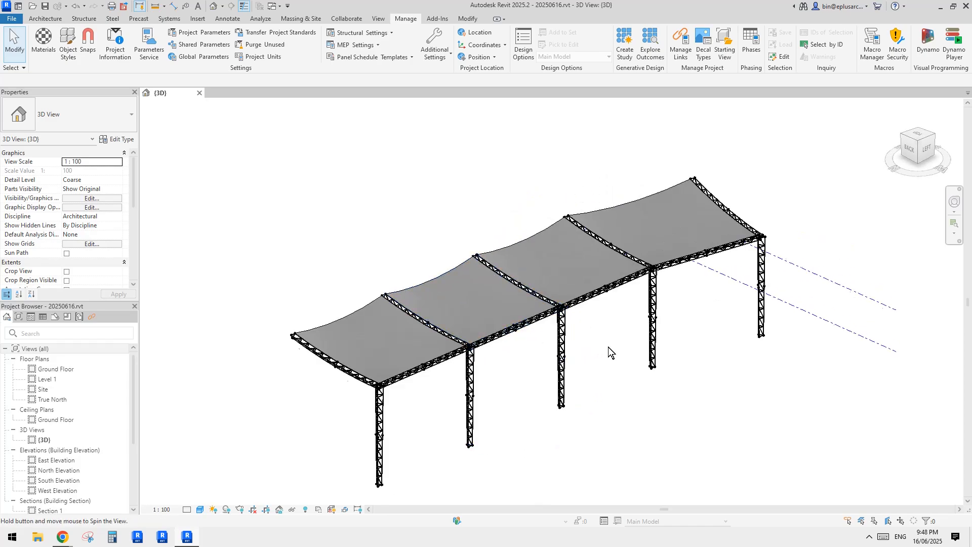
pyautogui.moveTo(609, 347)
pyautogui.keyDown('shift'); pyautogui.mouseDown(button='middle')
pyautogui.moveTo(459, 300)
pyautogui.moveTo(613, 315)
pyautogui.mouseUp(button='middle'); pyautogui.keyUp('shift')
pyautogui.click(457, 297)
pyautogui.keyDown('shift'); pyautogui.moveTo(612, 315); pyautogui.dragTo(607, 329, button='middle'); pyautogui.keyUp('shift')
pyautogui.click(576, 372)
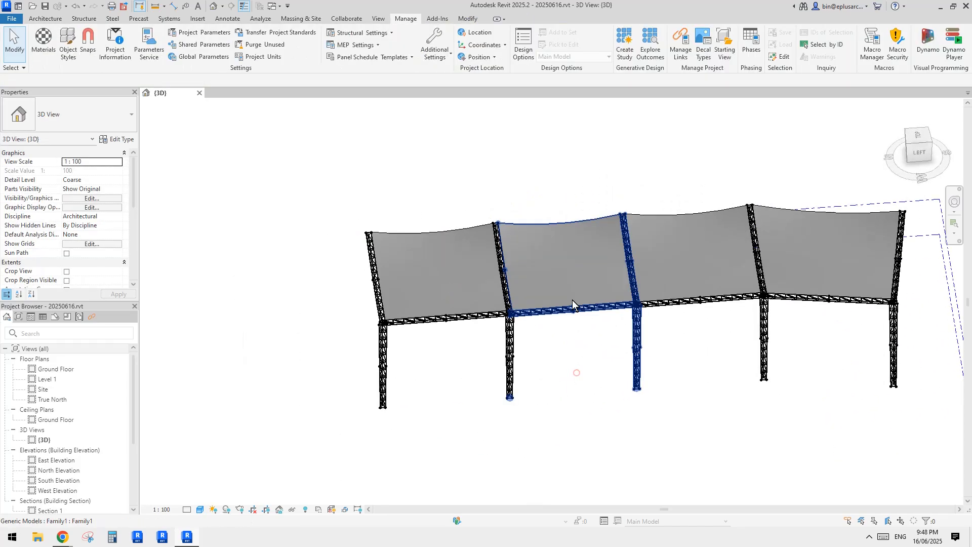
# Step: Select the canopy bay at the row's free end and inspect its truss columns, beams and membrane up close
pyautogui.click(567, 297)
pyautogui.click(431, 306)
pyautogui.moveTo(432, 306); pyautogui.dragTo(499, 295, button='middle')
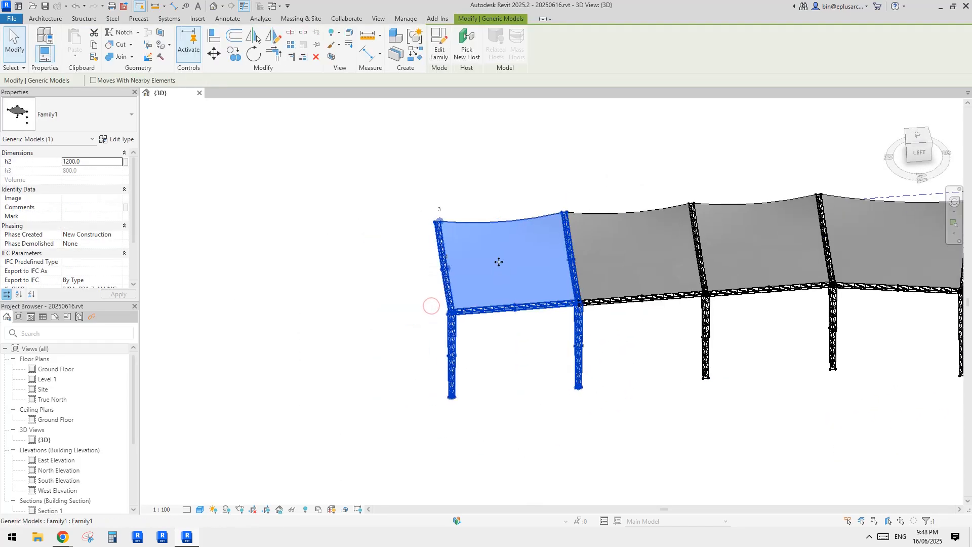
pyautogui.click(525, 375)
pyautogui.click(521, 284)
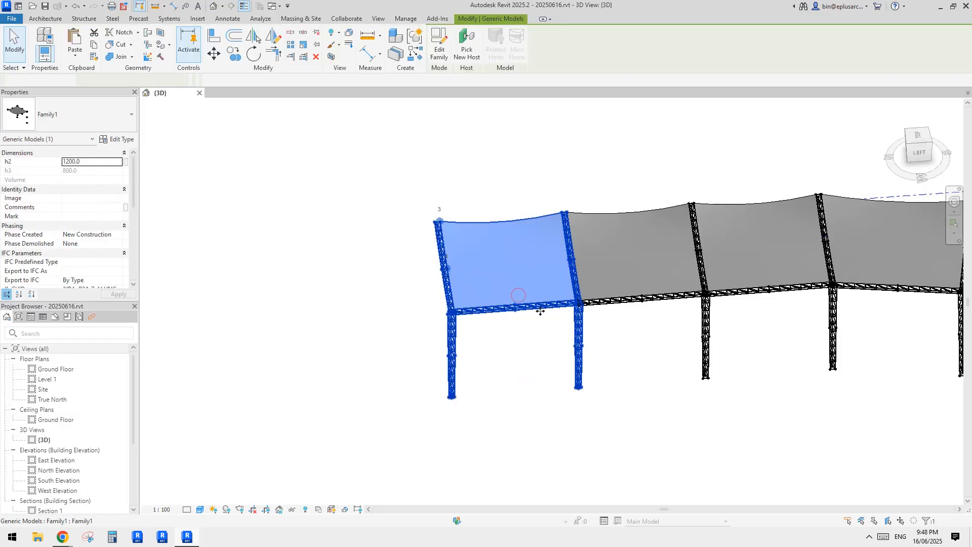
pyautogui.keyDown('shift'); pyautogui.moveTo(550, 355); pyautogui.dragTo(536, 377, button='middle'); pyautogui.keyUp('shift')
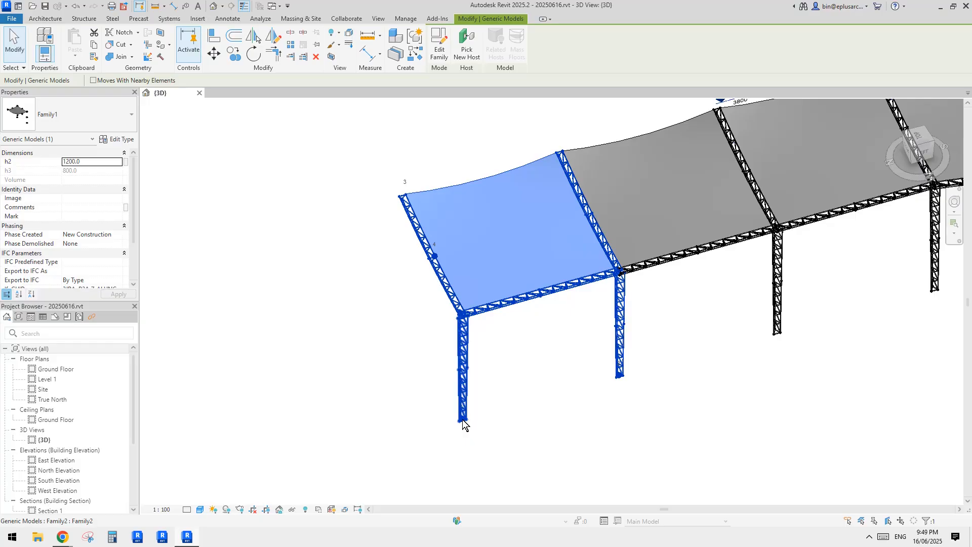
pyautogui.scroll(3, 469, 428)
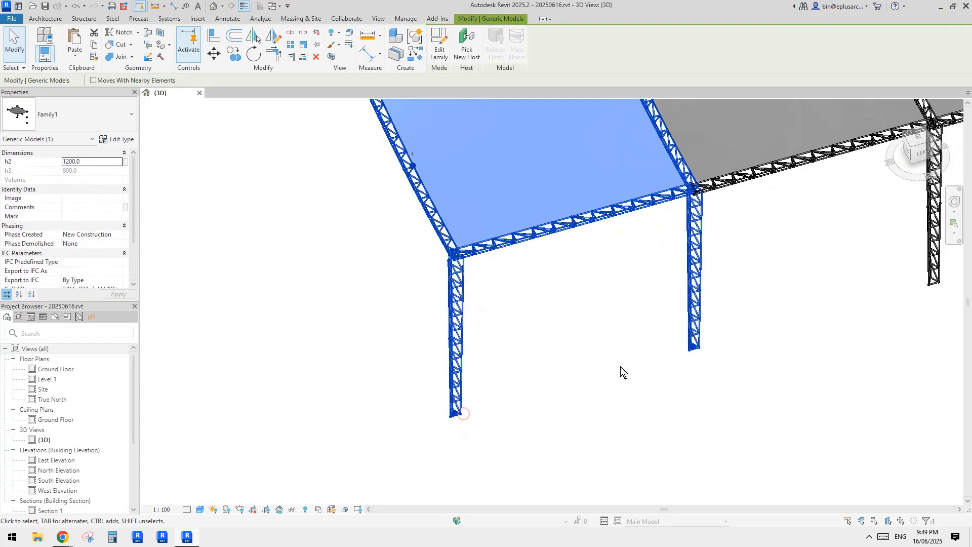
pyautogui.keyDown('shift'); pyautogui.moveTo(467, 401); pyautogui.dragTo(508, 324, button='middle'); pyautogui.keyUp('shift')
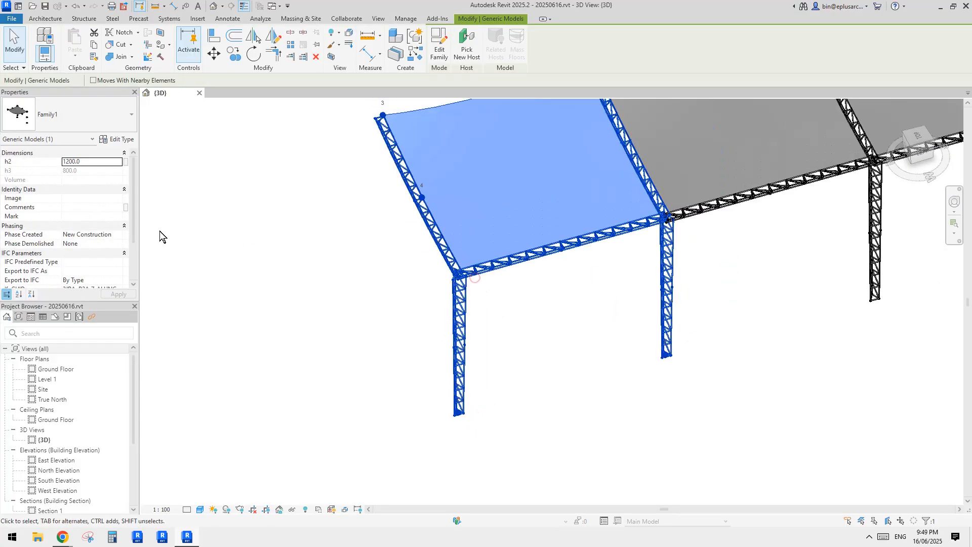
# Step: Review the selected canopy bay's instance dimensions and its type parameters, leaving them all as they are
pyautogui.click(116, 140)
pyautogui.press('Escape')
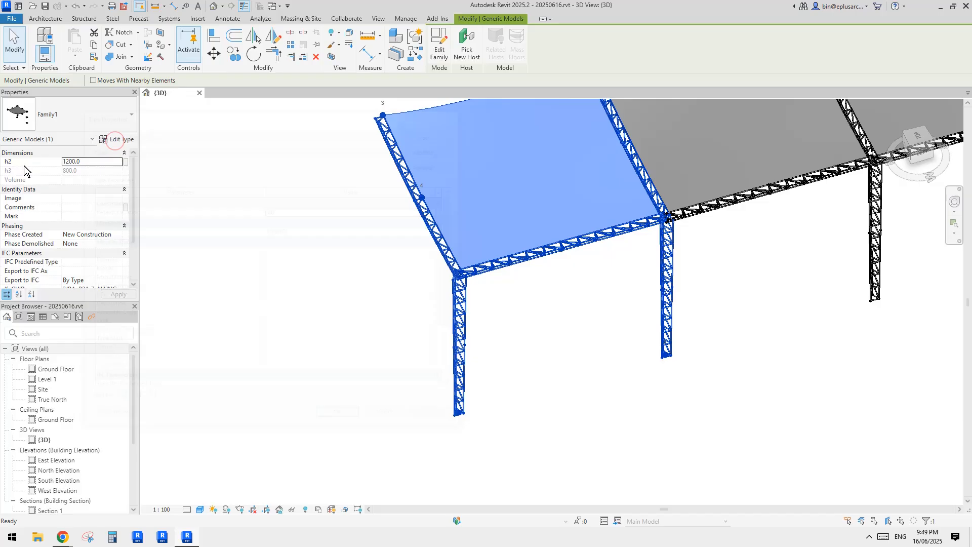
pyautogui.click(103, 140)
pyautogui.press('Escape')
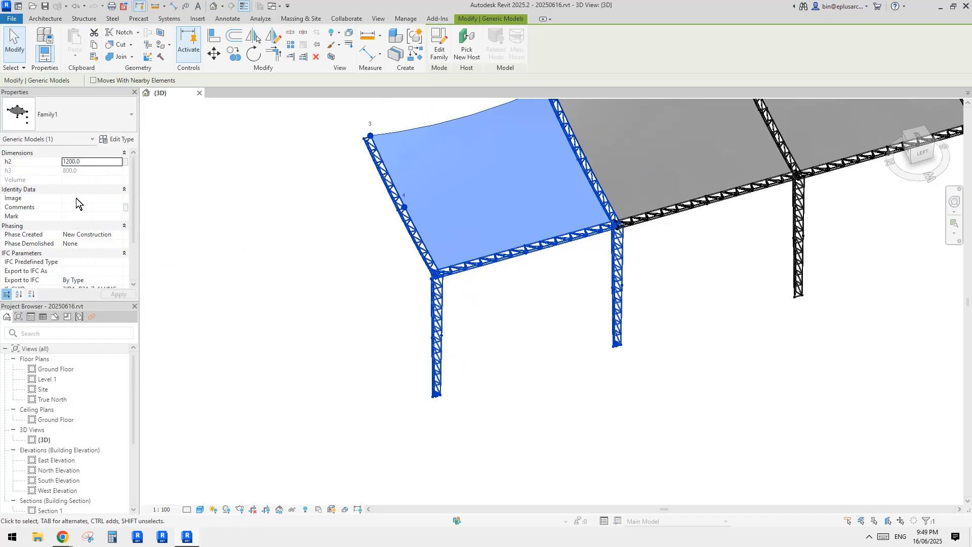
pyautogui.moveTo(133, 184); pyautogui.dragTo(135, 163)
pyautogui.click(124, 140)
pyautogui.scroll(-2, 320, 273)
pyautogui.scroll(2, 319, 274)
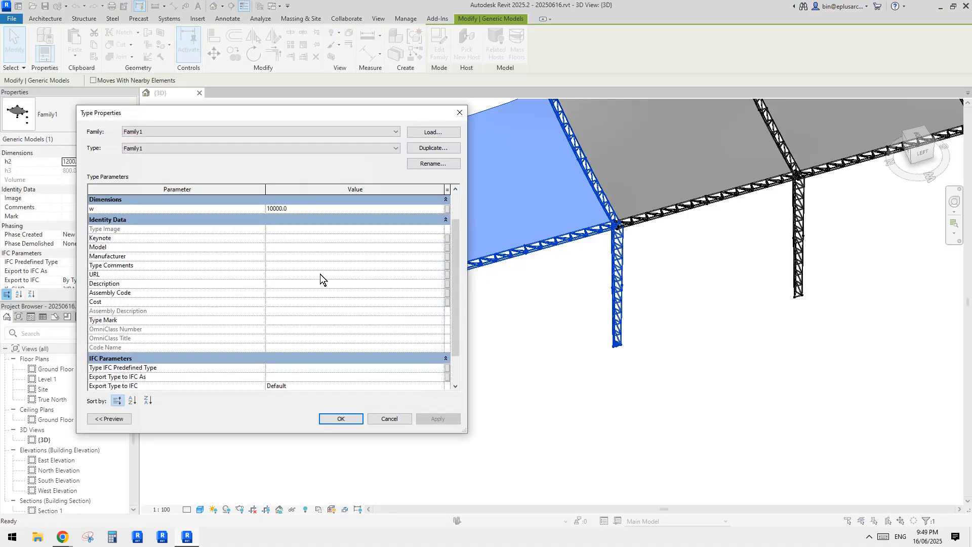
pyautogui.press('Escape')
pyautogui.press('Escape')
# Step: Inspect how the truss columns and beams repeat along the canopy row, and reselect the end bay
pyautogui.scroll(-1, 481, 300)
pyautogui.keyDown('shift'); pyautogui.moveTo(481, 301); pyautogui.dragTo(506, 309, button='middle'); pyautogui.keyUp('shift')
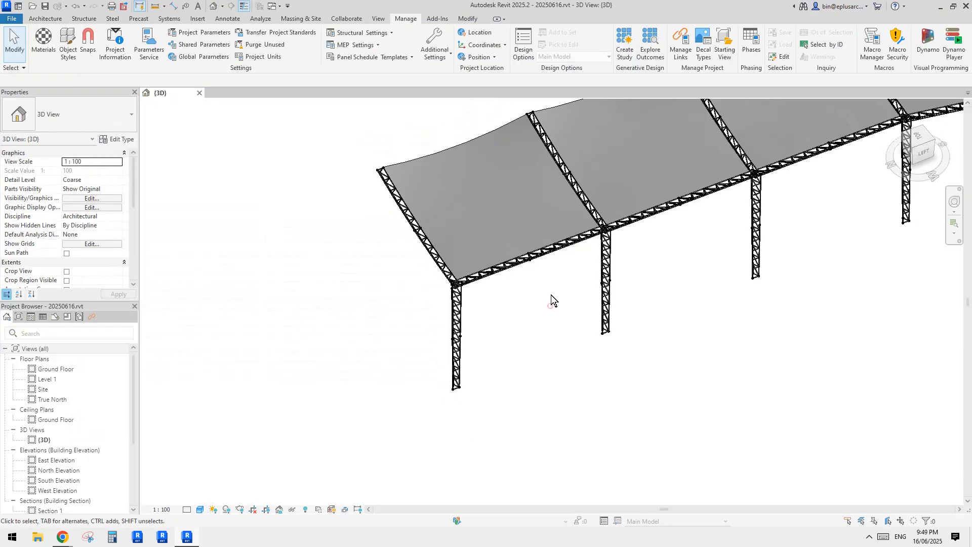
pyautogui.scroll(2, 554, 284)
pyautogui.moveTo(555, 283); pyautogui.dragTo(480, 329, button='middle')
pyautogui.scroll(-2, 469, 314)
pyautogui.click(437, 283)
pyautogui.click(451, 356)
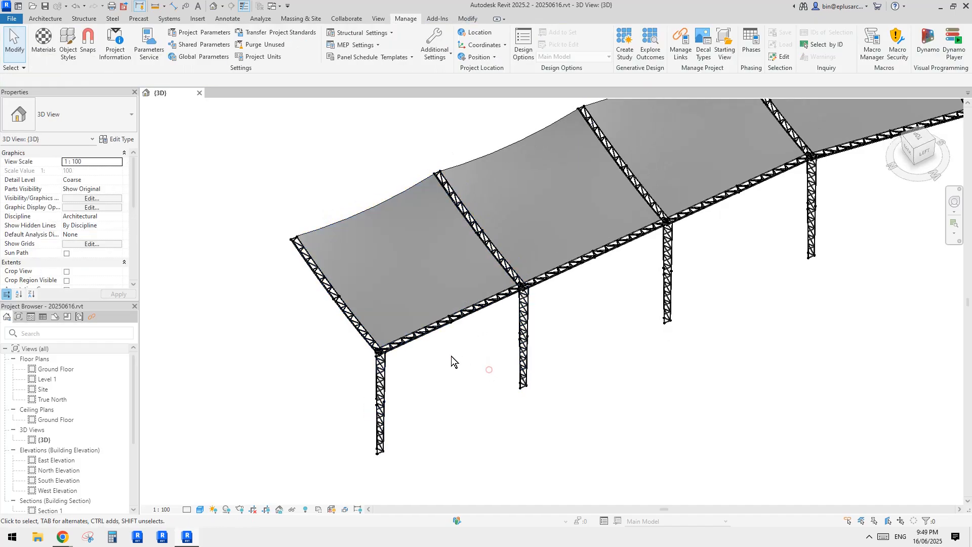
pyautogui.click(436, 303)
pyautogui.keyDown('shift'); pyautogui.moveTo(437, 306); pyautogui.dragTo(346, 328, button='middle'); pyautogui.keyUp('shift')
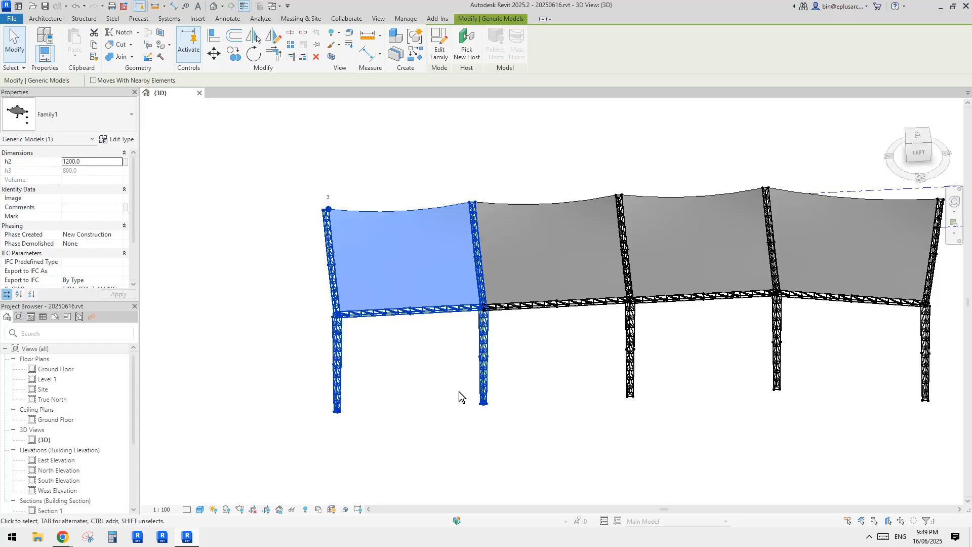
# Step: Examine the selected end bay's placement points from behind and check its type dimension parameters
pyautogui.keyDown('shift'); pyautogui.moveTo(459, 390); pyautogui.dragTo(435, 355, button='middle'); pyautogui.keyUp('shift')
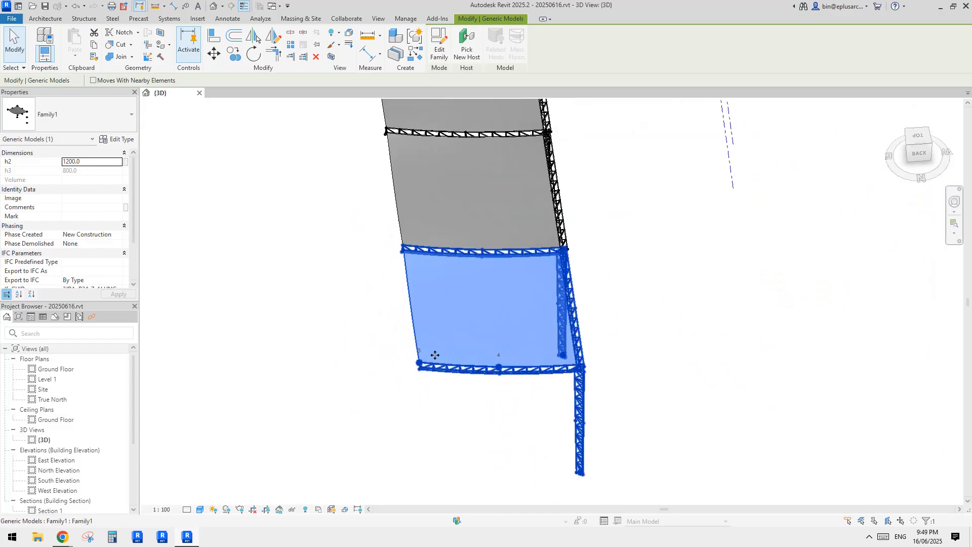
pyautogui.click(463, 335)
pyautogui.keyDown('shift'); pyautogui.moveTo(426, 368); pyautogui.dragTo(398, 356, button='middle'); pyautogui.keyUp('shift')
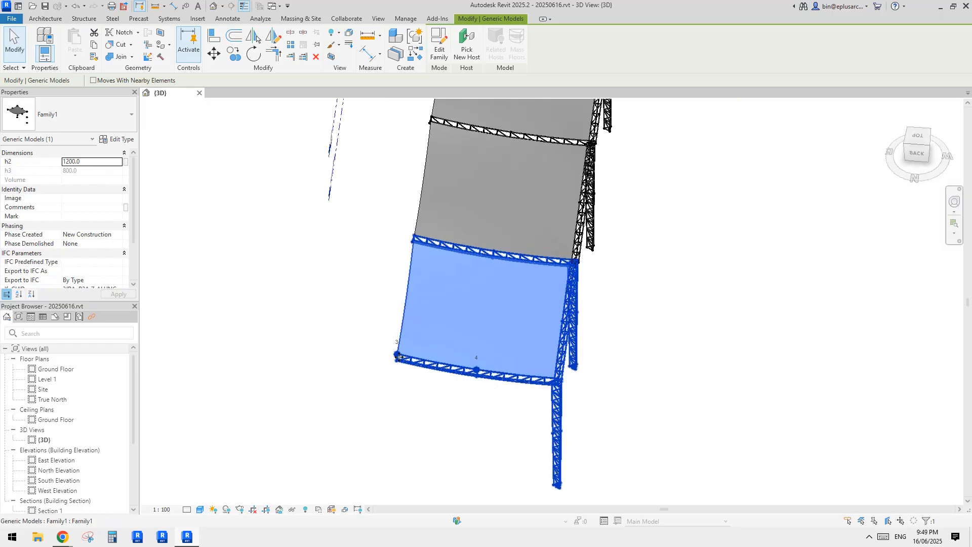
pyautogui.click(119, 141)
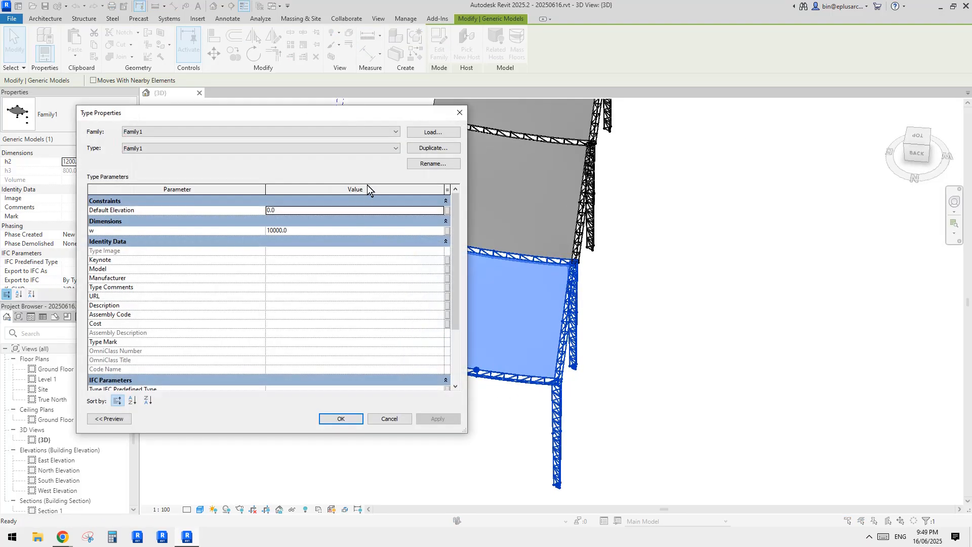
pyautogui.click(459, 112)
# Step: Select the angled canopy bay at the opposite end and examine how it joins the neighbouring bay
pyautogui.click(644, 306)
pyautogui.keyDown('shift'); pyautogui.moveTo(645, 306); pyautogui.dragTo(651, 286, button='middle'); pyautogui.keyUp('shift')
pyautogui.click(716, 280)
pyautogui.moveTo(715, 279); pyautogui.dragTo(697, 288, button='middle')
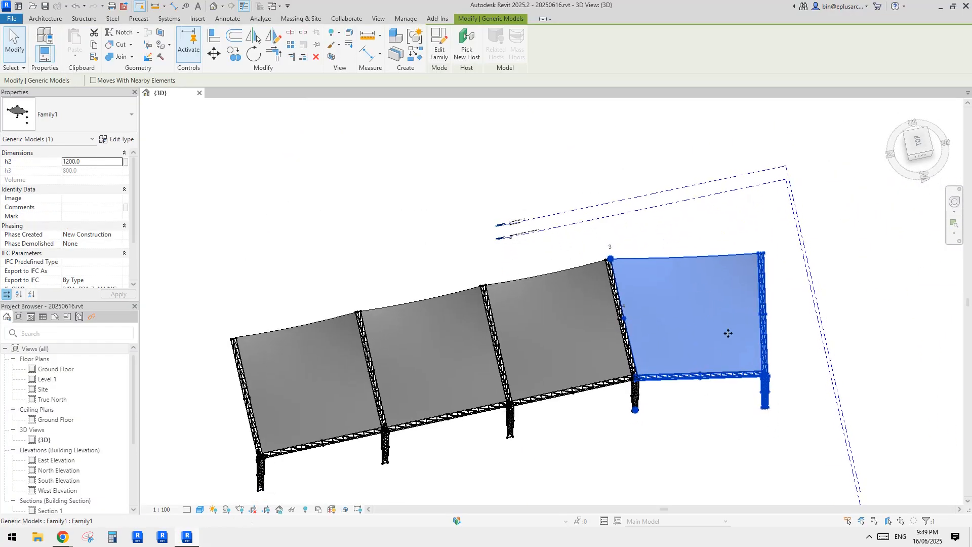
pyautogui.keyDown('shift'); pyautogui.moveTo(728, 333); pyautogui.dragTo(669, 285, button='middle'); pyautogui.keyUp('shift')
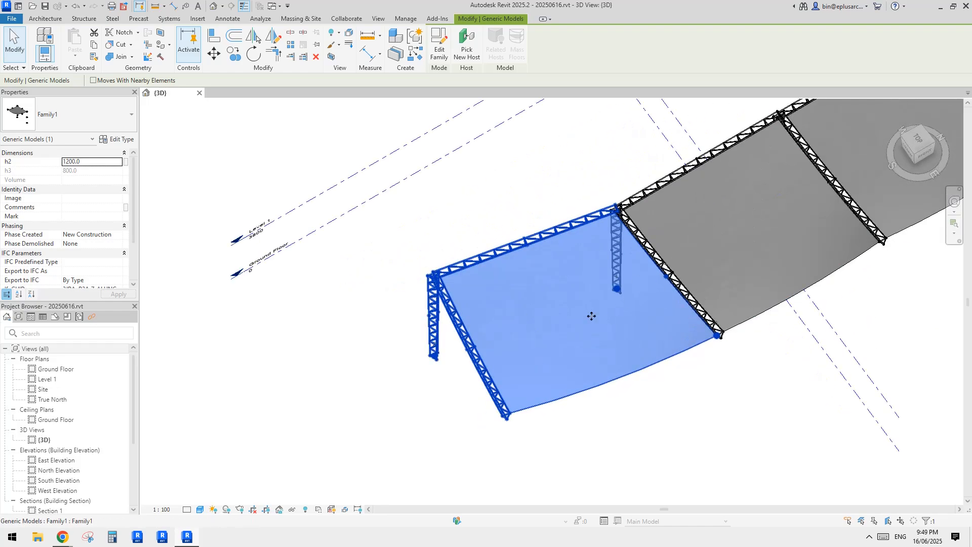
pyautogui.moveTo(581, 315); pyautogui.dragTo(591, 335, button='middle')
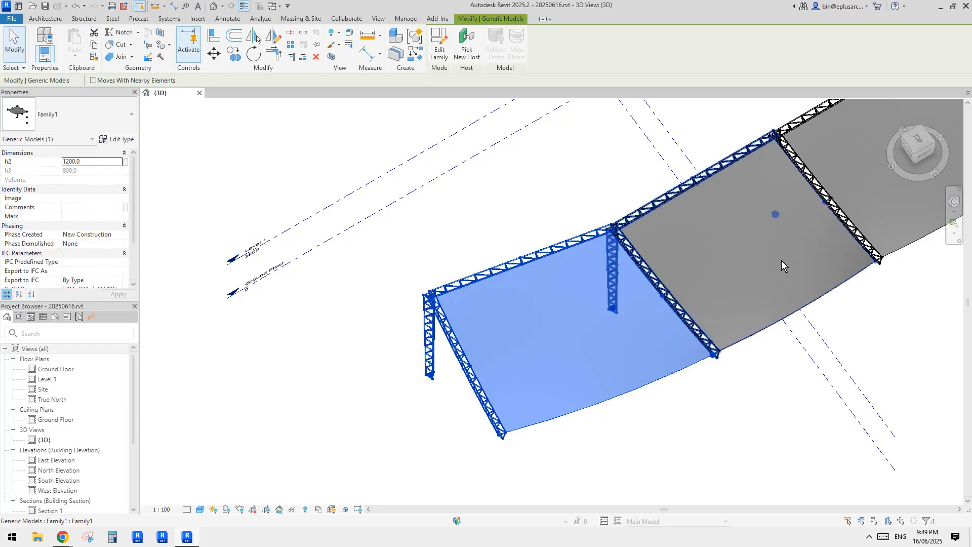
pyautogui.keyDown('shift'); pyautogui.moveTo(782, 260); pyautogui.dragTo(569, 329, button='middle'); pyautogui.keyUp('shift')
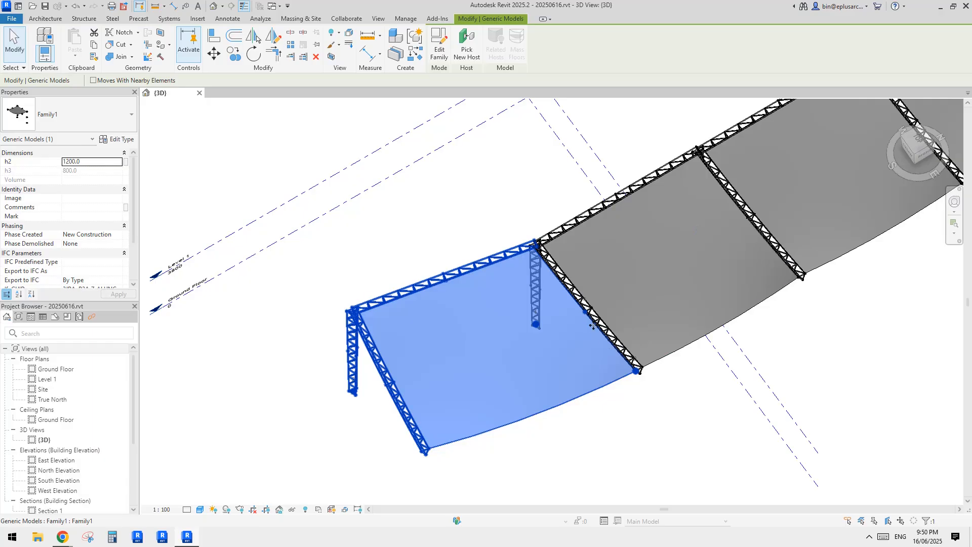
pyautogui.moveTo(622, 345)
pyautogui.keyDown('shift'); pyautogui.mouseDown(button='middle')
pyautogui.moveTo(654, 366)
pyautogui.moveTo(572, 354)
pyautogui.moveTo(647, 367)
pyautogui.moveTo(615, 285)
pyautogui.mouseUp(button='middle'); pyautogui.keyUp('shift')
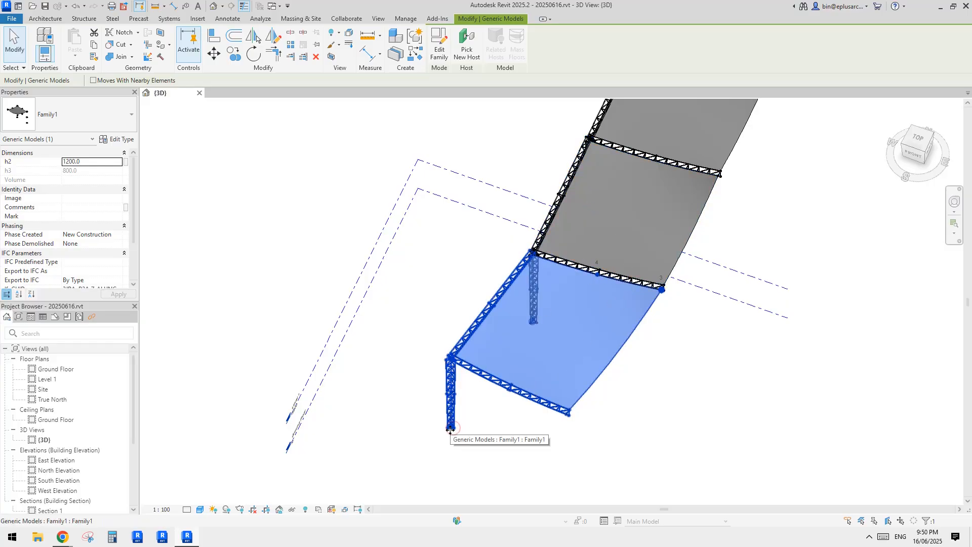
# Step: Move the adaptive point at the base of the angled bay's outer column outward to reshape that bay
pyautogui.press('Escape')
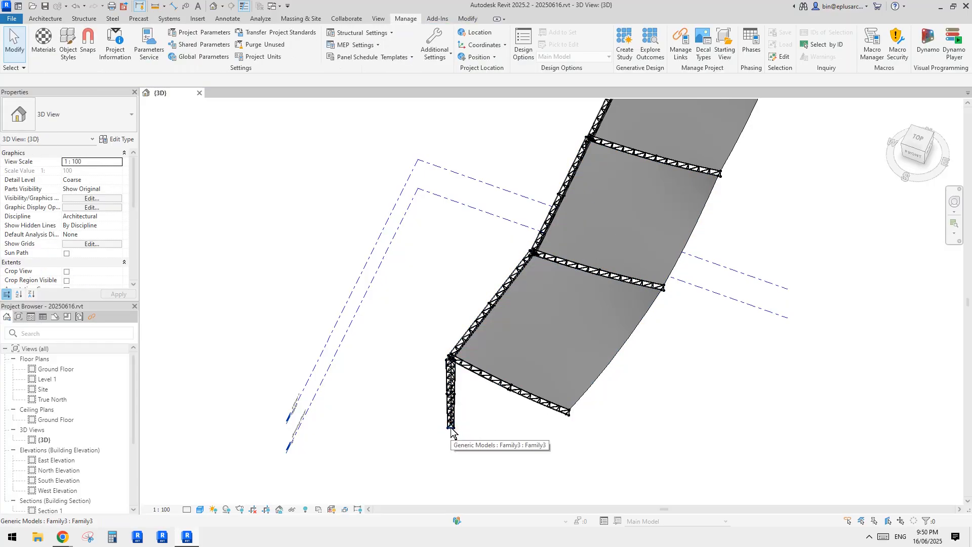
pyautogui.press('Tab')
pyautogui.click(451, 428)
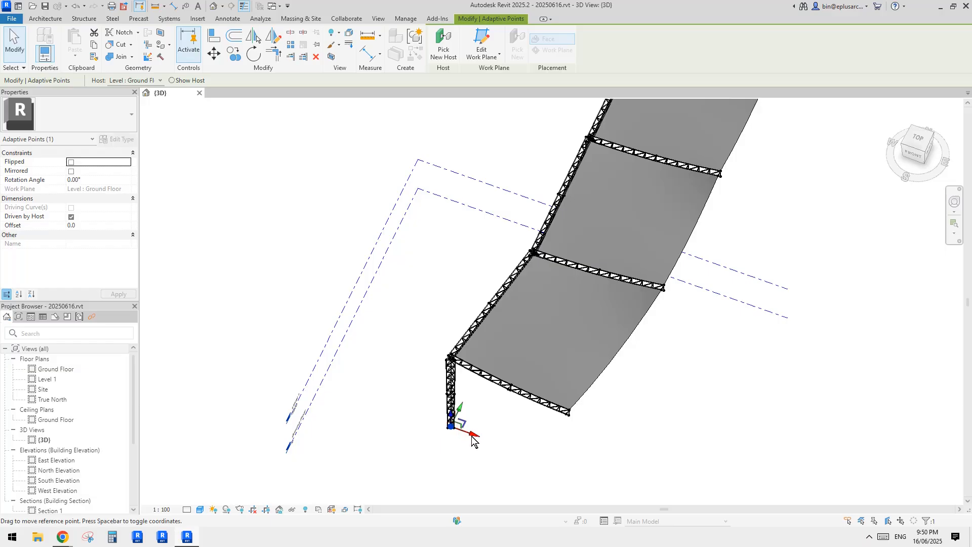
pyautogui.moveTo(472, 437); pyautogui.dragTo(430, 412)
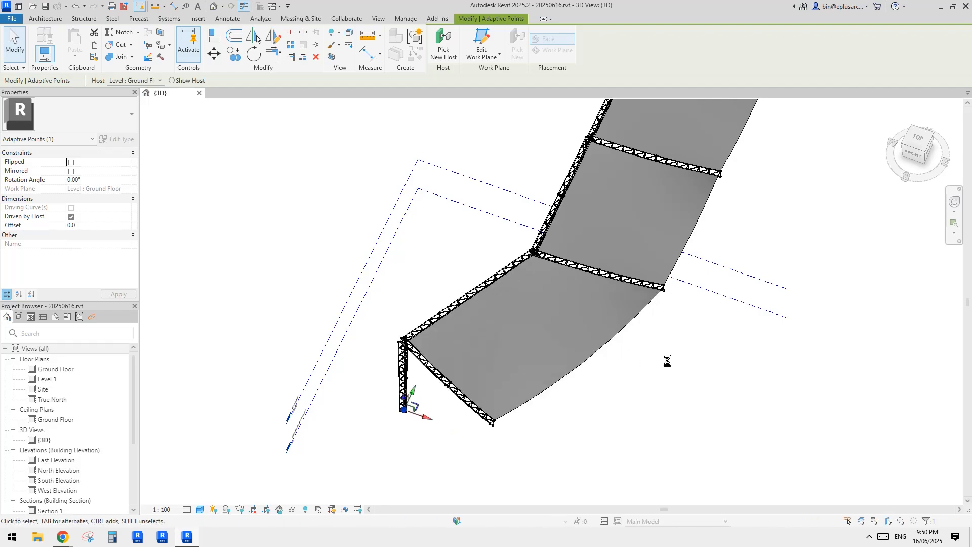
pyautogui.keyDown('shift'); pyautogui.moveTo(655, 366); pyautogui.dragTo(636, 301, button='middle'); pyautogui.keyUp('shift')
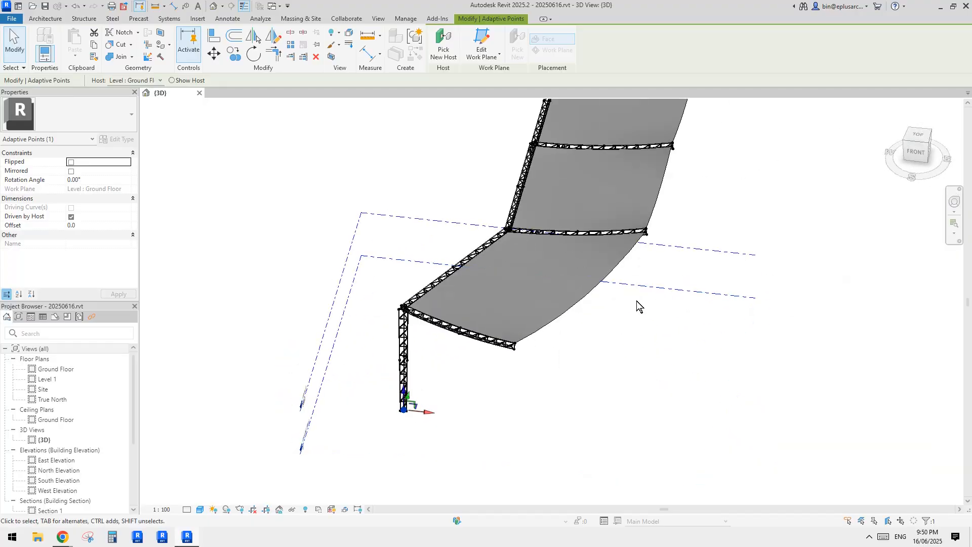
pyautogui.click(637, 302)
# Step: Review the whole canopy and close the 20250616 project without saving its changes
pyautogui.scroll(-3, 630, 305)
pyautogui.keyDown('shift'); pyautogui.moveTo(575, 322); pyautogui.dragTo(377, 226, button='middle'); pyautogui.keyUp('shift')
pyautogui.click(200, 93)
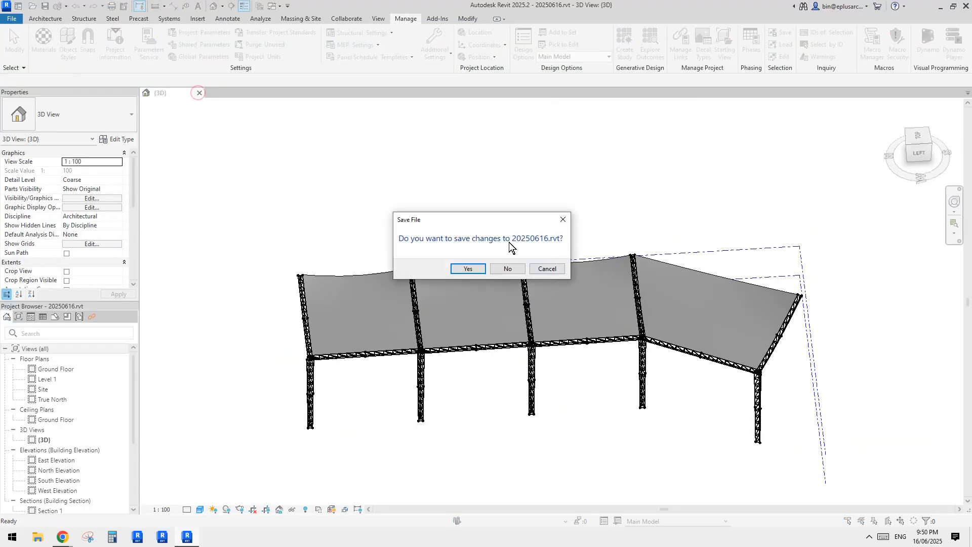
pyautogui.click(509, 269)
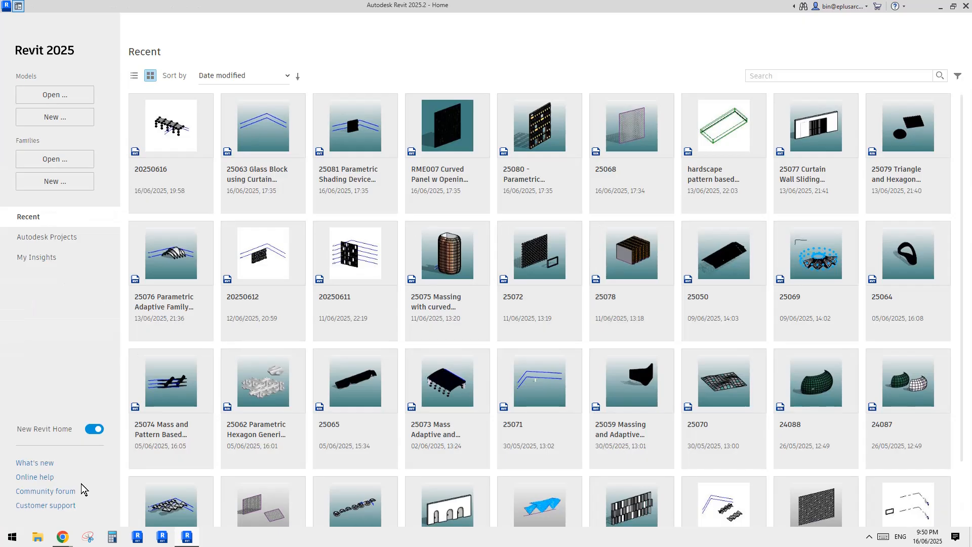
# Step: Create a new family from the metric adaptive generic model template
pyautogui.moveTo(63, 535)
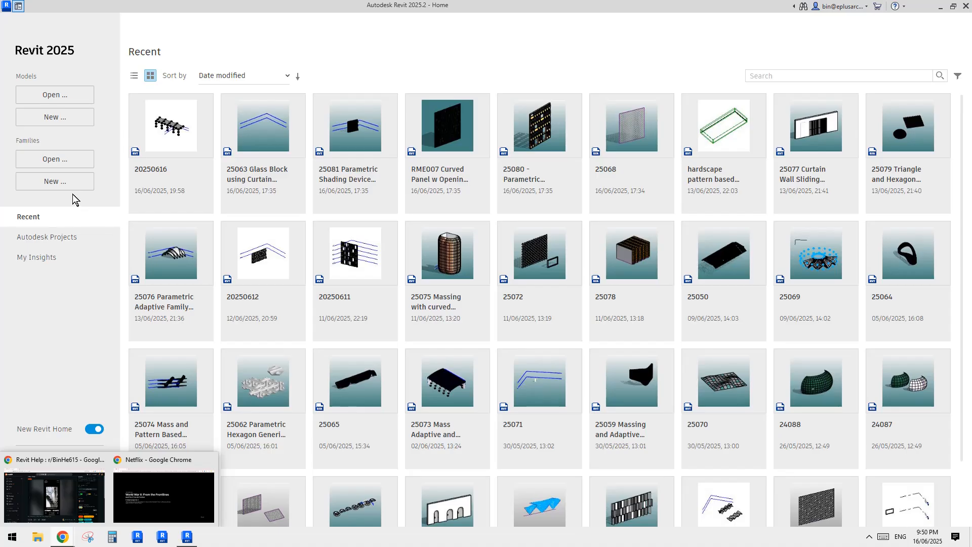
pyautogui.click(71, 182)
pyautogui.click(602, 257)
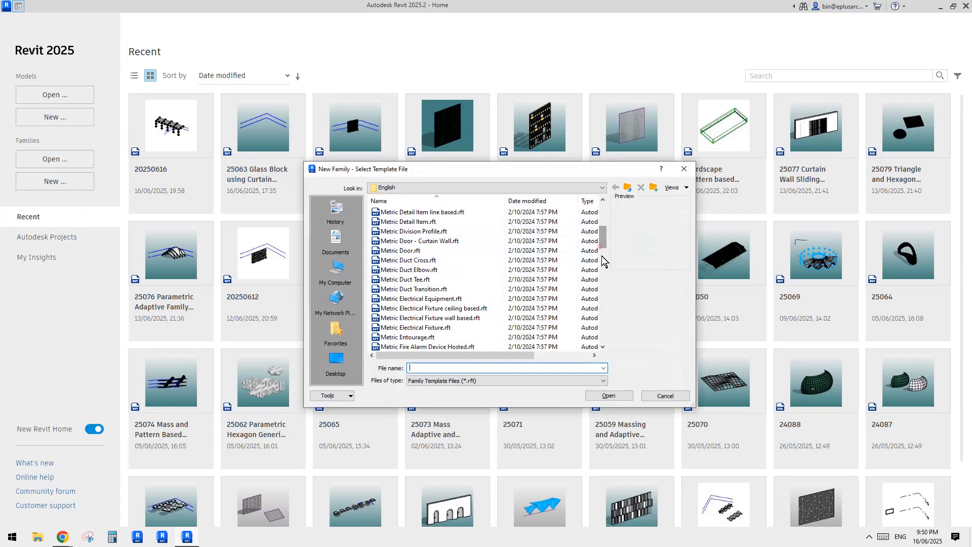
pyautogui.click(602, 260)
pyautogui.click(446, 252)
pyautogui.click(616, 396)
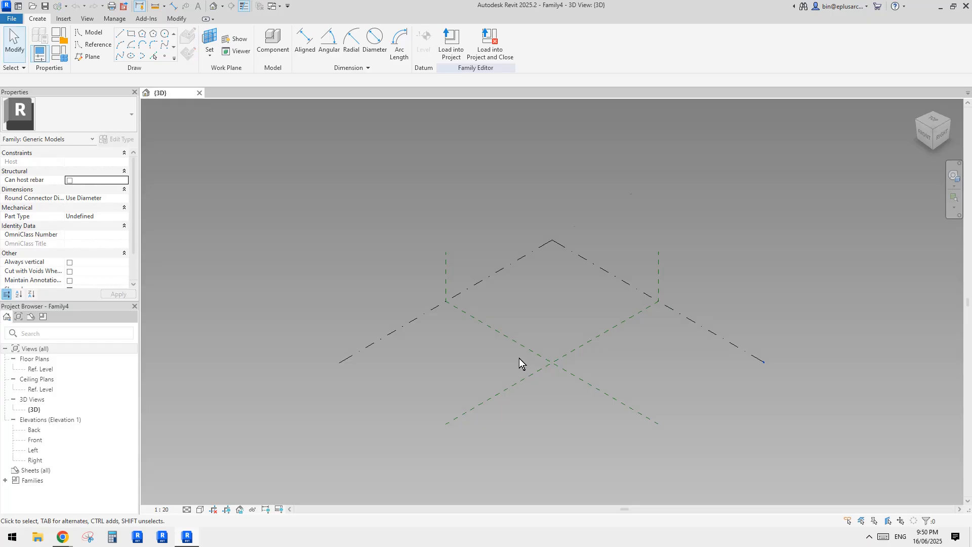
# Step: Place two reference points on the Ref. Level plane, beside the crossing of the centre reference planes
pyautogui.moveTo(557, 366); pyautogui.dragTo(532, 364, button='middle')
pyautogui.scroll(2, 527, 355)
pyautogui.scroll(-1, 521, 359)
pyautogui.click(164, 55)
pyautogui.click(452, 338)
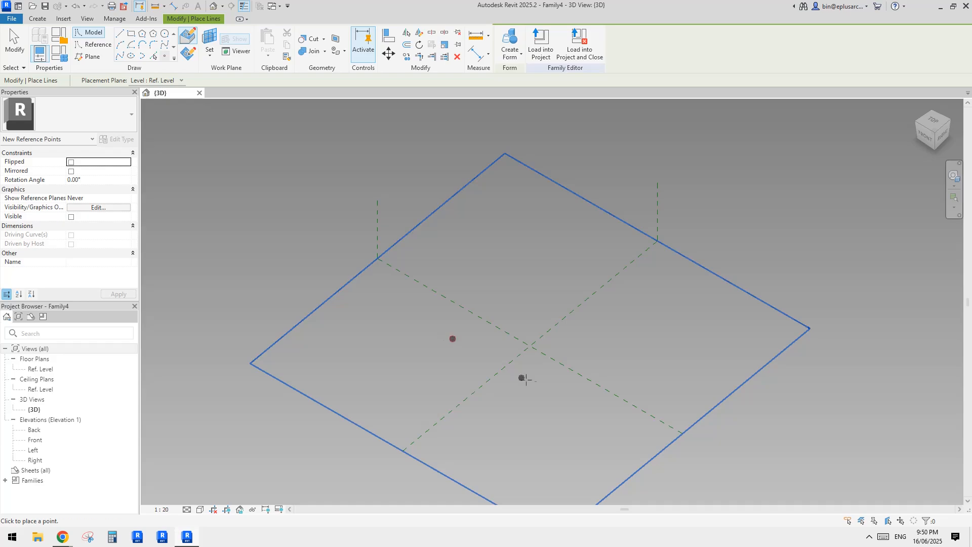
pyautogui.click(494, 354)
pyautogui.press('Escape')
# Step: Select both reference points and make them adaptive placement points
pyautogui.moveTo(380, 310); pyautogui.dragTo(517, 363)
pyautogui.scroll(2, 492, 337)
pyautogui.click(557, 43)
pyautogui.scroll(1, 480, 361)
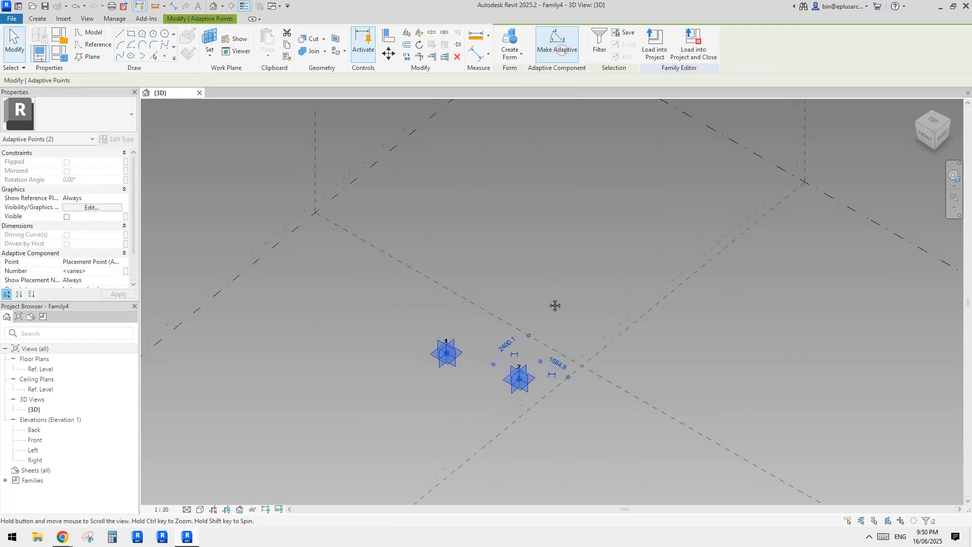
# Step: Move the two adaptive placement points farther apart on the Ref. Level plane
pyautogui.click(536, 277)
pyautogui.keyDown('shift'); pyautogui.moveTo(537, 277); pyautogui.dragTo(587, 272, button='middle'); pyautogui.keyUp('shift')
pyautogui.moveTo(529, 352); pyautogui.dragTo(617, 376)
pyautogui.moveTo(436, 353); pyautogui.dragTo(472, 359)
pyautogui.keyDown('shift'); pyautogui.moveTo(572, 326); pyautogui.dragTo(592, 338, button='middle'); pyautogui.keyUp('shift')
pyautogui.click(583, 395)
pyautogui.click(444, 356)
pyautogui.moveTo(457, 357); pyautogui.dragTo(463, 358)
pyautogui.keyDown('shift'); pyautogui.moveTo(571, 383); pyautogui.dragTo(289, 227, button='middle'); pyautogui.keyUp('shift')
# Step: Set adaptive point 1's horizontal plane as the work plane and place a reference point on it at that point
pyautogui.click(166, 56)
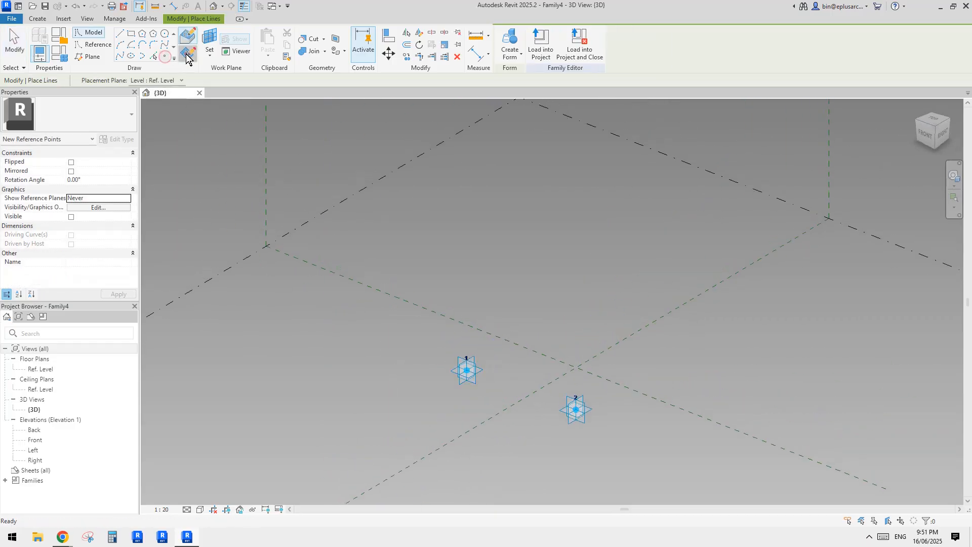
pyautogui.press('Escape')
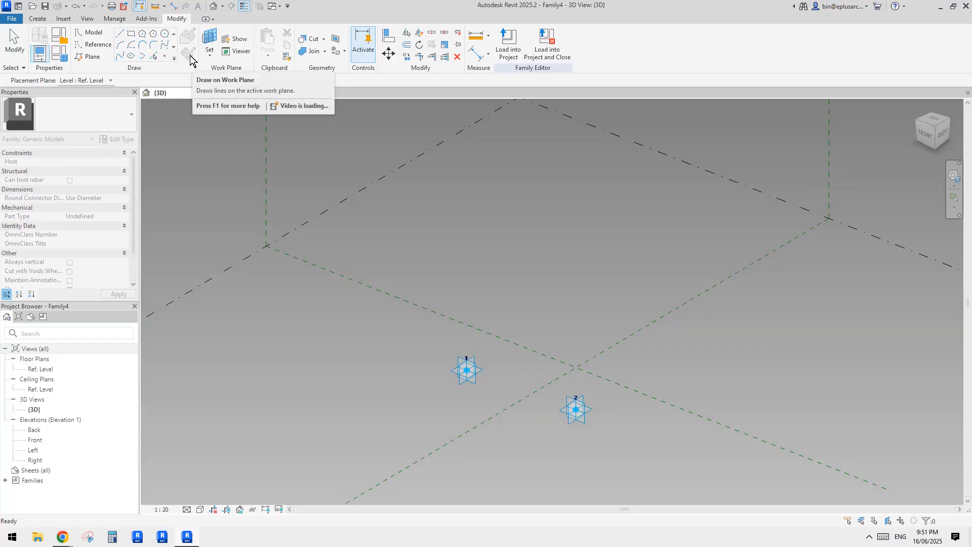
pyautogui.click(208, 43)
pyautogui.keyDown('shift'); pyautogui.moveTo(508, 357); pyautogui.dragTo(494, 369, button='middle'); pyautogui.keyUp('shift')
pyautogui.click(481, 369)
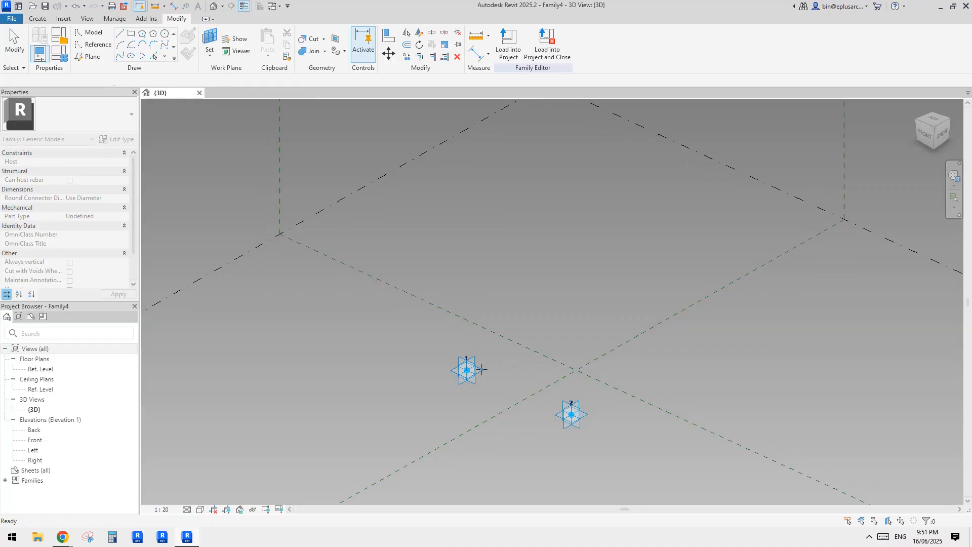
pyautogui.click(481, 369)
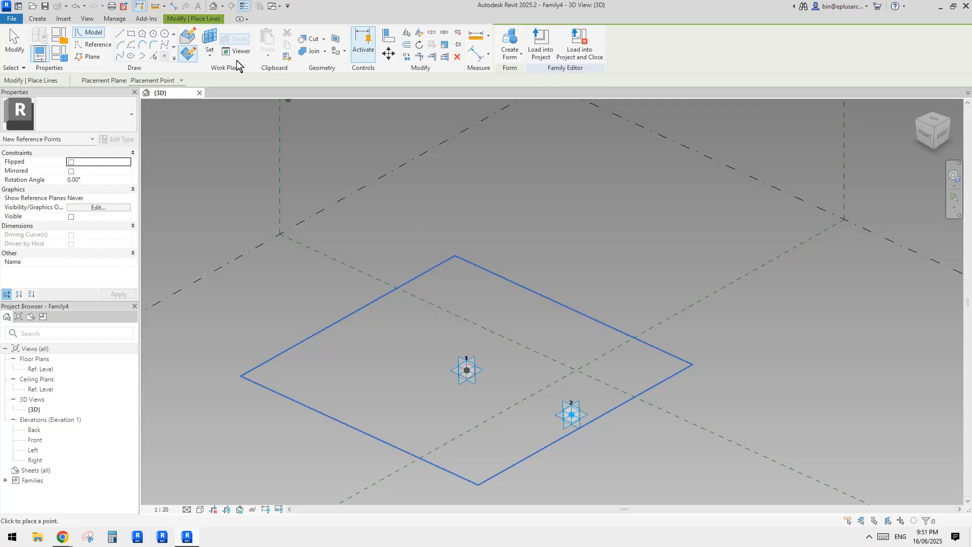
# Step: Set adaptive point 2's horizontal plane as the work plane and place a reference point on it at that point
pyautogui.click(209, 42)
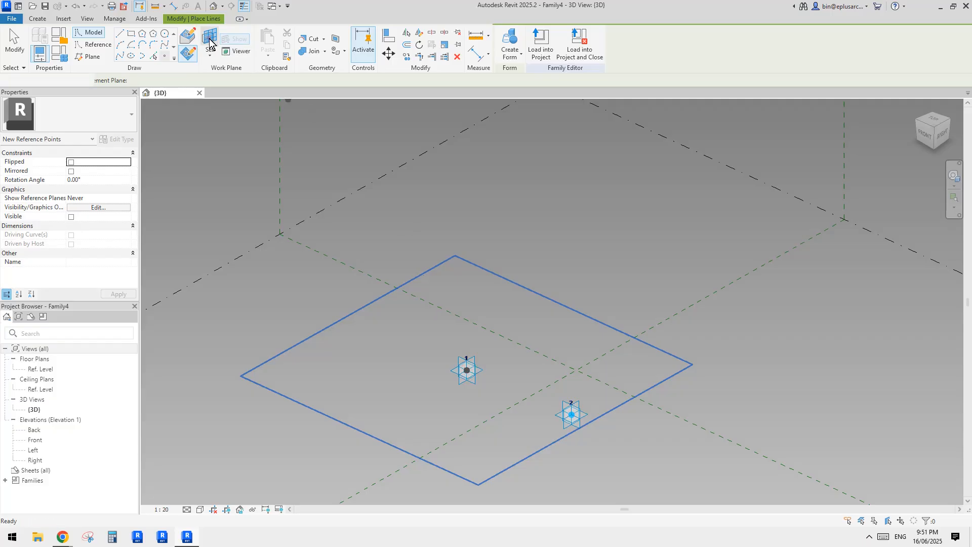
pyautogui.click(588, 414)
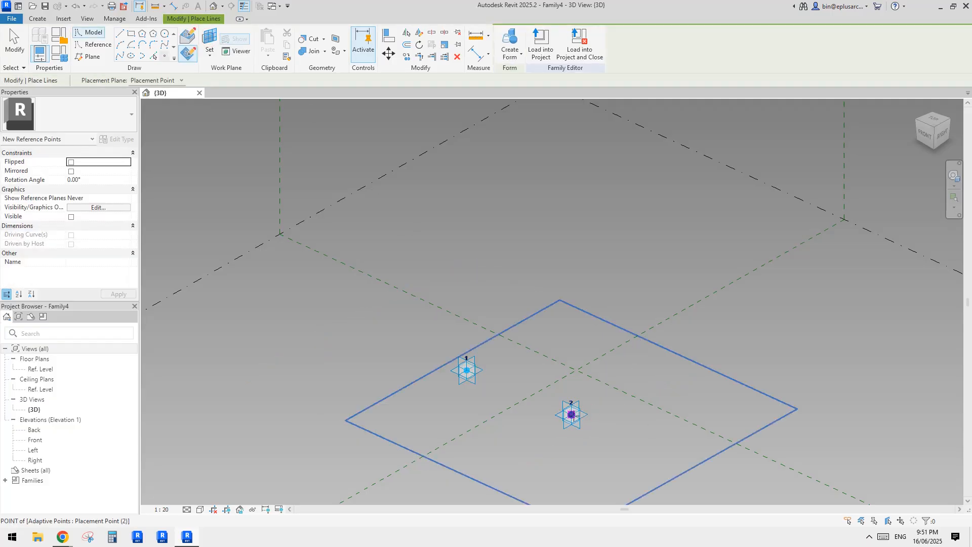
pyautogui.press('Escape')
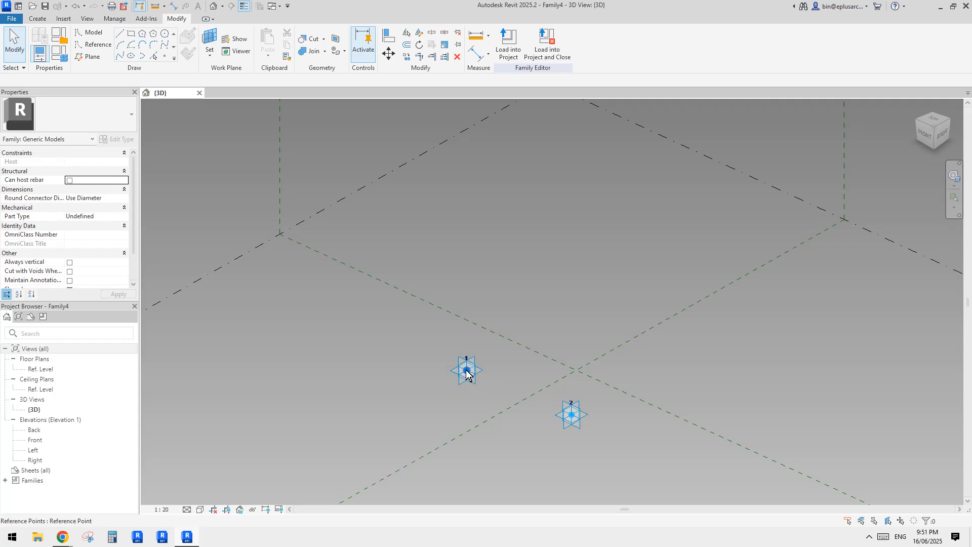
# Step: Select both hosted reference points and set their offset to 9000
pyautogui.click(467, 370)
pyautogui.keyDown('ctrl'); pyautogui.click(585, 426); pyautogui.keyUp('ctrl')
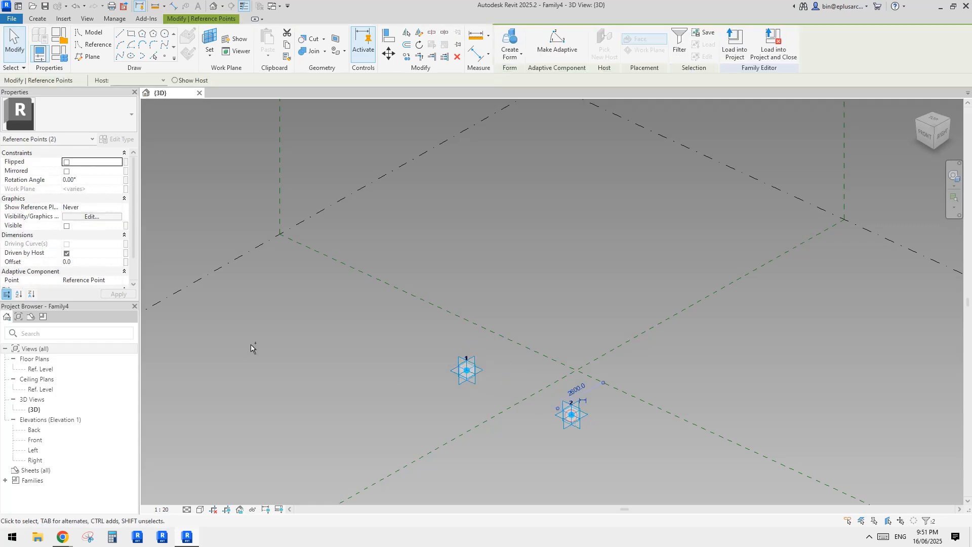
pyautogui.click(94, 262)
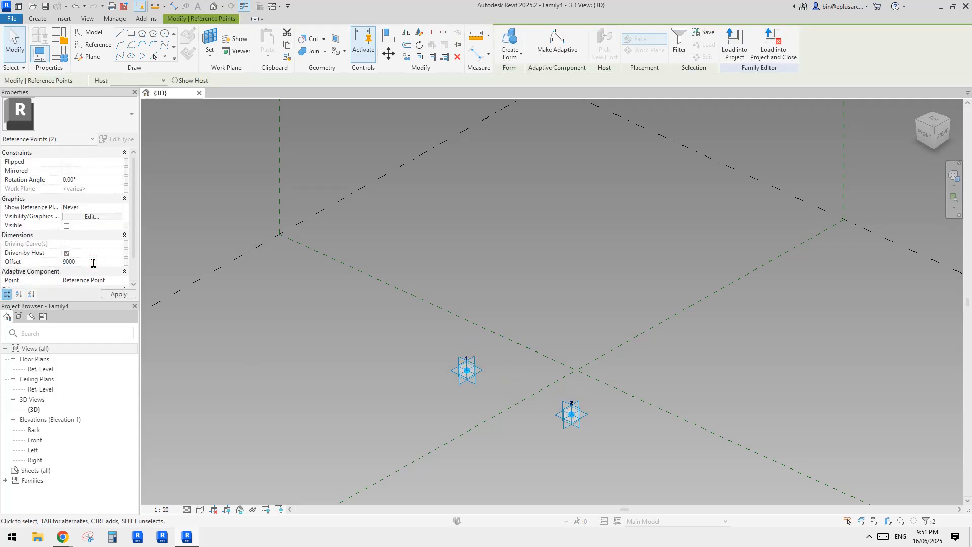
pyautogui.moveTo(523, 336); pyautogui.dragTo(618, 373, button='middle')
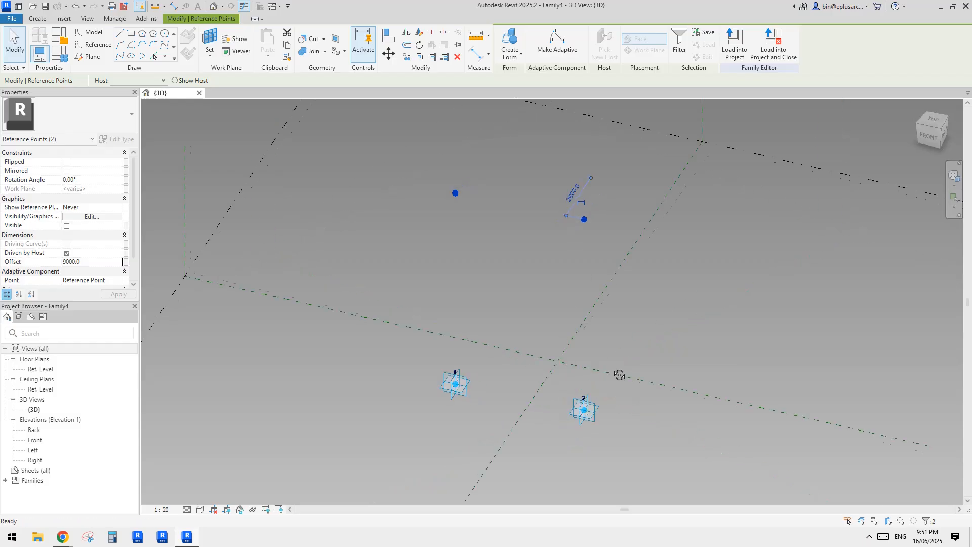
pyautogui.click(618, 373)
# Step: Move adaptive point 2 away from point 1, to about 5700 mm from the Center (Left/Right) plane, and check both raised points
pyautogui.moveTo(588, 400); pyautogui.dragTo(673, 431)
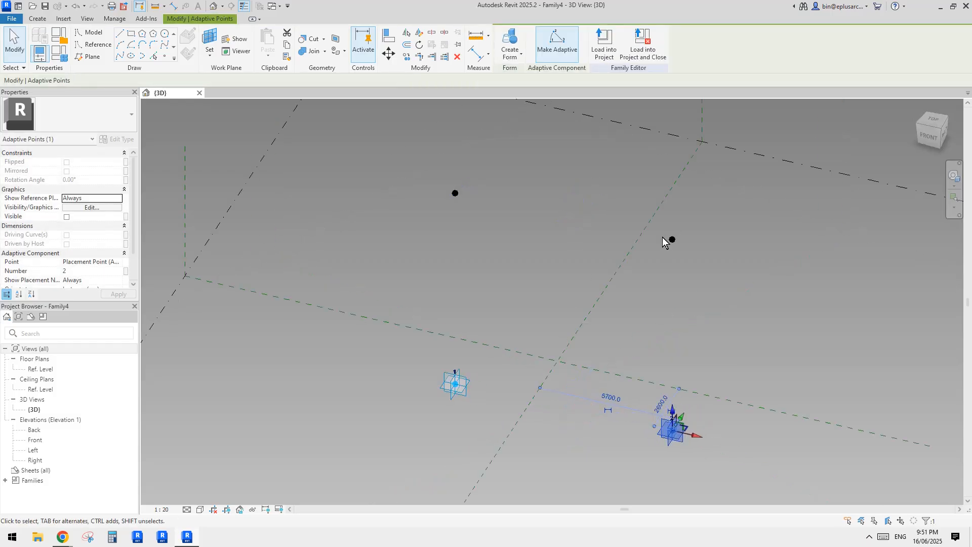
pyautogui.click(672, 239)
pyautogui.click(455, 192)
pyautogui.scroll(-2, 552, 288)
pyautogui.keyDown('shift'); pyautogui.moveTo(552, 288); pyautogui.dragTo(691, 354, button='middle'); pyautogui.keyUp('shift')
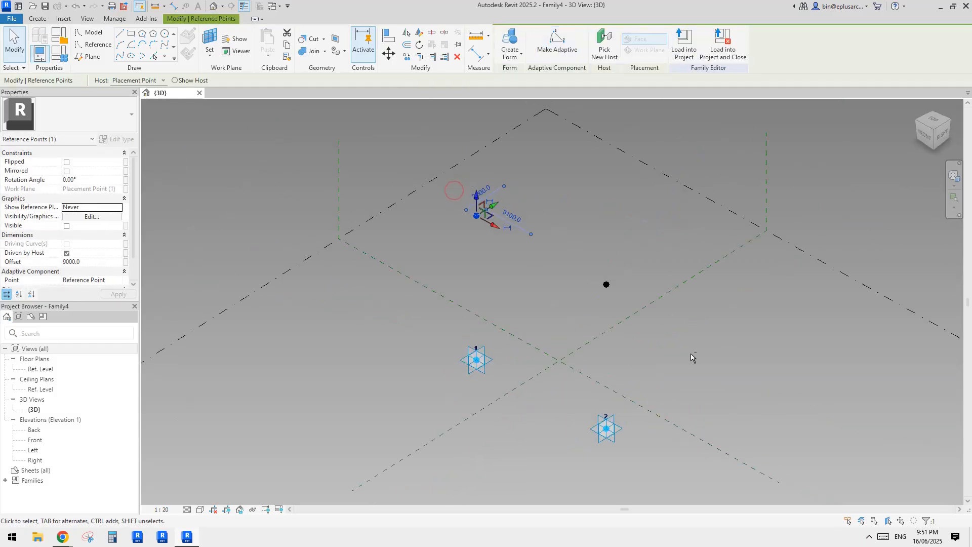
pyautogui.click(698, 354)
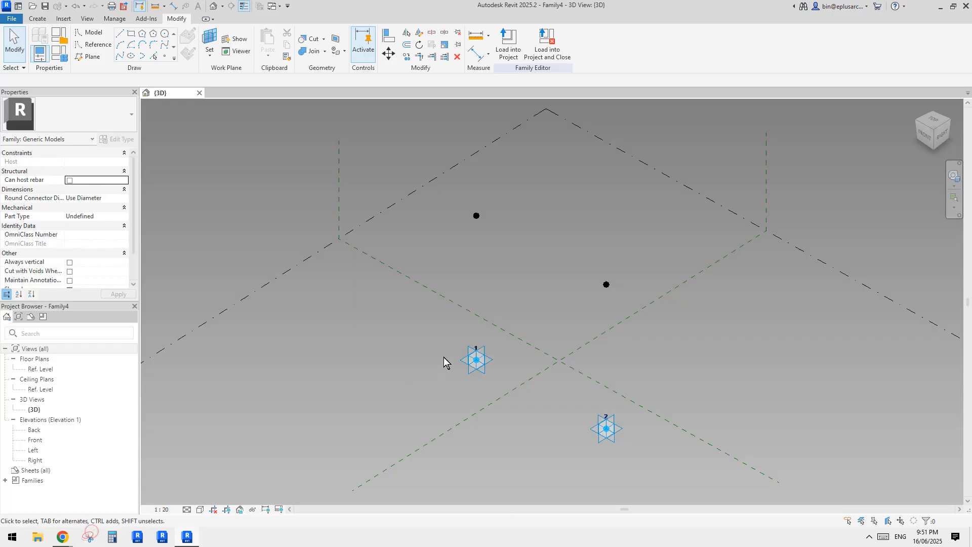
# Step: Switch to Snipping Tool, capture the 3D view, and sketch the canopy's two columns and four-sided roof outline over it
pyautogui.click(89, 532)
pyautogui.click(88, 531)
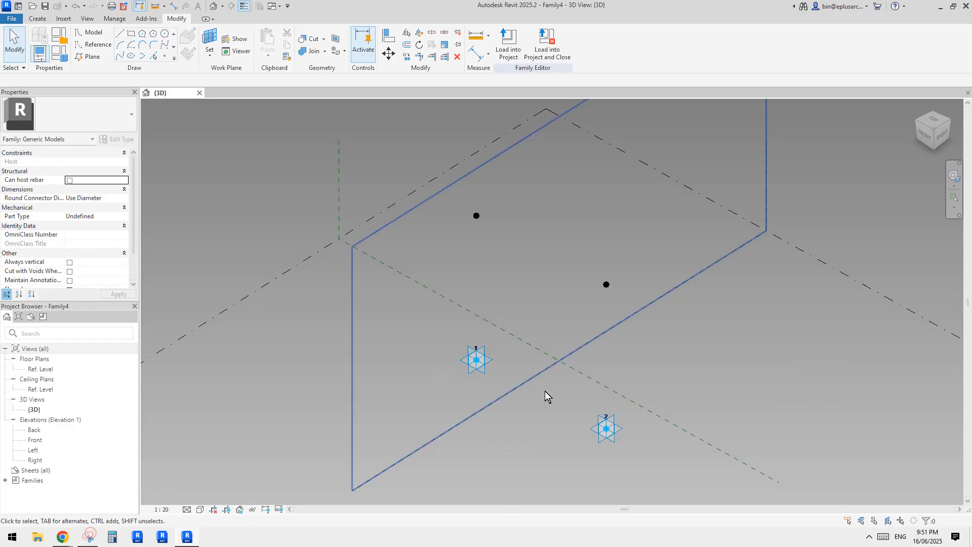
pyautogui.click(88, 533)
pyautogui.click(659, 388)
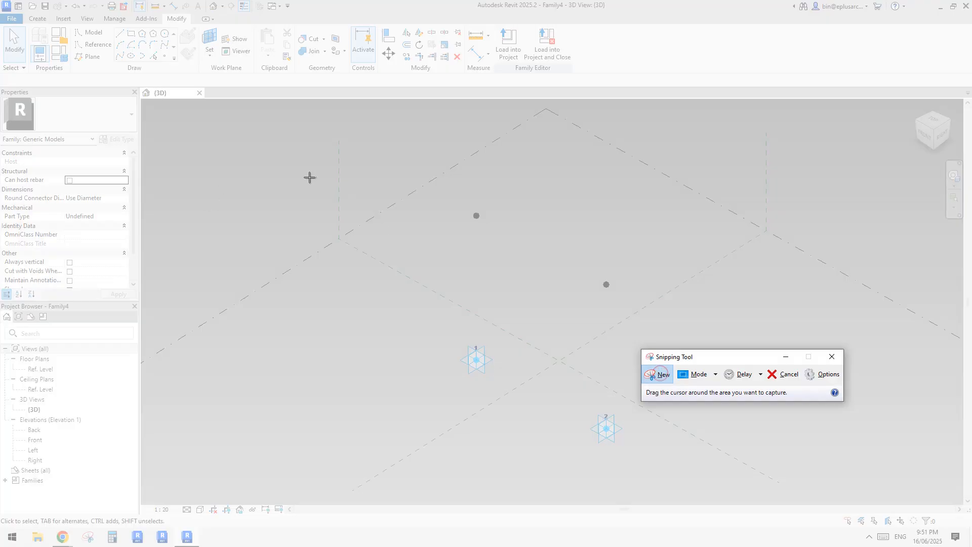
pyautogui.moveTo(335, 143); pyautogui.dragTo(827, 466)
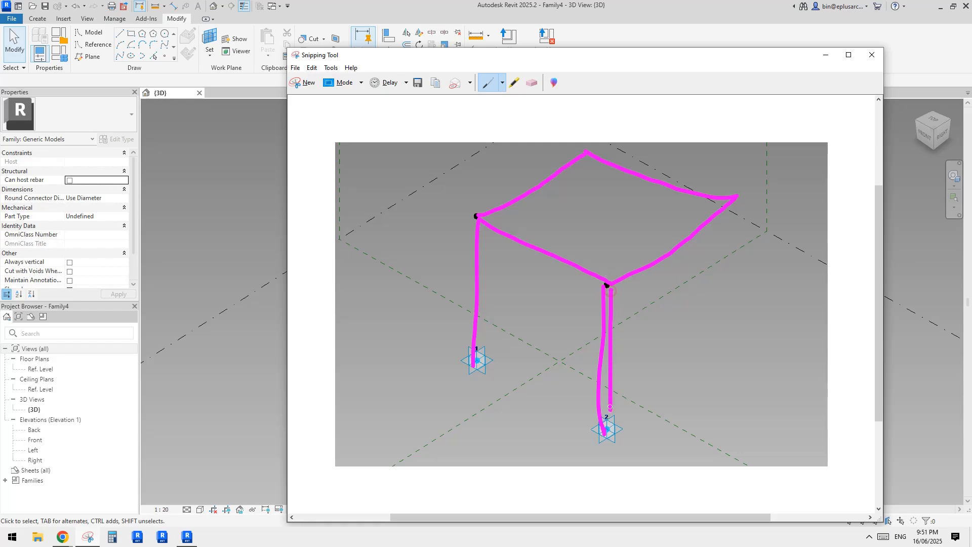
pyautogui.moveTo(610, 408); pyautogui.dragTo(610, 424)
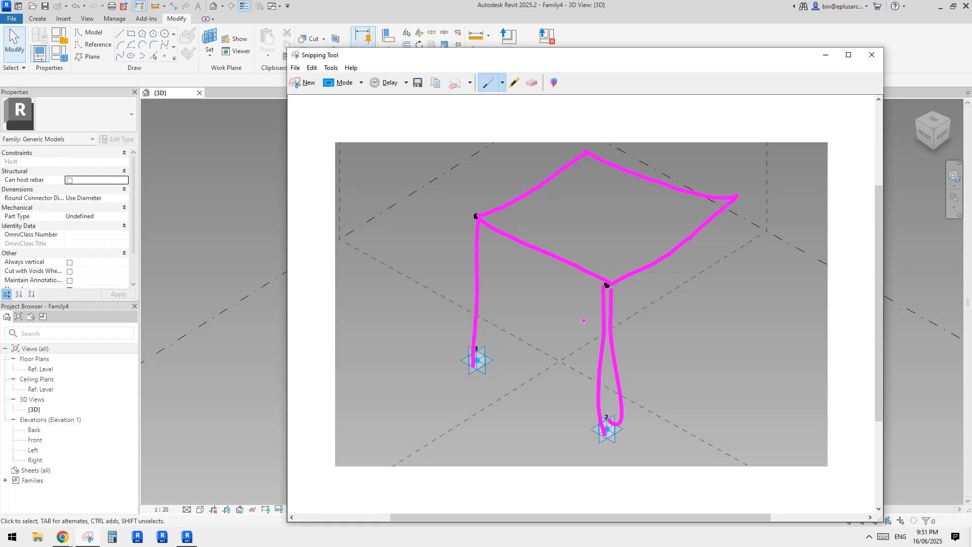
# Step: Erase the stray column stroke, sketch inner chords and truss diagonals along the frame, and return to Revit
pyautogui.click(531, 84)
pyautogui.click(620, 390)
pyautogui.click(487, 83)
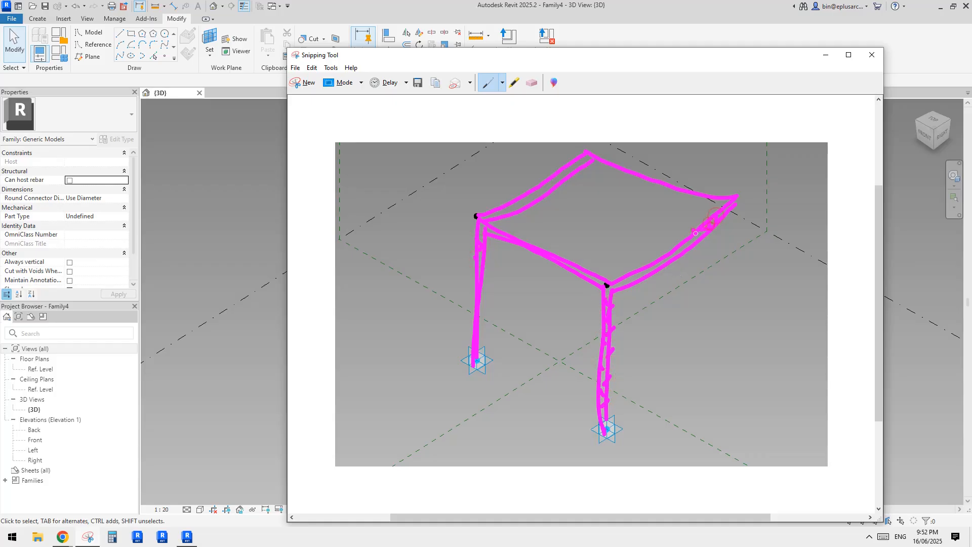
pyautogui.click(221, 254)
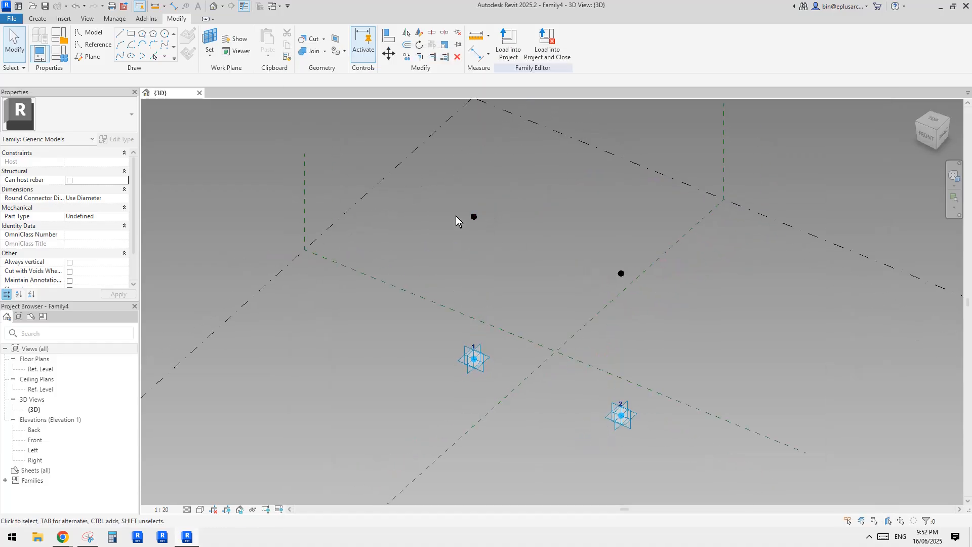
# Step: Connect adaptive point 1 and its raised point with a spline through points and make it a reference line
pyautogui.moveTo(423, 187); pyautogui.dragTo(517, 434)
pyautogui.click(123, 56)
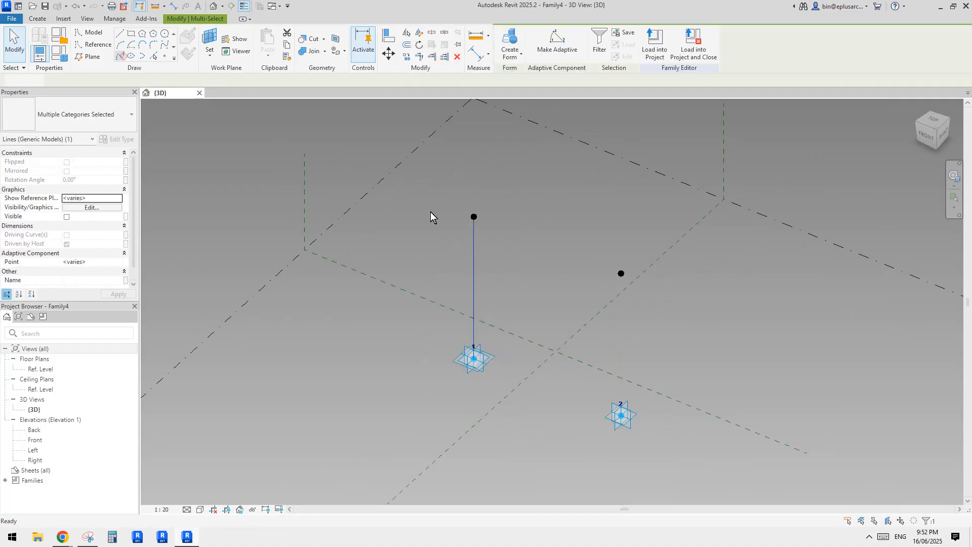
pyautogui.click(71, 235)
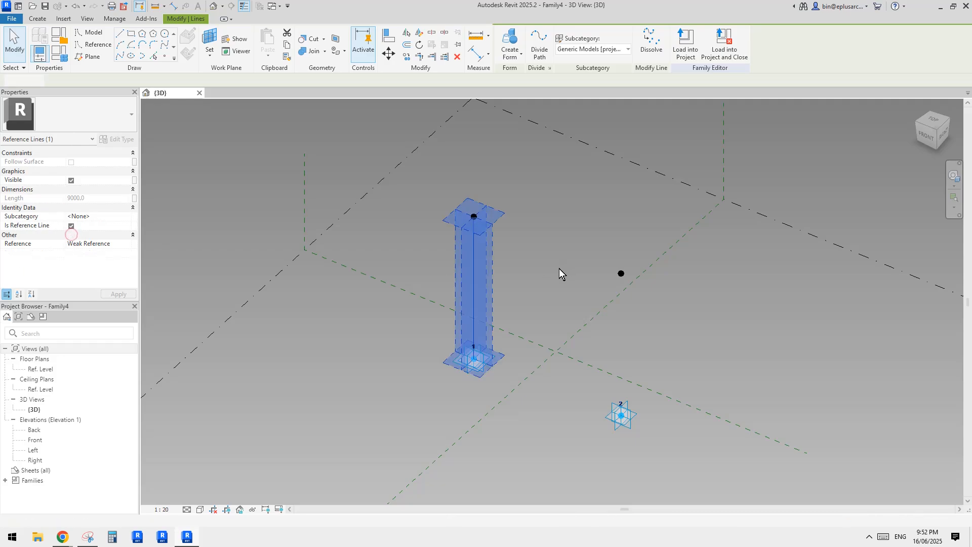
pyautogui.scroll(1, 583, 273)
pyautogui.press('Escape')
# Step: Connect adaptive point 2 and its raised point with a spline through points and make it a reference line
pyautogui.keyDown('shift'); pyautogui.moveTo(612, 302); pyautogui.dragTo(609, 302, button='middle'); pyautogui.keyUp('shift')
pyautogui.moveTo(531, 271); pyautogui.dragTo(626, 462)
pyautogui.click(122, 57)
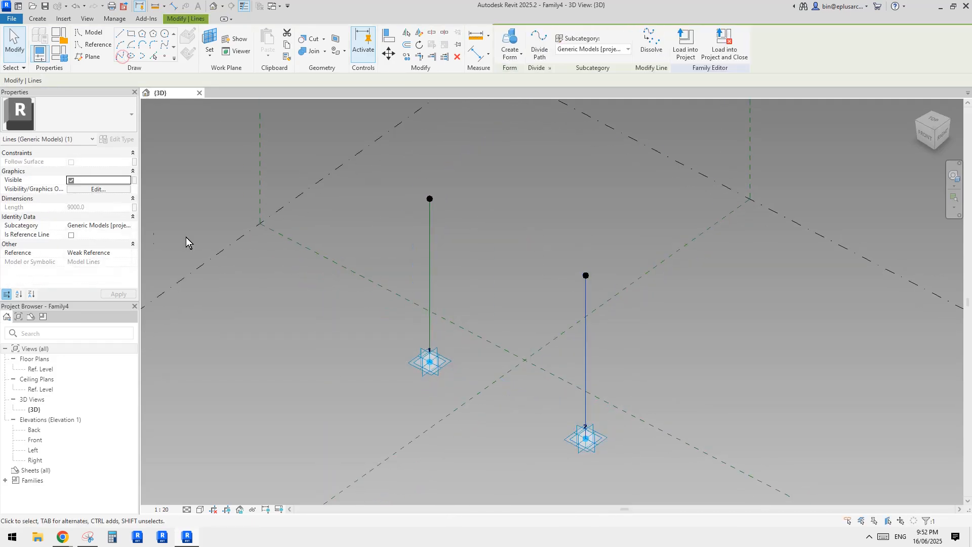
pyautogui.click(71, 235)
pyautogui.press('Escape')
# Step: Connect the two raised points with a spline through points and make it a reference line
pyautogui.keyDown('shift'); pyautogui.moveTo(520, 254); pyautogui.dragTo(505, 250, button='middle'); pyautogui.keyUp('shift')
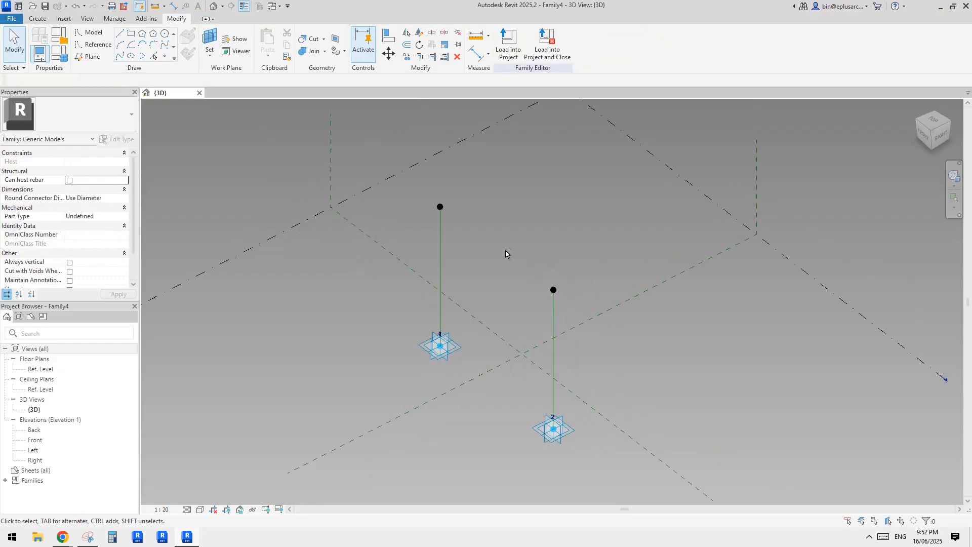
pyautogui.moveTo(443, 207); pyautogui.dragTo(599, 314)
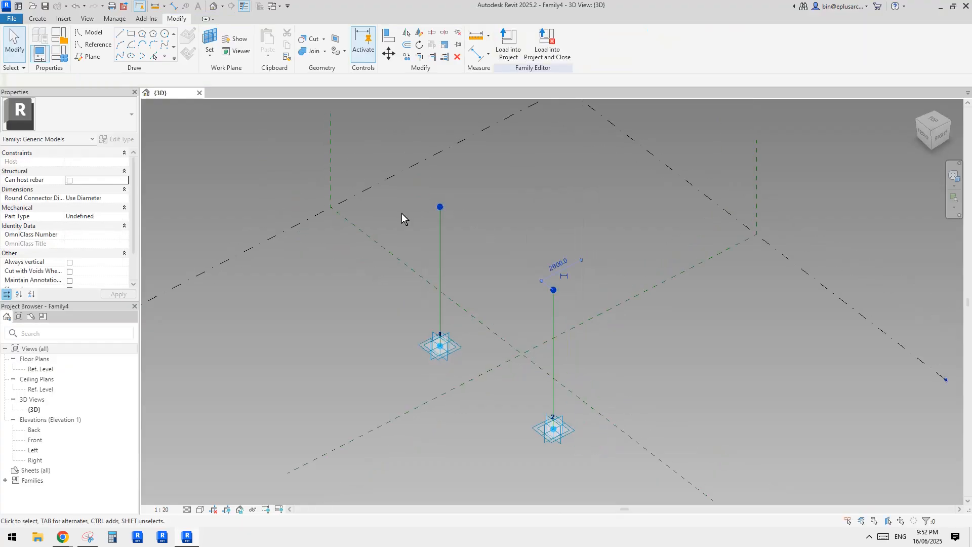
pyautogui.click(122, 56)
pyautogui.click(71, 235)
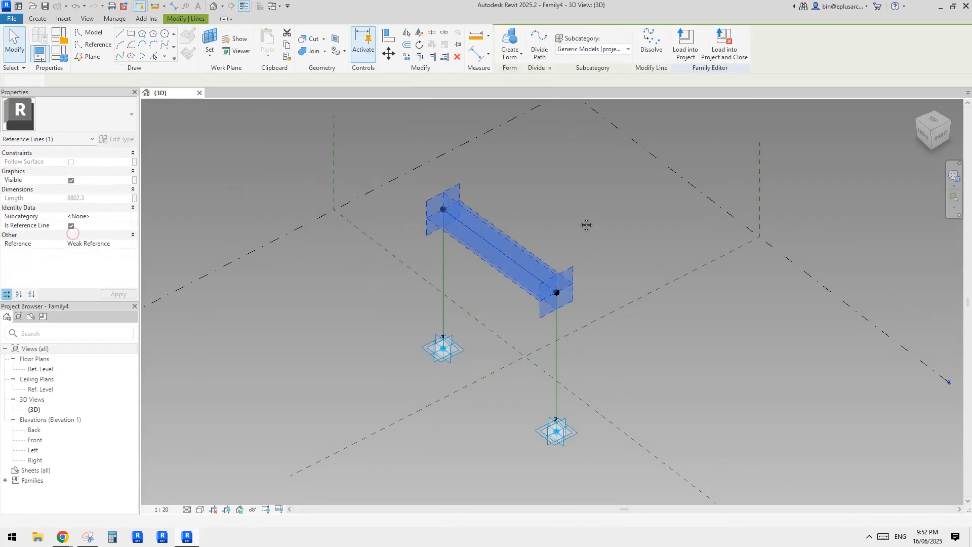
pyautogui.press('Escape')
# Step: Toggle the Thin Lines display and set the 3D view scale to 1:500
pyautogui.keyDown('shift'); pyautogui.moveTo(582, 243); pyautogui.dragTo(561, 236, button='middle'); pyautogui.keyUp('shift')
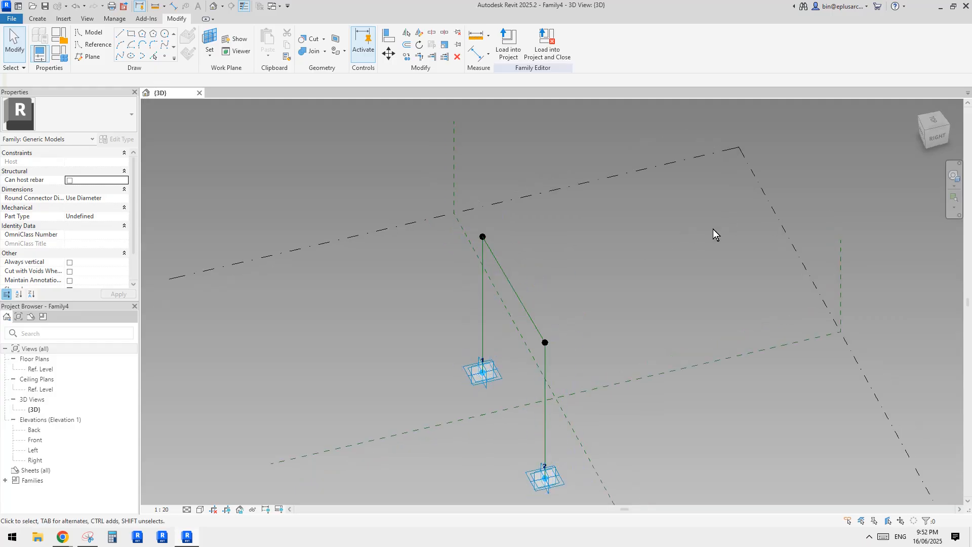
pyautogui.keyDown('shift'); pyautogui.moveTo(676, 235); pyautogui.dragTo(572, 269, button='middle'); pyautogui.keyUp('shift')
pyautogui.click(162, 509)
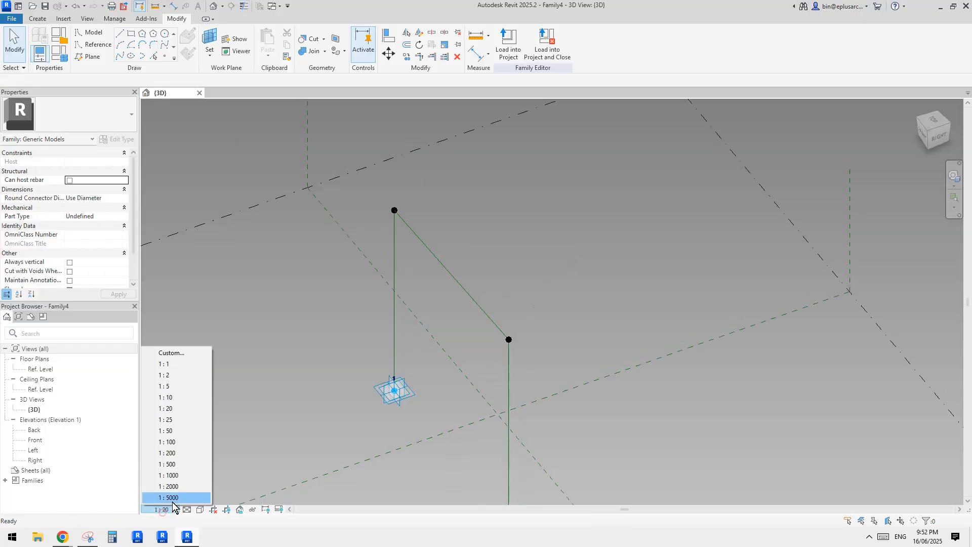
pyautogui.click(174, 452)
pyautogui.moveTo(457, 339); pyautogui.dragTo(430, 341, button='middle')
pyautogui.press('l')
pyautogui.press('t')
pyautogui.press('l')
pyautogui.moveTo(268, 414); pyautogui.dragTo(284, 378, button='middle')
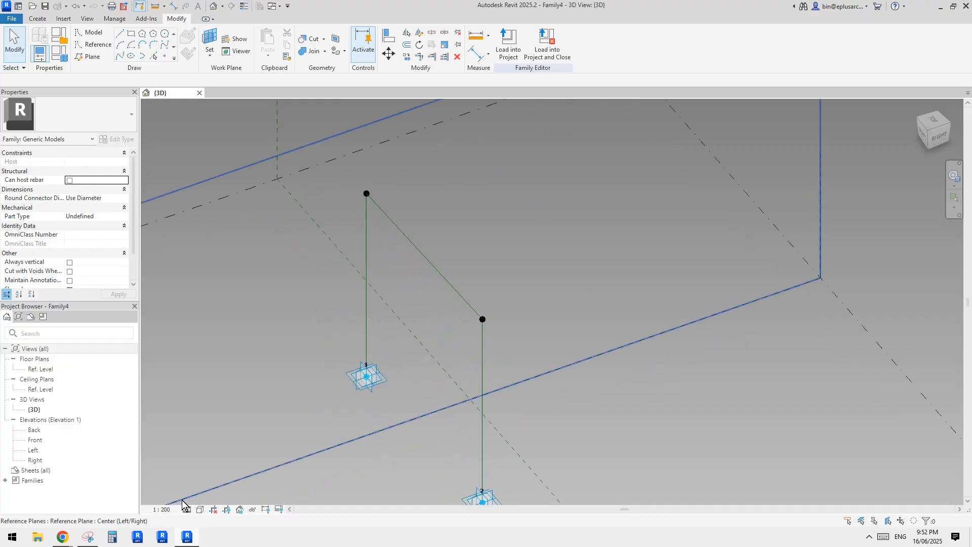
pyautogui.click(161, 510)
pyautogui.click(178, 464)
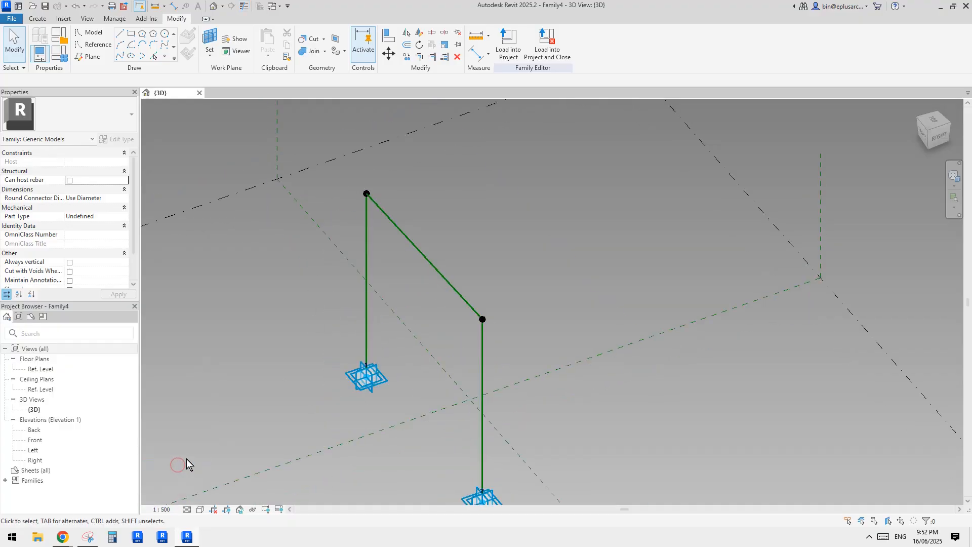
pyautogui.moveTo(365, 361)
pyautogui.mouseDown(button='middle')
pyautogui.moveTo(421, 324)
pyautogui.moveTo(457, 334)
pyautogui.mouseUp(button='middle')
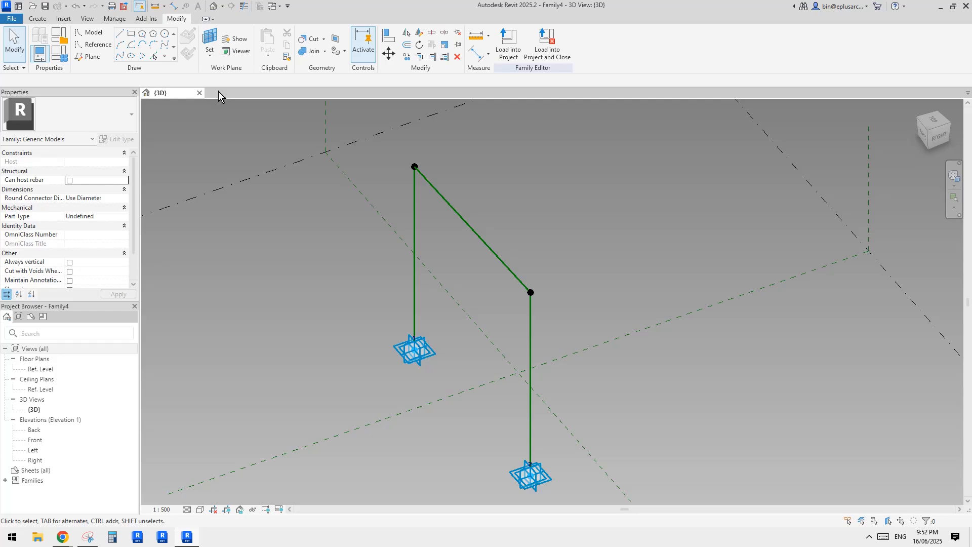
# Step: Place a reference point on the upper connecting reference line, at about 0.23 of its length from point 1's end
pyautogui.click(168, 58)
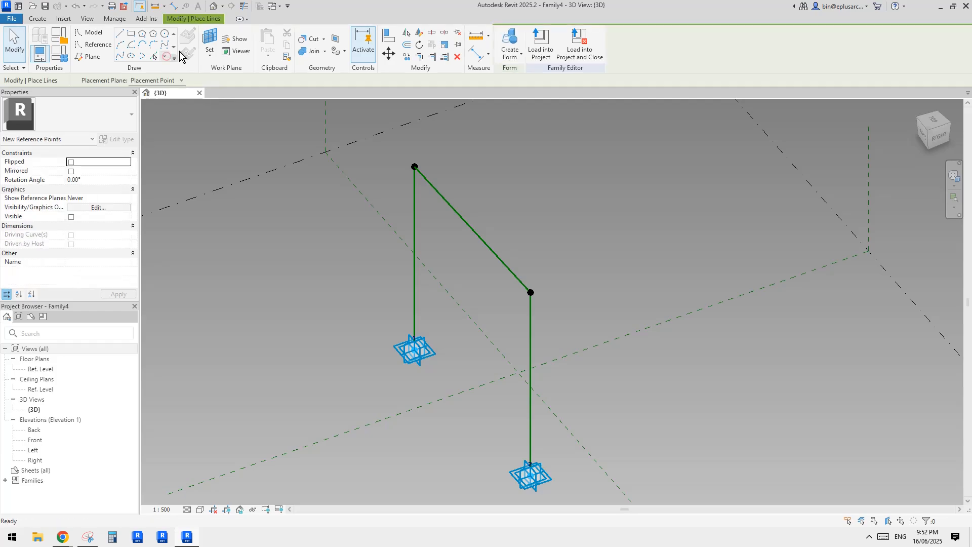
pyautogui.click(441, 195)
pyautogui.keyDown('shift'); pyautogui.moveTo(397, 206); pyautogui.dragTo(479, 243, button='middle'); pyautogui.keyUp('shift')
pyautogui.press('Escape')
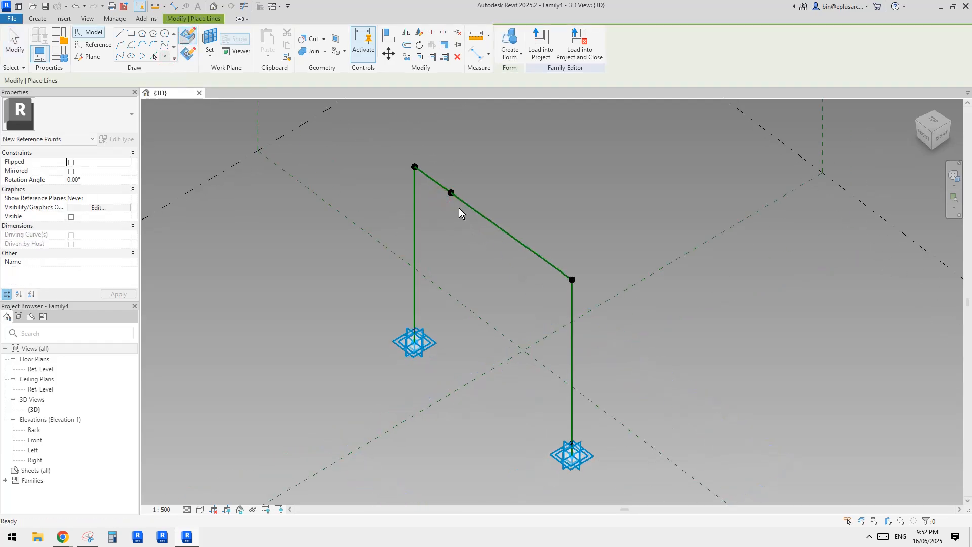
pyautogui.press('Escape')
# Step: Set the new point's reference planes to show Always and turn off showing only the normal reference plane
pyautogui.click(450, 194)
pyautogui.keyDown('shift'); pyautogui.moveTo(521, 208); pyautogui.dragTo(494, 211, button='middle'); pyautogui.keyUp('shift')
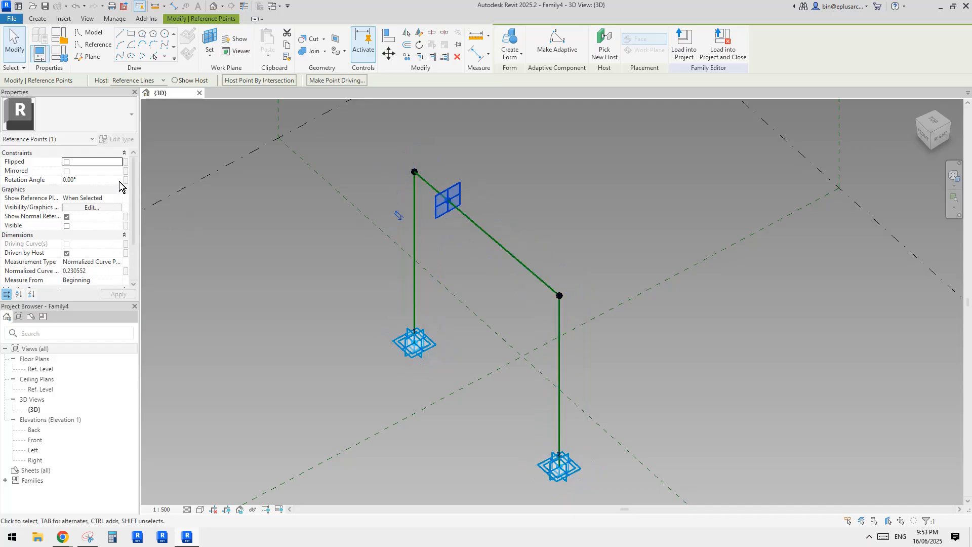
pyautogui.click(120, 201)
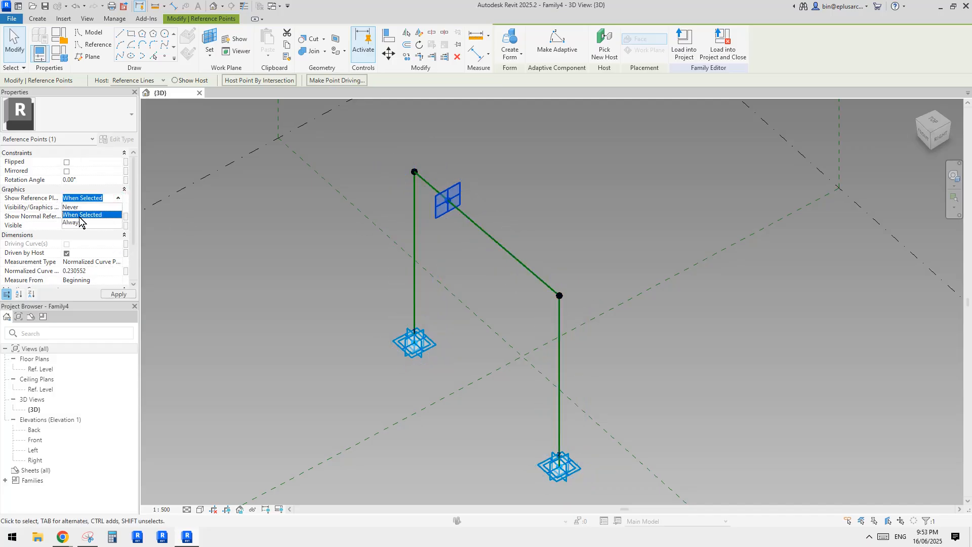
pyautogui.click(74, 223)
pyautogui.click(67, 216)
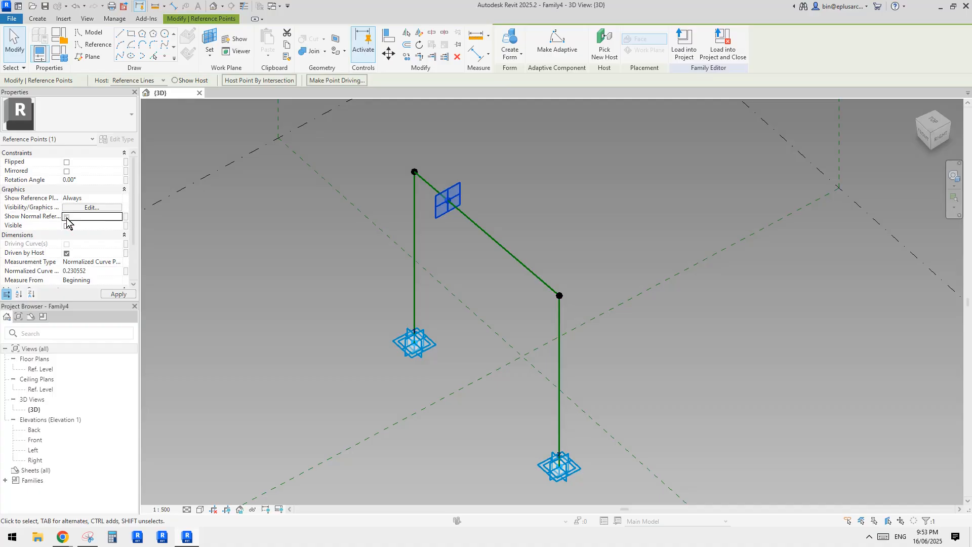
# Step: Place a reference point on the line-hosted point's vertical plane parallel to the upper line, then pull it out to an offset of about 2699
pyautogui.keyDown('shift'); pyautogui.moveTo(542, 250); pyautogui.dragTo(545, 254, button='middle'); pyautogui.keyUp('shift')
pyautogui.press('Tab')
pyautogui.press('Escape')
pyautogui.moveTo(444, 214)
pyautogui.keyDown('shift'); pyautogui.mouseDown(button='middle')
pyautogui.moveTo(477, 243)
pyautogui.moveTo(493, 232)
pyautogui.moveTo(442, 207)
pyautogui.mouseUp(button='middle'); pyautogui.keyUp('shift')
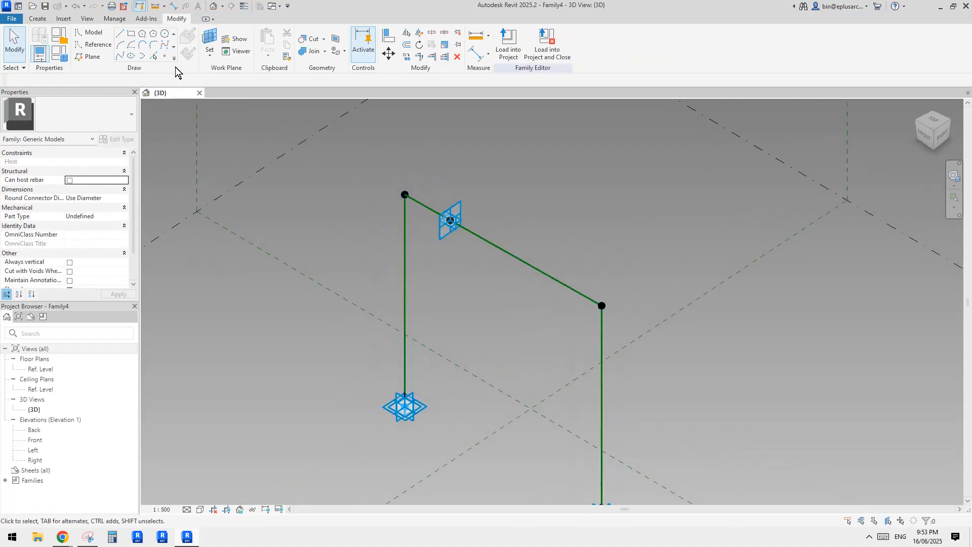
pyautogui.click(164, 55)
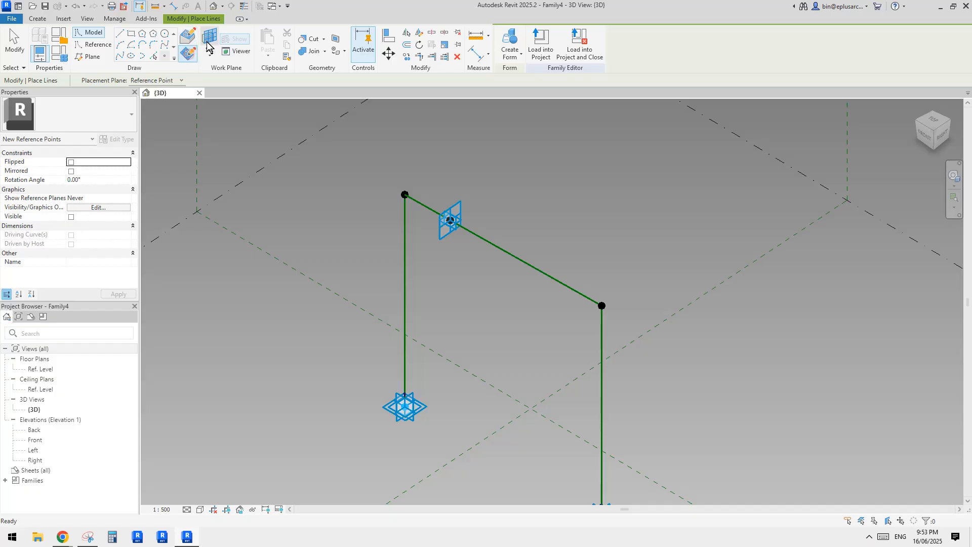
pyautogui.press('Escape')
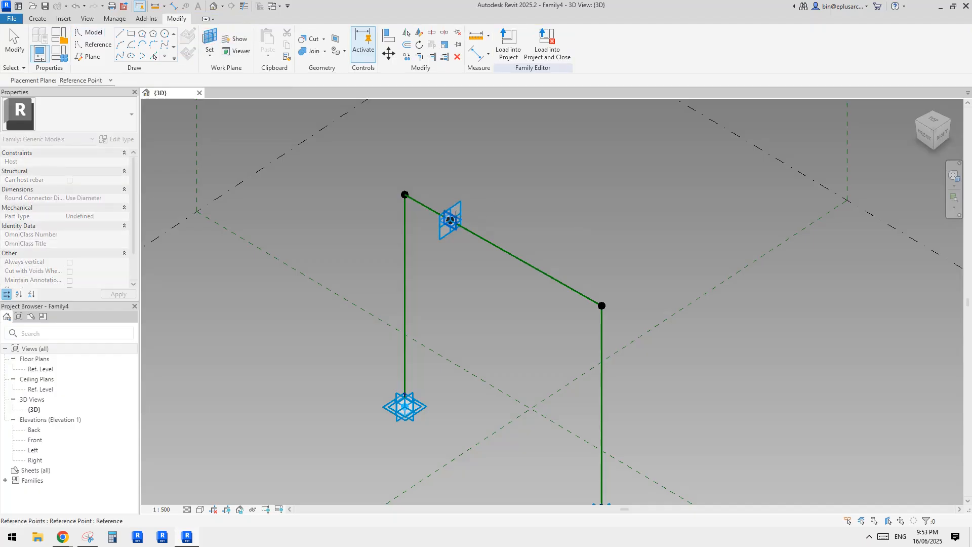
pyautogui.press('Return')
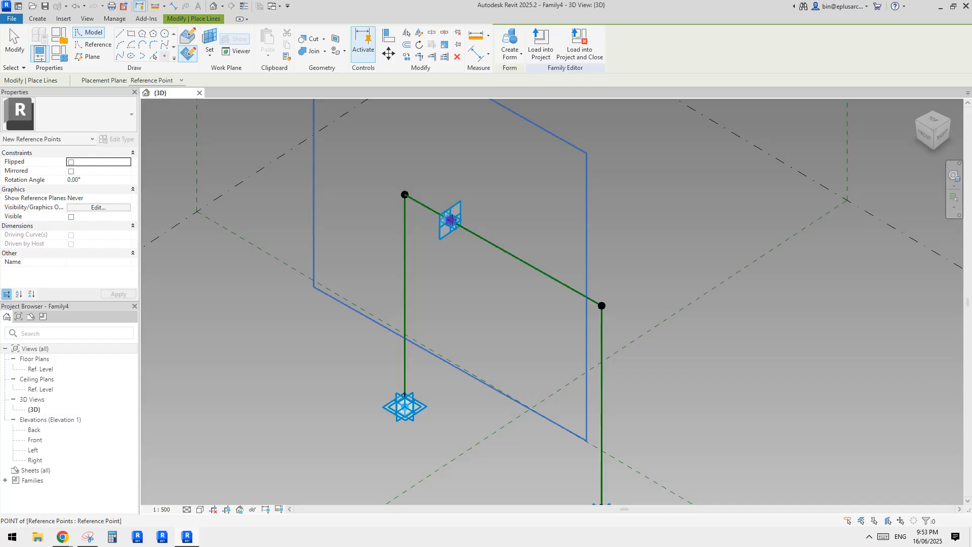
pyautogui.click(450, 220)
pyautogui.click(514, 302)
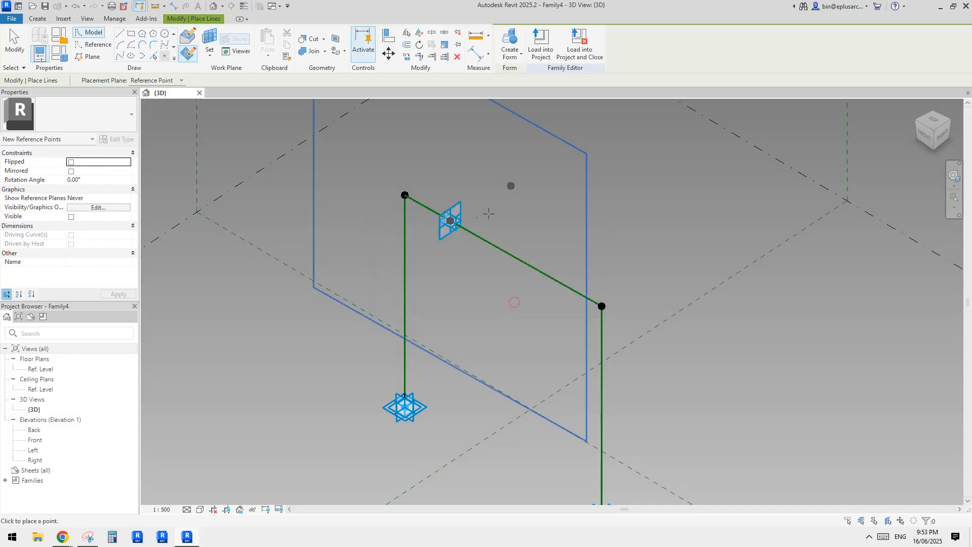
pyautogui.click(450, 226)
pyautogui.keyDown('shift'); pyautogui.moveTo(451, 226); pyautogui.dragTo(503, 220, button='middle'); pyautogui.keyUp('shift')
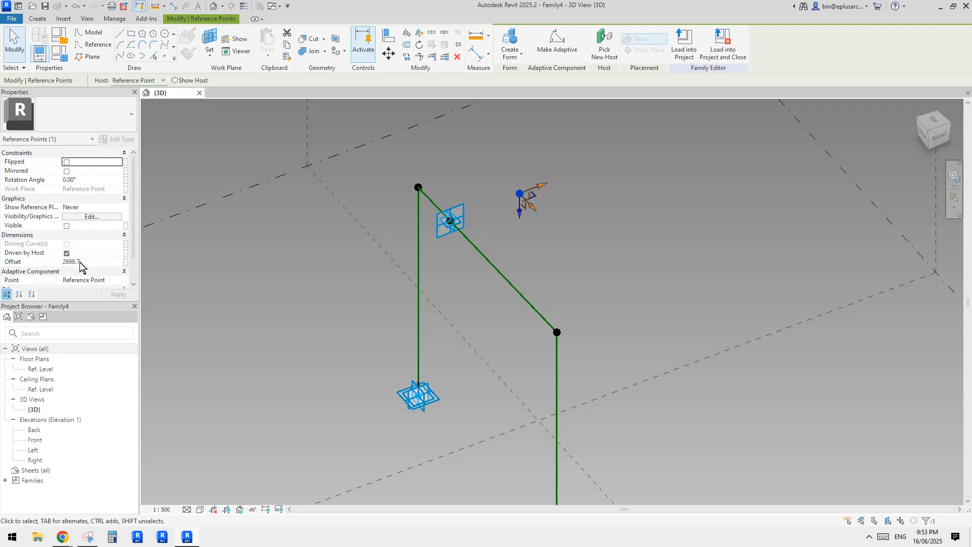
# Step: Associate the new point's Offset with a new length type parameter named d
pyautogui.keyDown('shift'); pyautogui.moveTo(461, 229); pyautogui.dragTo(506, 256, button='middle'); pyautogui.keyUp('shift')
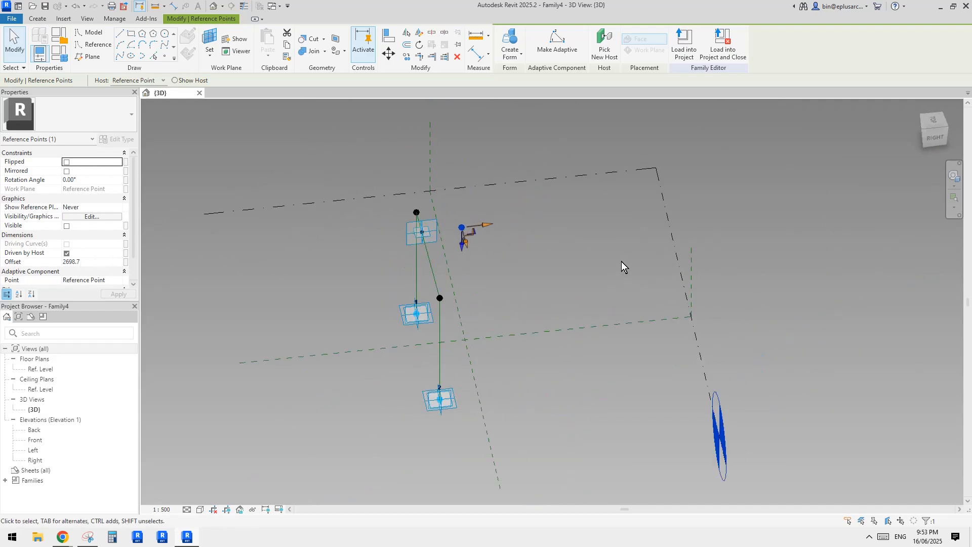
pyautogui.keyDown('shift'); pyautogui.moveTo(621, 261); pyautogui.dragTo(627, 261, button='middle'); pyautogui.keyUp('shift')
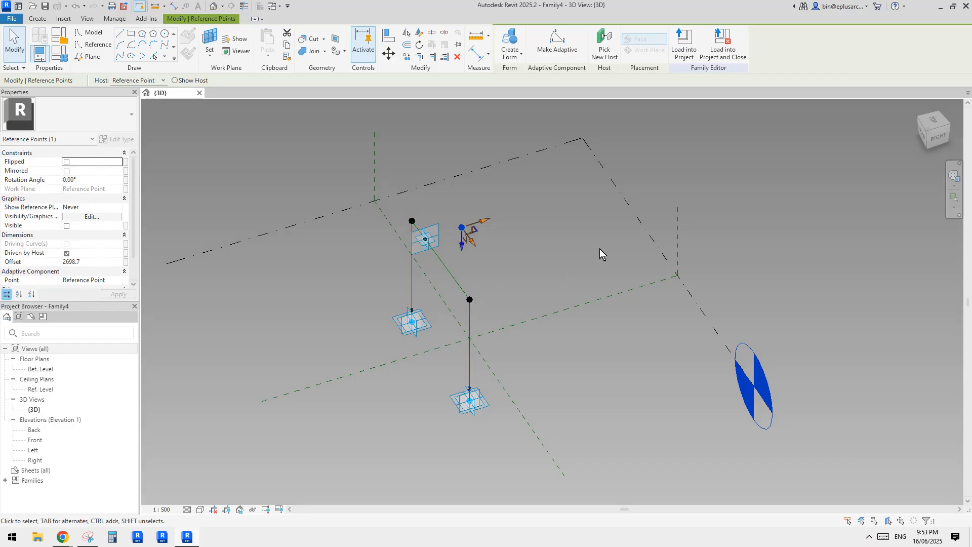
pyautogui.keyDown('shift'); pyautogui.moveTo(557, 267); pyautogui.dragTo(579, 256, button='middle'); pyautogui.keyUp('shift')
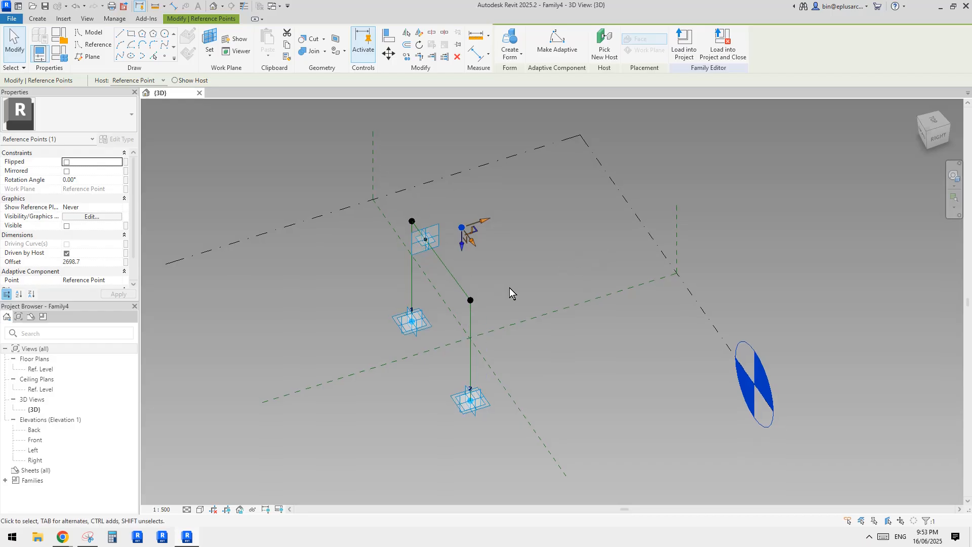
pyautogui.keyDown('shift'); pyautogui.moveTo(509, 288); pyautogui.dragTo(603, 348, button='middle'); pyautogui.keyUp('shift')
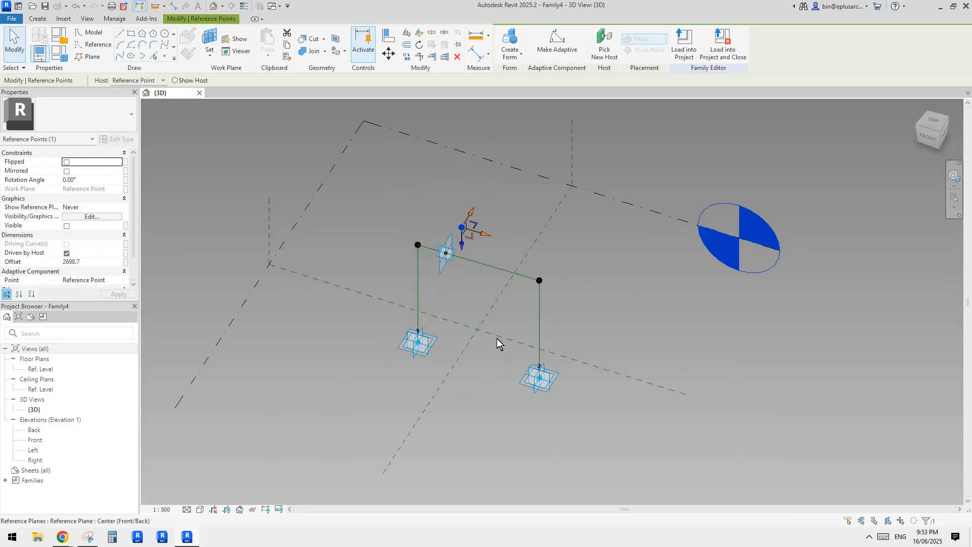
pyautogui.keyDown('shift'); pyautogui.moveTo(499, 336); pyautogui.dragTo(442, 271, button='middle'); pyautogui.keyUp('shift')
pyautogui.click(125, 261)
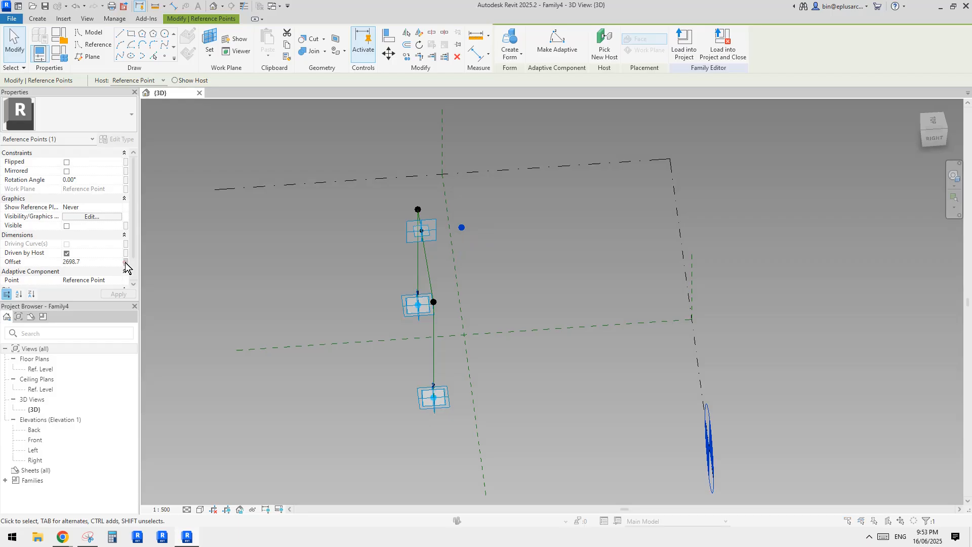
pyautogui.click(358, 335)
pyautogui.write('d')
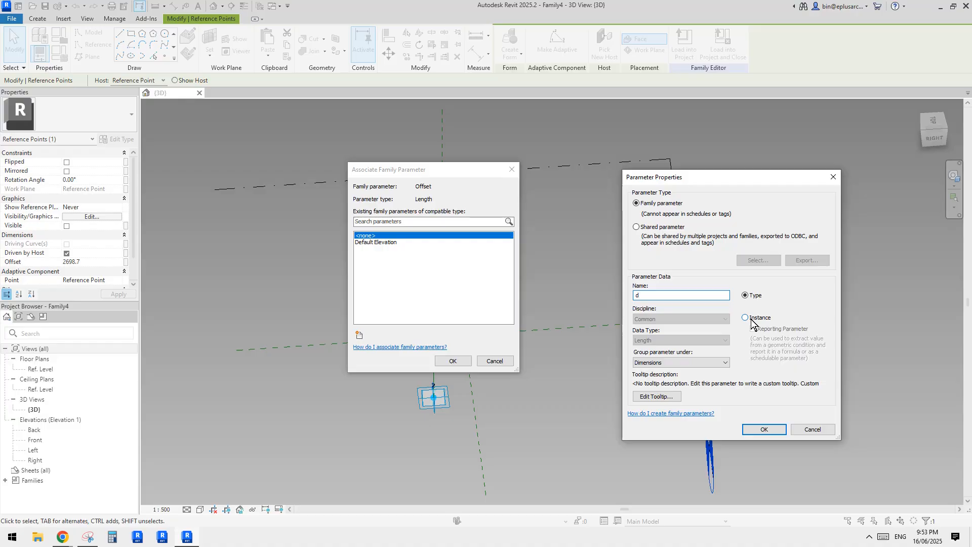
pyautogui.click(767, 429)
pyautogui.click(462, 361)
# Step: Pull the offset point farther from its host, to an offset of about 9537
pyautogui.keyDown('shift'); pyautogui.moveTo(512, 303); pyautogui.dragTo(541, 296, button='middle'); pyautogui.keyUp('shift')
pyautogui.scroll(2, 478, 261)
pyautogui.moveTo(478, 262); pyautogui.dragTo(481, 268, button='middle')
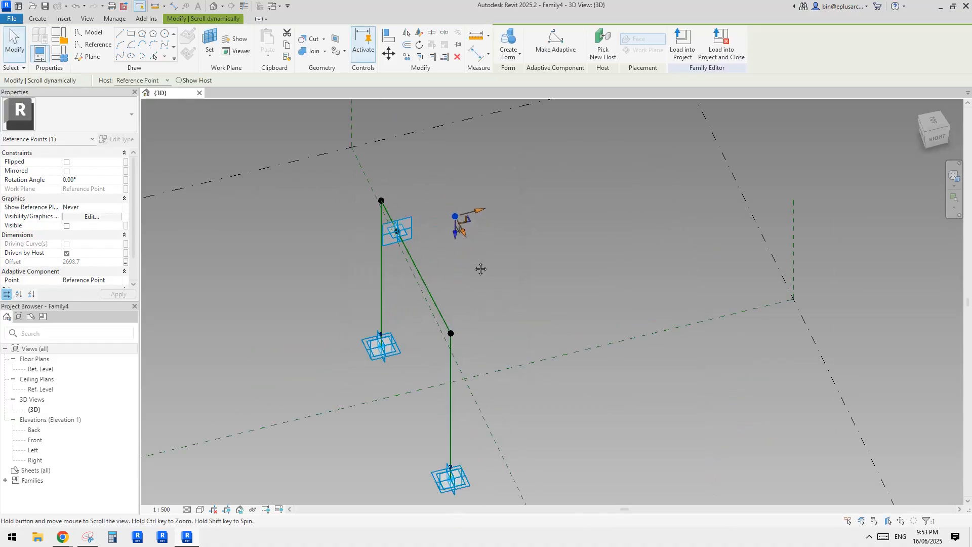
pyautogui.moveTo(479, 210); pyautogui.dragTo(630, 185)
pyautogui.scroll(-1, 576, 226)
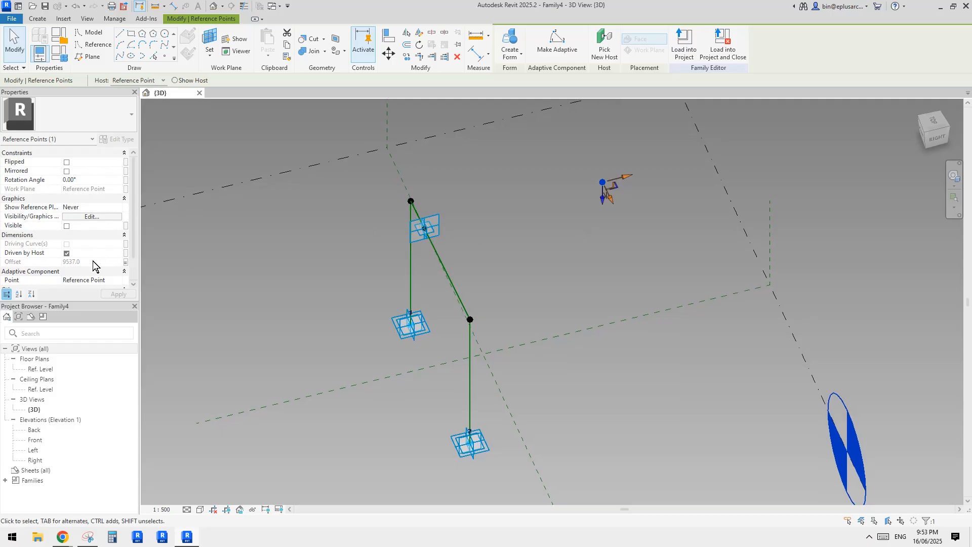
# Step: Set the family type parameter d to 9000
pyautogui.click(63, 53)
pyautogui.click(244, 179)
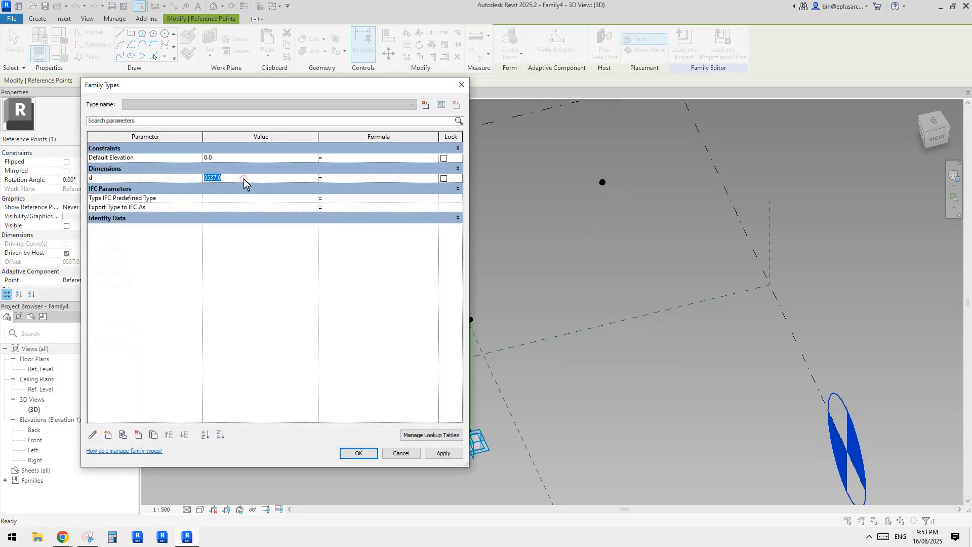
pyautogui.click(366, 454)
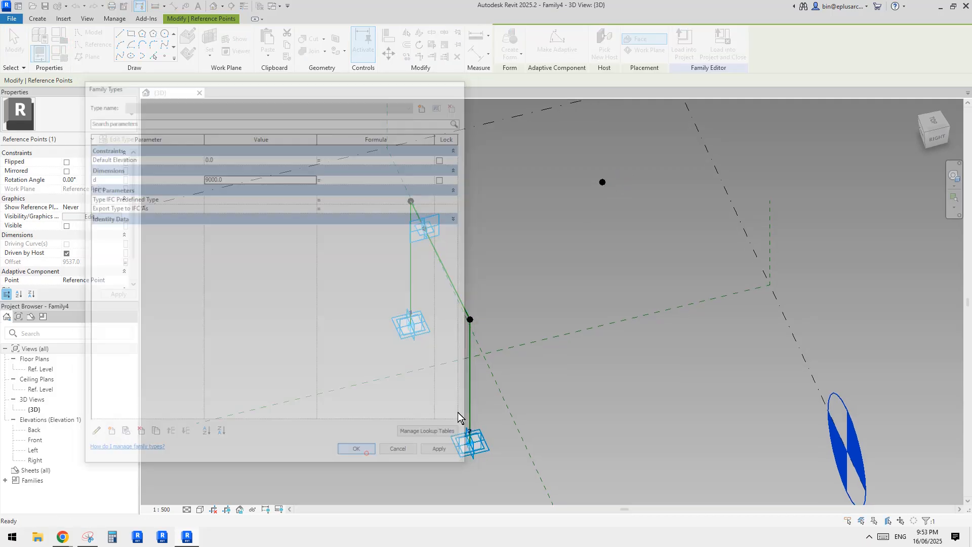
pyautogui.click(540, 322)
# Step: Slide the line-hosted point along the upper reference line to about 0.39 of its length
pyautogui.scroll(-1, 540, 320)
pyautogui.keyDown('shift'); pyautogui.moveTo(478, 294); pyautogui.dragTo(507, 284, button='middle'); pyautogui.keyUp('shift')
pyautogui.click(507, 285)
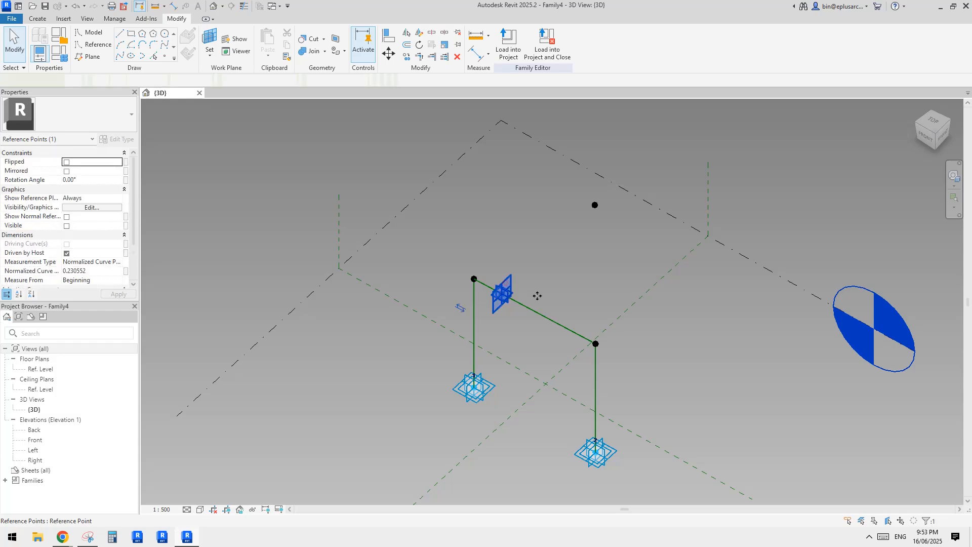
pyautogui.moveTo(507, 285); pyautogui.dragTo(513, 288)
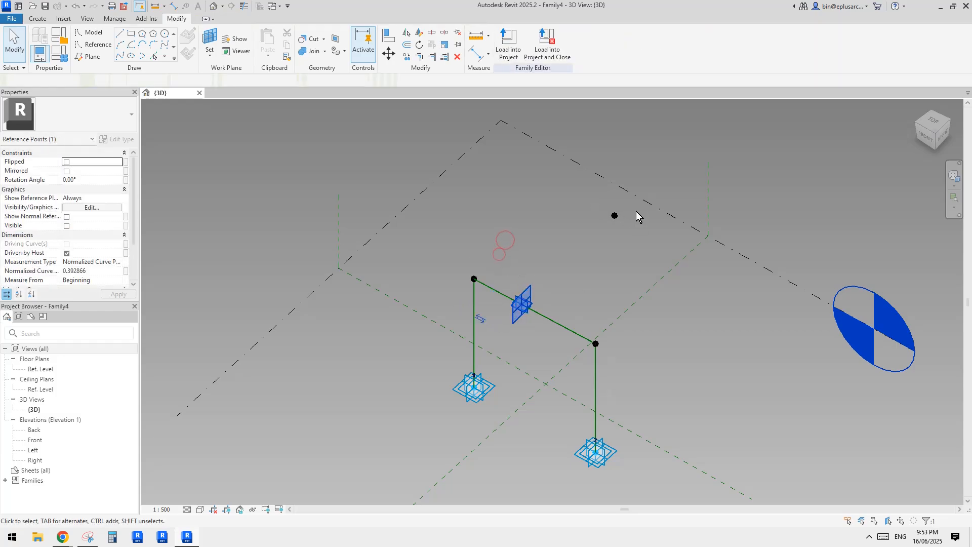
# Step: Copy the line-hosted point together with its offset point to a spot beside the upper reference line
pyautogui.keyDown('ctrl'); pyautogui.click(615, 216); pyautogui.keyUp('ctrl')
pyautogui.press('c')
pyautogui.press('o')
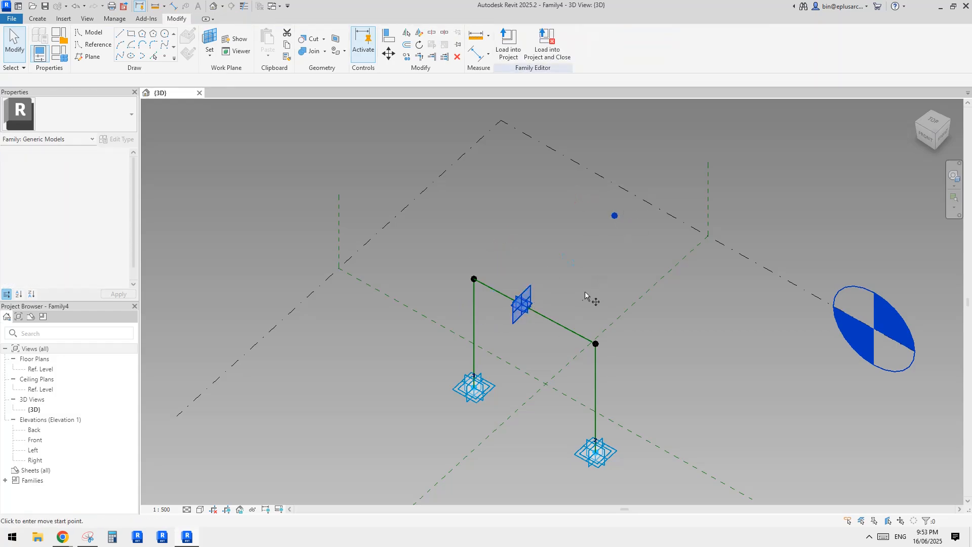
pyautogui.click(583, 295)
pyautogui.click(643, 274)
pyautogui.press('Escape')
# Step: Rehost the copied point onto the upper reference line near point 2's end, at about 0.87 of its length
pyautogui.click(583, 283)
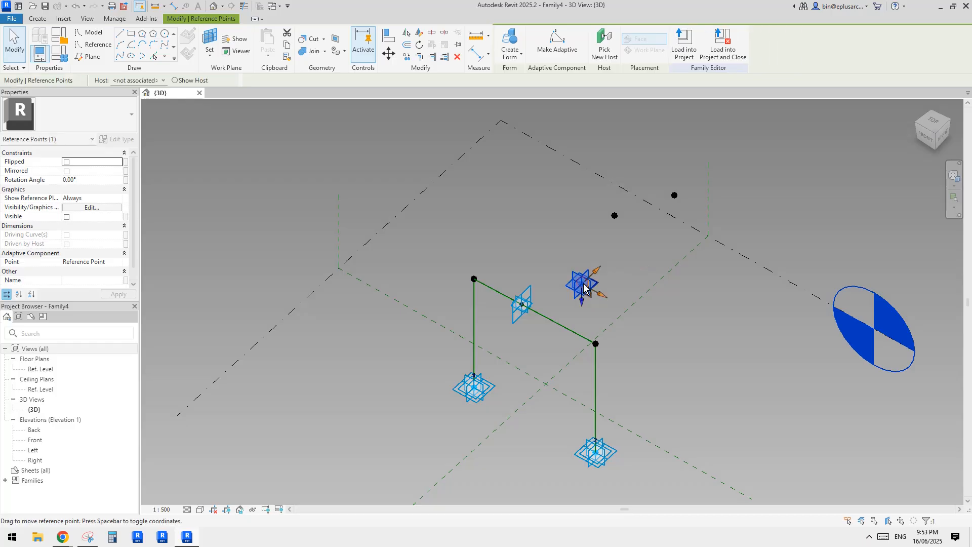
pyautogui.click(604, 49)
pyautogui.click(580, 334)
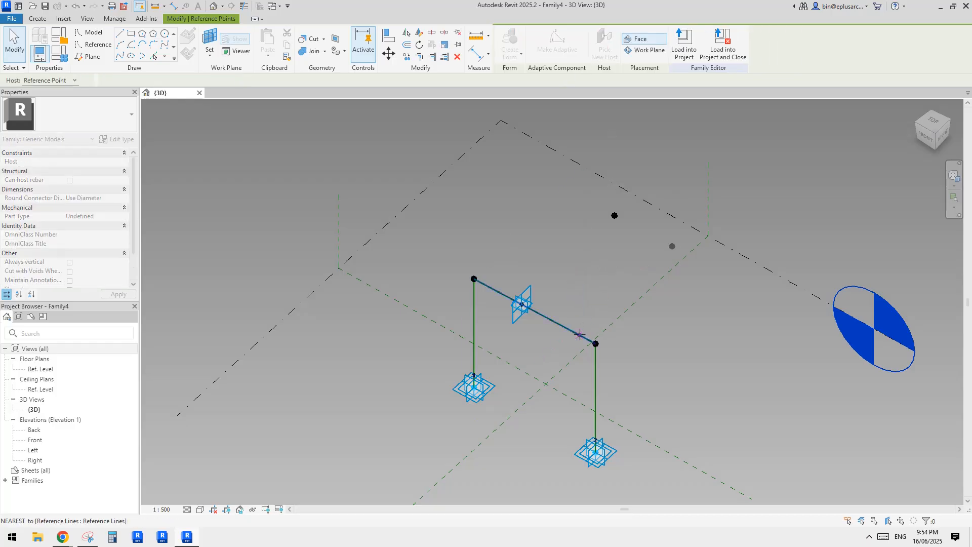
pyautogui.press('Escape')
# Step: Set the rehosted copy's reference planes to show Always
pyautogui.click(579, 335)
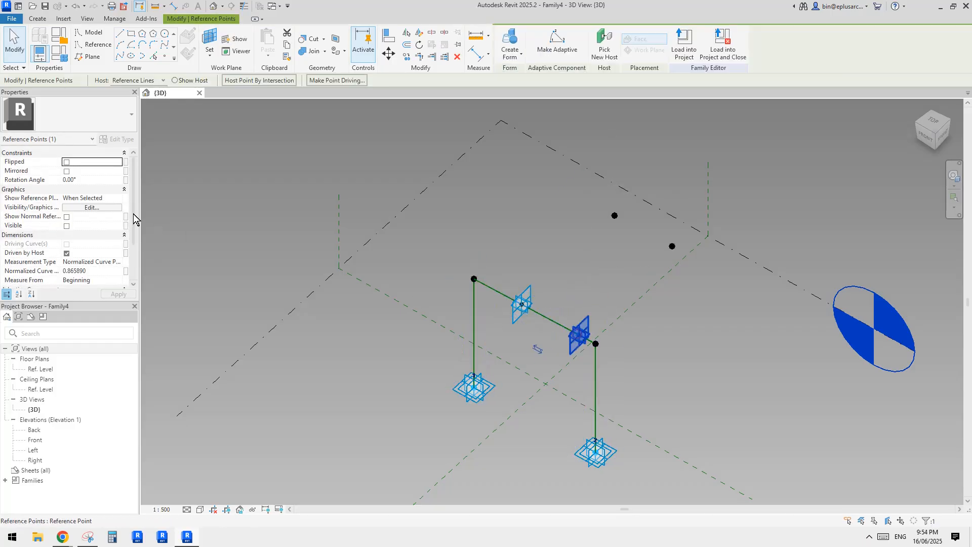
pyautogui.click(119, 181)
pyautogui.click(116, 198)
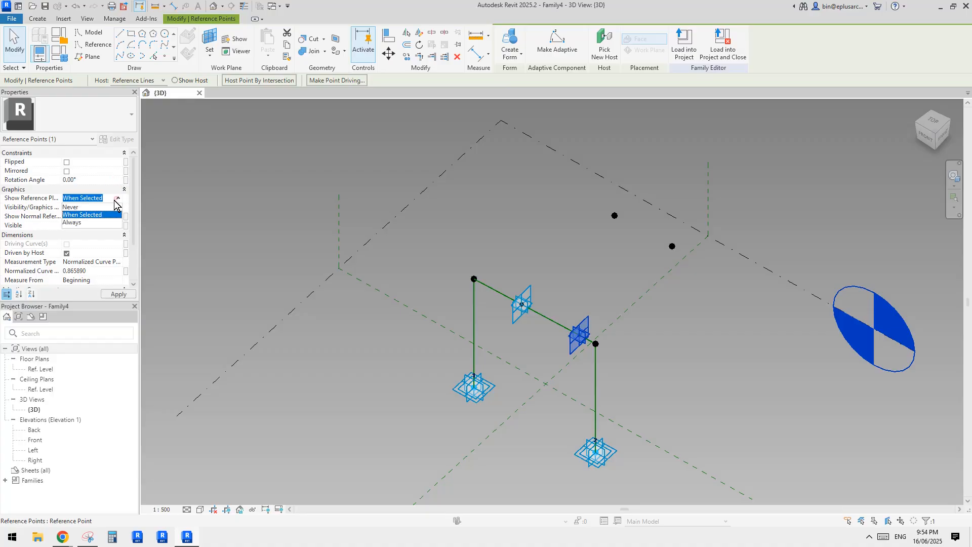
pyautogui.click(71, 223)
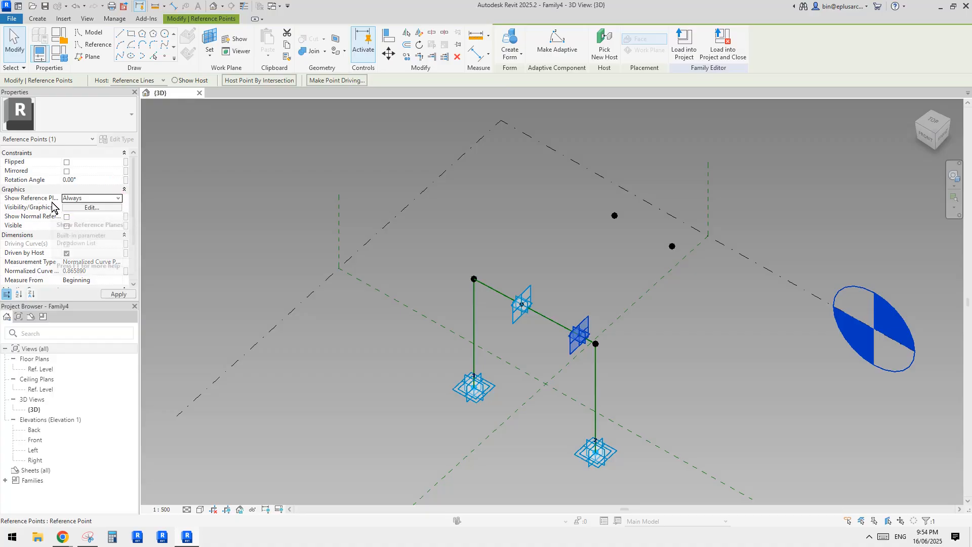
pyautogui.click(557, 292)
# Step: Slide the original hosted point along the upper reference line to its beginning, above adaptive point 1
pyautogui.keyDown('shift'); pyautogui.moveTo(525, 300); pyautogui.dragTo(553, 317, button='middle'); pyautogui.keyUp('shift')
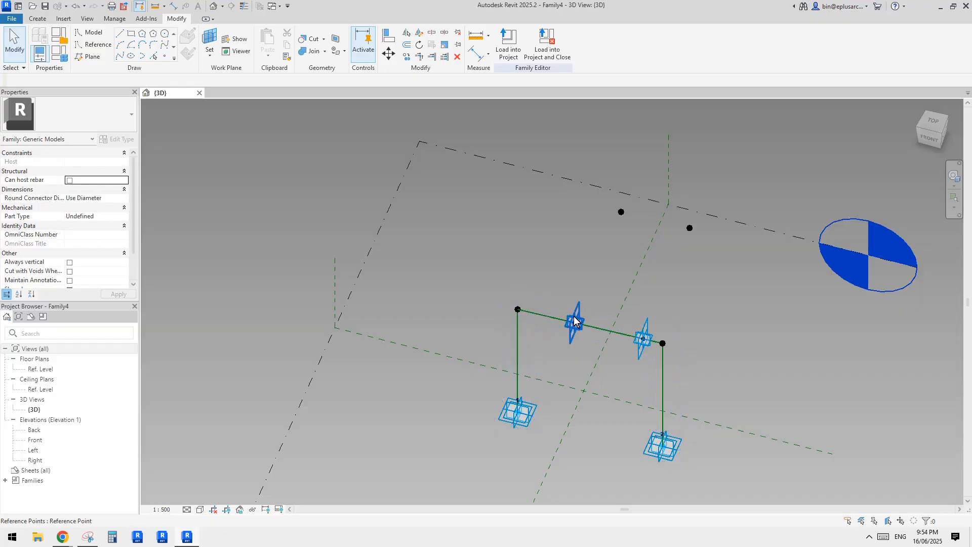
pyautogui.moveTo(575, 323); pyautogui.dragTo(550, 316)
pyautogui.keyDown('shift'); pyautogui.moveTo(550, 317); pyautogui.dragTo(515, 302, button='middle'); pyautogui.keyUp('shift')
pyautogui.click(526, 288)
pyautogui.press('Tab')
pyautogui.click(515, 302)
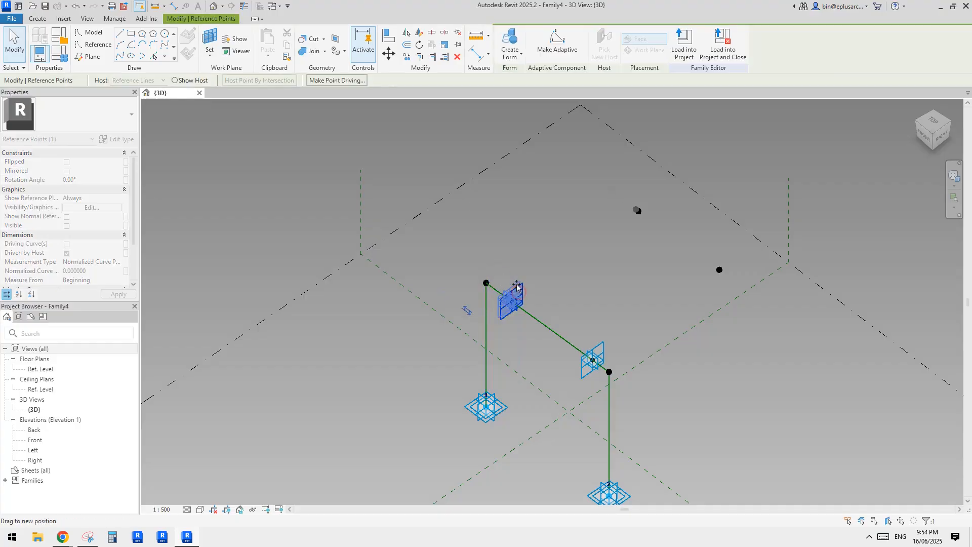
pyautogui.moveTo(514, 283); pyautogui.dragTo(486, 282)
pyautogui.click(401, 332)
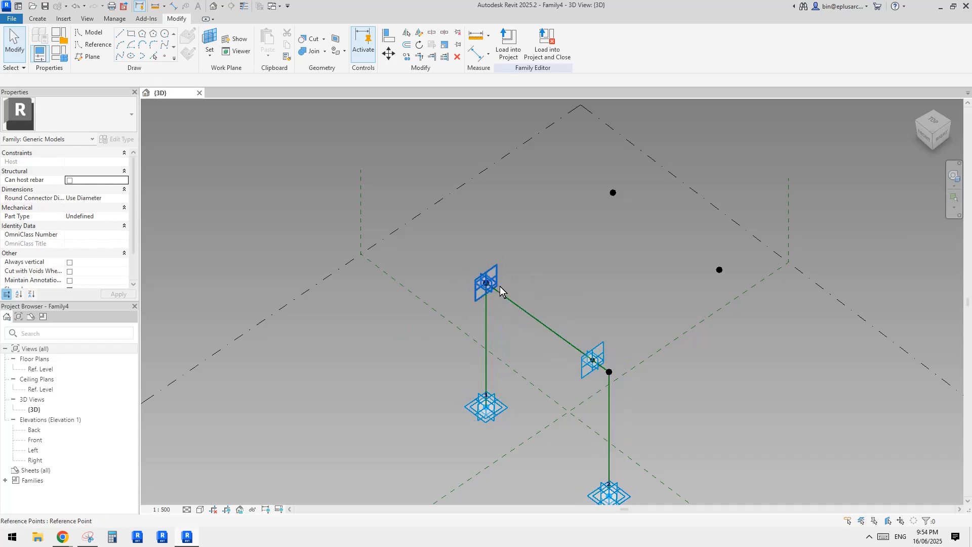
# Step: Slide the hosted point above adaptive point 1 back along the upper line to about 0.12 of its length
pyautogui.scroll(2, 487, 285)
pyautogui.scroll(-2, 489, 284)
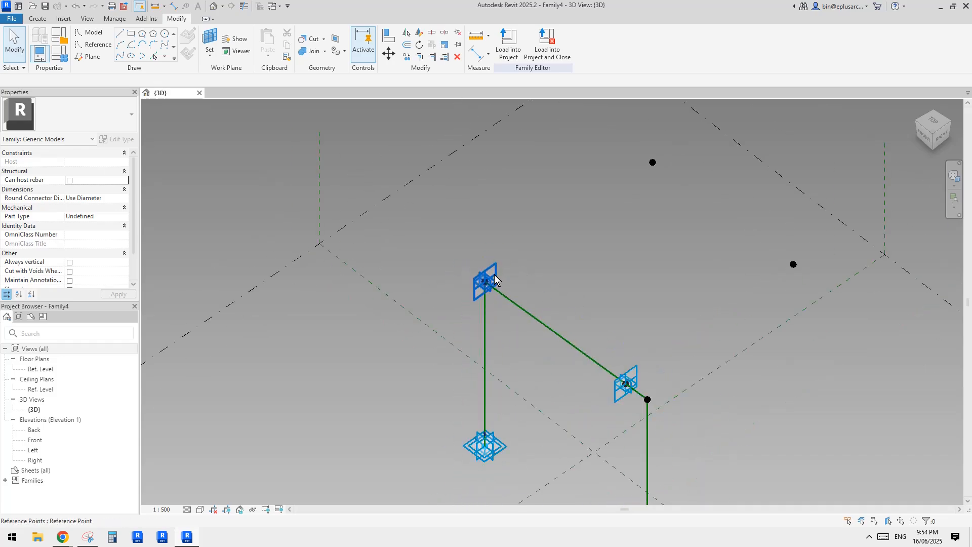
pyautogui.click(490, 272)
pyautogui.moveTo(490, 272); pyautogui.dragTo(509, 286)
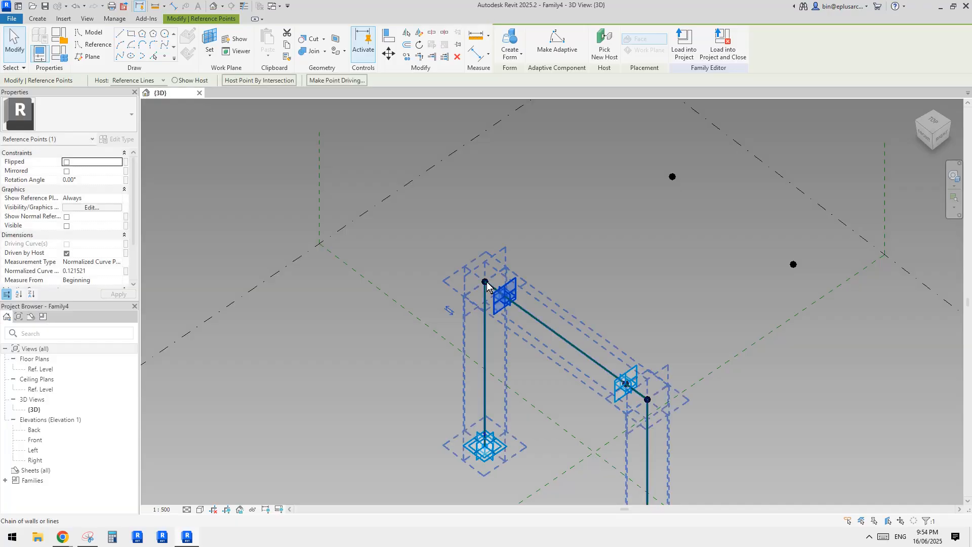
pyautogui.click(546, 305)
pyautogui.keyDown('shift'); pyautogui.moveTo(546, 305); pyautogui.dragTo(539, 308, button='middle'); pyautogui.keyUp('shift')
# Step: Move the two hosted points to opposite ends of the upper reference line, at normalized curve parameters 0 and 1
pyautogui.click(501, 296)
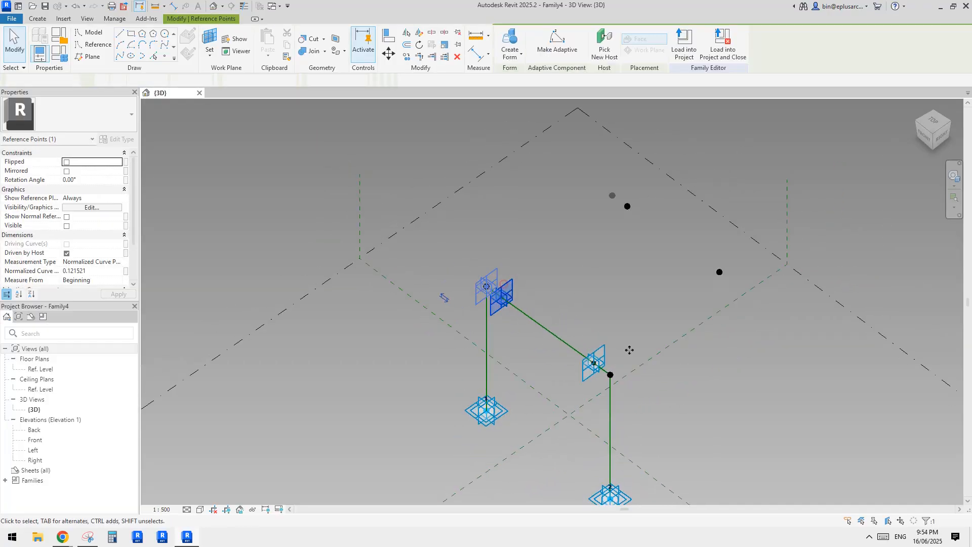
pyautogui.moveTo(501, 296); pyautogui.dragTo(487, 286)
pyautogui.moveTo(603, 348); pyautogui.dragTo(633, 371)
# Step: Place a reference point on the horizontal plane of the outer offset point on adaptive point 1's side, coincident with that point
pyautogui.keyDown('shift'); pyautogui.moveTo(580, 318); pyautogui.dragTo(321, 395, button='middle'); pyautogui.keyUp('shift')
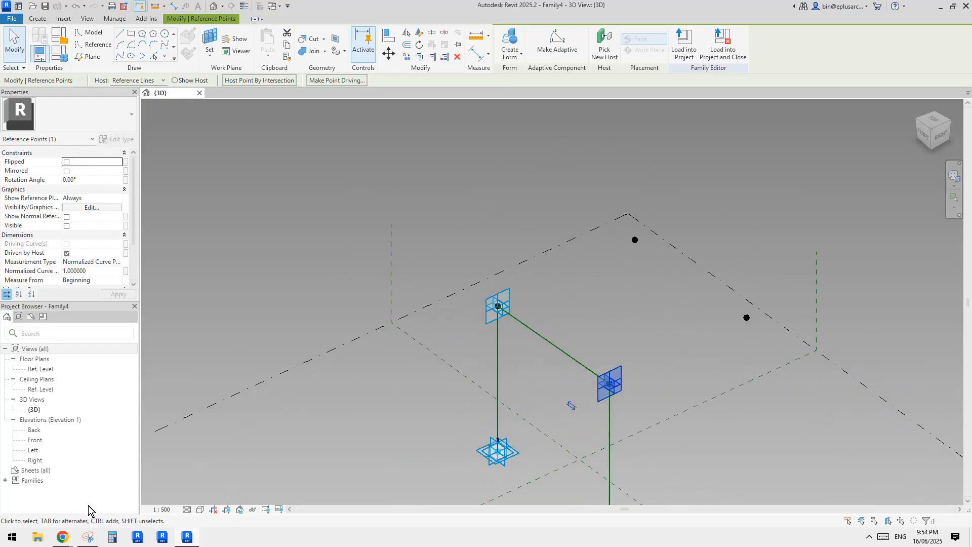
pyautogui.keyDown('shift'); pyautogui.moveTo(528, 371); pyautogui.dragTo(575, 304, button='middle'); pyautogui.keyUp('shift')
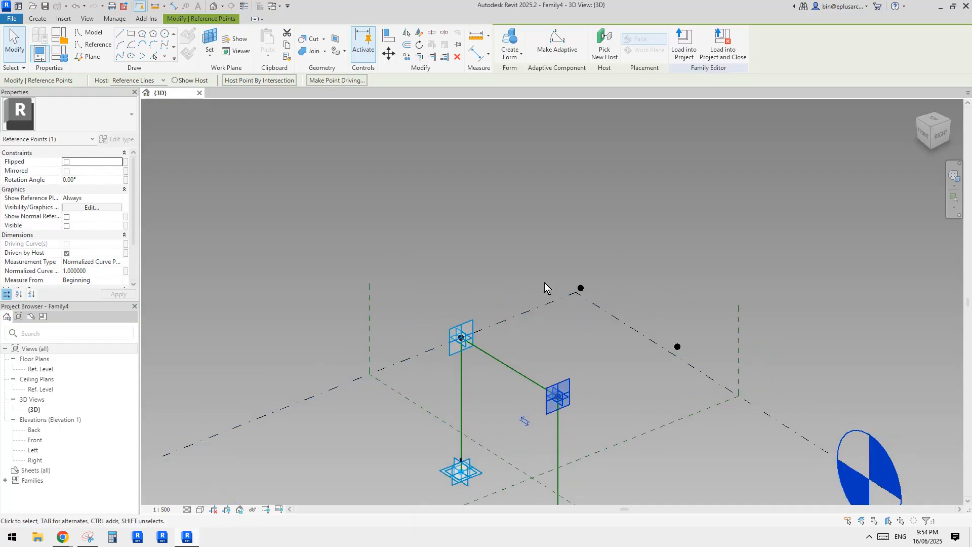
pyautogui.keyDown('shift'); pyautogui.moveTo(520, 321); pyautogui.dragTo(499, 328, button='middle'); pyautogui.keyUp('shift')
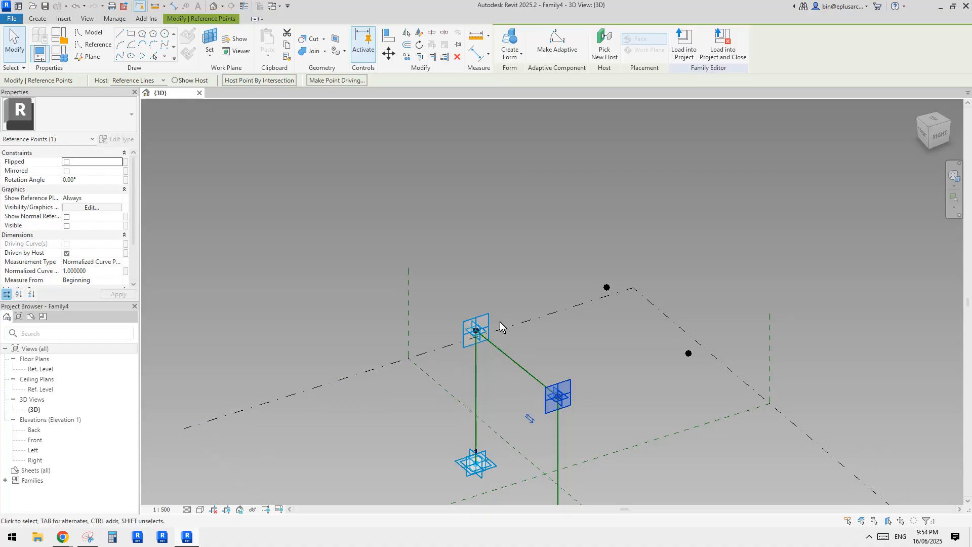
pyautogui.keyDown('shift'); pyautogui.moveTo(603, 271); pyautogui.dragTo(561, 314, button='middle'); pyautogui.keyUp('shift')
pyautogui.click(166, 56)
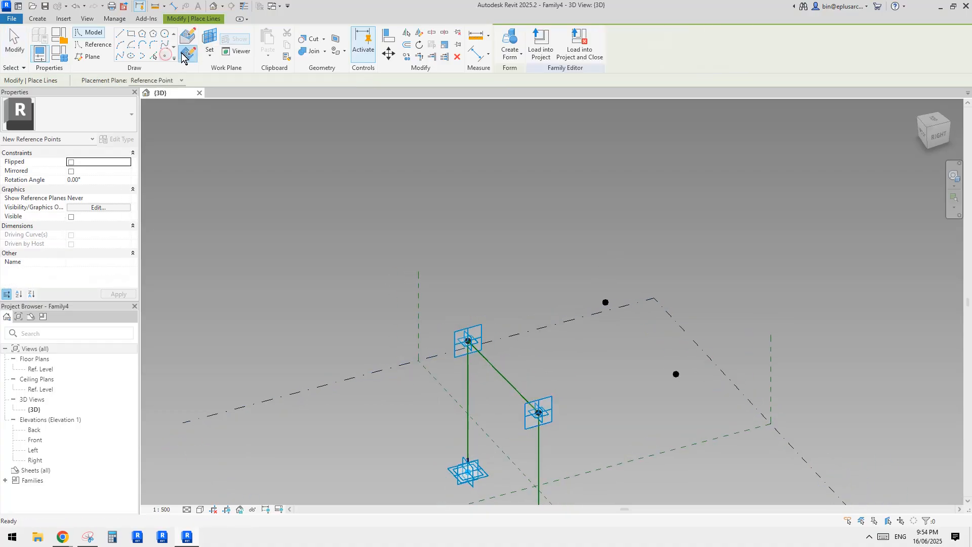
pyautogui.click(212, 40)
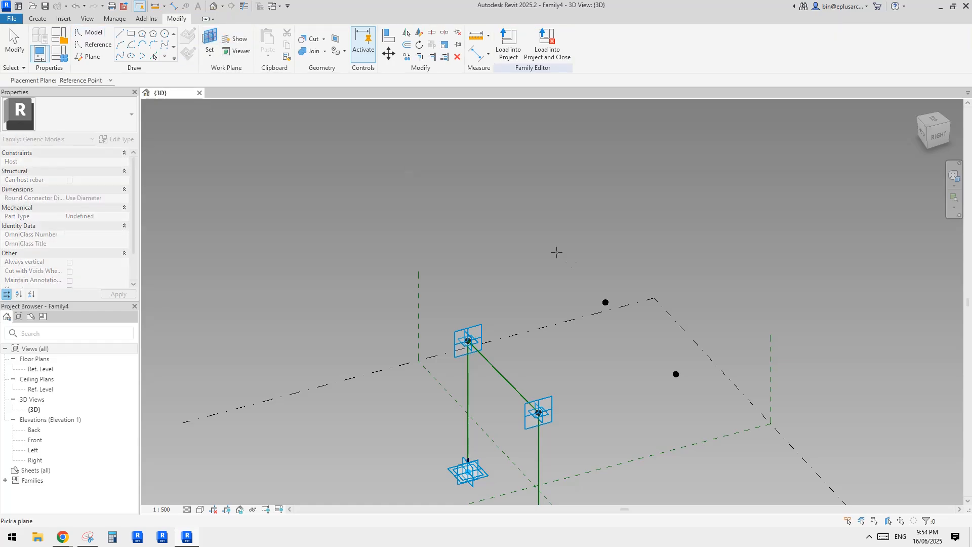
pyautogui.keyDown('shift'); pyautogui.moveTo(607, 302); pyautogui.dragTo(597, 301, button='middle'); pyautogui.keyUp('shift')
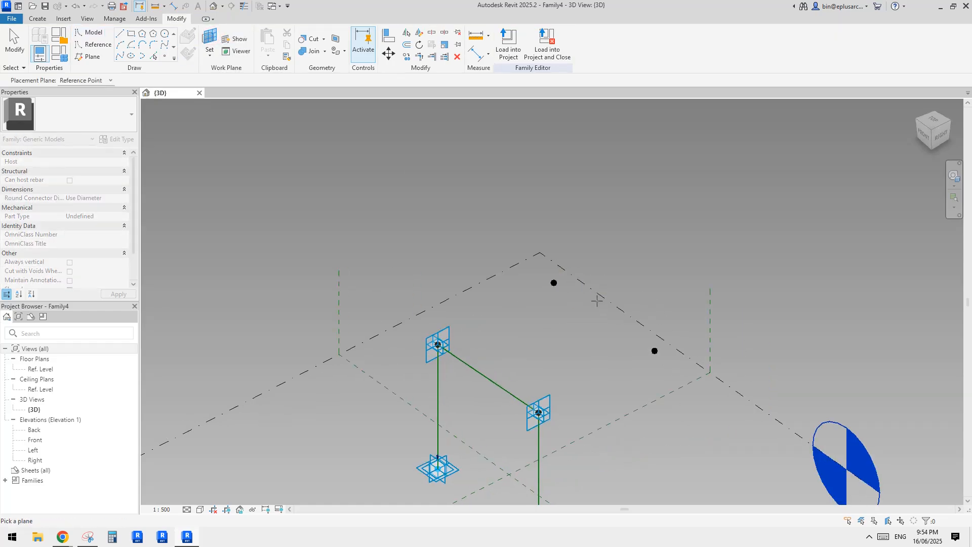
pyautogui.click(554, 283)
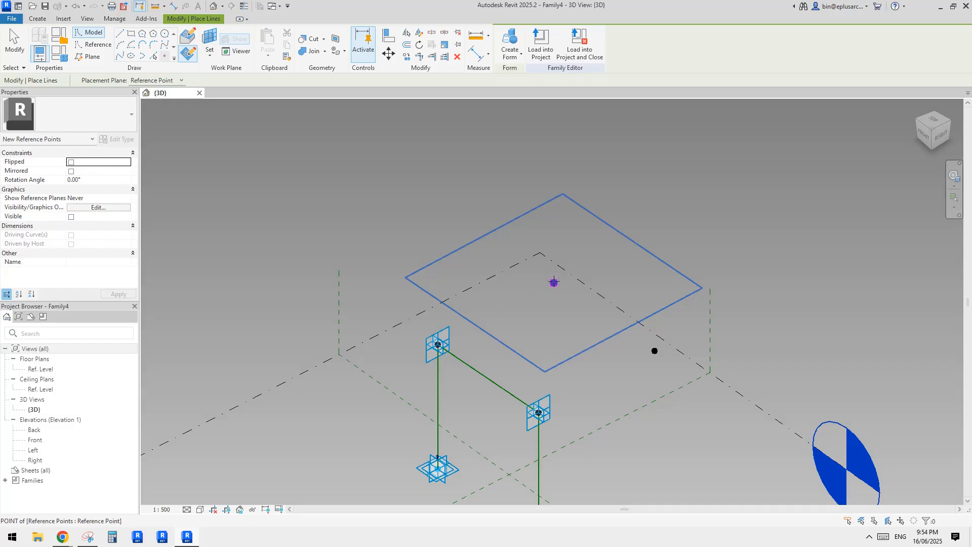
pyautogui.click(517, 301)
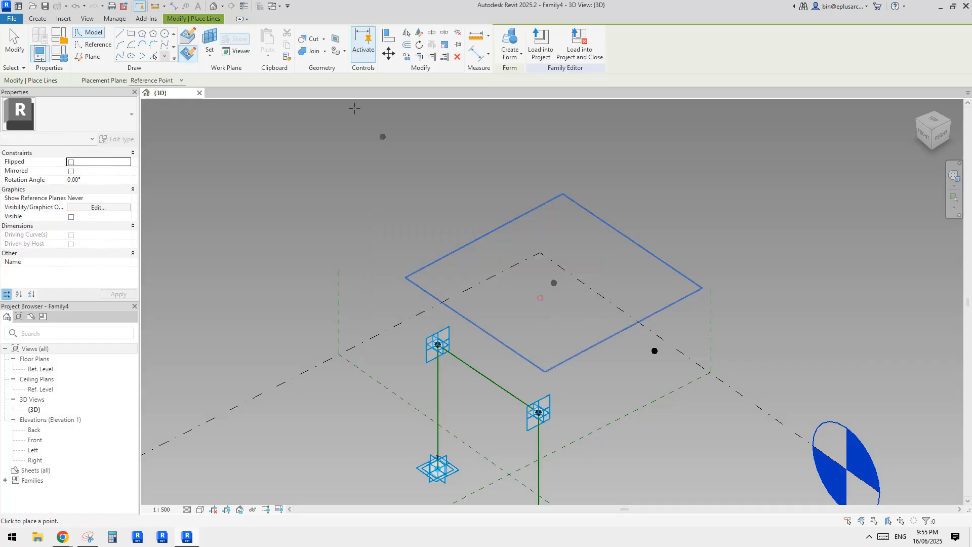
# Step: Place a reference point on the horizontal plane of the other outer offset point, on adaptive point 2's side
pyautogui.click(213, 40)
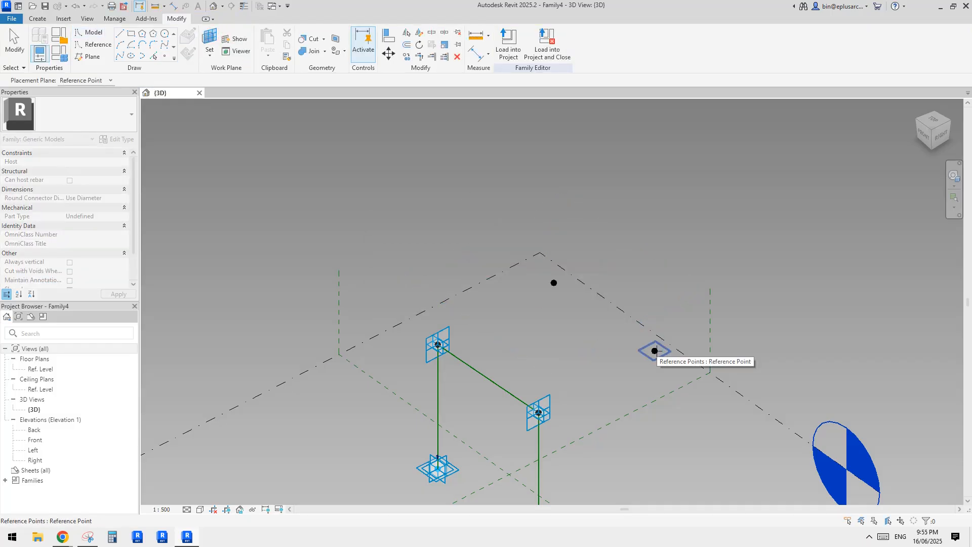
pyautogui.click(656, 352)
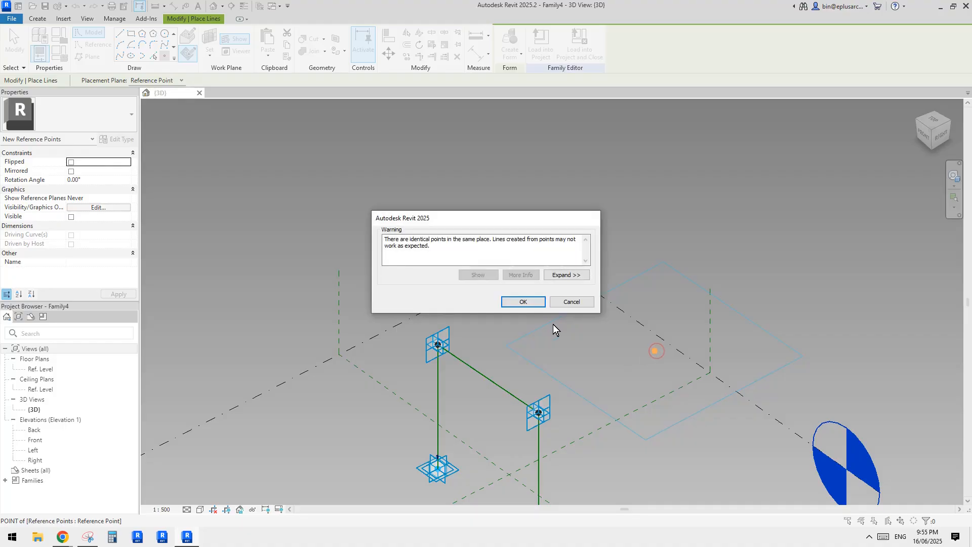
pyautogui.click(526, 300)
pyautogui.press('Escape')
# Step: Offset the two newly placed outer reference points by 1000 from their host points
pyautogui.click(554, 283)
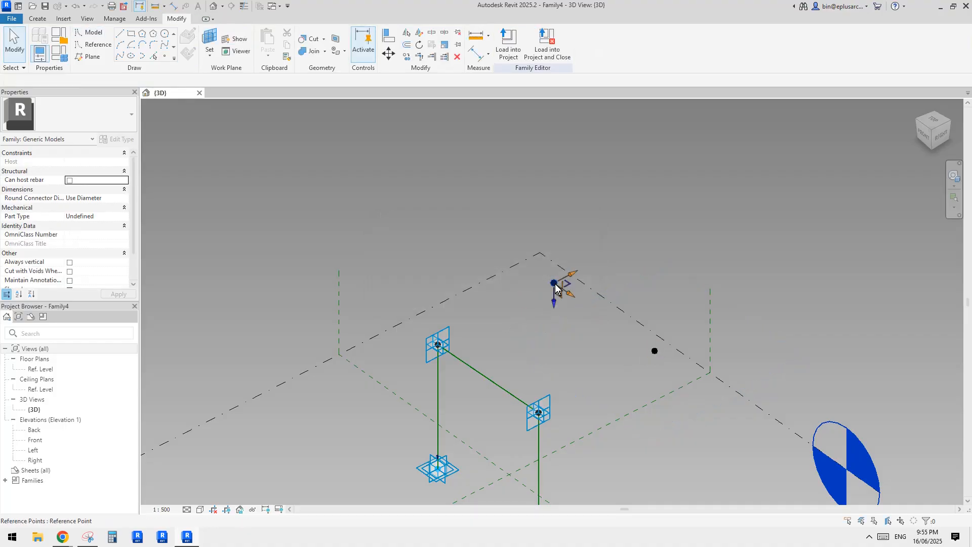
pyautogui.keyDown('ctrl'); pyautogui.click(656, 352); pyautogui.keyUp('ctrl')
pyautogui.keyDown('shift'); pyautogui.moveTo(623, 358); pyautogui.dragTo(595, 345, button='middle'); pyautogui.keyUp('shift')
pyautogui.click(95, 262)
pyautogui.write('1000.0')
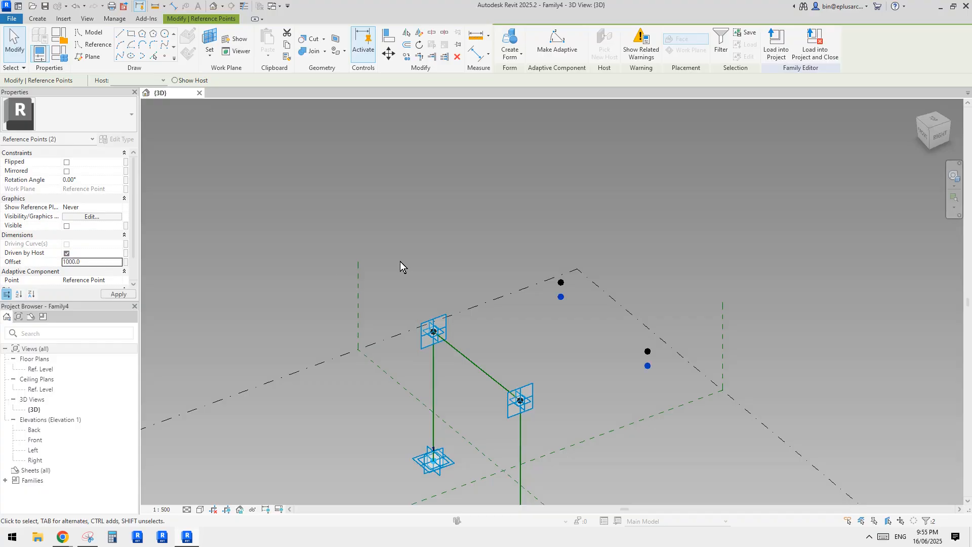
pyautogui.keyDown('shift'); pyautogui.moveTo(567, 276); pyautogui.dragTo(549, 277, button='middle'); pyautogui.keyUp('shift')
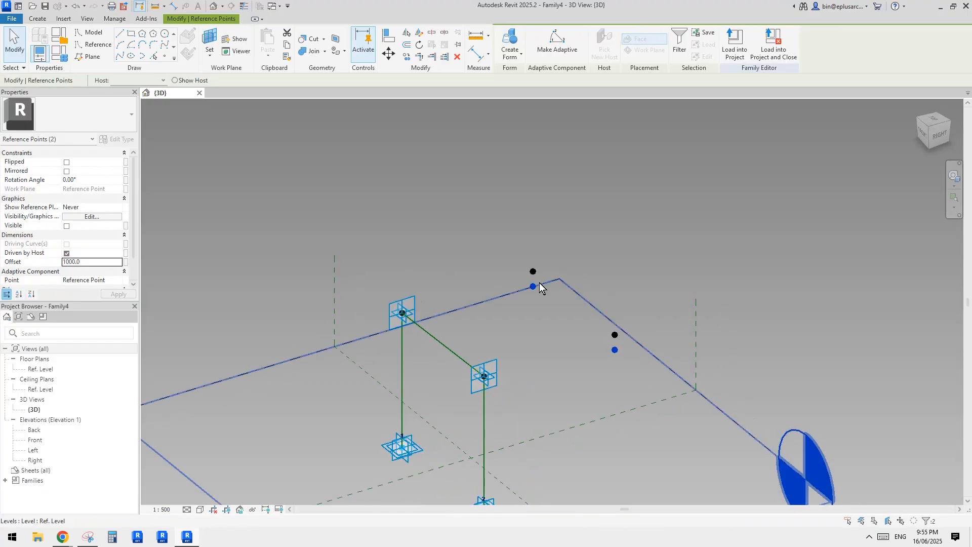
pyautogui.press('Escape')
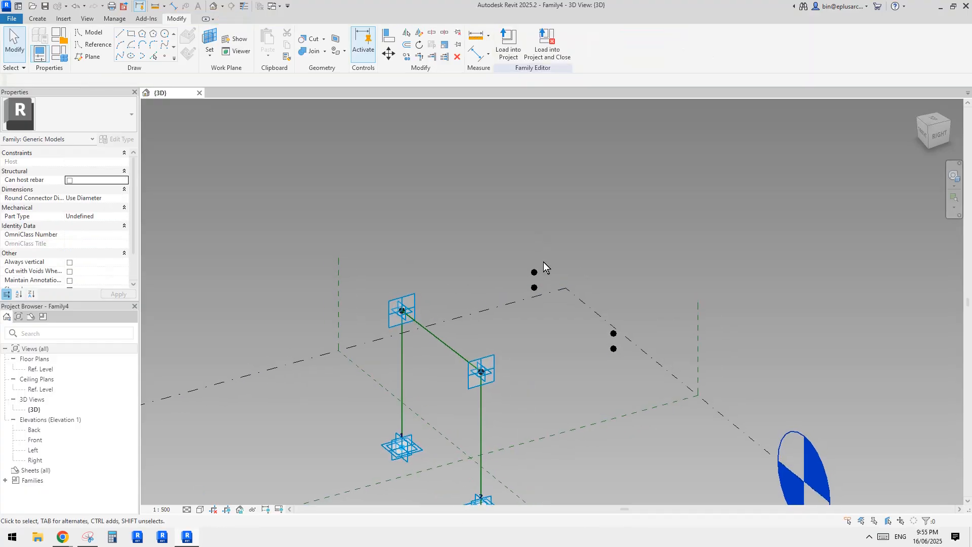
# Step: Set the two original outer offset points to Mirrored so their hosted points offset upward instead of downward
pyautogui.click(535, 274)
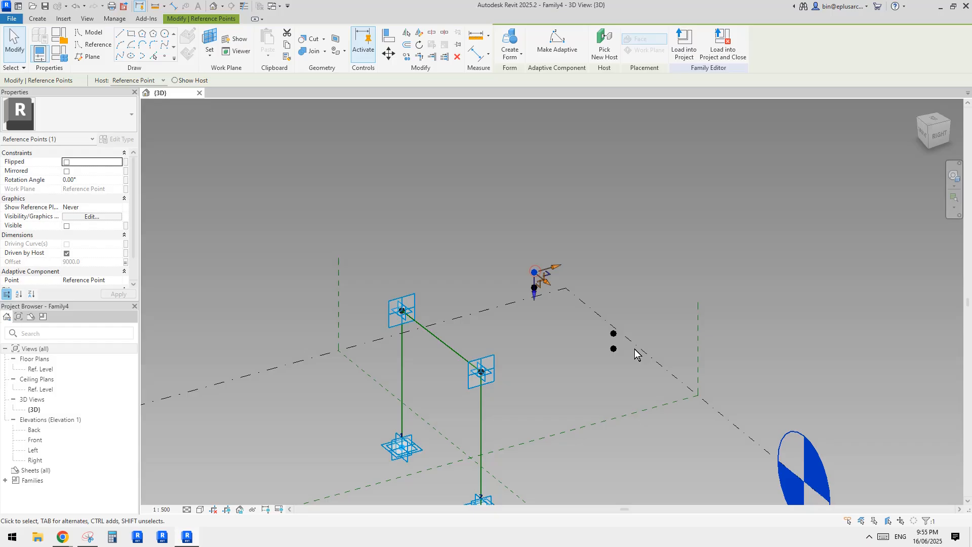
pyautogui.keyDown('ctrl'); pyautogui.click(613, 334); pyautogui.keyUp('ctrl')
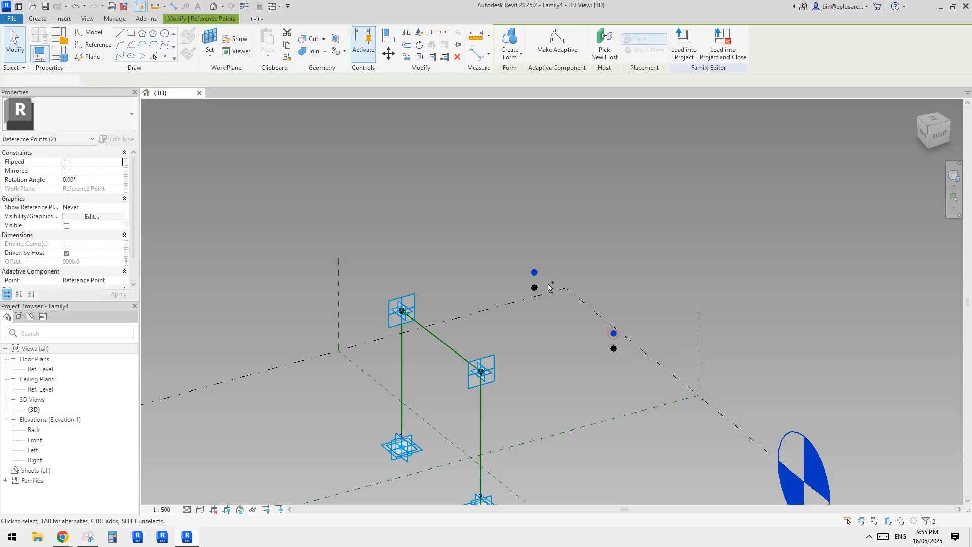
pyautogui.click(67, 173)
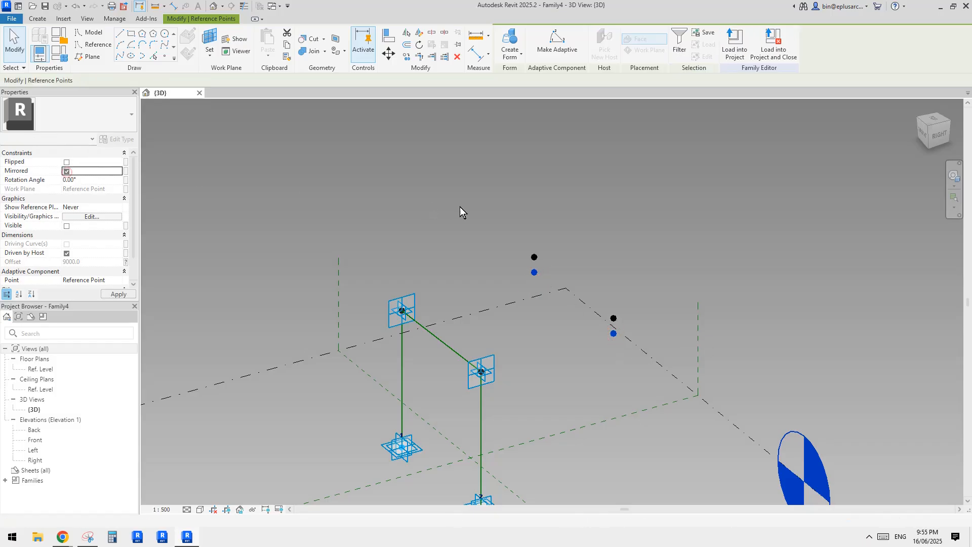
pyautogui.click(549, 267)
# Step: Link the offset of the two upper outer points to a new type length parameter named h1
pyautogui.click(535, 258)
pyautogui.keyDown('ctrl'); pyautogui.click(613, 319); pyautogui.keyUp('ctrl')
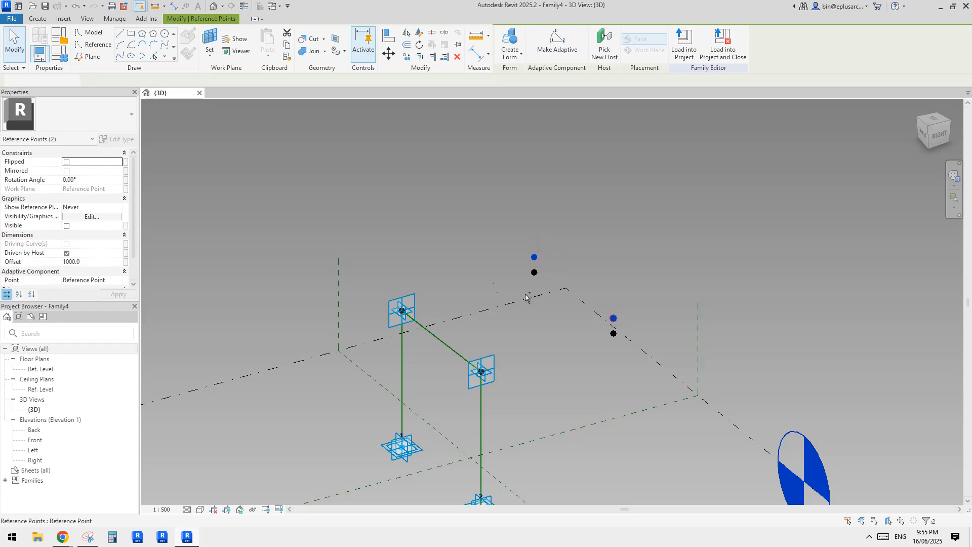
pyautogui.keyDown('shift'); pyautogui.moveTo(523, 255); pyautogui.dragTo(542, 267, button='middle'); pyautogui.keyUp('shift')
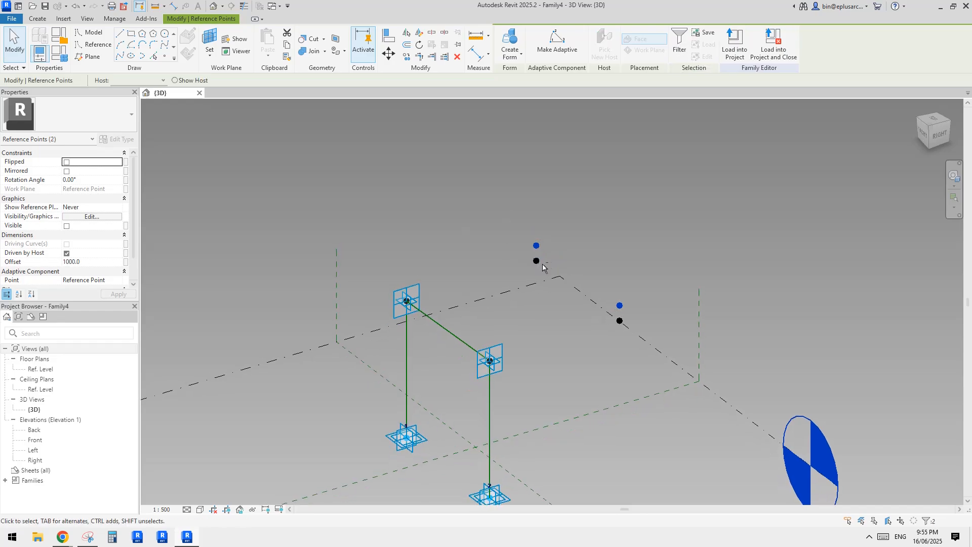
pyautogui.scroll(1, 546, 258)
pyautogui.click(125, 262)
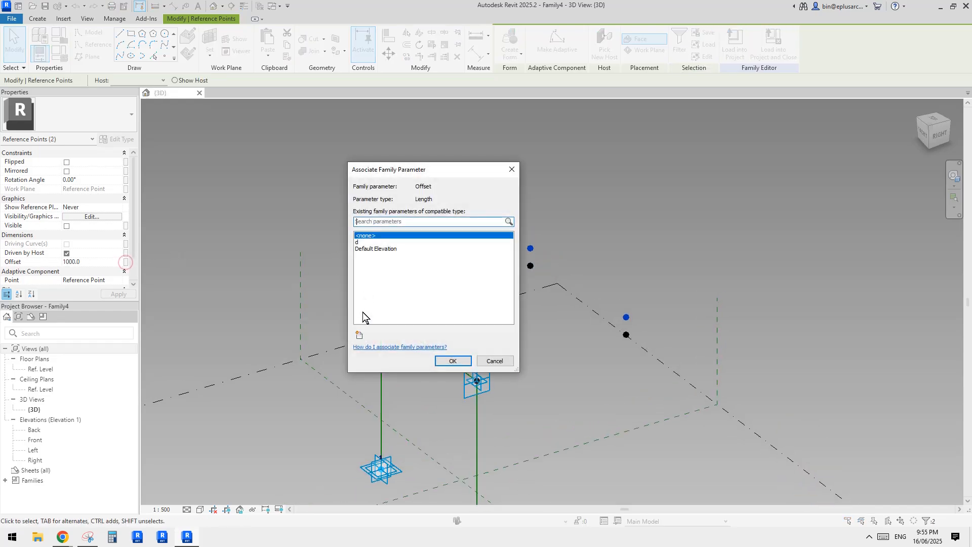
pyautogui.click(360, 335)
pyautogui.write('h1')
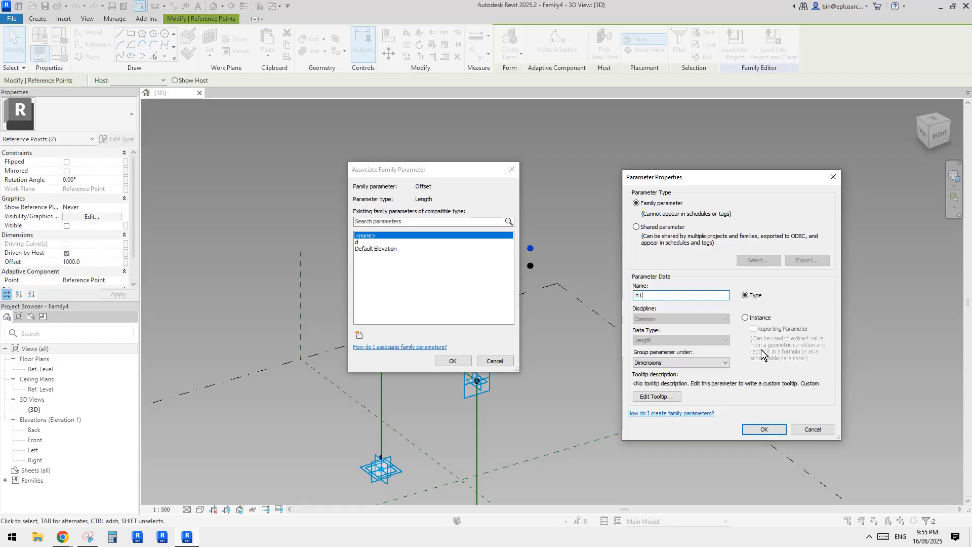
pyautogui.click(762, 428)
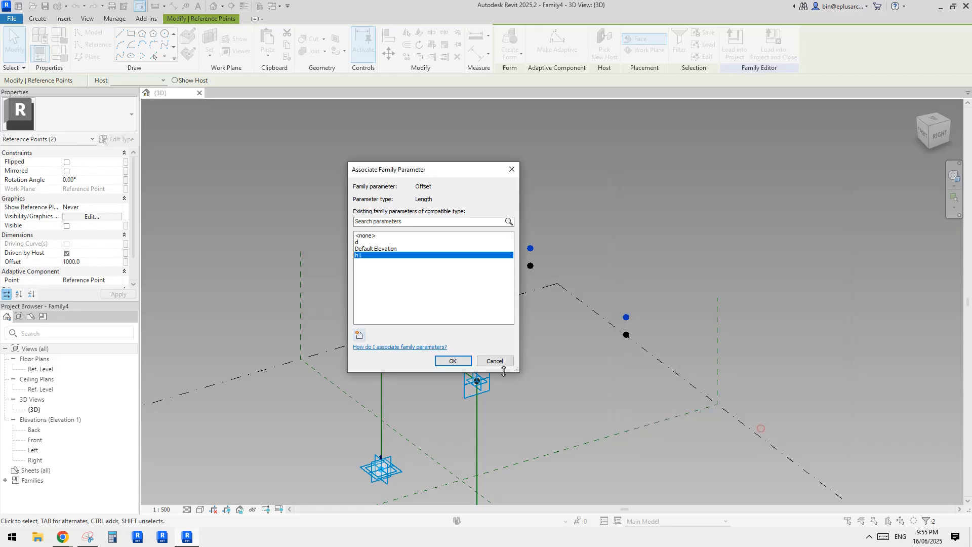
pyautogui.click(453, 361)
pyautogui.moveTo(609, 356); pyautogui.dragTo(707, 325, button='middle')
pyautogui.press('Escape')
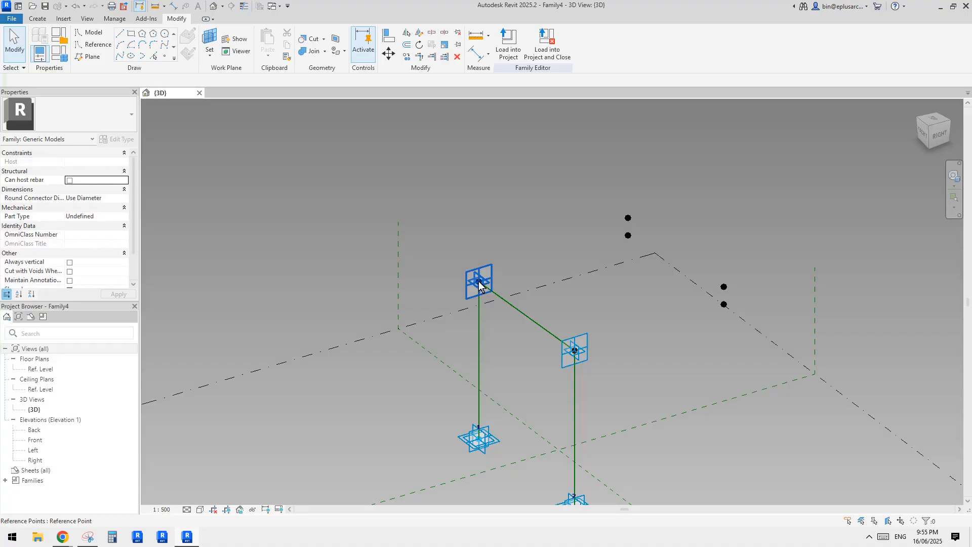
# Step: Slide both hosted points inward along the upper reference line, with the one above adaptive point 1 at about 0.17 of its length
pyautogui.click(479, 281)
pyautogui.press('Escape')
pyautogui.moveTo(491, 266); pyautogui.dragTo(509, 290)
pyautogui.keyDown('shift'); pyautogui.moveTo(511, 293); pyautogui.dragTo(621, 328, button='middle'); pyautogui.keyUp('shift')
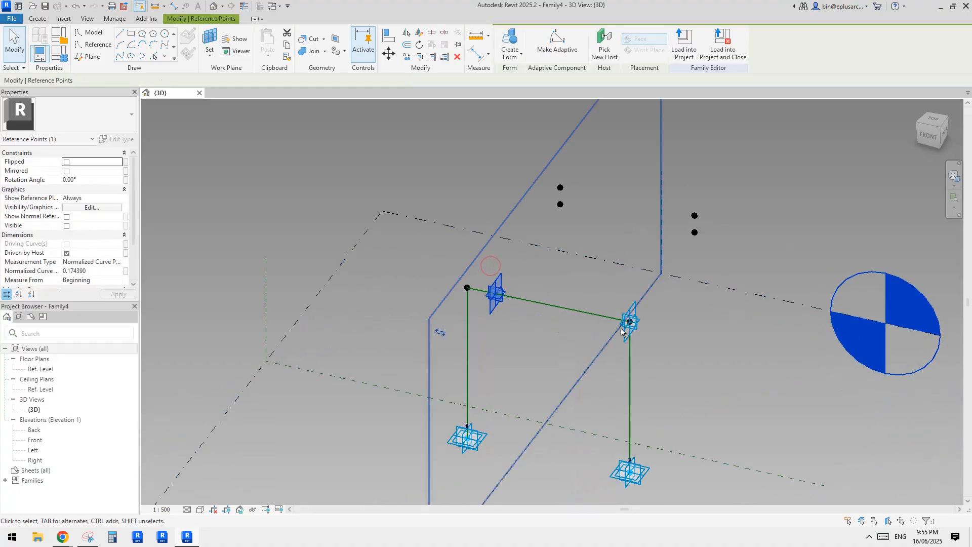
pyautogui.moveTo(627, 318); pyautogui.dragTo(582, 308)
# Step: Link the offset of the two driving points at the tops of the vertical lines to a new type length parameter named h
pyautogui.press('Tab')
pyautogui.click(628, 319)
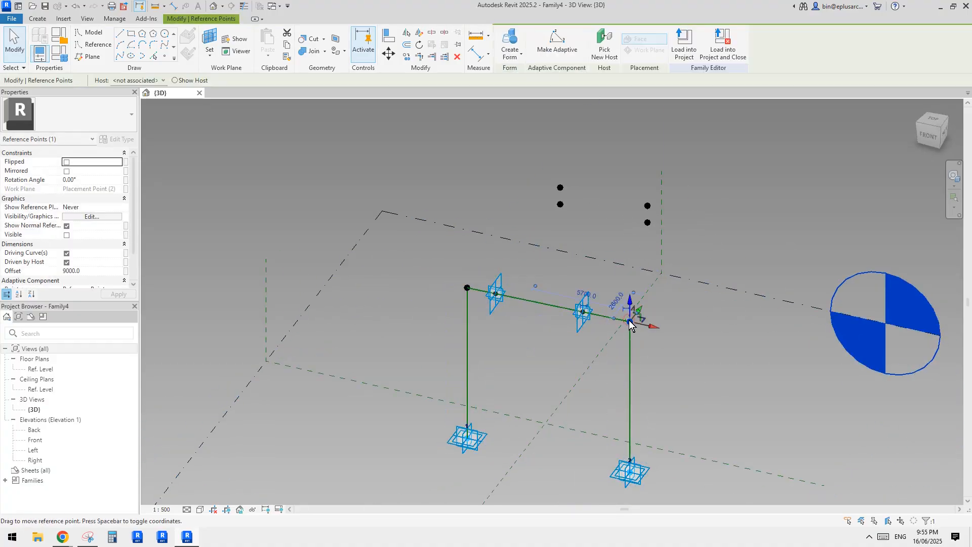
pyautogui.moveTo(538, 295); pyautogui.dragTo(537, 300, button='middle')
pyautogui.keyDown('ctrl'); pyautogui.click(466, 292); pyautogui.keyUp('ctrl')
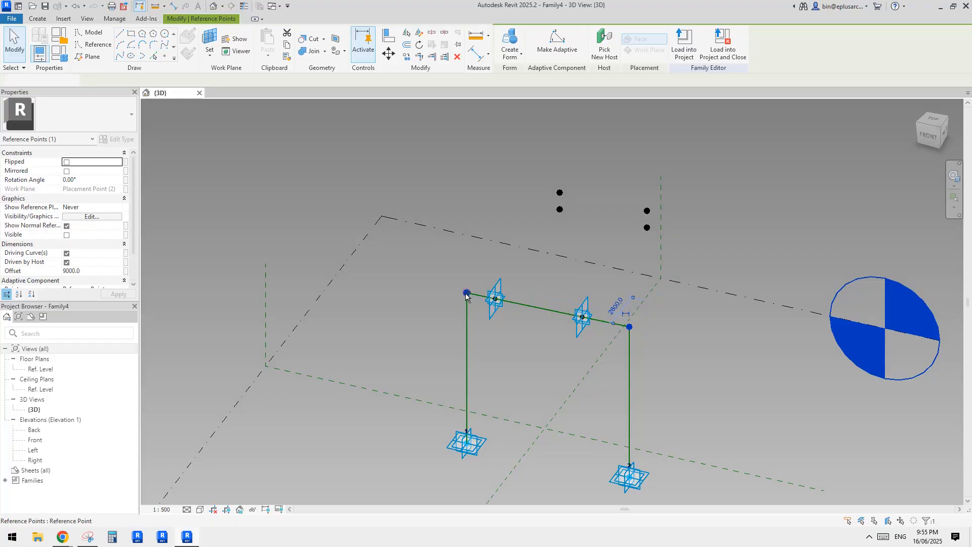
pyautogui.click(126, 271)
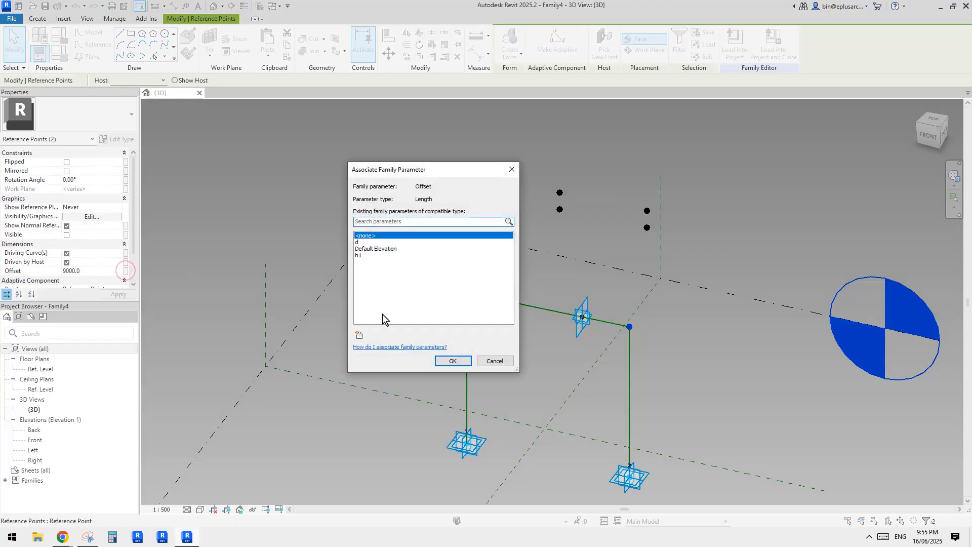
pyautogui.click(359, 335)
pyautogui.write('h')
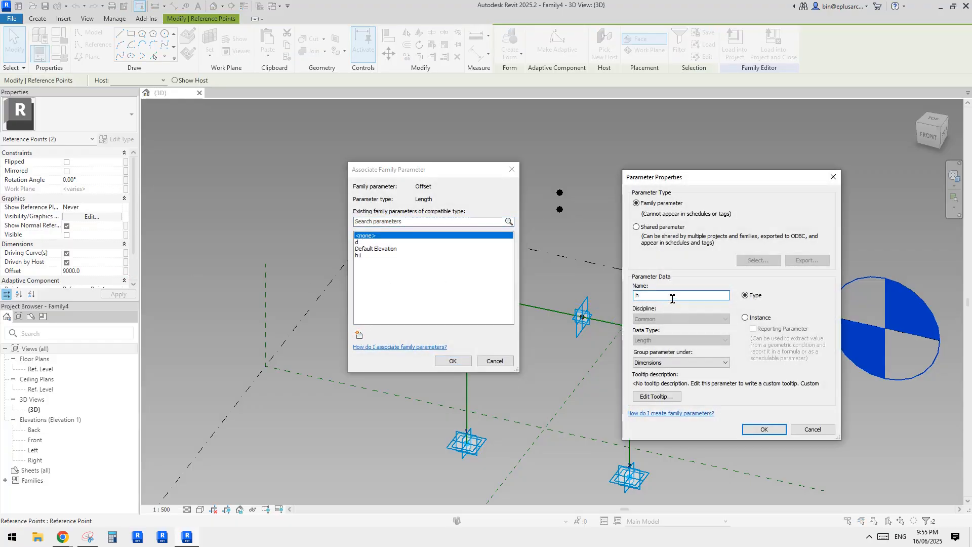
pyautogui.click(764, 429)
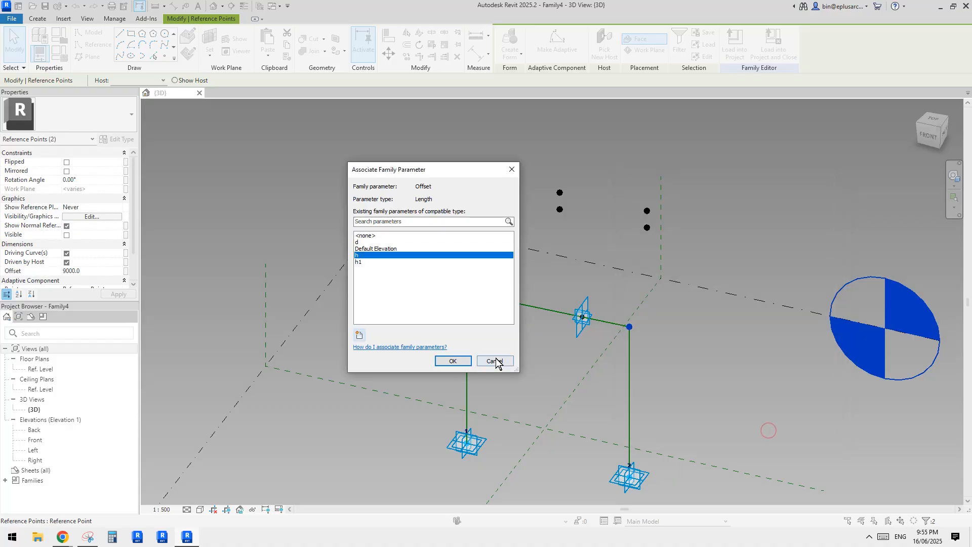
pyautogui.click(453, 361)
pyautogui.keyDown('shift'); pyautogui.moveTo(582, 352); pyautogui.dragTo(527, 348, button='middle'); pyautogui.keyUp('shift')
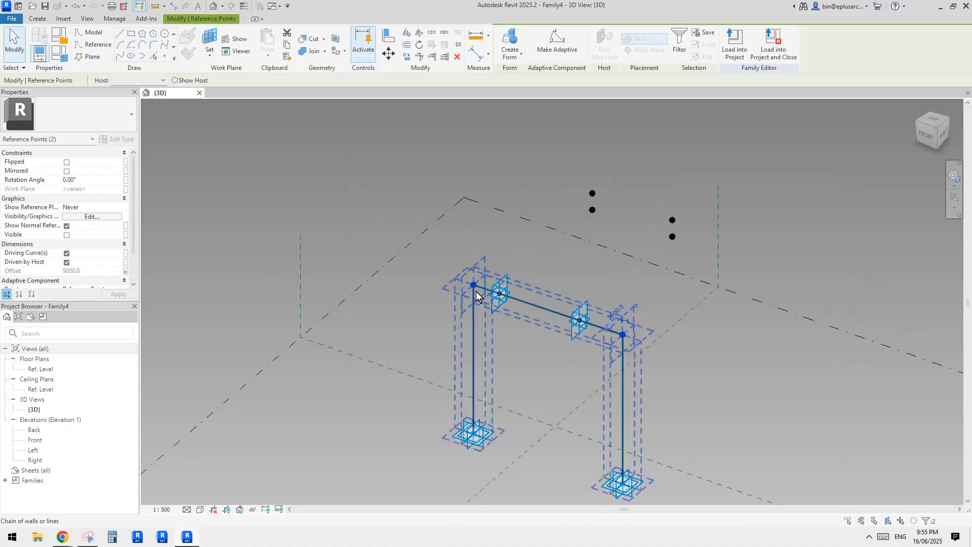
pyautogui.click(450, 279)
# Step: Slide the two hosted points back outward to the opposite ends of the upper reference line
pyautogui.click(624, 335)
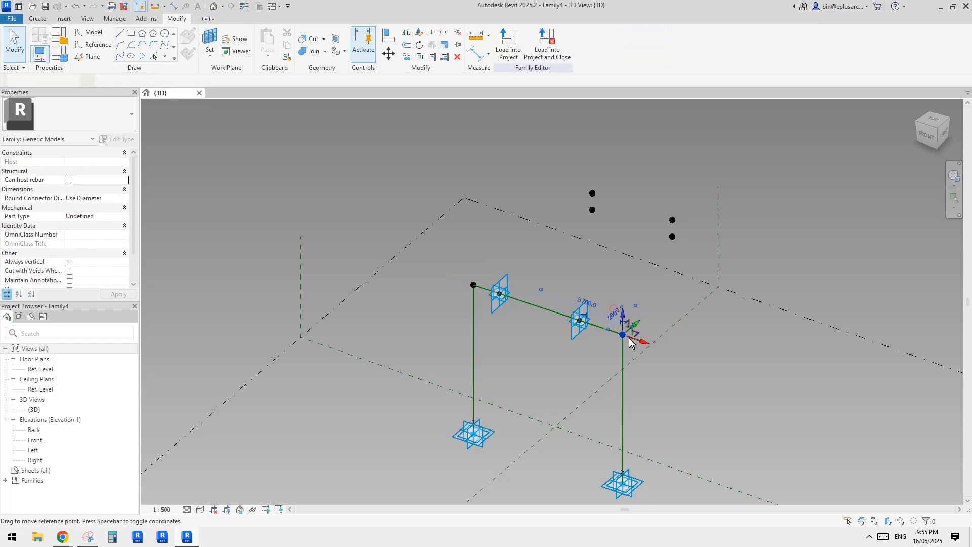
pyautogui.moveTo(621, 357); pyautogui.dragTo(622, 302, button='middle')
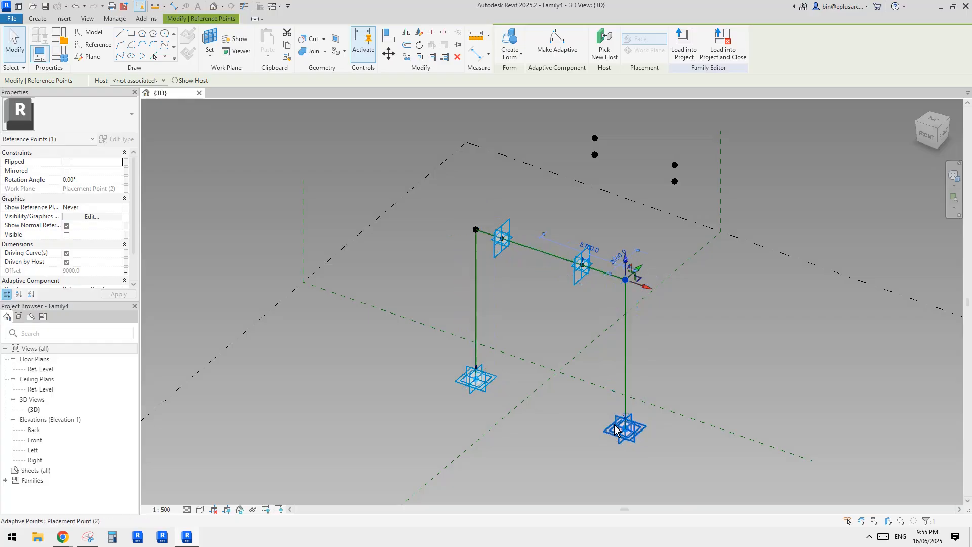
pyautogui.click(676, 426)
pyautogui.moveTo(531, 276); pyautogui.dragTo(527, 290, button='middle')
pyautogui.moveTo(500, 245); pyautogui.dragTo(472, 237)
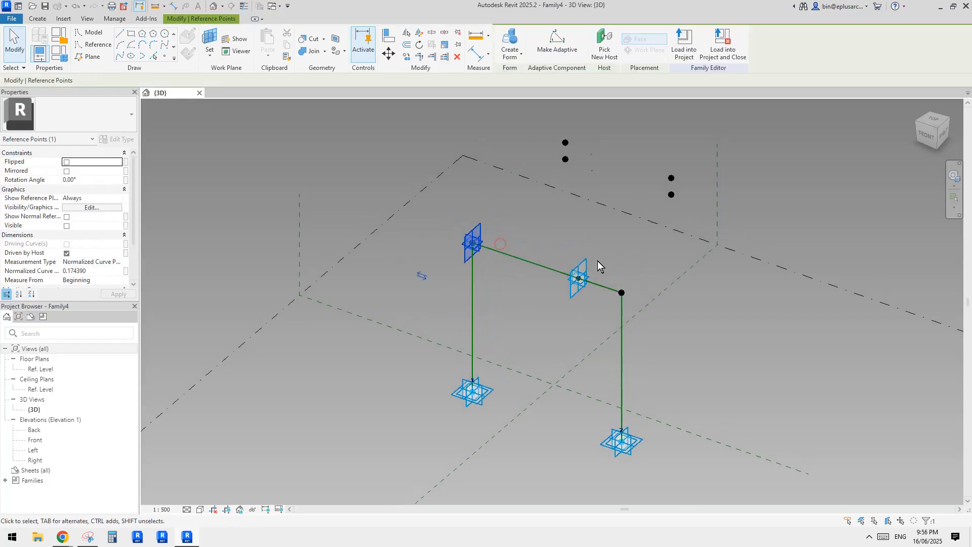
pyautogui.moveTo(580, 277); pyautogui.dragTo(626, 290)
pyautogui.scroll(-1, 603, 303)
pyautogui.moveTo(644, 242); pyautogui.dragTo(578, 273, button='middle')
pyautogui.click(603, 303)
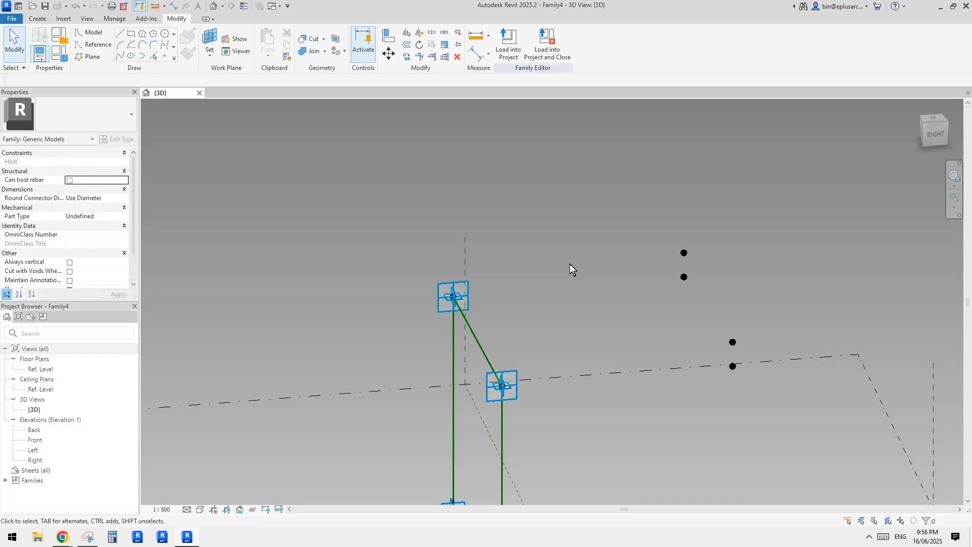
pyautogui.keyDown('shift'); pyautogui.moveTo(570, 263); pyautogui.dragTo(615, 301, button='middle'); pyautogui.keyUp('shift')
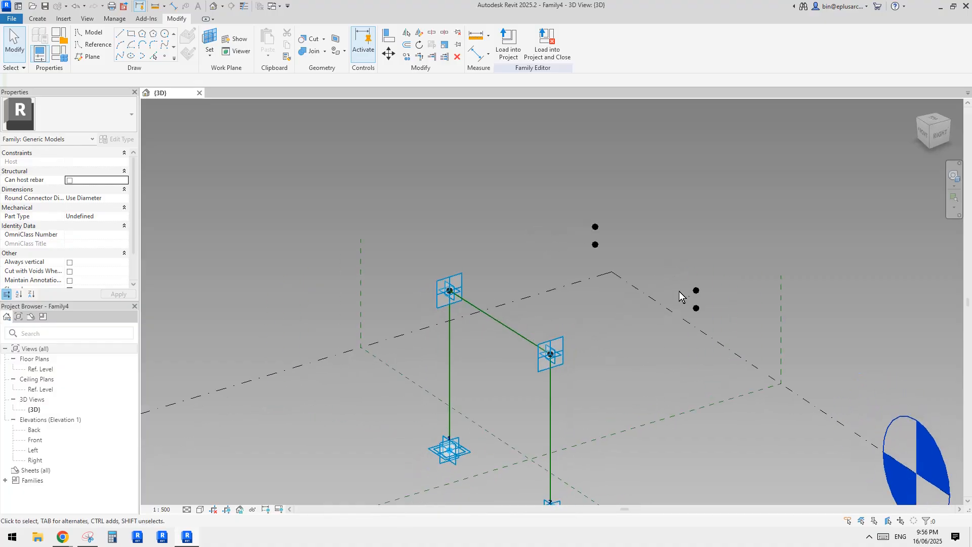
# Step: Slide both hosted points inward along the upper reference line, with the one above adaptive point 2 at about 0.83 of its length
pyautogui.keyDown('shift'); pyautogui.moveTo(552, 356); pyautogui.dragTo(580, 363, button='middle'); pyautogui.keyUp('shift')
pyautogui.keyDown('shift'); pyautogui.moveTo(643, 325); pyautogui.dragTo(598, 335, button='middle'); pyautogui.keyUp('shift')
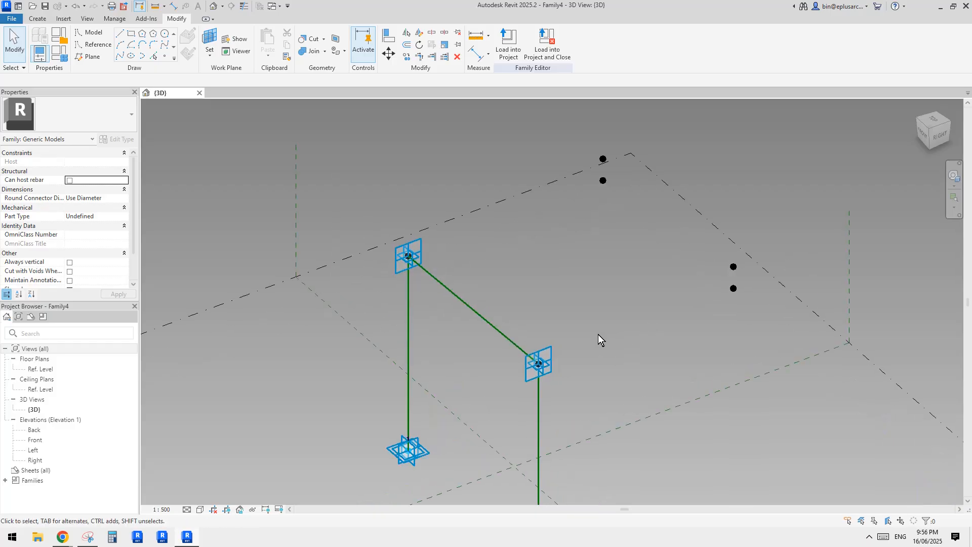
pyautogui.moveTo(555, 363)
pyautogui.keyDown('shift'); pyautogui.mouseDown(button='middle')
pyautogui.moveTo(566, 364)
pyautogui.moveTo(556, 365)
pyautogui.mouseUp(button='middle'); pyautogui.keyUp('shift')
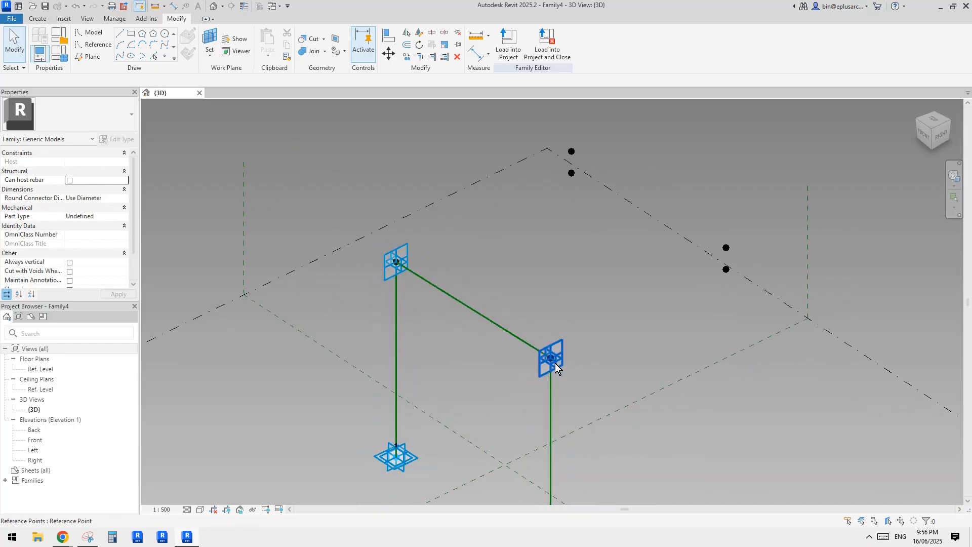
pyautogui.click(556, 362)
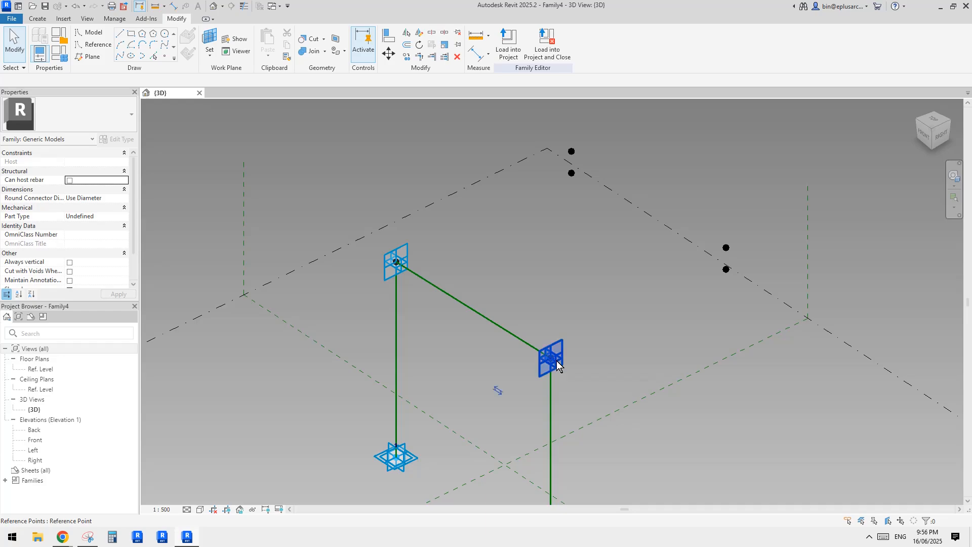
pyautogui.click(584, 331)
pyautogui.moveTo(560, 342); pyautogui.dragTo(535, 324)
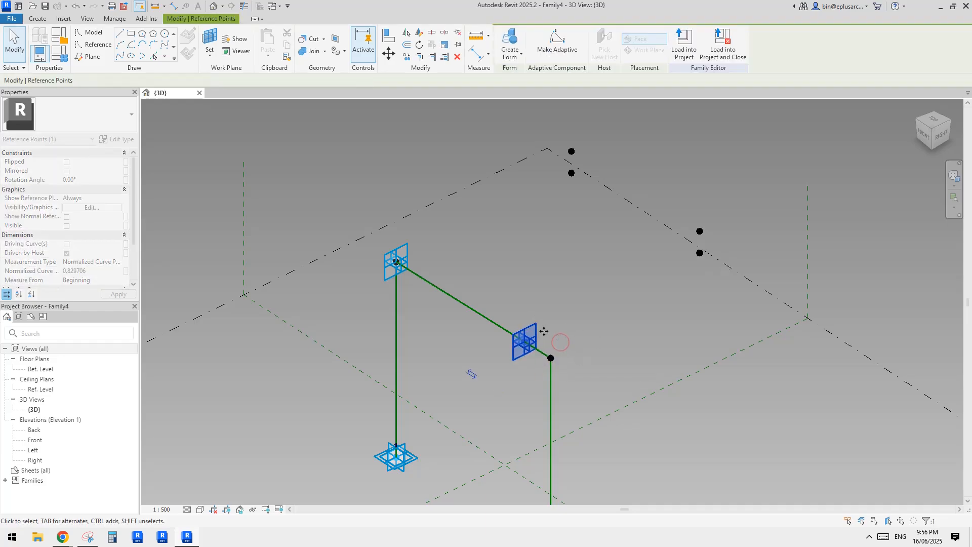
pyautogui.moveTo(398, 246); pyautogui.dragTo(428, 264)
pyautogui.click(546, 301)
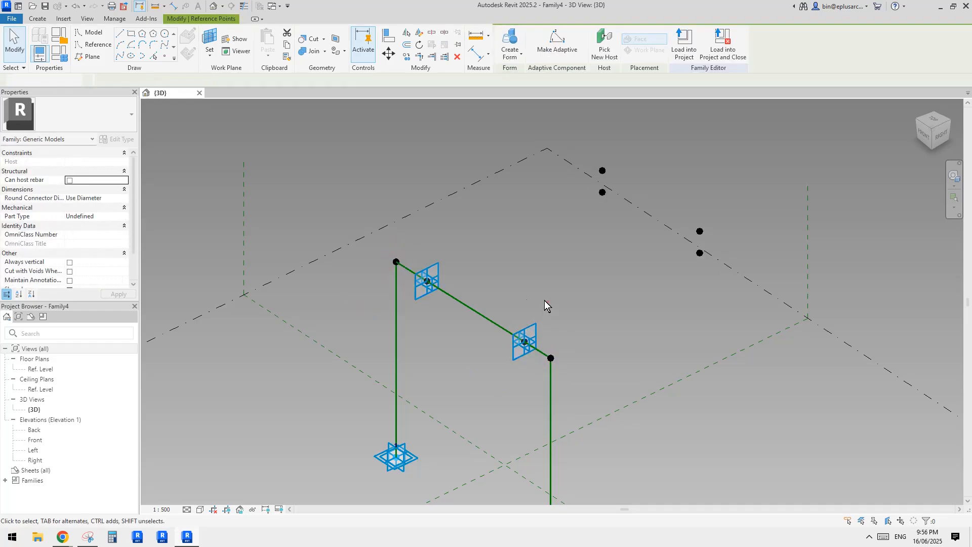
# Step: Place a reference point on the hosted point above adaptive point 2, using that point's vertical plane along the upper reference line
pyautogui.click(165, 57)
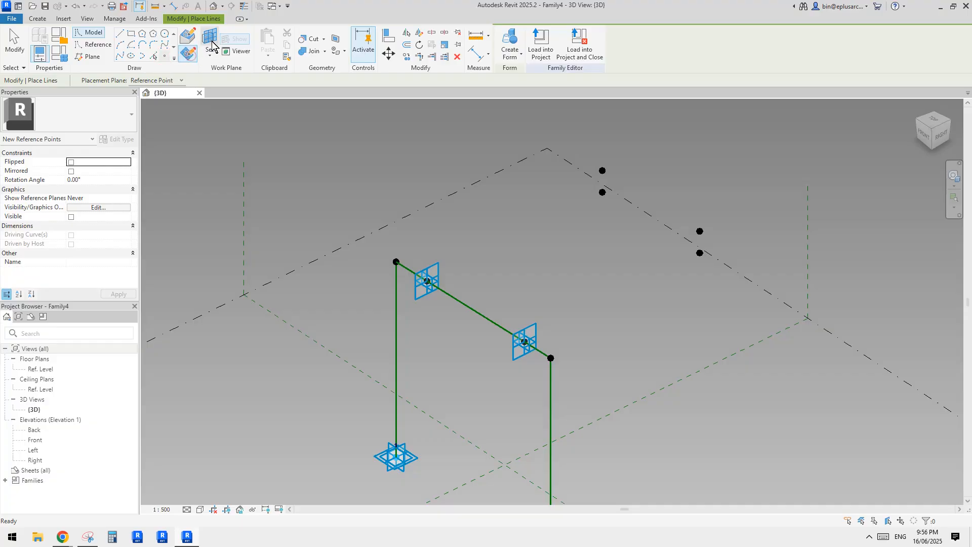
pyautogui.click(212, 45)
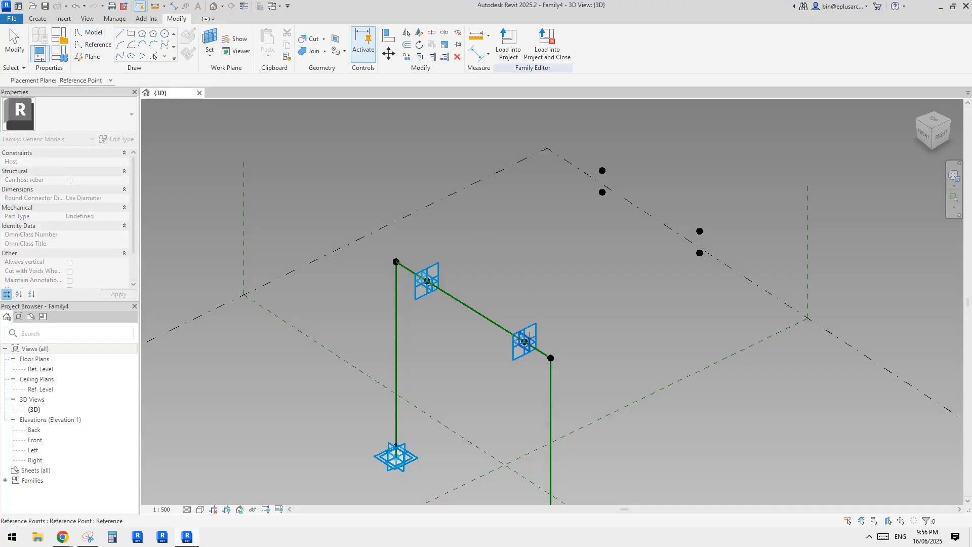
pyautogui.scroll(5, 522, 339)
pyautogui.scroll(-5, 522, 338)
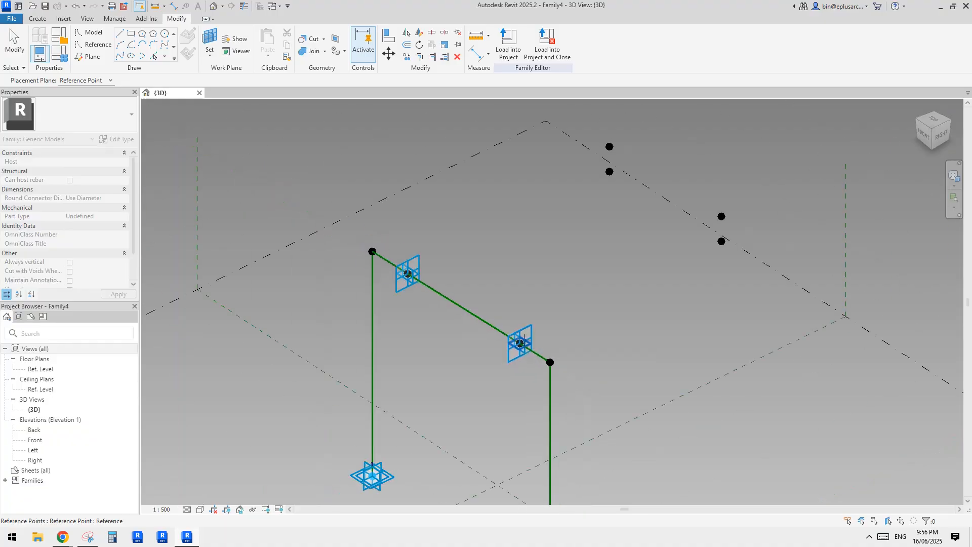
pyautogui.click(524, 339)
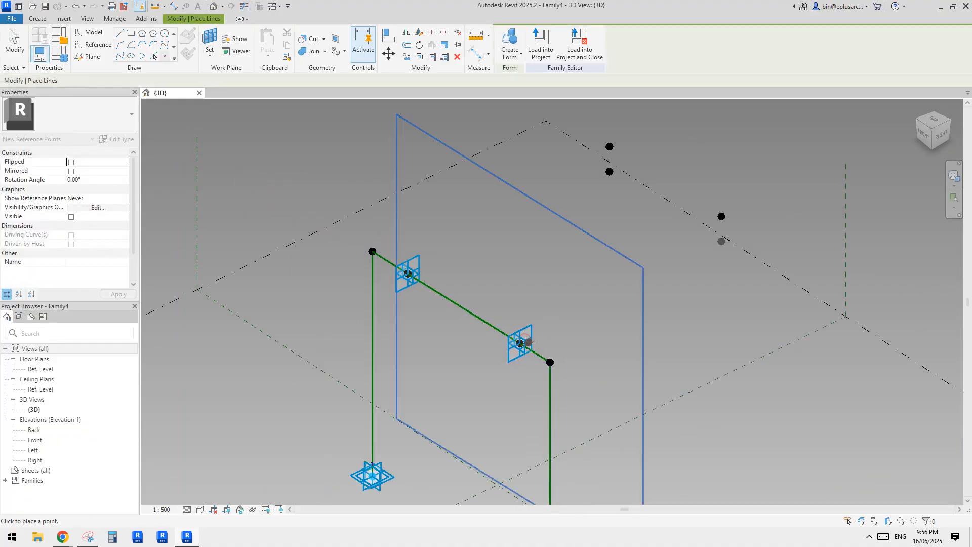
pyautogui.click(525, 340)
pyautogui.click(526, 301)
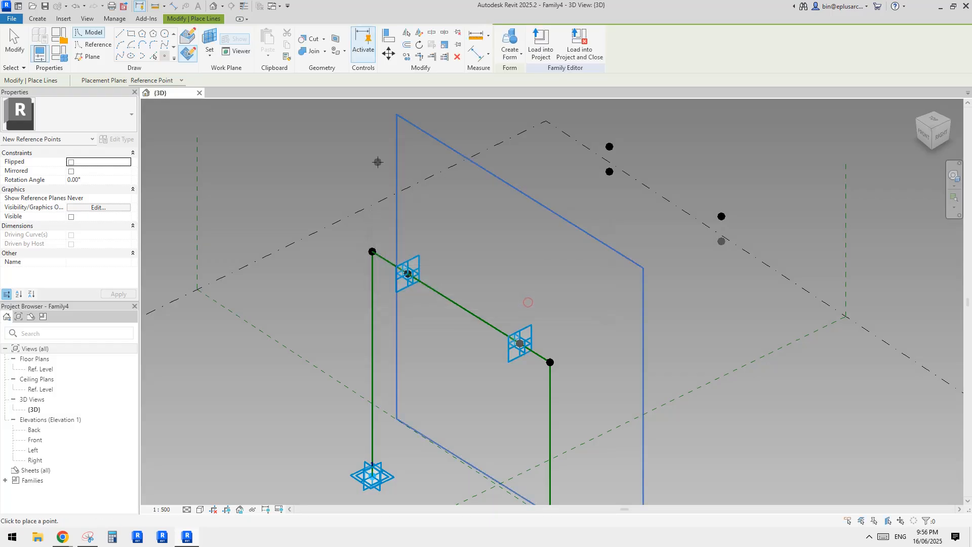
pyautogui.press('Escape')
pyautogui.press('Escape')
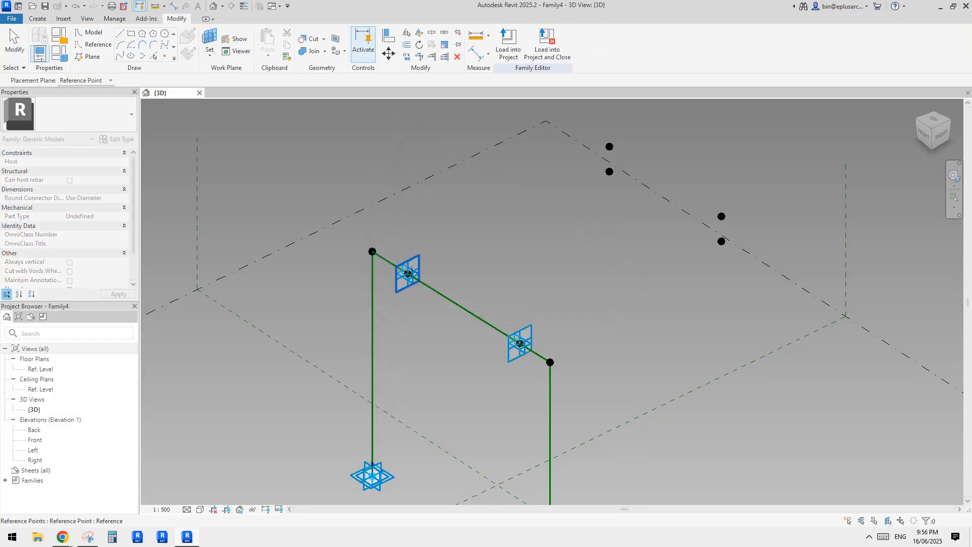
# Step: Place a reference point on the hosted point above adaptive point 1, using its vertical plane along the upper reference line
pyautogui.click(411, 272)
pyautogui.click(407, 273)
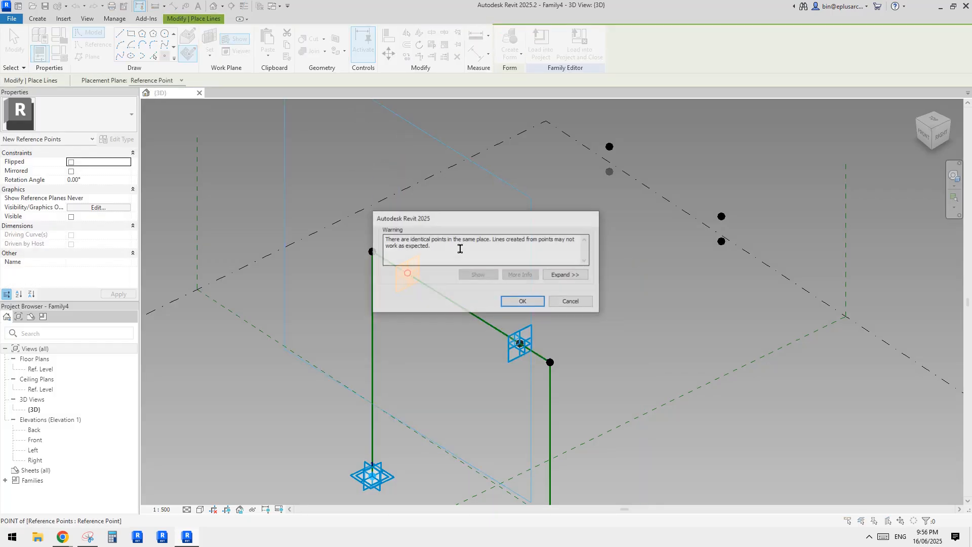
pyautogui.click(515, 302)
pyautogui.press('Escape')
pyautogui.press('Escape')
# Step: Set the offset of the two newly placed reference points to 10.0
pyautogui.click(408, 274)
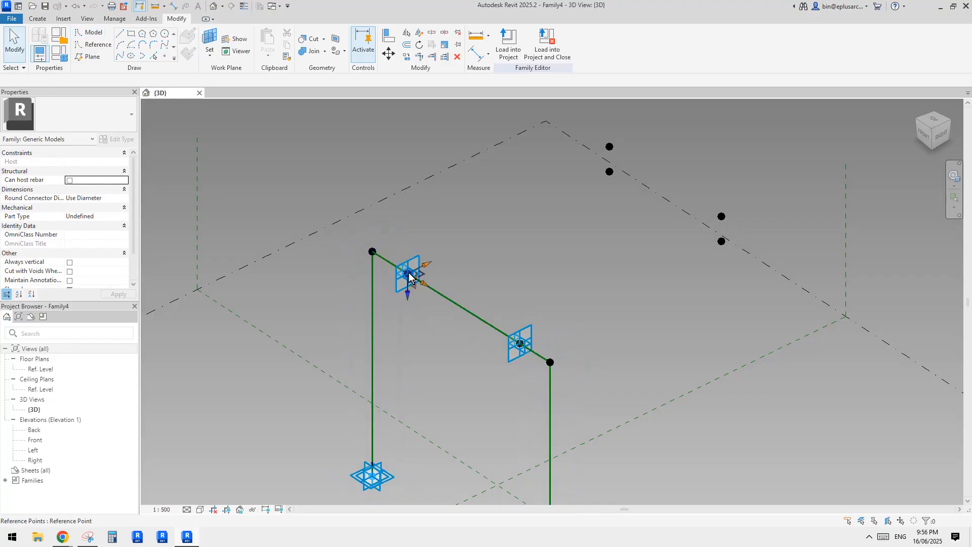
pyautogui.keyDown('ctrl'); pyautogui.click(521, 354); pyautogui.keyUp('ctrl')
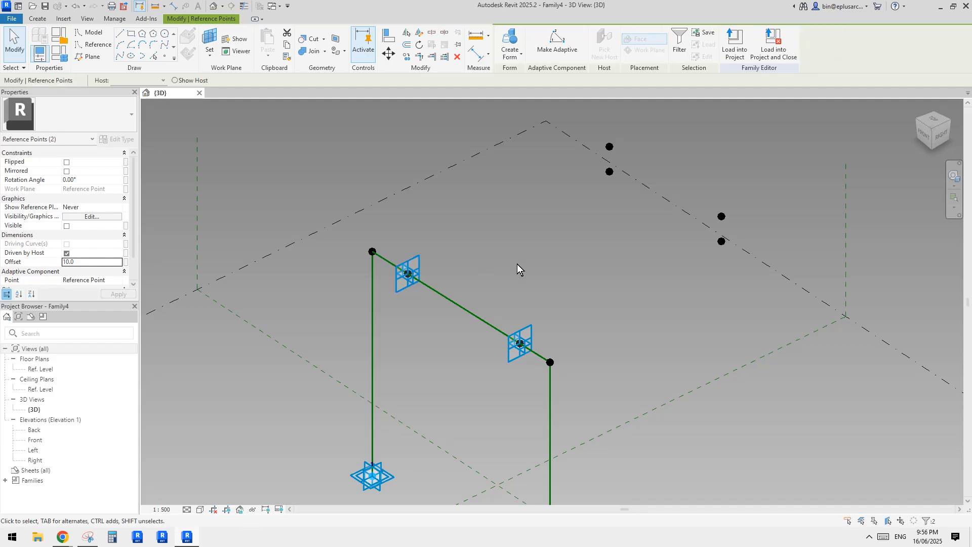
pyautogui.keyDown('shift'); pyautogui.moveTo(517, 263); pyautogui.dragTo(495, 246); pyautogui.keyUp('shift')
pyautogui.click(481, 248)
# Step: Examine the offset point beside the hosted point above adaptive point 1 at close range
pyautogui.scroll(10, 429, 265)
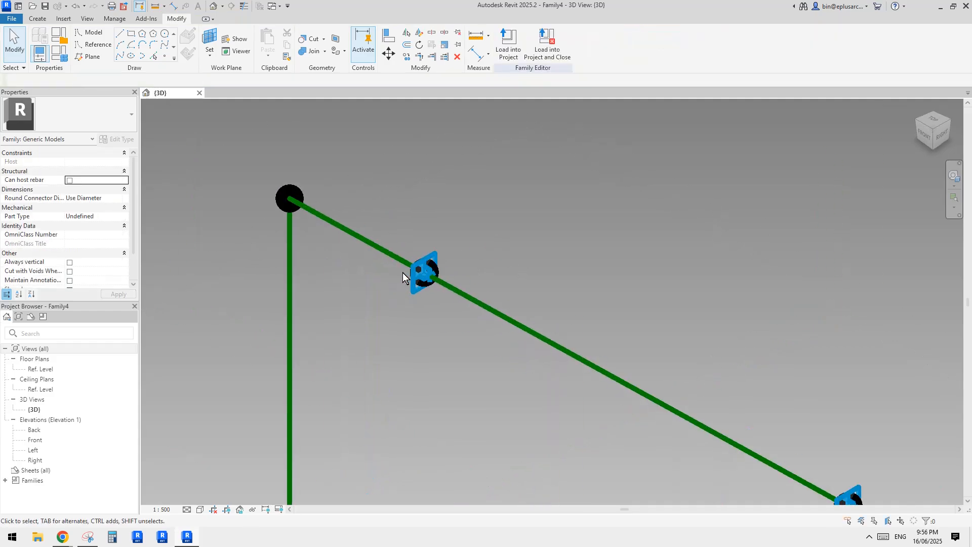
pyautogui.scroll(-10, 430, 269)
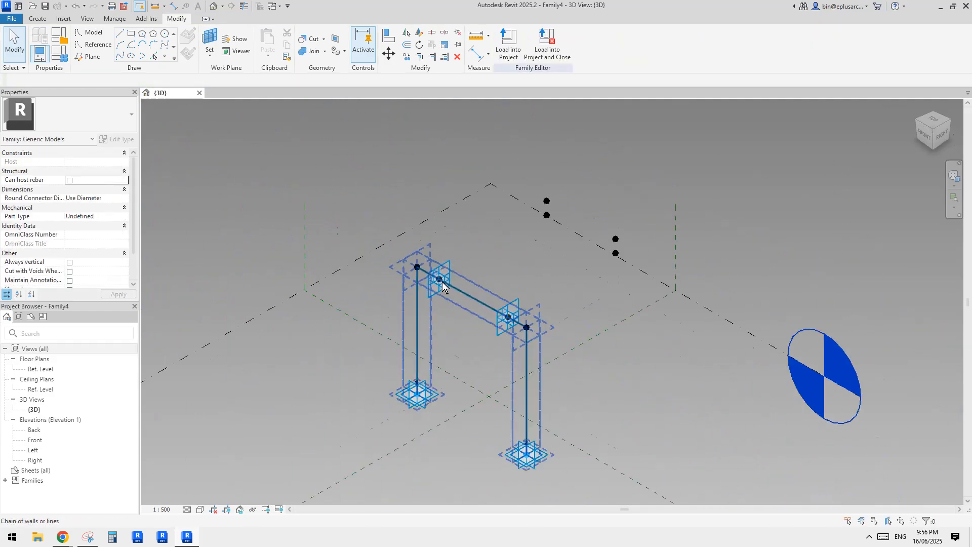
pyautogui.scroll(10, 440, 279)
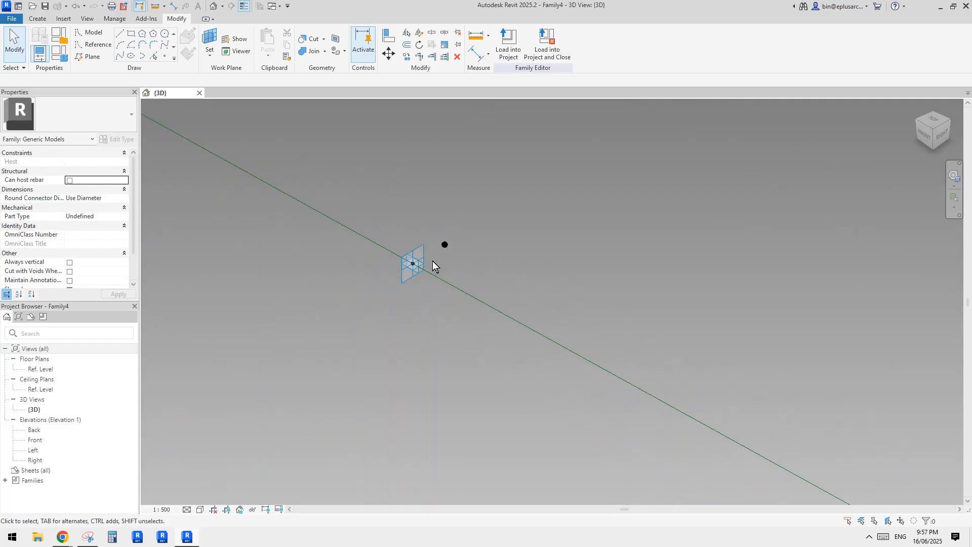
pyautogui.scroll(-5, 440, 283)
pyautogui.scroll(-5, 441, 282)
pyautogui.scroll(8, 440, 282)
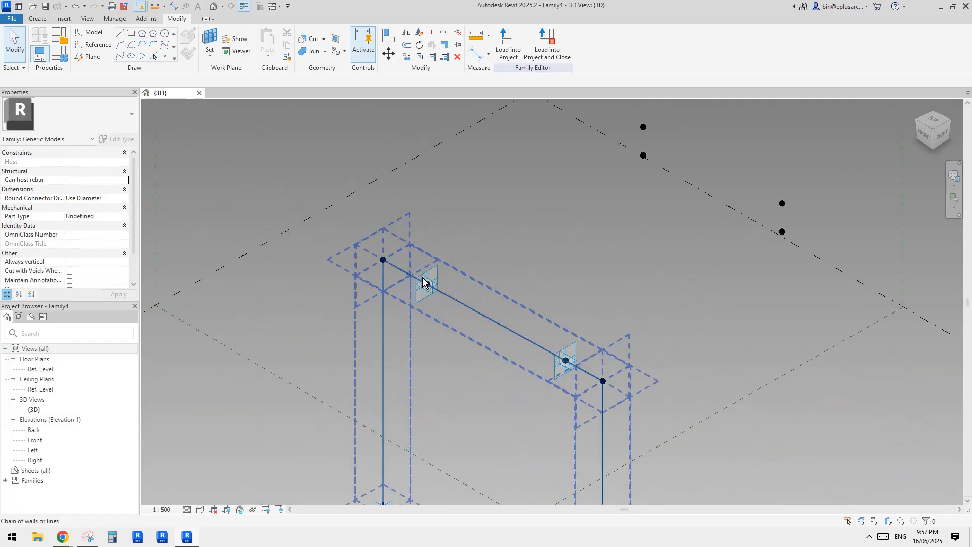
pyautogui.moveTo(446, 260); pyautogui.dragTo(445, 271, button='middle')
pyautogui.scroll(-1, 440, 267)
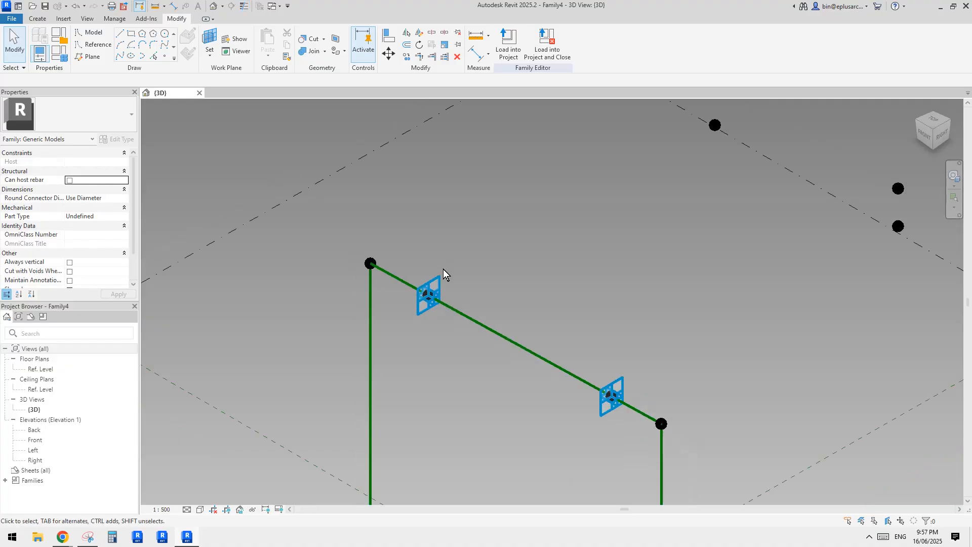
# Step: Create a spline reference line through the hosted point above adaptive point 1, its offset point and the higher outer point on that side
pyautogui.moveTo(406, 241); pyautogui.dragTo(466, 319)
pyautogui.moveTo(525, 245); pyautogui.dragTo(492, 301, button='middle')
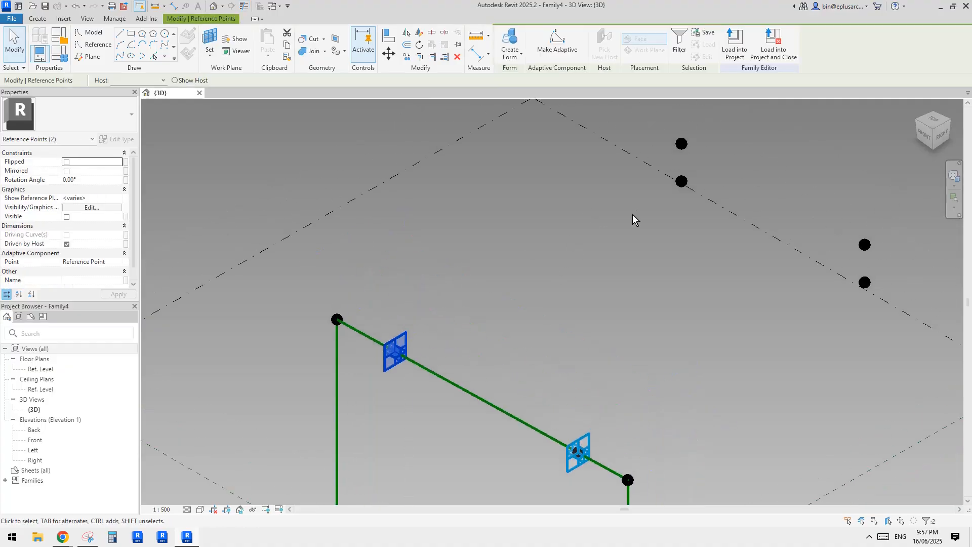
pyautogui.keyDown('ctrl'); pyautogui.click(681, 146); pyautogui.keyUp('ctrl')
pyautogui.scroll(-1, 581, 205)
pyautogui.moveTo(581, 205); pyautogui.dragTo(703, 317, button='middle')
pyautogui.click(120, 56)
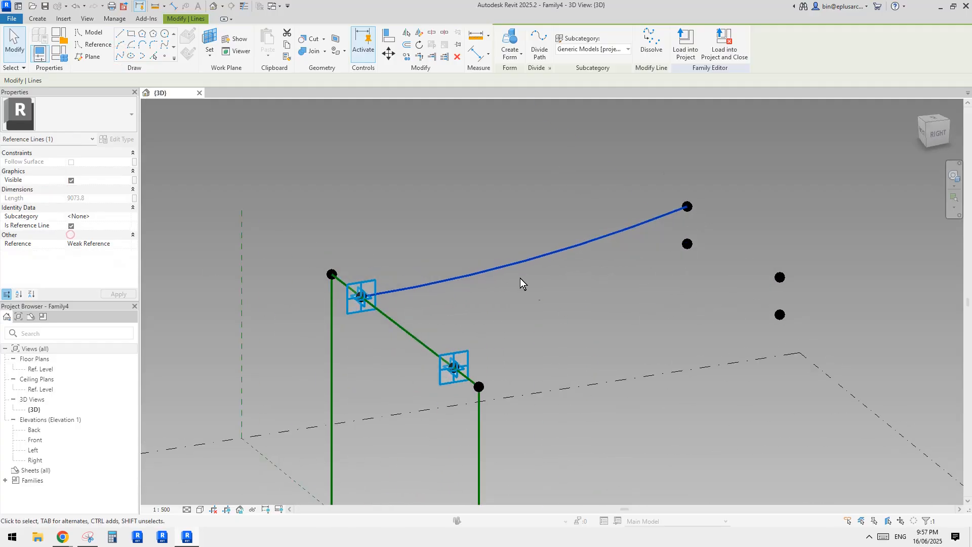
pyautogui.keyDown('shift'); pyautogui.moveTo(521, 282); pyautogui.dragTo(667, 362, button='middle'); pyautogui.keyUp('shift')
pyautogui.click(666, 362)
# Step: Create a matching spline reference line through the hosted point above adaptive point 2, its offset point and the higher outer point there
pyautogui.click(780, 244)
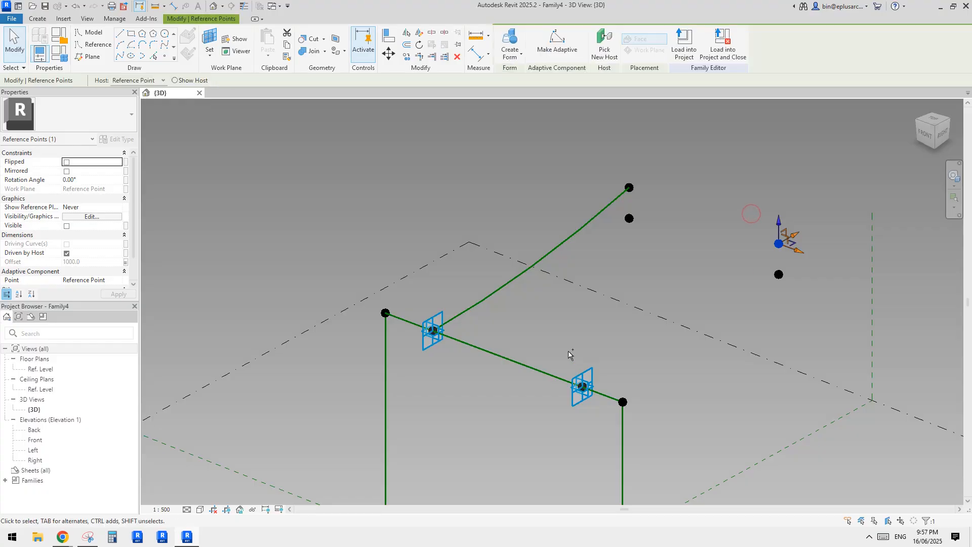
pyautogui.keyDown('ctrl'); pyautogui.moveTo(545, 341); pyautogui.dragTo(601, 418); pyautogui.keyUp('ctrl')
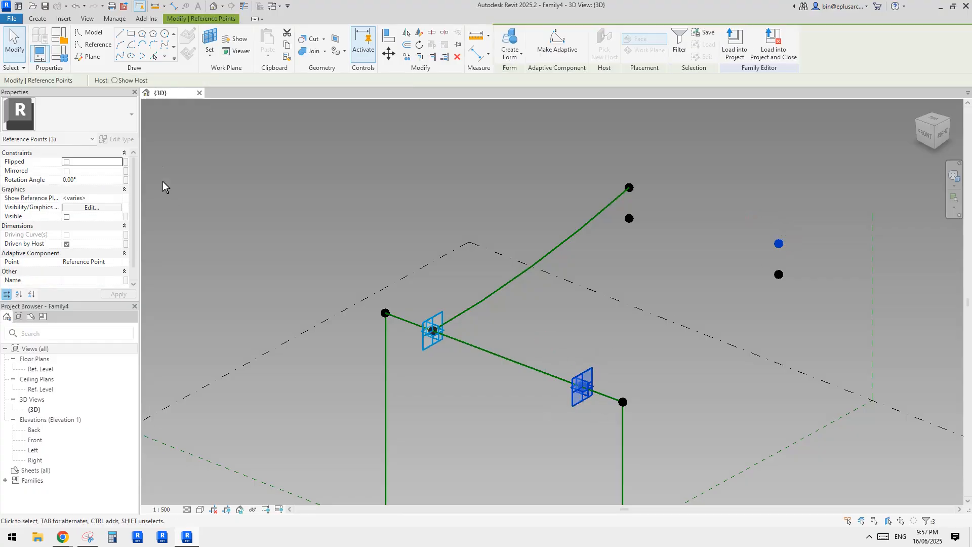
pyautogui.click(120, 56)
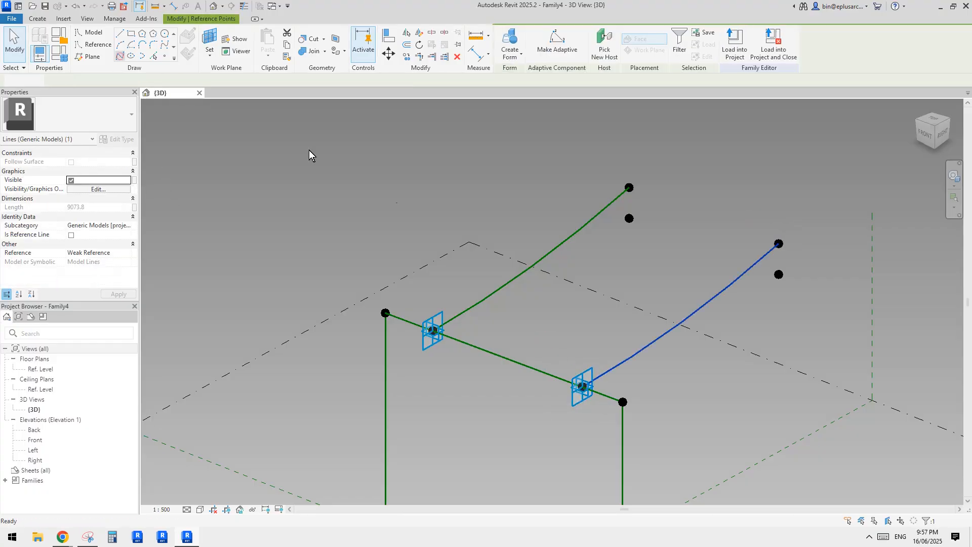
pyautogui.click(71, 235)
pyautogui.click(631, 260)
# Step: Slide the two hosted points outward to the ends of the upper reference line, at normalized curve parameters 1 and 0
pyautogui.keyDown('shift'); pyautogui.moveTo(633, 261); pyautogui.dragTo(694, 370, button='middle'); pyautogui.keyUp('shift')
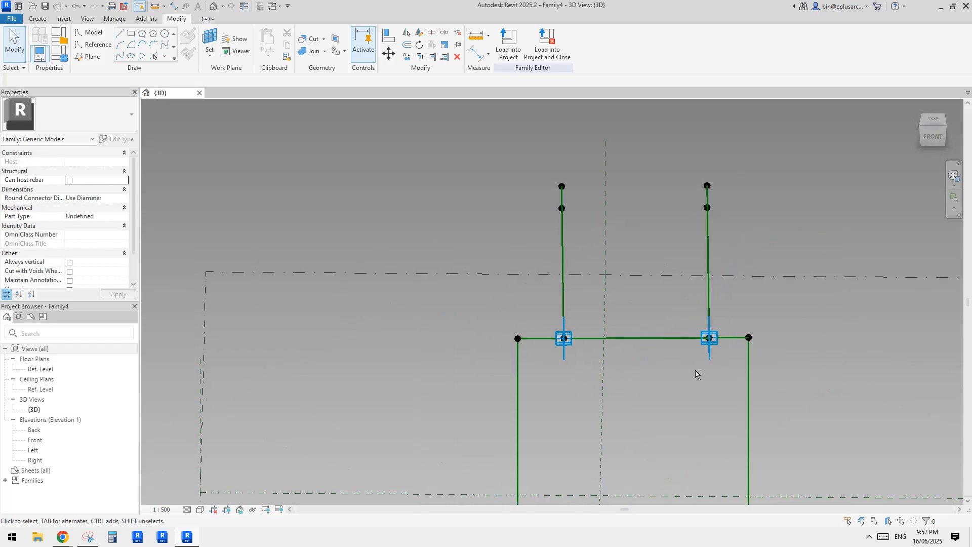
pyautogui.moveTo(715, 342); pyautogui.dragTo(781, 351)
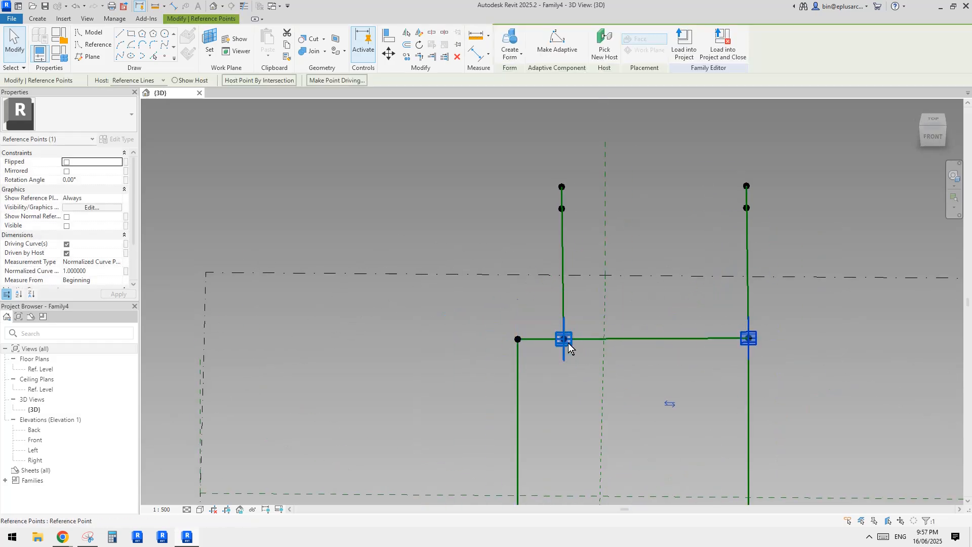
pyautogui.moveTo(567, 347); pyautogui.dragTo(482, 336)
pyautogui.moveTo(630, 304)
pyautogui.keyDown('shift'); pyautogui.mouseDown(button='middle')
pyautogui.moveTo(610, 275)
pyautogui.moveTo(623, 217)
pyautogui.moveTo(564, 217)
pyautogui.moveTo(540, 228)
pyautogui.moveTo(587, 209)
pyautogui.moveTo(710, 212)
pyautogui.moveTo(680, 232)
pyautogui.moveTo(699, 252)
pyautogui.moveTo(664, 265)
pyautogui.mouseUp(button='middle'); pyautogui.keyUp('shift')
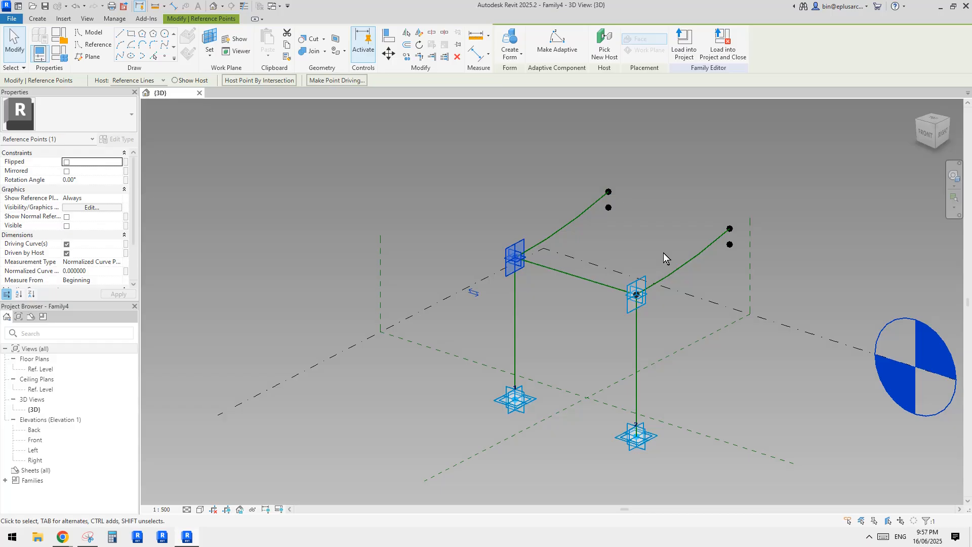
# Step: Examine the two higher outer points that end the curved reference lines and their properties
pyautogui.moveTo(716, 238); pyautogui.dragTo(642, 256, button='middle')
pyautogui.scroll(1, 653, 245)
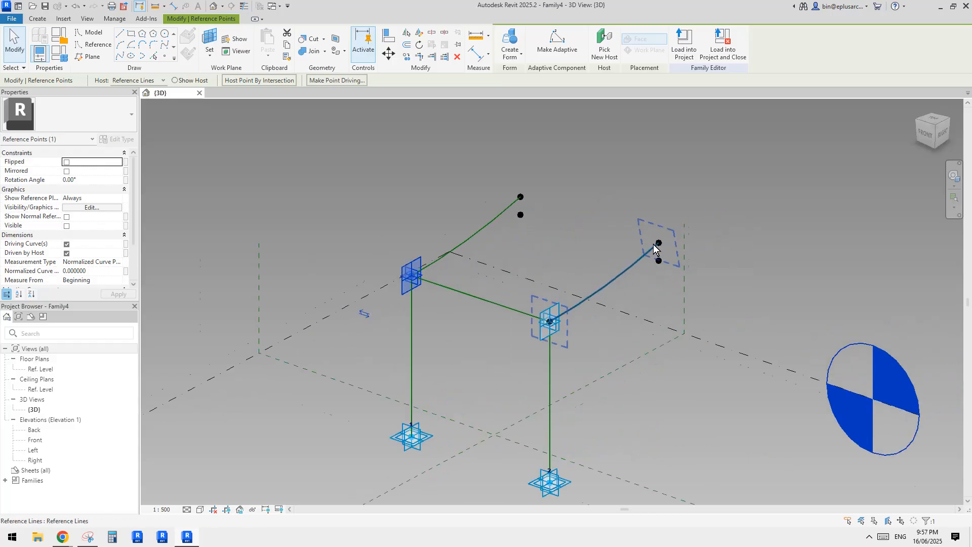
pyautogui.scroll(1, 654, 245)
pyautogui.click(548, 203)
pyautogui.moveTo(482, 179); pyautogui.dragTo(516, 205)
pyautogui.keyDown('ctrl'); pyautogui.moveTo(637, 231); pyautogui.dragTo(669, 254); pyautogui.keyUp('ctrl')
pyautogui.keyDown('shift'); pyautogui.moveTo(600, 248); pyautogui.dragTo(545, 212, button='middle'); pyautogui.keyUp('shift')
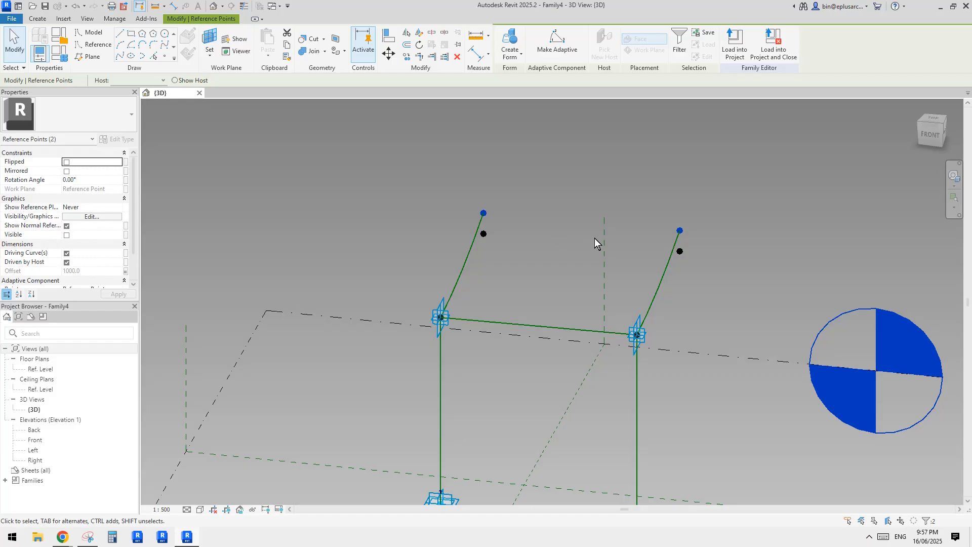
pyautogui.keyDown('shift'); pyautogui.moveTo(592, 235); pyautogui.dragTo(609, 251, button='middle'); pyautogui.keyUp('shift')
pyautogui.click(515, 233)
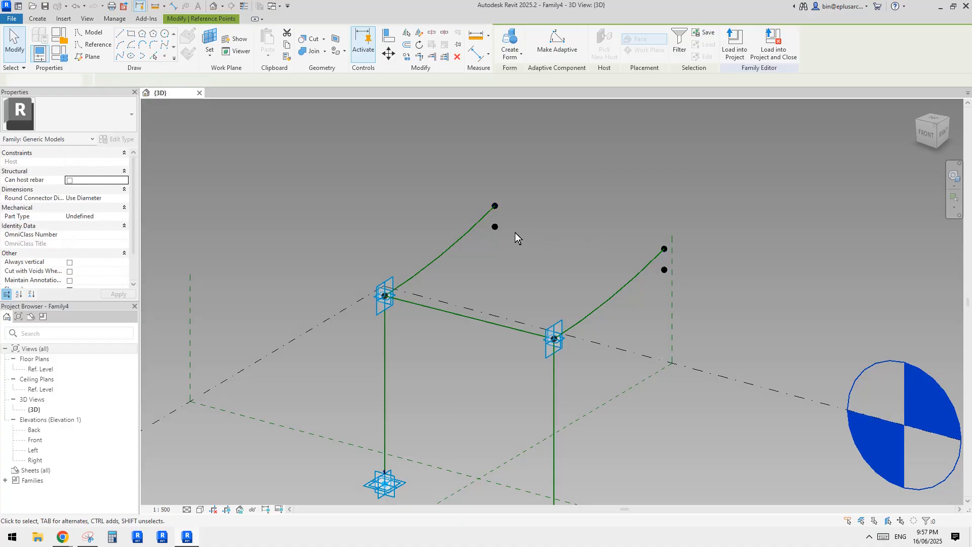
# Step: Connect the two lower outer points with a spline and make it a reference line
pyautogui.click(494, 227)
pyautogui.keyDown('ctrl'); pyautogui.click(663, 271); pyautogui.keyUp('ctrl')
pyautogui.click(120, 56)
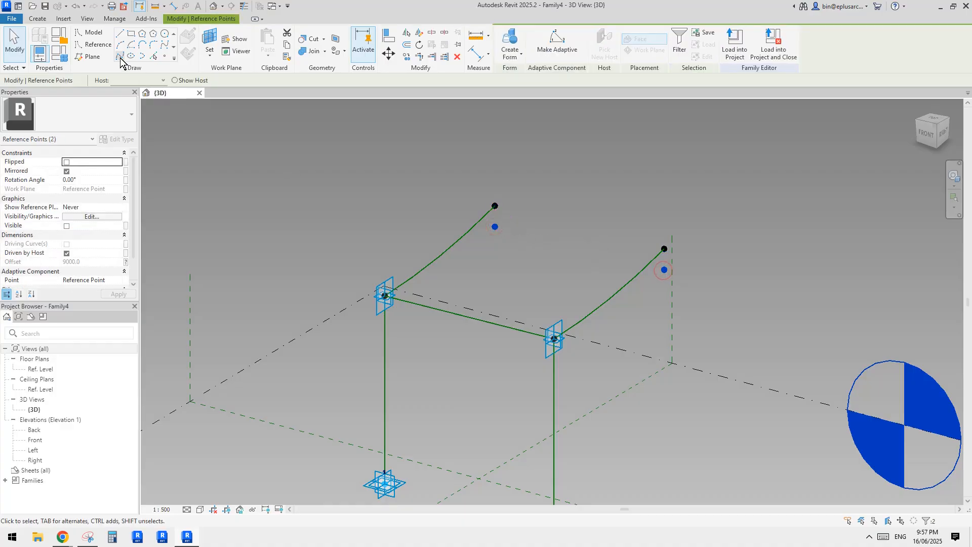
pyautogui.click(72, 235)
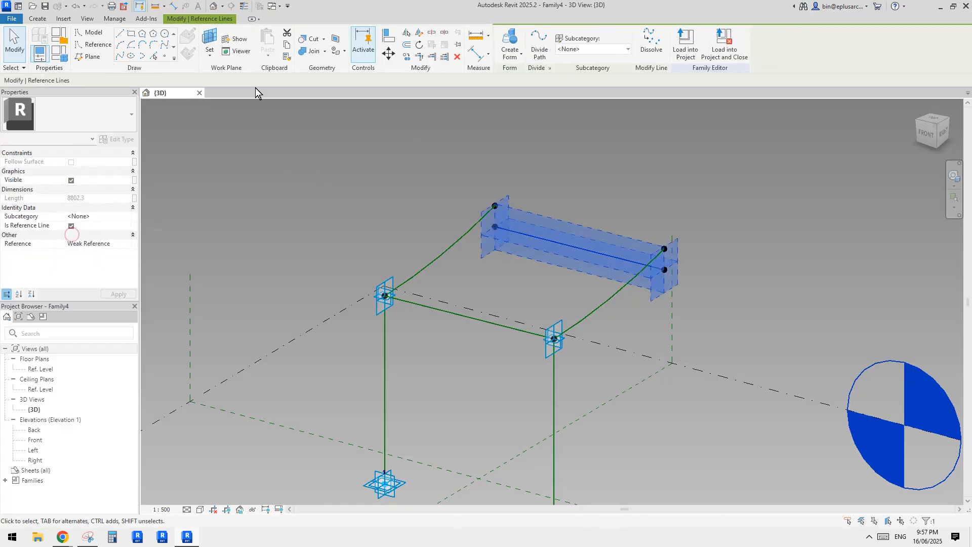
pyautogui.press('Escape')
# Step: Place a hosted reference point at the midpoint of the reference line between the two lower outer points
pyautogui.click(163, 55)
pyautogui.click(189, 43)
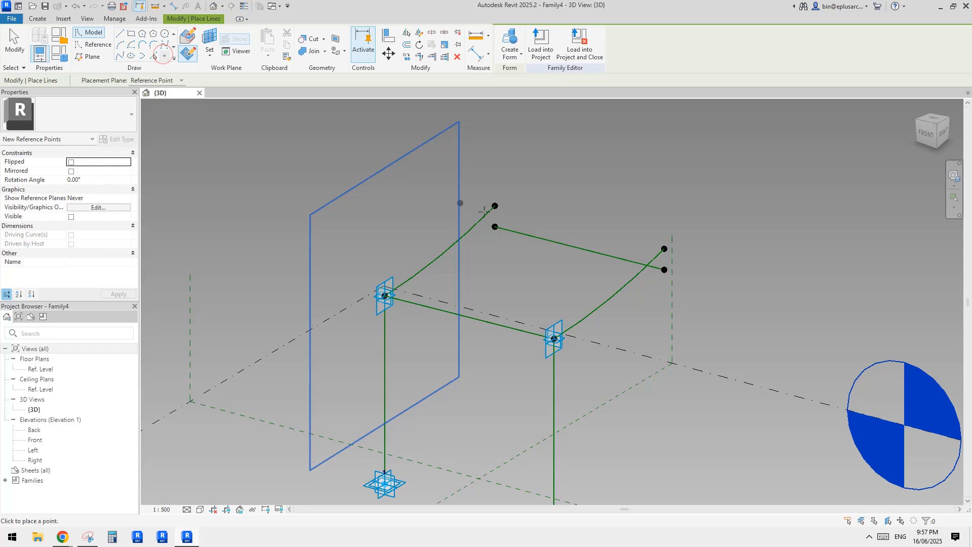
pyautogui.click(579, 248)
pyautogui.scroll(3, 585, 244)
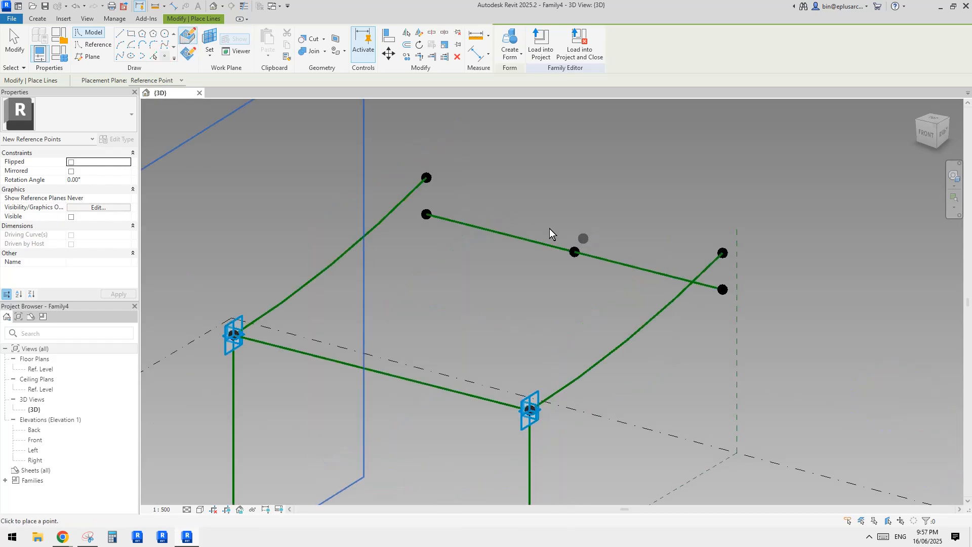
pyautogui.press('Escape')
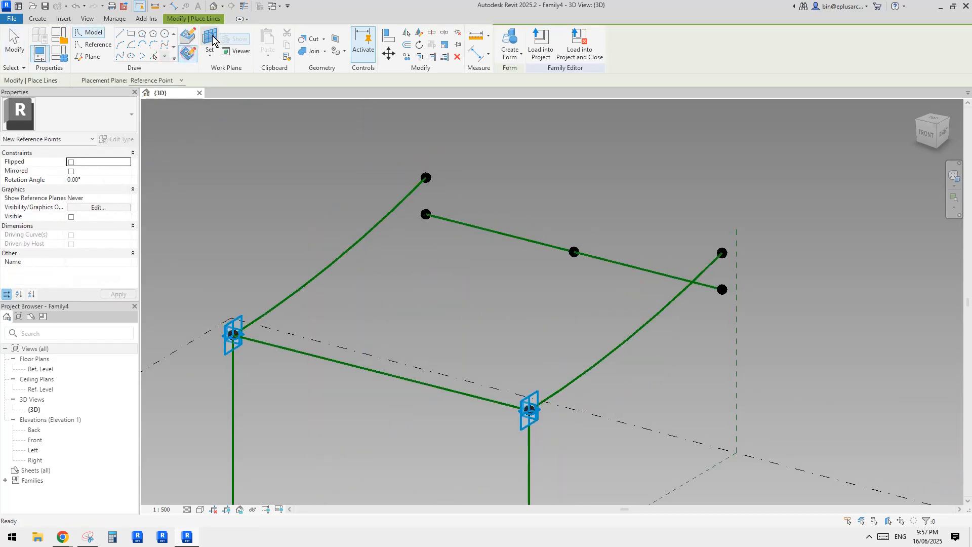
# Step: Place a reference point hosted on the horizontal plane of the lower outer line's midpoint and raise it by about 486
pyautogui.click(211, 40)
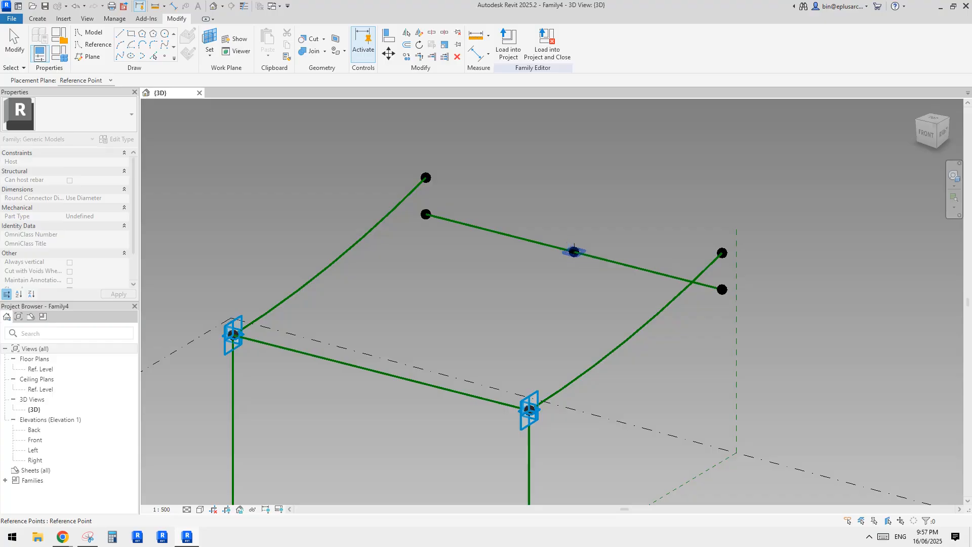
pyautogui.click(574, 252)
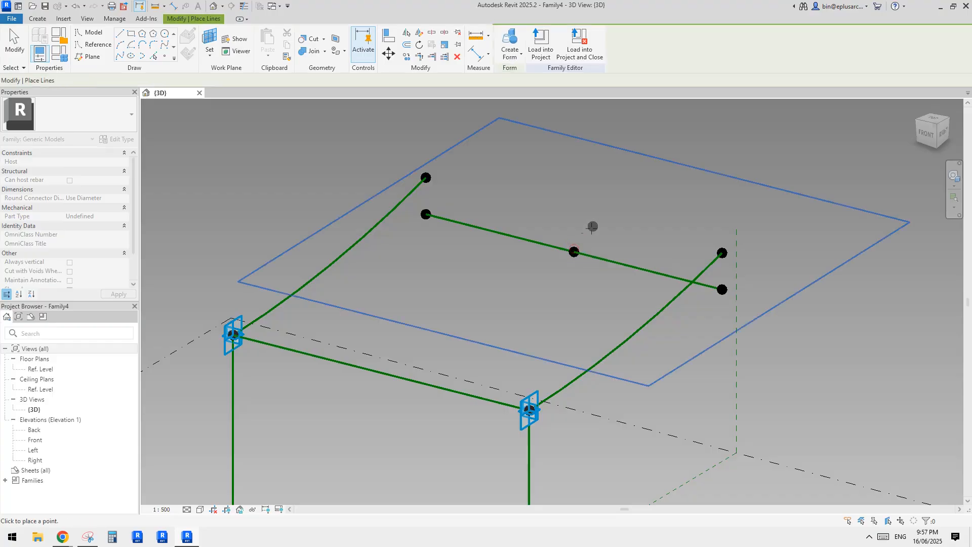
pyautogui.click(574, 251)
pyautogui.click(535, 300)
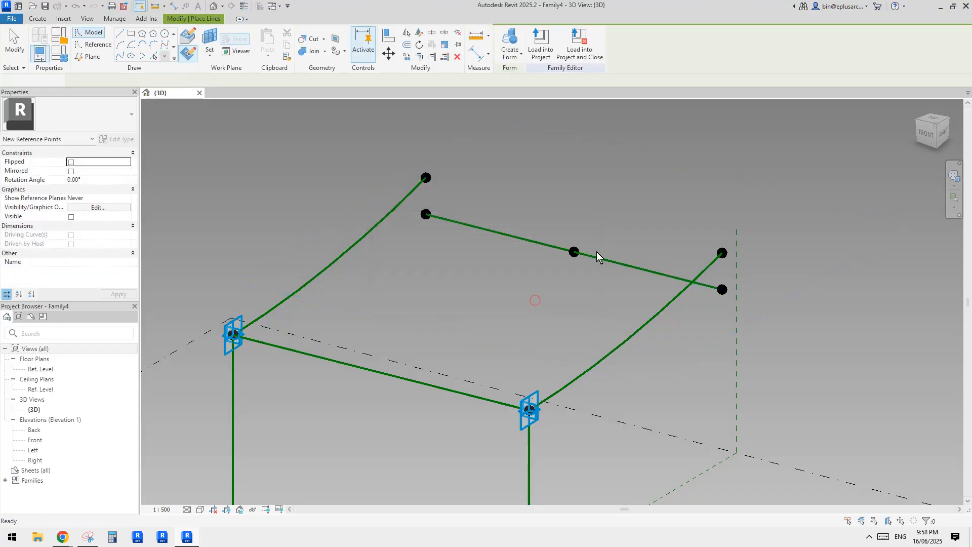
pyautogui.click(574, 252)
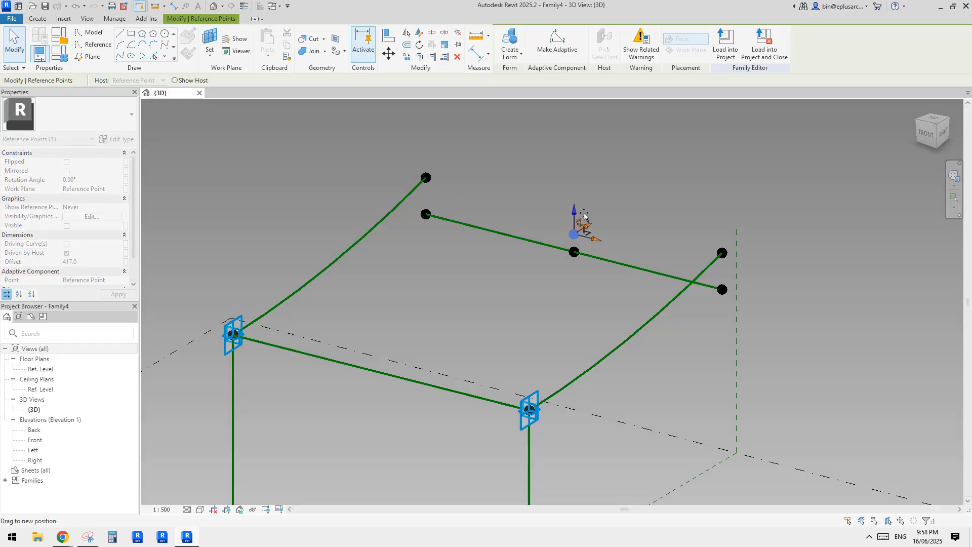
# Step: Associate the raised point's offset with a new length parameter h2 and define h2 with a formula dividing h1
pyautogui.click(126, 262)
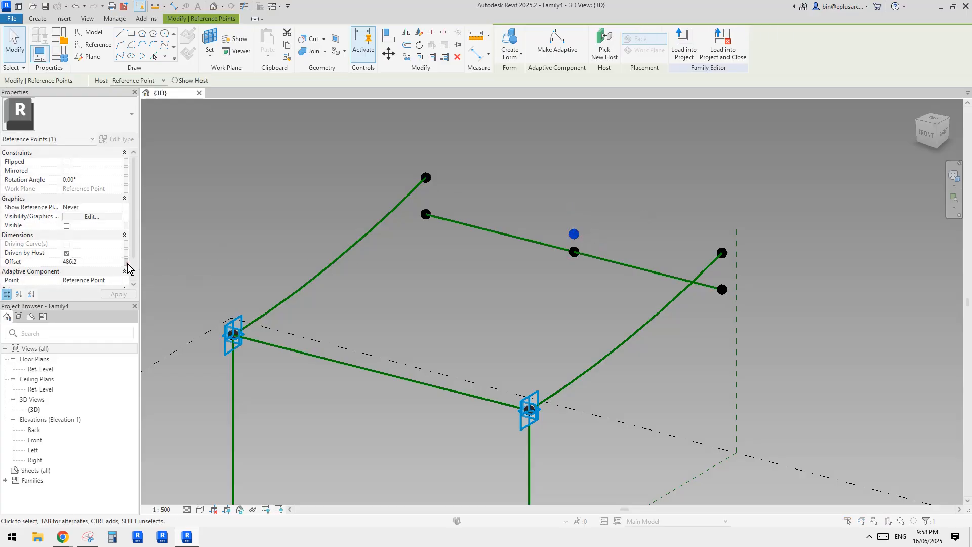
pyautogui.click(358, 336)
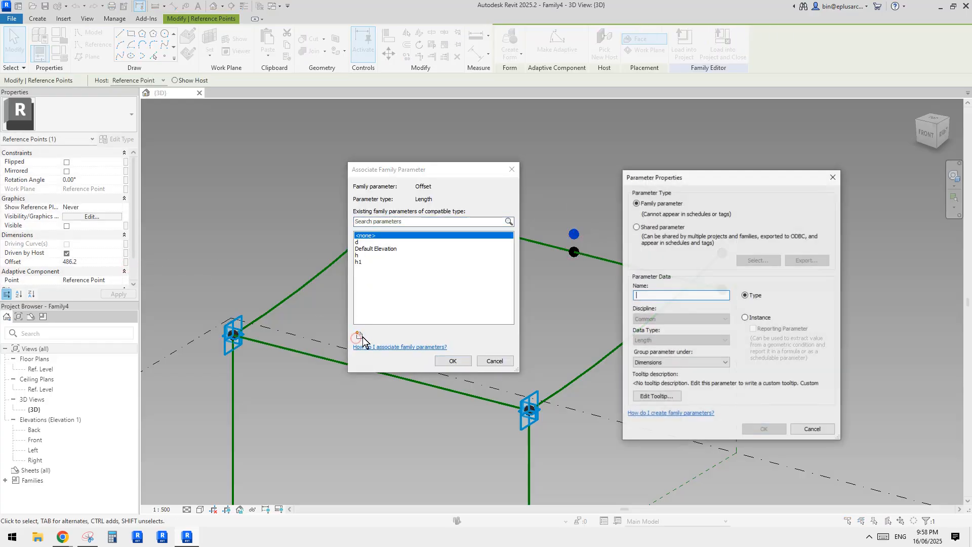
pyautogui.write('h2')
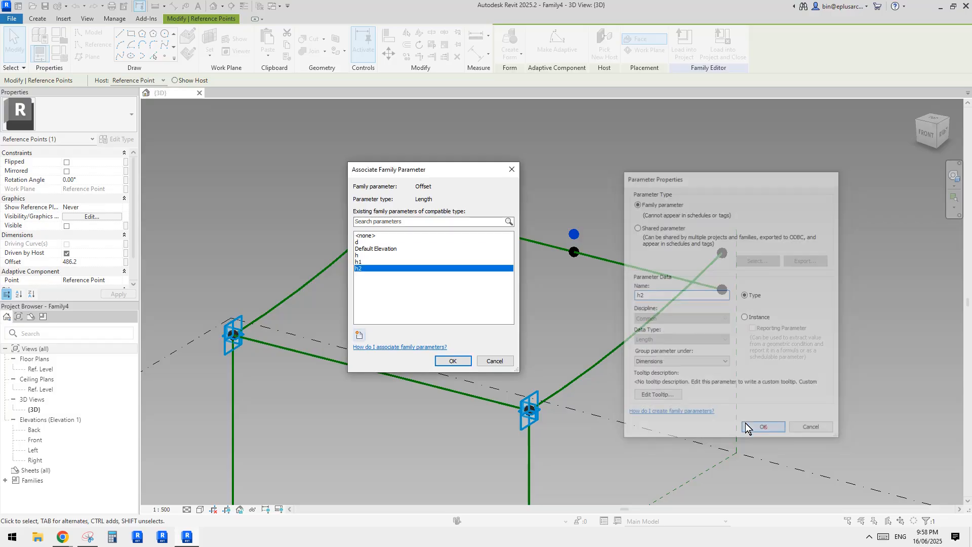
pyautogui.click(763, 429)
pyautogui.click(453, 361)
pyautogui.click(59, 54)
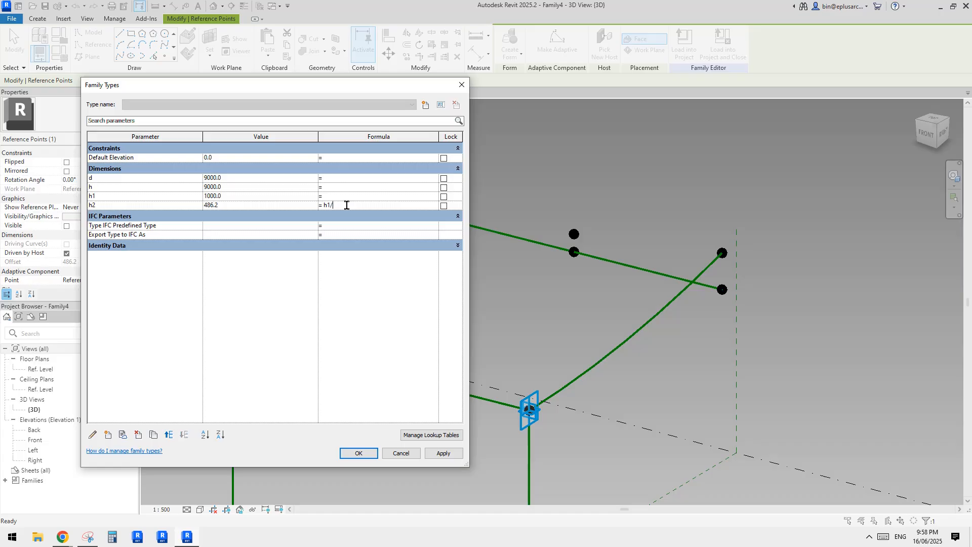
pyautogui.press('Return')
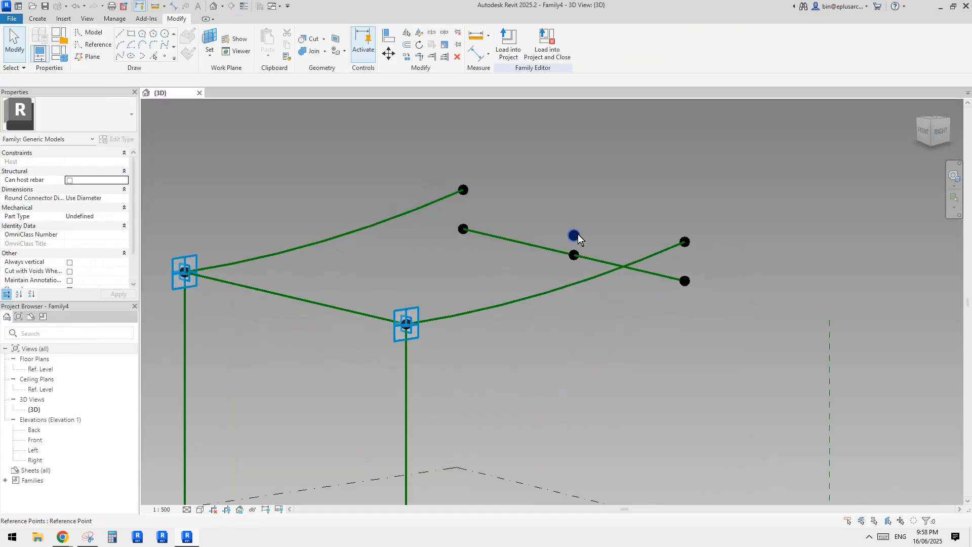
# Step: Connect the two higher outer points through the raised middle point with a spline and make it a reference line
pyautogui.keyDown('ctrl'); pyautogui.click(574, 235); pyautogui.keyUp('ctrl')
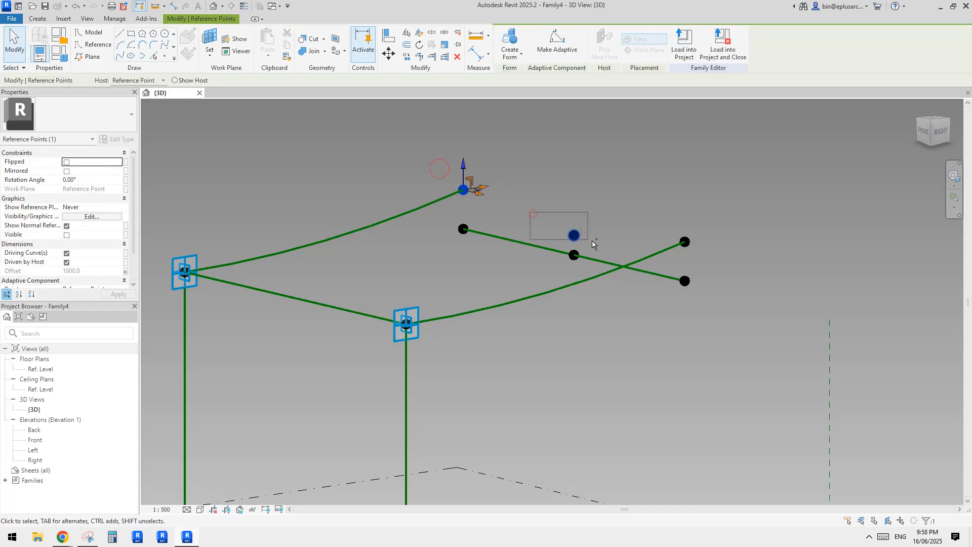
pyautogui.keyDown('ctrl'); pyautogui.click(685, 242); pyautogui.keyUp('ctrl')
pyautogui.click(124, 58)
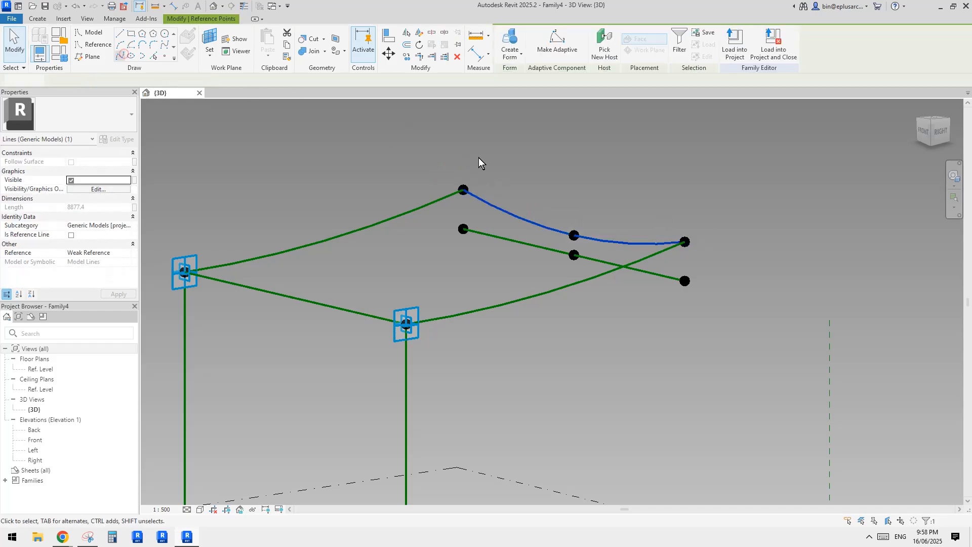
pyautogui.click(72, 235)
pyautogui.click(516, 203)
# Step: Try to create a form from the closed loop of three curved reference lines and the straight line between the columns
pyautogui.scroll(-2, 516, 204)
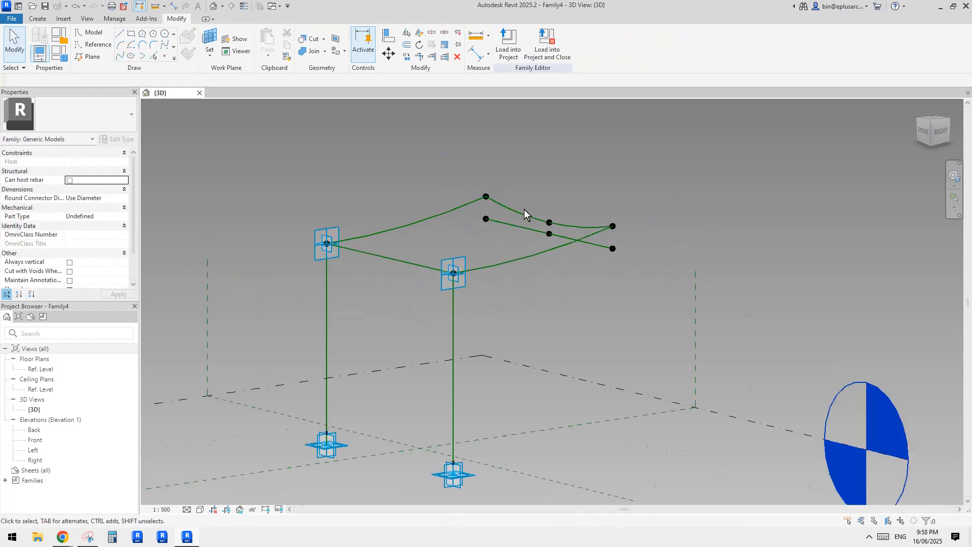
pyautogui.keyDown('shift'); pyautogui.moveTo(524, 209); pyautogui.dragTo(626, 214, button='middle'); pyautogui.keyUp('shift')
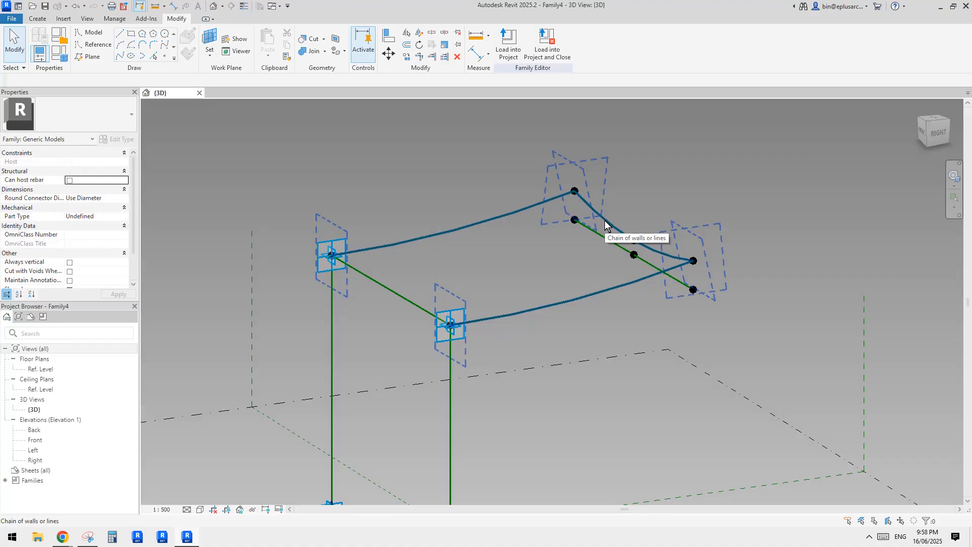
pyautogui.click(606, 226)
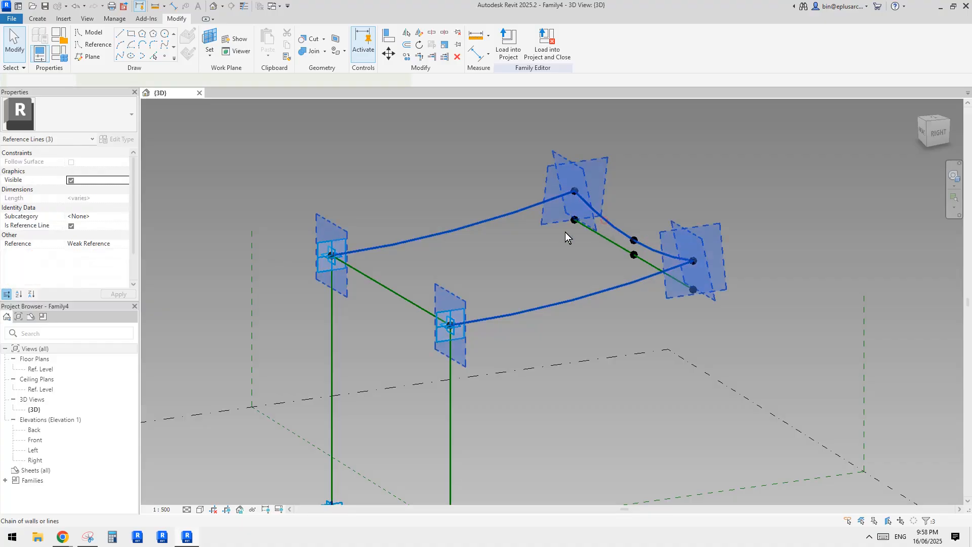
pyautogui.keyDown('ctrl'); pyautogui.click(390, 296); pyautogui.keyUp('ctrl')
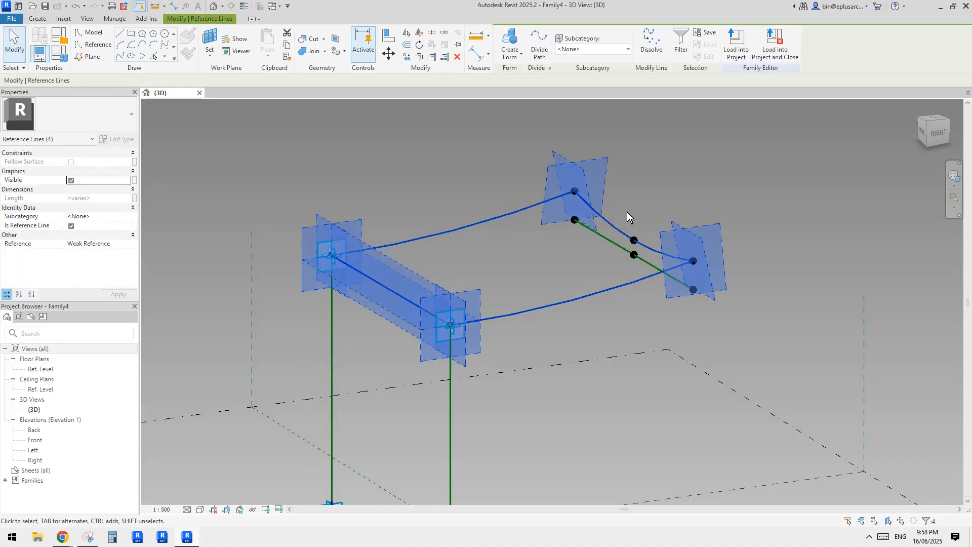
pyautogui.click(511, 49)
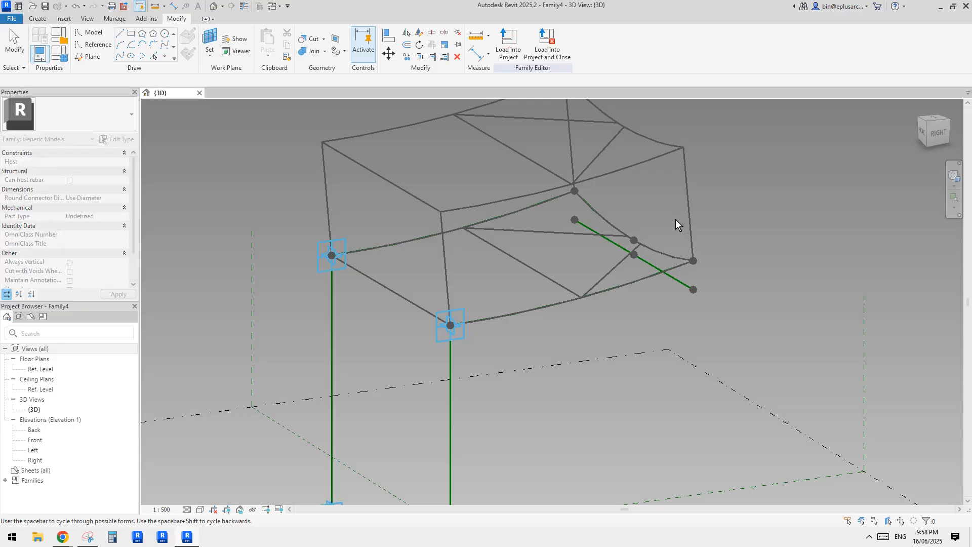
pyautogui.moveTo(675, 219)
pyautogui.keyDown('shift'); pyautogui.mouseDown(button='middle')
pyautogui.moveTo(642, 286)
pyautogui.moveTo(714, 271)
pyautogui.moveTo(678, 256)
pyautogui.mouseUp(button='middle'); pyautogui.keyUp('shift')
# Step: Delete the solid form created from the loop of upper reference lines
pyautogui.click(446, 190)
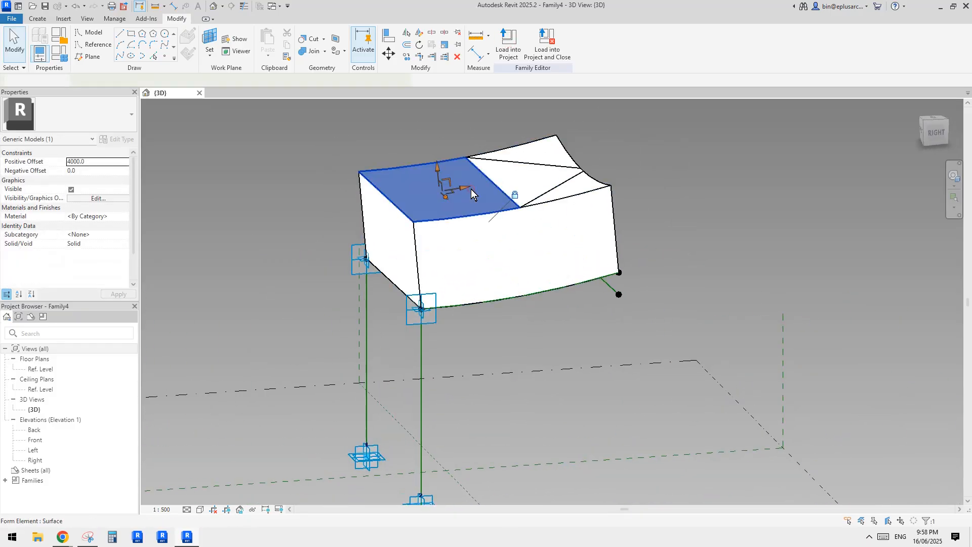
pyautogui.click(530, 190)
pyautogui.click(521, 230)
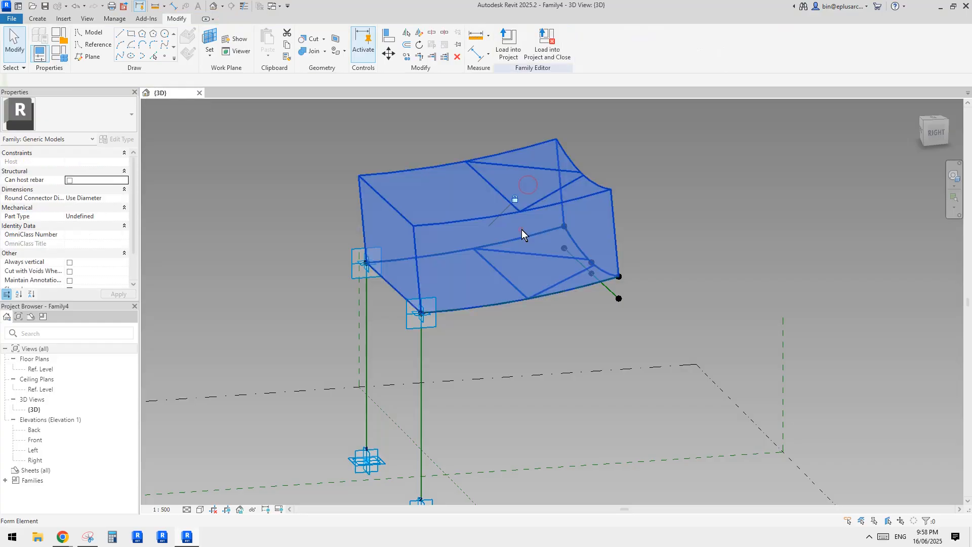
pyautogui.press('Delete')
# Step: Examine the upper canopy frame and its chain of curved reference lines from several angles
pyautogui.scroll(3, 573, 249)
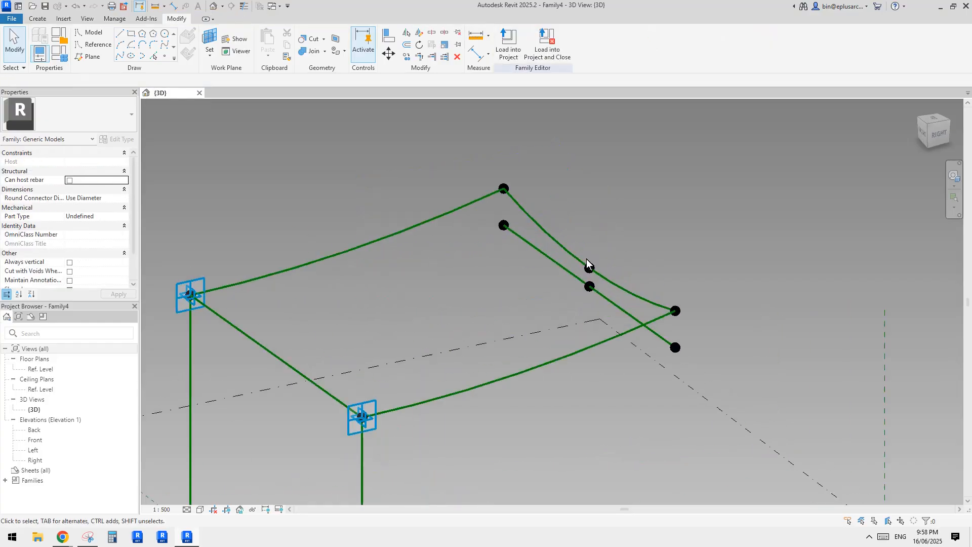
pyautogui.moveTo(586, 259); pyautogui.dragTo(527, 268, button='middle')
pyautogui.scroll(-1, 534, 252)
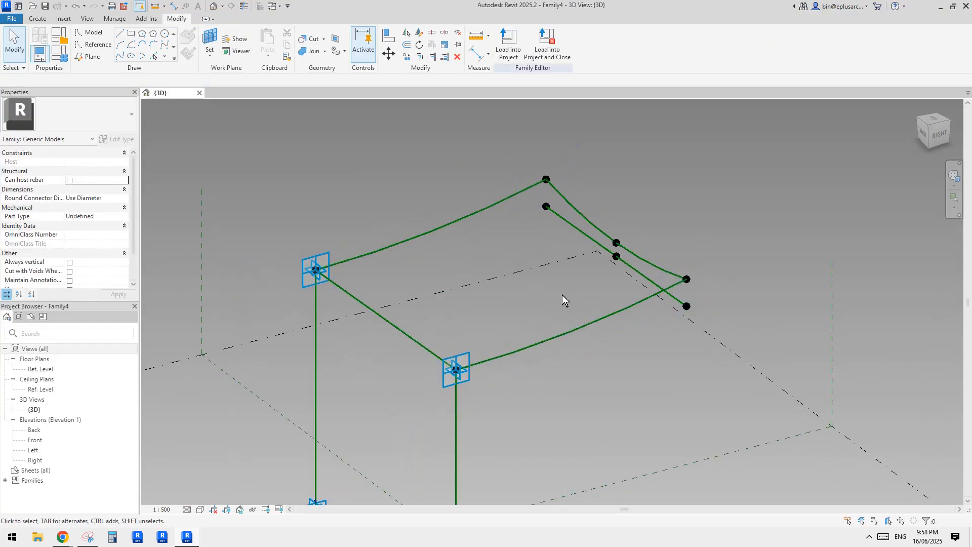
pyautogui.scroll(-1, 562, 295)
pyautogui.keyDown('shift'); pyautogui.moveTo(560, 303); pyautogui.dragTo(477, 254, button='middle'); pyautogui.keyUp('shift')
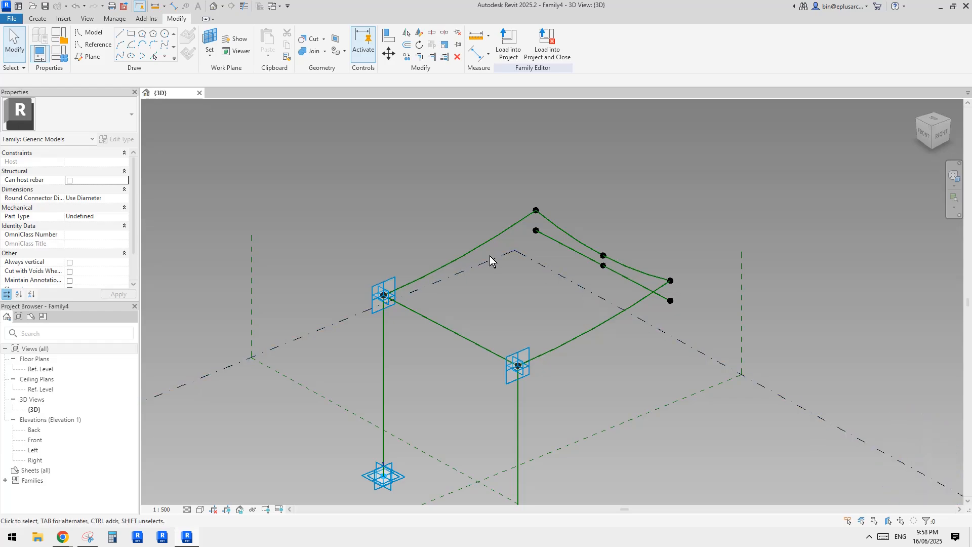
pyautogui.scroll(2, 580, 303)
pyautogui.keyDown('shift'); pyautogui.moveTo(511, 250); pyautogui.dragTo(538, 260, button='middle'); pyautogui.keyUp('shift')
pyautogui.scroll(-1, 520, 264)
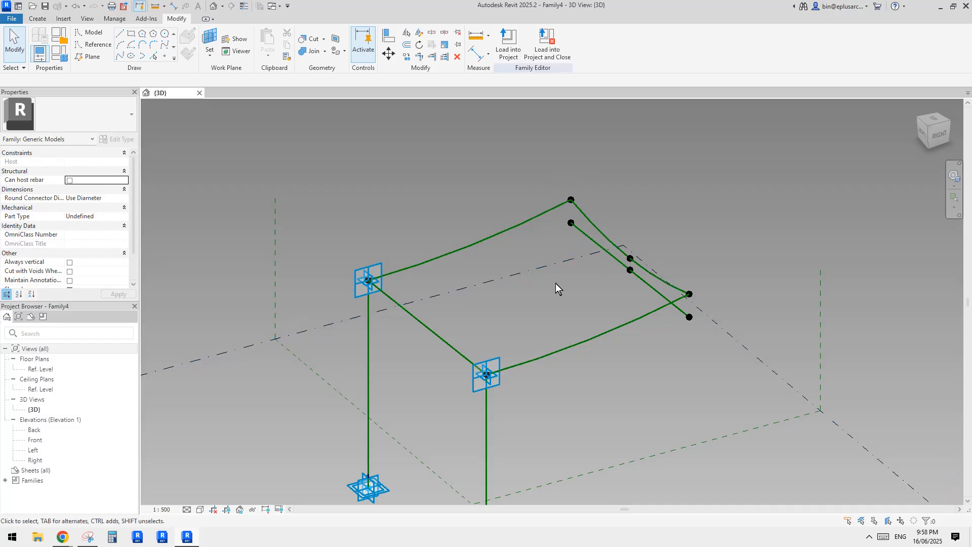
pyautogui.keyDown('shift'); pyautogui.moveTo(555, 284); pyautogui.dragTo(496, 275, button='middle'); pyautogui.keyUp('shift')
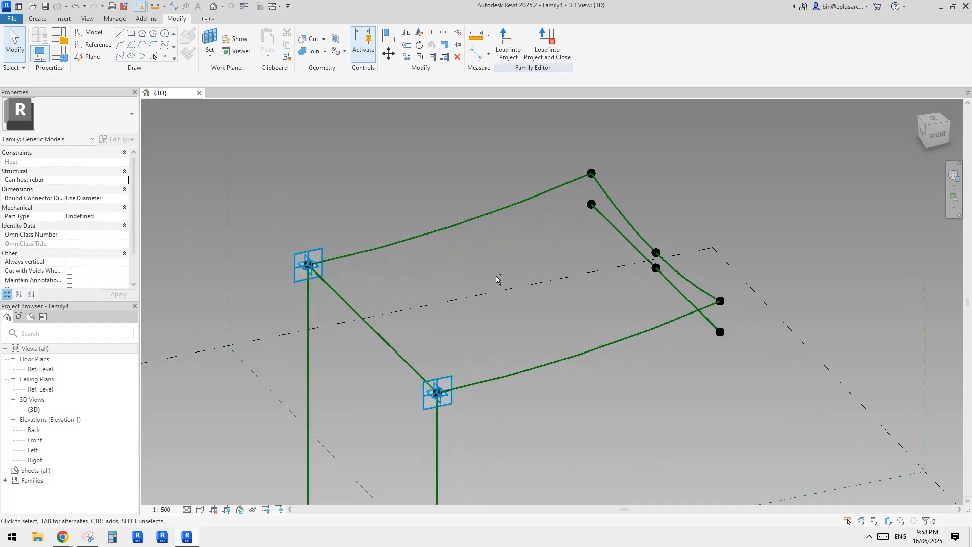
pyautogui.click(374, 333)
pyautogui.click(642, 231)
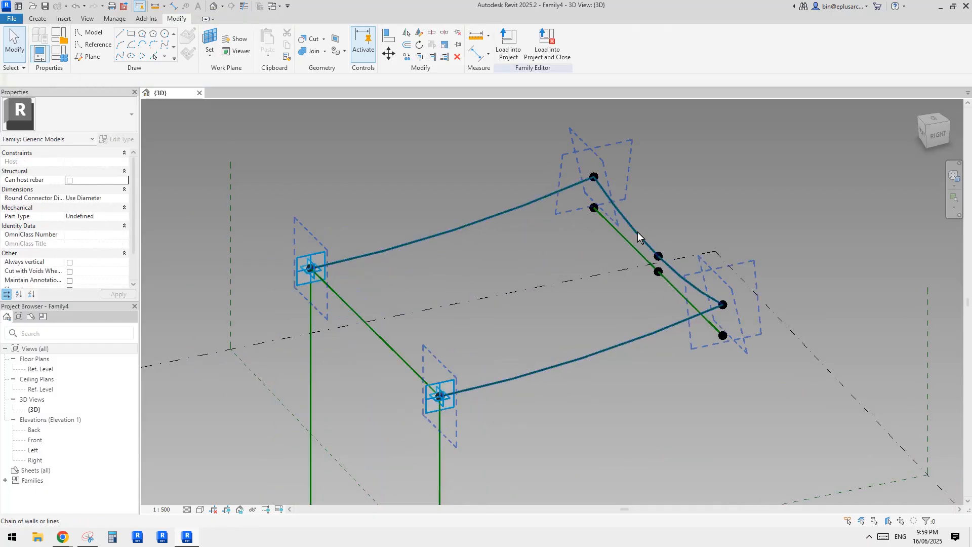
pyautogui.click(637, 232)
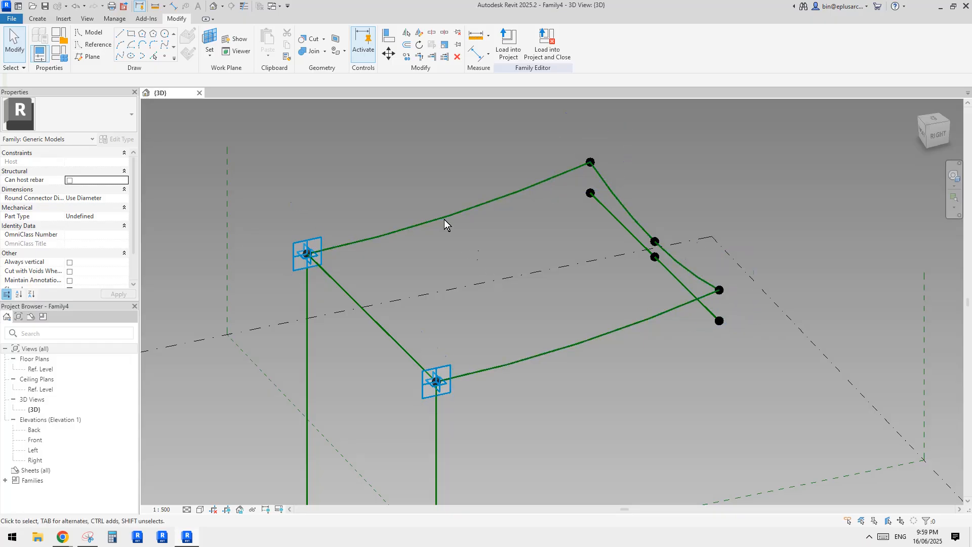
# Step: Draw a 3D-snapped reference line between the midpoints of the two curved side reference lines
pyautogui.click(165, 56)
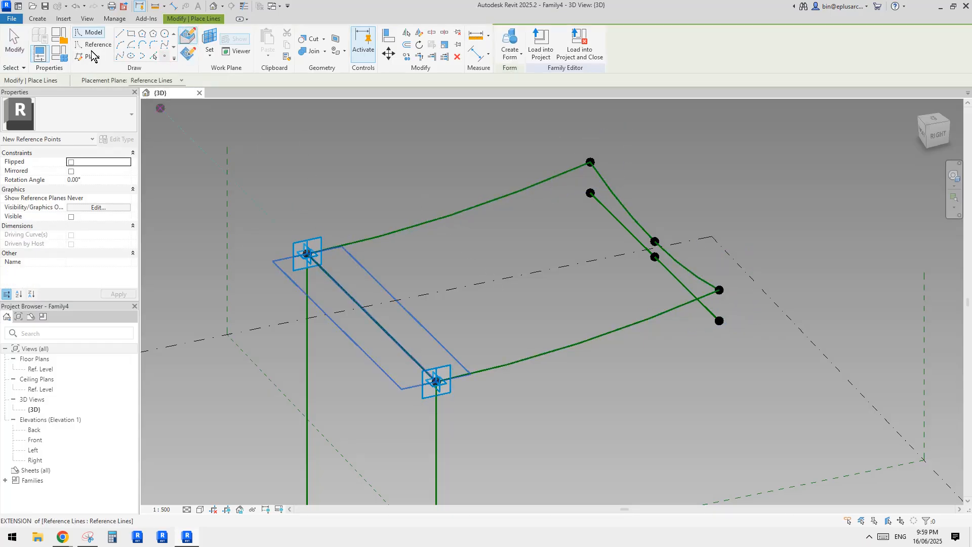
pyautogui.click(111, 44)
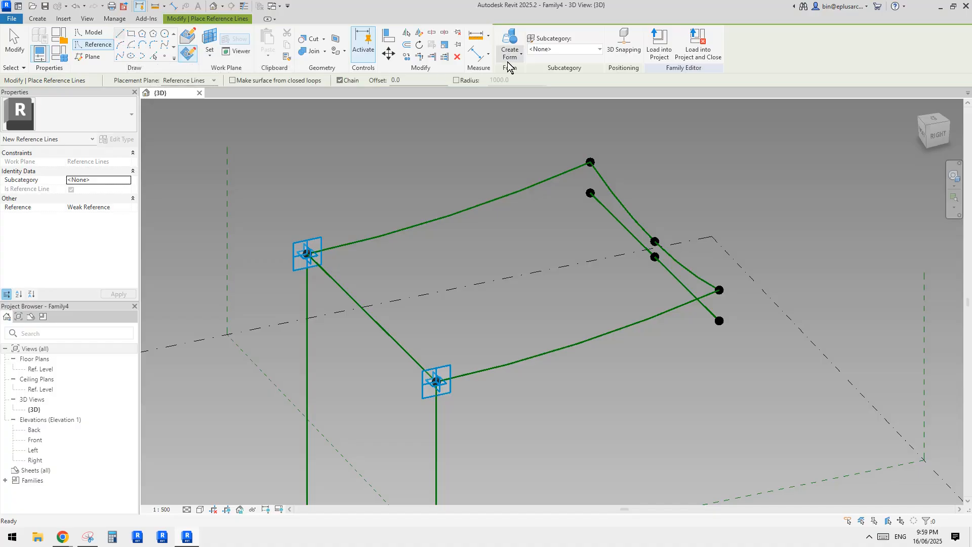
pyautogui.click(189, 38)
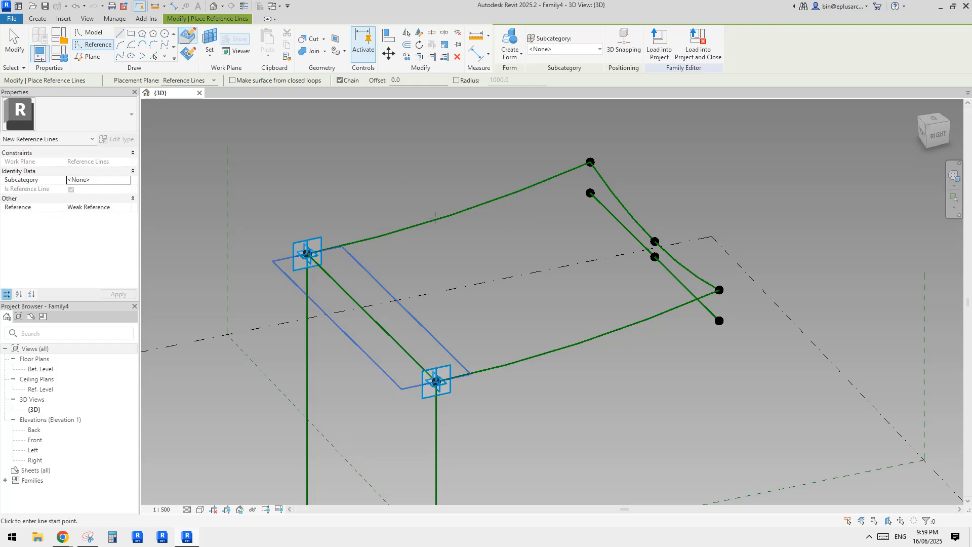
pyautogui.click(630, 41)
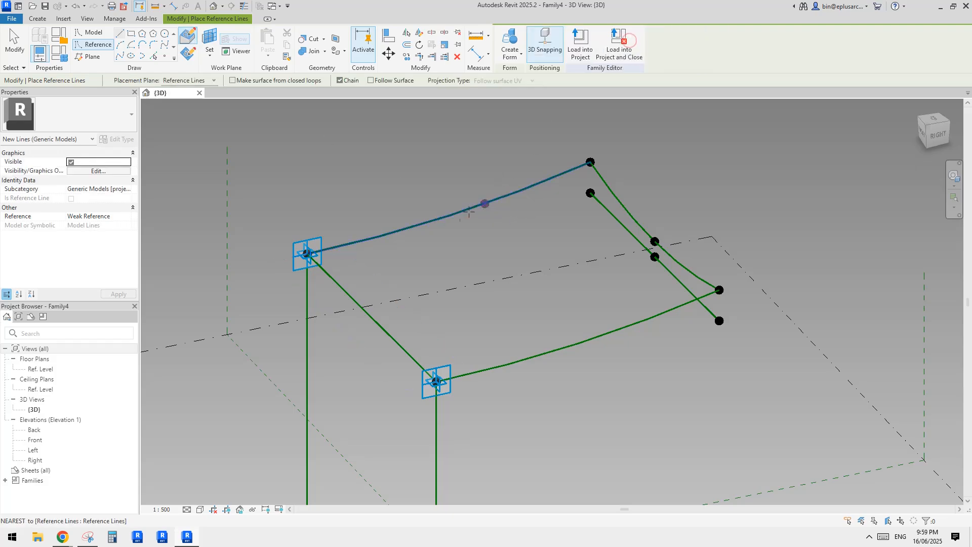
pyautogui.click(449, 216)
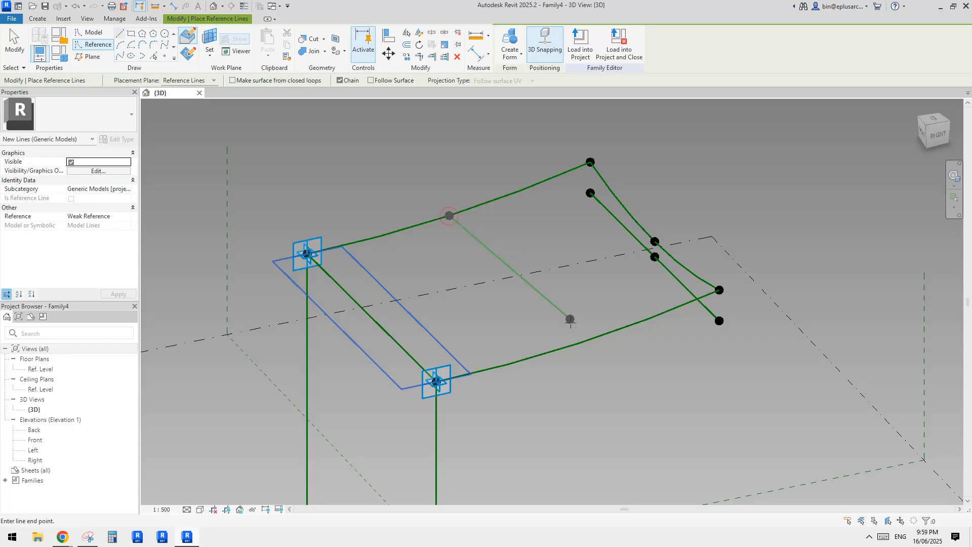
pyautogui.click(578, 344)
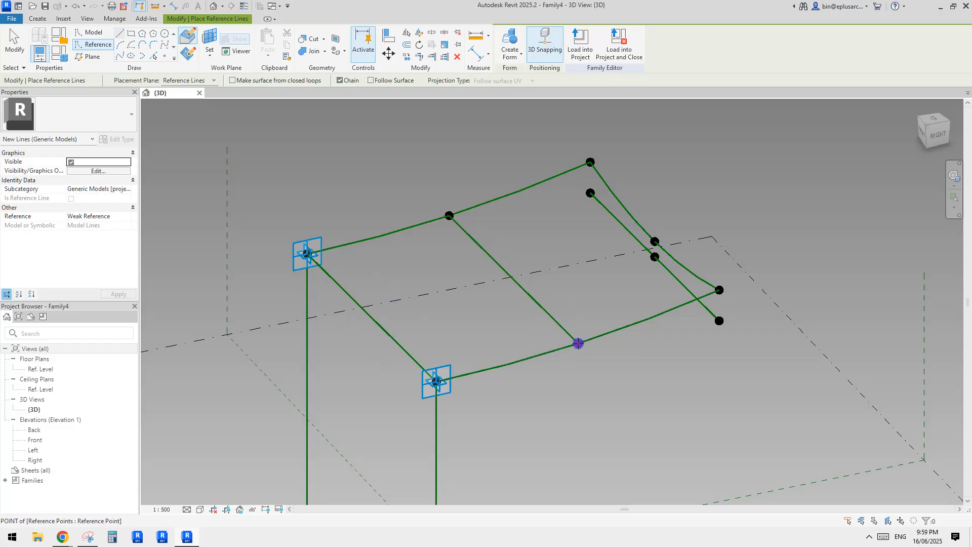
pyautogui.press('Escape')
pyautogui.press('Escape')
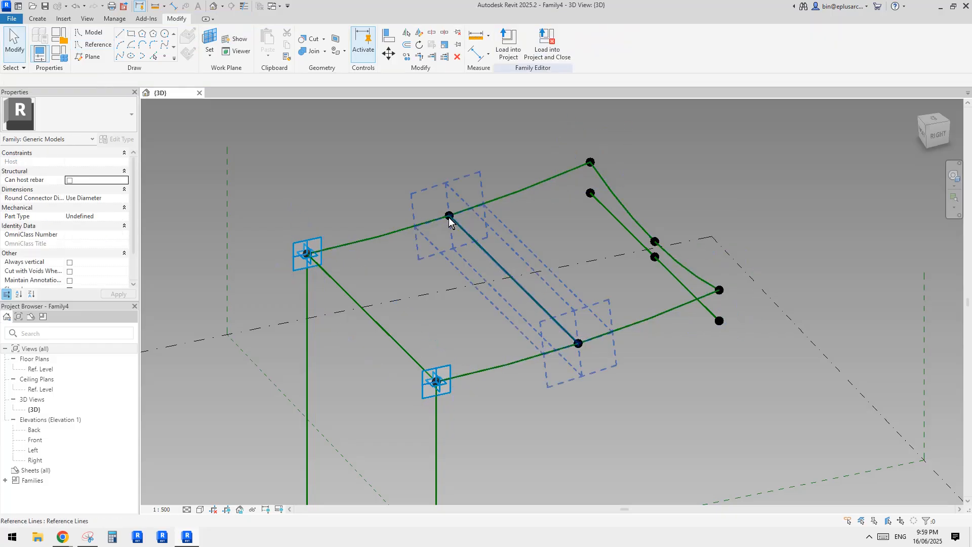
pyautogui.moveTo(630, 320); pyautogui.dragTo(621, 289, button='middle')
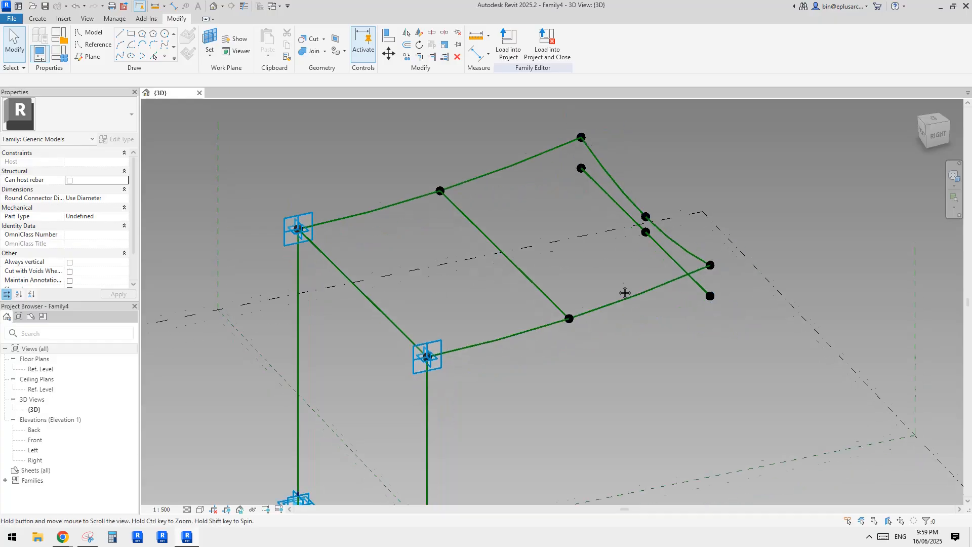
pyautogui.click(376, 302)
pyautogui.keyDown('ctrl'); pyautogui.click(515, 259); pyautogui.keyUp('ctrl')
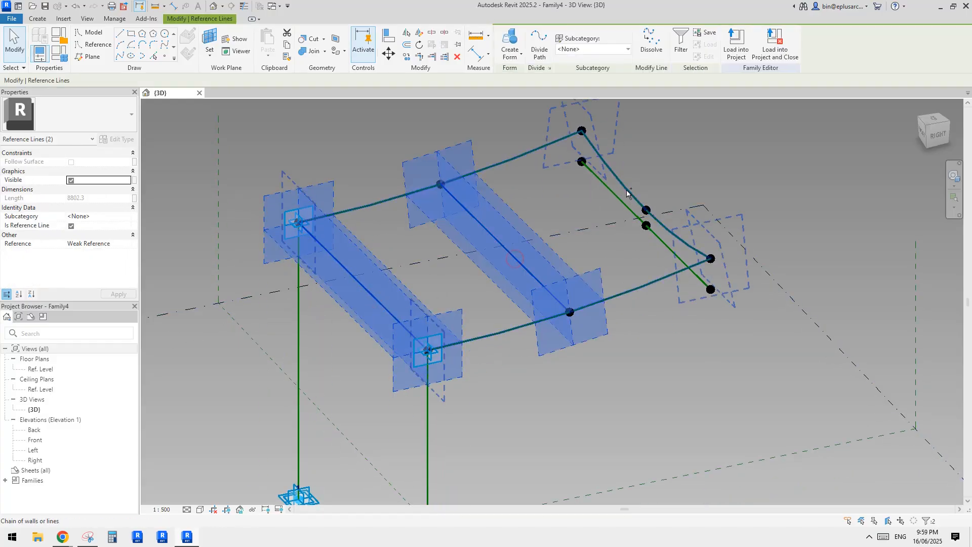
pyautogui.keyDown('ctrl'); pyautogui.click(627, 190); pyautogui.keyUp('ctrl')
pyautogui.press('Escape')
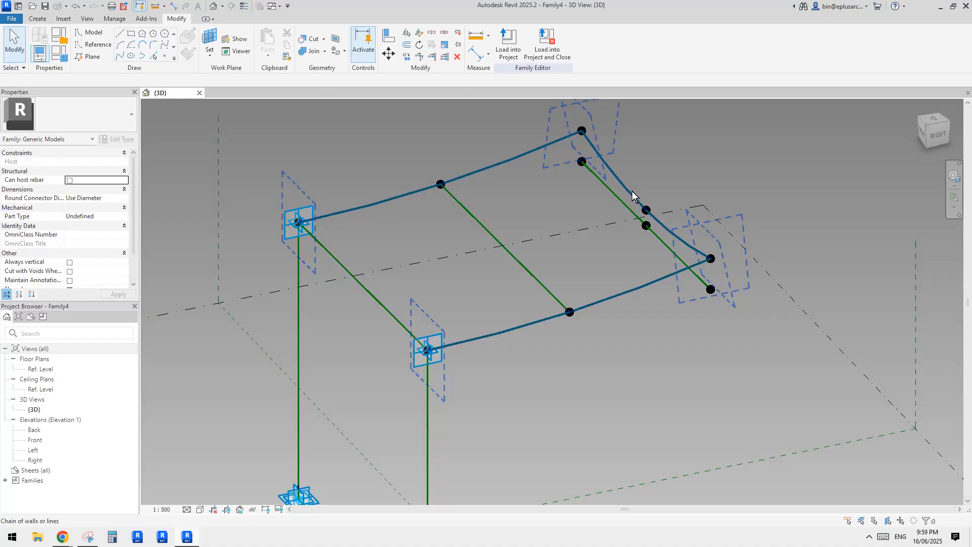
# Step: Create a surface form through the curved end reference line, the middle cross line and the line between the column tops
pyautogui.click(632, 192)
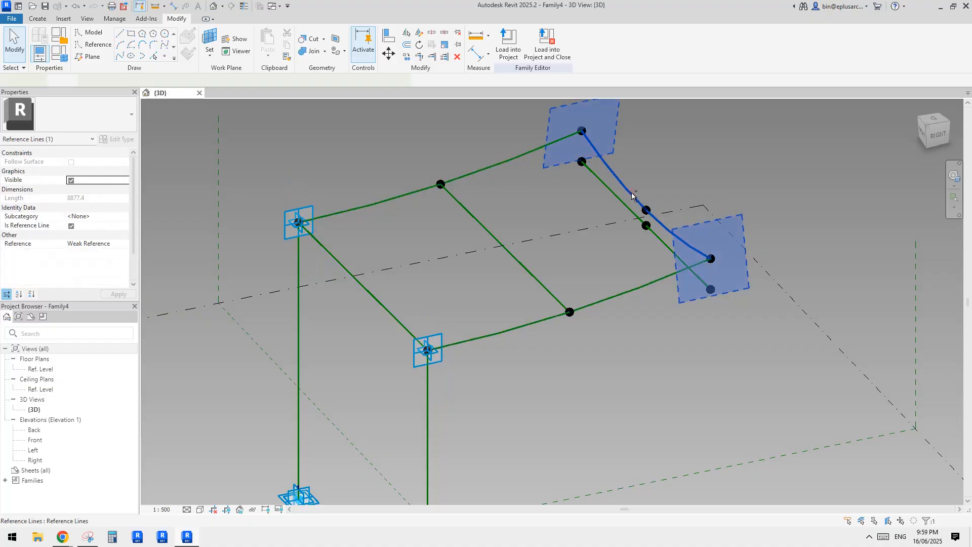
pyautogui.keyDown('ctrl'); pyautogui.click(499, 240); pyautogui.keyUp('ctrl')
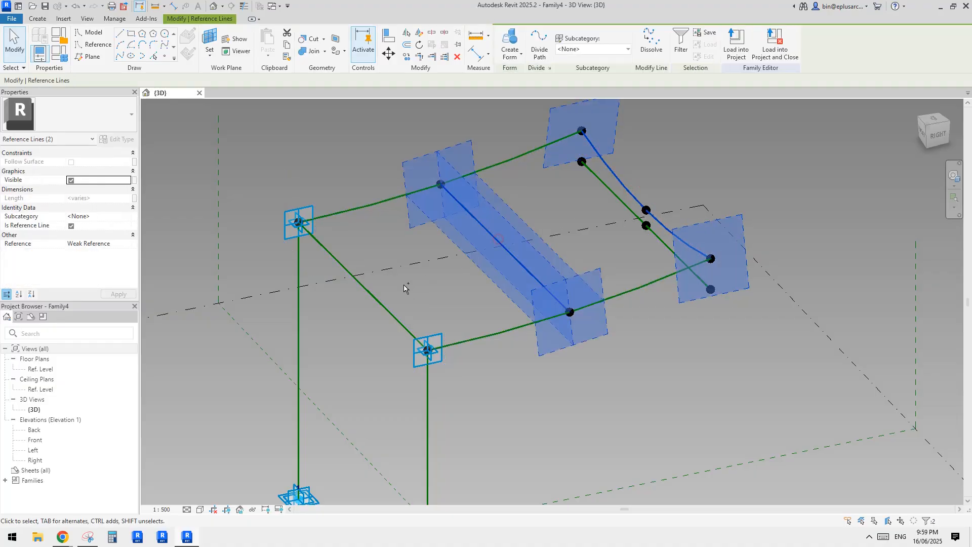
pyautogui.keyDown('ctrl'); pyautogui.click(381, 302); pyautogui.keyUp('ctrl')
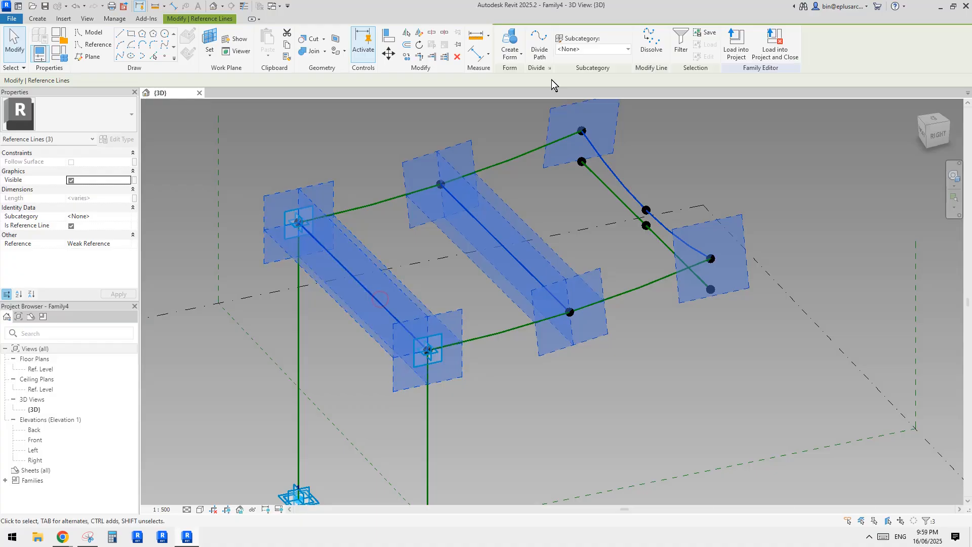
pyautogui.click(510, 49)
pyautogui.keyDown('shift'); pyautogui.moveTo(673, 344); pyautogui.dragTo(553, 309, button='middle'); pyautogui.keyUp('shift')
pyautogui.scroll(3, 552, 248)
pyautogui.keyDown('shift'); pyautogui.moveTo(605, 274); pyautogui.dragTo(586, 235, button='middle'); pyautogui.keyUp('shift')
pyautogui.scroll(-1, 586, 279)
pyautogui.keyDown('shift'); pyautogui.moveTo(586, 236); pyautogui.dragTo(545, 236, button='middle'); pyautogui.keyUp('shift')
pyautogui.press('Escape')
pyautogui.keyDown('shift'); pyautogui.moveTo(586, 275); pyautogui.dragTo(535, 262, button='middle'); pyautogui.keyUp('shift')
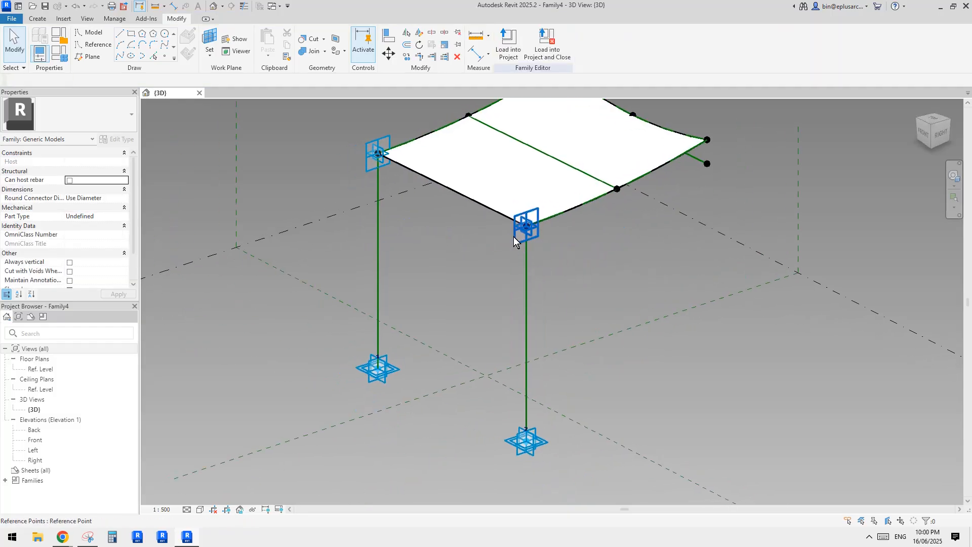
# Step: Switch to Snipping Tool and capture a new snip of the two columns below the canopy
pyautogui.press('Tab')
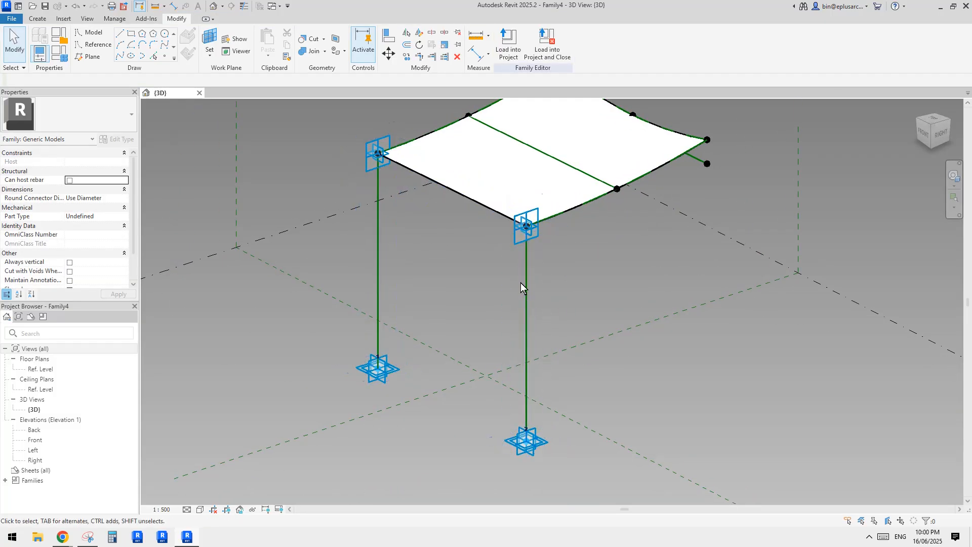
pyautogui.keyDown('shift'); pyautogui.moveTo(548, 324); pyautogui.dragTo(520, 311, button='middle'); pyautogui.keyUp('shift')
pyautogui.scroll(1, 546, 313)
pyautogui.scroll(-1, 527, 311)
pyautogui.moveTo(432, 324); pyautogui.dragTo(459, 328, button='middle')
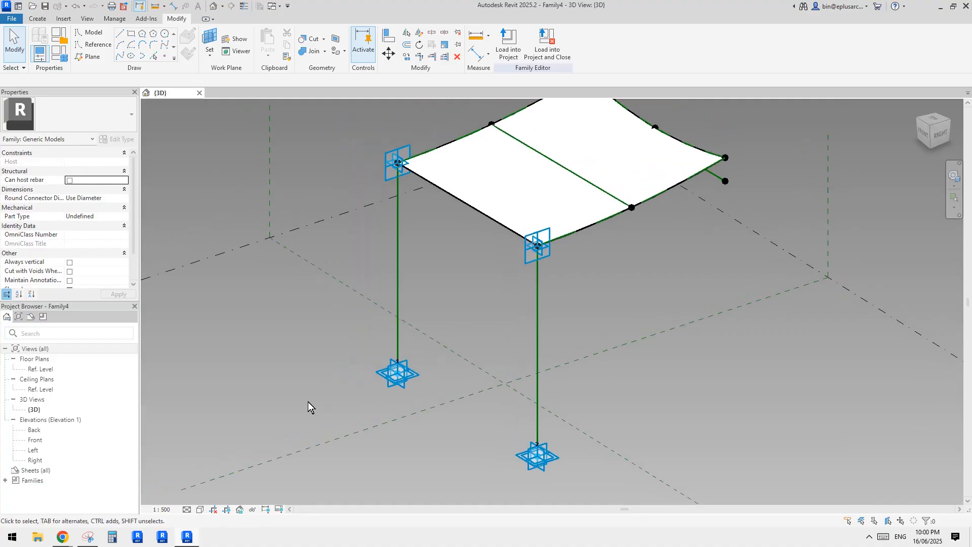
pyautogui.moveTo(289, 412); pyautogui.dragTo(310, 366, button='middle')
pyautogui.scroll(-1, 310, 366)
pyautogui.click(91, 537)
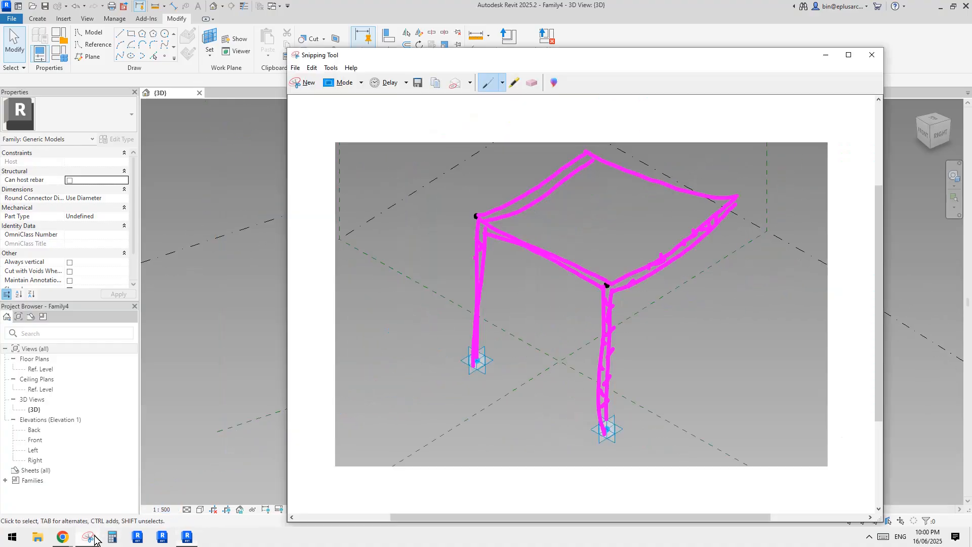
pyautogui.click(304, 82)
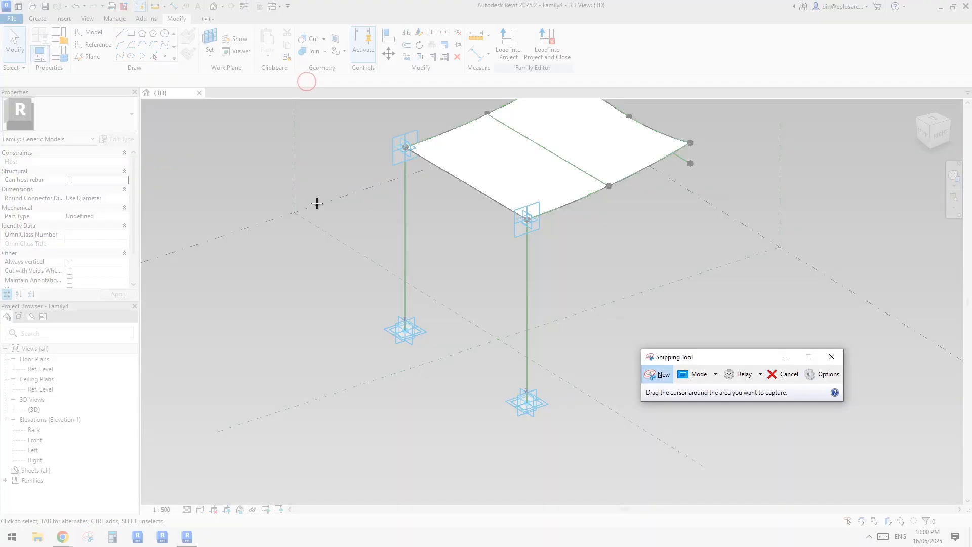
pyautogui.moveTo(316, 203); pyautogui.dragTo(855, 475)
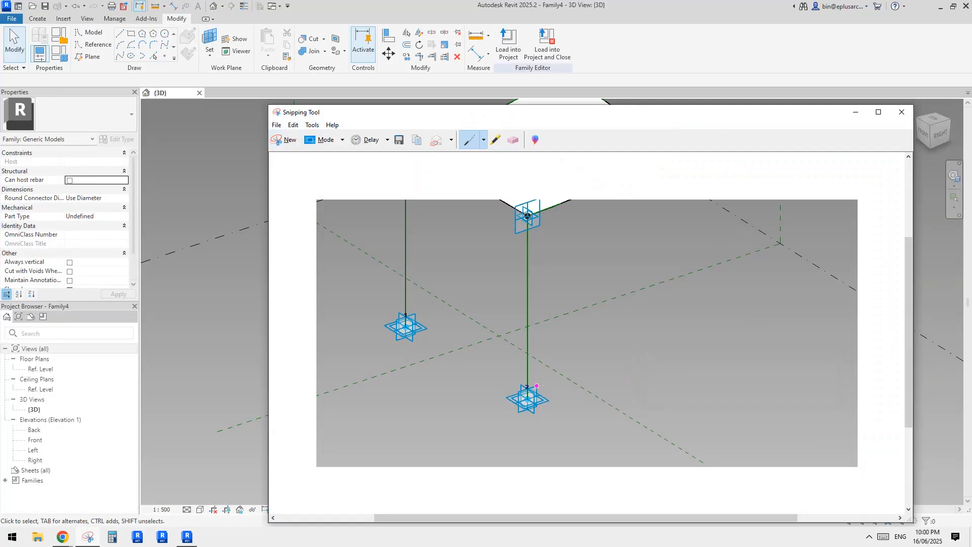
# Step: Sketch rings at the base, middle and top of the front column on the snip and join them with long chord lines
pyautogui.moveTo(533, 393)
pyautogui.mouseDown()
pyautogui.moveTo(509, 400)
pyautogui.moveTo(544, 406)
pyautogui.mouseUp()
pyautogui.moveTo(531, 292)
pyautogui.mouseDown()
pyautogui.moveTo(512, 294)
pyautogui.moveTo(551, 304)
pyautogui.moveTo(537, 292)
pyautogui.mouseUp()
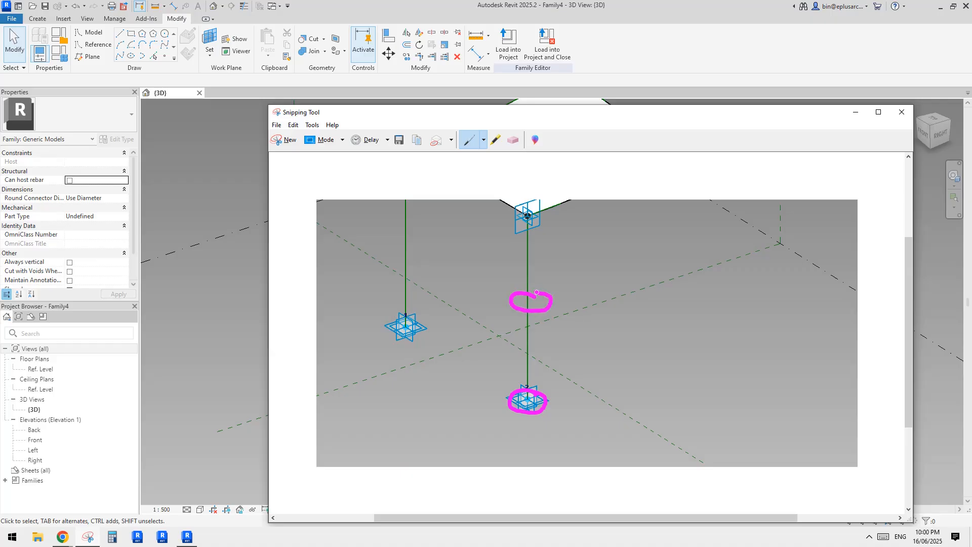
pyautogui.moveTo(548, 210)
pyautogui.mouseDown()
pyautogui.moveTo(509, 230)
pyautogui.moveTo(545, 210)
pyautogui.mouseUp()
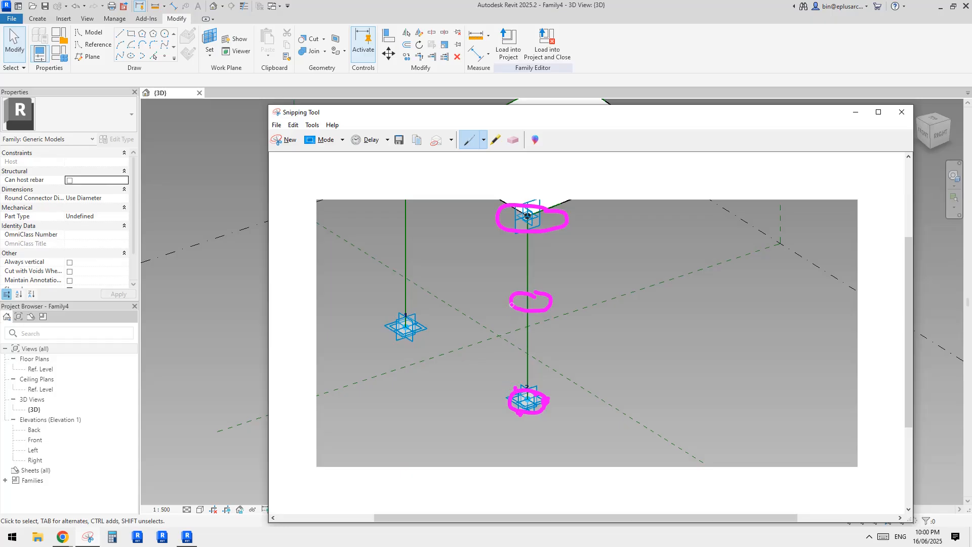
pyautogui.click(544, 300)
pyautogui.click(513, 206)
pyautogui.click(510, 224)
pyautogui.moveTo(509, 229); pyautogui.dragTo(519, 405)
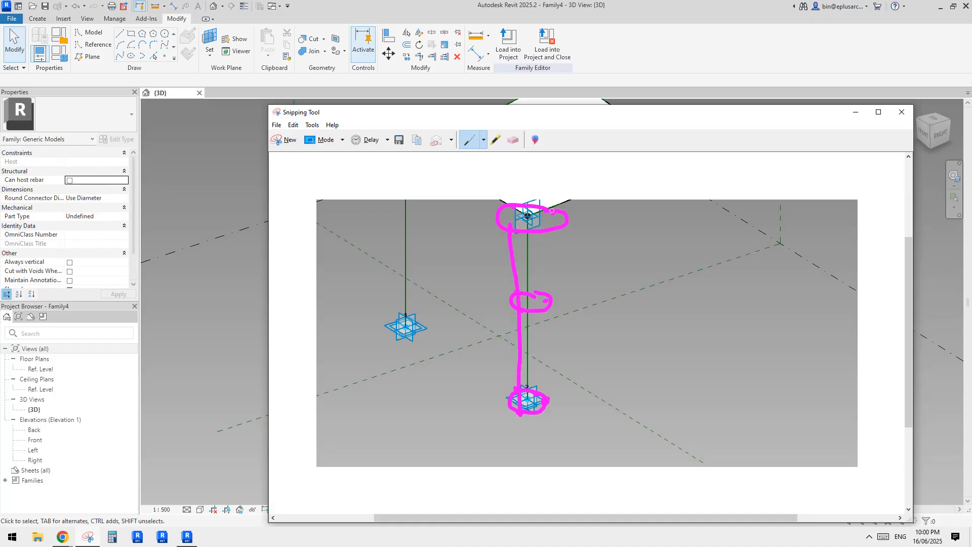
pyautogui.moveTo(559, 214); pyautogui.dragTo(549, 406)
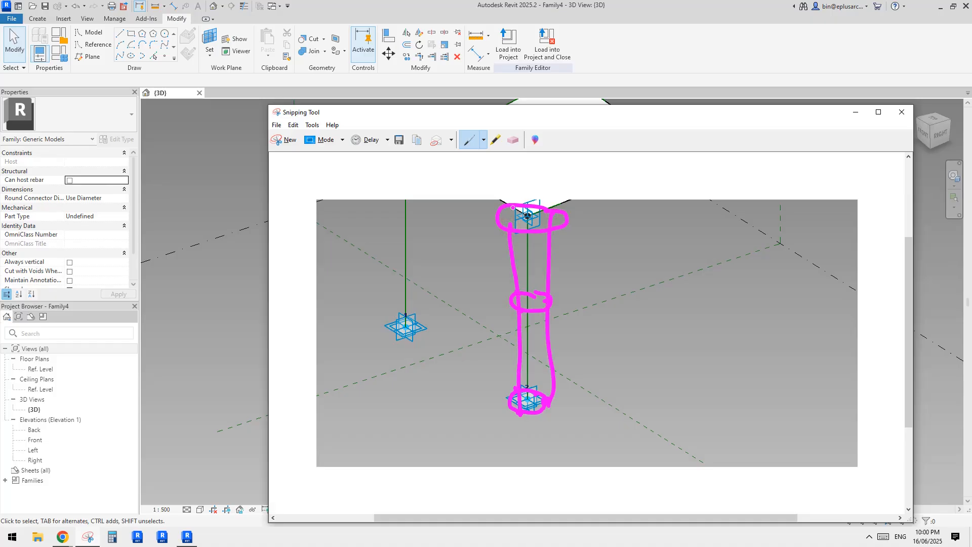
pyautogui.moveTo(512, 205); pyautogui.dragTo(522, 386)
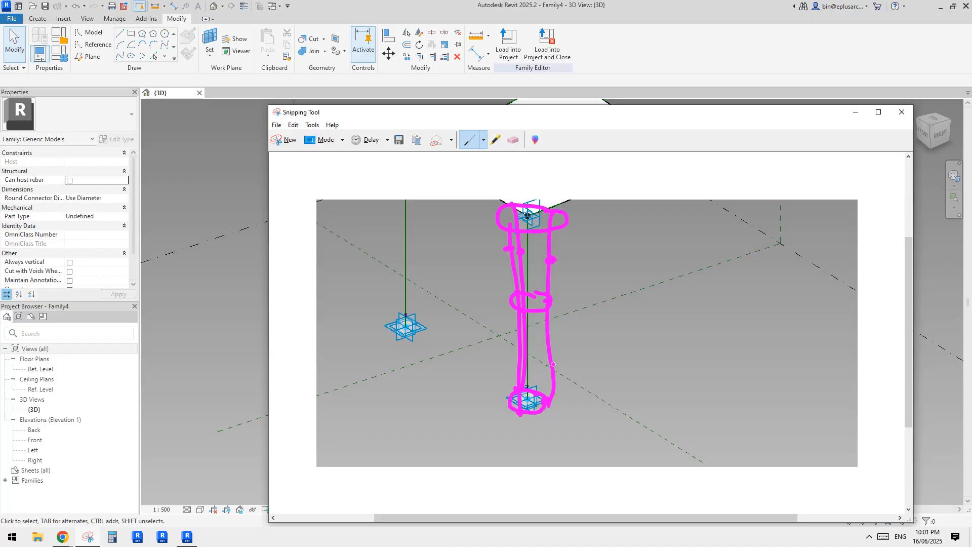
# Step: Mark division points along the sketched chords and draw zigzag web members between them up the column
pyautogui.click(548, 340)
pyautogui.click(549, 372)
pyautogui.click(548, 329)
pyautogui.click(552, 274)
pyautogui.click(552, 276)
pyautogui.moveTo(525, 371); pyautogui.dragTo(551, 335)
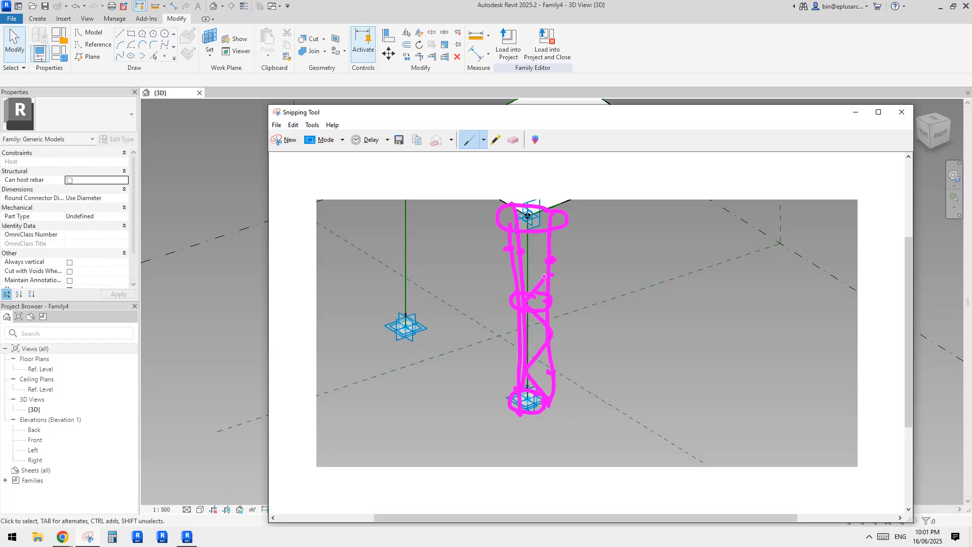
pyautogui.moveTo(544, 276)
pyautogui.mouseDown()
pyautogui.moveTo(521, 249)
pyautogui.moveTo(551, 231)
pyautogui.mouseUp()
# Step: Switch back to Revit and create a new family from the Metric Generic Model Adaptive template
pyautogui.click(208, 350)
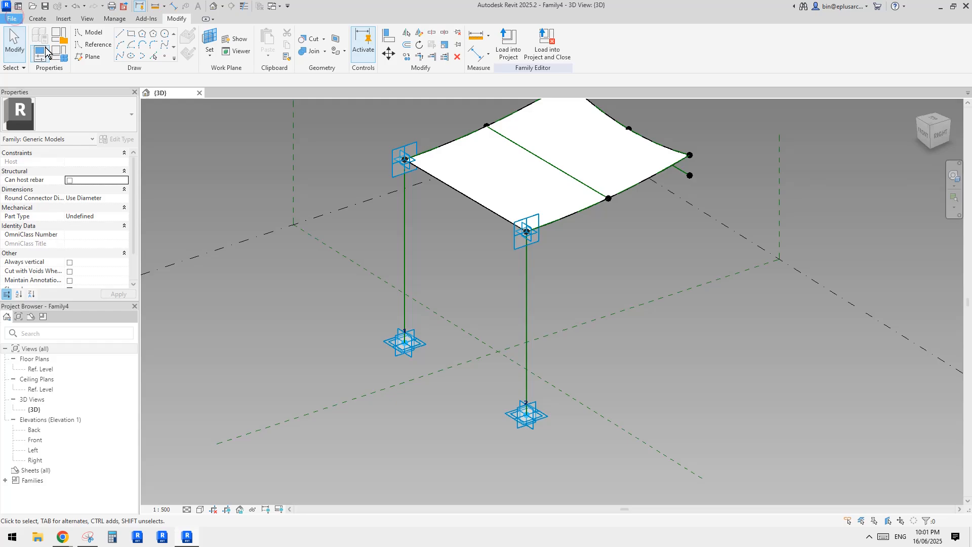
pyautogui.click(11, 18)
pyautogui.click(62, 58)
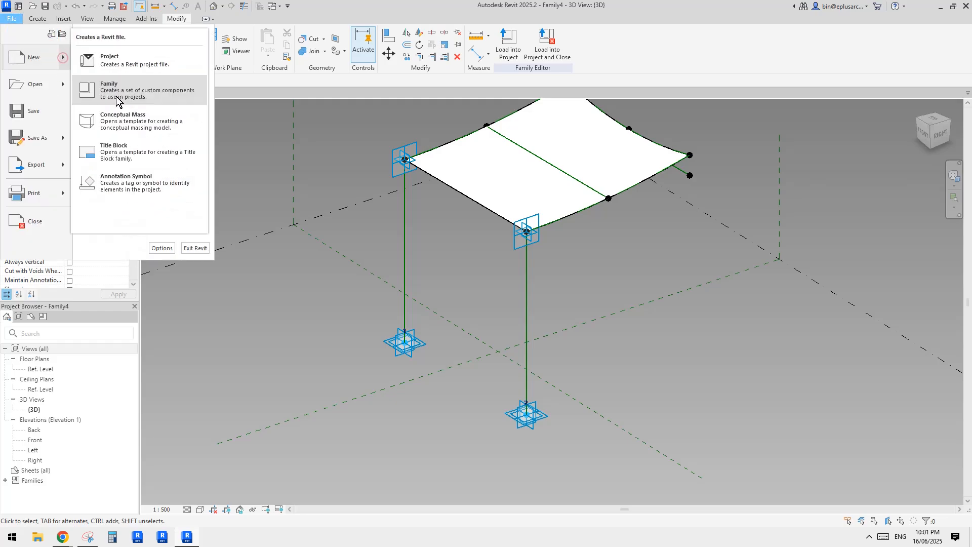
pyautogui.click(129, 91)
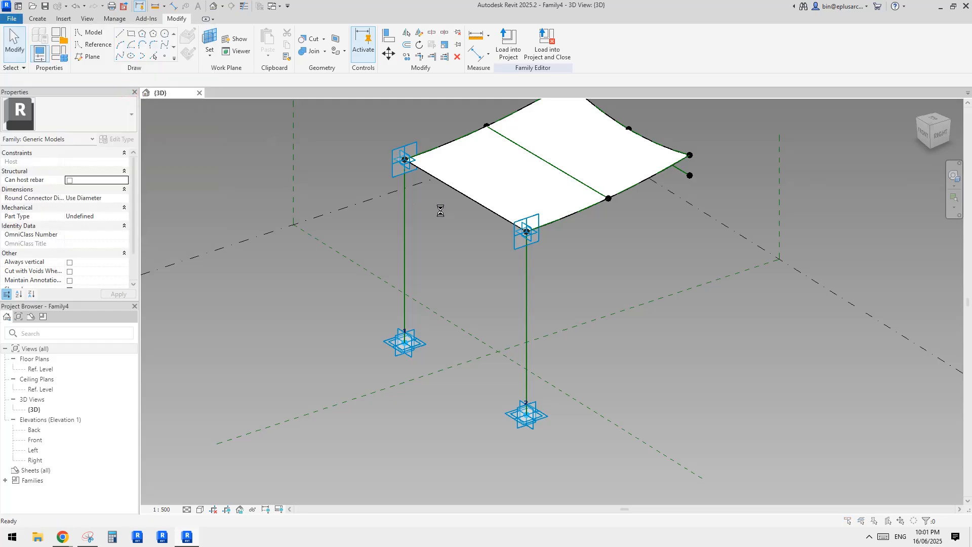
pyautogui.click(600, 248)
pyautogui.click(600, 263)
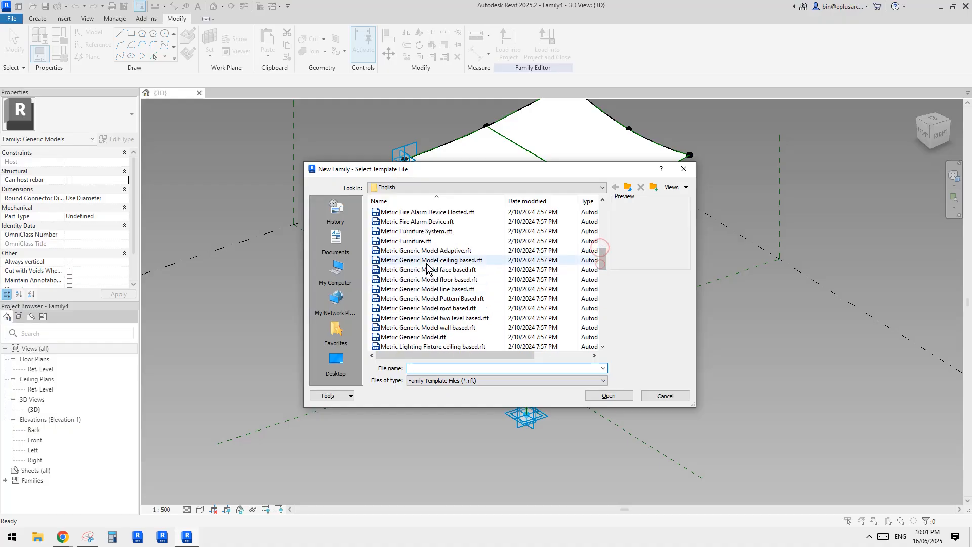
pyautogui.doubleClick(445, 251)
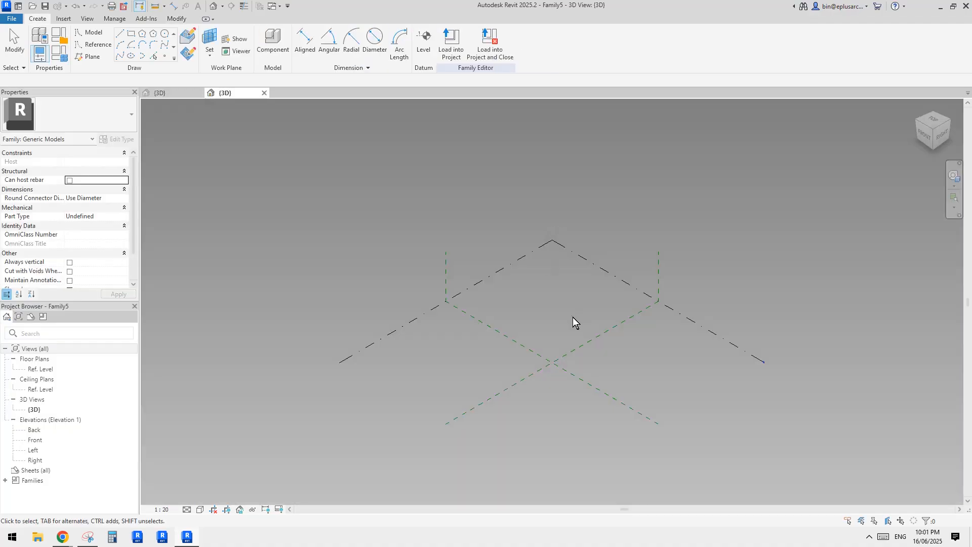
# Step: Place a reference point on the Ref. Level of the new family, near the crossing of the reference planes
pyautogui.press('l')
pyautogui.press('i')
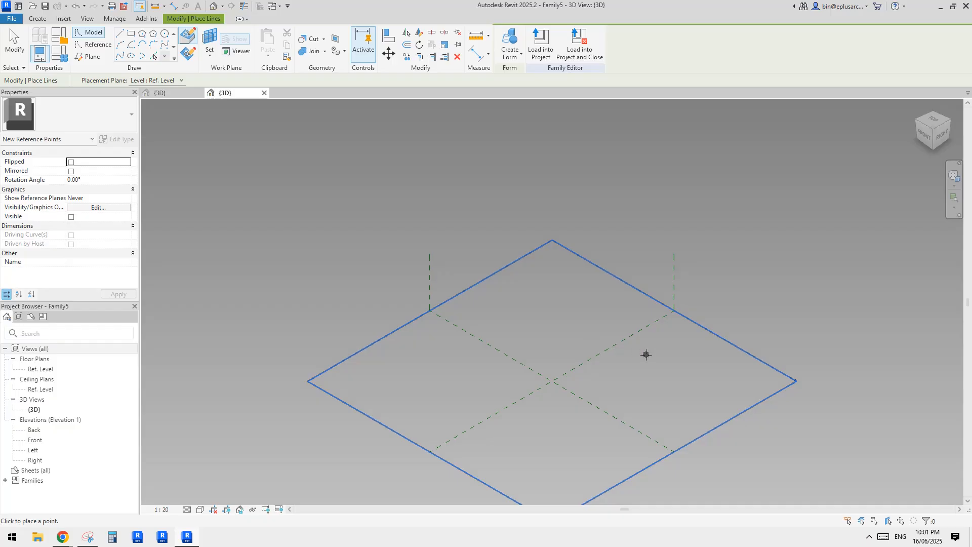
pyautogui.click(478, 384)
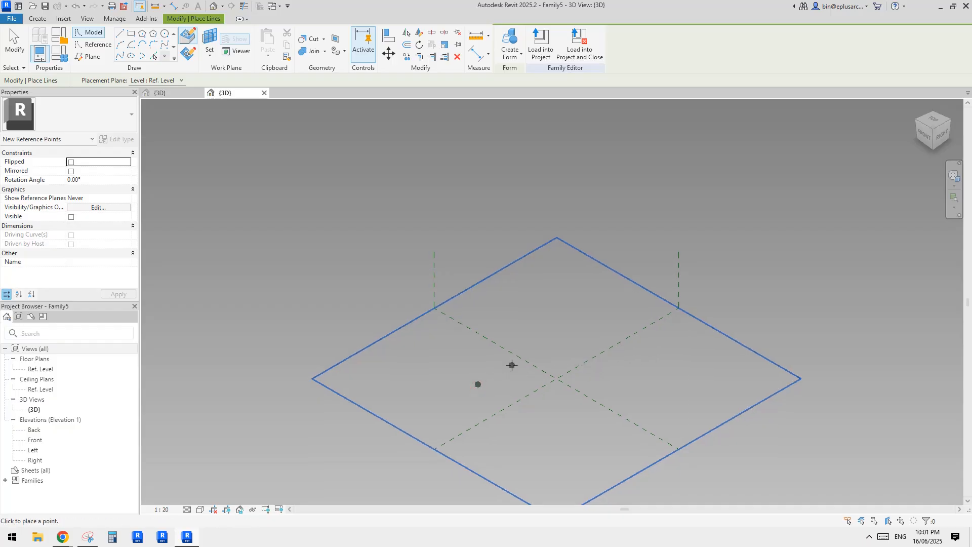
# Step: Examine the canopy family from several angles and the column truss sketch, and return to the new family
pyautogui.click(176, 95)
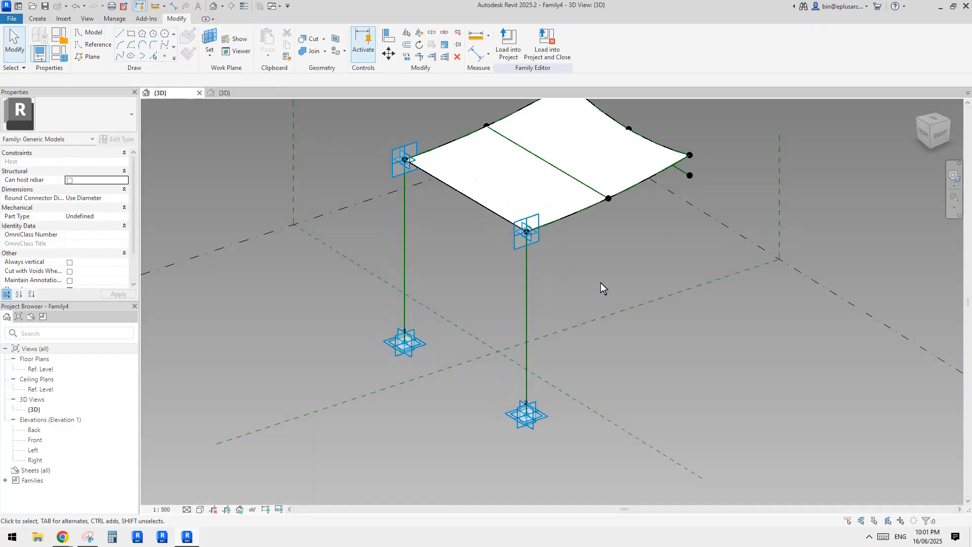
pyautogui.press('Tab')
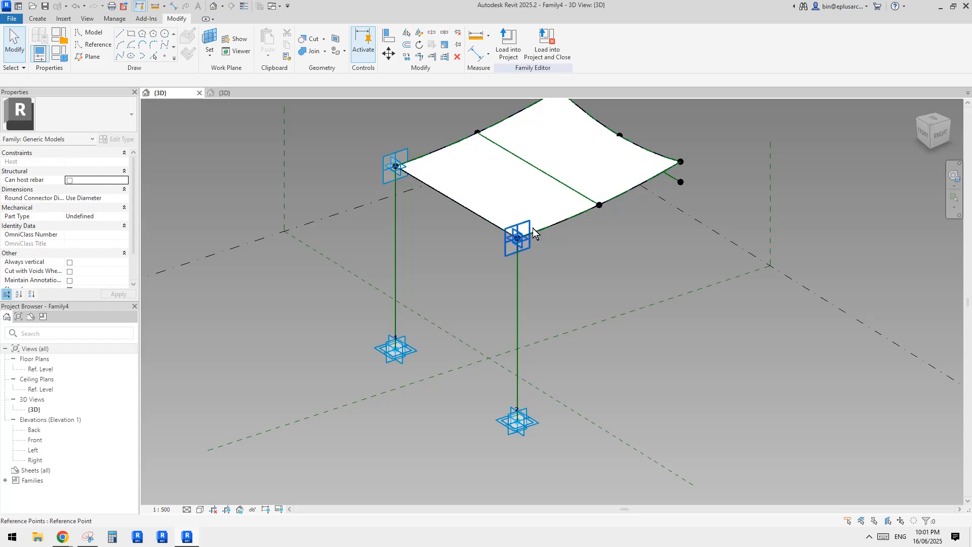
pyautogui.keyDown('shift'); pyautogui.moveTo(652, 281); pyautogui.dragTo(607, 192, button='middle'); pyautogui.keyUp('shift')
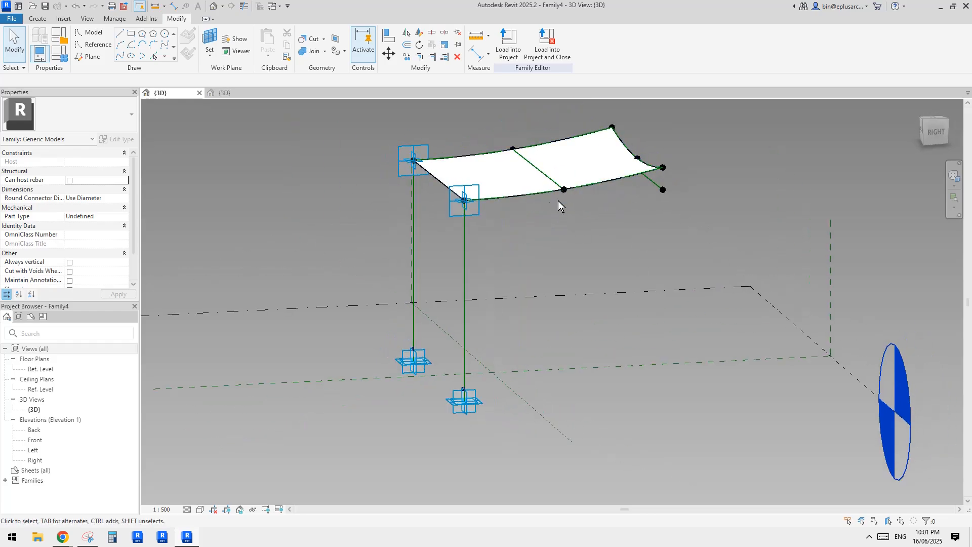
pyautogui.keyDown('shift'); pyautogui.moveTo(558, 200); pyautogui.dragTo(552, 306, button='middle'); pyautogui.keyUp('shift')
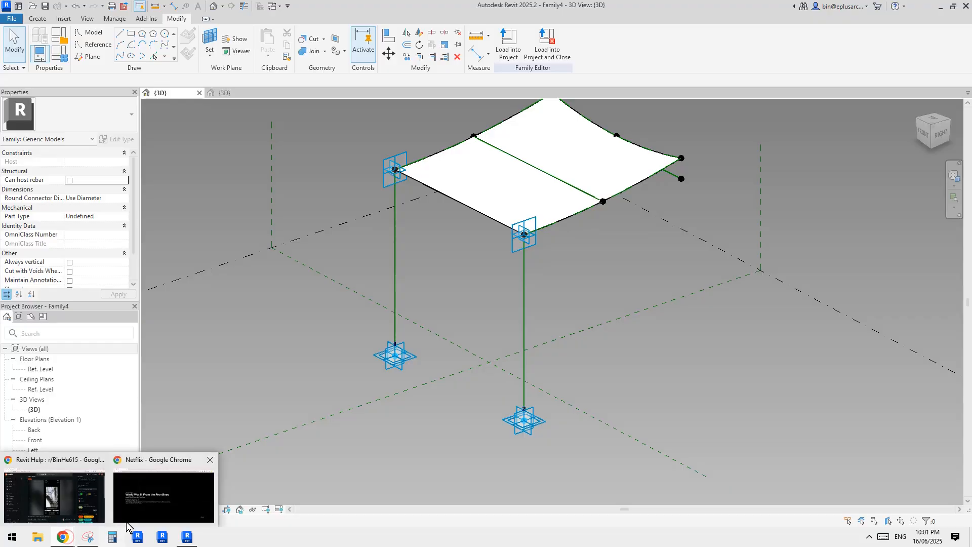
pyautogui.click(99, 537)
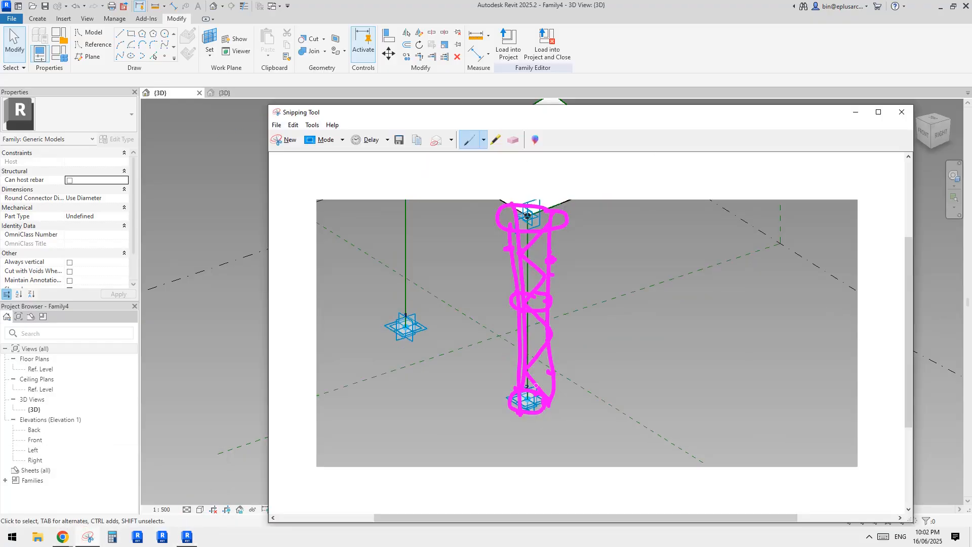
pyautogui.click(236, 330)
pyautogui.click(224, 93)
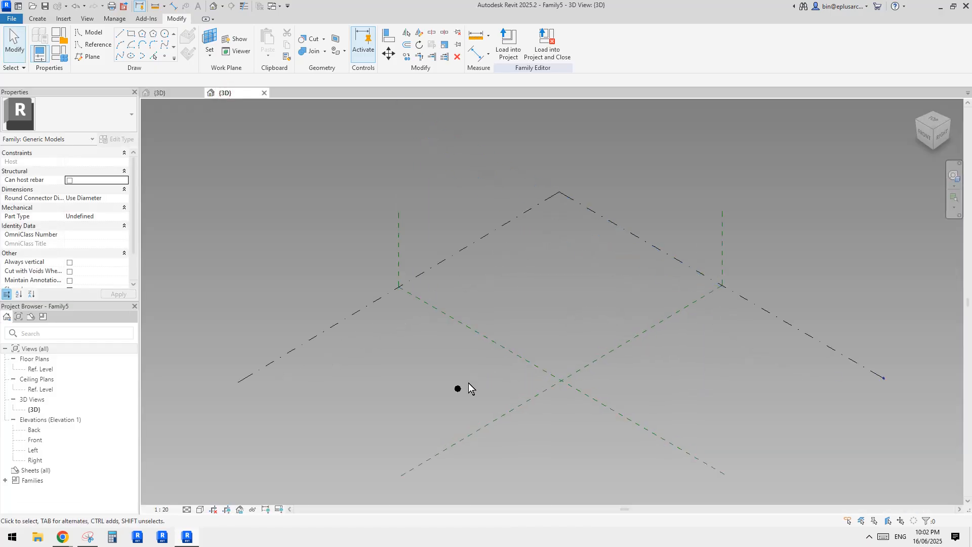
# Step: Place two more reference points in a row with the first and make all three points adaptive
pyautogui.click(165, 56)
pyautogui.click(505, 372)
pyautogui.click(556, 342)
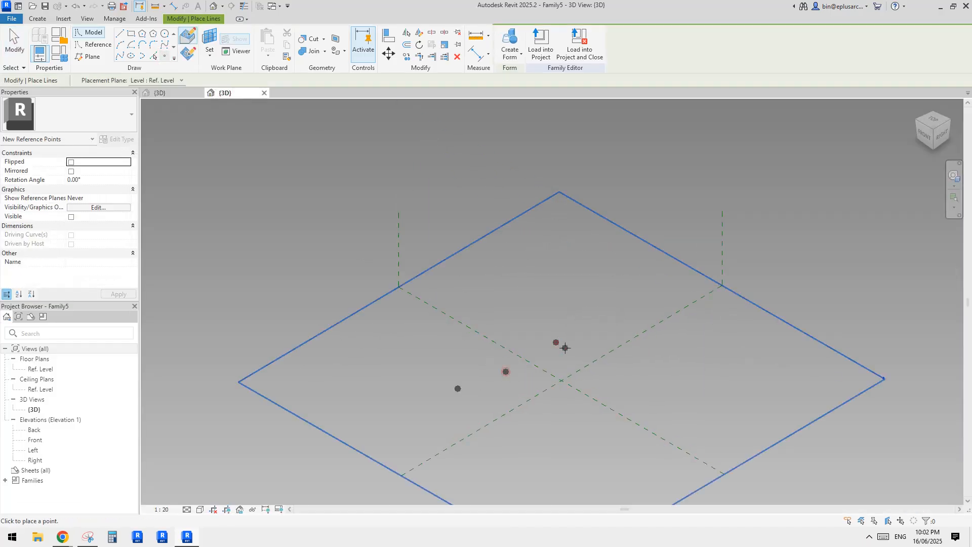
pyautogui.press('Escape')
pyautogui.moveTo(378, 315); pyautogui.dragTo(616, 403)
pyautogui.scroll(3, 567, 375)
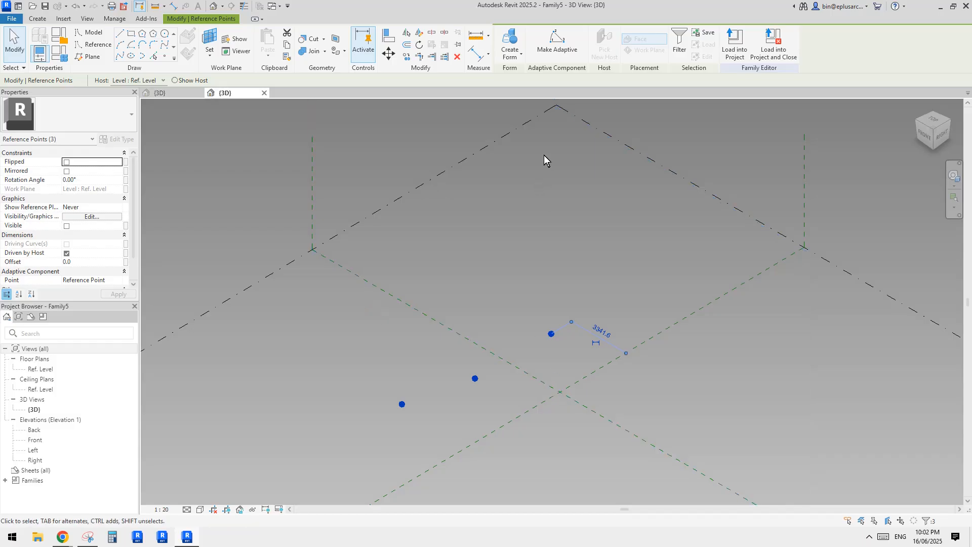
pyautogui.click(557, 46)
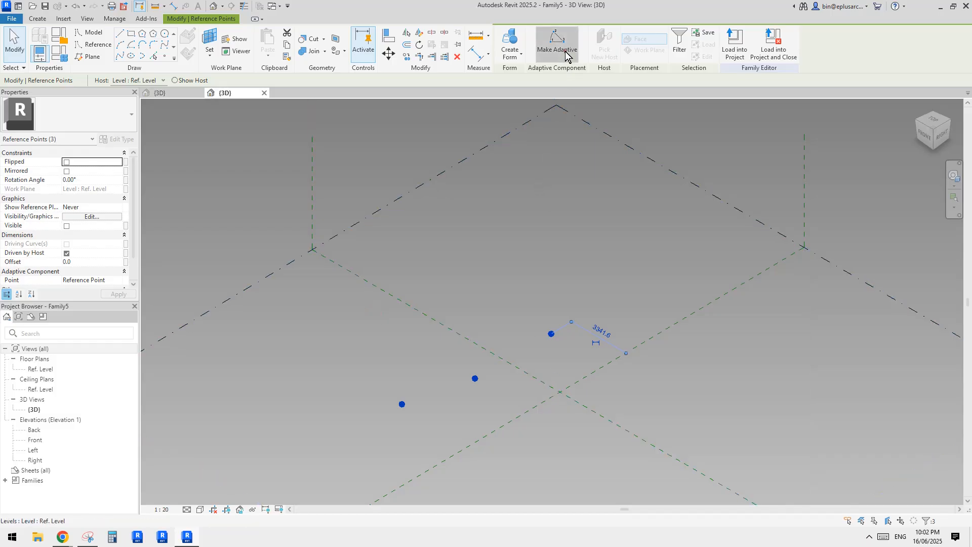
# Step: Connect the three adaptive points with a spline through points and turn it into a reference line
pyautogui.click(120, 56)
pyautogui.moveTo(477, 245); pyautogui.dragTo(492, 228, button='middle')
pyautogui.click(71, 235)
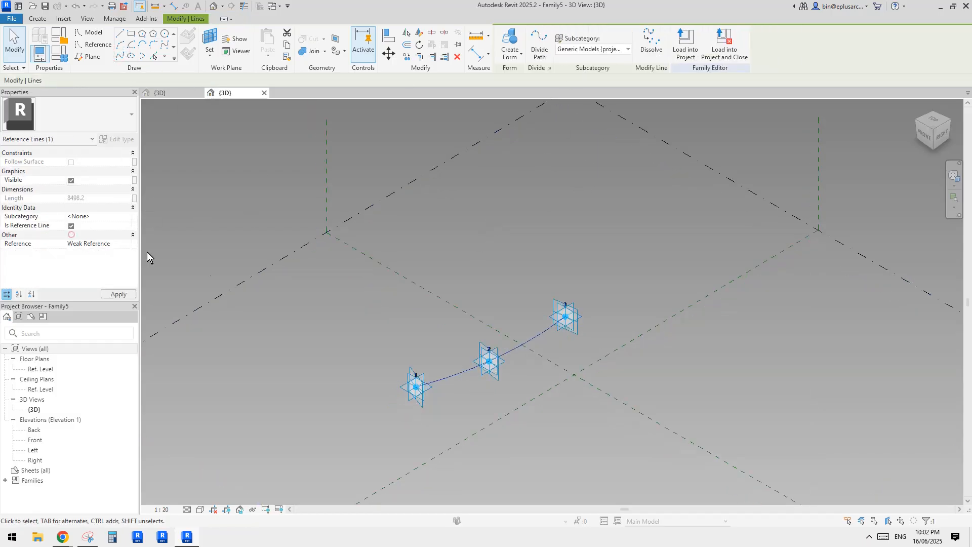
pyautogui.scroll(3, 493, 352)
pyautogui.moveTo(492, 350); pyautogui.dragTo(322, 185, button='middle')
pyautogui.scroll(1, 544, 296)
pyautogui.click(544, 295)
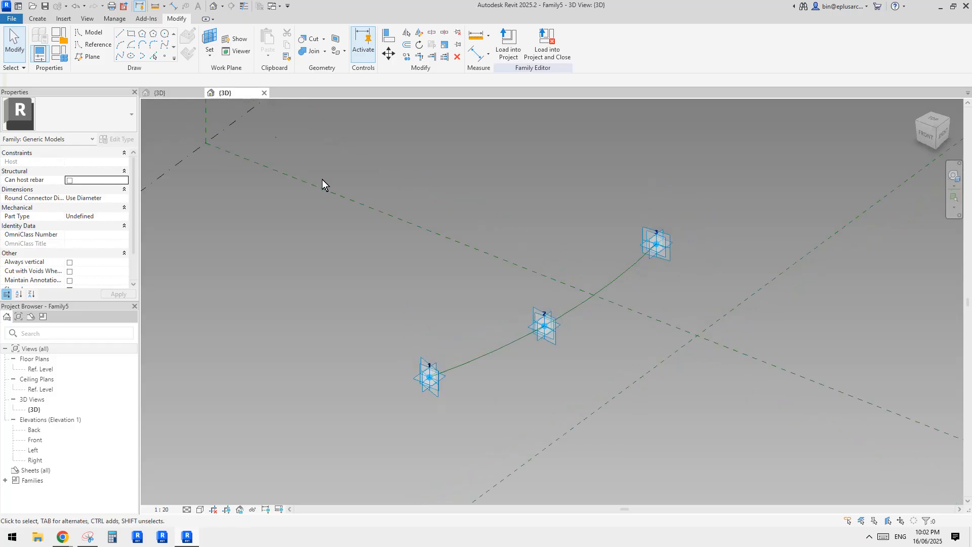
# Step: Place a hosted reference point on the curved reference line between adaptive points 1 and 2
pyautogui.click(165, 56)
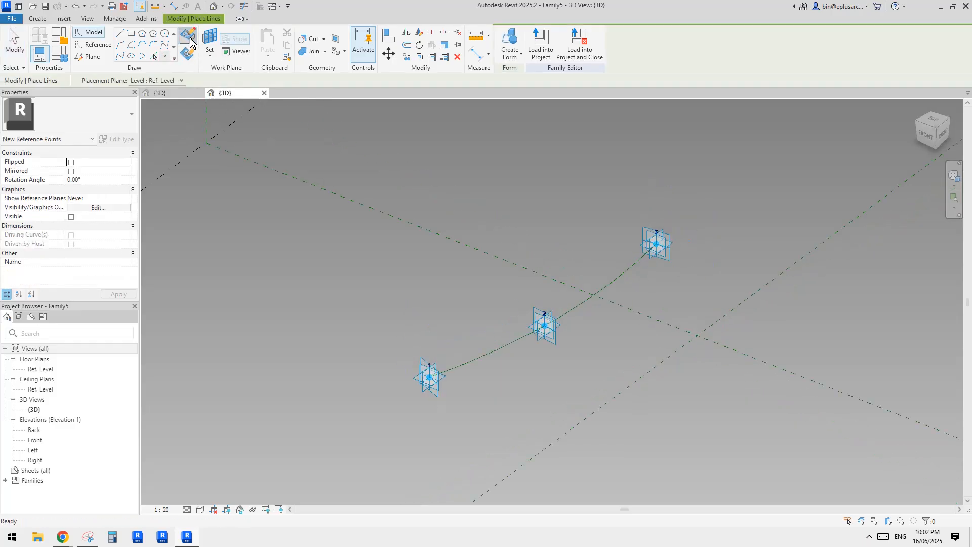
pyautogui.click(489, 353)
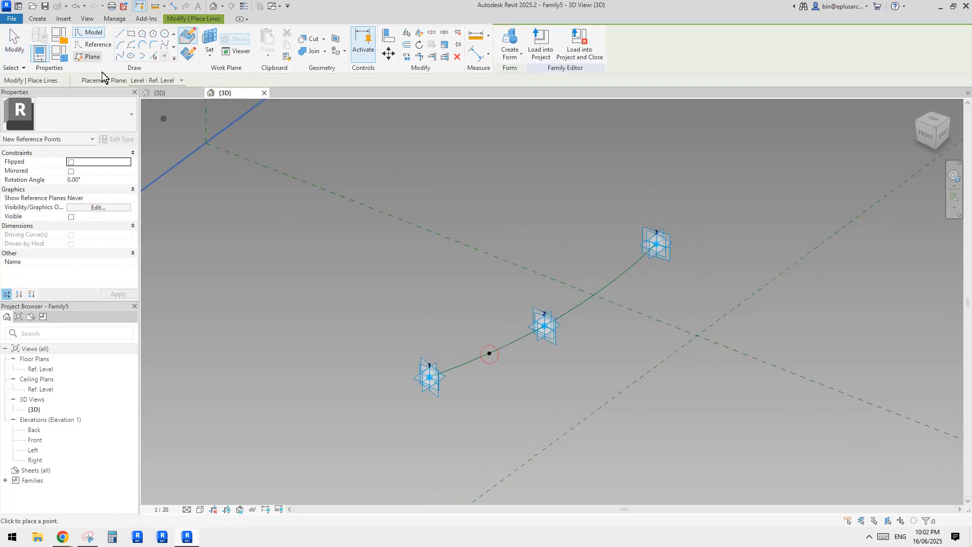
# Step: Draw a reference circle of about 700 mm radius centred on the hosted point, on that point's plane perpendicular to the curve
pyautogui.click(91, 45)
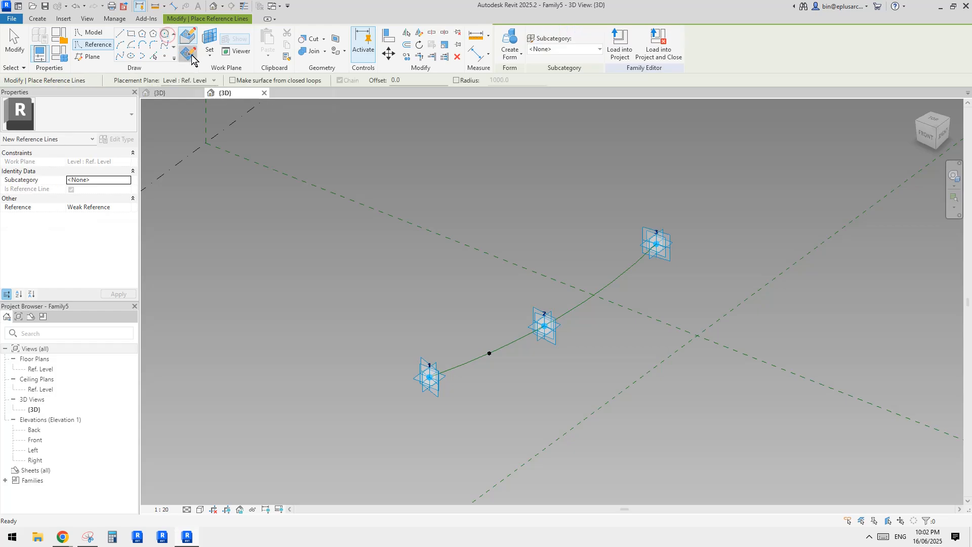
pyautogui.press('Escape')
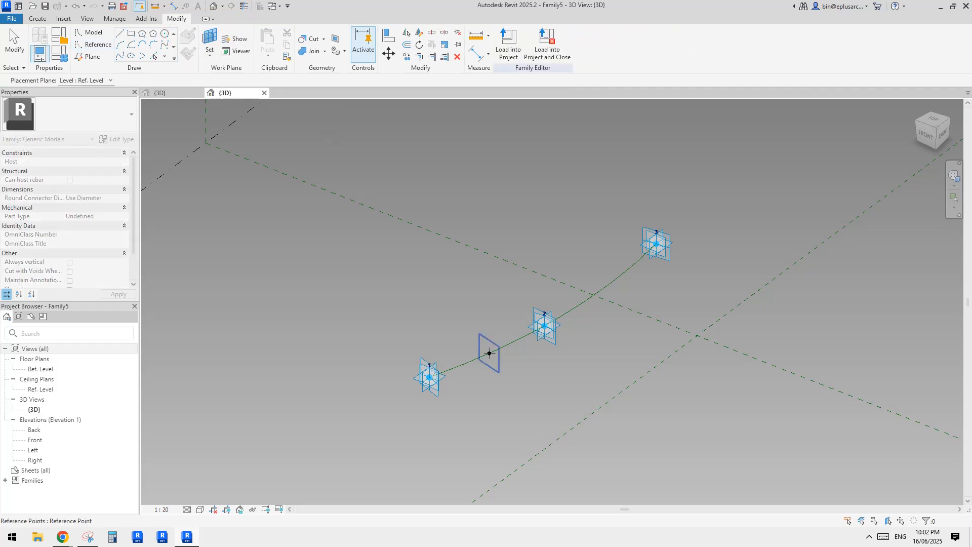
pyautogui.click(489, 353)
pyautogui.click(490, 353)
pyautogui.click(495, 334)
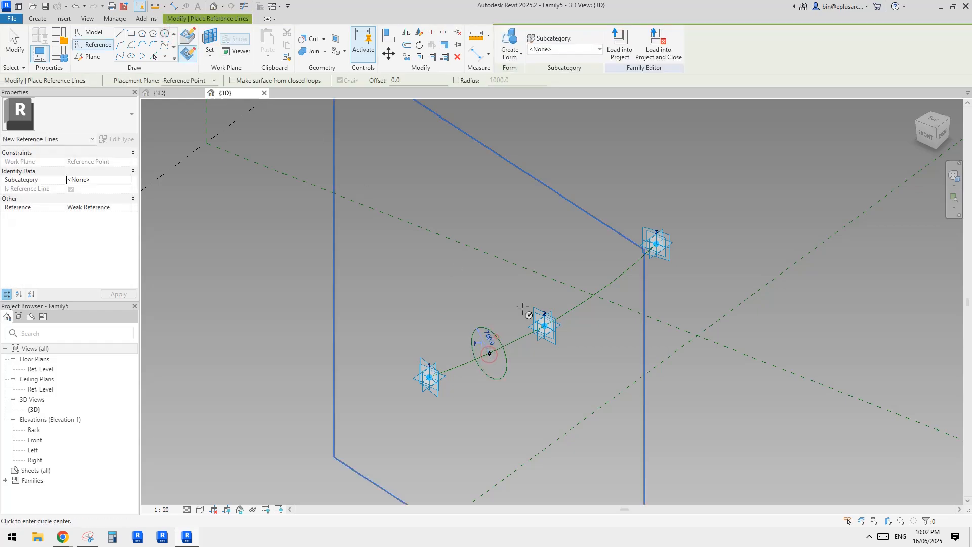
pyautogui.moveTo(505, 300); pyautogui.dragTo(507, 304, button='middle')
# Step: Set the view scale to 1:200
pyautogui.press('d')
pyautogui.press('i')
pyautogui.scroll(3, 506, 355)
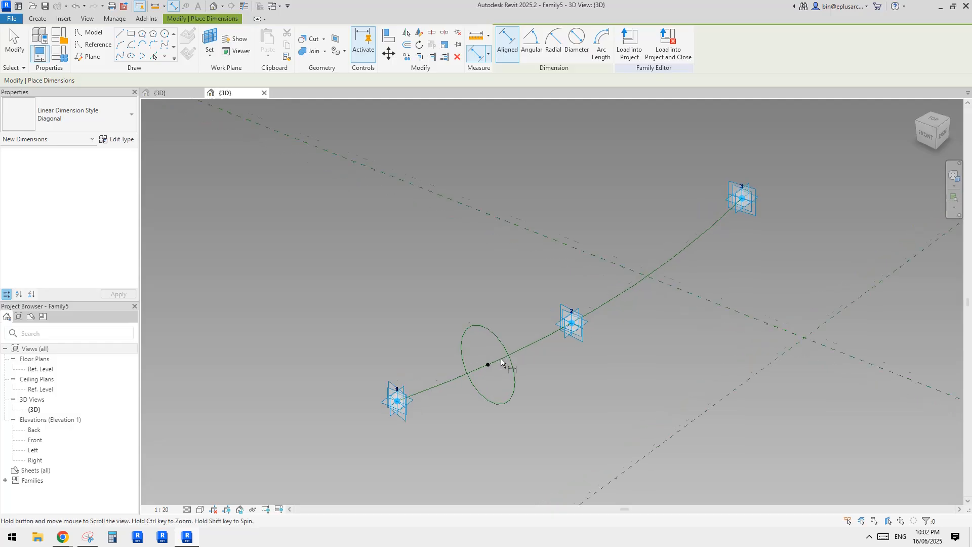
pyautogui.moveTo(500, 357); pyautogui.dragTo(506, 345, button='middle')
pyautogui.press('Escape')
pyautogui.scroll(3, 517, 361)
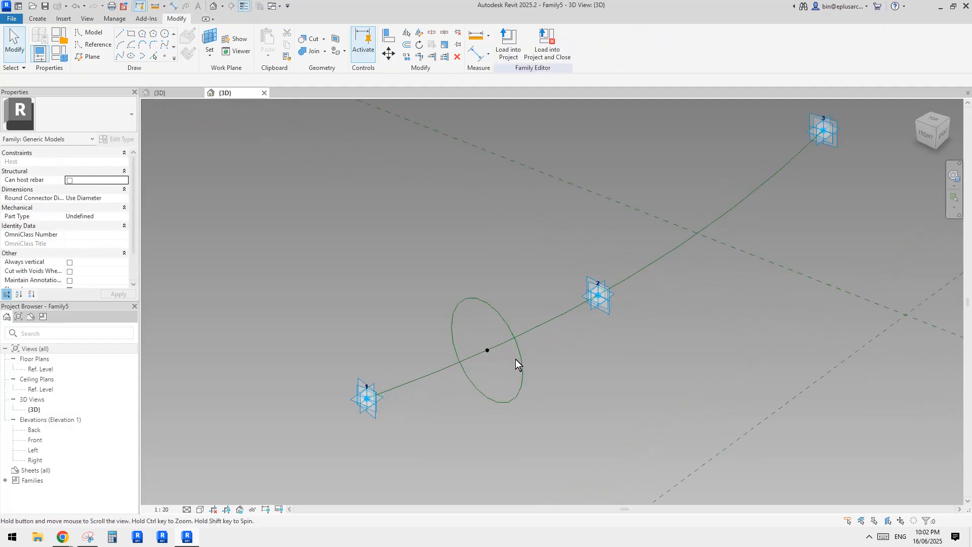
pyautogui.click(161, 509)
pyautogui.click(198, 452)
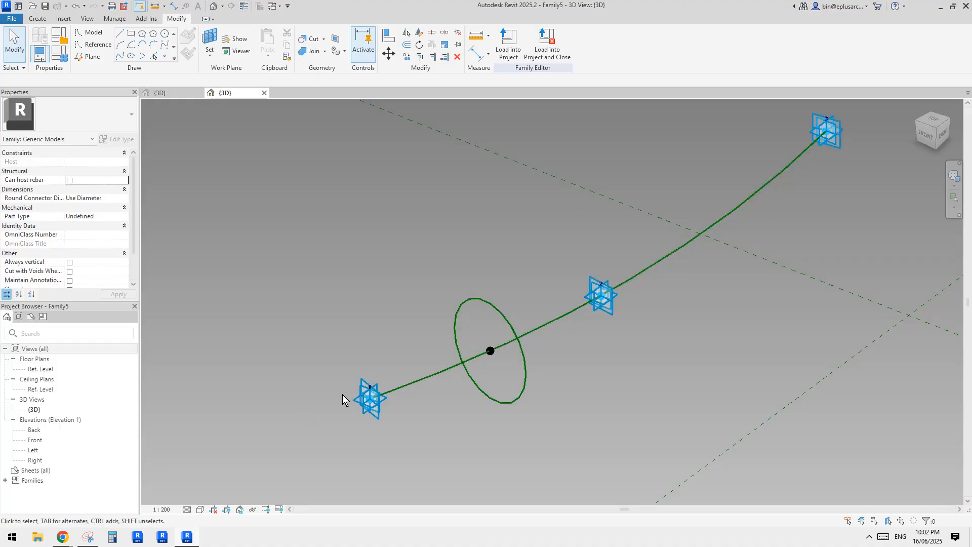
# Step: Add a diameter dimension to the reference circle
pyautogui.click(498, 308)
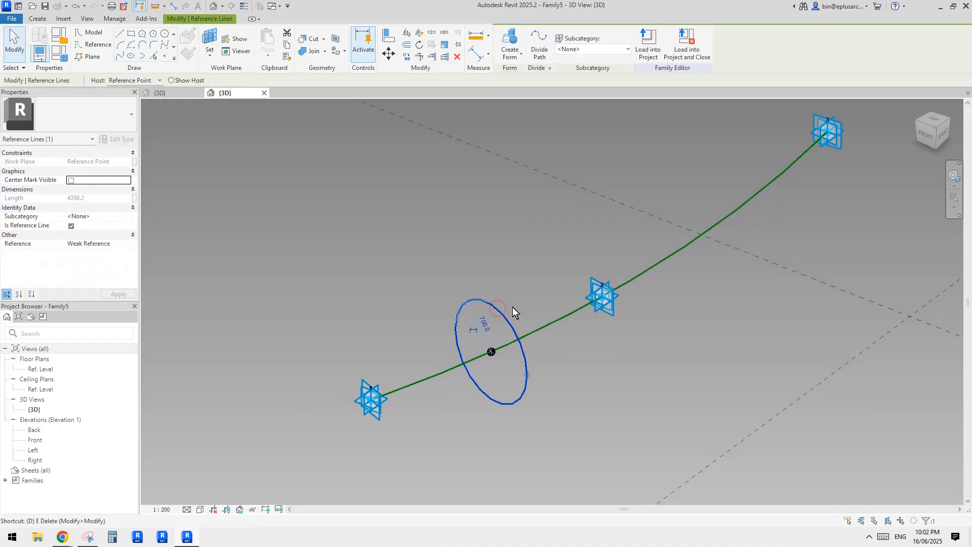
pyautogui.press('d')
pyautogui.press('i')
pyautogui.click(575, 45)
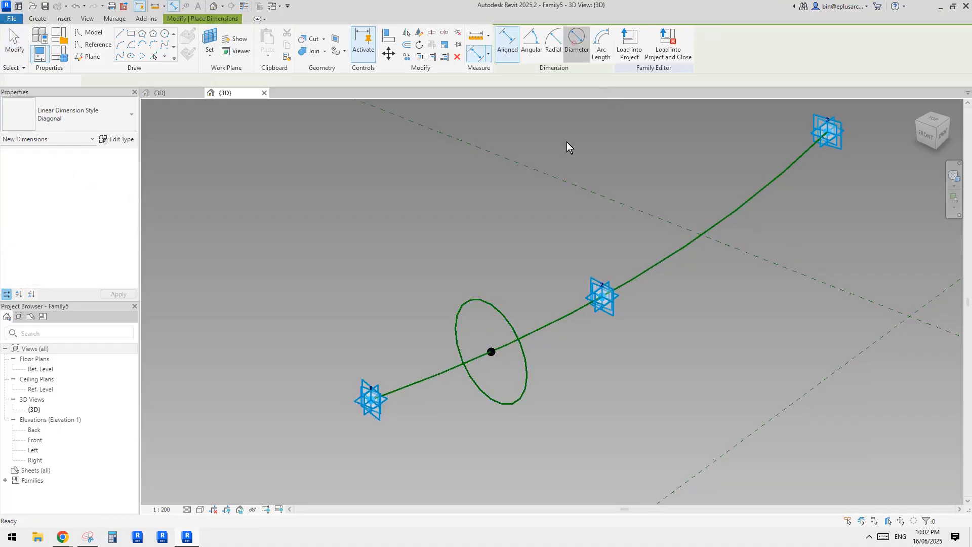
pyautogui.click(513, 290)
pyautogui.press('Escape')
# Step: Set the reference circle's diameter to 300 mm
pyautogui.click(524, 358)
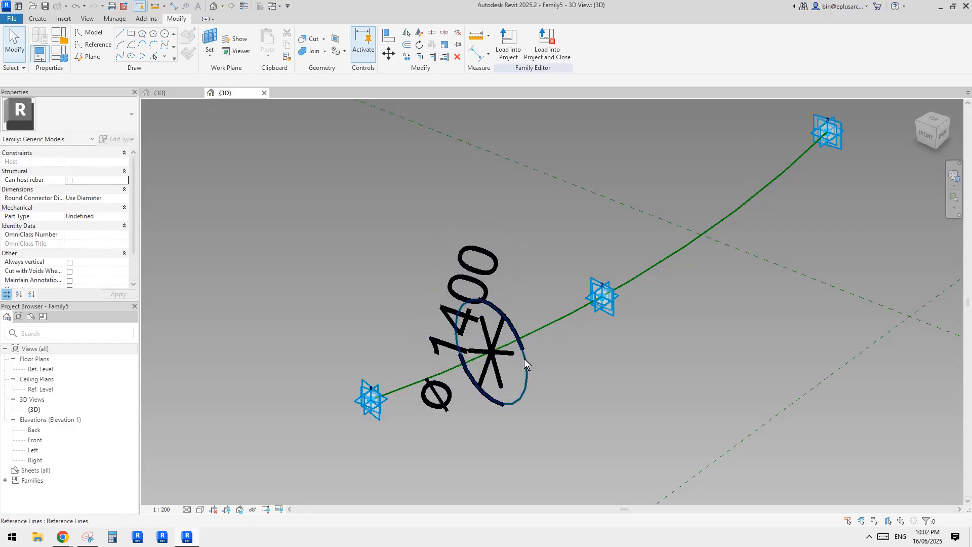
pyautogui.click(472, 333)
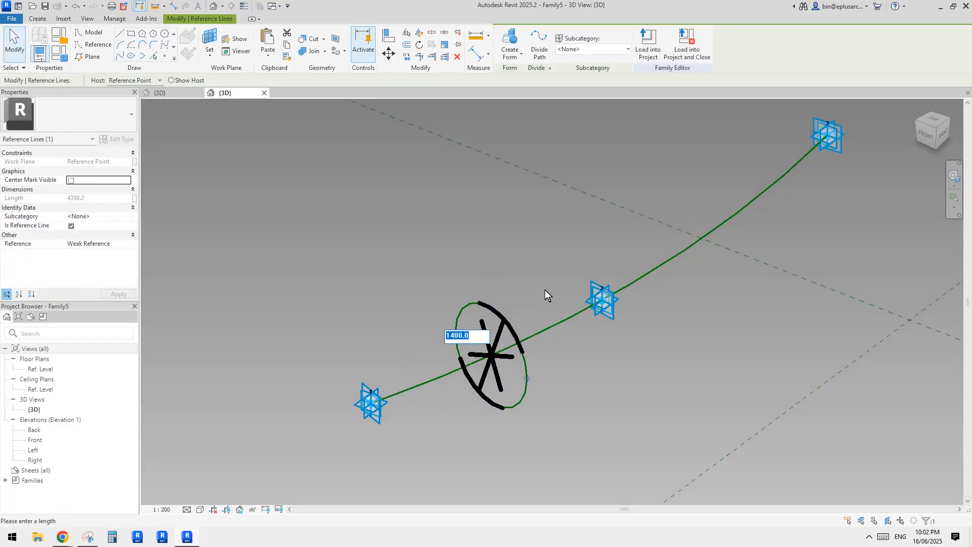
pyautogui.write('300')
pyautogui.click(548, 267)
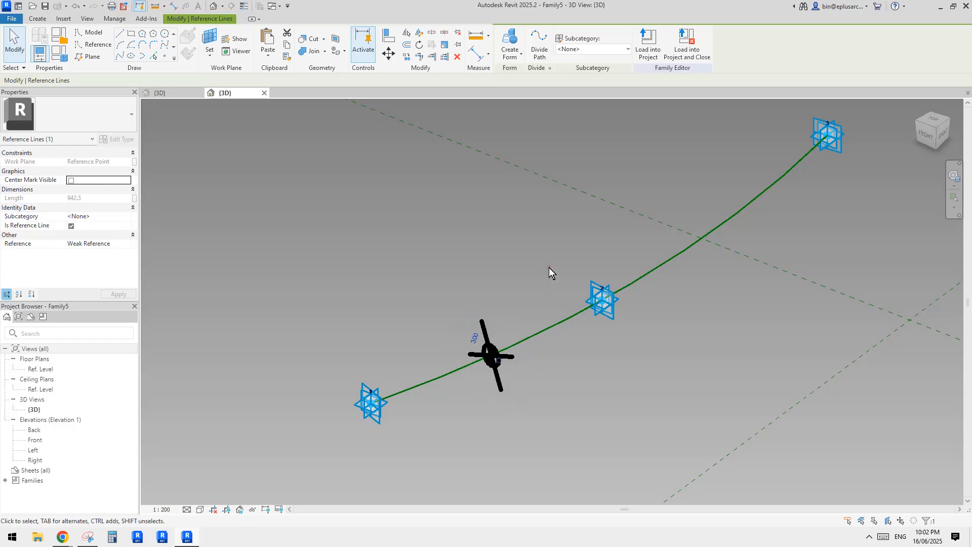
# Step: Reduce the size of the dimension text by setting the view scale to 1:50
pyautogui.scroll(3, 502, 357)
pyautogui.scroll(-3, 489, 353)
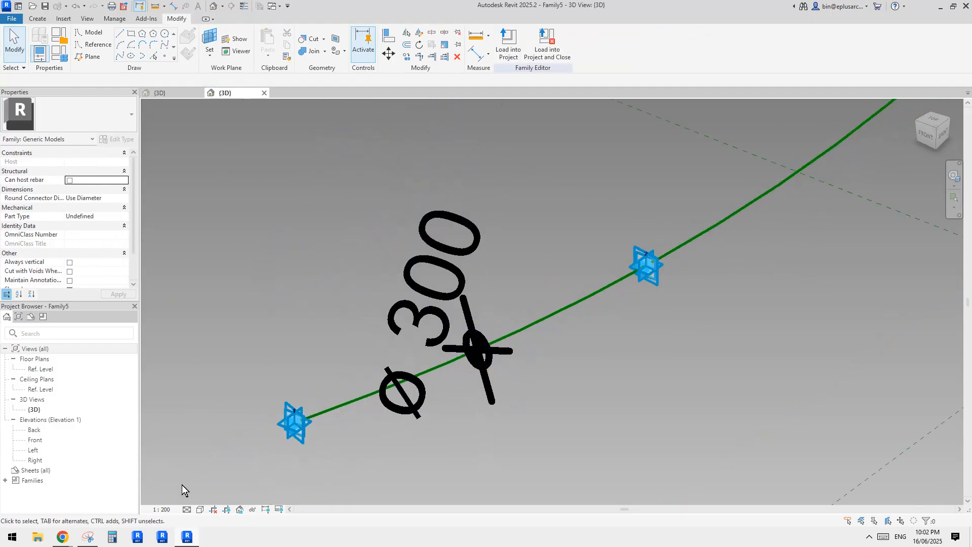
pyautogui.click(165, 509)
pyautogui.click(175, 441)
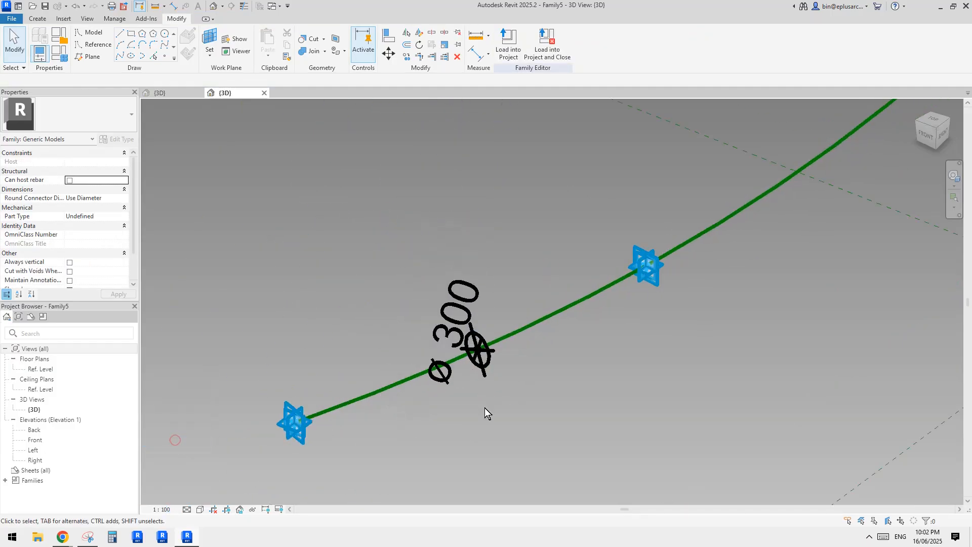
pyautogui.click(162, 509)
pyautogui.click(172, 431)
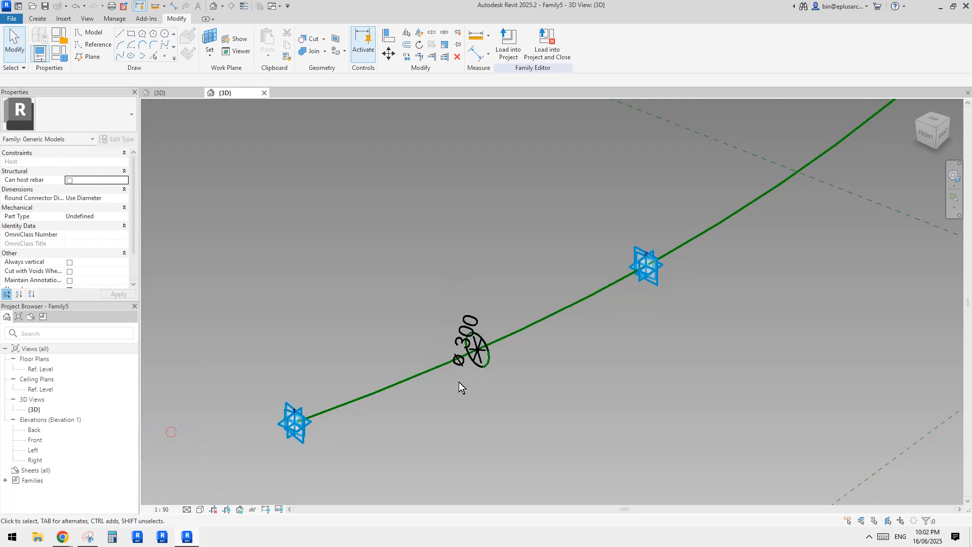
# Step: Label the circle's diameter dimension with a new instance family parameter named d1
pyautogui.scroll(3, 484, 365)
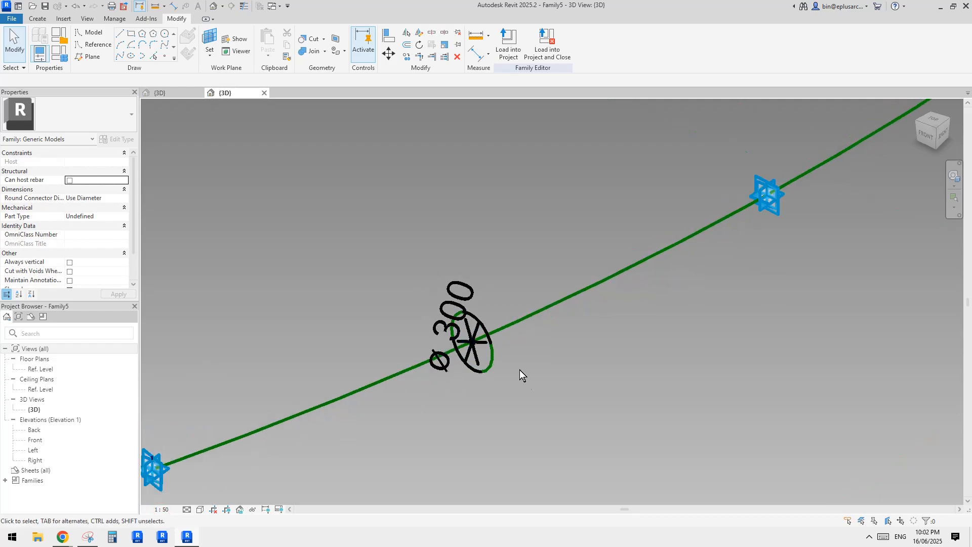
pyautogui.click(487, 357)
pyautogui.scroll(-2, 491, 359)
pyautogui.scroll(-1, 491, 360)
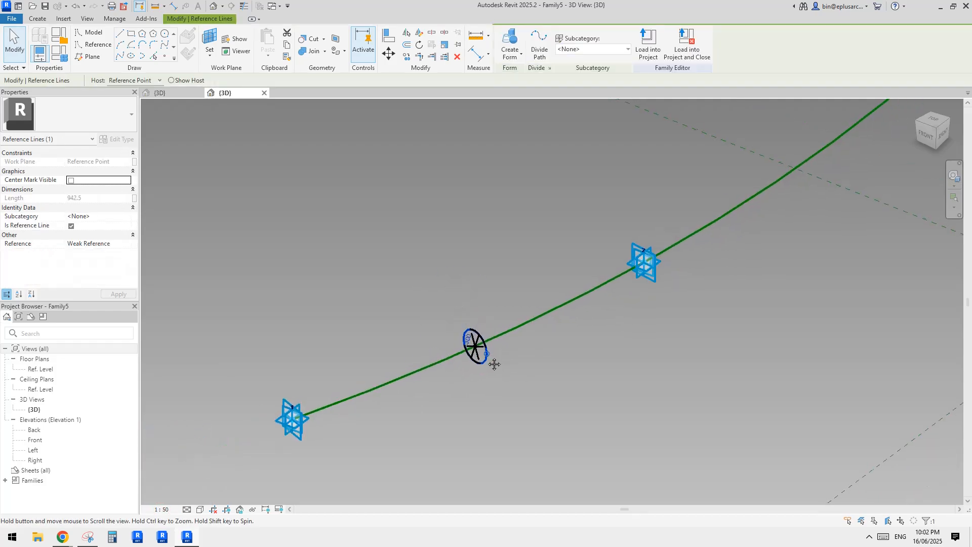
pyautogui.press('Escape')
pyautogui.scroll(3, 482, 350)
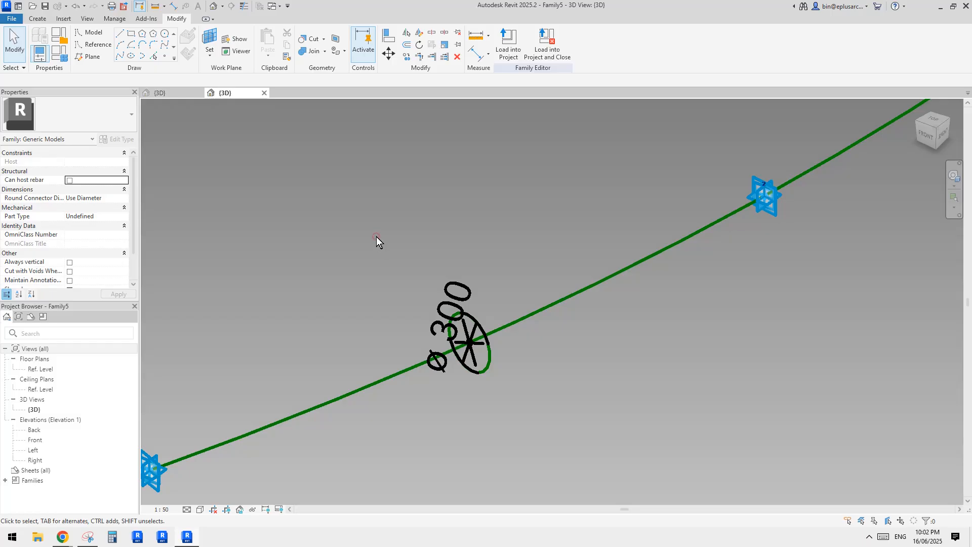
pyautogui.click(461, 292)
pyautogui.click(603, 43)
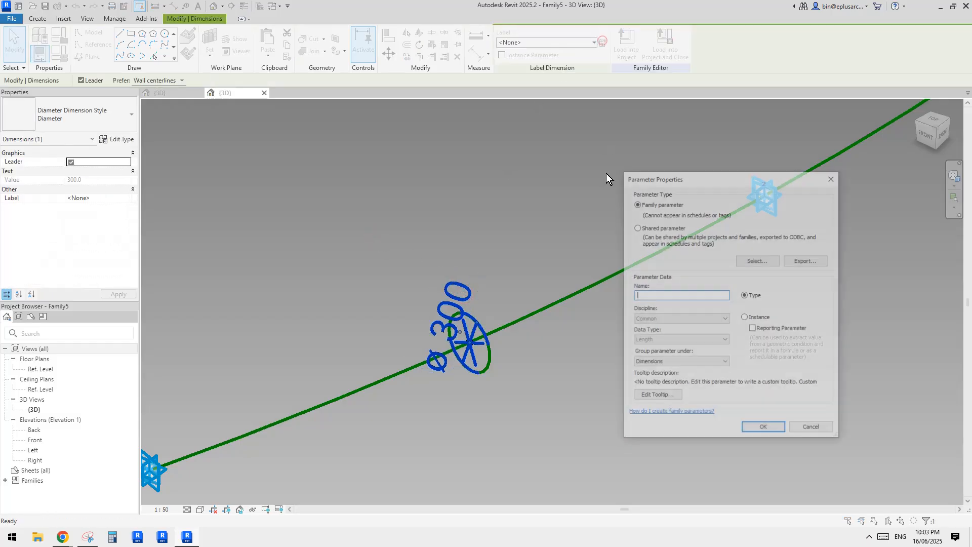
pyautogui.write('d1')
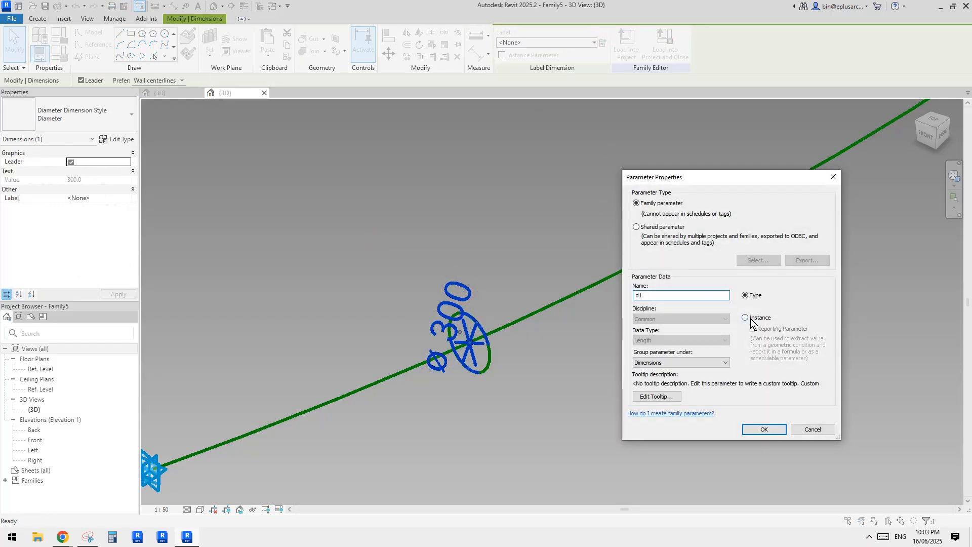
pyautogui.click(745, 318)
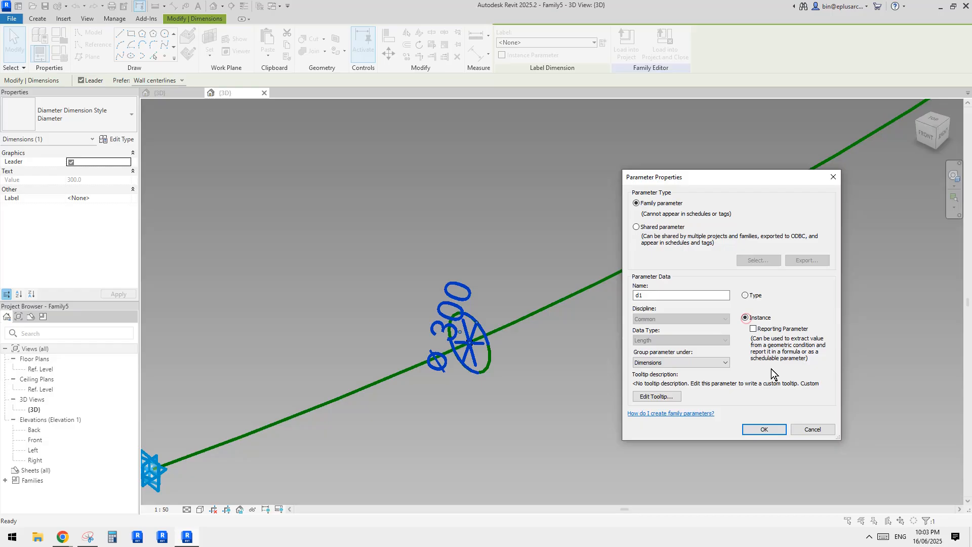
pyautogui.click(768, 427)
pyautogui.scroll(-3, 568, 392)
pyautogui.moveTo(568, 392); pyautogui.dragTo(504, 379, button='middle')
pyautogui.click(564, 390)
# Step: Copy the hosted point with its circle and d1 dimension to a free spot beside the curve
pyautogui.scroll(-2, 567, 390)
pyautogui.moveTo(444, 385); pyautogui.dragTo(433, 385, button='middle')
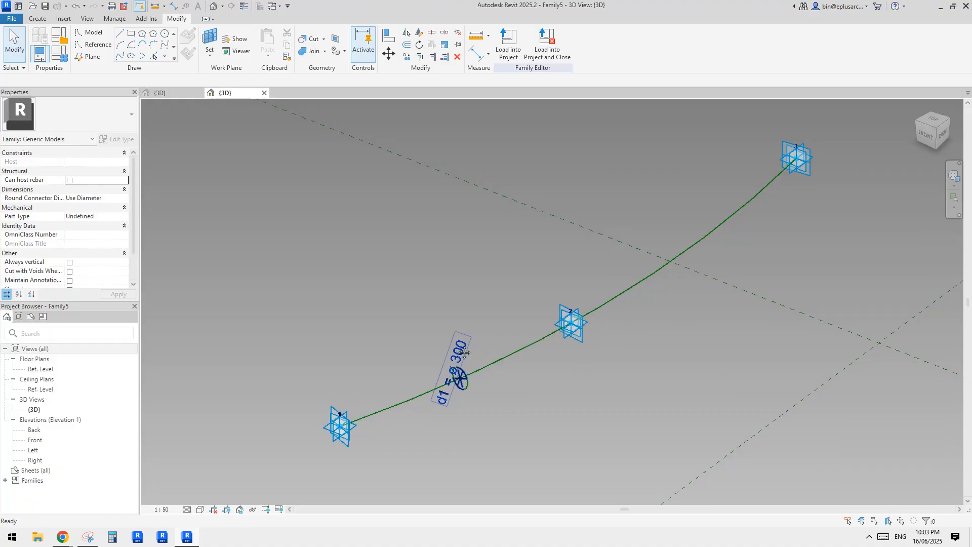
pyautogui.moveTo(387, 287); pyautogui.dragTo(485, 427)
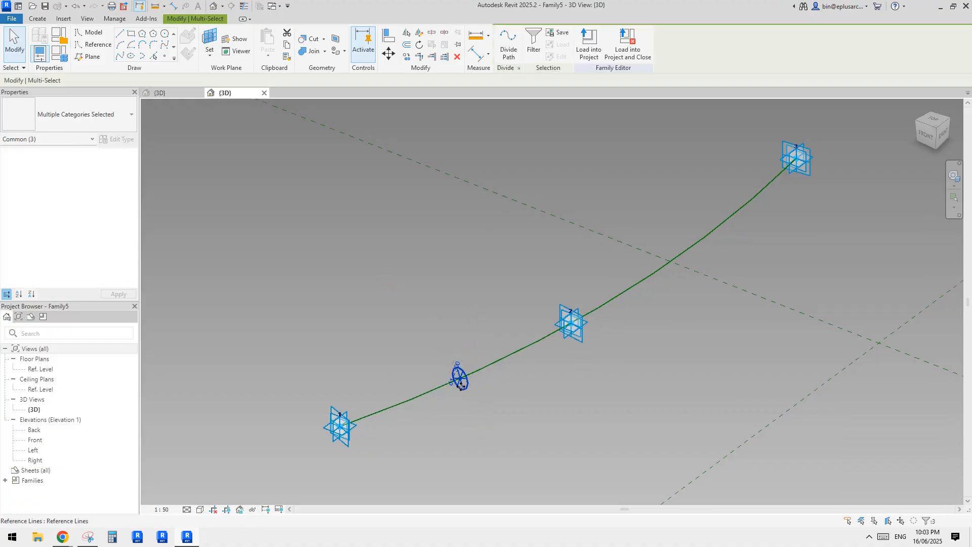
pyautogui.press('c')
pyautogui.press('o')
pyautogui.click(477, 383)
pyautogui.click(593, 394)
pyautogui.scroll(2, 522, 427)
pyautogui.press('Escape')
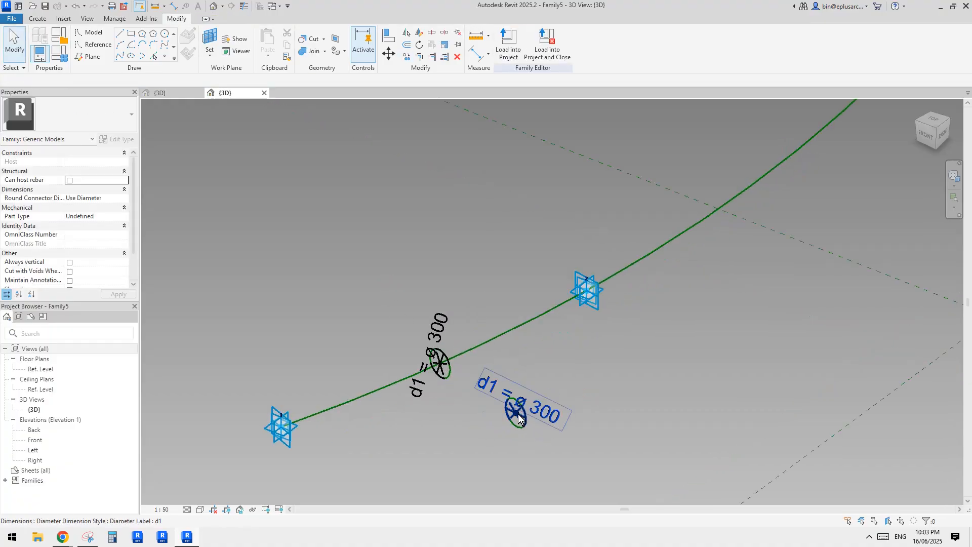
# Step: Rehost the copied circle's reference point onto the curved reference line, just before adaptive point 2
pyautogui.click(516, 413)
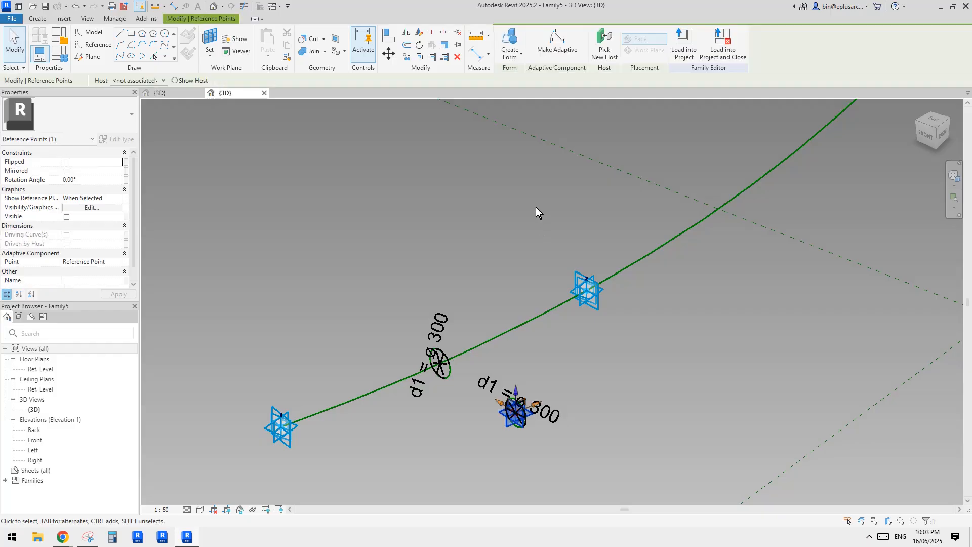
pyautogui.click(604, 48)
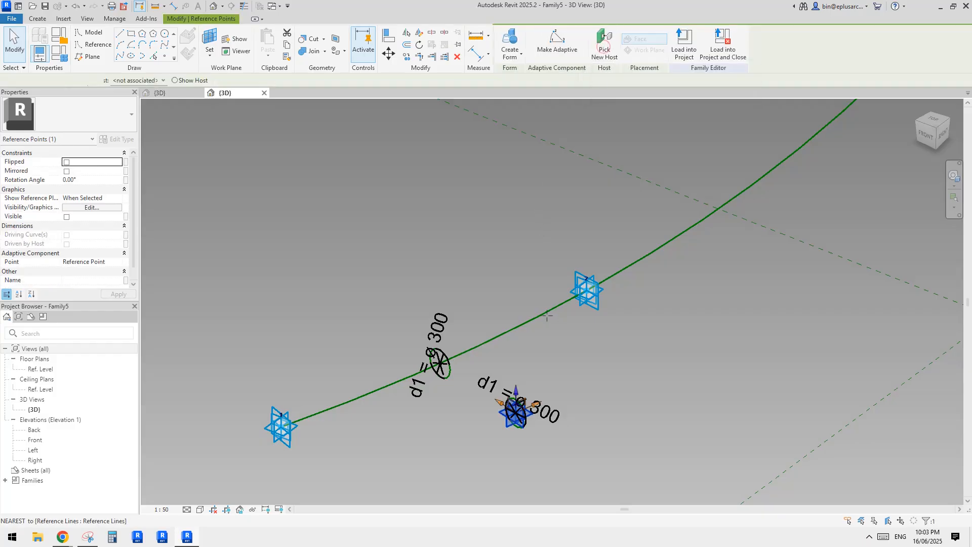
pyautogui.click(551, 314)
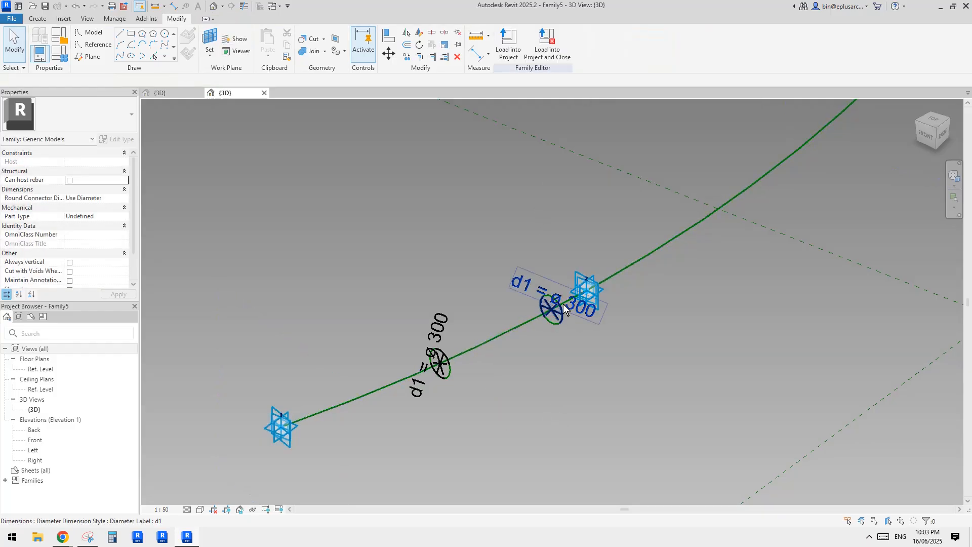
# Step: Label the copied circle's diameter dimension with a new instance family parameter named d3
pyautogui.click(542, 298)
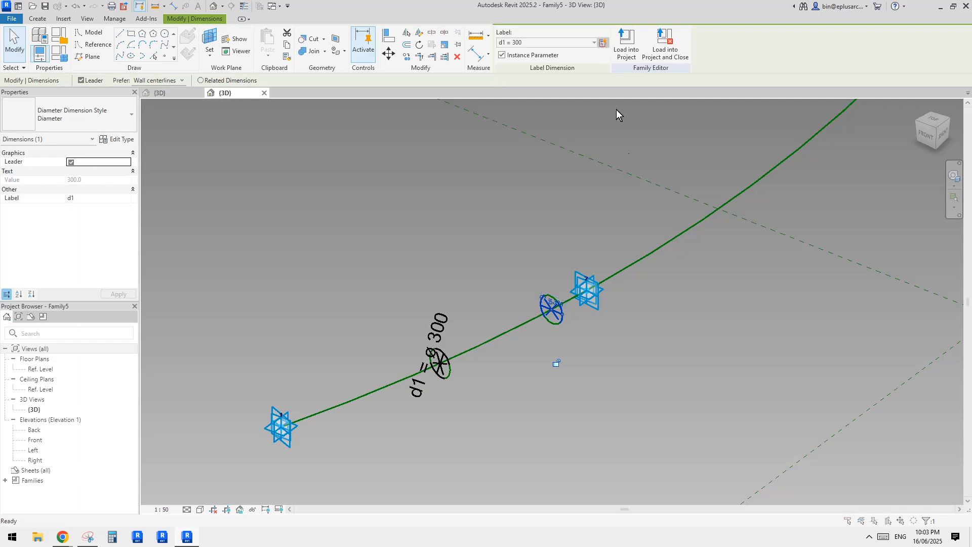
pyautogui.click(602, 43)
pyautogui.write('d')
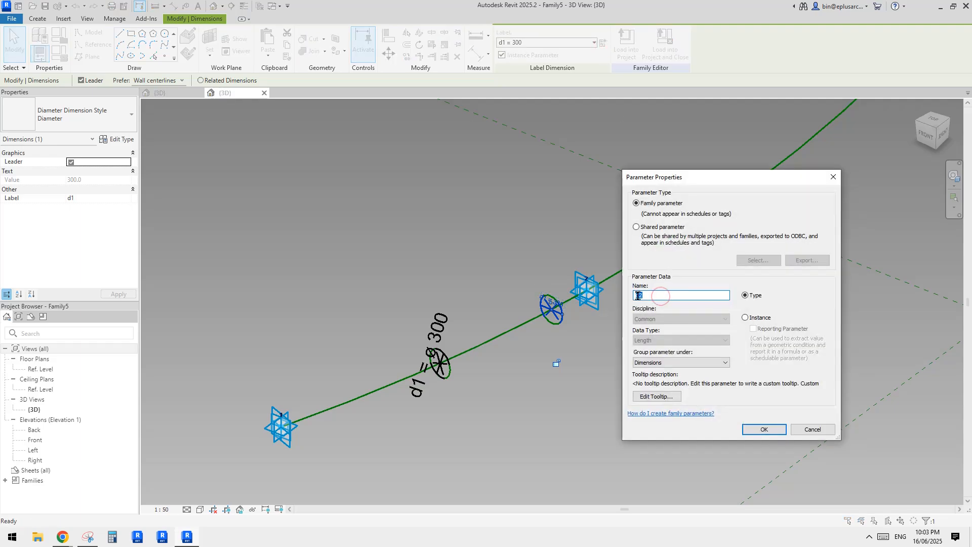
pyautogui.write('d3')
pyautogui.click(747, 317)
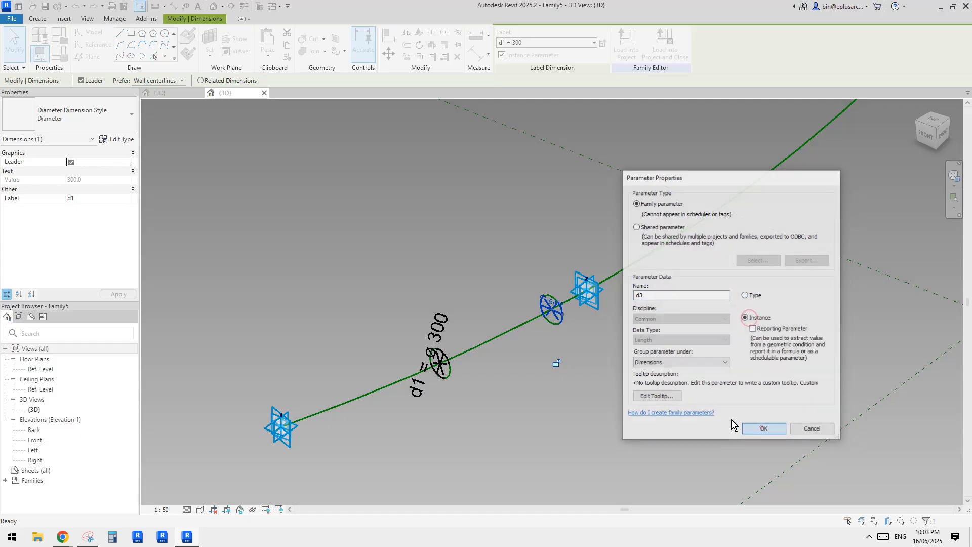
pyautogui.click(757, 428)
# Step: Move the d3 circle's hosted point to the curve's end at adaptive point 3 with a normalized curve parameter of 1
pyautogui.click(551, 310)
pyautogui.moveTo(551, 309); pyautogui.dragTo(779, 166)
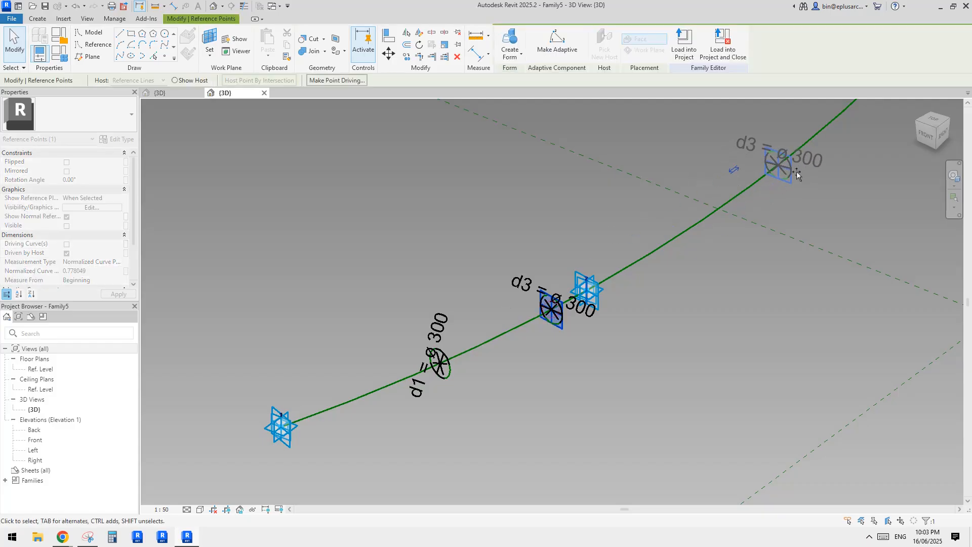
pyautogui.moveTo(793, 182); pyautogui.dragTo(658, 343, button='middle')
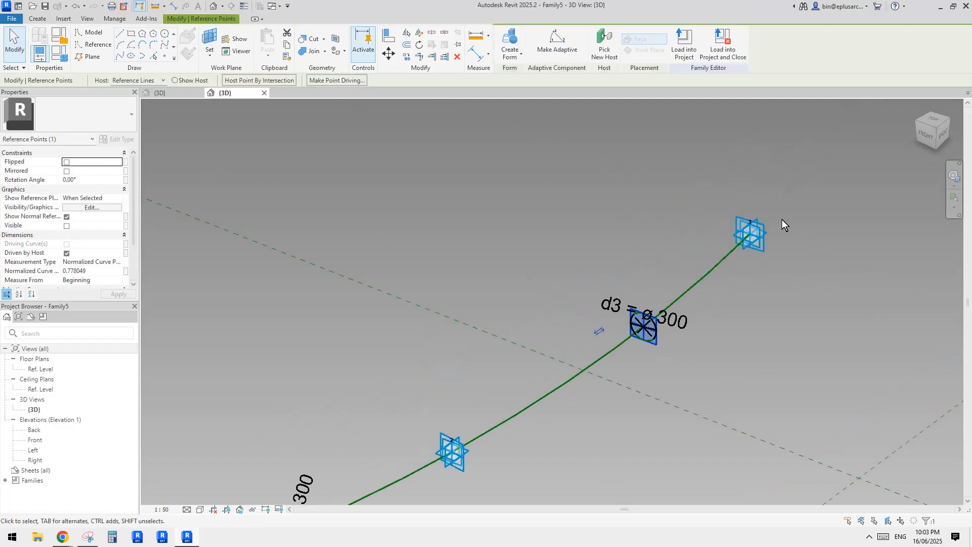
pyautogui.click(103, 272)
pyautogui.write('1')
pyautogui.moveTo(560, 302); pyautogui.dragTo(575, 288, button='middle')
pyautogui.scroll(-2, 537, 299)
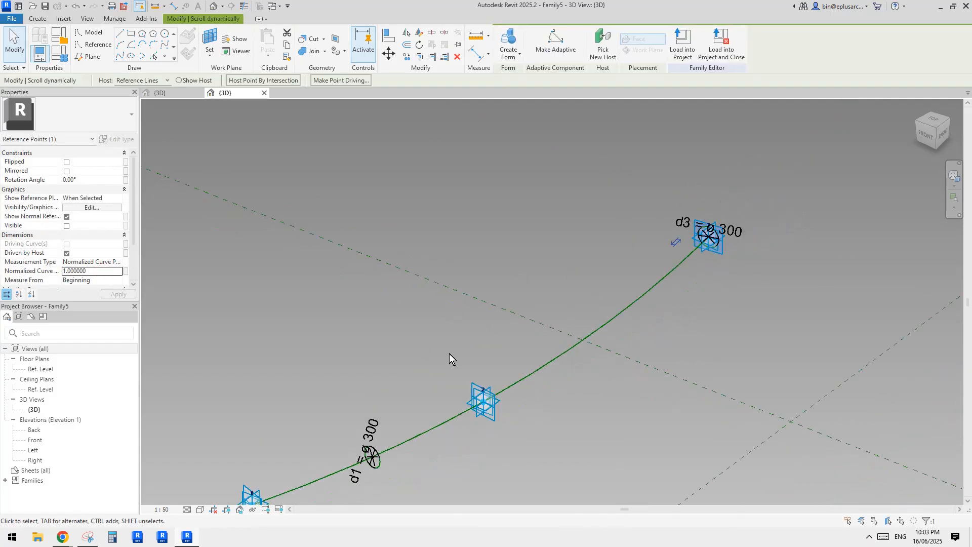
# Step: Copy the d1 circle, its hosted point and its diameter dimension to a free spot beside the curve
pyautogui.moveTo(450, 356); pyautogui.dragTo(504, 255, button='middle')
pyautogui.scroll(1, 412, 350)
pyautogui.moveTo(365, 260); pyautogui.dragTo(469, 398)
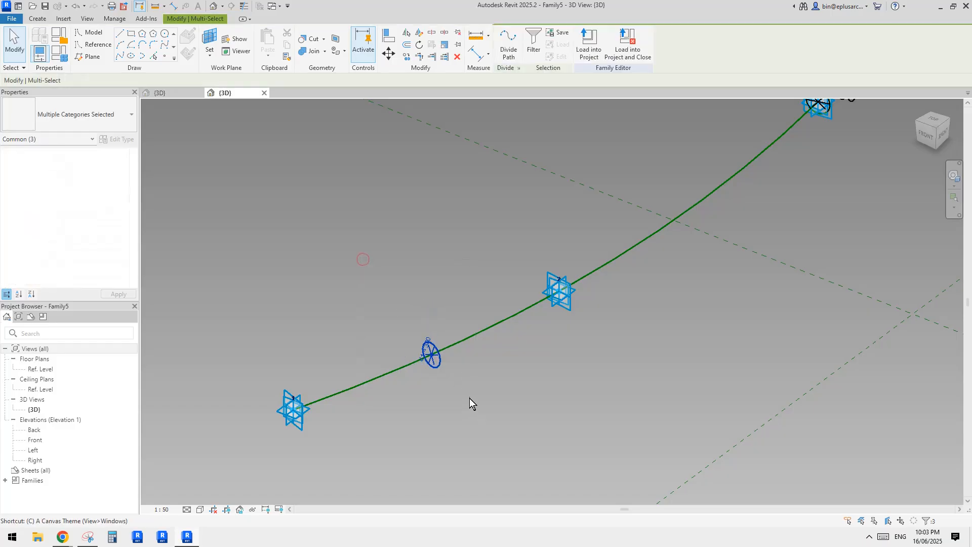
pyautogui.press('c')
pyautogui.press('o')
pyautogui.click(457, 369)
pyautogui.click(549, 407)
pyautogui.press('Escape')
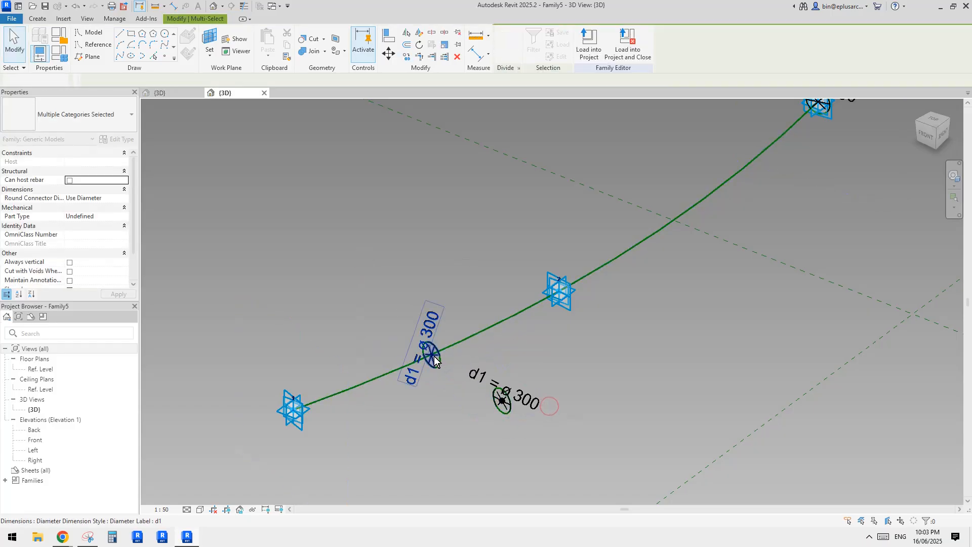
pyautogui.press('Escape')
# Step: Move the d1 circle's hosted point to the curve's beginning at adaptive point 1 with a normalized curve parameter of 0
pyautogui.click(435, 360)
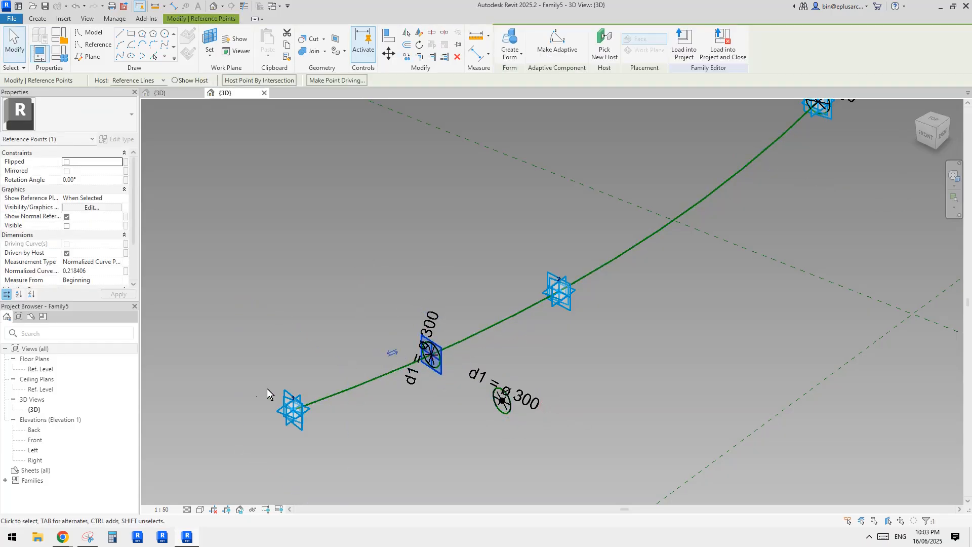
pyautogui.click(106, 272)
pyautogui.write('0')
pyautogui.press('Escape')
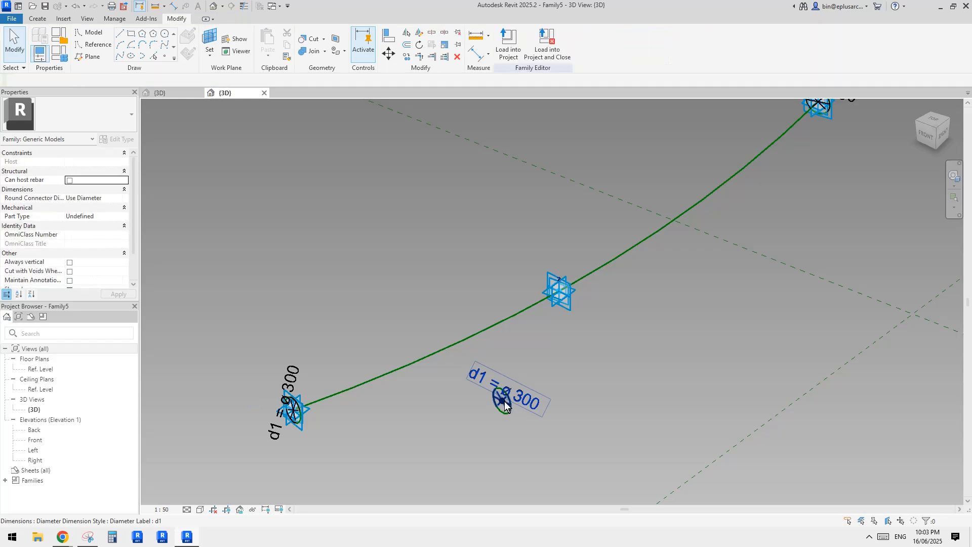
# Step: Label the copied circle's diameter dimension beside the curve with a new instance family parameter named d2
pyautogui.click(499, 381)
pyautogui.click(605, 43)
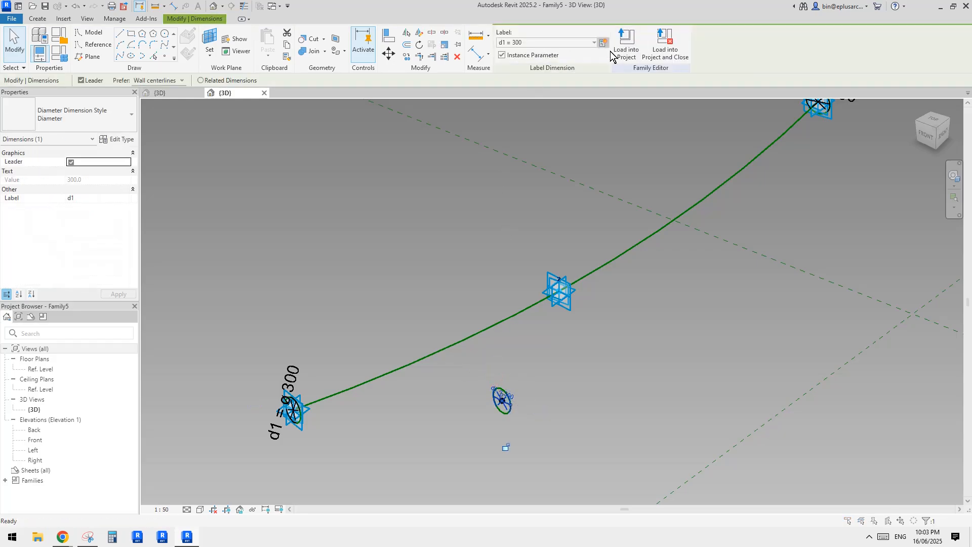
pyautogui.write('d2')
pyautogui.click(745, 317)
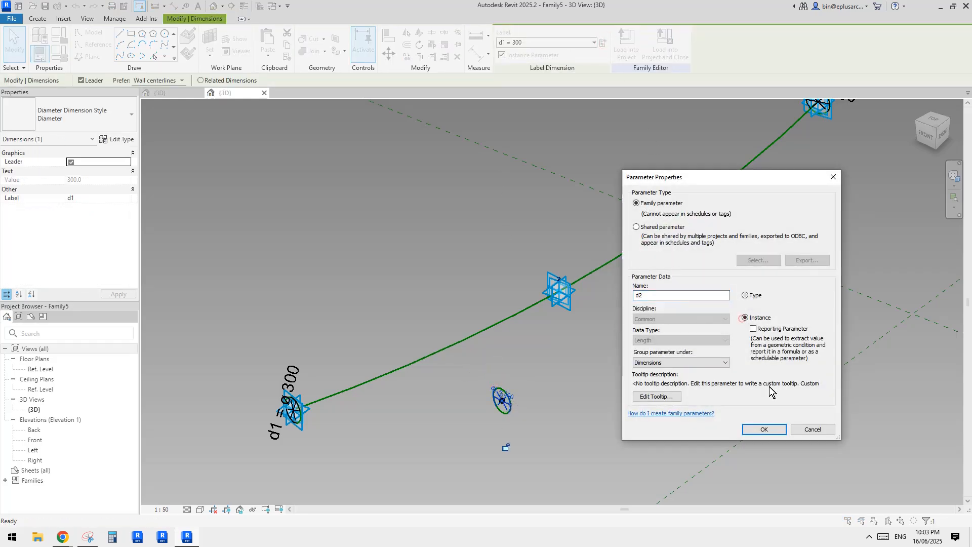
pyautogui.click(766, 429)
pyautogui.press('Escape')
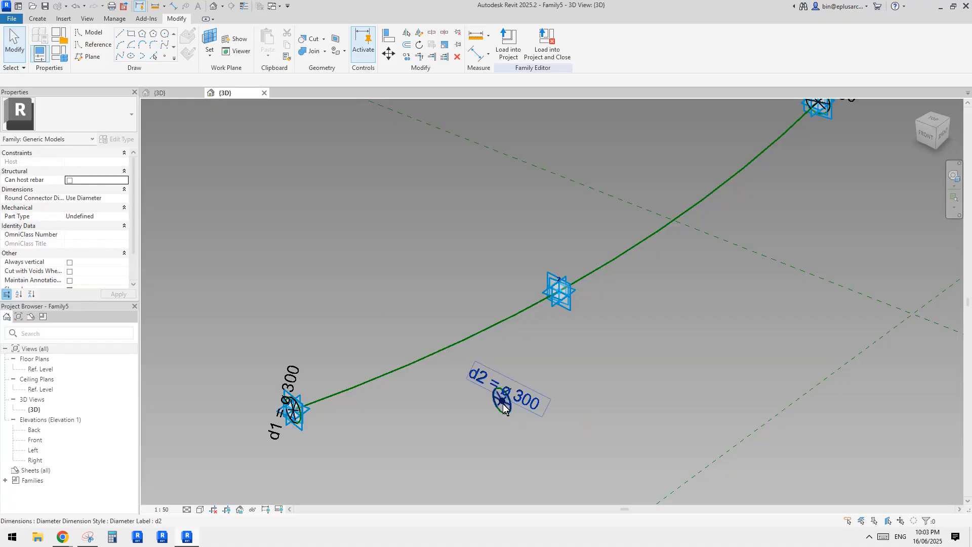
# Step: Rehost the d2 circle's reference point onto the curved reference line, just past adaptive point 2
pyautogui.press('Tab')
pyautogui.click(503, 401)
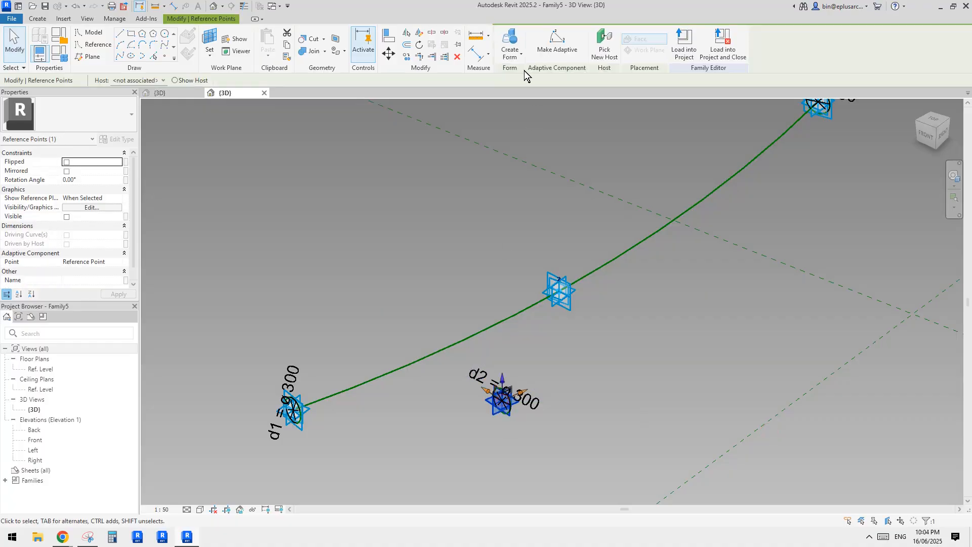
pyautogui.click(608, 57)
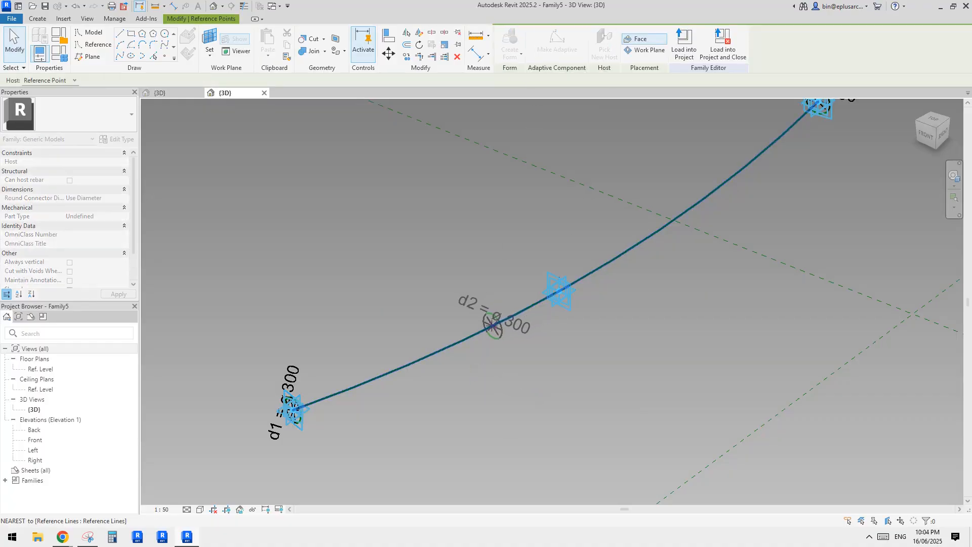
pyautogui.click(591, 272)
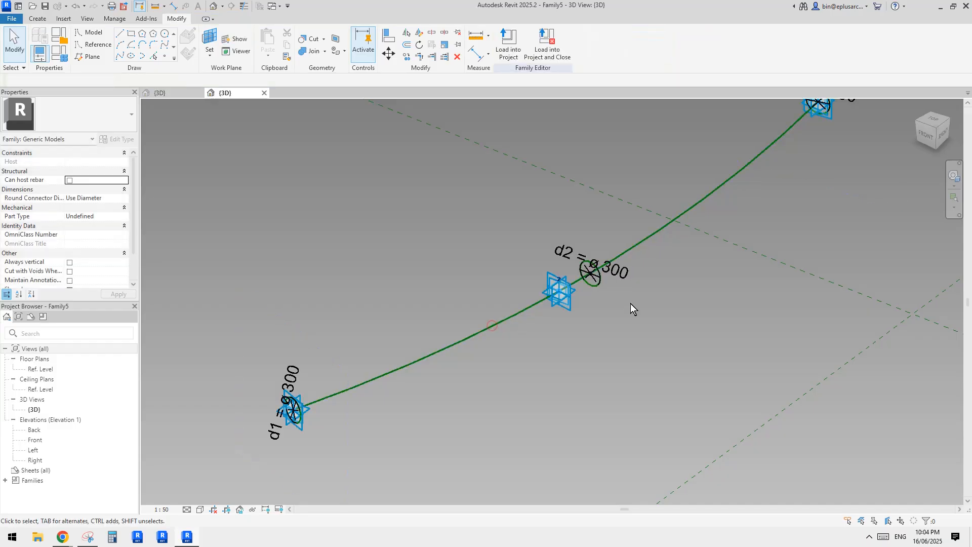
pyautogui.scroll(-1, 599, 278)
pyautogui.moveTo(583, 270); pyautogui.dragTo(583, 286, button='middle')
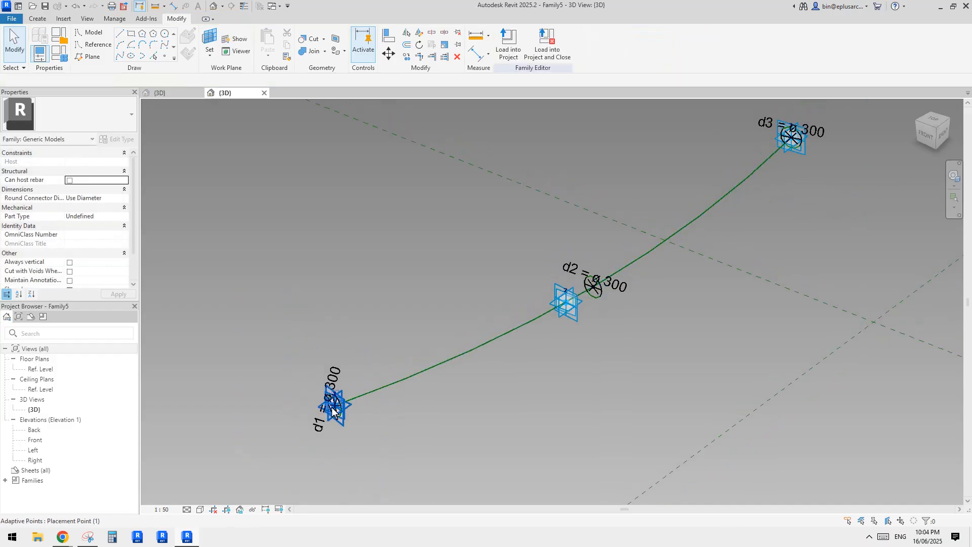
# Step: Set the d3 parameter to 600 and give d2 the formula (d1 + d3) / 2 in the family types
pyautogui.click(60, 53)
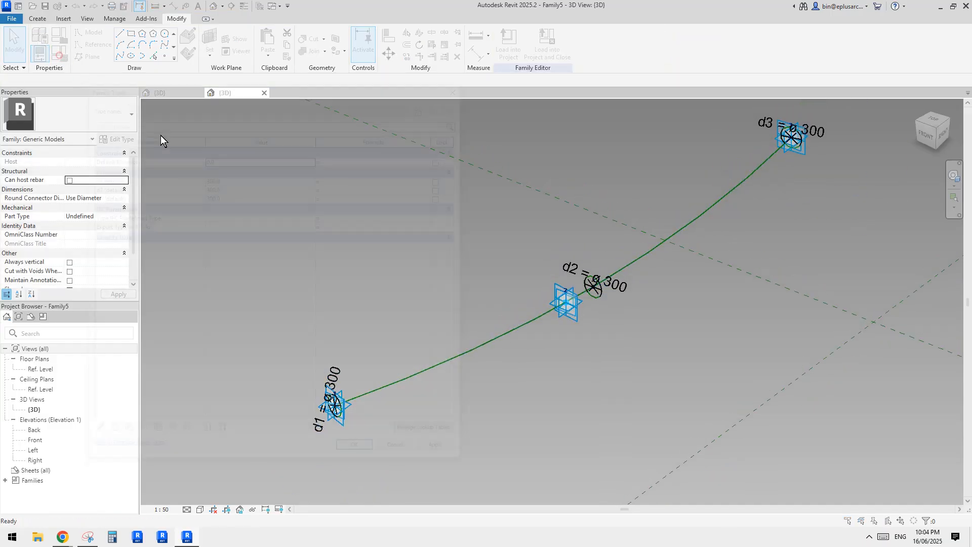
pyautogui.click(243, 196)
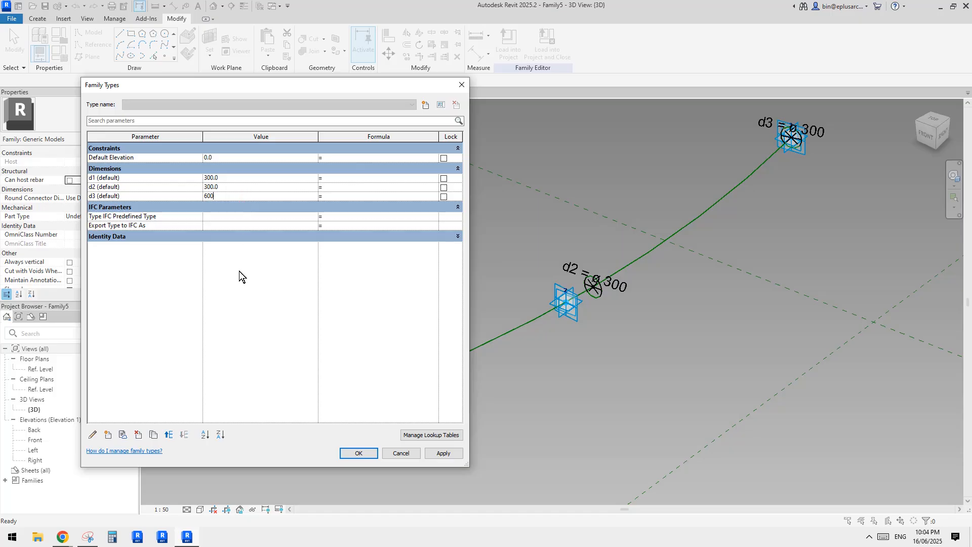
pyautogui.click(351, 188)
pyautogui.press('Return')
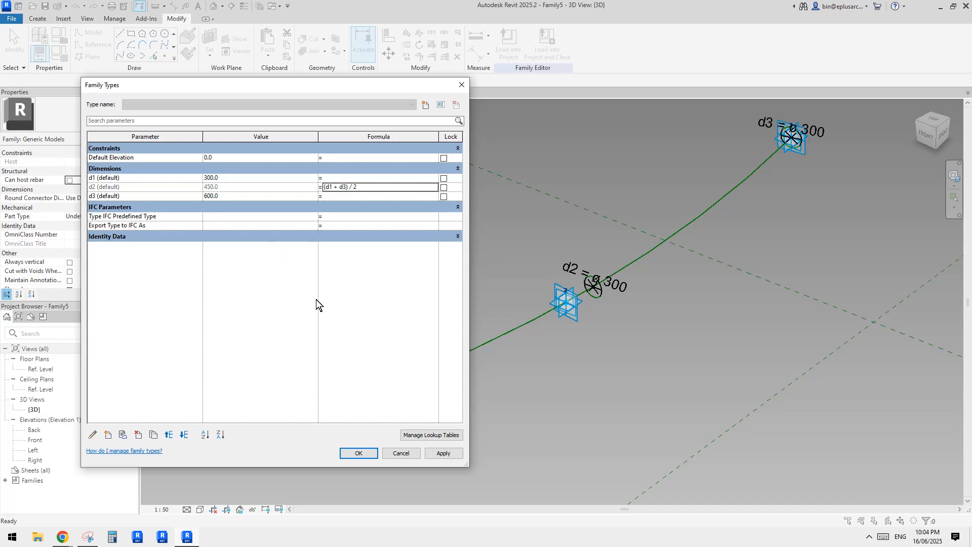
pyautogui.click(377, 451)
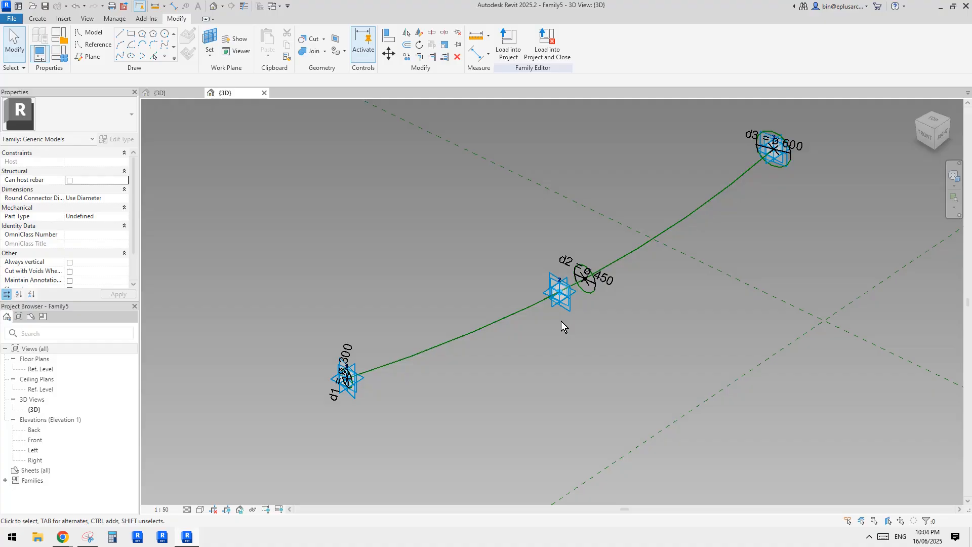
# Step: Divide the d1 circle's path into a fixed number of 3 nodes
pyautogui.scroll(6, 344, 384)
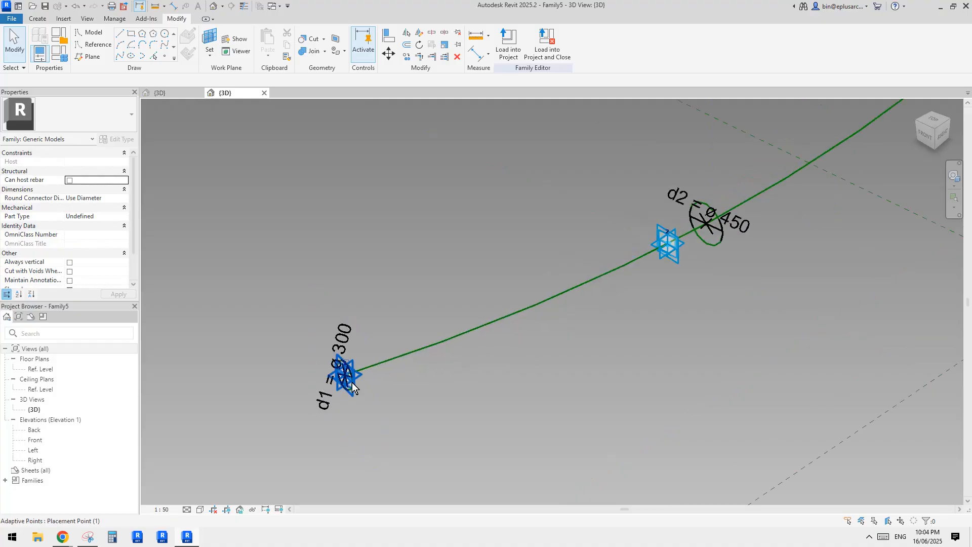
pyautogui.click(380, 366)
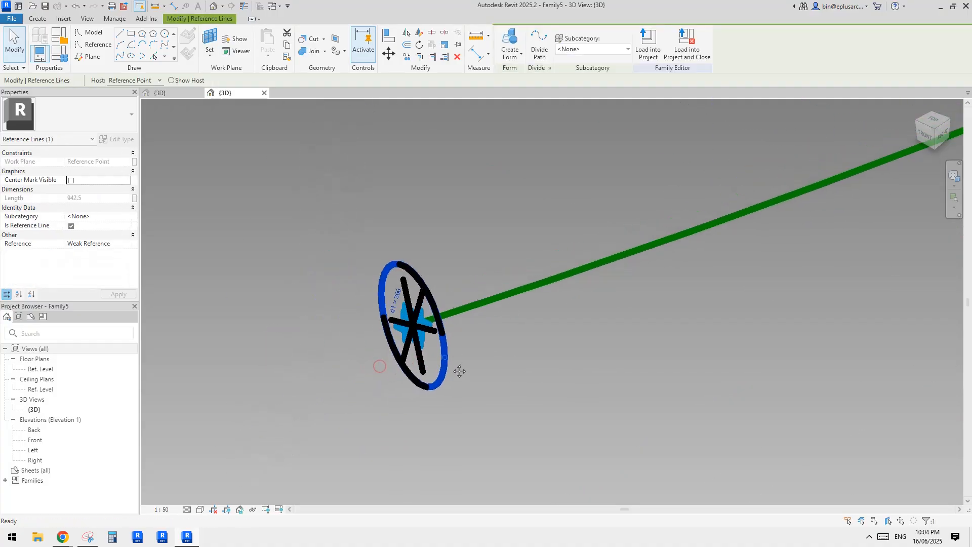
pyautogui.click(539, 46)
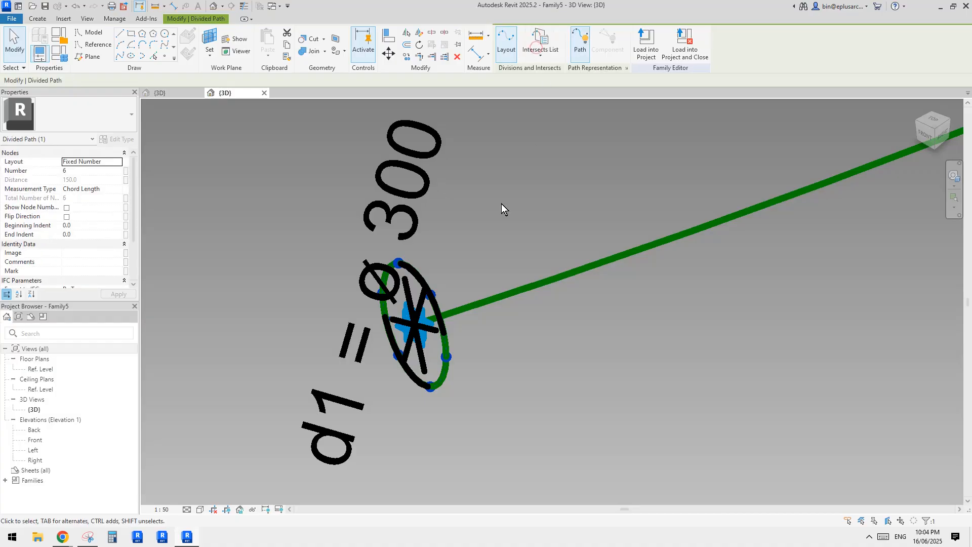
pyautogui.click(81, 170)
pyautogui.write('3')
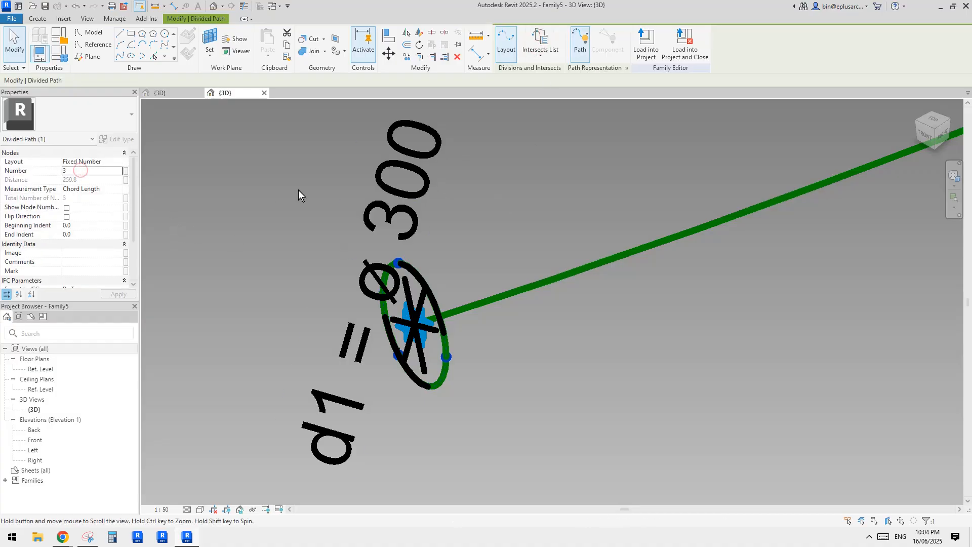
pyautogui.moveTo(298, 190); pyautogui.dragTo(312, 148, button='middle')
pyautogui.click(534, 316)
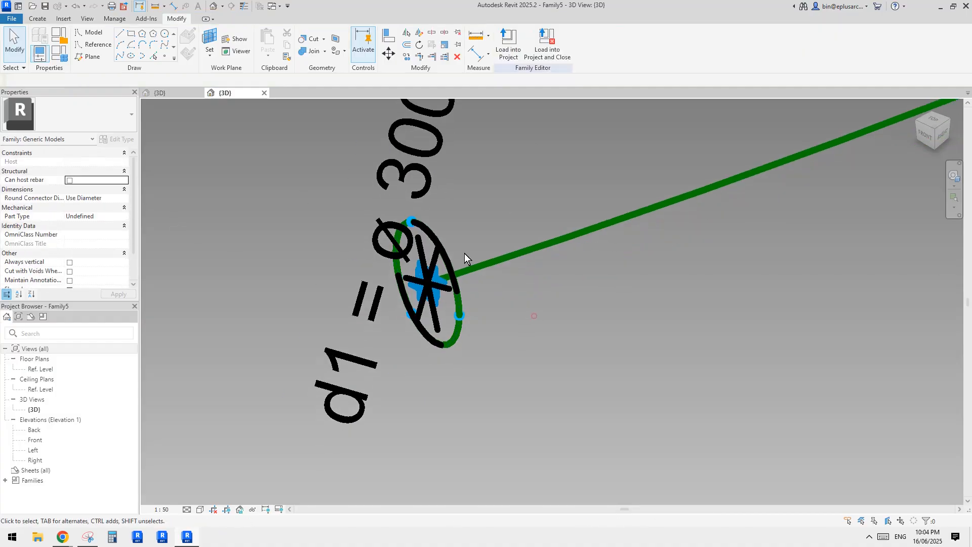
pyautogui.click(462, 309)
pyautogui.keyDown('shift'); pyautogui.moveTo(461, 309); pyautogui.dragTo(407, 307, button='middle'); pyautogui.keyUp('shift')
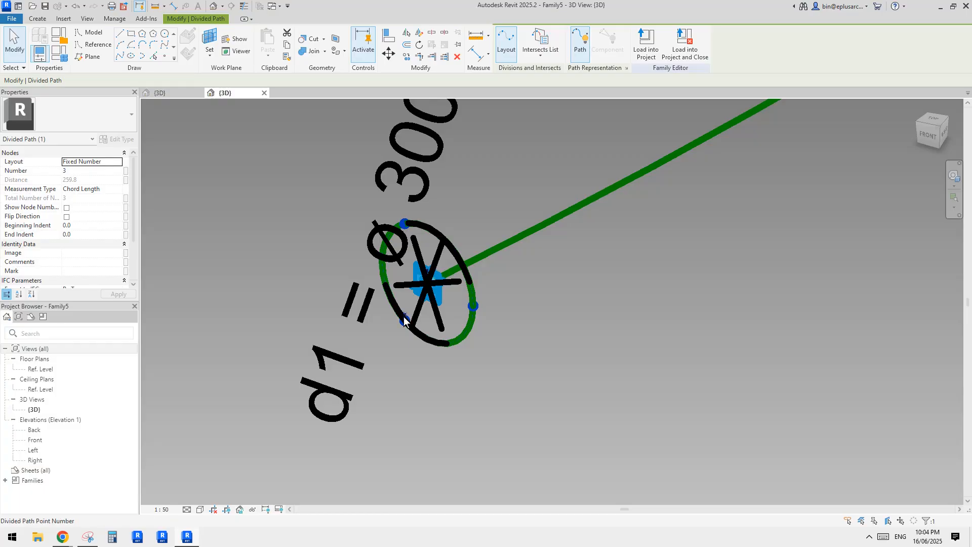
pyautogui.click(658, 256)
# Step: Divide the d2 circle's path near adaptive point 2 into a fixed number of 3 nodes
pyautogui.scroll(-3, 704, 248)
pyautogui.moveTo(704, 248); pyautogui.dragTo(385, 455, button='middle')
pyautogui.keyDown('shift'); pyautogui.moveTo(622, 240); pyautogui.dragTo(538, 319, button='middle'); pyautogui.keyUp('shift')
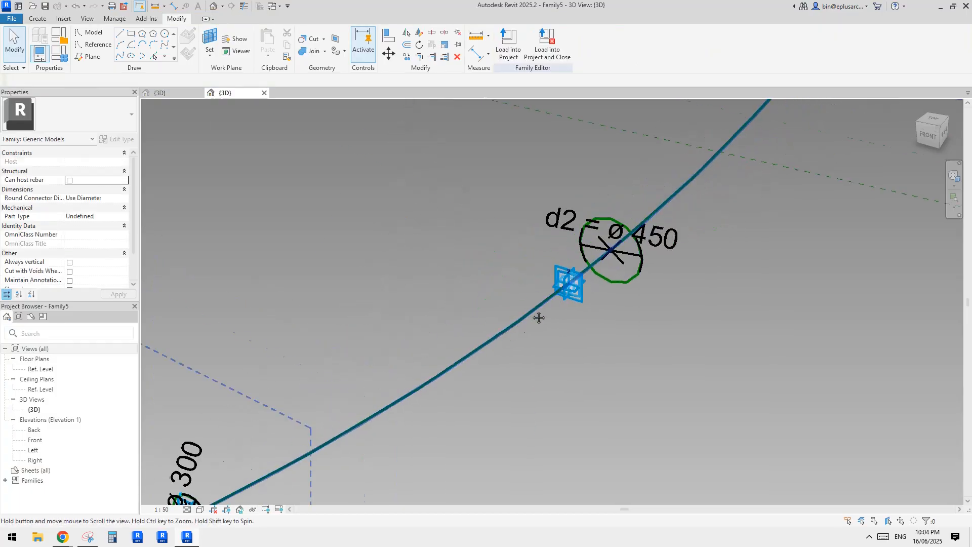
pyautogui.click(629, 284)
pyautogui.moveTo(474, 237); pyautogui.dragTo(419, 254, button='middle')
pyautogui.click(537, 48)
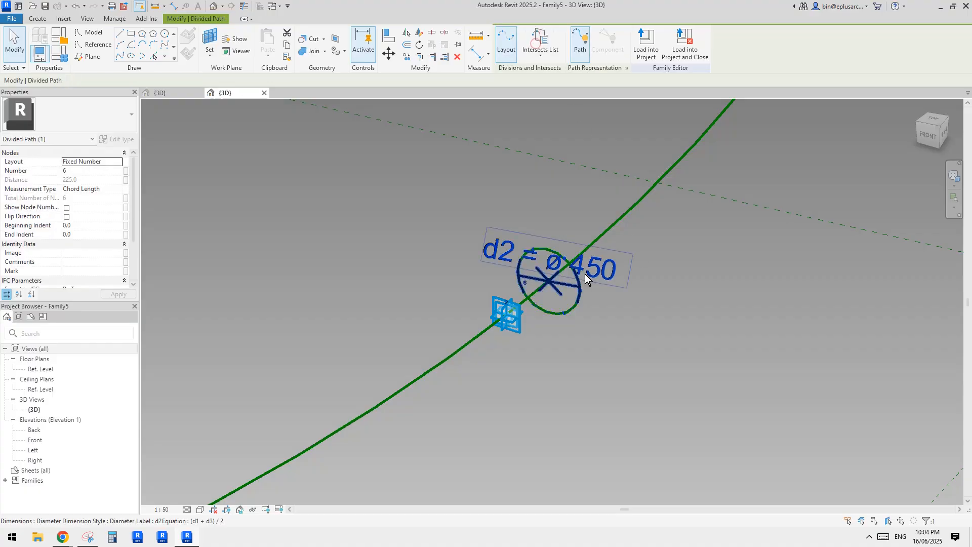
pyautogui.moveTo(752, 209); pyautogui.dragTo(617, 328, button='middle')
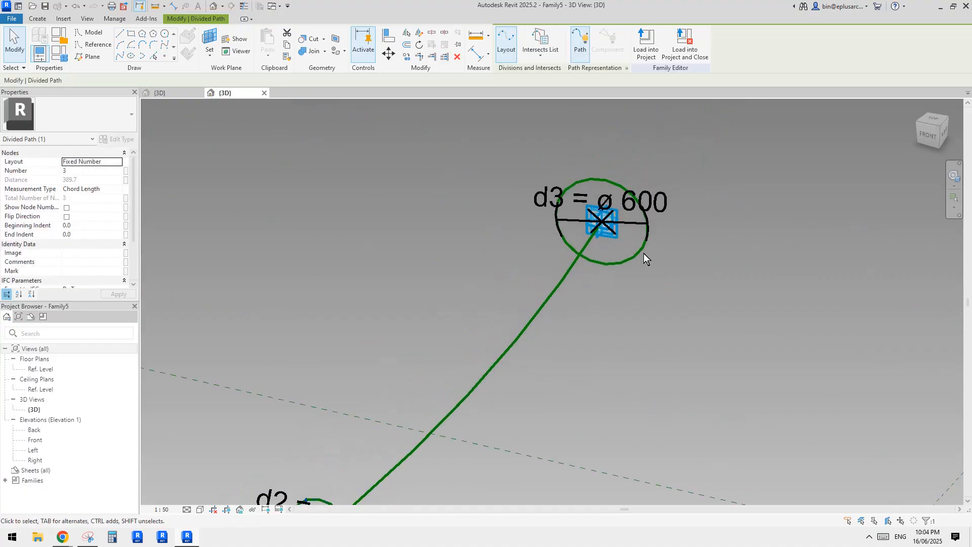
# Step: Divide the d3 circle's path at adaptive point 3 into a fixed number of 3 nodes
pyautogui.click(640, 253)
pyautogui.click(541, 48)
pyautogui.click(567, 229)
pyautogui.write('3')
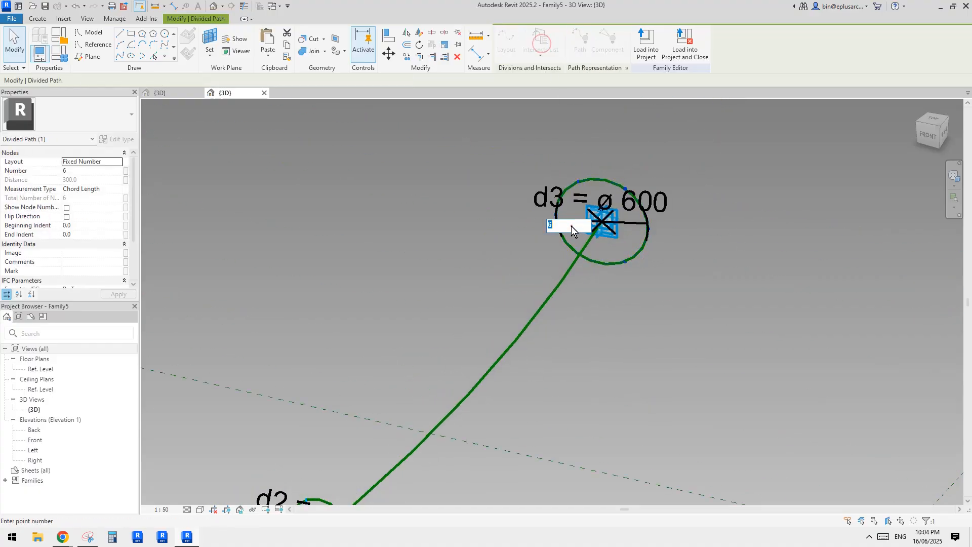
pyautogui.press('Return')
pyautogui.click(597, 287)
pyautogui.scroll(-3, 657, 242)
pyautogui.moveTo(623, 315); pyautogui.dragTo(658, 269, button='middle')
pyautogui.scroll(-1, 657, 268)
pyautogui.moveTo(594, 309); pyautogui.dragTo(602, 244, button='middle')
pyautogui.scroll(2, 633, 226)
pyautogui.scroll(-1, 607, 238)
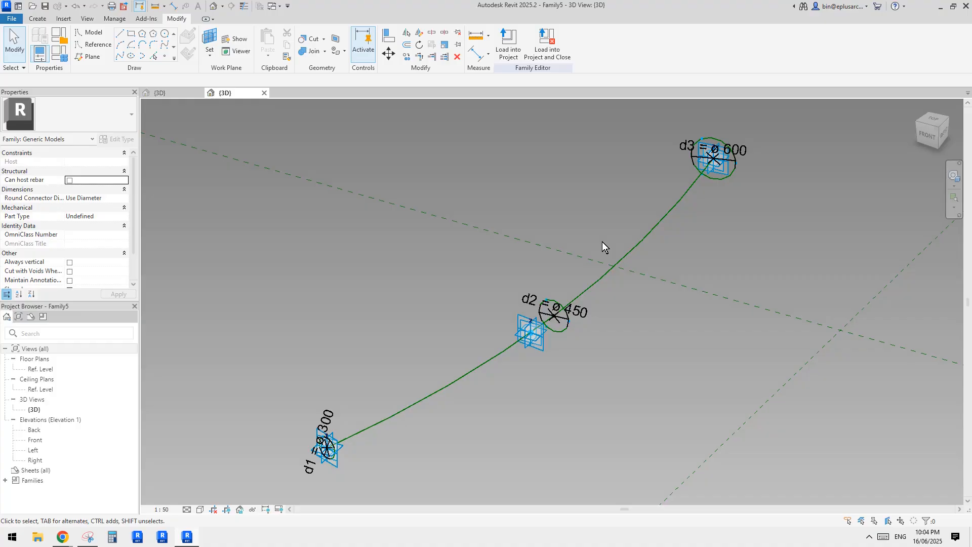
pyautogui.click(90, 32)
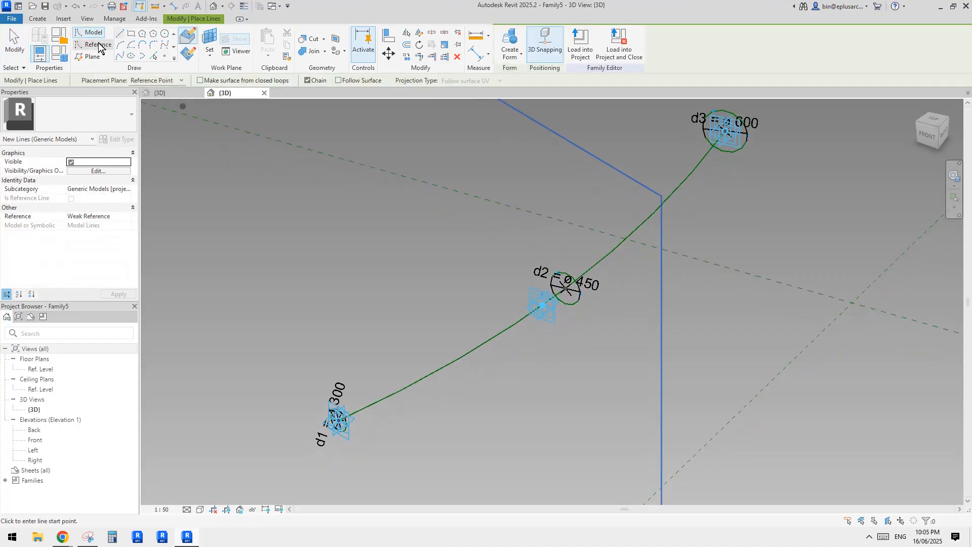
pyautogui.press('Escape')
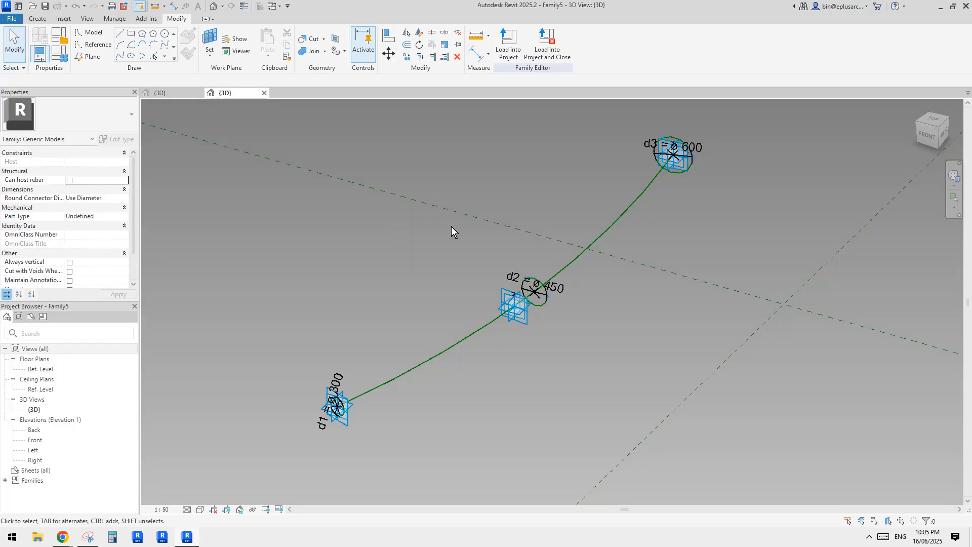
pyautogui.keyDown('shift'); pyautogui.moveTo(451, 226); pyautogui.dragTo(489, 241, button='middle'); pyautogui.keyUp('shift')
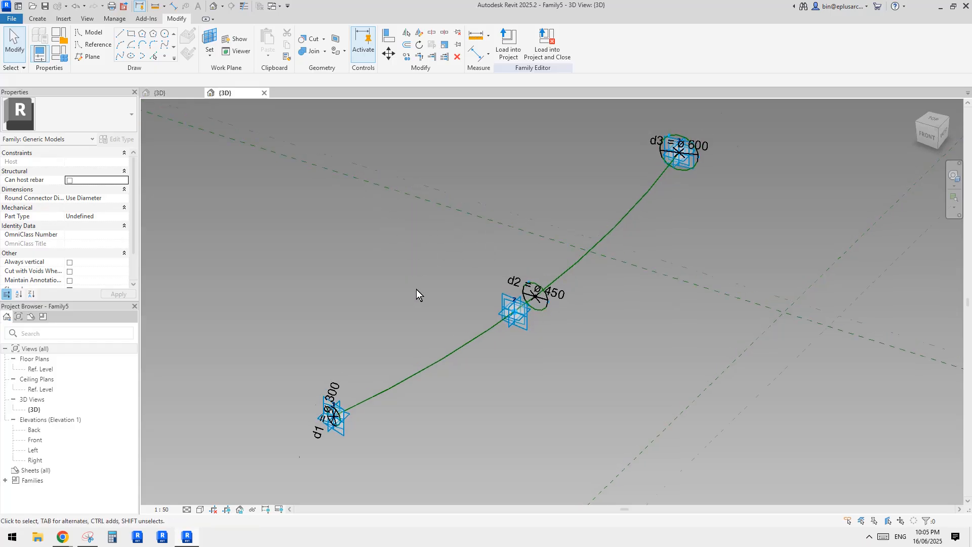
pyautogui.scroll(2, 417, 290)
pyautogui.scroll(-2, 439, 268)
pyautogui.moveTo(441, 266); pyautogui.dragTo(437, 272, button='middle')
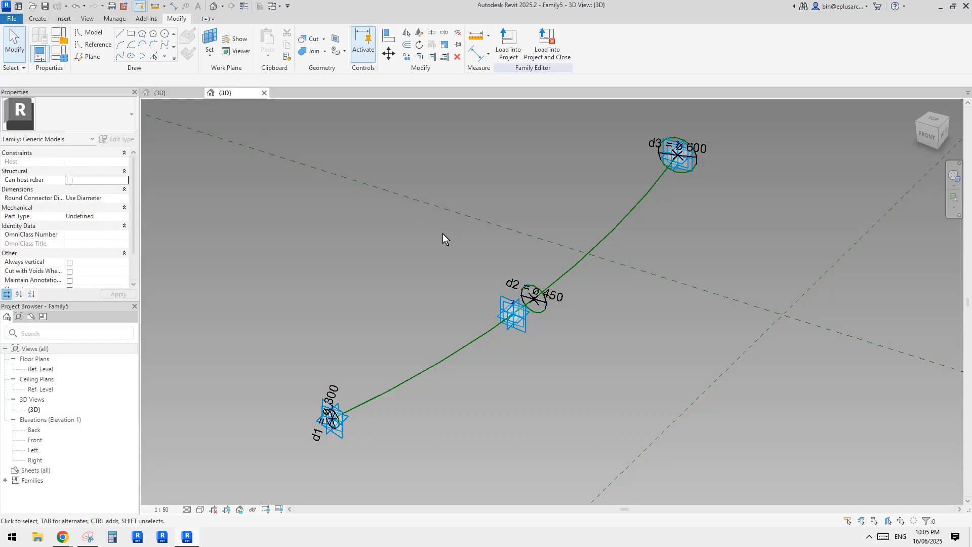
pyautogui.moveTo(442, 233); pyautogui.dragTo(436, 237, button='middle')
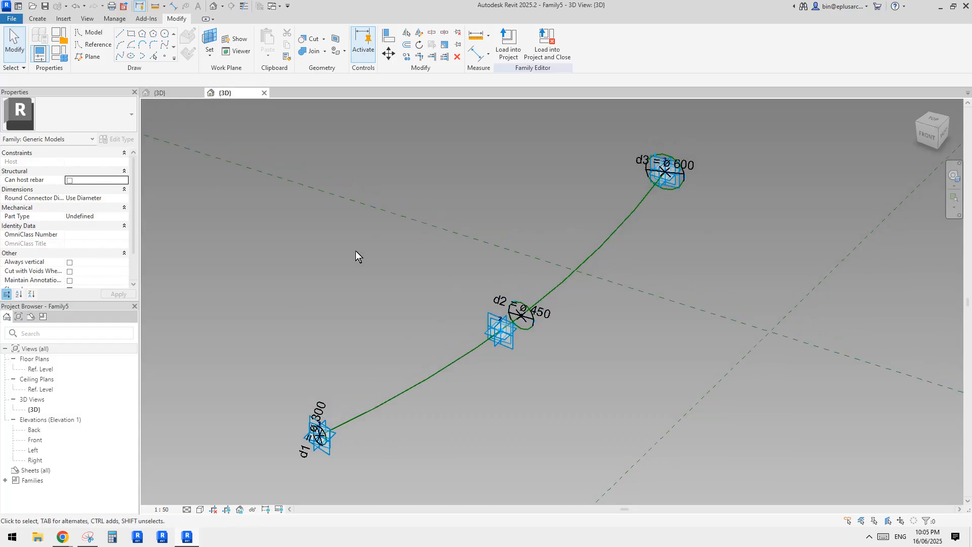
pyautogui.scroll(2, 349, 266)
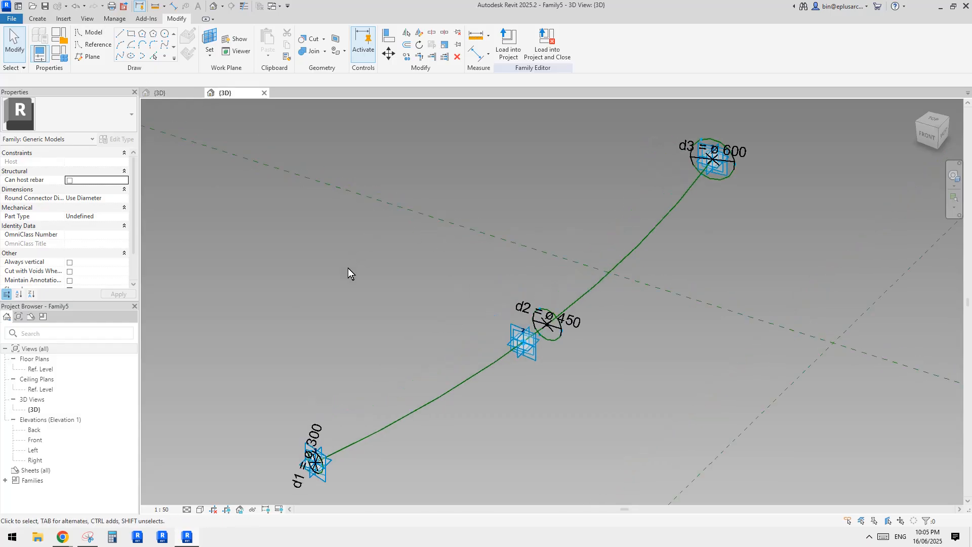
# Step: Draw a model spline through the upper nodes of the d1, d2 and d3 circles as the first chord
pyautogui.click(92, 34)
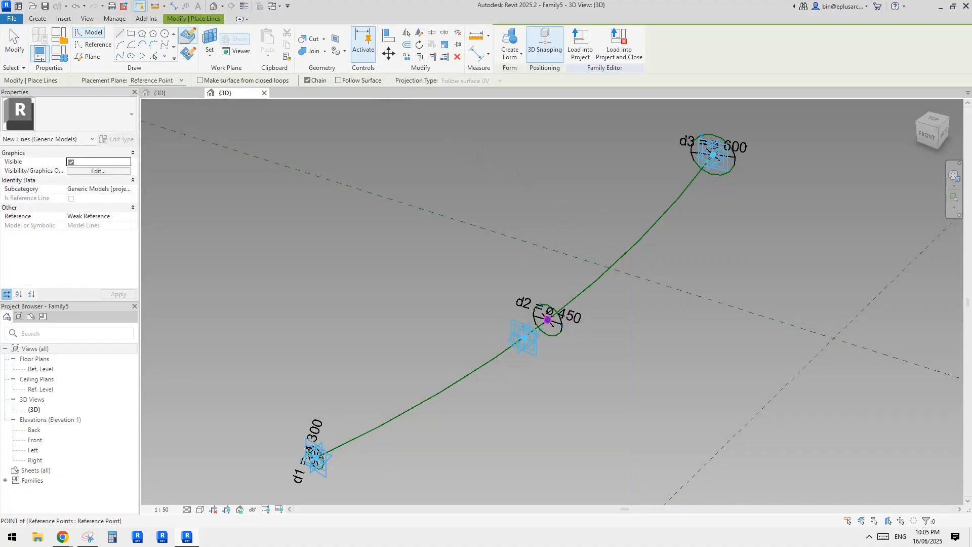
pyautogui.scroll(-1, 546, 298)
pyautogui.moveTo(546, 292); pyautogui.dragTo(575, 267, button='middle')
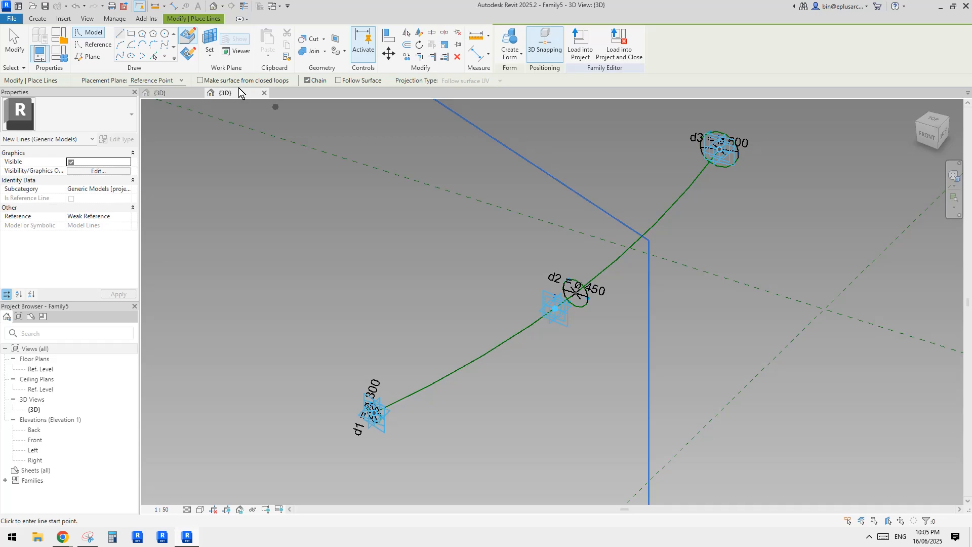
pyautogui.click(88, 33)
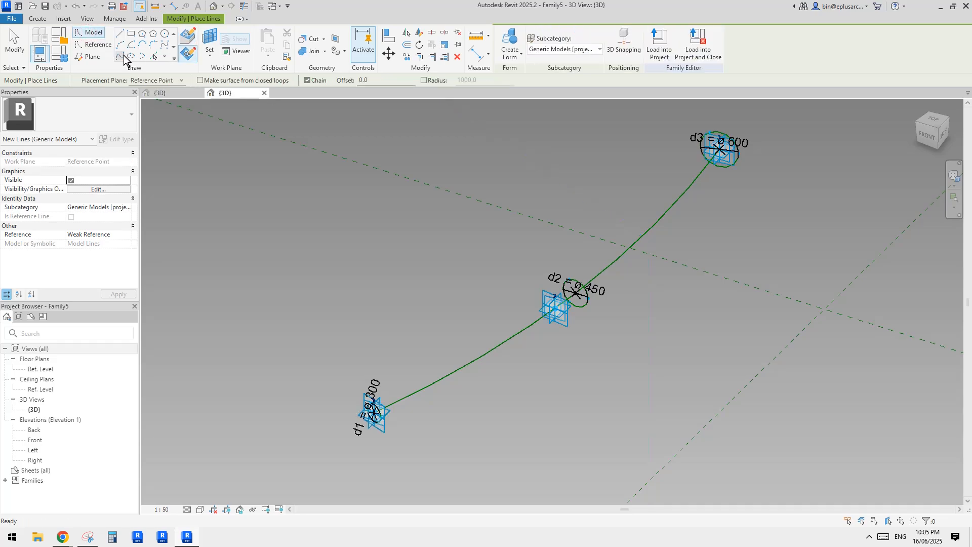
pyautogui.click(121, 56)
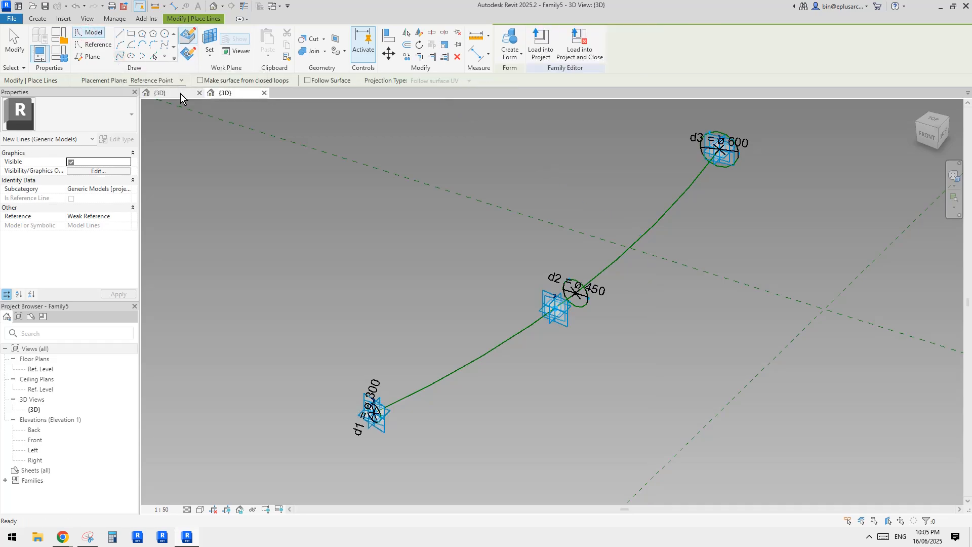
pyautogui.click(188, 37)
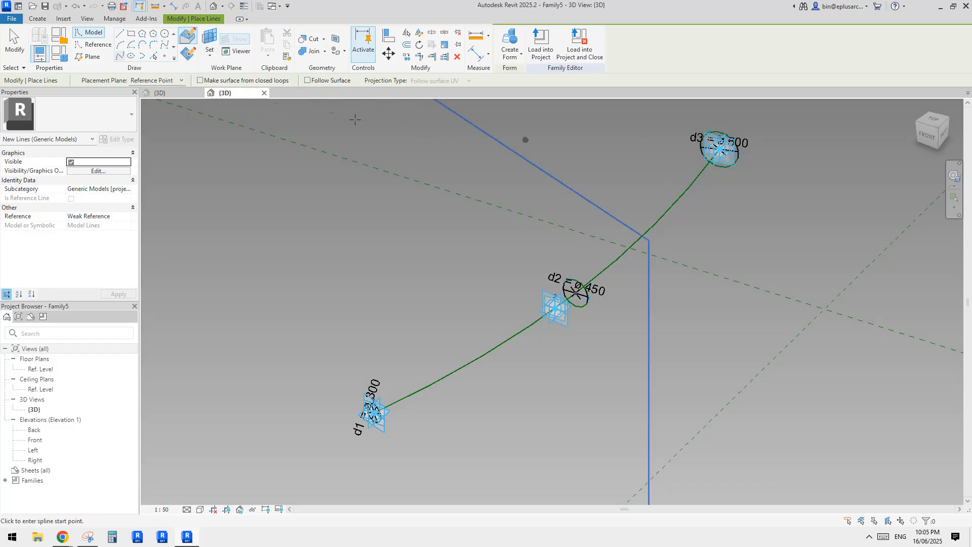
pyautogui.moveTo(396, 440); pyautogui.dragTo(430, 383, button='middle')
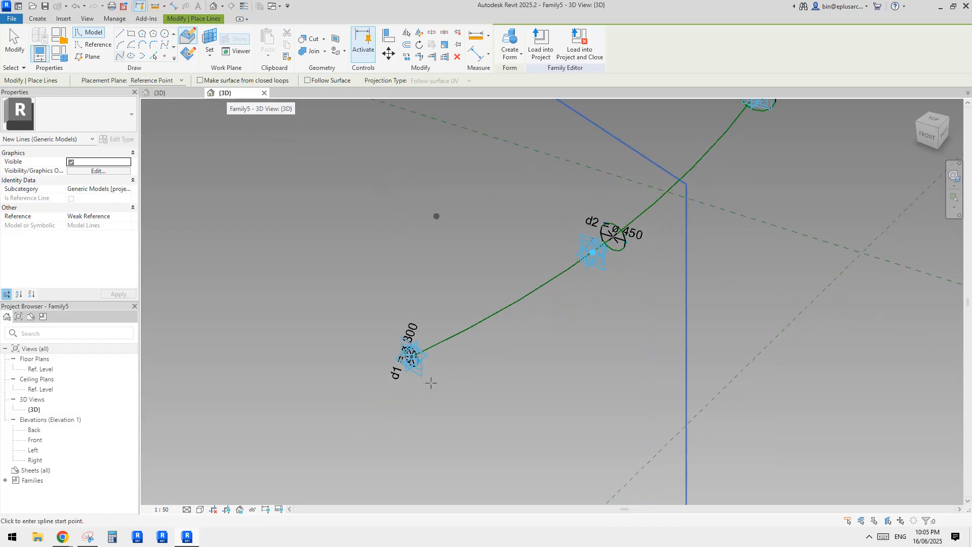
pyautogui.scroll(6, 417, 363)
pyautogui.click(408, 346)
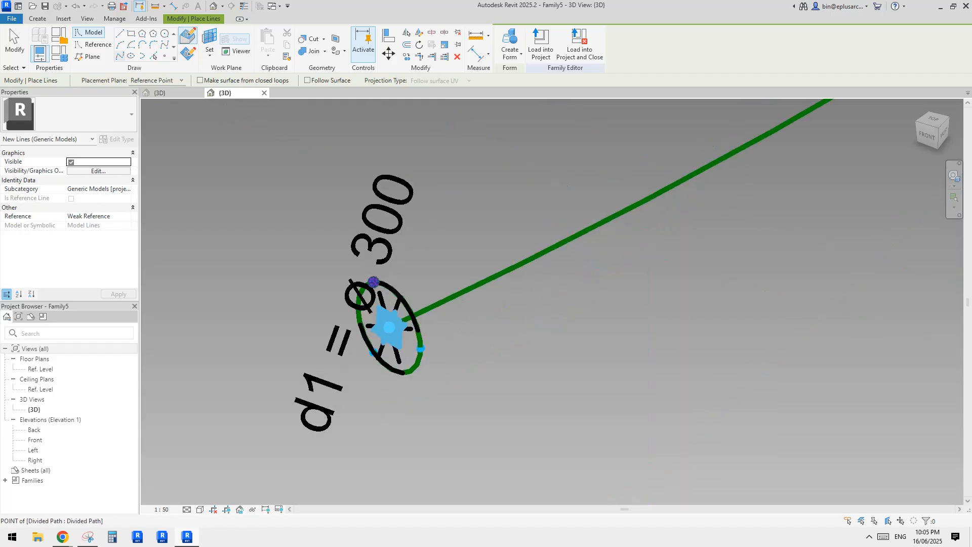
pyautogui.scroll(-1, 557, 181)
pyautogui.moveTo(599, 177); pyautogui.dragTo(512, 285, button='middle')
pyautogui.moveTo(708, 119); pyautogui.dragTo(370, 321, button='middle')
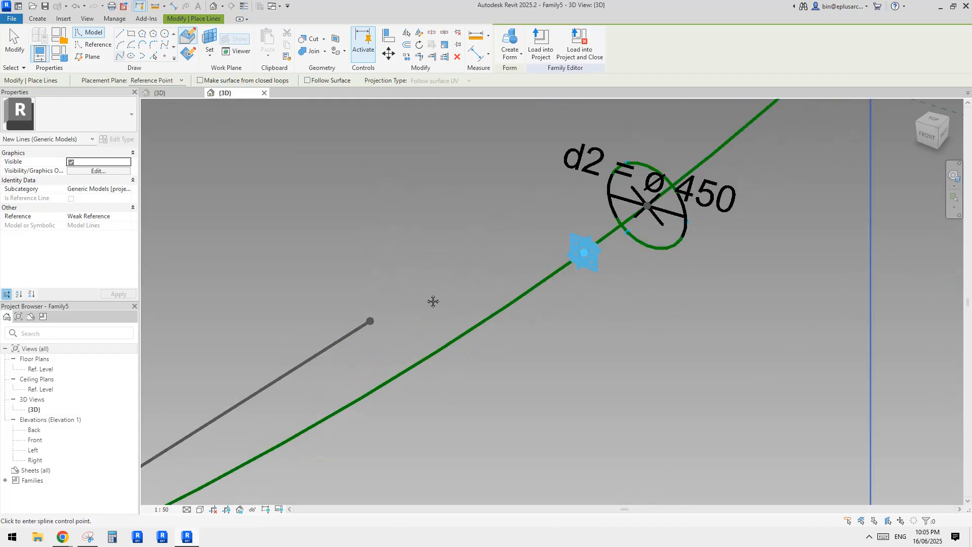
pyautogui.moveTo(637, 171); pyautogui.dragTo(598, 202, button='middle')
pyautogui.click(589, 195)
pyautogui.moveTo(736, 107); pyautogui.dragTo(534, 275, button='middle')
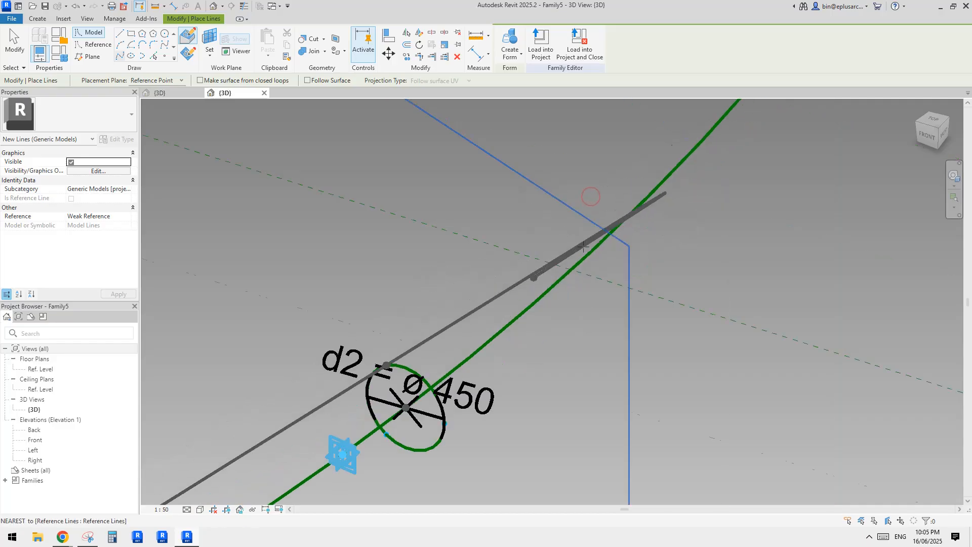
pyautogui.moveTo(782, 104); pyautogui.dragTo(460, 402, button='middle')
pyautogui.moveTo(627, 185); pyautogui.dragTo(557, 291, button='middle')
pyautogui.click(538, 224)
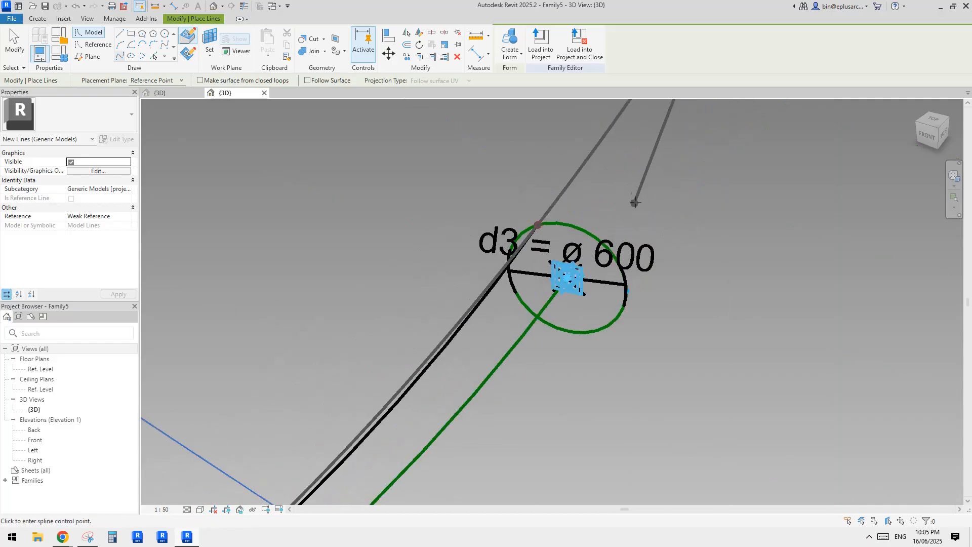
pyautogui.press('Escape')
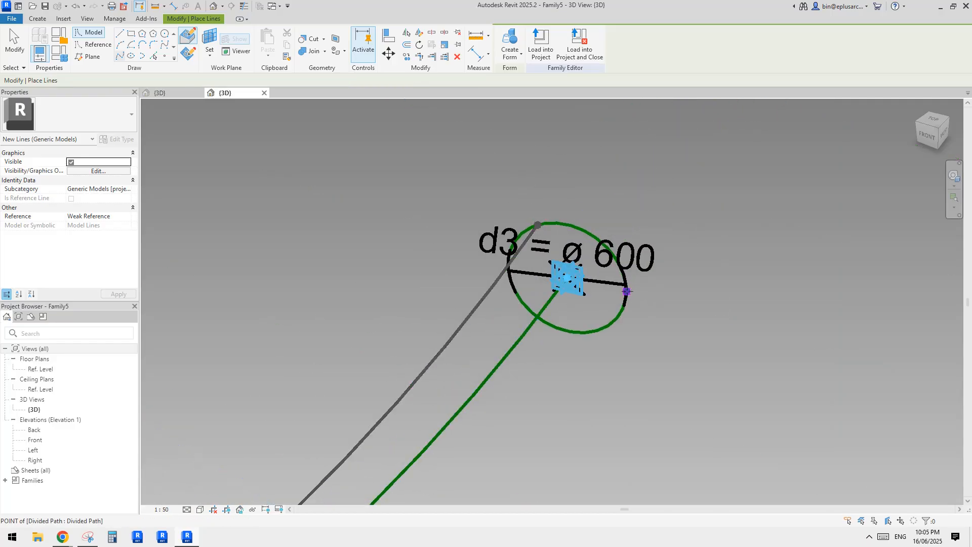
# Step: Draw a second chord spline from the outer side node of the d3 circle through the matching d2 node to d1
pyautogui.click(628, 286)
pyautogui.moveTo(533, 438); pyautogui.dragTo(669, 261, button='middle')
pyautogui.moveTo(427, 459); pyautogui.dragTo(557, 309, button='middle')
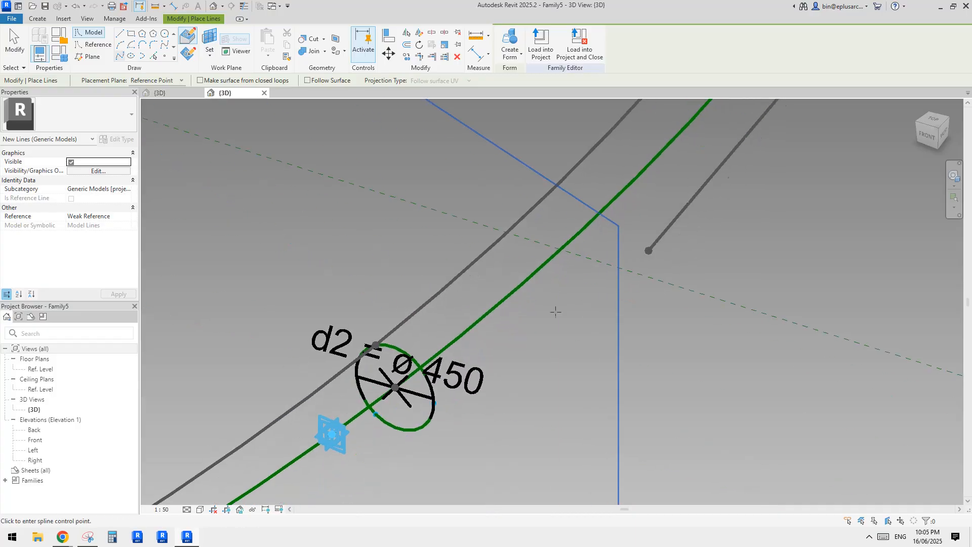
pyautogui.click(434, 401)
pyautogui.moveTo(434, 402); pyautogui.dragTo(679, 275, button='middle')
pyautogui.moveTo(512, 387); pyautogui.dragTo(669, 266, button='middle')
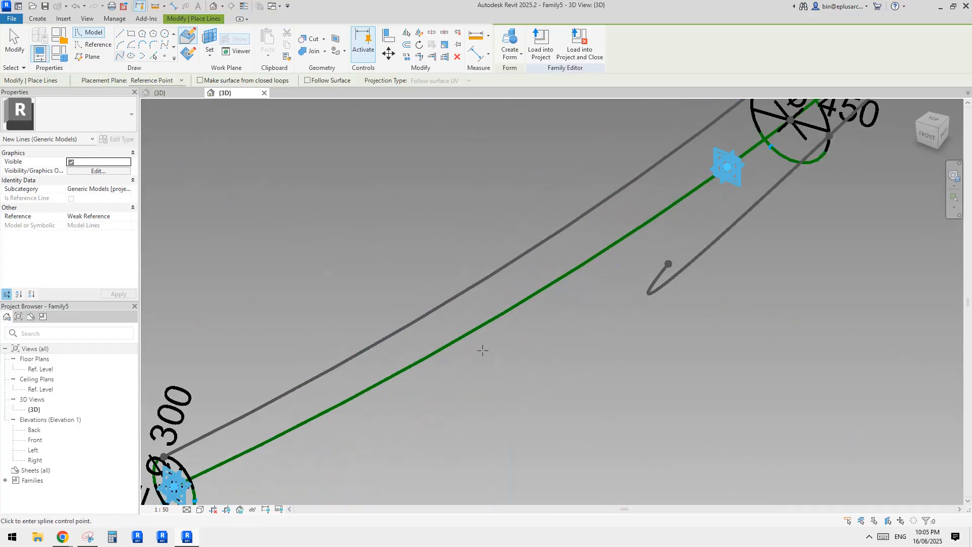
pyautogui.moveTo(285, 452); pyautogui.dragTo(596, 279, button='middle')
pyautogui.click(508, 328)
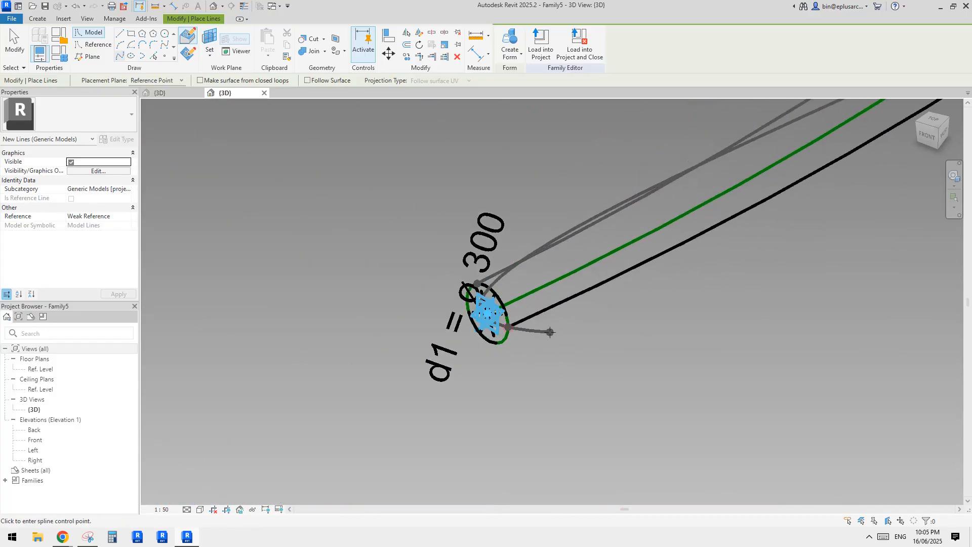
pyautogui.press('Escape')
# Step: Draw the third chord spline through the remaining lower nodes of the d1, d2 and d3 circles
pyautogui.click(477, 330)
pyautogui.moveTo(676, 244); pyautogui.dragTo(564, 326, button='middle')
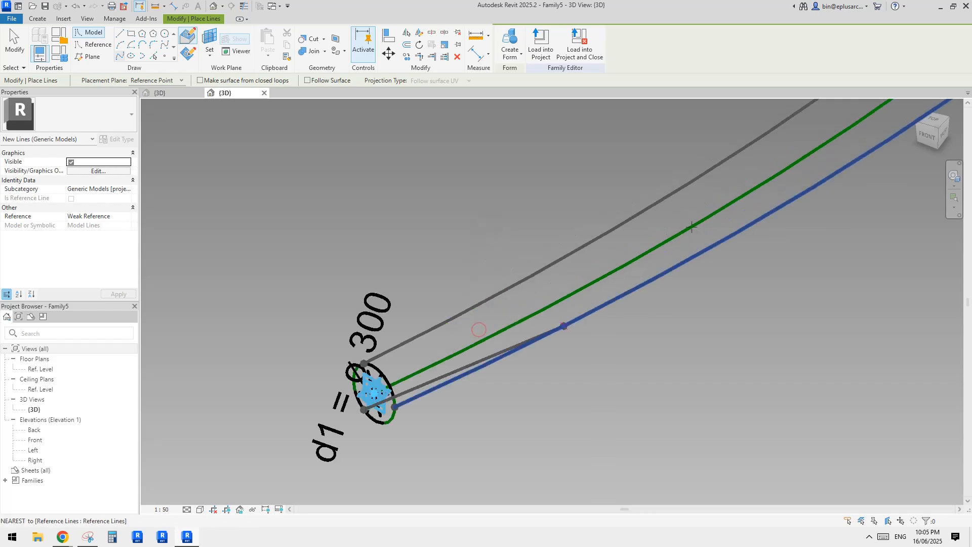
pyautogui.moveTo(853, 116); pyautogui.dragTo(542, 289, button='middle')
pyautogui.click(665, 228)
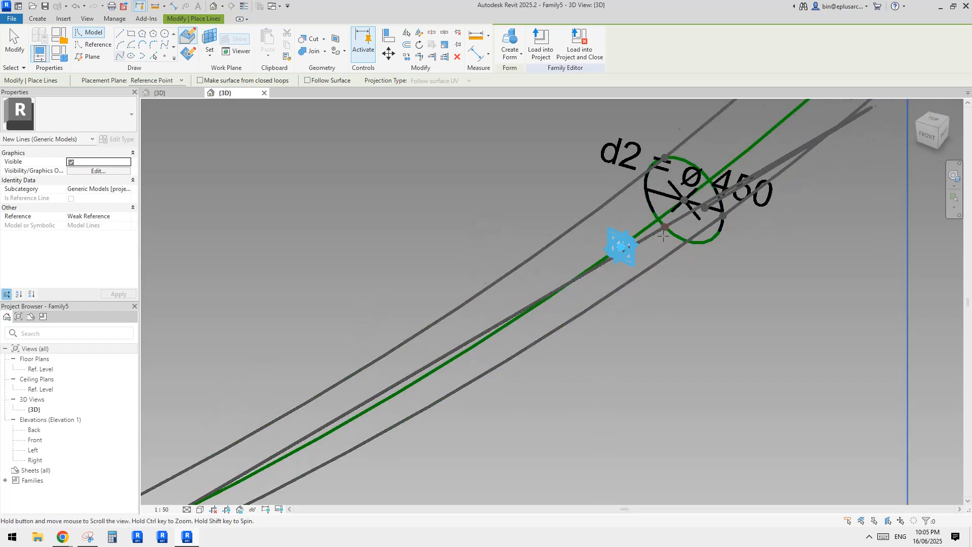
pyautogui.moveTo(838, 100); pyautogui.dragTo(555, 293, button='middle')
pyautogui.moveTo(746, 100); pyautogui.dragTo(616, 224, button='middle')
pyautogui.moveTo(655, 184); pyautogui.dragTo(493, 320, button='middle')
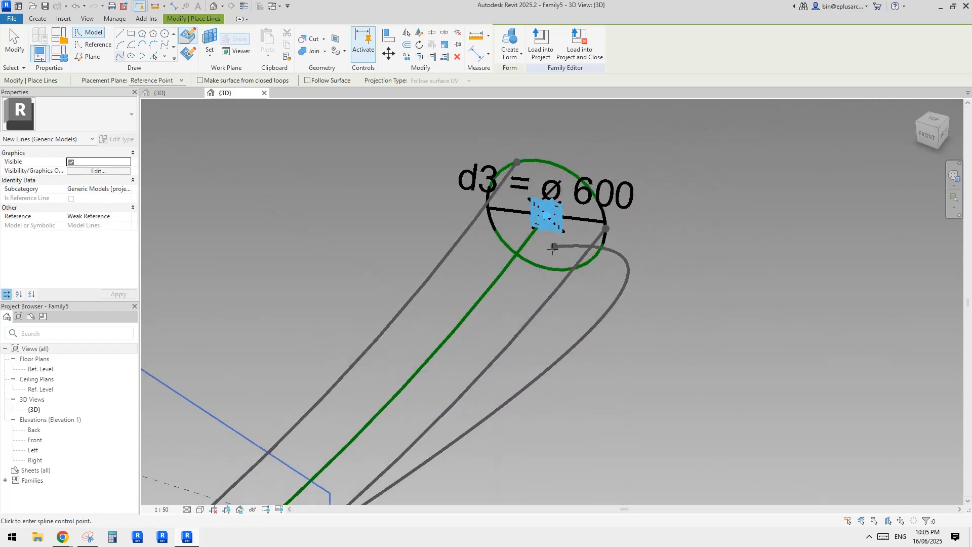
pyautogui.click(518, 256)
pyautogui.press('Escape')
pyautogui.press('Escape')
# Step: Examine the three chord splines from several angles to check their alignment with the circle nodes
pyautogui.scroll(-8, 531, 293)
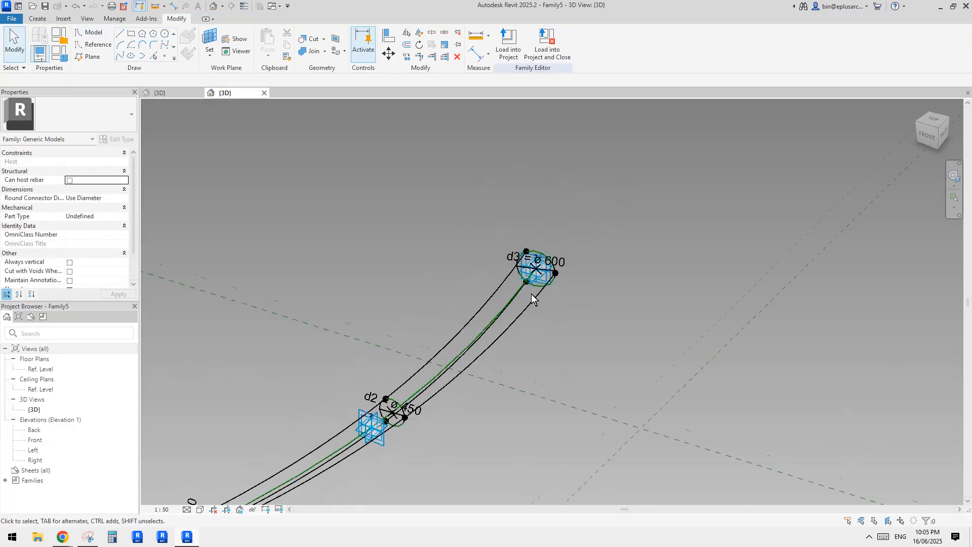
pyautogui.keyDown('shift'); pyautogui.moveTo(530, 294); pyautogui.dragTo(542, 259, button='middle'); pyautogui.keyUp('shift')
pyautogui.scroll(3, 493, 370)
pyautogui.scroll(3, 493, 370)
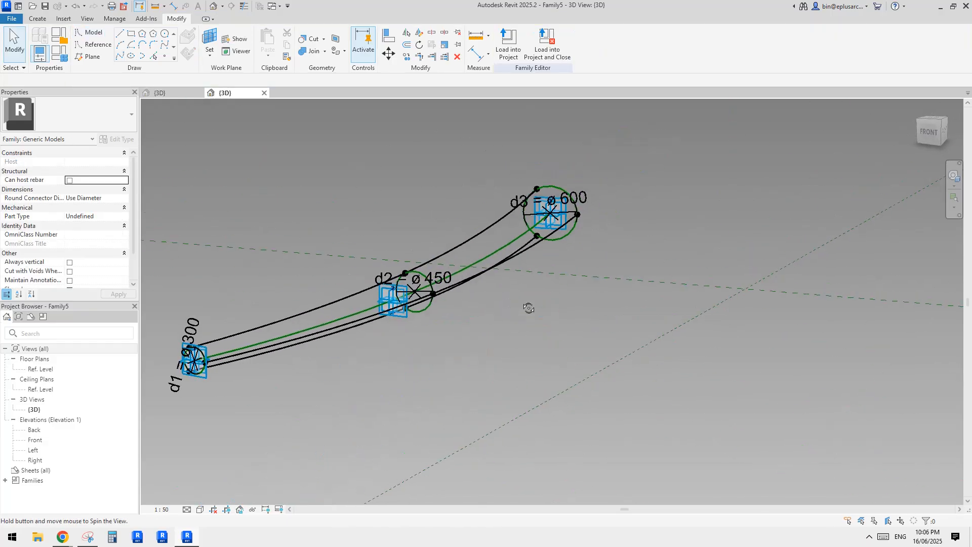
pyautogui.click(513, 274)
pyautogui.keyDown('shift'); pyautogui.moveTo(513, 273); pyautogui.dragTo(554, 241, button='middle'); pyautogui.keyUp('shift')
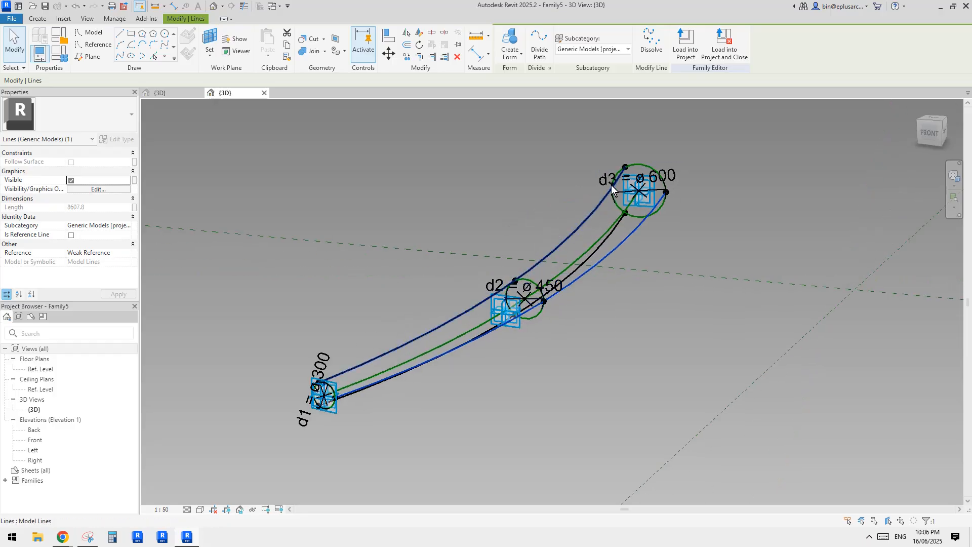
pyautogui.scroll(1, 609, 204)
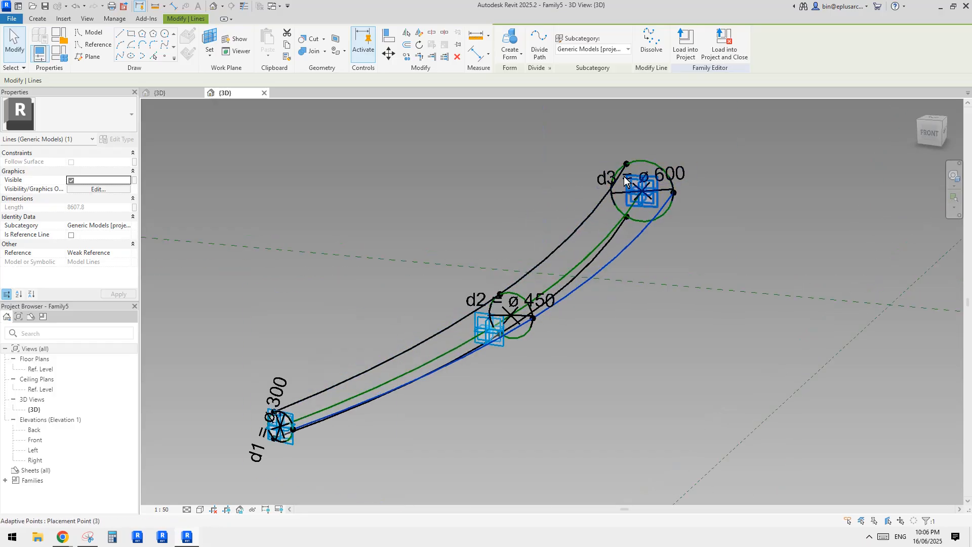
pyautogui.moveTo(609, 219); pyautogui.dragTo(600, 248, button='middle')
pyautogui.click(586, 211)
pyautogui.scroll(-1, 598, 248)
pyautogui.keyDown('shift'); pyautogui.moveTo(598, 248); pyautogui.dragTo(624, 274, button='middle'); pyautogui.keyUp('shift')
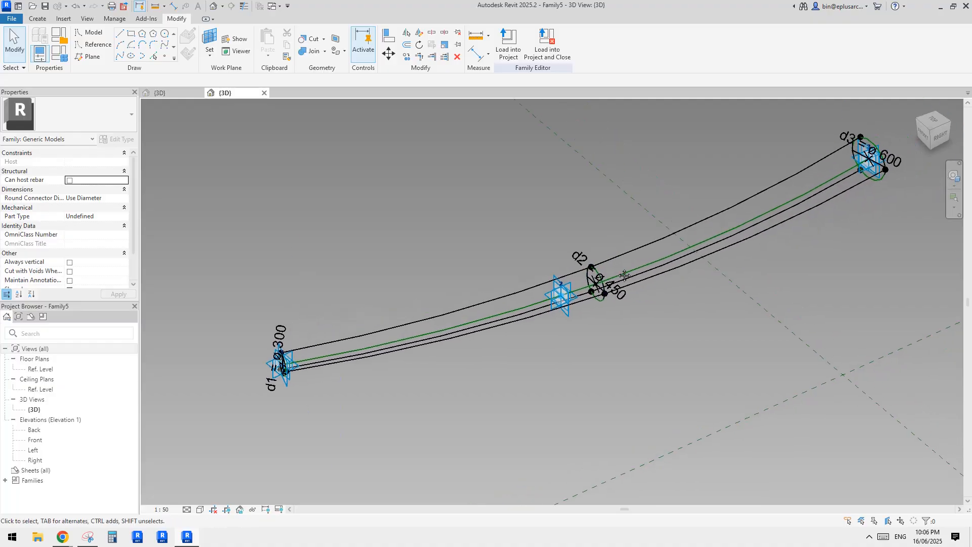
# Step: Divide the path of the upper chord spline
pyautogui.click(657, 242)
pyautogui.moveTo(629, 263); pyautogui.dragTo(595, 278, button='middle')
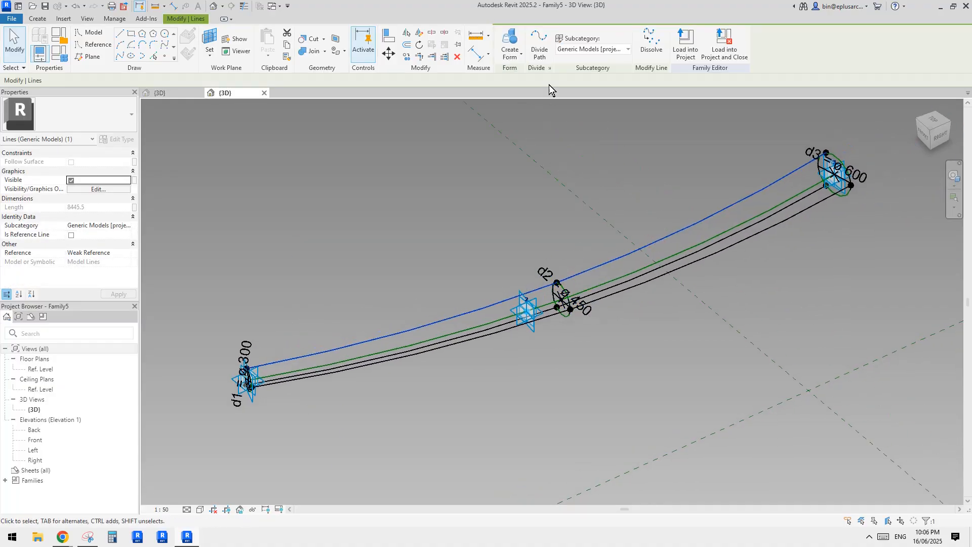
pyautogui.click(539, 50)
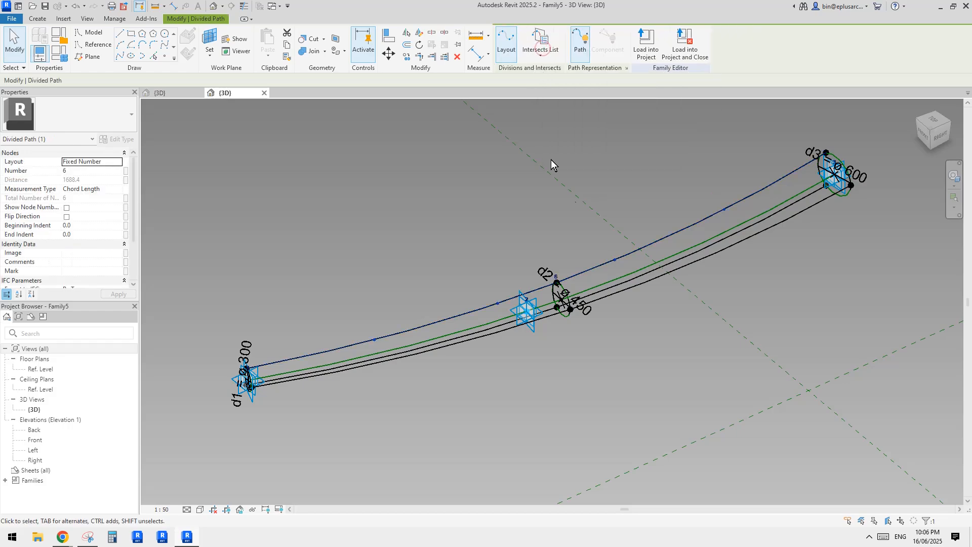
pyautogui.click(633, 328)
# Step: Divide the paths of the two lower chord splines
pyautogui.click(592, 271)
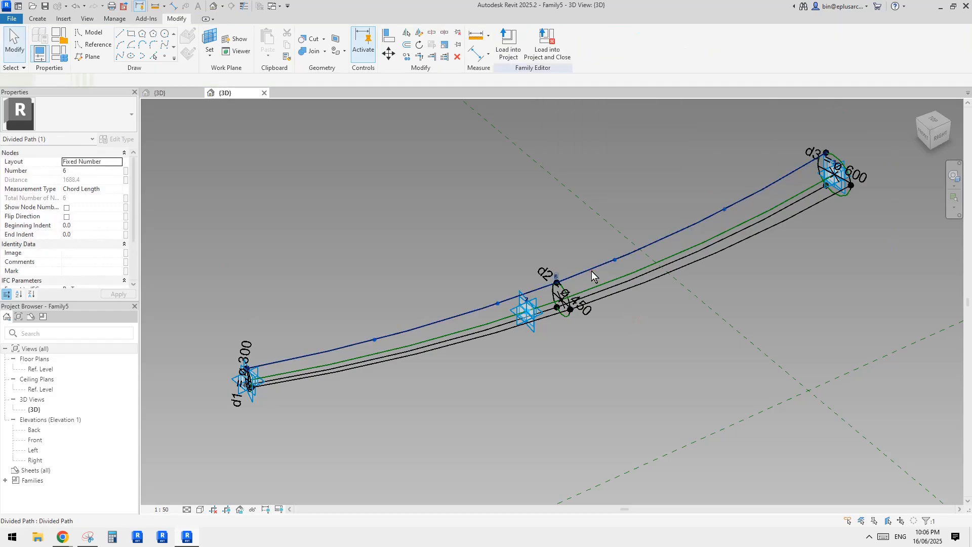
pyautogui.scroll(3, 591, 271)
pyautogui.keyDown('shift'); pyautogui.moveTo(601, 287); pyautogui.dragTo(597, 246, button='middle'); pyautogui.keyUp('shift')
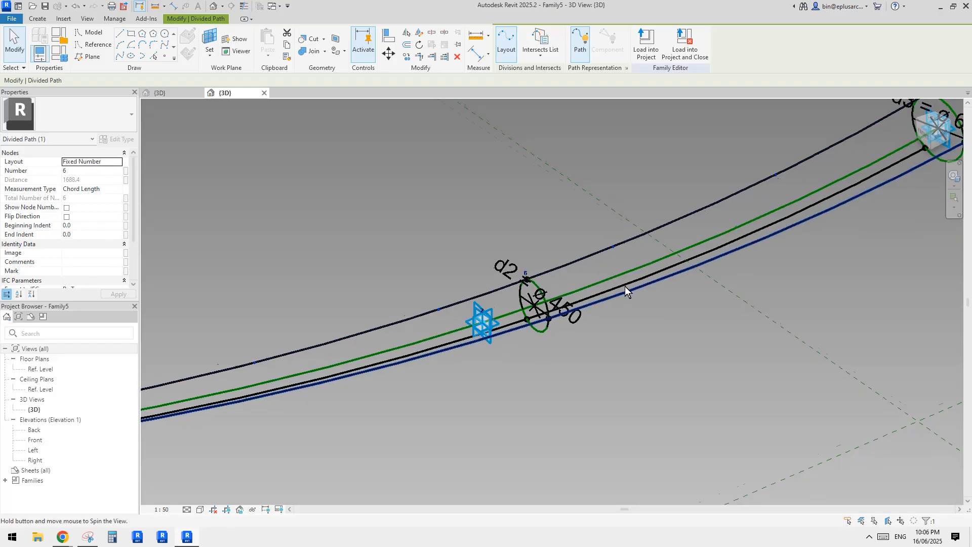
pyautogui.moveTo(625, 287)
pyautogui.keyDown('shift'); pyautogui.mouseDown(button='middle')
pyautogui.moveTo(627, 260)
pyautogui.moveTo(624, 268)
pyautogui.moveTo(699, 260)
pyautogui.moveTo(623, 303)
pyautogui.mouseUp(button='middle'); pyautogui.keyUp('shift')
pyautogui.keyDown('shift'); pyautogui.moveTo(568, 273); pyautogui.dragTo(614, 299, button='middle'); pyautogui.keyUp('shift')
pyautogui.click(614, 299)
pyautogui.click(539, 43)
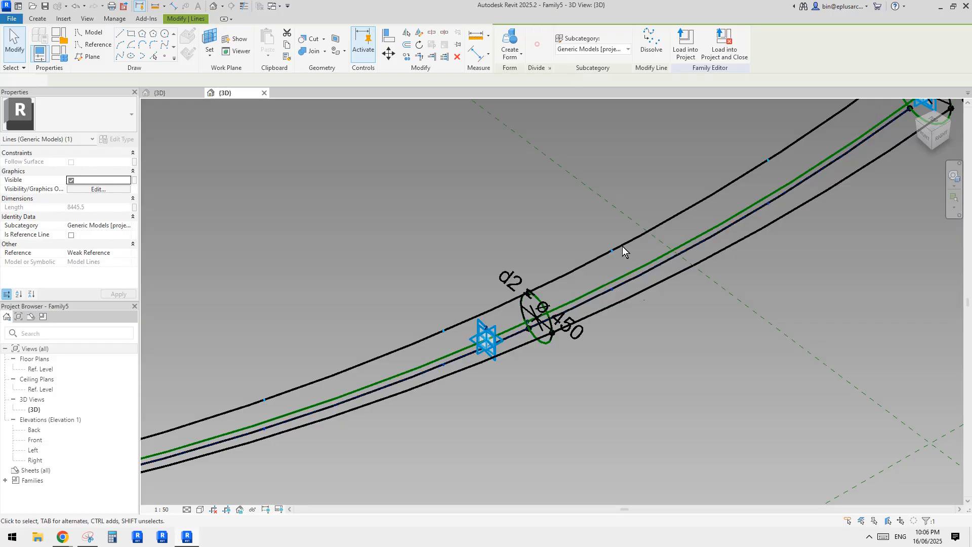
pyautogui.click(637, 294)
pyautogui.click(539, 44)
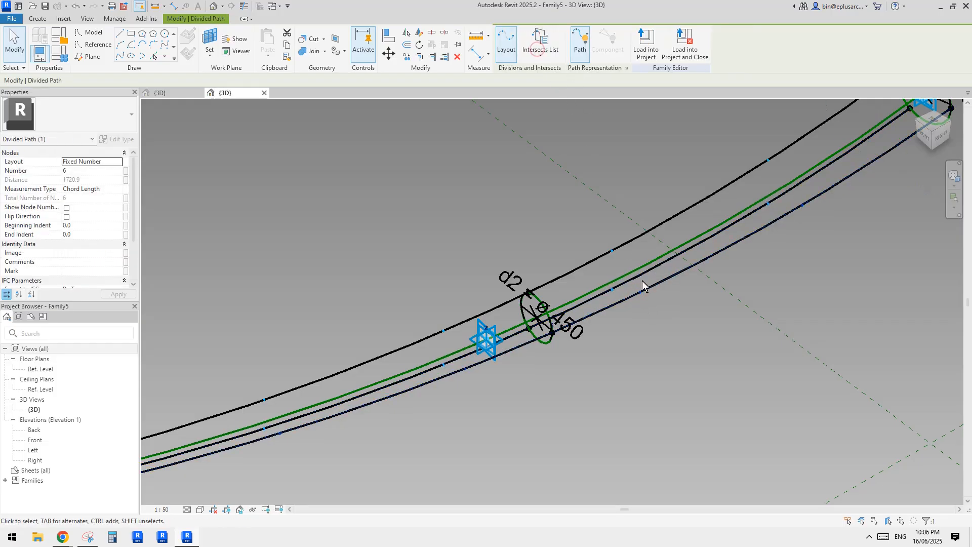
# Step: Set all three divided chord paths to the Minimum Distance layout with a minimum distance of 900
pyautogui.keyDown('shift'); pyautogui.moveTo(644, 284); pyautogui.dragTo(628, 287, button='middle'); pyautogui.keyUp('shift')
pyautogui.keyDown('ctrl'); pyautogui.click(619, 226); pyautogui.keyUp('ctrl')
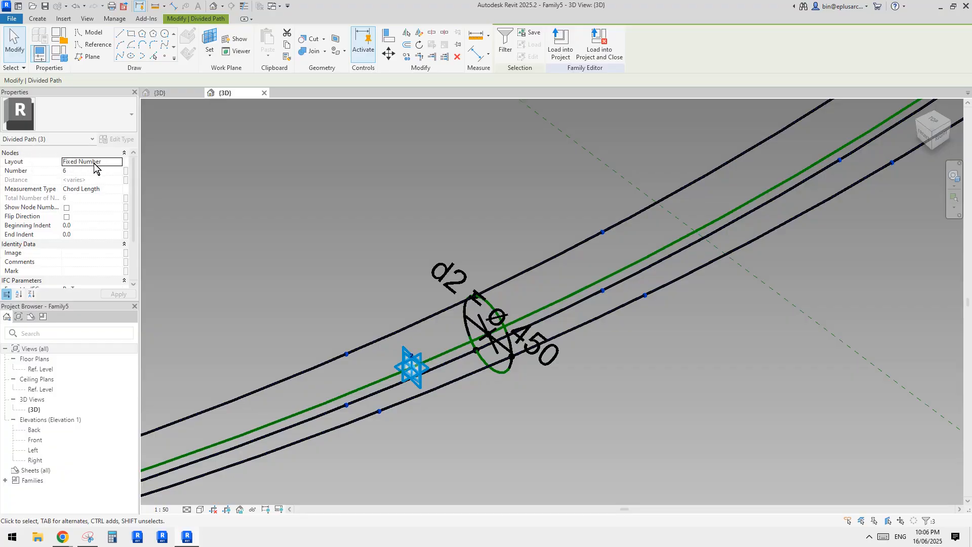
pyautogui.click(120, 164)
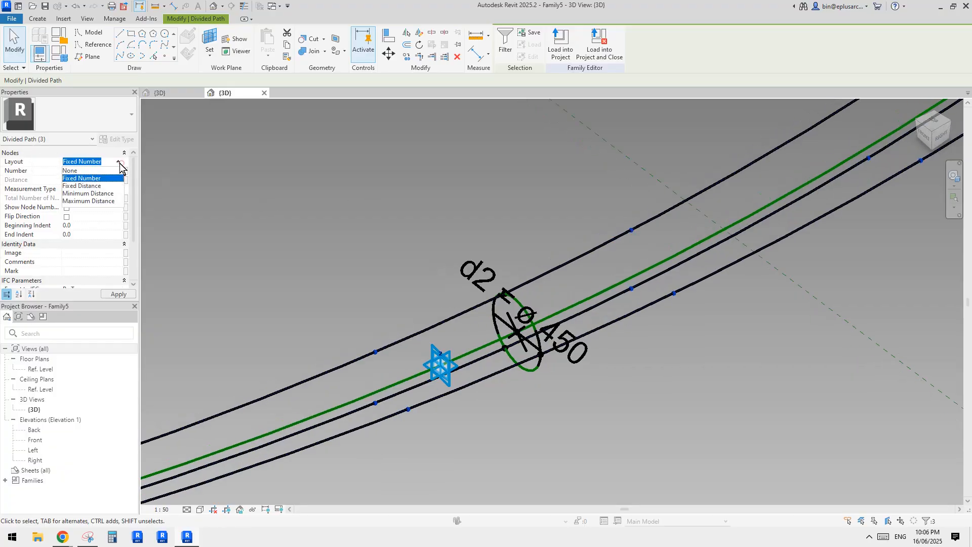
pyautogui.click(100, 194)
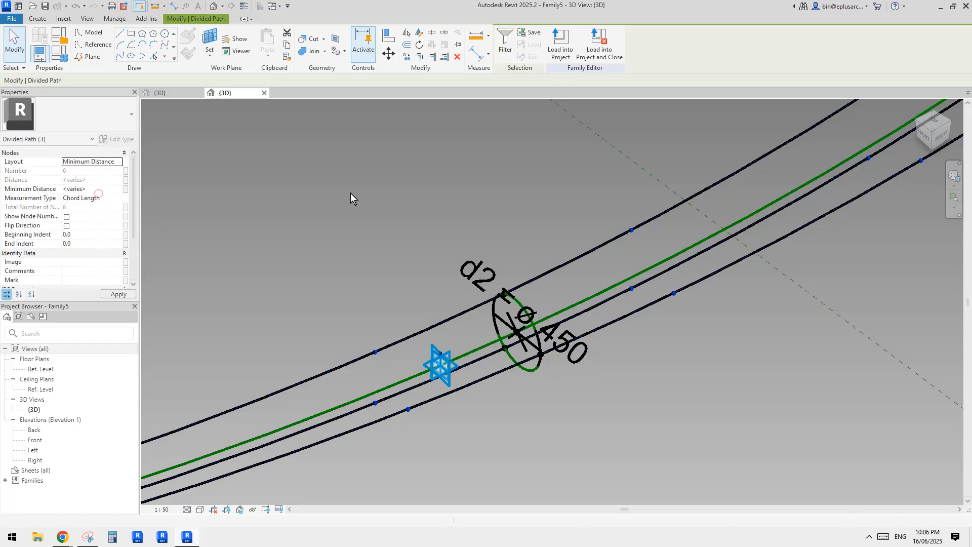
pyautogui.scroll(-4, 387, 228)
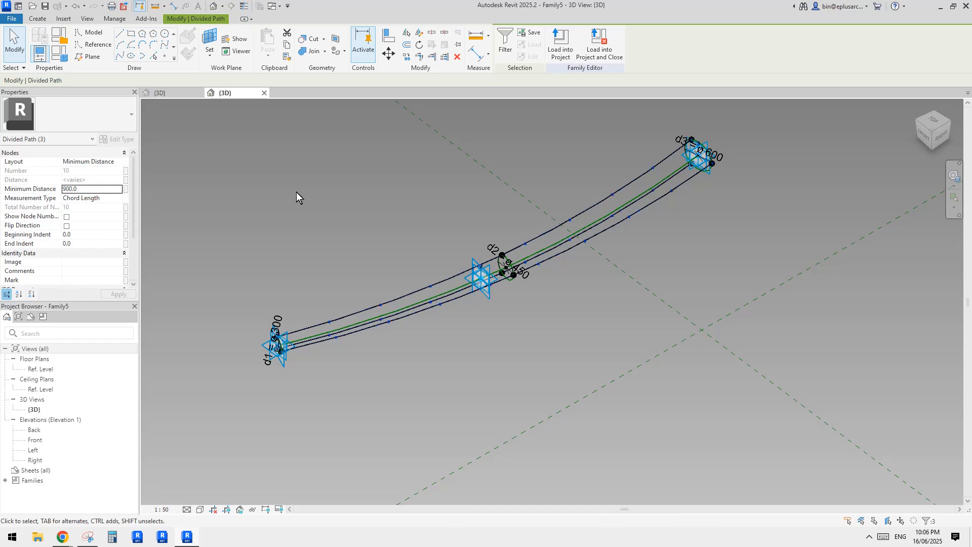
# Step: Link the minimum distance of the three divided chord paths to a new family type parameter named "m. spacing"
pyautogui.click(126, 189)
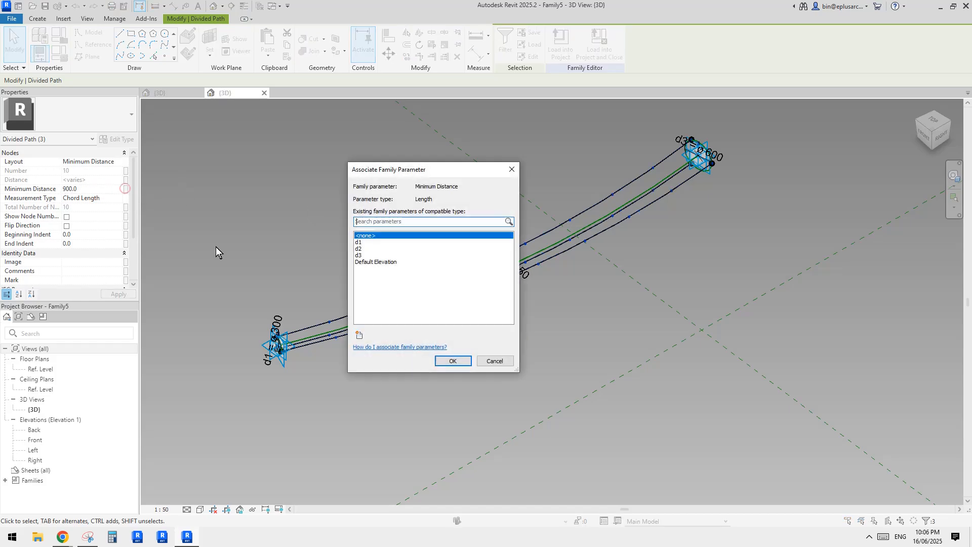
pyautogui.click(360, 336)
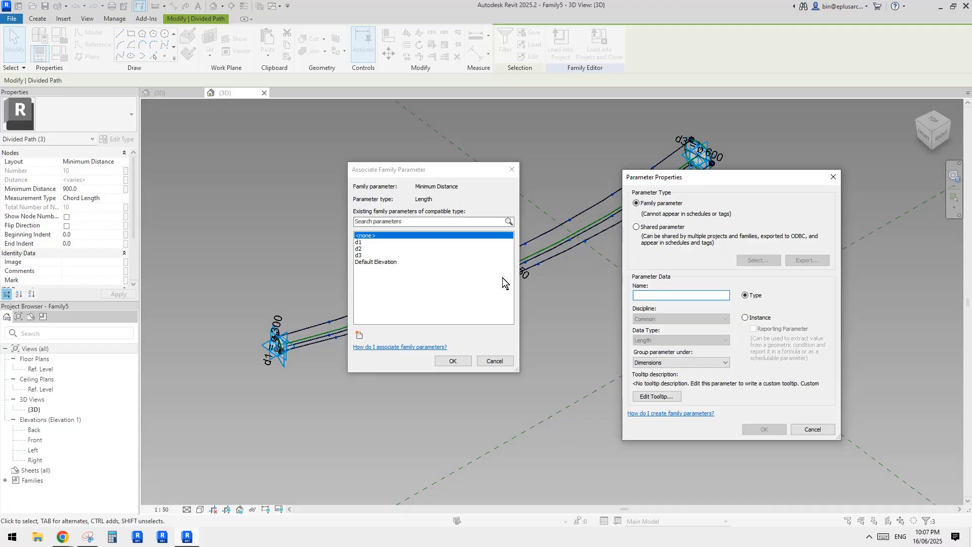
pyautogui.write('m')
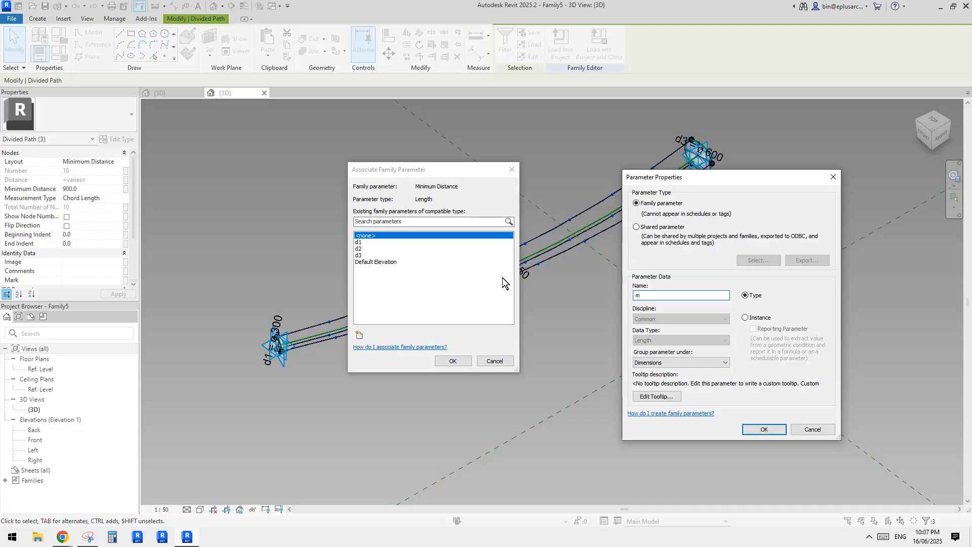
pyautogui.write('. spacing')
pyautogui.click(761, 429)
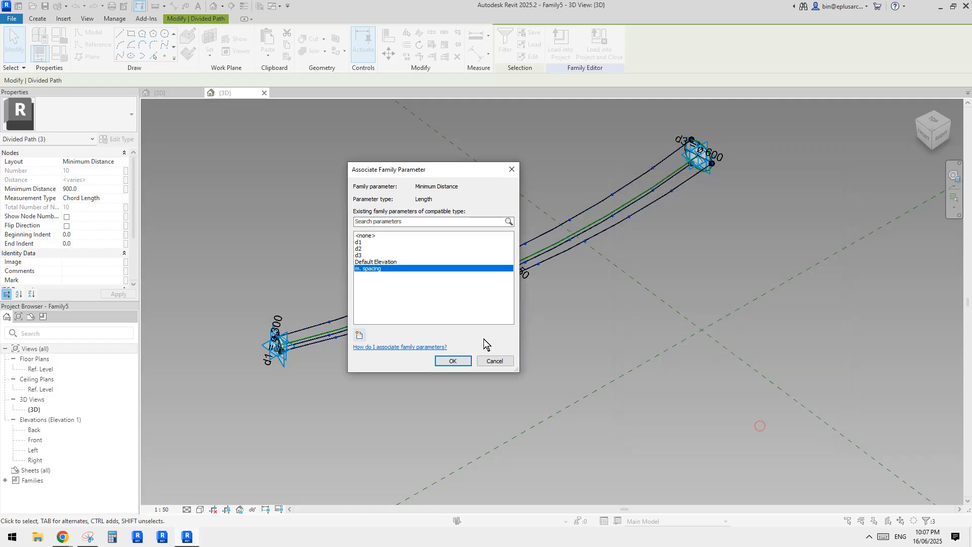
pyautogui.click(452, 361)
pyautogui.scroll(5, 499, 375)
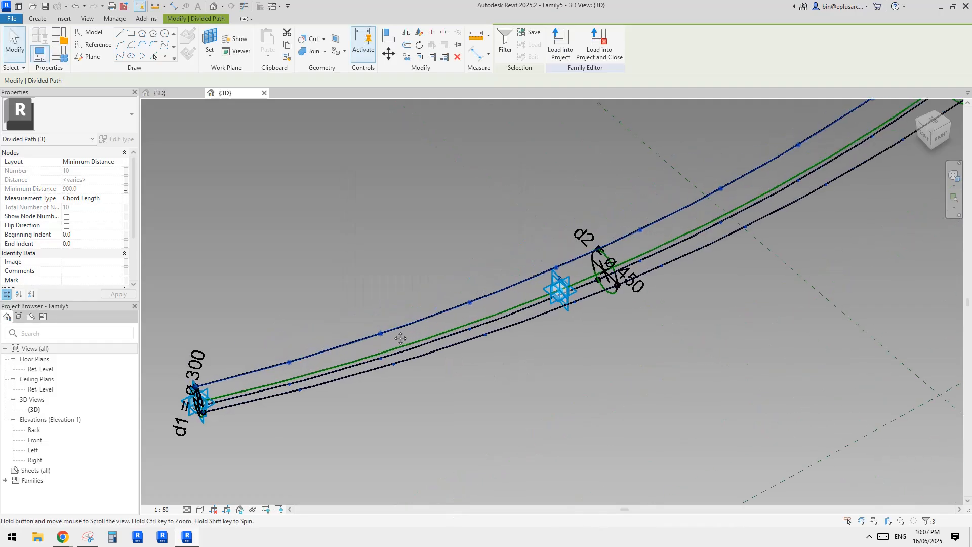
pyautogui.press('Escape')
# Step: Create a new family from the Metric Generic Model Adaptive template
pyautogui.scroll(-2, 380, 343)
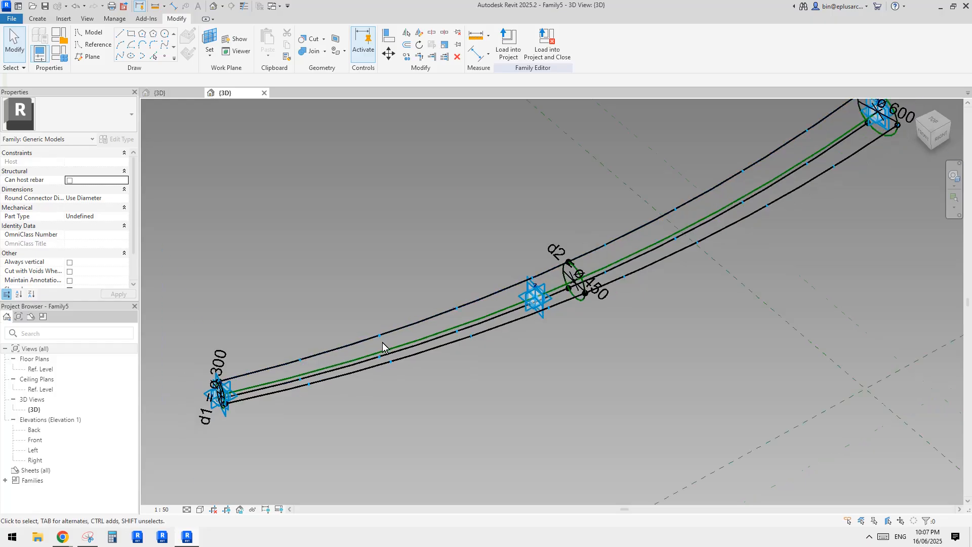
pyautogui.scroll(-1, 450, 312)
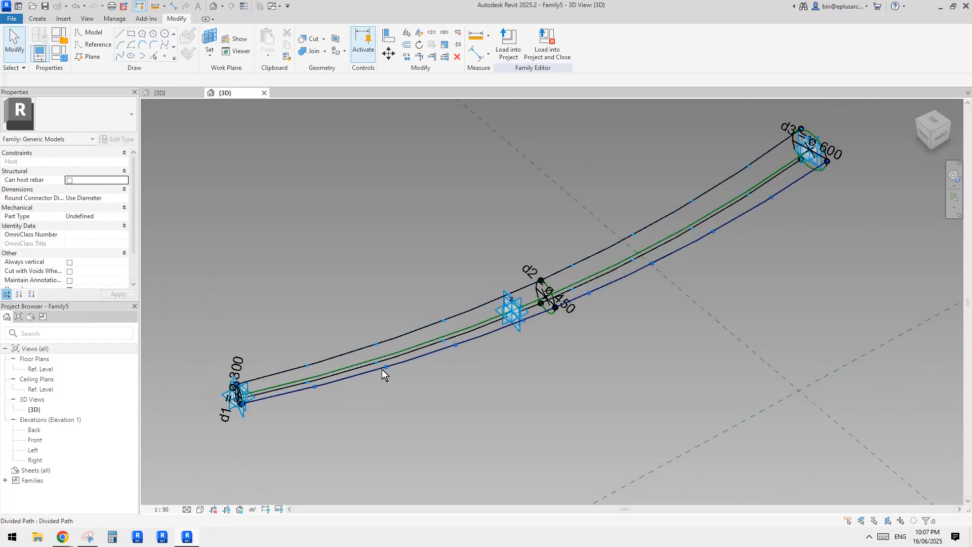
pyautogui.moveTo(442, 228); pyautogui.dragTo(435, 252, button='middle')
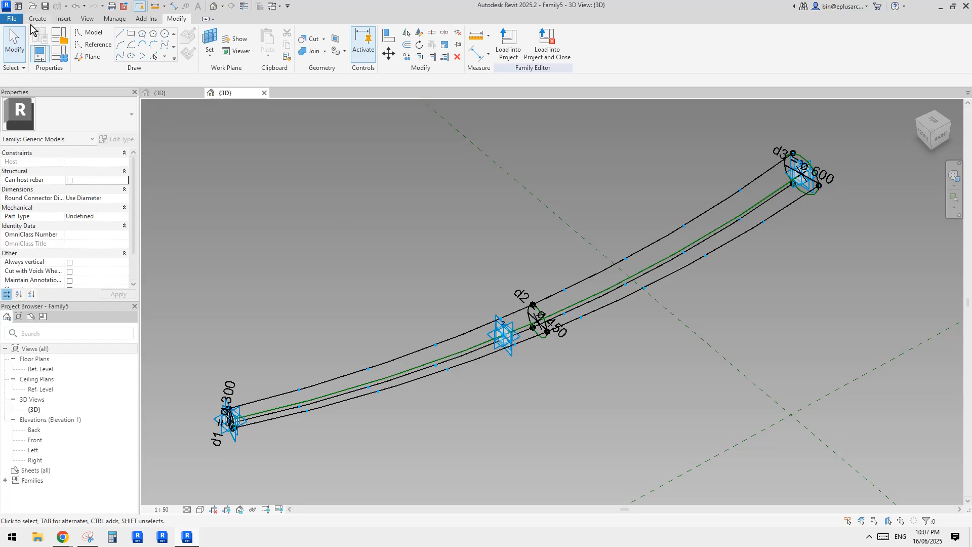
pyautogui.click(11, 20)
pyautogui.moveTo(63, 60)
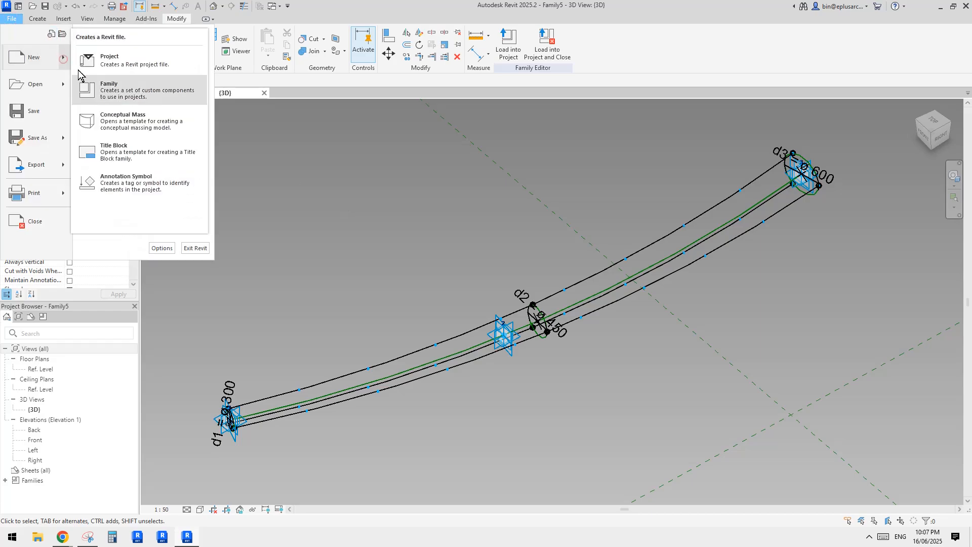
pyautogui.click(127, 90)
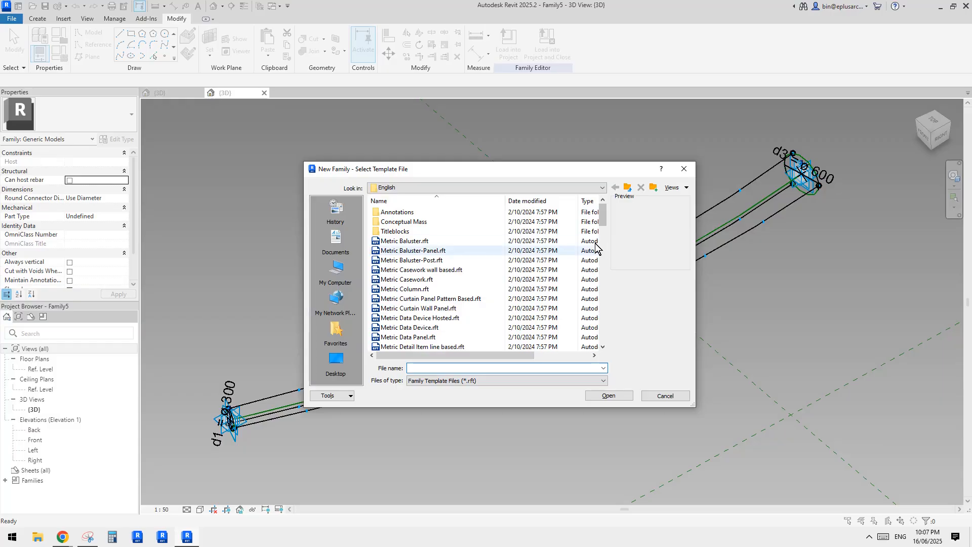
pyautogui.click(601, 249)
pyautogui.click(602, 258)
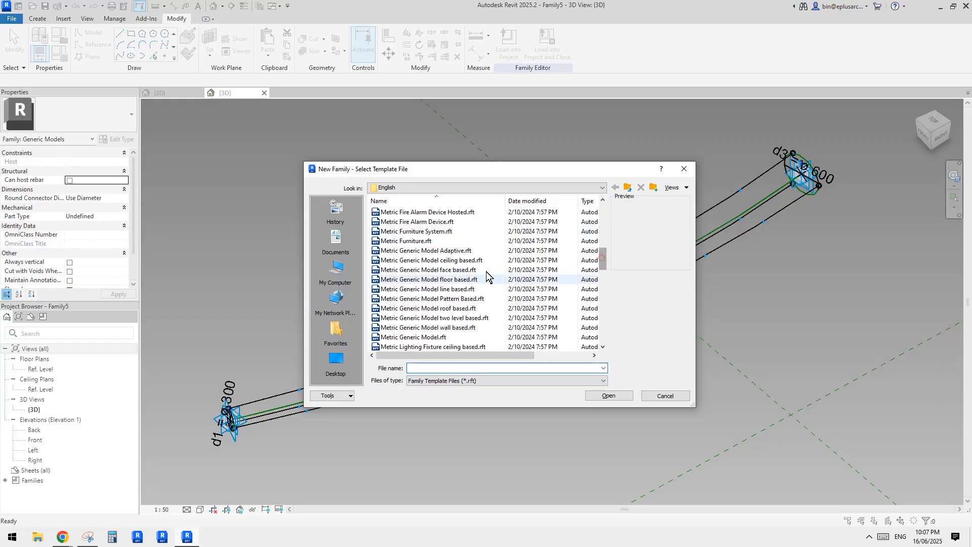
pyautogui.doubleClick(448, 251)
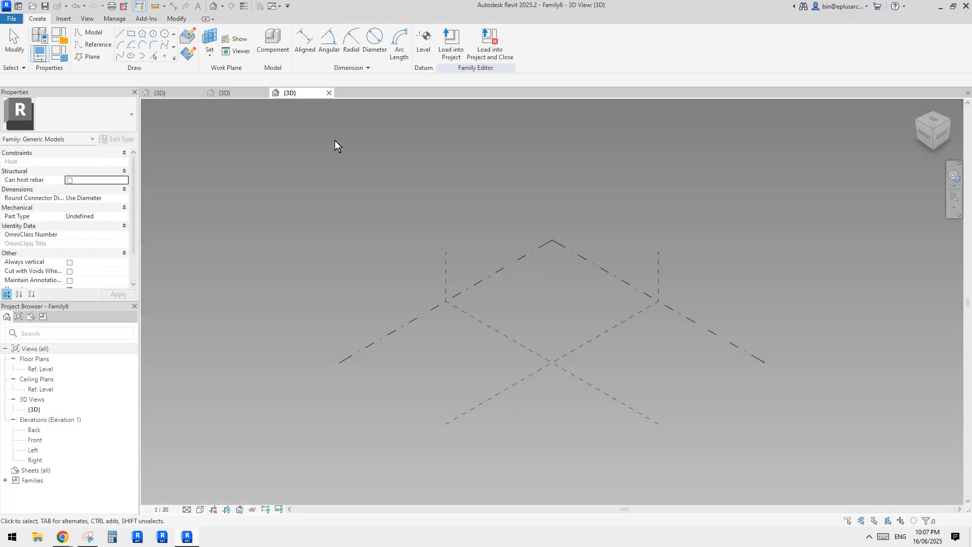
# Step: Place two reference points near the intersection of the reference planes and make both adaptive
pyautogui.click(164, 56)
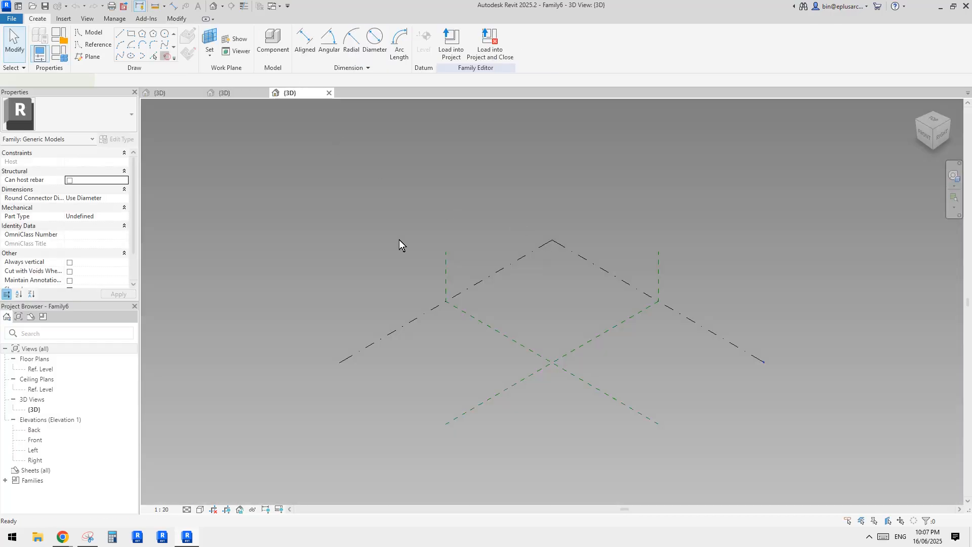
pyautogui.click(510, 363)
pyautogui.press('Escape')
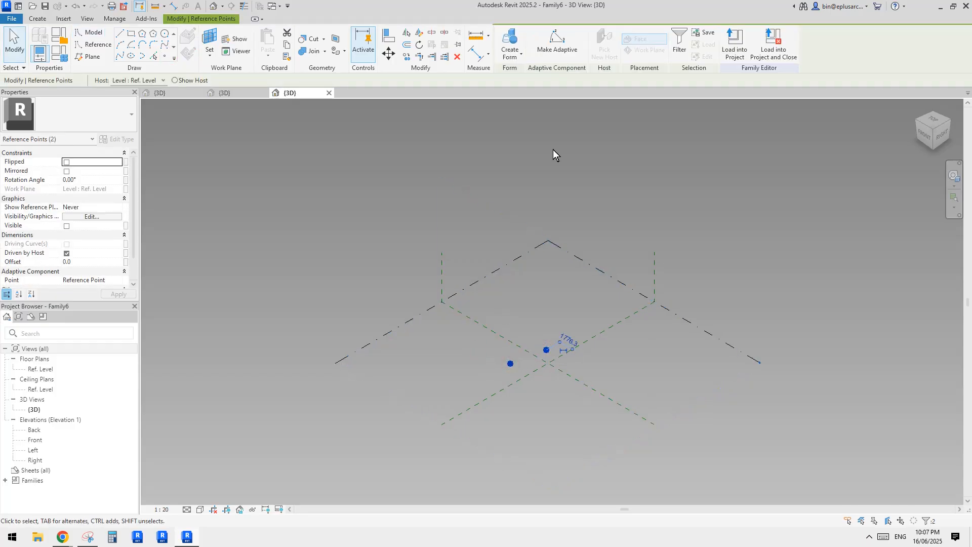
pyautogui.click(558, 49)
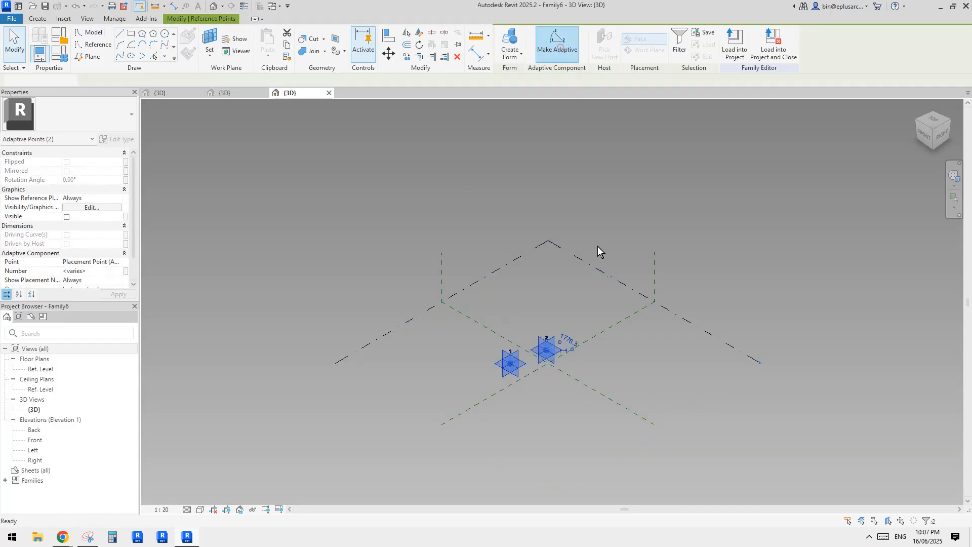
# Step: Join the two adaptive points with a spline through points and load the two-point member family into Family5
pyautogui.click(123, 55)
pyautogui.click(596, 331)
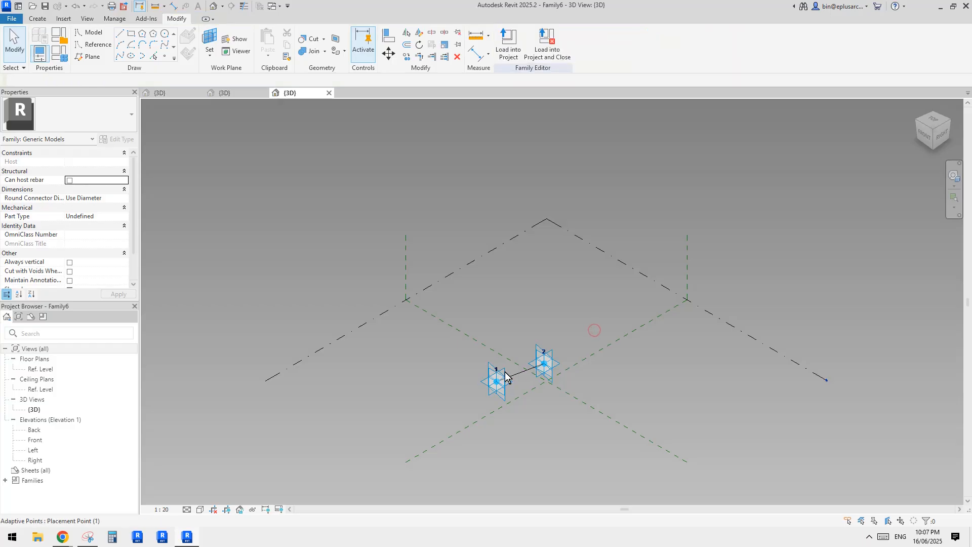
pyautogui.click(509, 53)
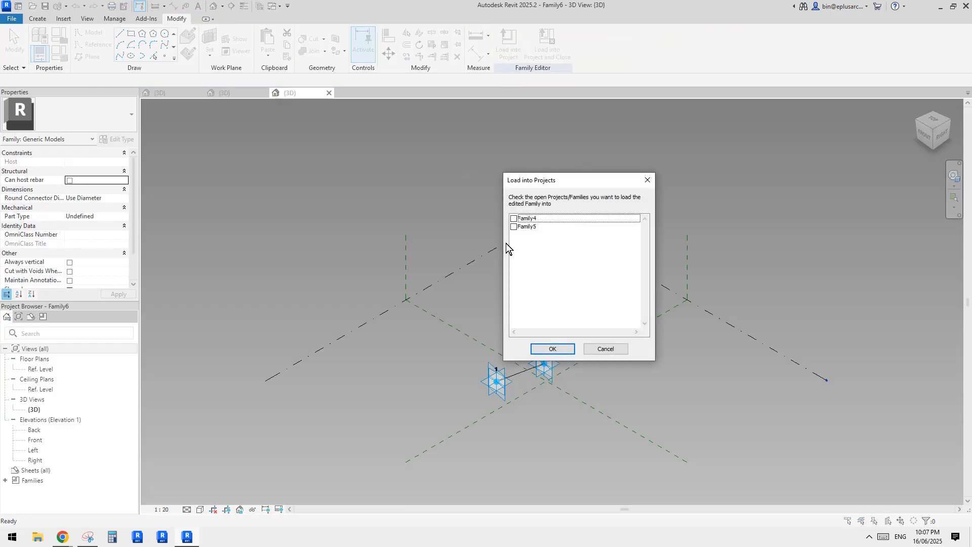
pyautogui.click(513, 226)
pyautogui.click(552, 348)
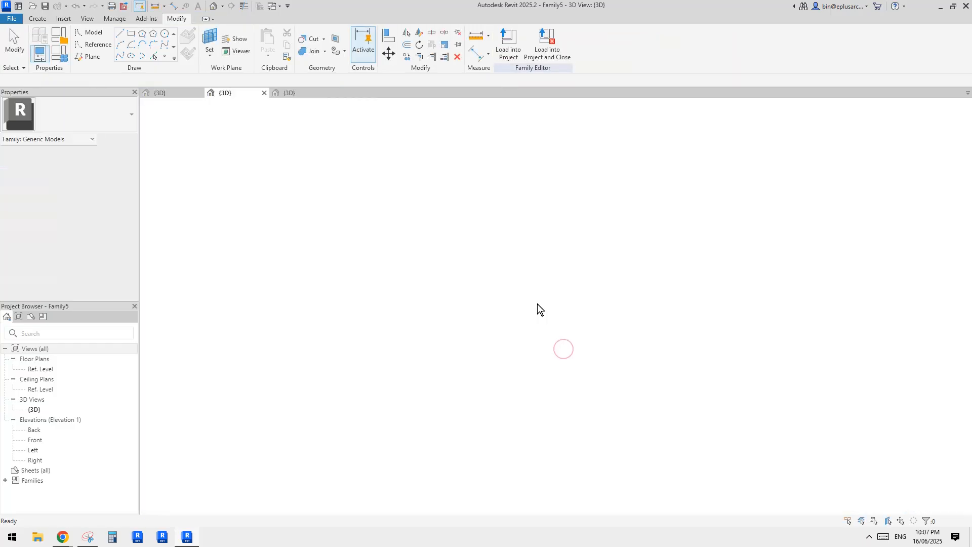
# Step: Place chained Family6 members as a closed triangle joining the first division nodes after d1 on the three chords
pyautogui.scroll(4, 463, 323)
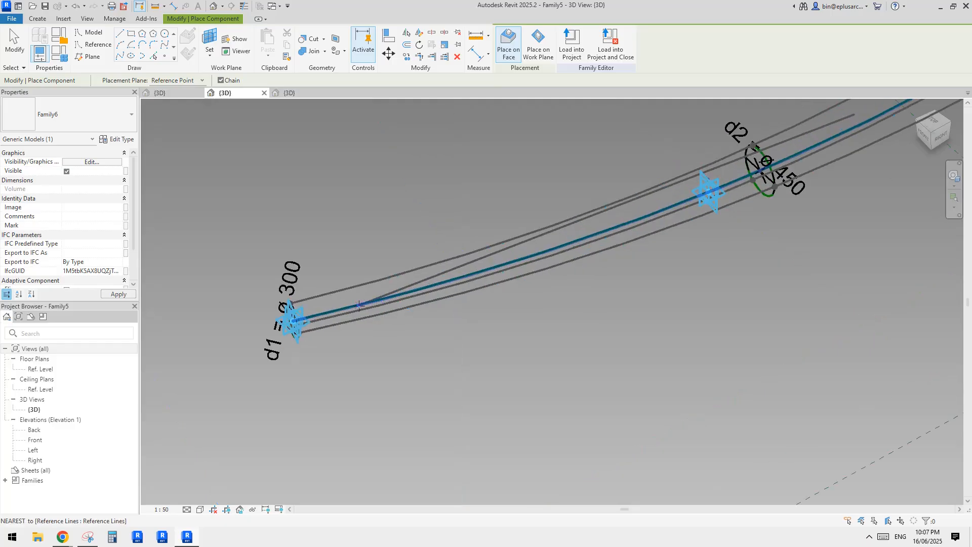
pyautogui.keyDown('shift'); pyautogui.moveTo(427, 231); pyautogui.dragTo(445, 300, button='middle'); pyautogui.keyUp('shift')
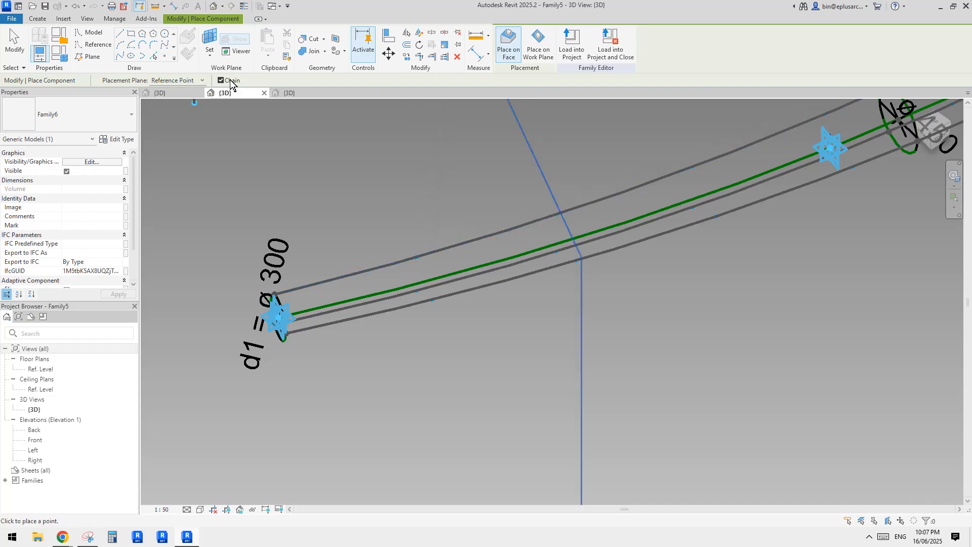
pyautogui.moveTo(439, 265); pyautogui.dragTo(453, 267, button='middle')
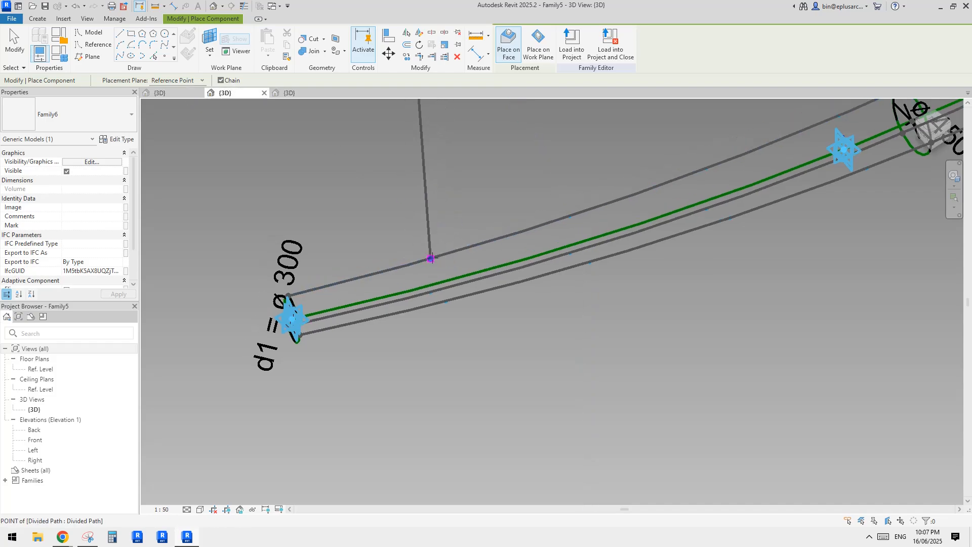
pyautogui.click(431, 259)
pyautogui.click(431, 292)
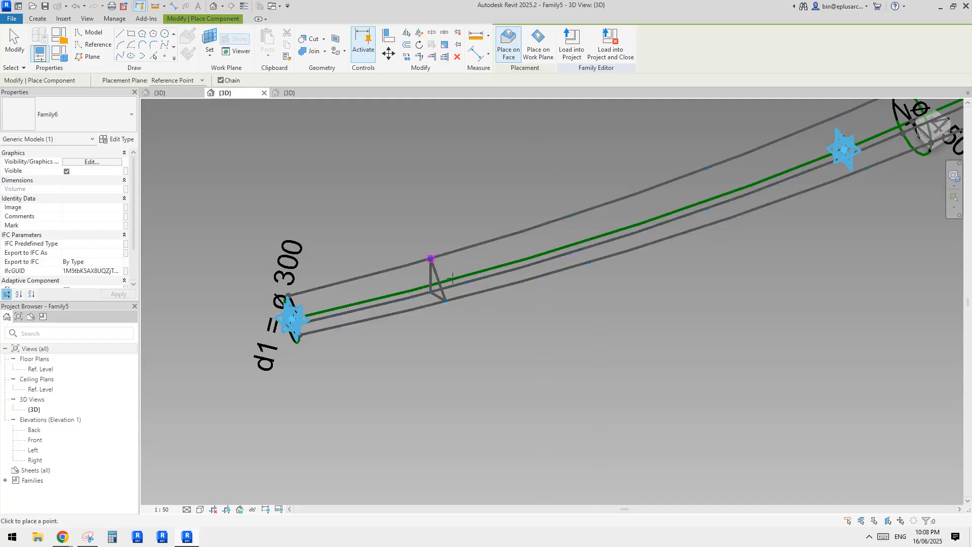
pyautogui.press('Escape')
# Step: Place two diagonal Family6 members from the triangle's upper and front lower corners to the next node on the rear lower chord
pyautogui.click(440, 283)
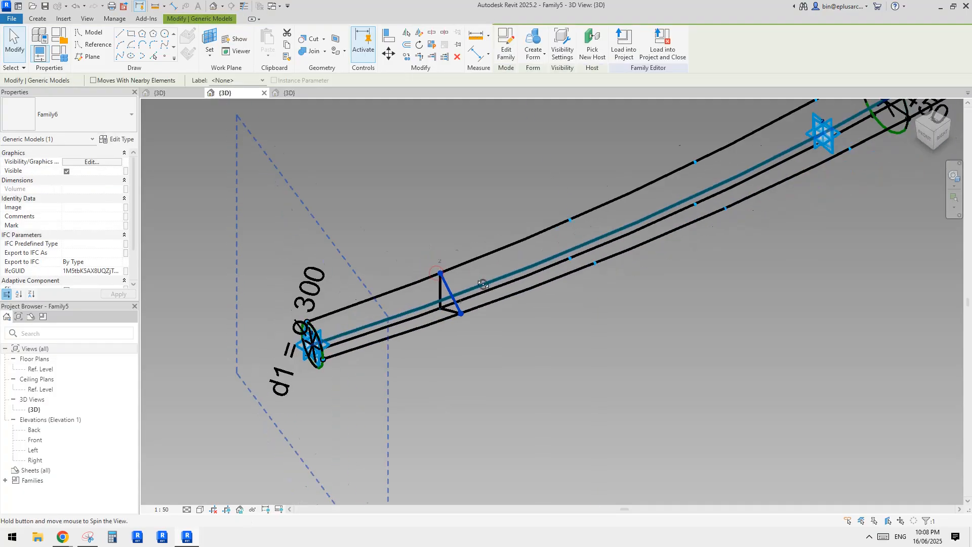
pyautogui.keyDown('shift'); pyautogui.moveTo(454, 298); pyautogui.dragTo(442, 256, button='middle'); pyautogui.keyUp('shift')
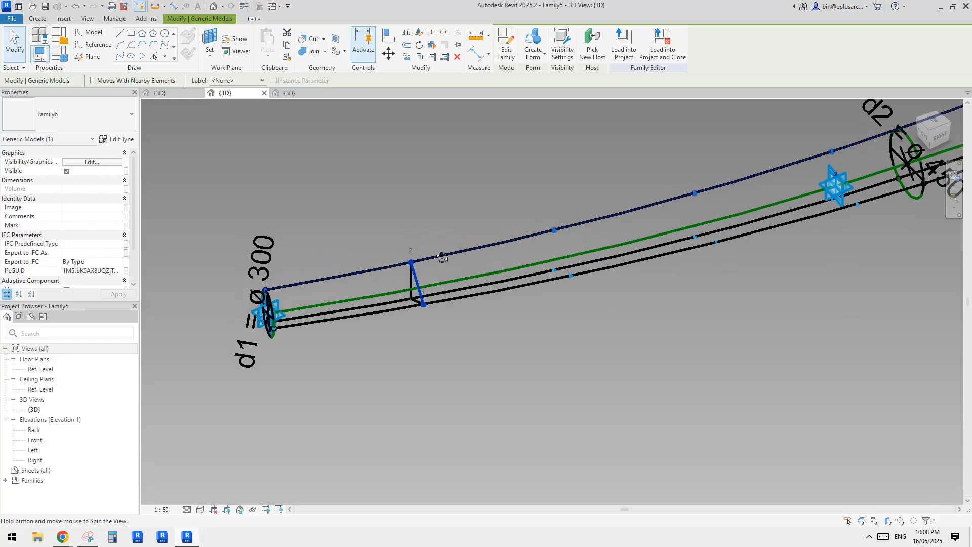
pyautogui.moveTo(415, 303)
pyautogui.keyDown('shift'); pyautogui.mouseDown(button='middle')
pyautogui.moveTo(460, 281)
pyautogui.moveTo(423, 310)
pyautogui.mouseUp(button='middle'); pyautogui.keyUp('shift')
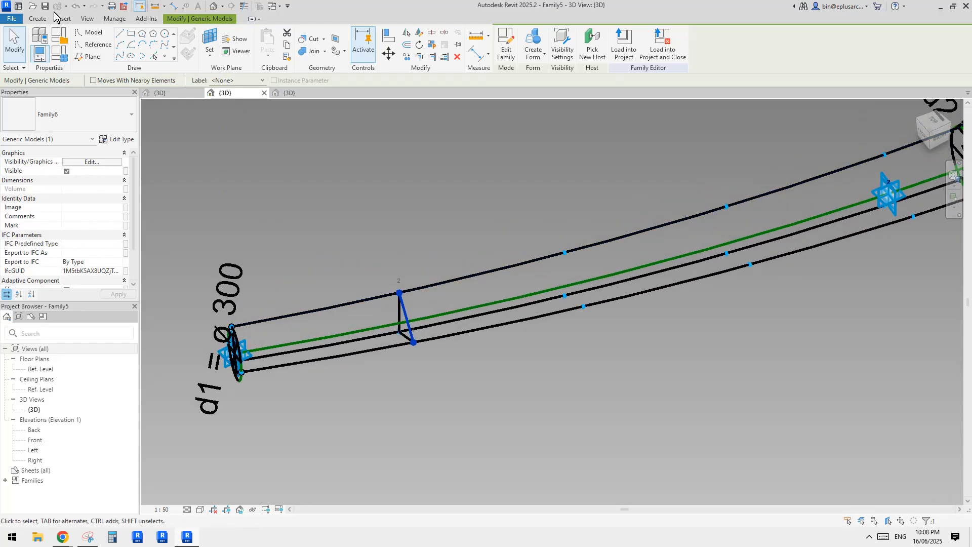
pyautogui.click(39, 18)
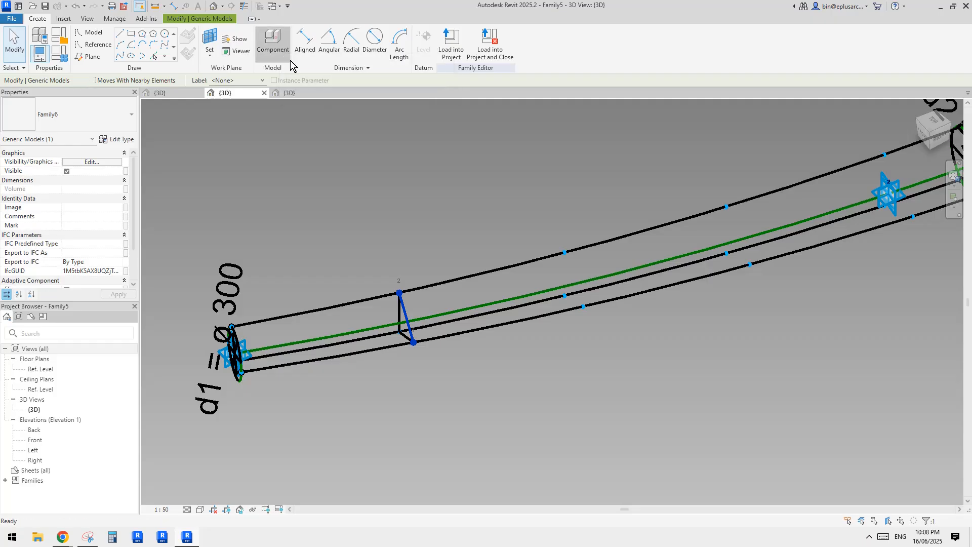
pyautogui.click(273, 40)
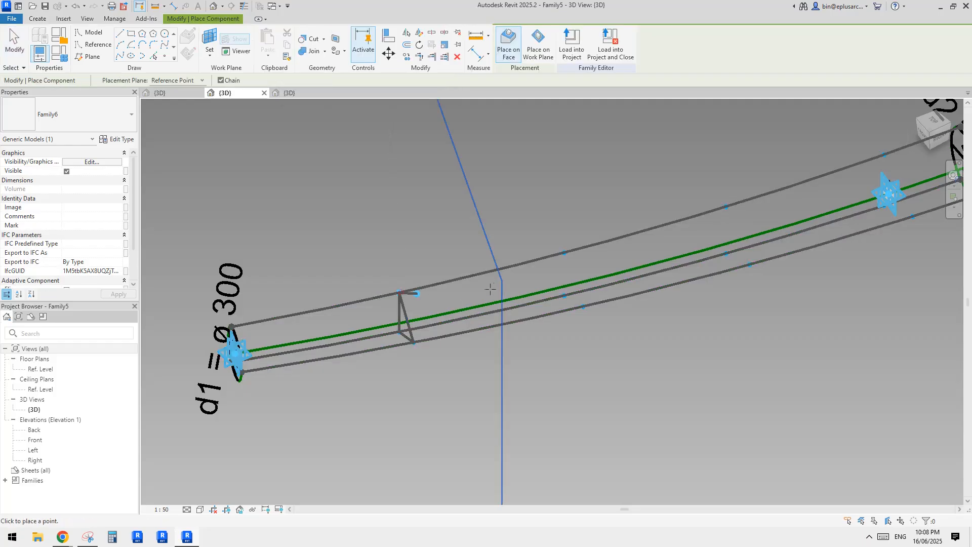
pyautogui.click(564, 295)
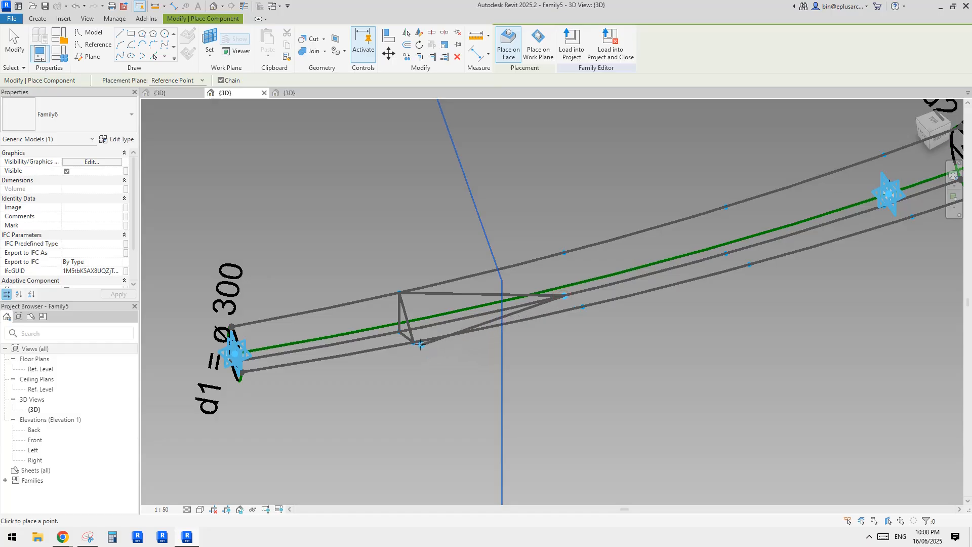
pyautogui.keyDown('shift'); pyautogui.moveTo(595, 322); pyautogui.dragTo(537, 324, button='middle'); pyautogui.keyUp('shift')
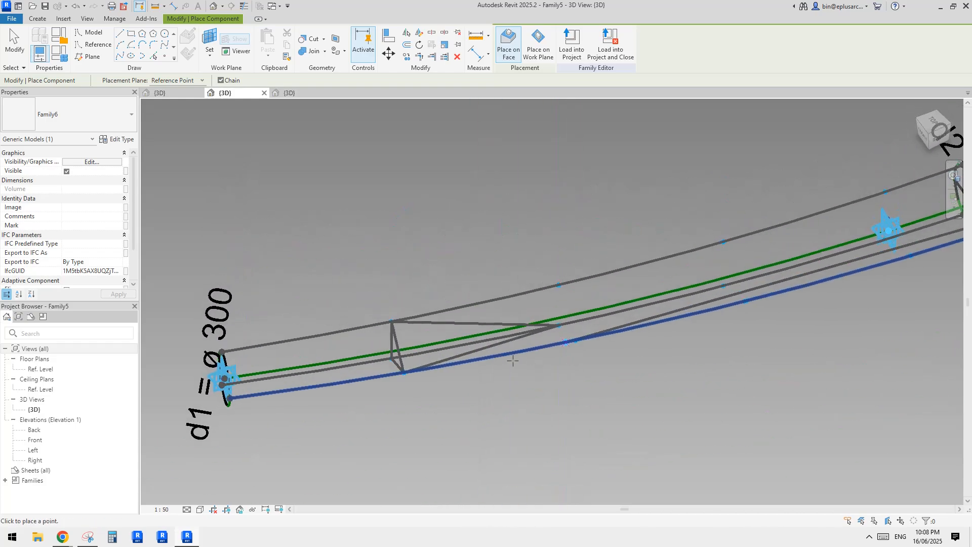
pyautogui.press('Escape')
# Step: Try to repeat the five placed truss members along the three divided chord paths
pyautogui.moveTo(354, 260); pyautogui.dragTo(608, 431)
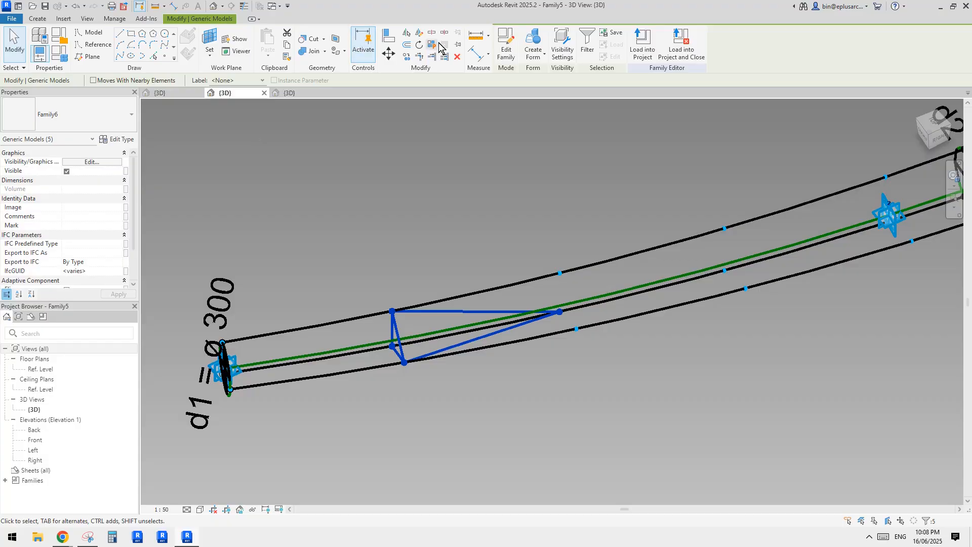
pyautogui.scroll(-3, 528, 204)
pyautogui.moveTo(569, 200); pyautogui.dragTo(448, 300, button='middle')
pyautogui.scroll(-3, 390, 292)
pyautogui.scroll(1, 424, 310)
pyautogui.scroll(1, 448, 300)
pyautogui.scroll(1, 448, 304)
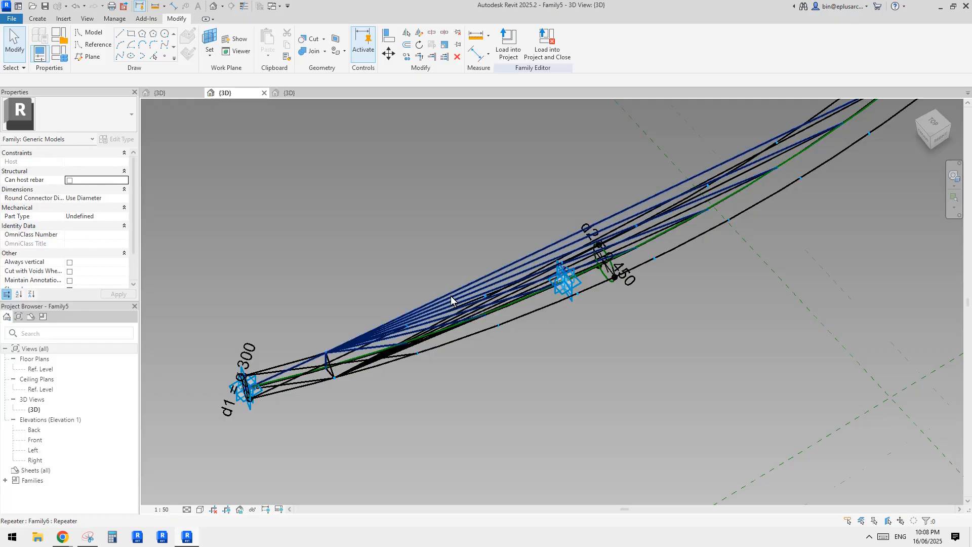
# Step: Show the node numbers on the front lower chord's divided path
pyautogui.scroll(4, 451, 296)
pyautogui.keyDown('shift'); pyautogui.moveTo(466, 310); pyautogui.dragTo(521, 320, button='middle'); pyautogui.keyUp('shift')
pyautogui.click(562, 328)
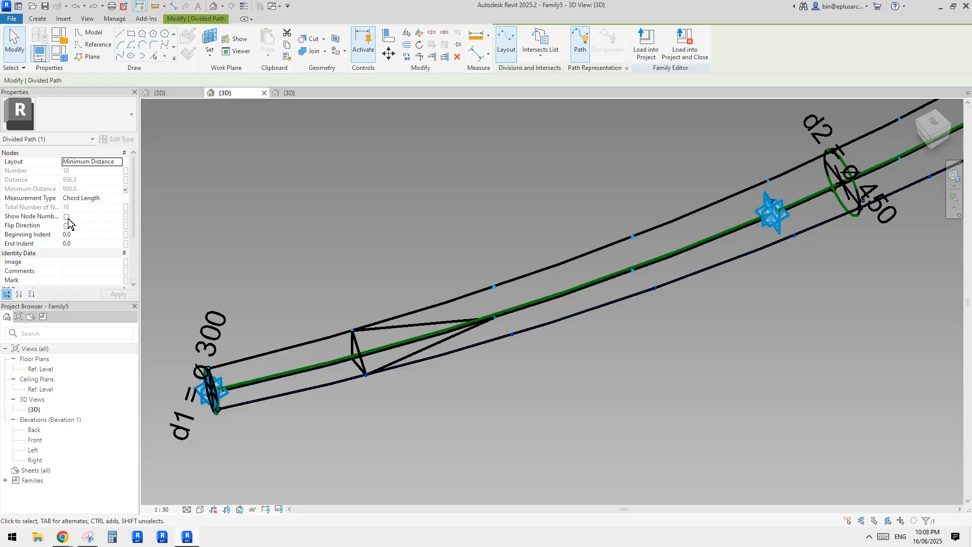
# Step: Show the node numbers on all three divided paths, one path after another, to compare their numbering directions
pyautogui.moveTo(506, 310); pyautogui.dragTo(521, 256, button='middle')
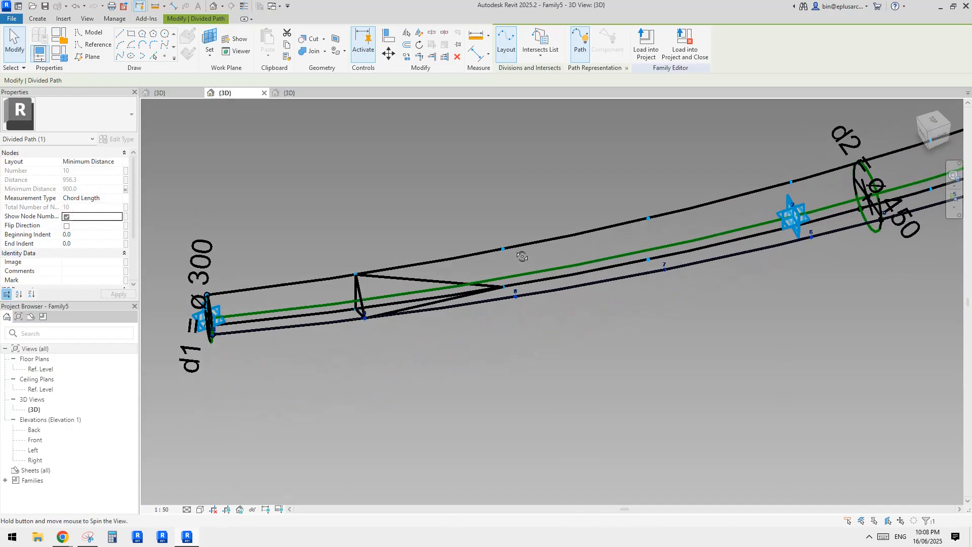
pyautogui.scroll(2, 524, 282)
pyautogui.scroll(-2, 415, 306)
pyautogui.moveTo(449, 317); pyautogui.dragTo(510, 304, button='middle')
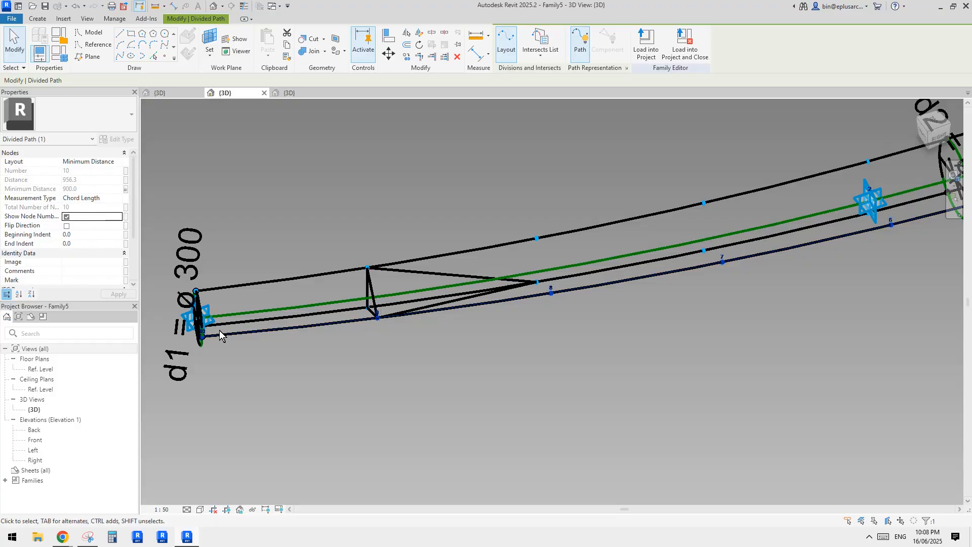
pyautogui.moveTo(645, 269); pyautogui.dragTo(624, 278, button='middle')
pyautogui.click(620, 270)
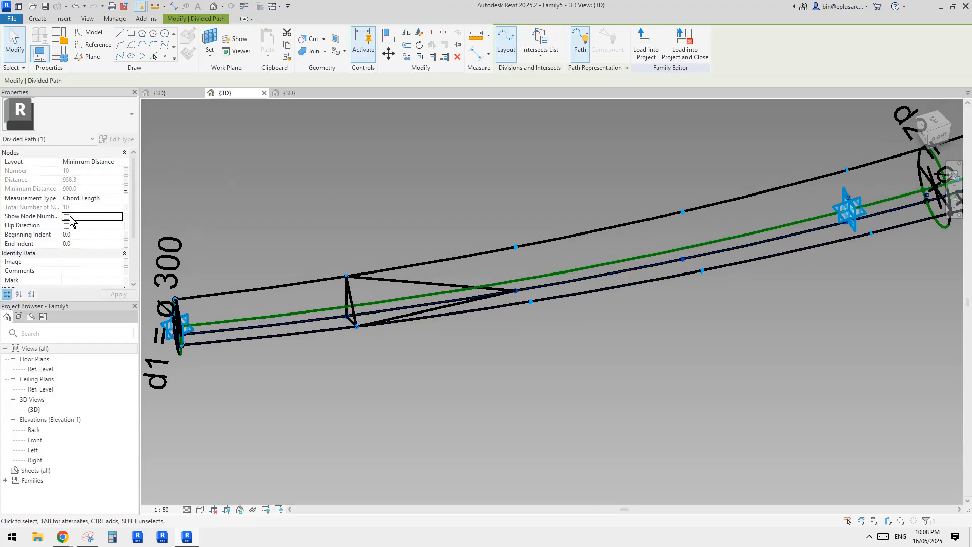
pyautogui.moveTo(560, 282); pyautogui.dragTo(563, 285, button='middle')
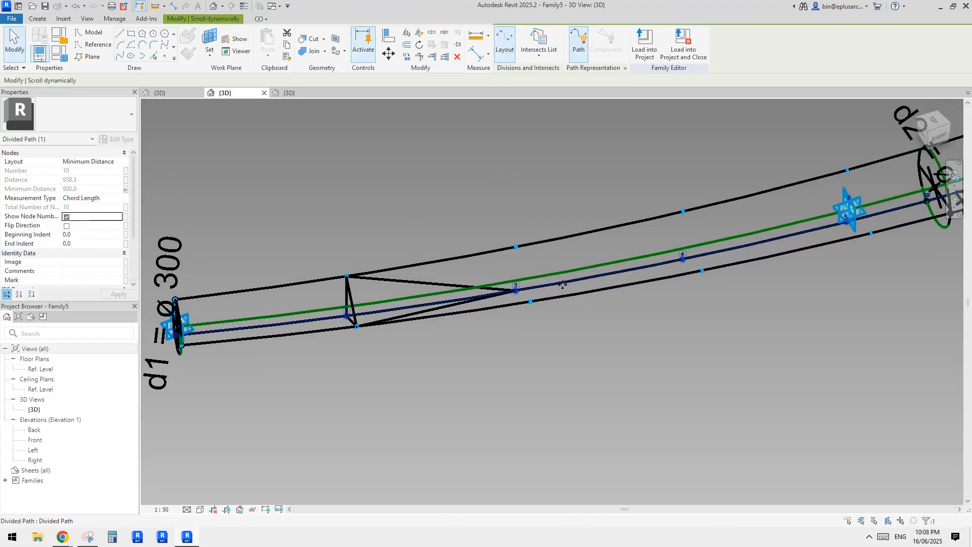
pyautogui.click(600, 229)
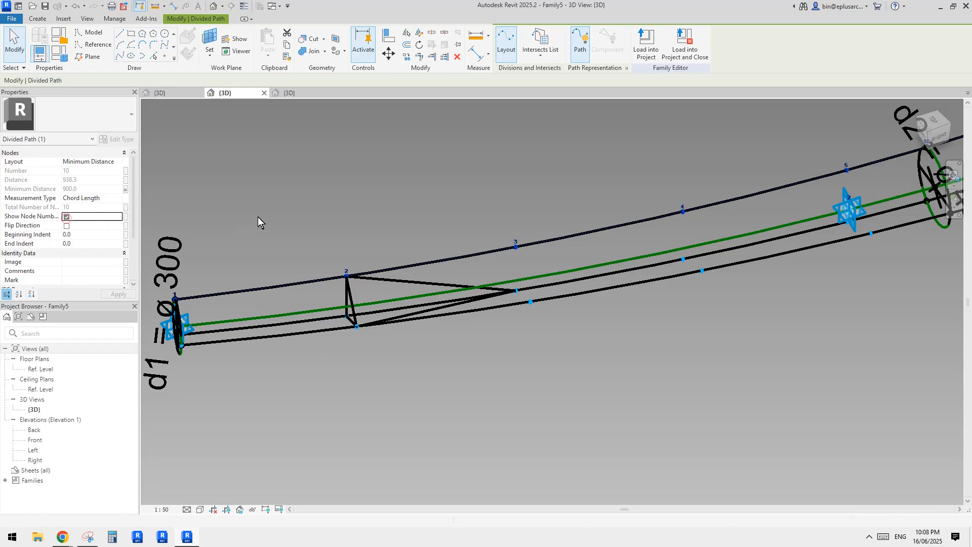
# Step: Flip the direction of the lower chord's divided path so its numbering starts at the d1 end
pyautogui.moveTo(418, 199); pyautogui.dragTo(419, 209, button='middle')
pyautogui.click(568, 303)
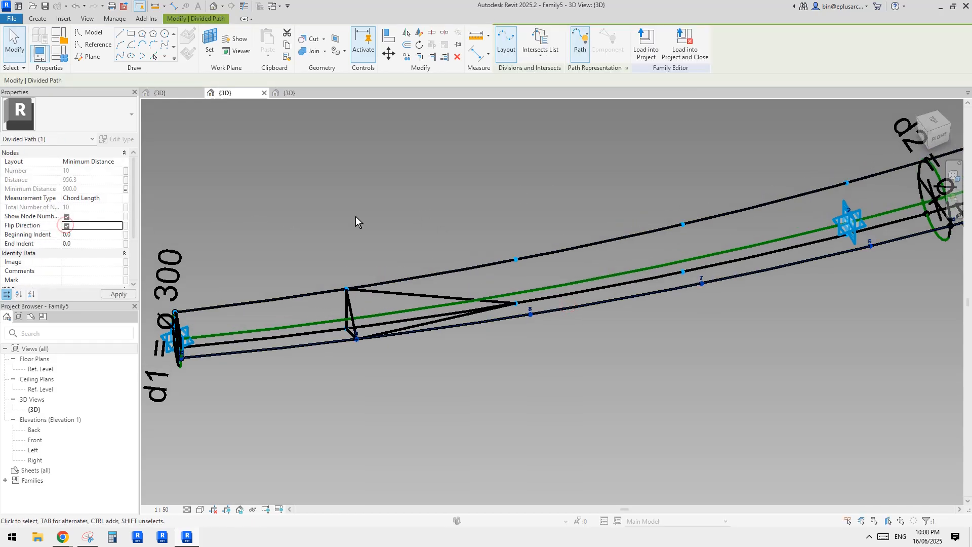
pyautogui.keyDown('shift'); pyautogui.moveTo(551, 197); pyautogui.dragTo(596, 221, button='middle'); pyautogui.keyUp('shift')
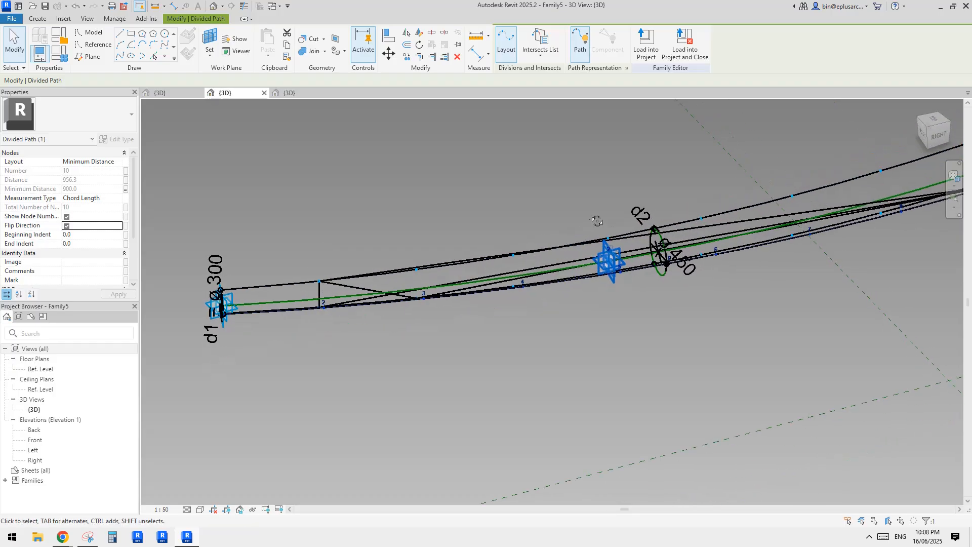
# Step: Delete the three Family6 members that stretch across the truss to the flipped path's far nodes
pyautogui.click(716, 225)
pyautogui.press('Delete')
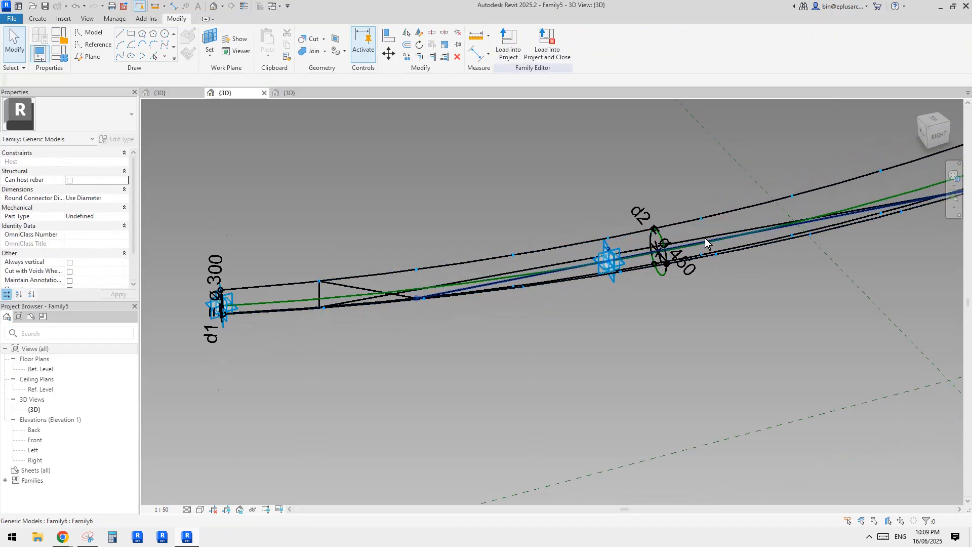
pyautogui.click(694, 238)
pyautogui.press('Delete')
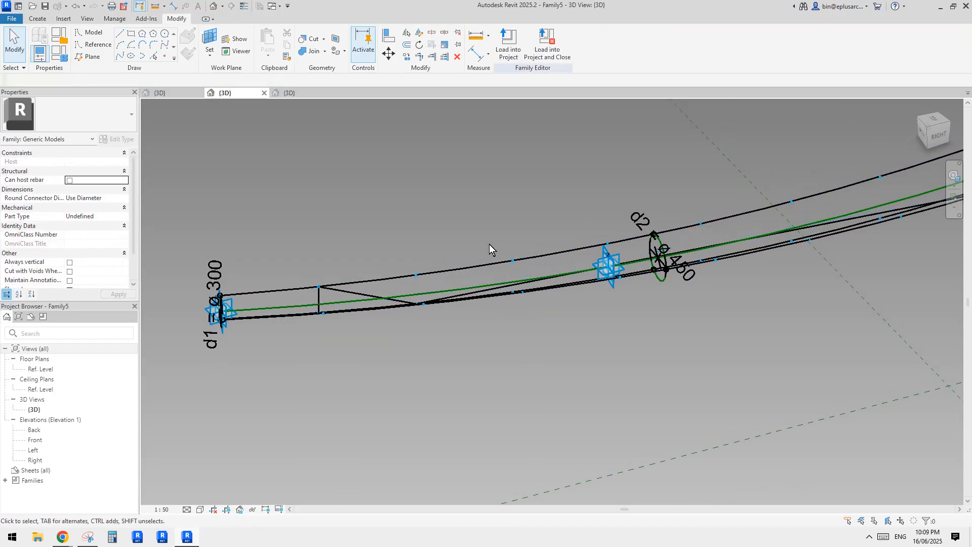
pyautogui.click(505, 288)
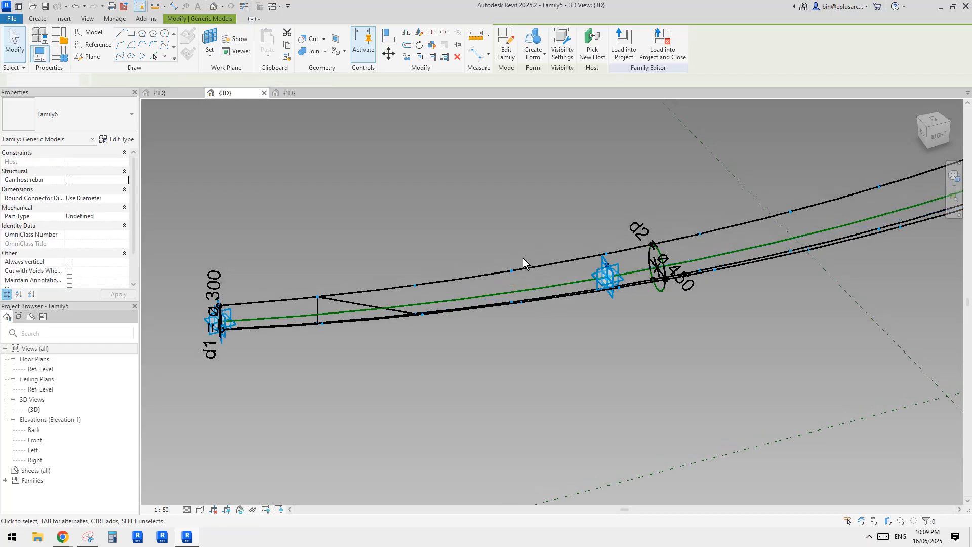
# Step: Place two Family6 members at the second nodes from the d1 end, joining the lower chord to the side chord and that to the upper chord
pyautogui.moveTo(459, 276); pyautogui.dragTo(469, 223, button='middle')
pyautogui.scroll(3, 407, 298)
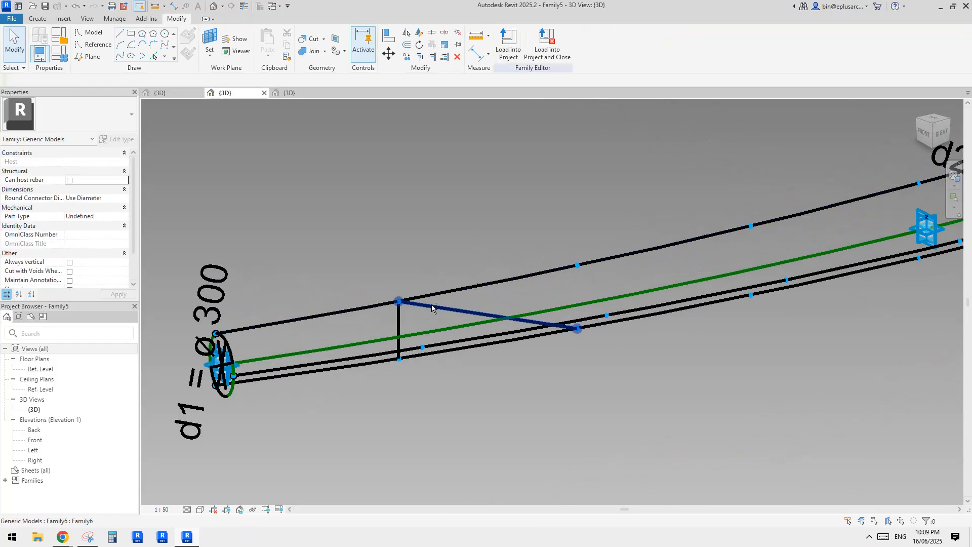
pyautogui.moveTo(432, 308); pyautogui.dragTo(442, 293, button='middle')
pyautogui.click(38, 18)
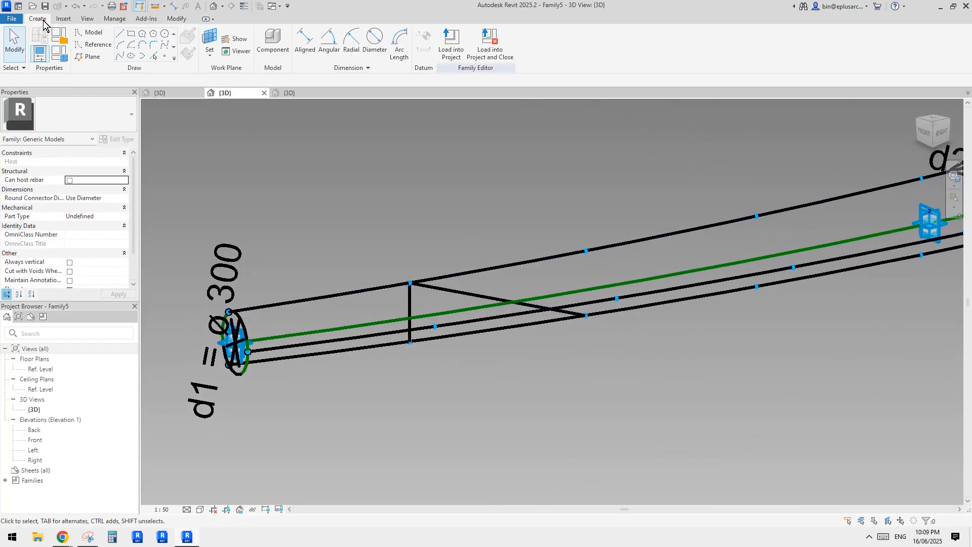
pyautogui.click(271, 38)
pyautogui.click(409, 342)
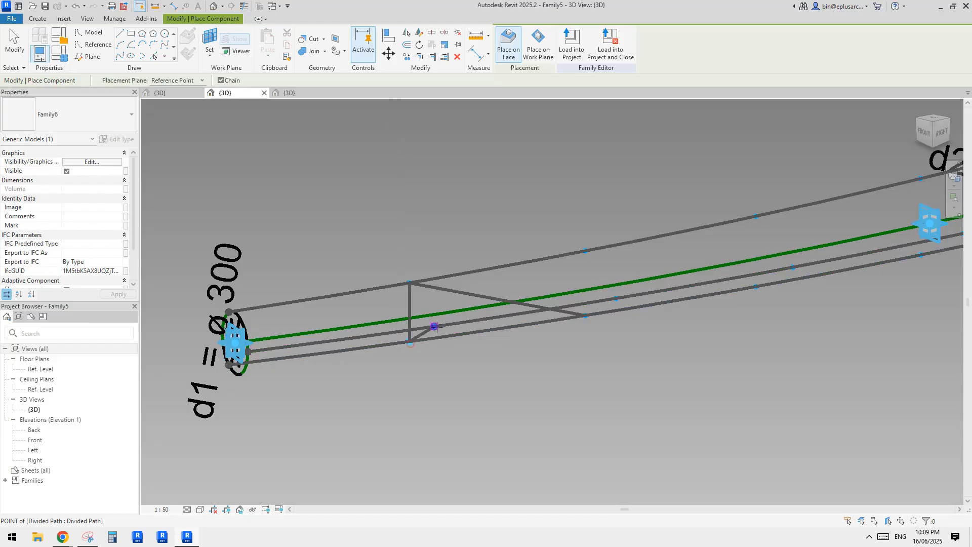
pyautogui.click(434, 326)
pyautogui.press('Escape')
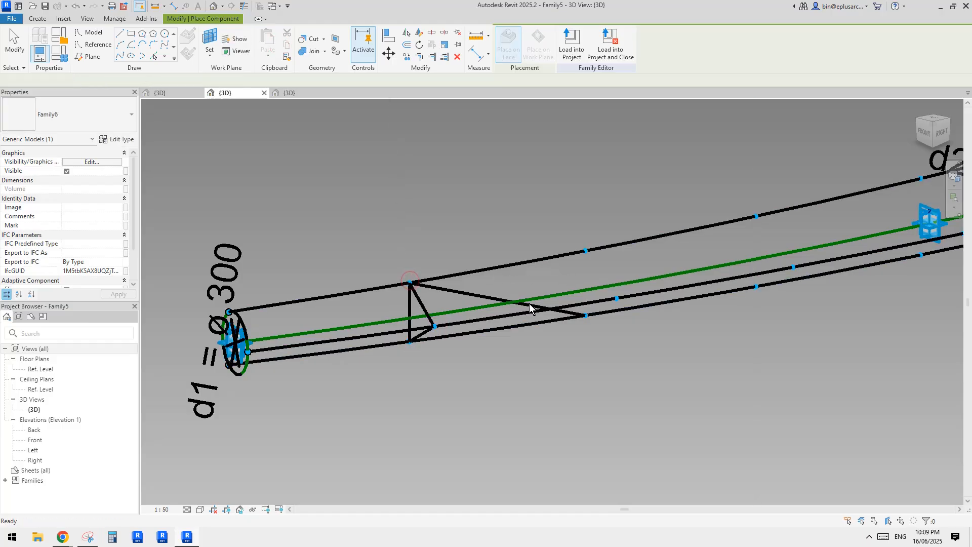
# Step: Place a Family6 diagonal from the side chord's second node to the lower chord's third node
pyautogui.click(434, 326)
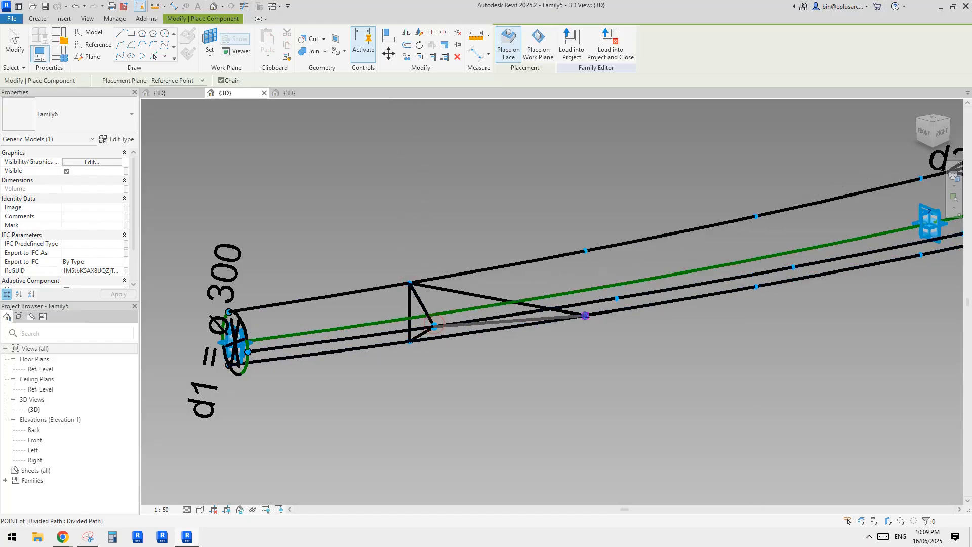
pyautogui.click(597, 316)
pyautogui.keyDown('shift'); pyautogui.moveTo(624, 347); pyautogui.dragTo(596, 300, button='middle'); pyautogui.keyUp('shift')
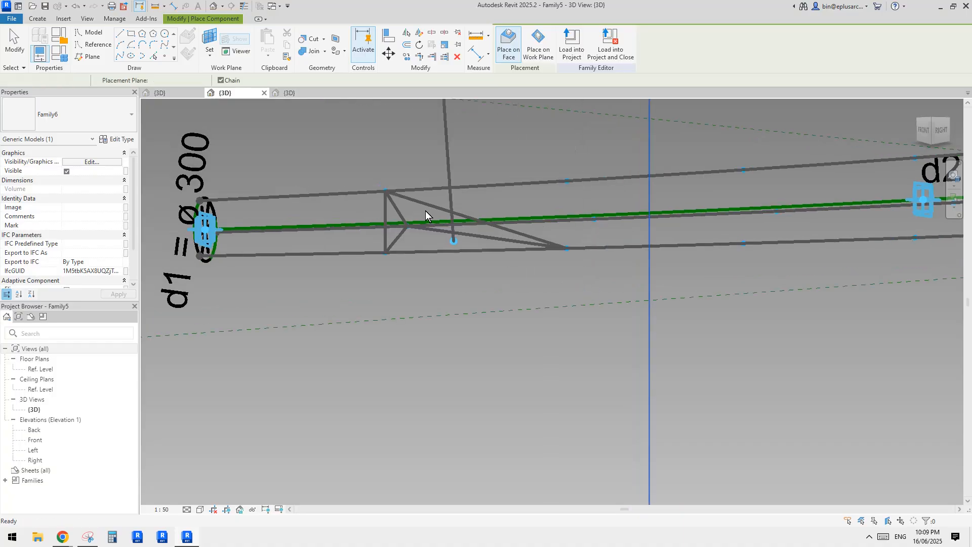
pyautogui.press('Escape')
# Step: Try to repeat all five Family6 members together along the divided paths
pyautogui.moveTo(358, 155); pyautogui.dragTo(578, 326)
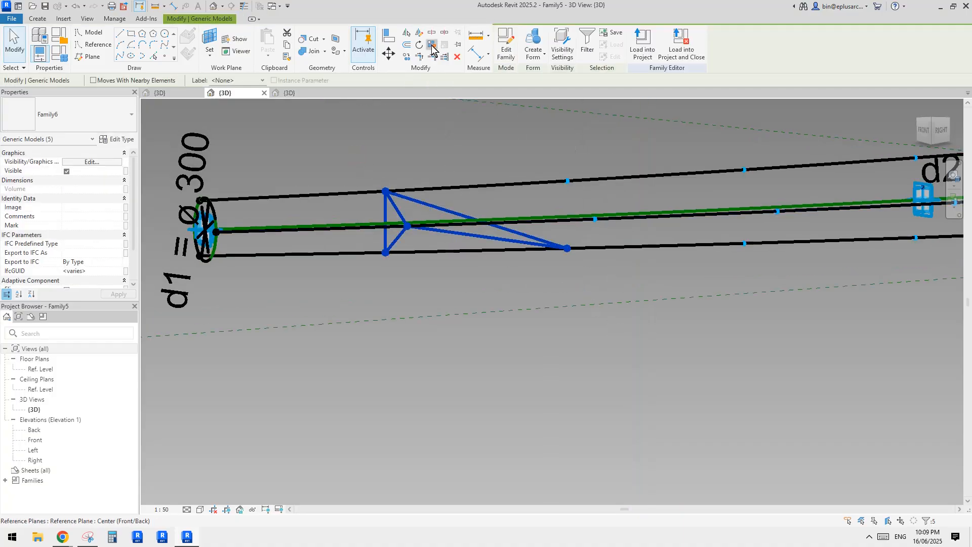
pyautogui.scroll(-6, 481, 196)
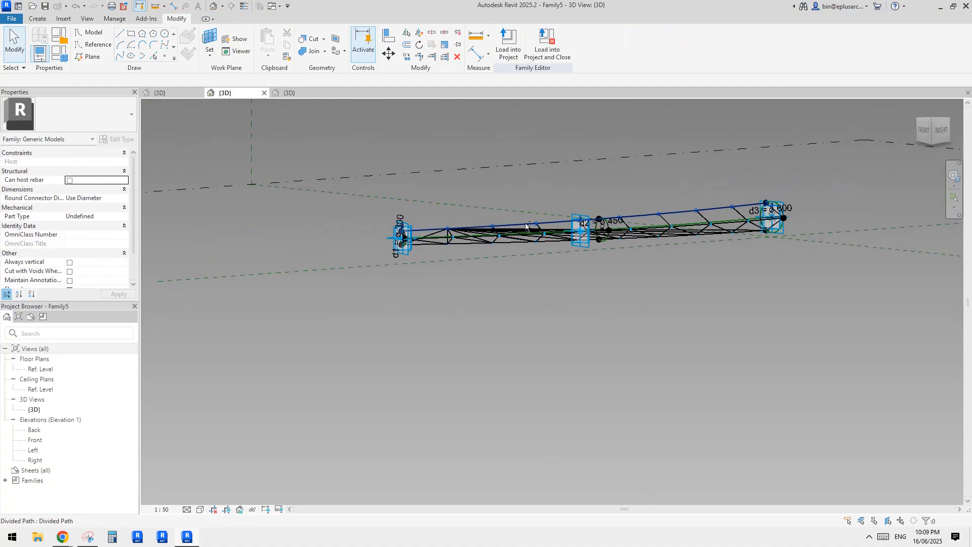
pyautogui.moveTo(532, 166)
pyautogui.keyDown('shift'); pyautogui.mouseDown(button='middle')
pyautogui.moveTo(548, 183)
pyautogui.moveTo(516, 162)
pyautogui.moveTo(502, 286)
pyautogui.mouseUp(button='middle'); pyautogui.keyUp('shift')
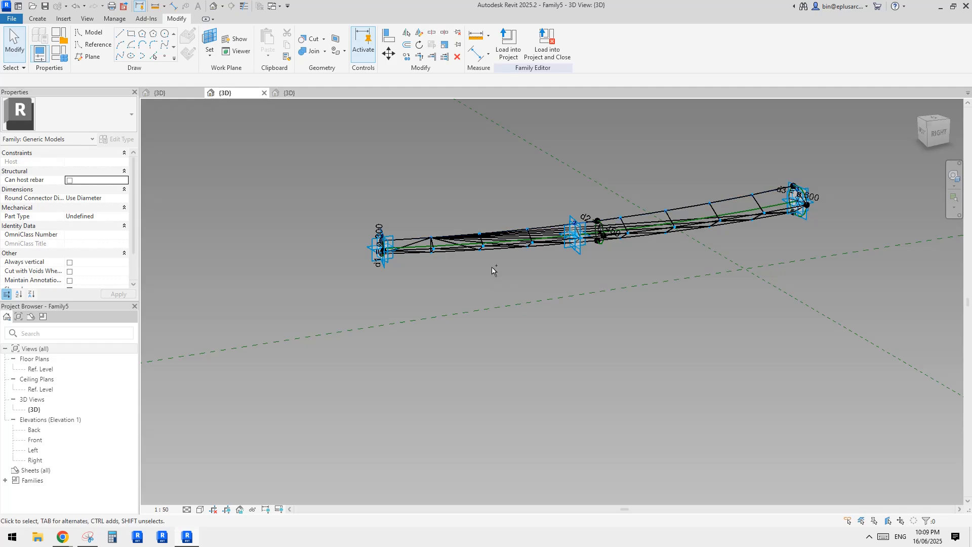
pyautogui.scroll(5, 491, 266)
pyautogui.keyDown('shift'); pyautogui.moveTo(435, 253); pyautogui.dragTo(491, 237, button='middle'); pyautogui.keyUp('shift')
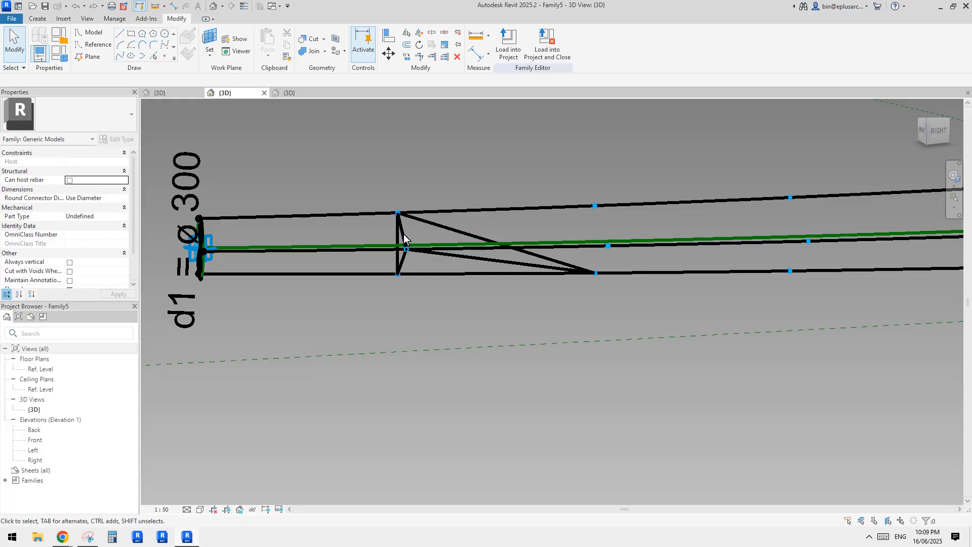
# Step: Repeat the two Family6 diagonals separately along the divided paths
pyautogui.moveTo(637, 230); pyautogui.dragTo(614, 244, button='middle')
pyautogui.click(495, 255)
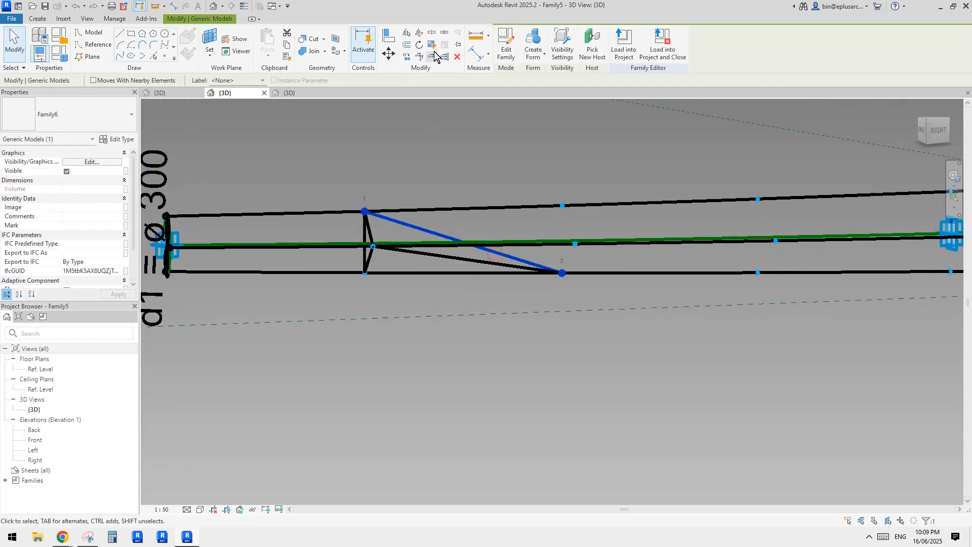
pyautogui.click(433, 46)
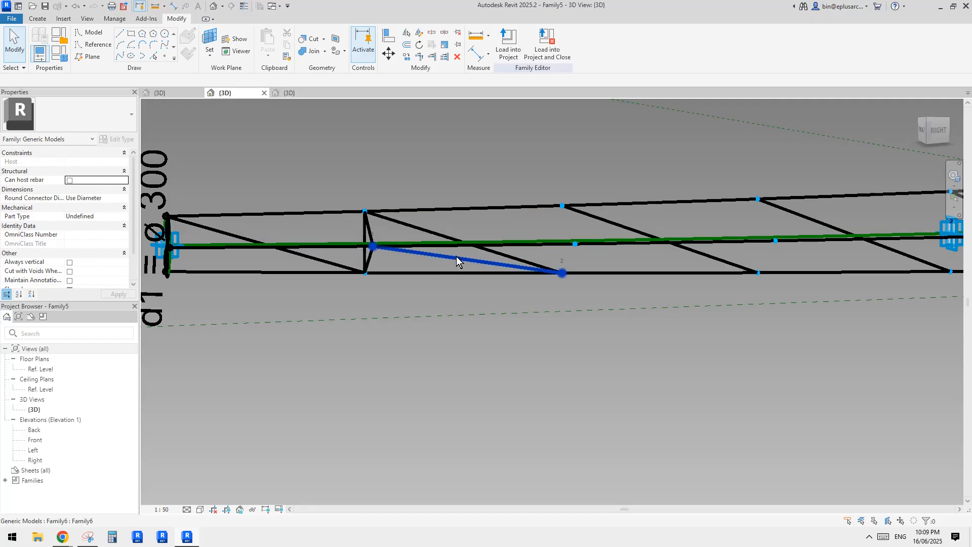
pyautogui.click(457, 256)
pyautogui.click(433, 47)
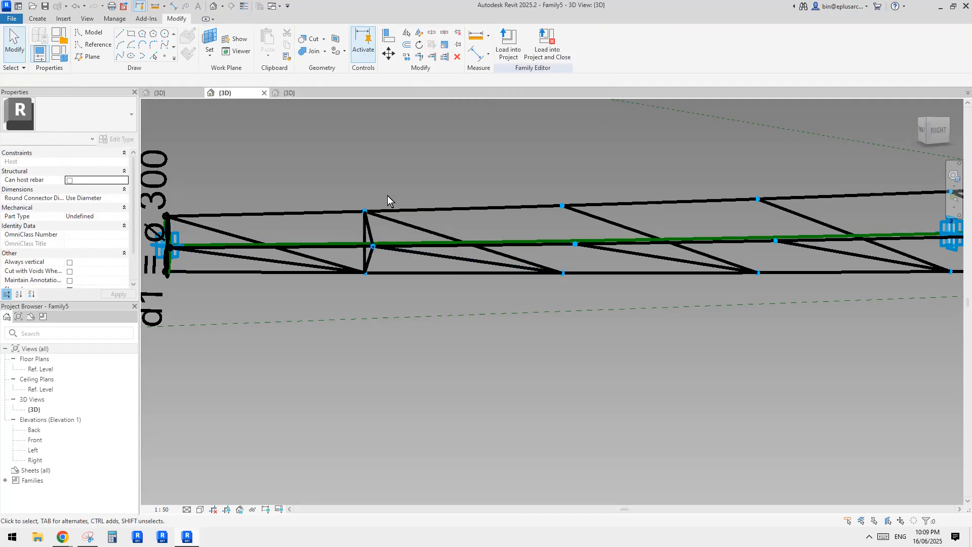
# Step: Repeat the three members of the triangular cross frame one by one along the divided paths
pyautogui.click(368, 235)
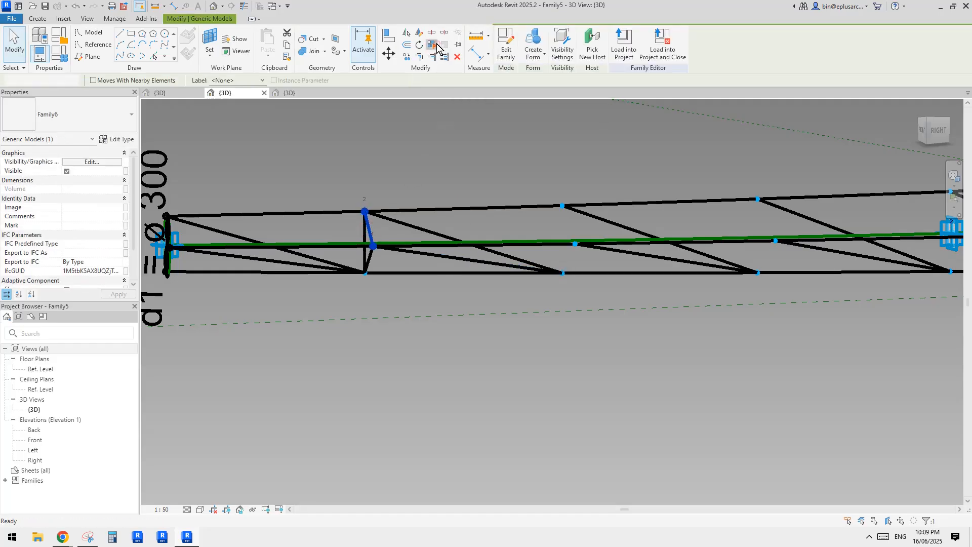
pyautogui.click(437, 46)
pyautogui.scroll(-1, 443, 109)
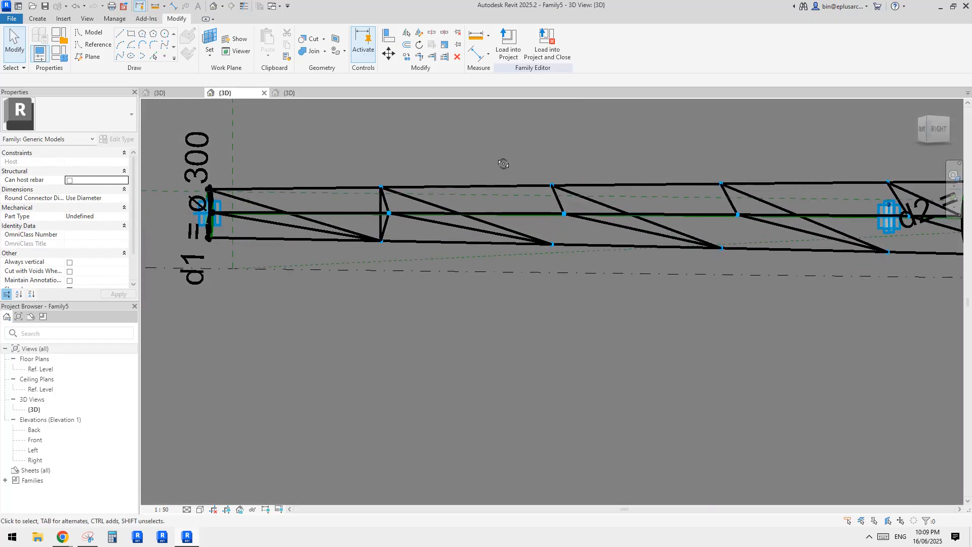
pyautogui.click(385, 227)
pyautogui.click(437, 47)
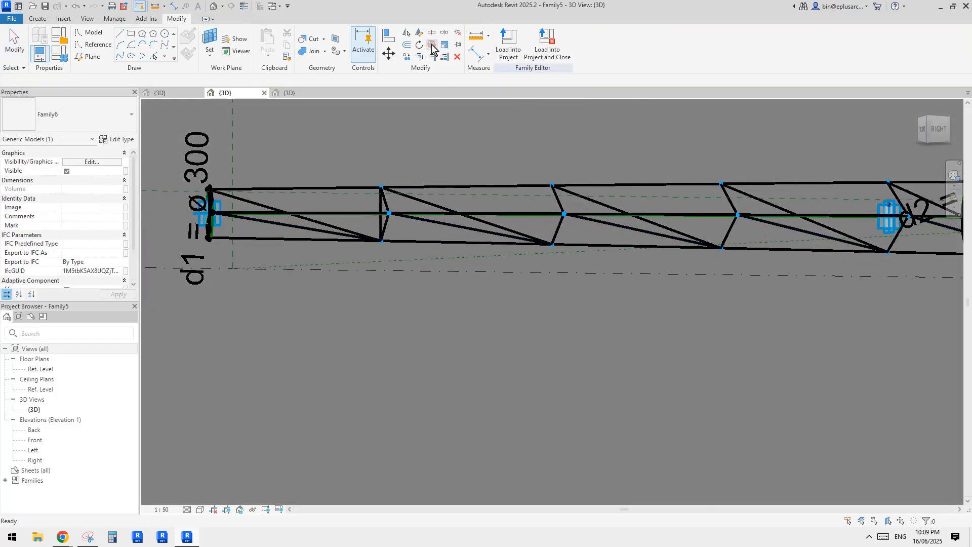
pyautogui.click(381, 207)
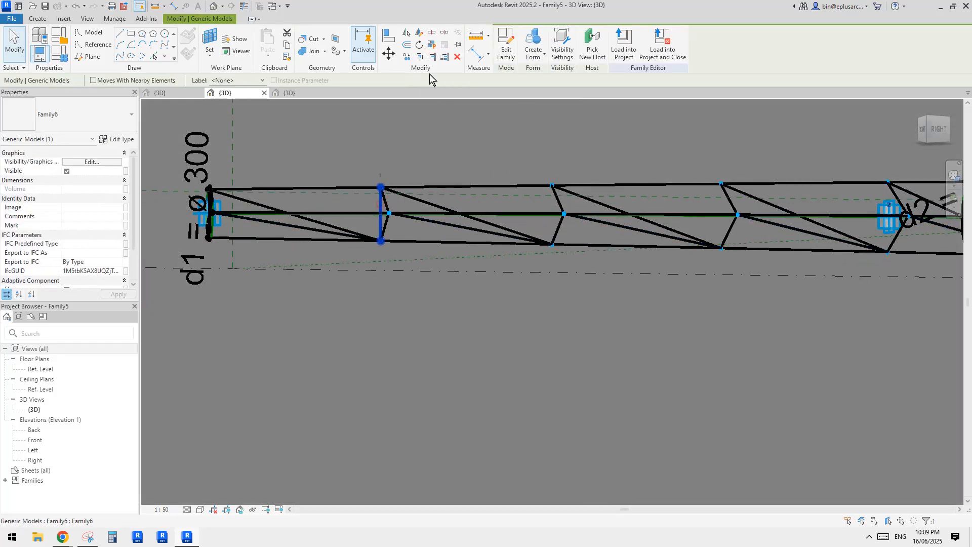
pyautogui.click(434, 48)
# Step: Examine the repeated frames and diagonals along the whole curved truss from several directions
pyautogui.moveTo(506, 178); pyautogui.dragTo(685, 276, button='middle')
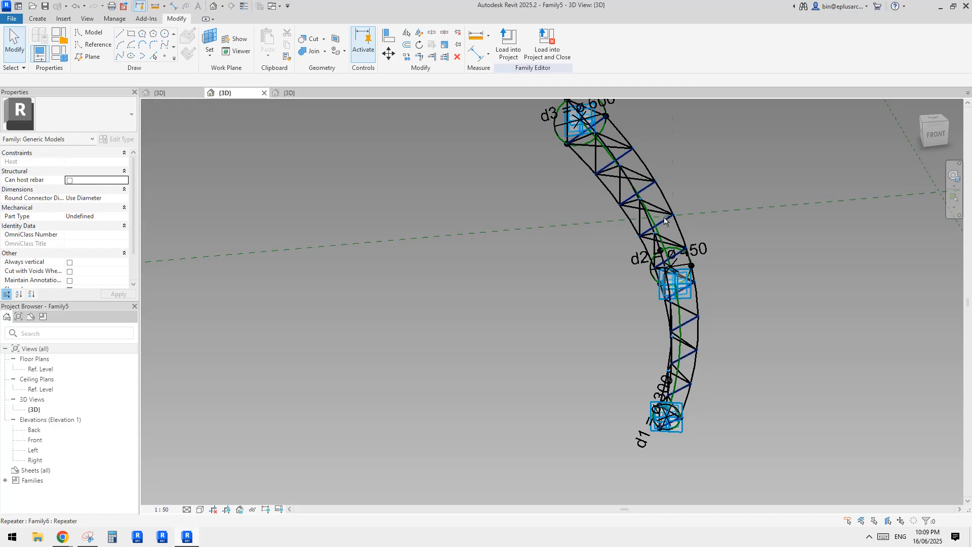
pyautogui.keyDown('shift'); pyautogui.moveTo(663, 217); pyautogui.dragTo(490, 108, button='middle'); pyautogui.keyUp('shift')
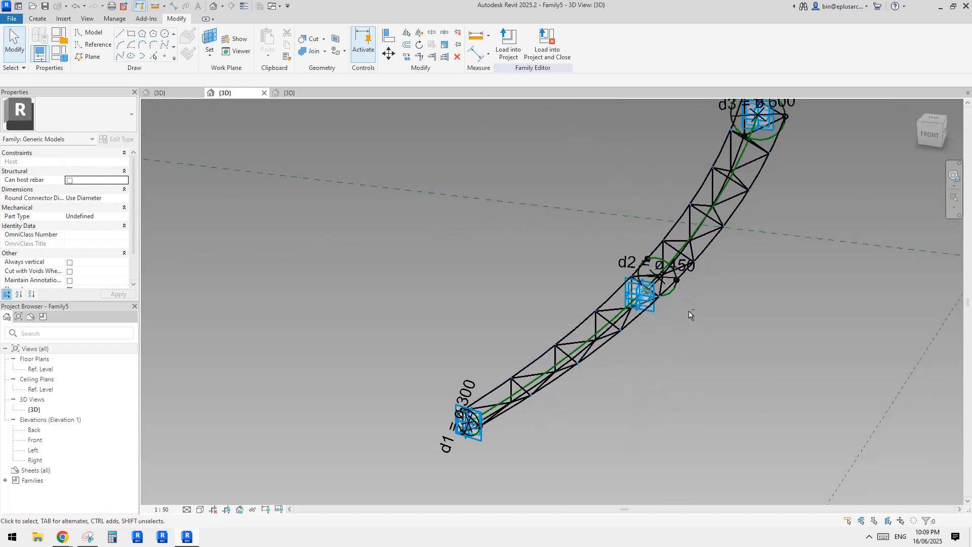
pyautogui.moveTo(688, 315)
pyautogui.keyDown('shift'); pyautogui.mouseDown(button='middle')
pyautogui.moveTo(525, 211)
pyautogui.moveTo(546, 202)
pyautogui.moveTo(764, 321)
pyautogui.moveTo(623, 273)
pyautogui.moveTo(667, 294)
pyautogui.moveTo(760, 277)
pyautogui.moveTo(644, 258)
pyautogui.moveTo(666, 310)
pyautogui.moveTo(641, 324)
pyautogui.moveTo(608, 296)
pyautogui.moveTo(601, 265)
pyautogui.moveTo(525, 219)
pyautogui.moveTo(667, 276)
pyautogui.moveTo(690, 297)
pyautogui.mouseUp(button='middle'); pyautogui.keyUp('shift')
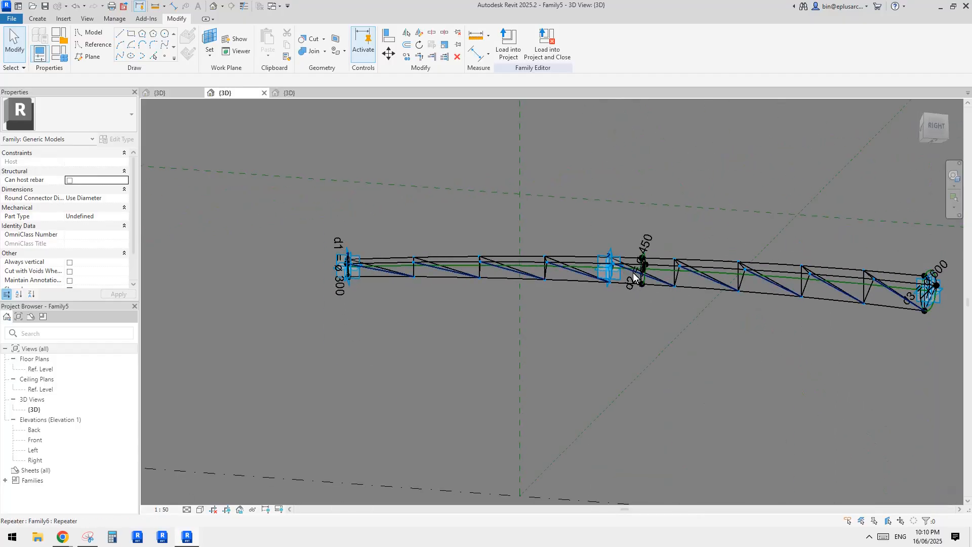
pyautogui.keyDown('shift'); pyautogui.moveTo(636, 275); pyautogui.dragTo(573, 290, button='middle'); pyautogui.keyUp('shift')
pyautogui.scroll(3, 573, 289)
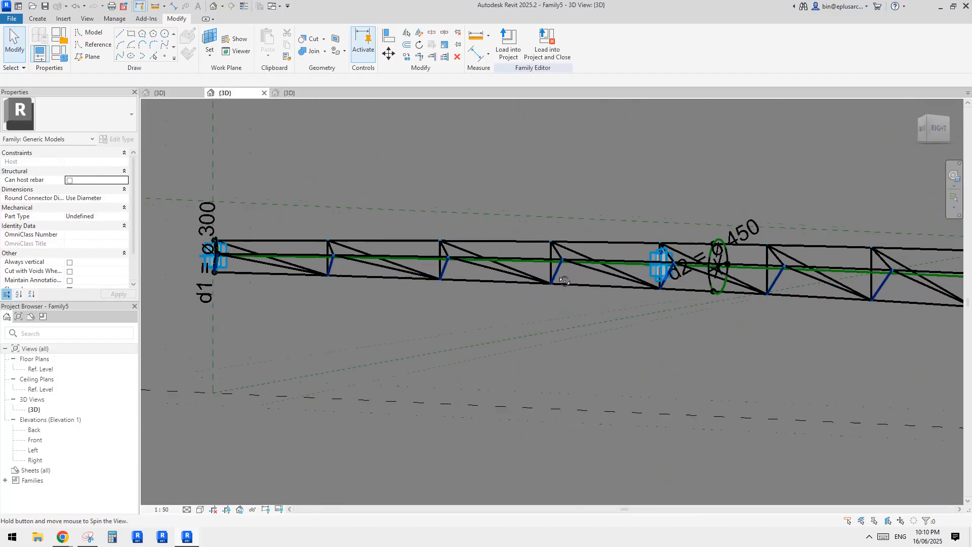
pyautogui.scroll(2, 452, 256)
pyautogui.keyDown('shift'); pyautogui.moveTo(451, 257); pyautogui.dragTo(520, 256, button='middle'); pyautogui.keyUp('shift')
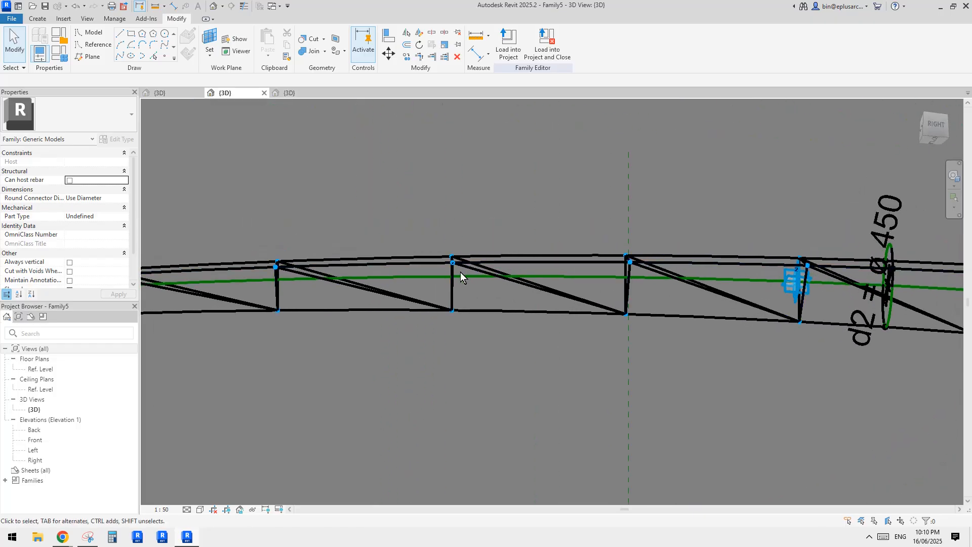
pyautogui.keyDown('shift'); pyautogui.moveTo(460, 272); pyautogui.dragTo(548, 317, button='middle'); pyautogui.keyUp('shift')
pyautogui.keyDown('shift'); pyautogui.moveTo(611, 264); pyautogui.dragTo(521, 281, button='middle'); pyautogui.keyUp('shift')
# Step: Undo the five separate repeats of the diagonals and cross-frame members
pyautogui.hotkey('ctrl', 'z')
pyautogui.hotkey('ctrl', 'z')
pyautogui.hotkey('ctrl', 'z')
pyautogui.hotkey('ctrl', 'z')
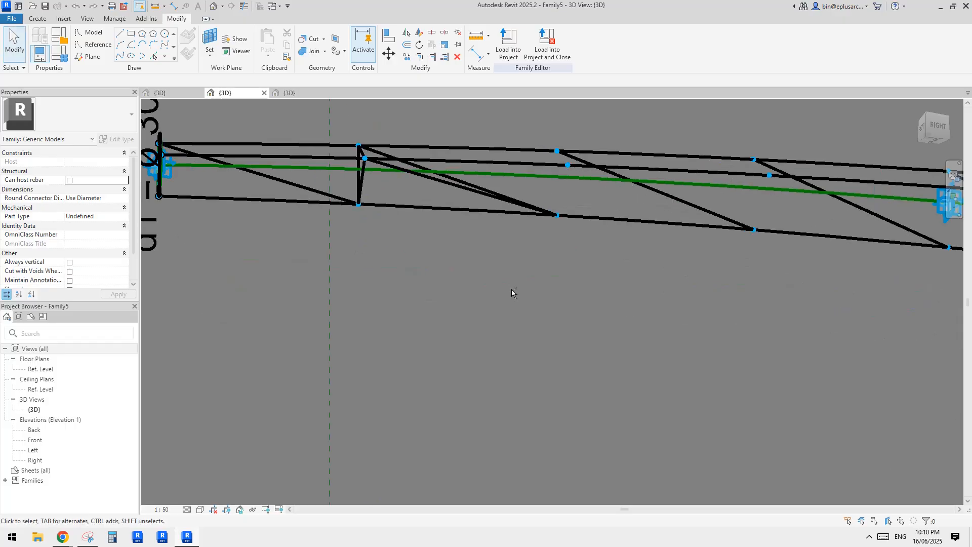
pyautogui.hotkey('ctrl', 'z')
# Step: Place two Family6 diagonals rising from the shared bottom-chord node to the other two chords' nodes one bay further on
pyautogui.moveTo(511, 294); pyautogui.dragTo(587, 301, button='middle')
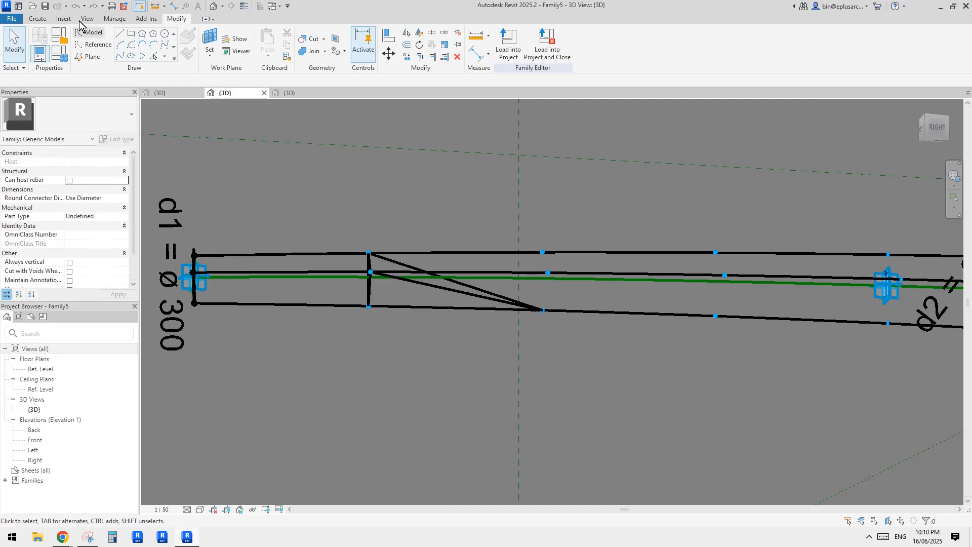
pyautogui.click(37, 18)
pyautogui.click(272, 41)
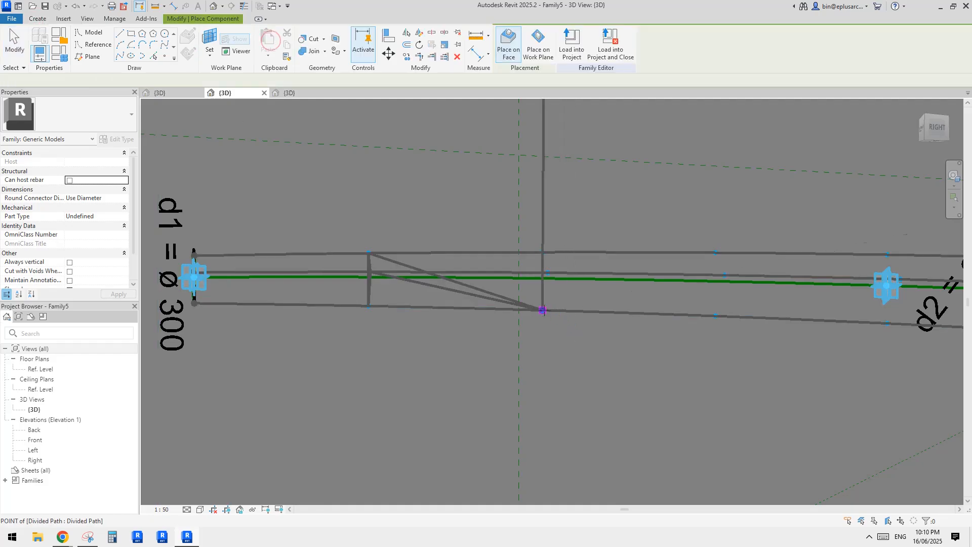
pyautogui.click(542, 309)
pyautogui.click(724, 274)
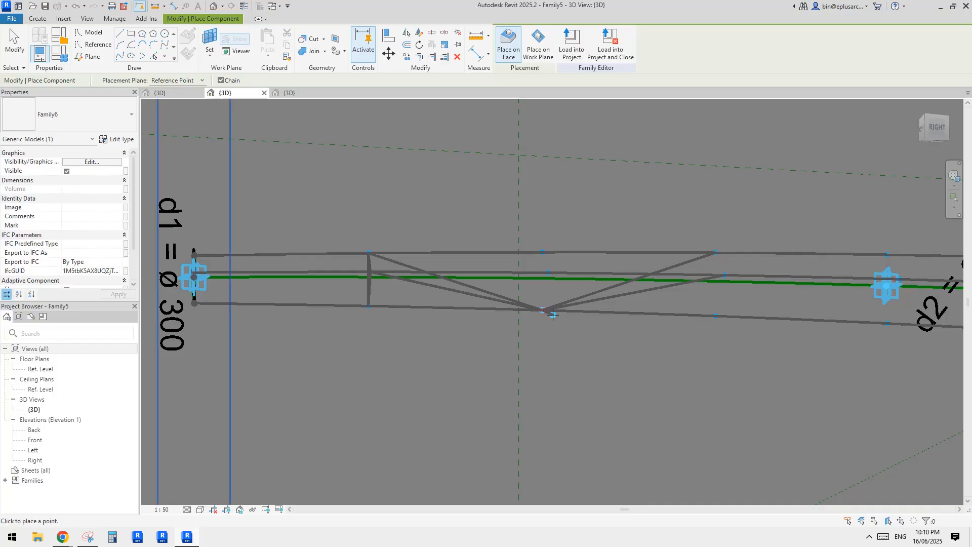
pyautogui.press('Escape')
pyautogui.press('Escape')
# Step: Try repeating all seven Family6 frame and diagonal members together along the divided paths, and undo the repeat
pyautogui.keyDown('shift'); pyautogui.moveTo(577, 309); pyautogui.dragTo(507, 331, button='middle'); pyautogui.keyUp('shift')
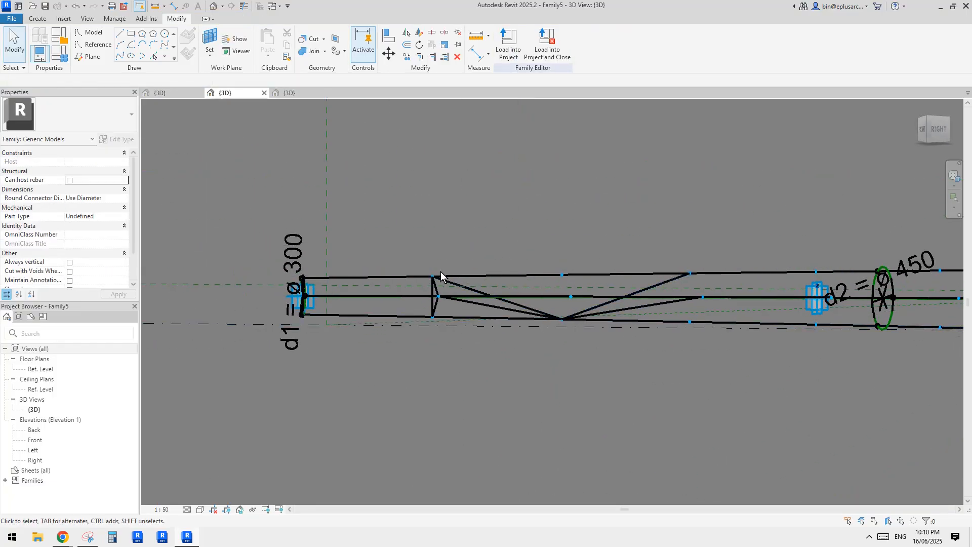
pyautogui.moveTo(648, 368); pyautogui.dragTo(704, 329)
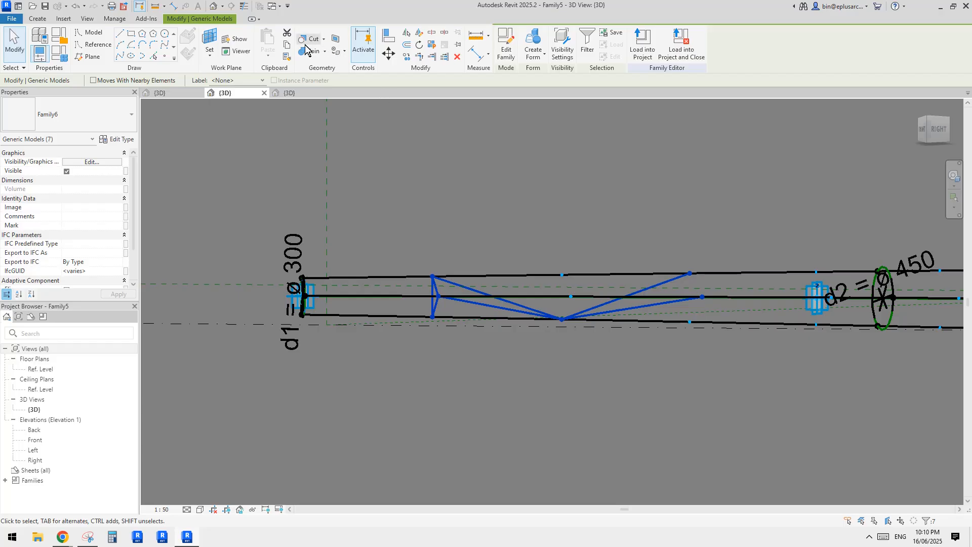
pyautogui.click(505, 123)
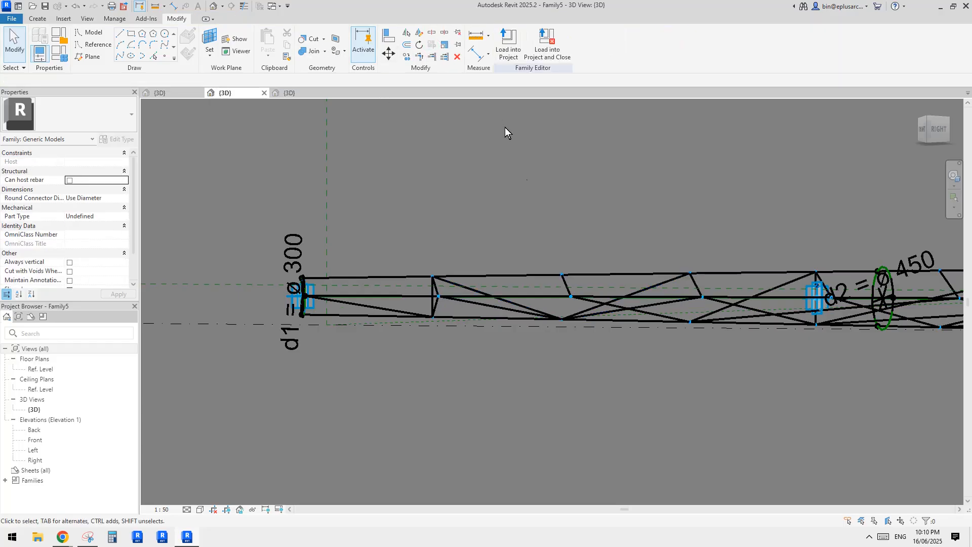
pyautogui.hotkey('ctrl', 'z')
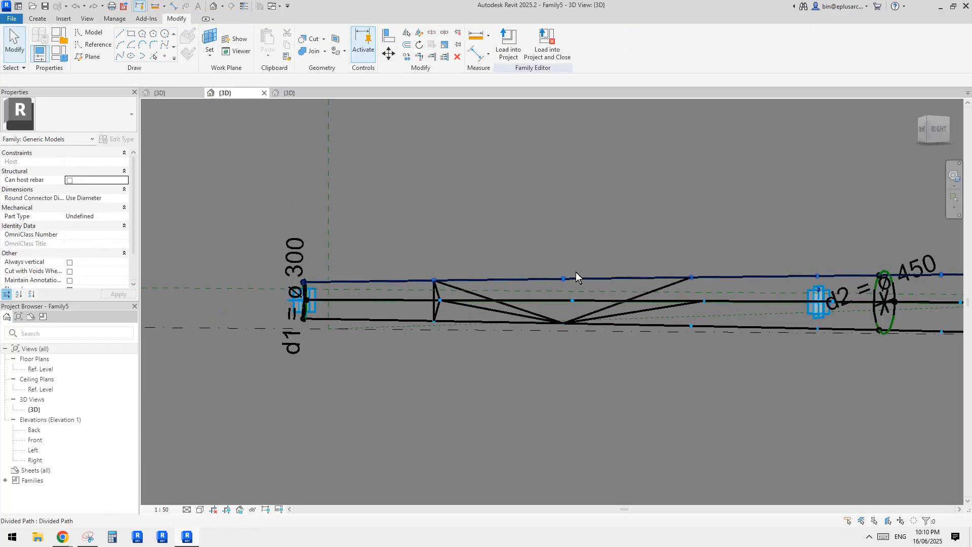
# Step: Repeat the three members of the triangular cross frame together along the divided paths
pyautogui.moveTo(576, 272); pyautogui.dragTo(544, 270, button='middle')
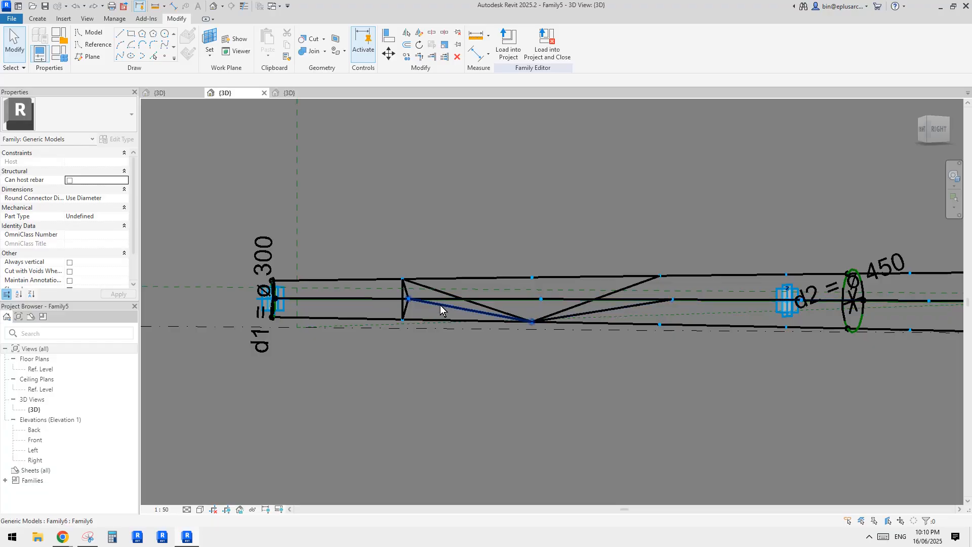
pyautogui.moveTo(525, 318); pyautogui.dragTo(480, 320, button='middle')
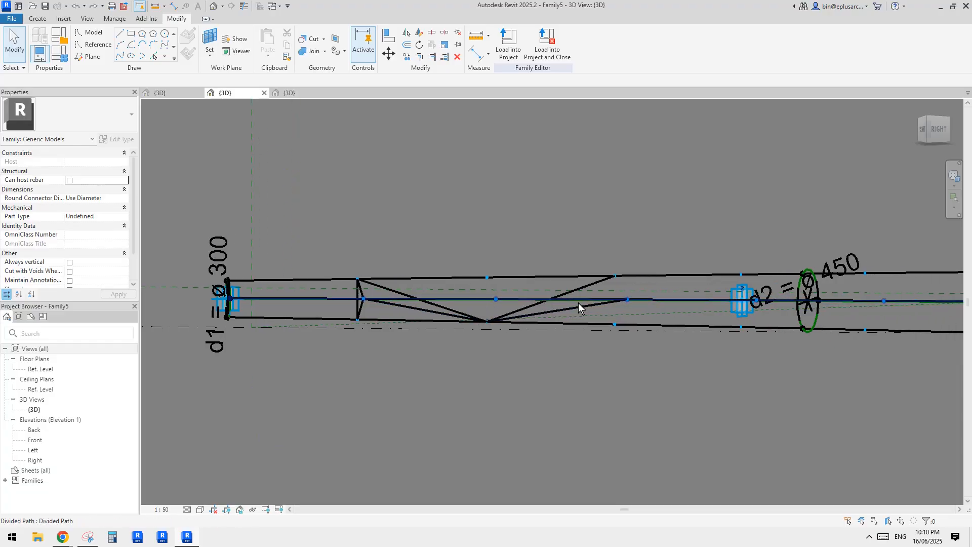
pyautogui.moveTo(578, 303); pyautogui.dragTo(545, 325, button='middle')
pyautogui.moveTo(349, 262); pyautogui.dragTo(394, 330)
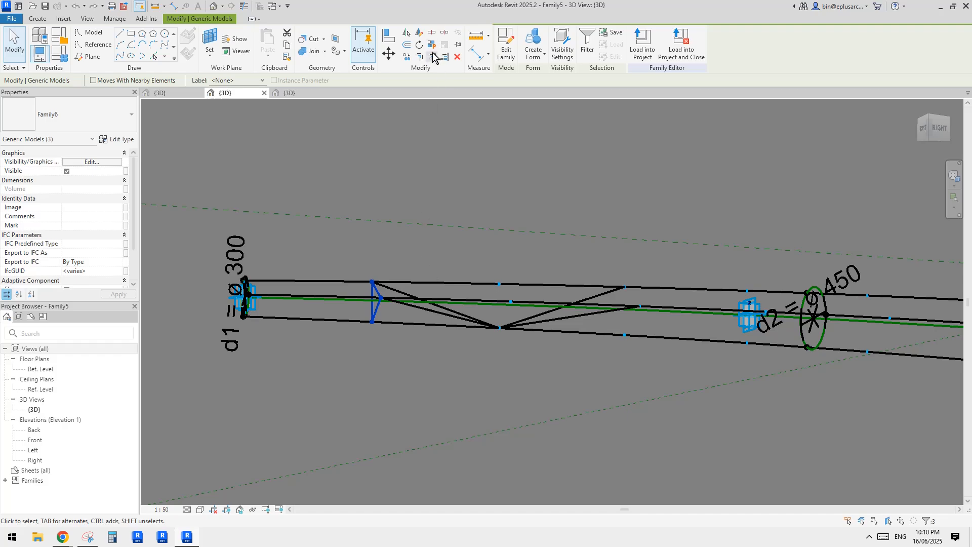
pyautogui.click(451, 105)
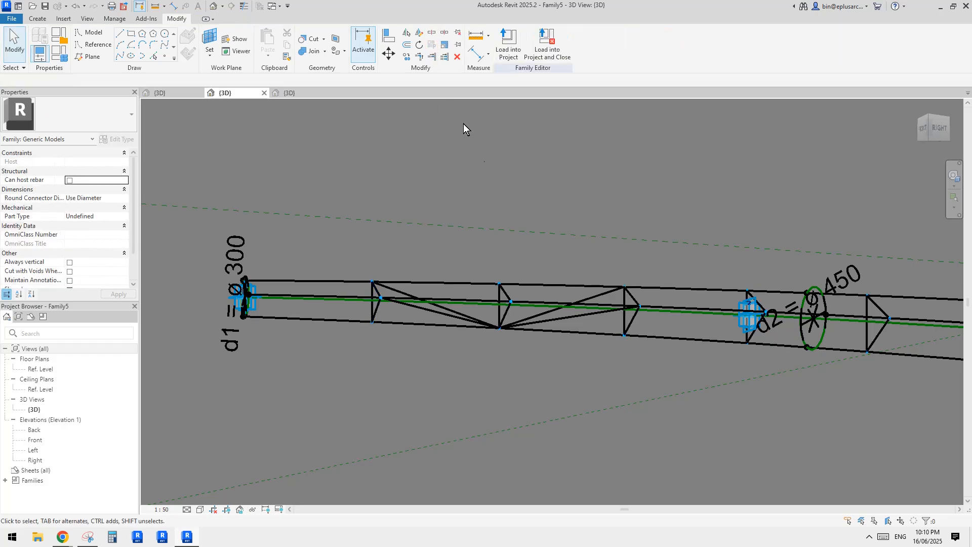
# Step: Place two falling Family6 diagonals from the ends of the rising pair to the bottom-chord node one bay further
pyautogui.keyDown('shift'); pyautogui.moveTo(624, 317); pyautogui.dragTo(440, 319, button='middle'); pyautogui.keyUp('shift')
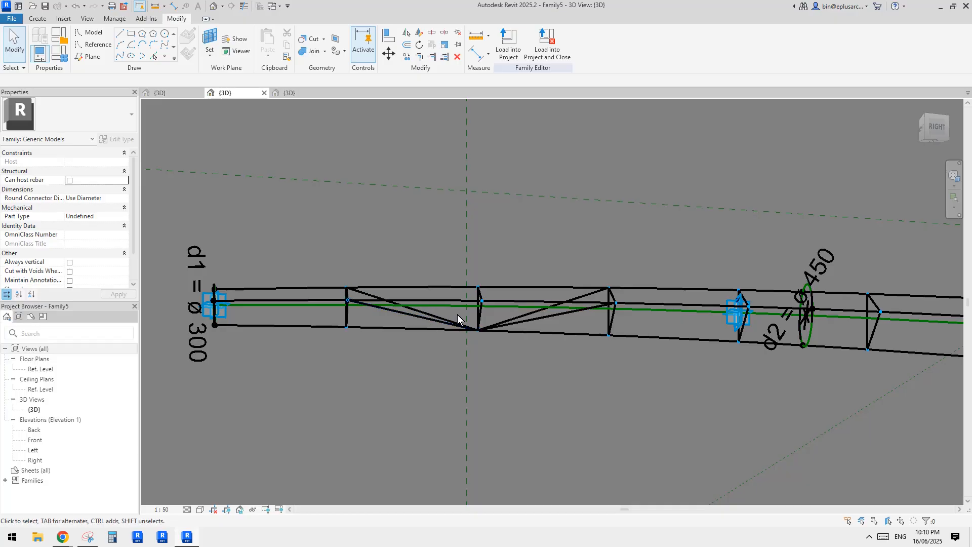
pyautogui.keyDown('shift'); pyautogui.moveTo(564, 314); pyautogui.dragTo(538, 350, button='middle'); pyautogui.keyUp('shift')
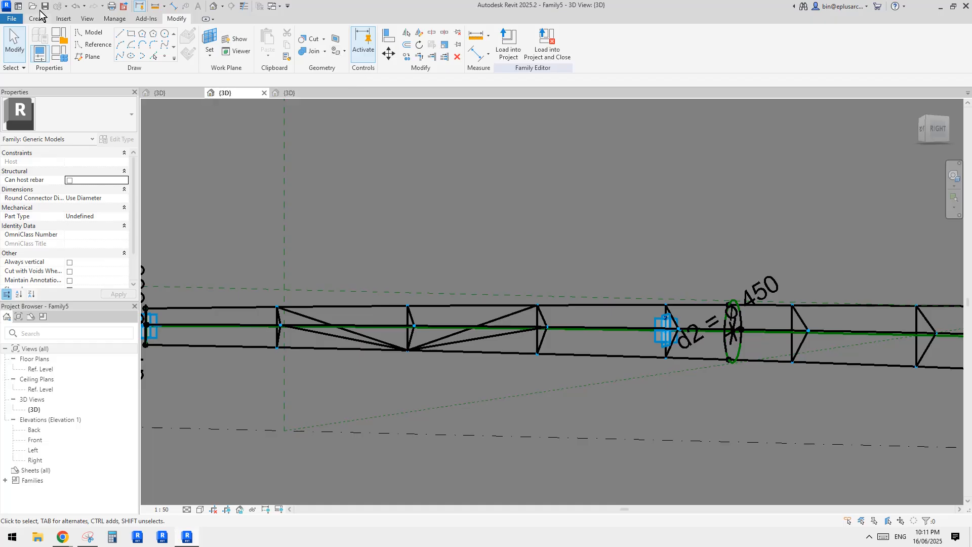
pyautogui.press('c')
pyautogui.press('m')
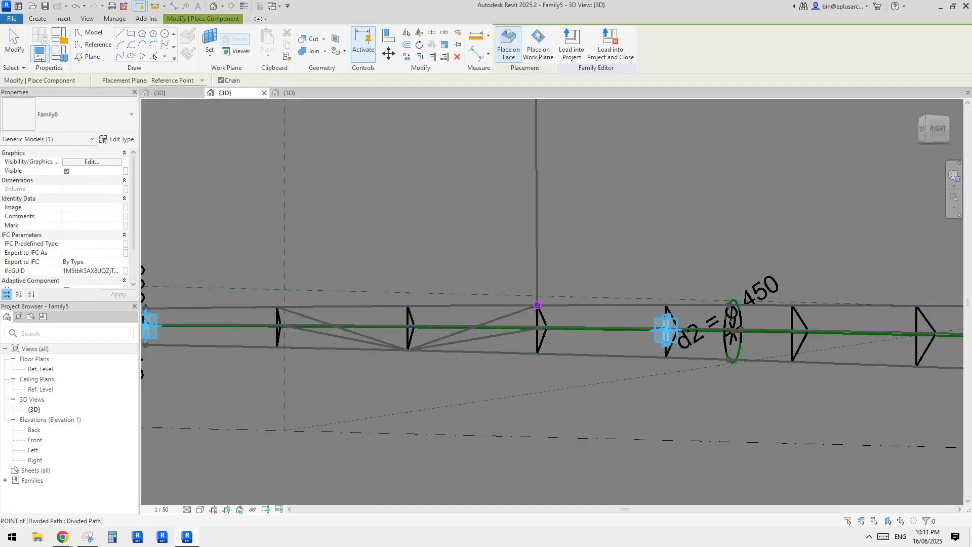
pyautogui.click(537, 305)
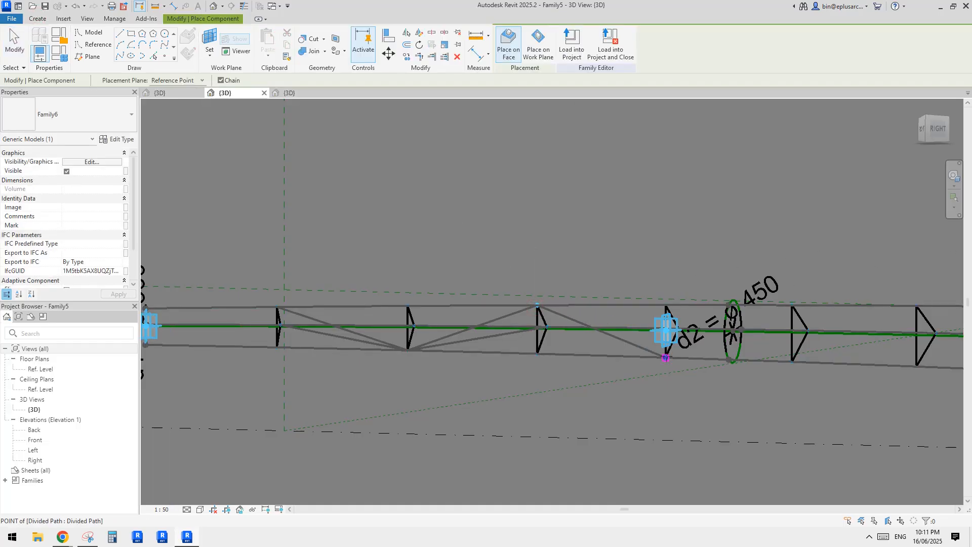
pyautogui.click(540, 348)
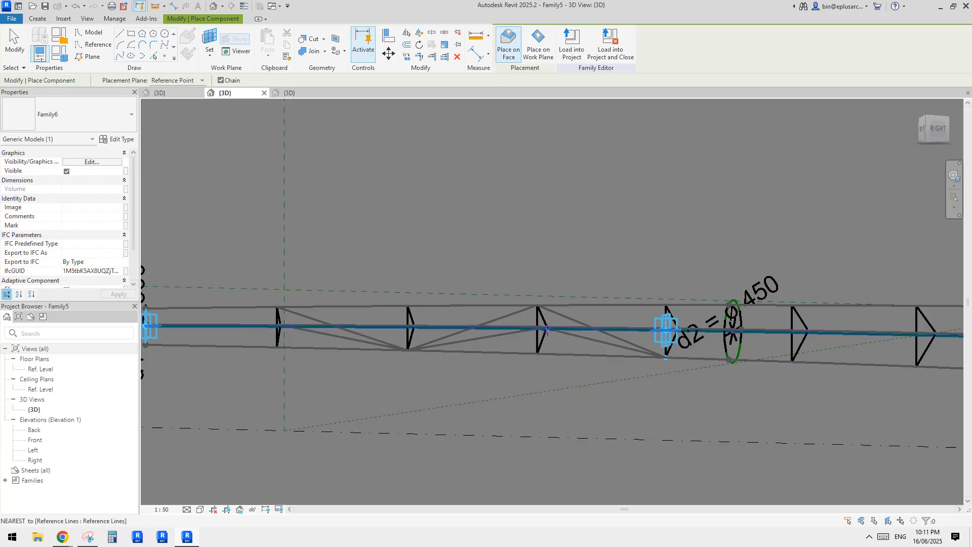
pyautogui.press('Escape')
pyautogui.press('Escape')
# Step: Place two more Family6 diagonals rising from the second bottom-chord junction to the other chords' nodes at the next frame
pyautogui.press('c')
pyautogui.press('m')
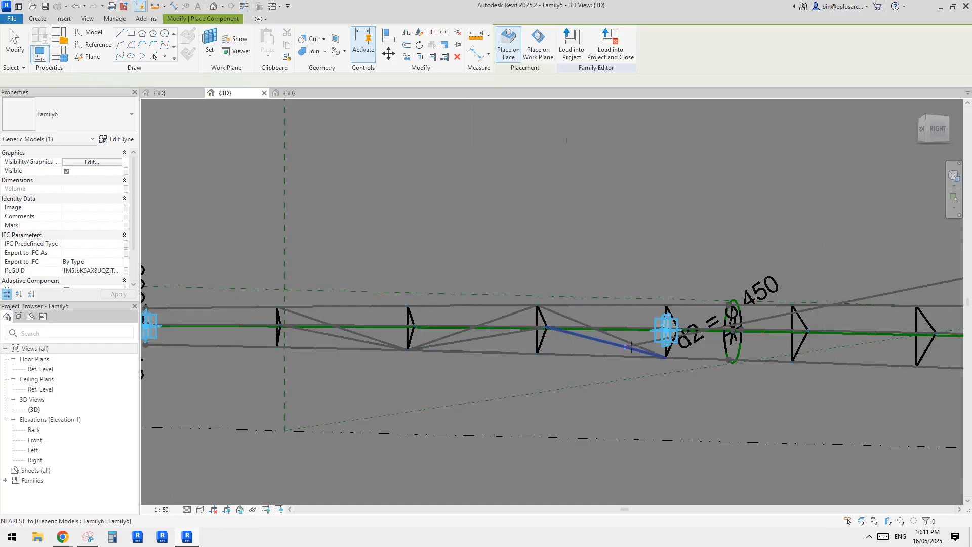
pyautogui.click(665, 357)
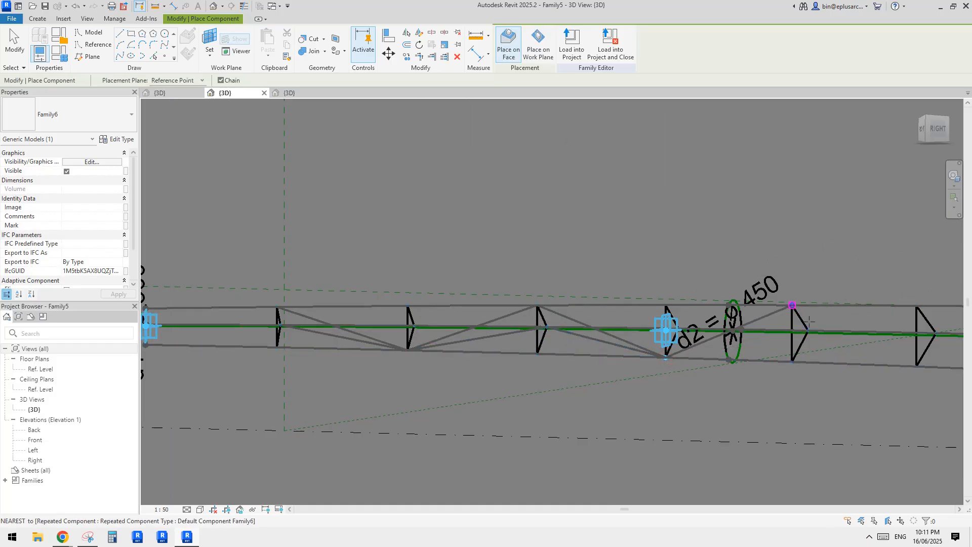
pyautogui.click(823, 340)
pyautogui.click(808, 330)
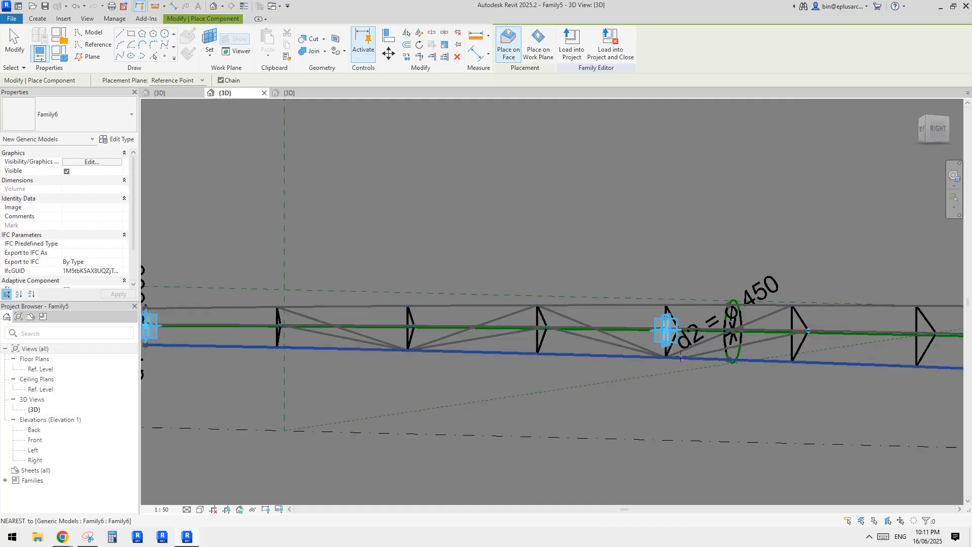
pyautogui.click(666, 358)
pyautogui.press('Escape')
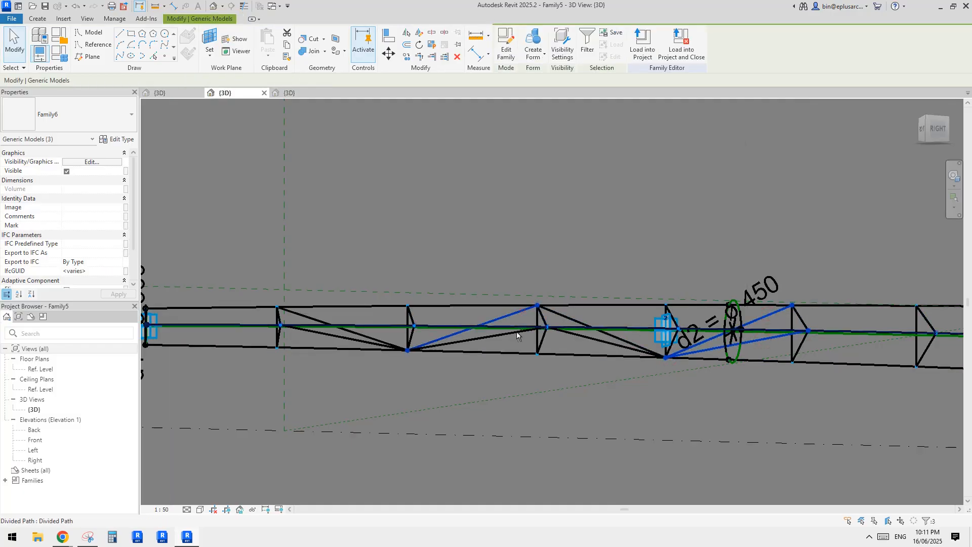
# Step: Try to repeat all eight diagonals together along the divided paths
pyautogui.keyDown('ctrl'); pyautogui.click(553, 323); pyautogui.keyUp('ctrl')
pyautogui.keyDown('ctrl'); pyautogui.click(364, 334); pyautogui.keyUp('ctrl')
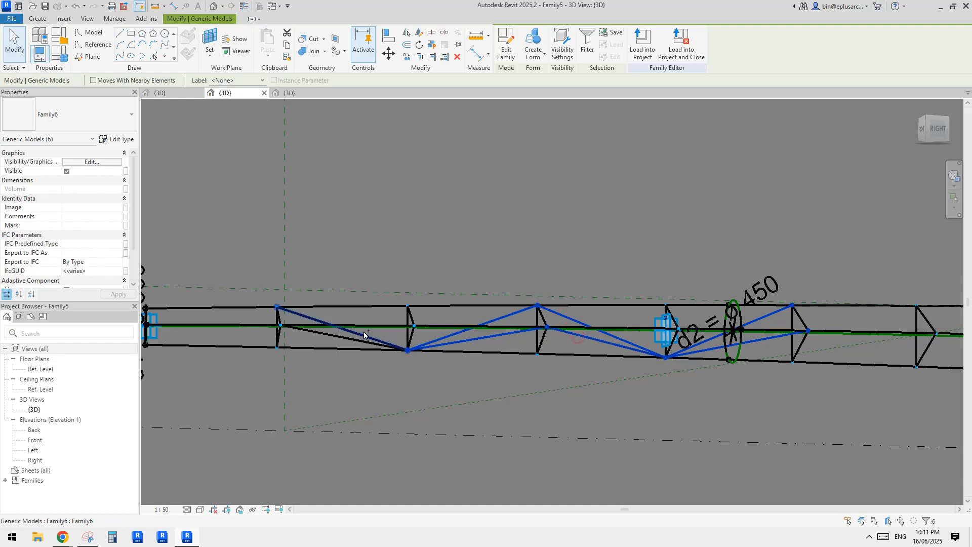
pyautogui.keyDown('ctrl'); pyautogui.click(349, 339); pyautogui.keyUp('ctrl')
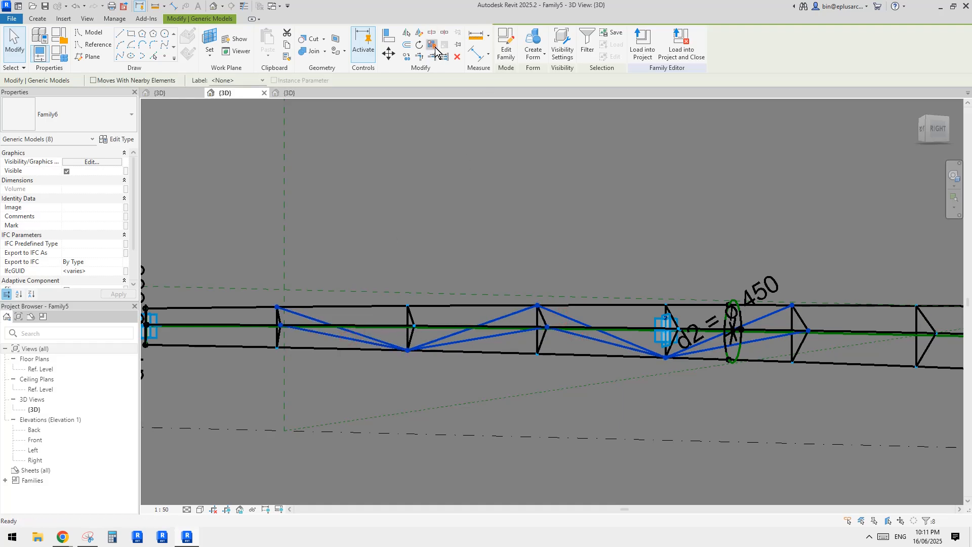
pyautogui.click(612, 165)
# Step: Try to repeat only the four rising diagonals together along the divided paths
pyautogui.keyDown('shift'); pyautogui.moveTo(609, 152); pyautogui.dragTo(675, 233, button='middle'); pyautogui.keyUp('shift')
pyautogui.click(728, 328)
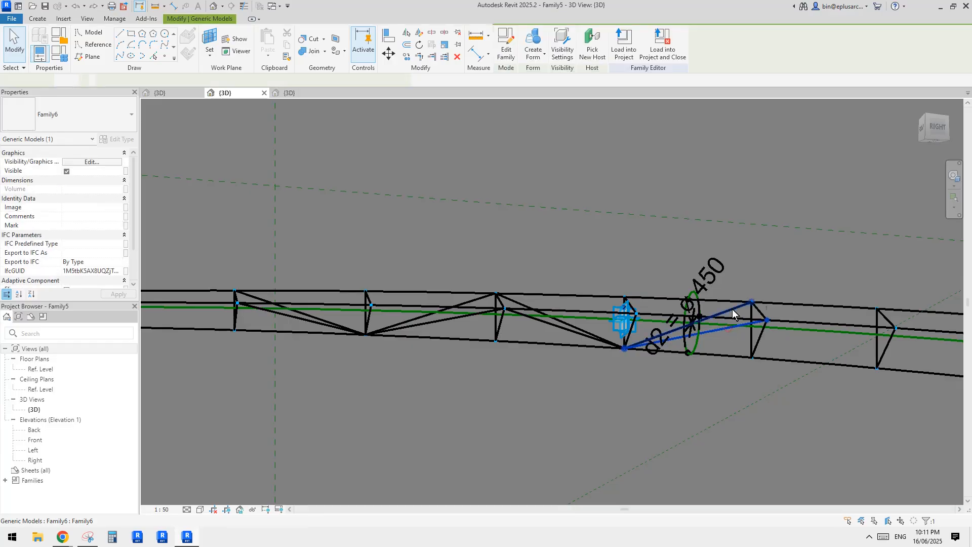
pyautogui.keyDown('ctrl'); pyautogui.click(732, 309); pyautogui.keyUp('ctrl')
pyautogui.keyDown('ctrl'); pyautogui.click(423, 321); pyautogui.keyUp('ctrl')
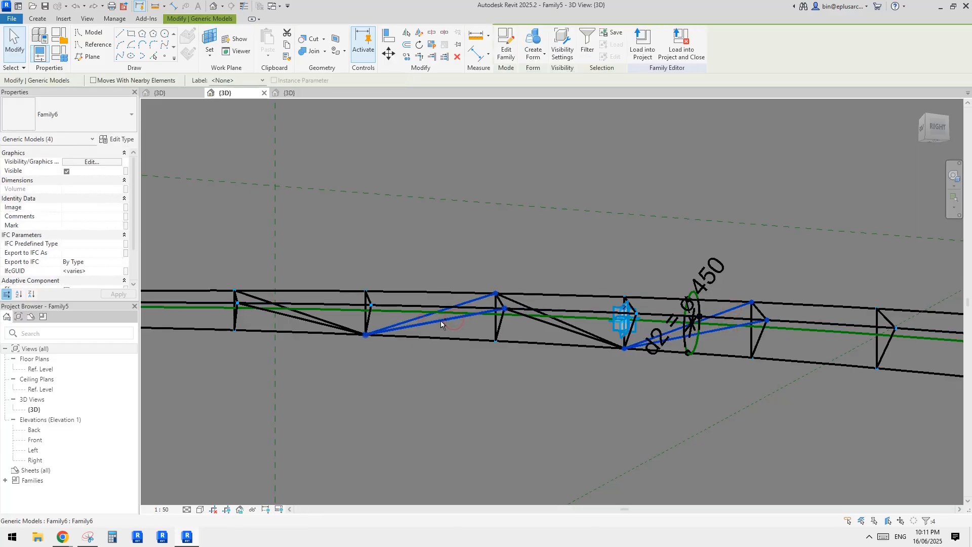
pyautogui.click(438, 45)
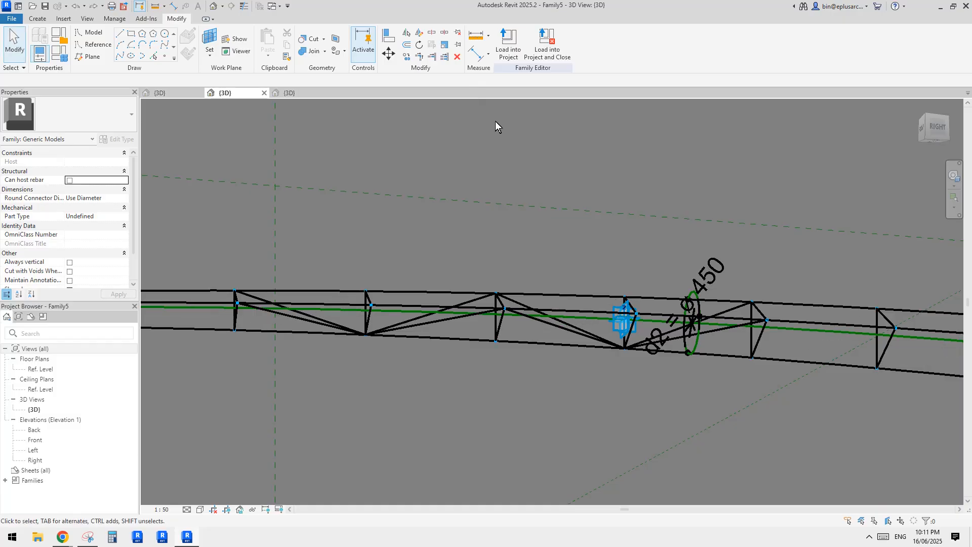
# Step: Try to repeat the four falling diagonals together along the divided paths
pyautogui.keyDown('shift'); pyautogui.moveTo(495, 126); pyautogui.dragTo(630, 299, button='middle'); pyautogui.keyUp('shift')
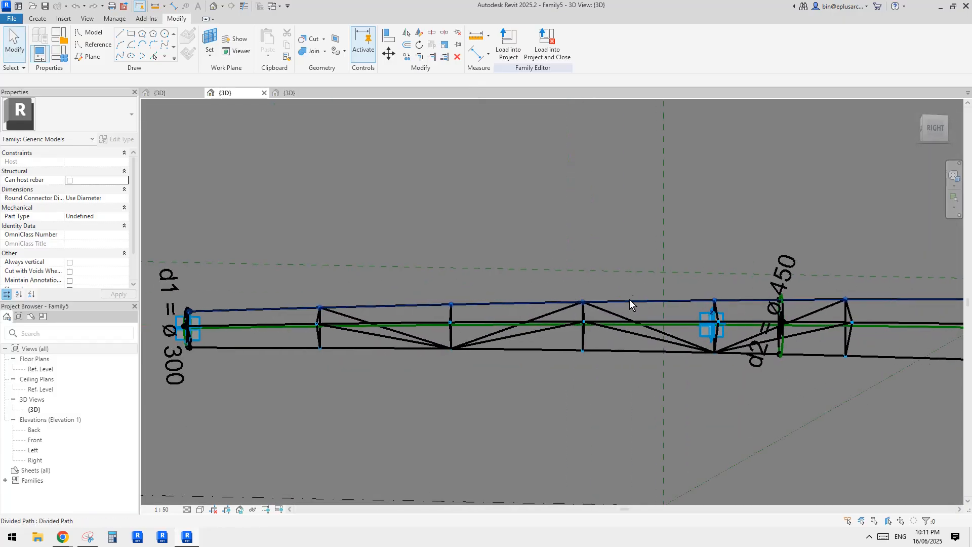
pyautogui.click(635, 333)
pyautogui.keyDown('ctrl'); pyautogui.click(605, 312); pyautogui.keyUp('ctrl')
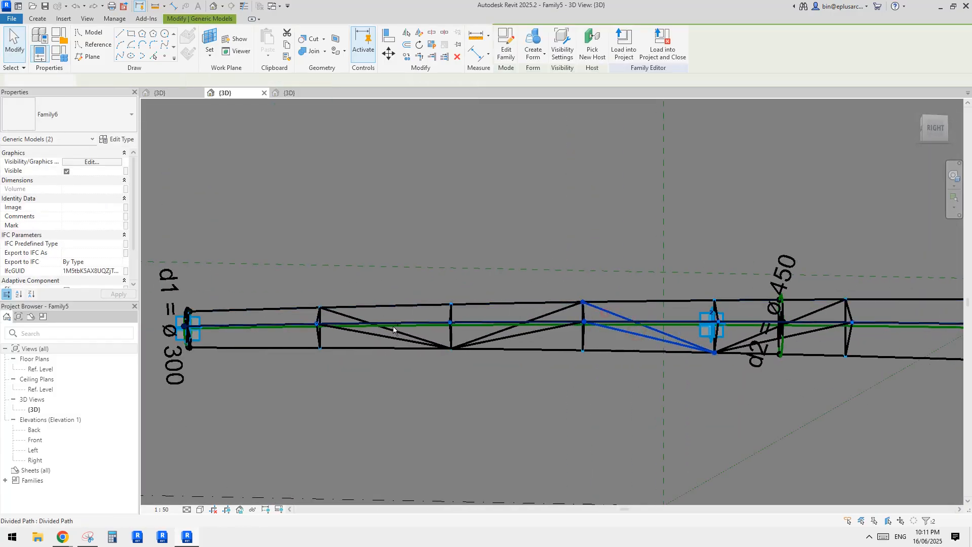
pyautogui.keyDown('ctrl'); pyautogui.click(359, 319); pyautogui.keyUp('ctrl')
pyautogui.keyDown('ctrl'); pyautogui.click(360, 333); pyautogui.keyUp('ctrl')
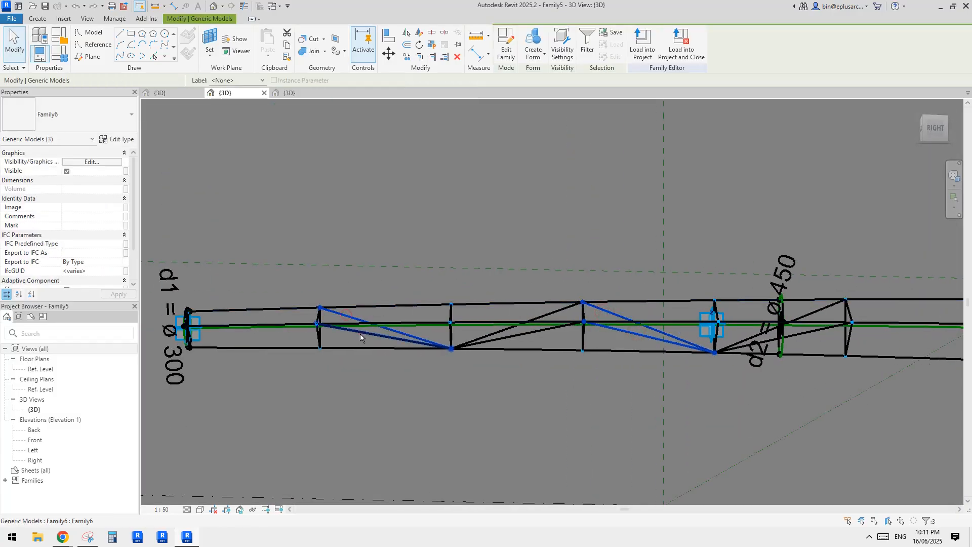
pyautogui.click(431, 46)
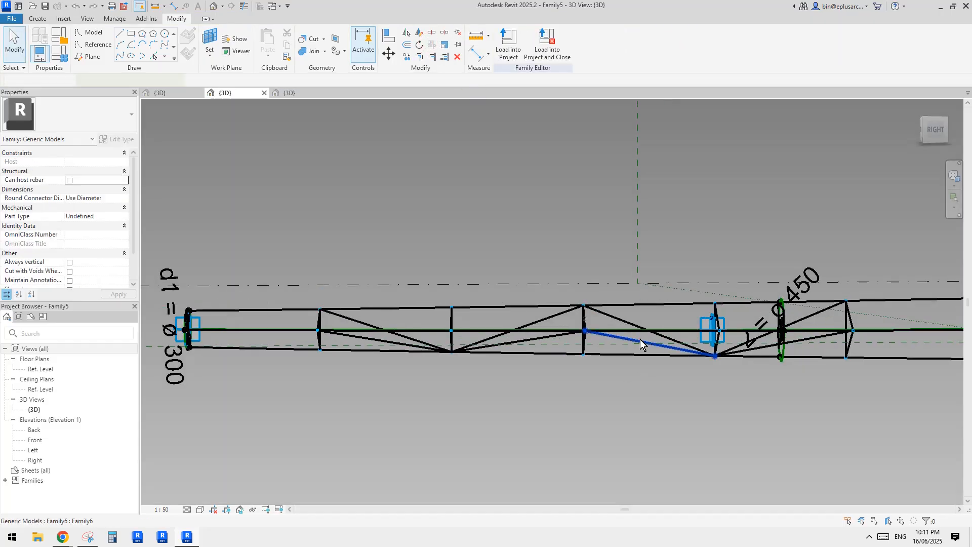
# Step: Try to repeat just the two falling diagonals that start from the middle chord
pyautogui.click(639, 339)
pyautogui.keyDown('ctrl'); pyautogui.click(395, 345); pyautogui.keyUp('ctrl')
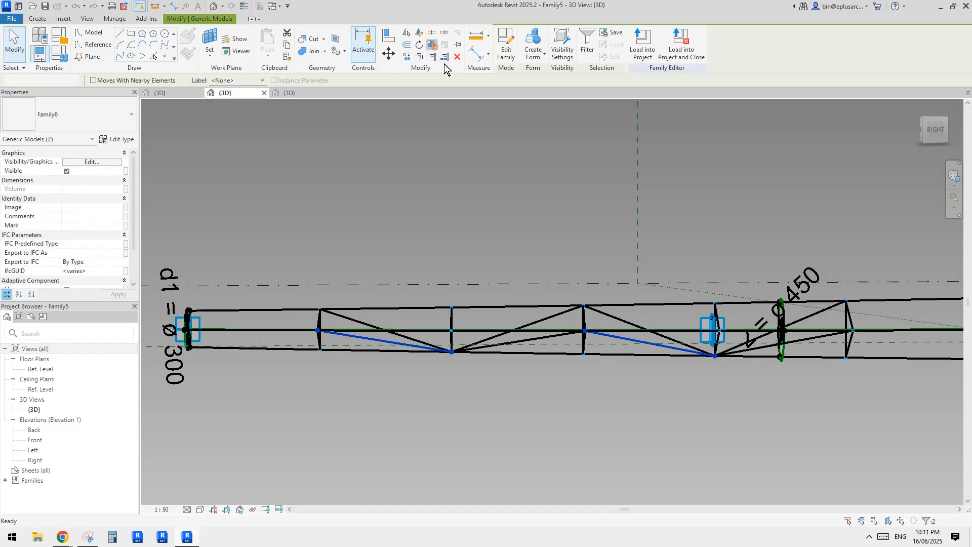
pyautogui.keyDown('shift'); pyautogui.moveTo(512, 326); pyautogui.dragTo(526, 293, button='middle'); pyautogui.keyUp('shift')
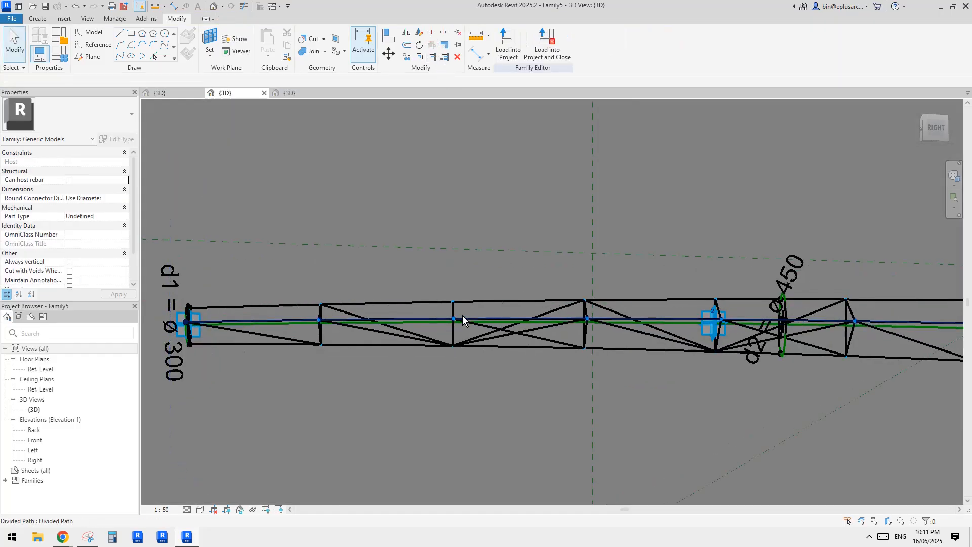
pyautogui.keyDown('shift'); pyautogui.moveTo(601, 329); pyautogui.dragTo(618, 284, button='middle'); pyautogui.keyUp('shift')
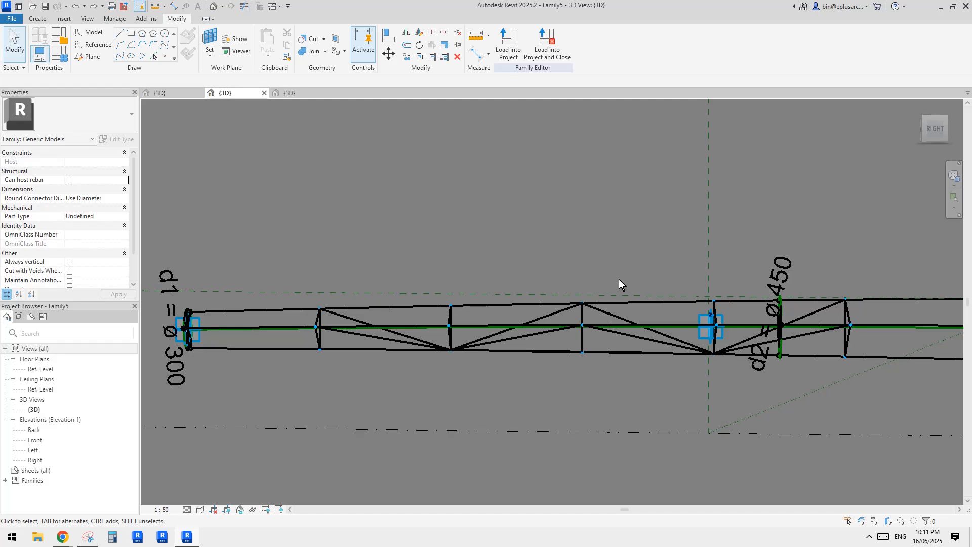
# Step: Undo the cross-frame repeat and every Family6 diagonal added beyond the first falling pair
pyautogui.keyDown('shift'); pyautogui.moveTo(618, 278); pyautogui.dragTo(631, 288, button='middle'); pyautogui.keyUp('shift')
pyautogui.keyDown('shift'); pyautogui.moveTo(651, 337); pyautogui.dragTo(648, 316, button='middle'); pyautogui.keyUp('shift')
pyautogui.hotkey('ctrl', 'z')
pyautogui.hotkey('ctrl', 'z')
pyautogui.hotkey('ctrl', 'z')
pyautogui.hotkey('ctrl', 'z')
pyautogui.hotkey('ctrl', 'z')
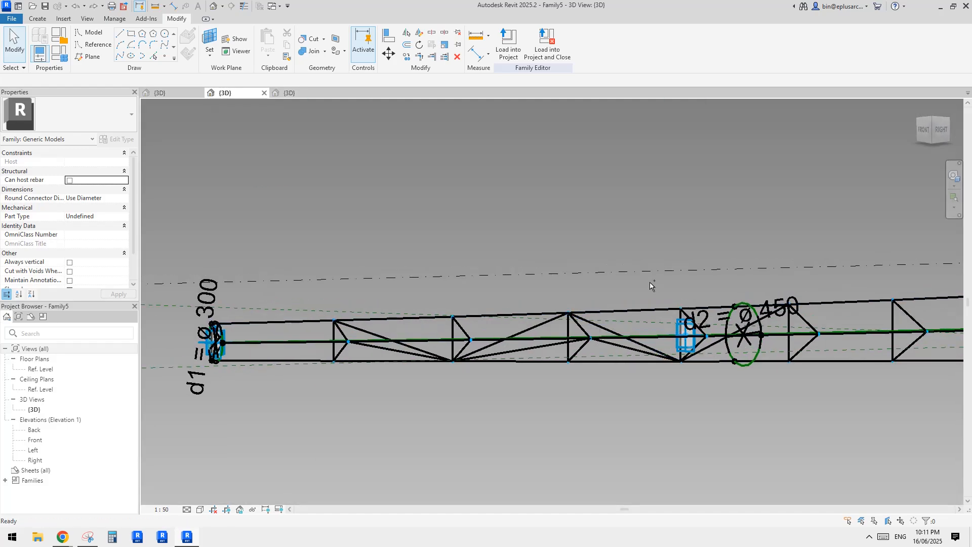
pyautogui.hotkey('ctrl', 'z')
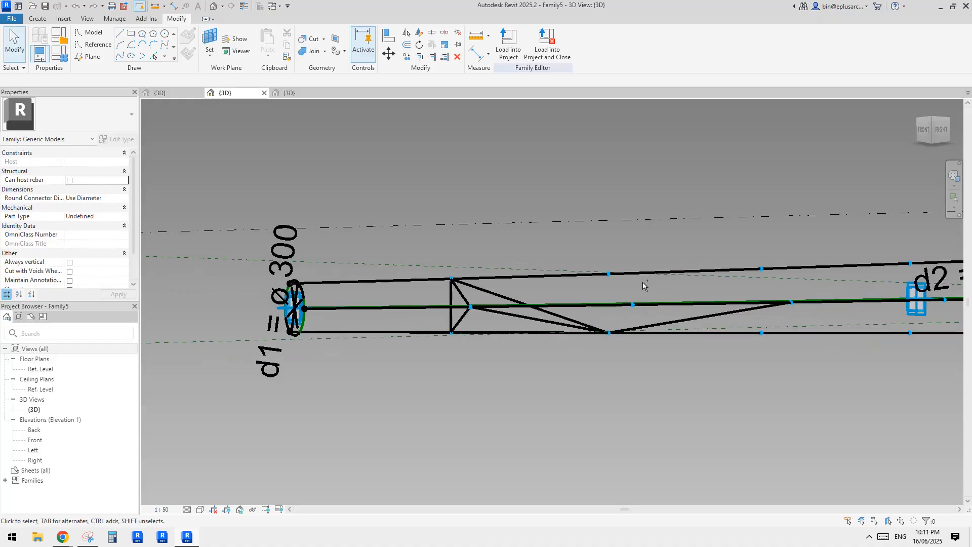
pyautogui.scroll(2, 640, 293)
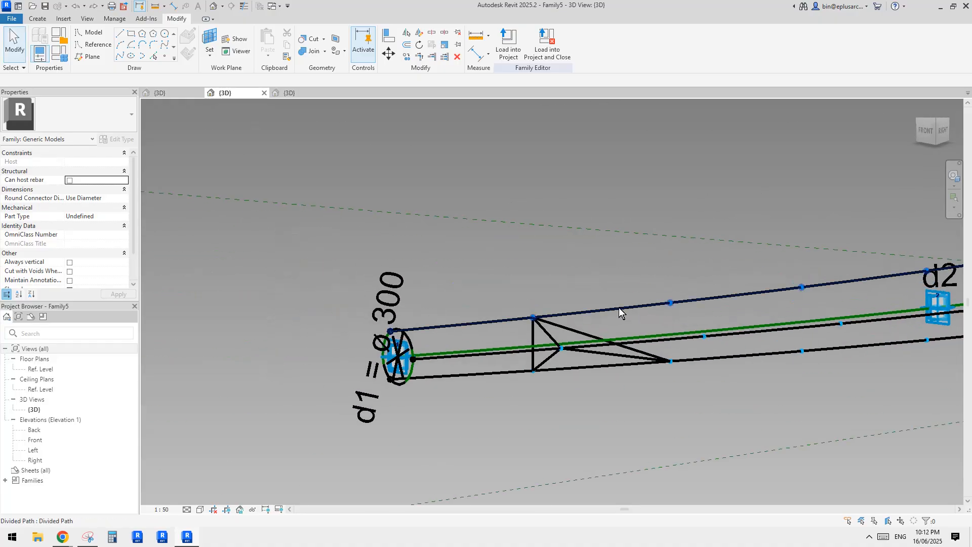
# Step: Try to repeat the front falling diagonal and the vertical web member together along the divided paths
pyautogui.moveTo(618, 308); pyautogui.dragTo(563, 253, button='middle')
pyautogui.click(507, 264)
pyautogui.keyDown('ctrl'); pyautogui.click(482, 277); pyautogui.keyUp('ctrl')
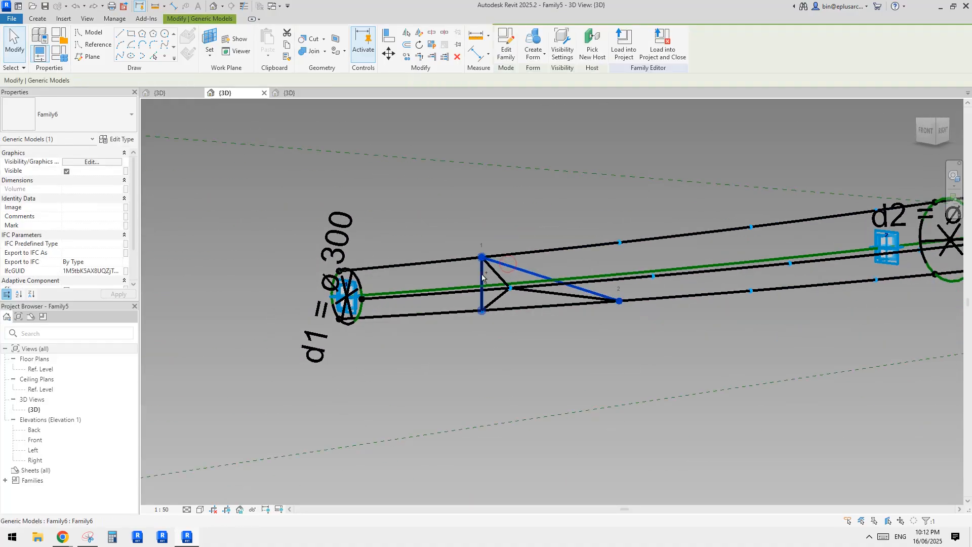
pyautogui.click(429, 43)
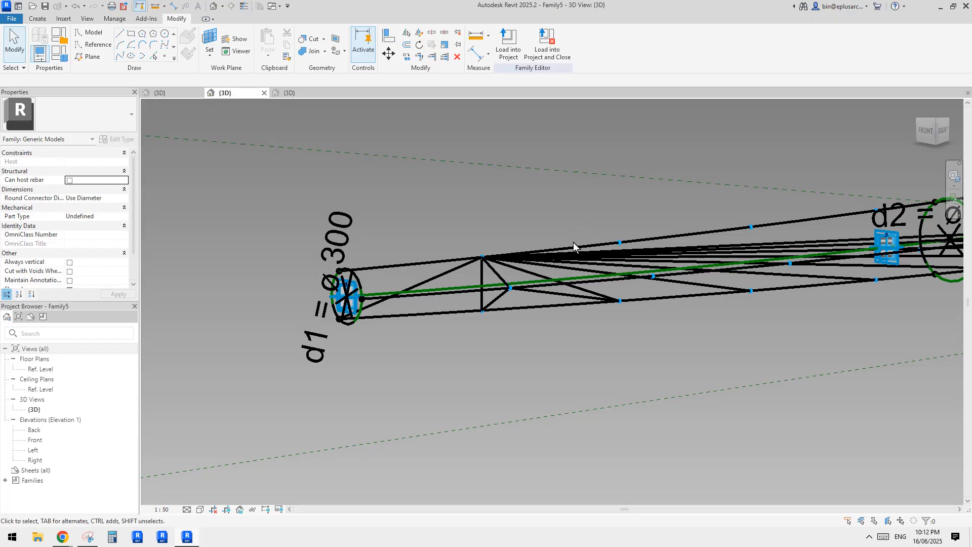
pyautogui.hotkey('ctrl', 'z')
# Step: Repeat each Family6 web member separately along the divided paths: the two falling diagonals and the three cross-frame members
pyautogui.click(526, 268)
pyautogui.click(432, 46)
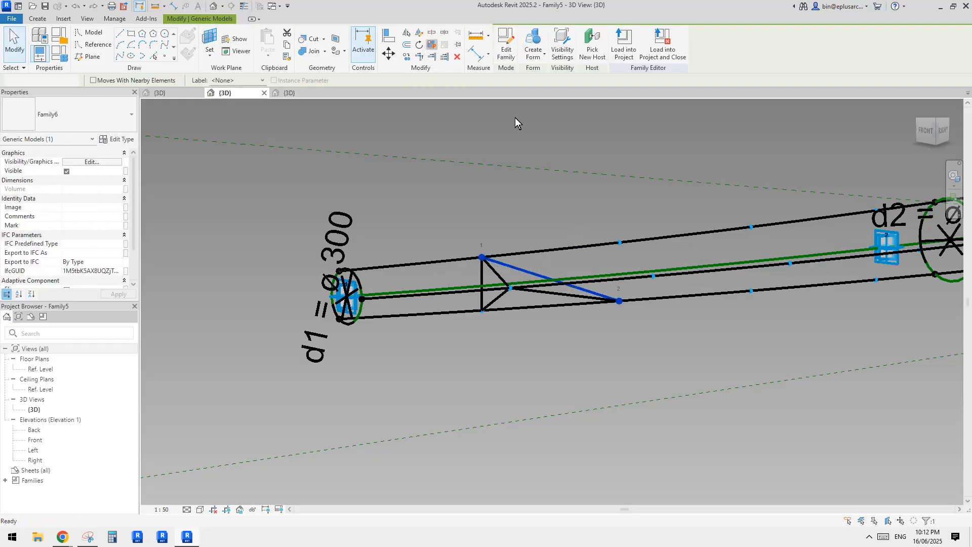
pyautogui.click(496, 272)
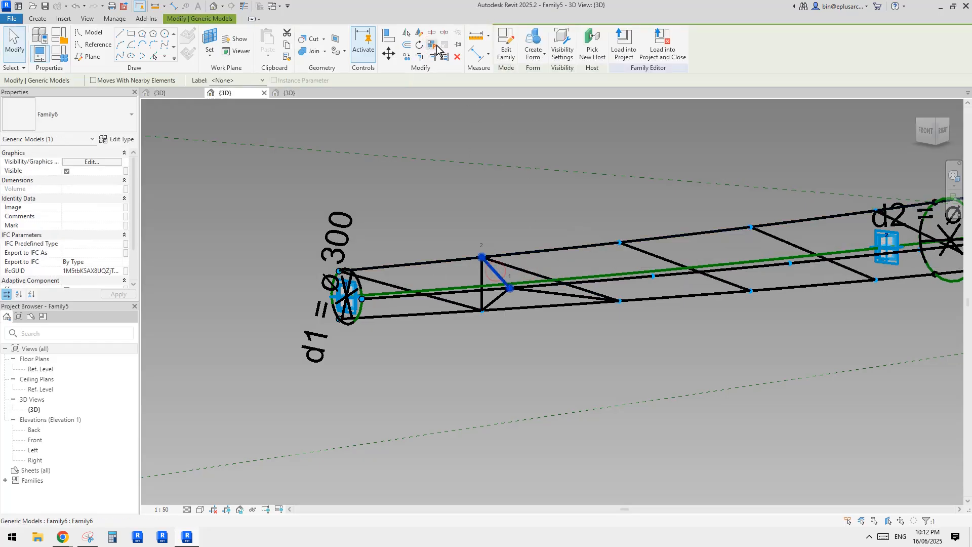
pyautogui.click(431, 44)
pyautogui.click(563, 293)
pyautogui.click(432, 45)
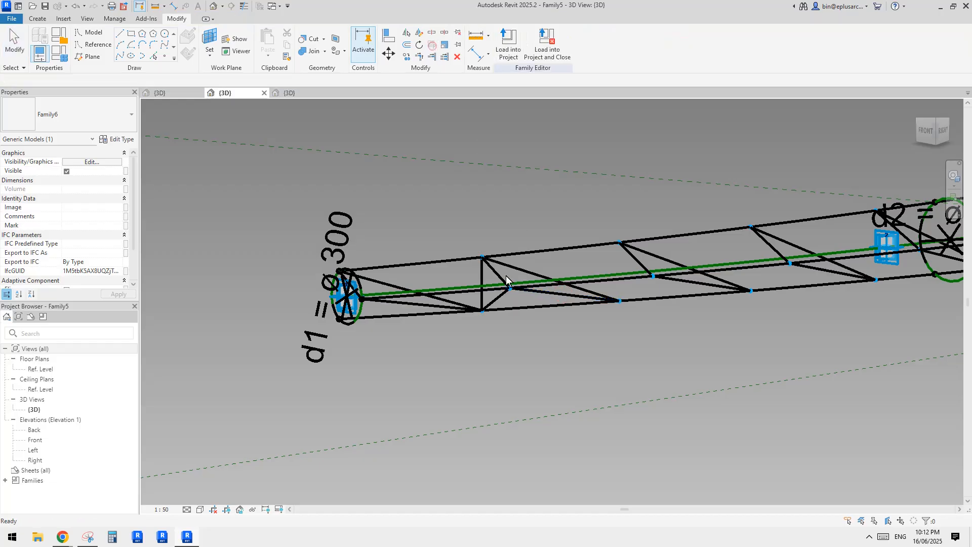
pyautogui.click(481, 283)
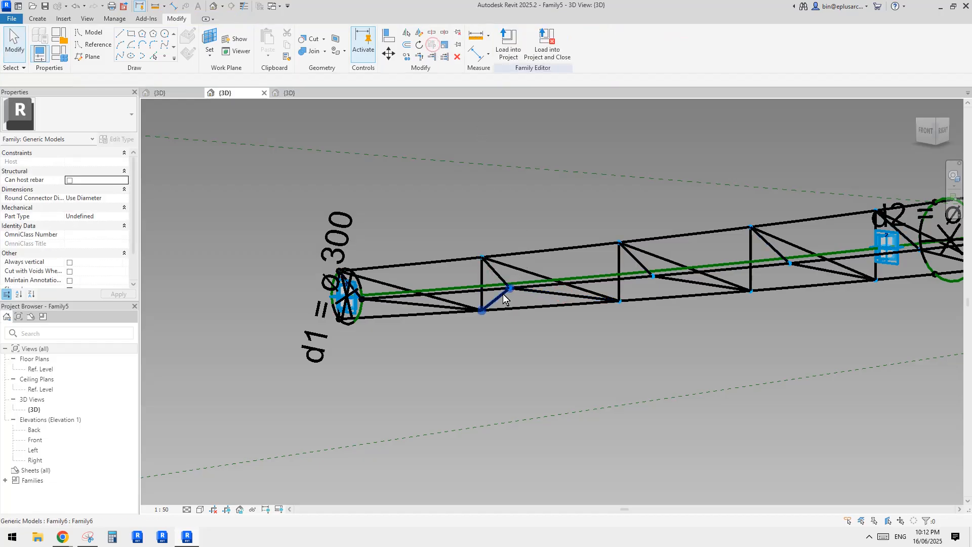
pyautogui.click(431, 45)
# Step: Inspect the repeated web members along the whole curved truss from several angles
pyautogui.scroll(-3, 608, 213)
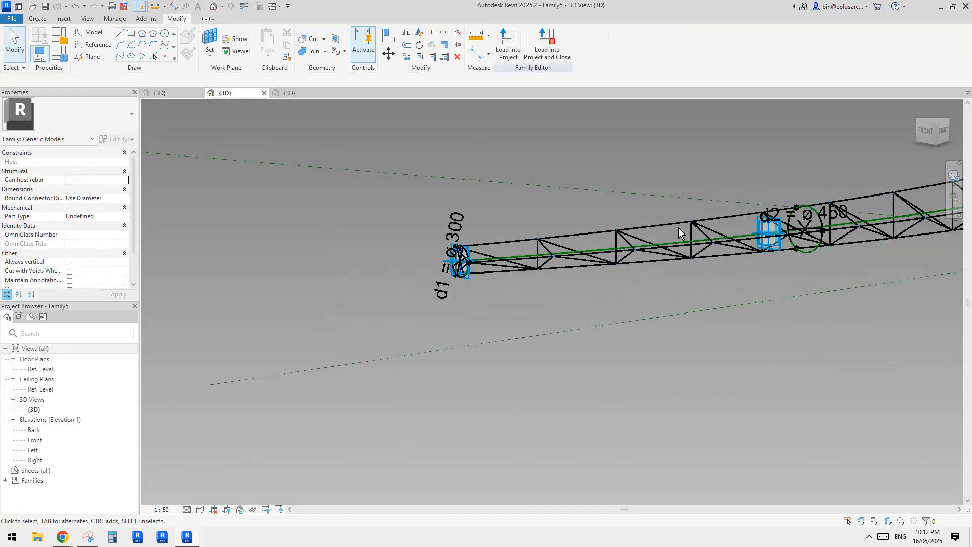
pyautogui.moveTo(679, 228); pyautogui.dragTo(521, 258, button='middle')
pyautogui.scroll(-2, 527, 259)
pyautogui.keyDown('shift'); pyautogui.moveTo(615, 260); pyautogui.dragTo(727, 206, button='middle'); pyautogui.keyUp('shift')
pyautogui.keyDown('shift'); pyautogui.moveTo(683, 261); pyautogui.dragTo(666, 310, button='middle'); pyautogui.keyUp('shift')
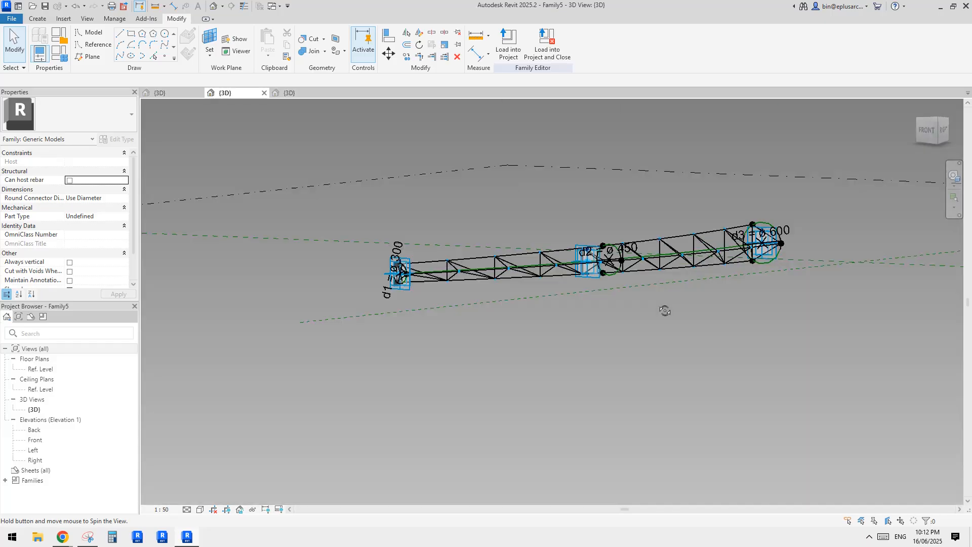
pyautogui.scroll(2, 656, 280)
pyautogui.keyDown('shift'); pyautogui.moveTo(646, 225); pyautogui.dragTo(638, 259, button='middle'); pyautogui.keyUp('shift')
pyautogui.scroll(2, 642, 269)
pyautogui.moveTo(645, 272); pyautogui.dragTo(639, 284, button='middle')
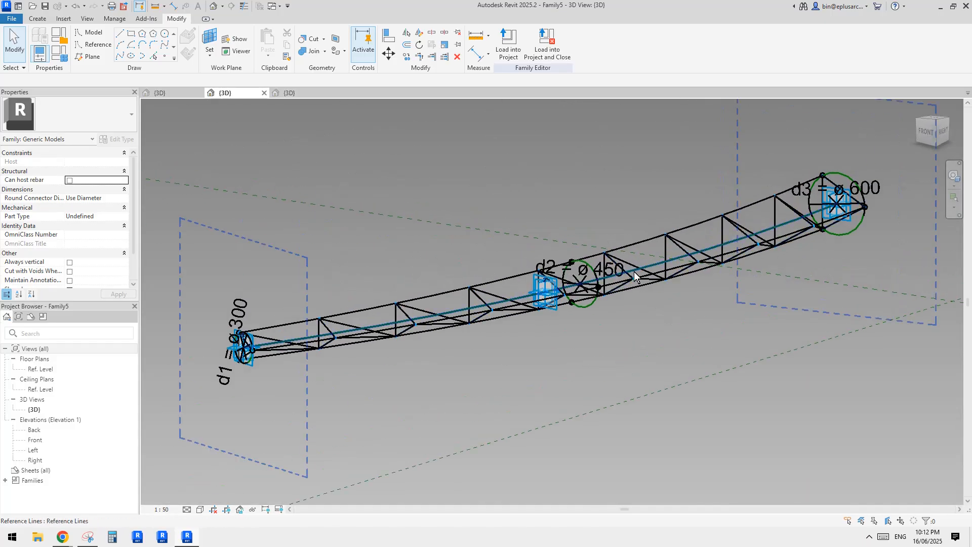
pyautogui.keyDown('shift'); pyautogui.moveTo(607, 253); pyautogui.dragTo(599, 277, button='middle'); pyautogui.keyUp('shift')
pyautogui.moveTo(525, 264); pyautogui.dragTo(528, 274, button='middle')
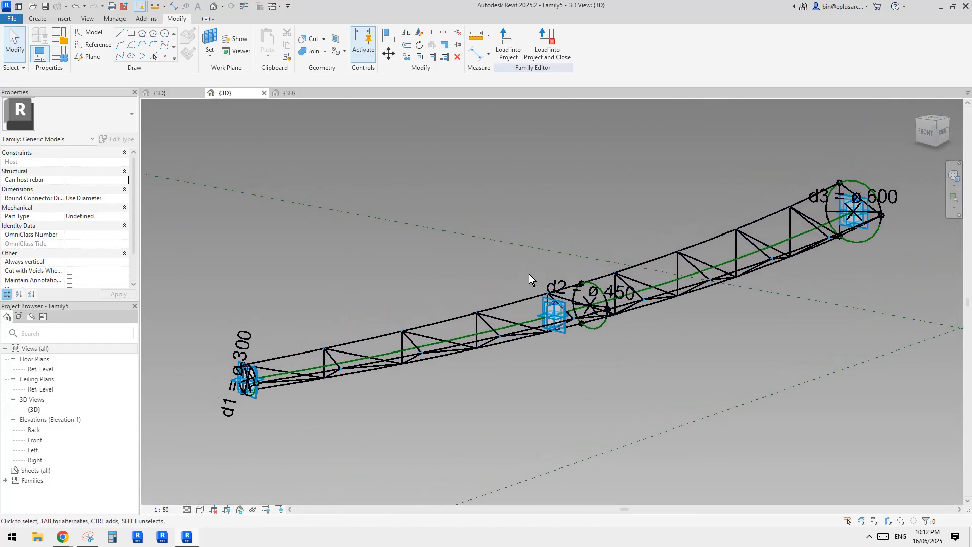
# Step: Load the truss family Family5 into the canopy family Family4
pyautogui.click(177, 92)
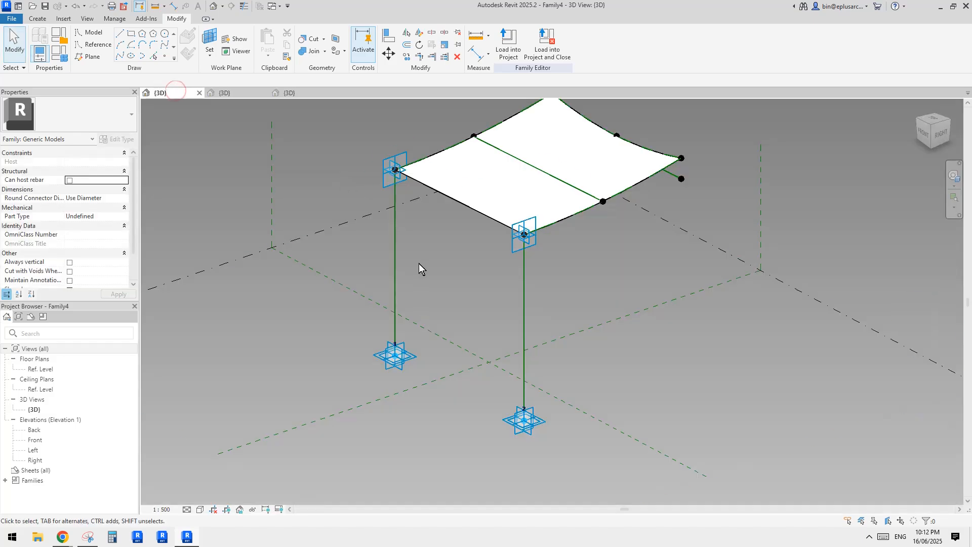
pyautogui.click(227, 93)
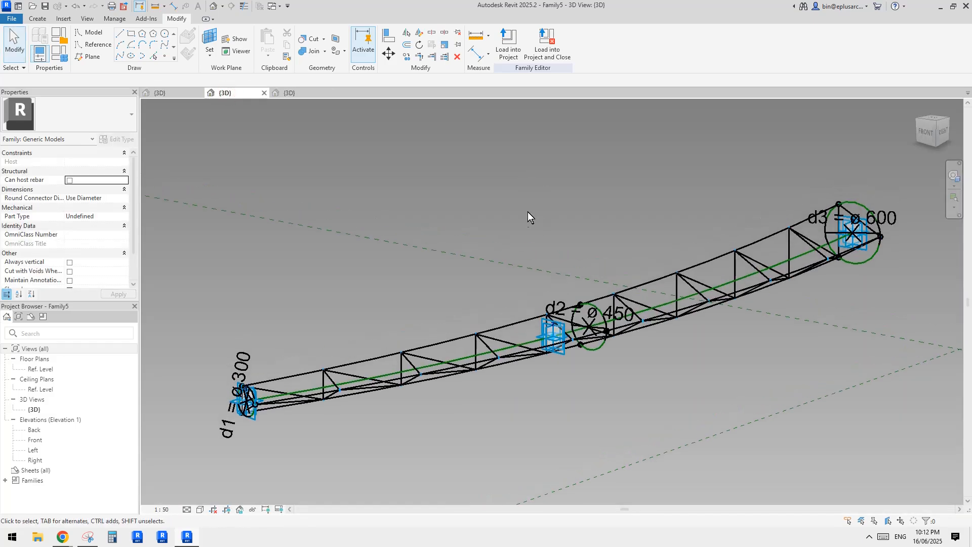
pyautogui.click(192, 92)
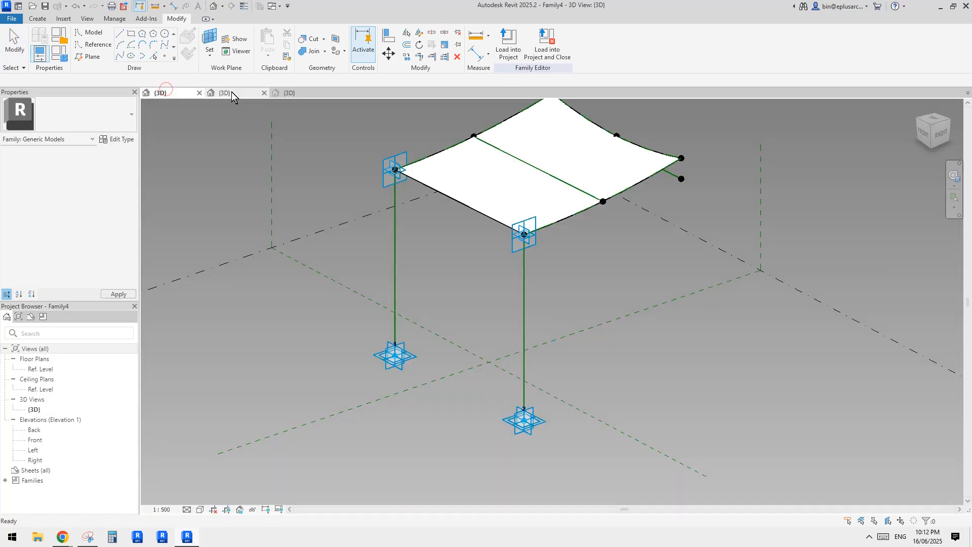
pyautogui.click(232, 93)
pyautogui.click(508, 46)
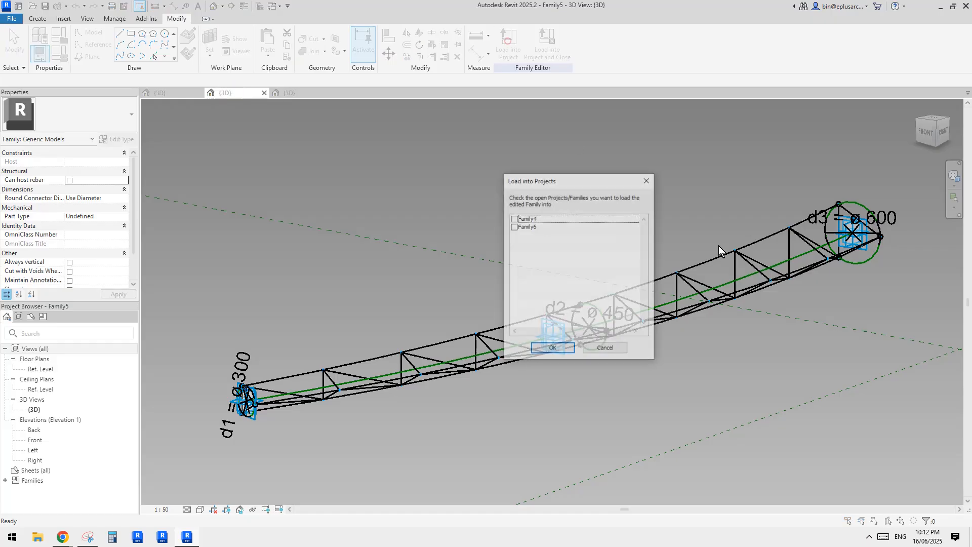
pyautogui.click(513, 218)
pyautogui.click(552, 349)
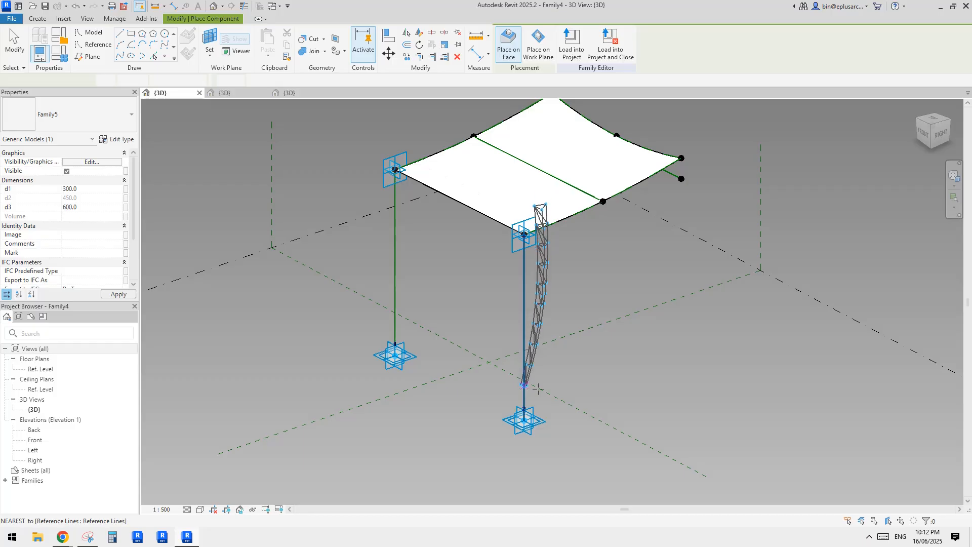
# Step: Place a Family5 truss along the front vertical reference line, using its upper endpoint, midpoint and base as placement points
pyautogui.press('Tab')
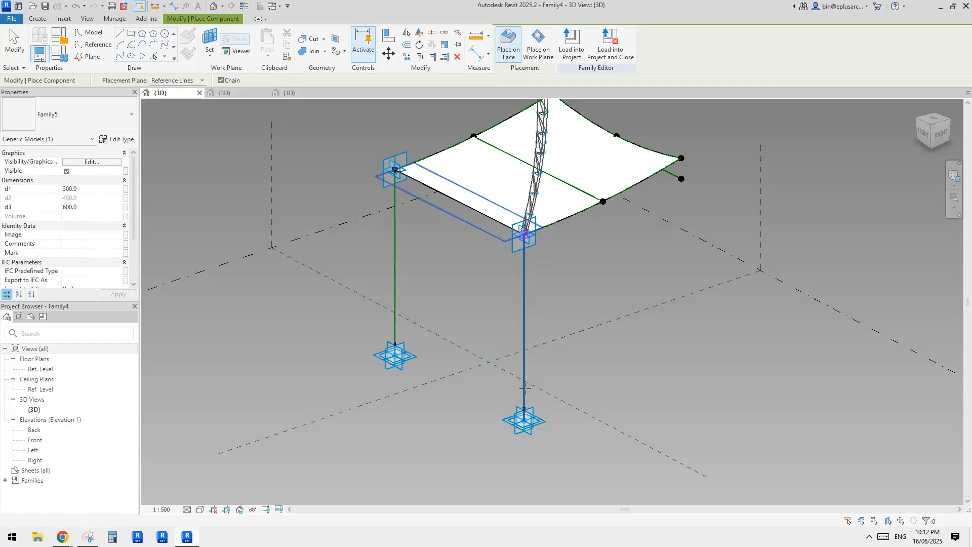
pyautogui.hotkey('ctrl', 'z')
pyautogui.press('s')
pyautogui.press('e')
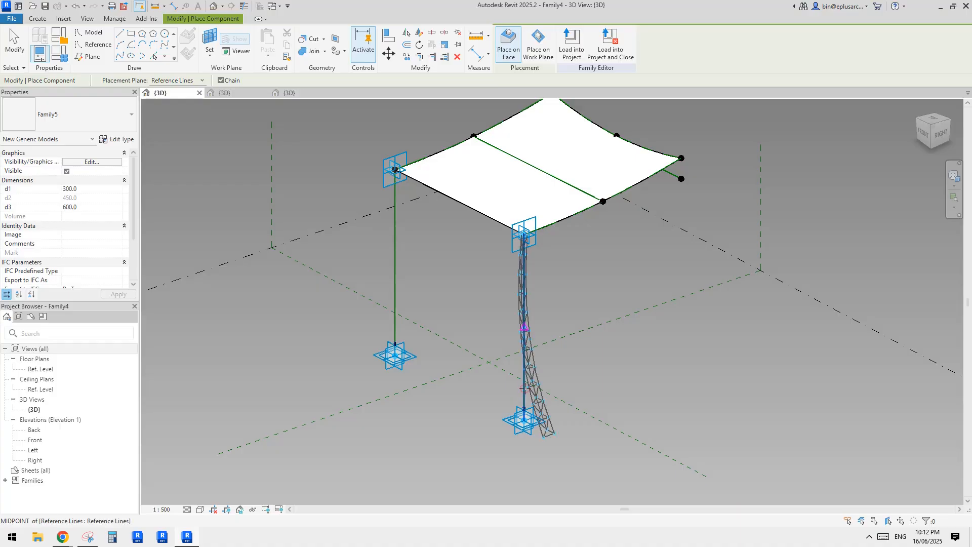
pyautogui.click(524, 389)
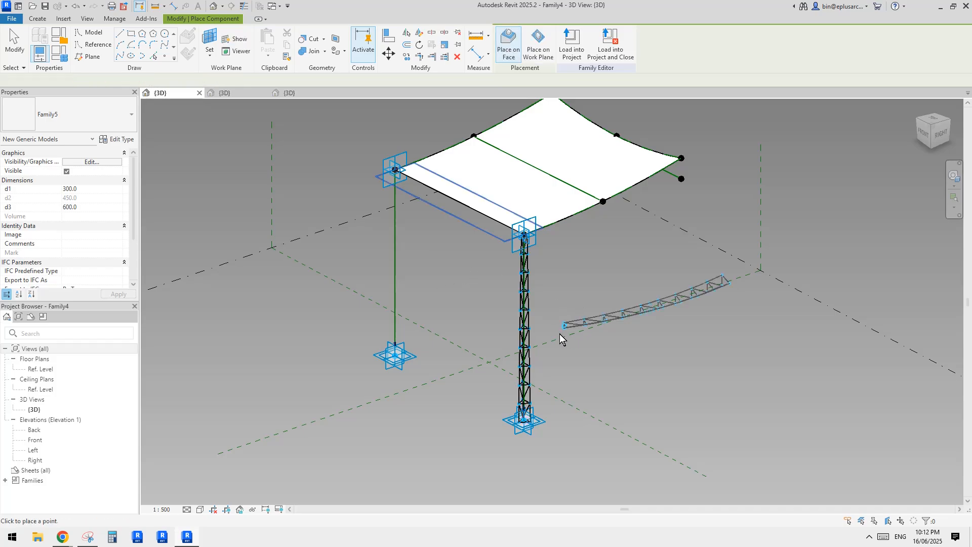
pyautogui.press('Escape')
# Step: Inspect the placed truss column from its canopy end down to its base
pyautogui.click(527, 265)
pyautogui.scroll(2, 534, 298)
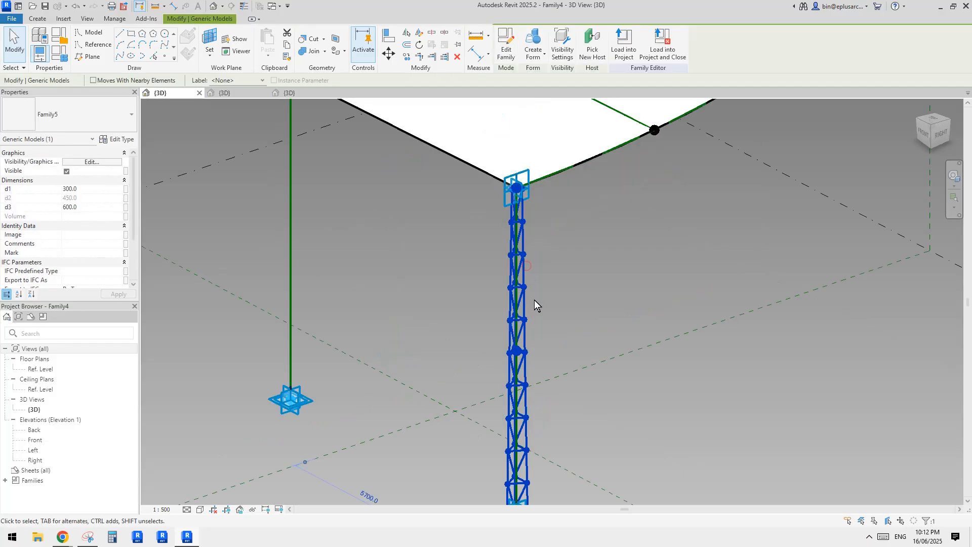
pyautogui.keyDown('shift'); pyautogui.moveTo(527, 265); pyautogui.dragTo(618, 273, button='middle'); pyautogui.keyUp('shift')
pyautogui.click(618, 272)
pyautogui.scroll(-1, 586, 325)
pyautogui.moveTo(545, 388); pyautogui.dragTo(589, 353, button='middle')
pyautogui.scroll(2, 543, 330)
pyautogui.click(523, 326)
pyautogui.scroll(1, 525, 328)
pyautogui.keyDown('shift'); pyautogui.moveTo(529, 331); pyautogui.dragTo(593, 320, button='middle'); pyautogui.keyUp('shift')
pyautogui.scroll(-1, 539, 299)
pyautogui.click(597, 308)
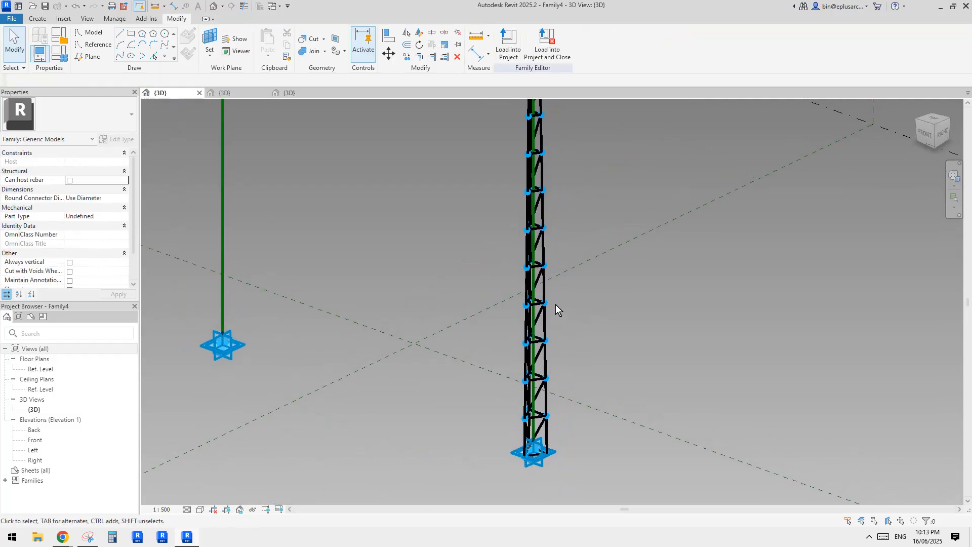
# Step: Set the 3D view scale to 1:200
pyautogui.click(162, 509)
pyautogui.click(179, 451)
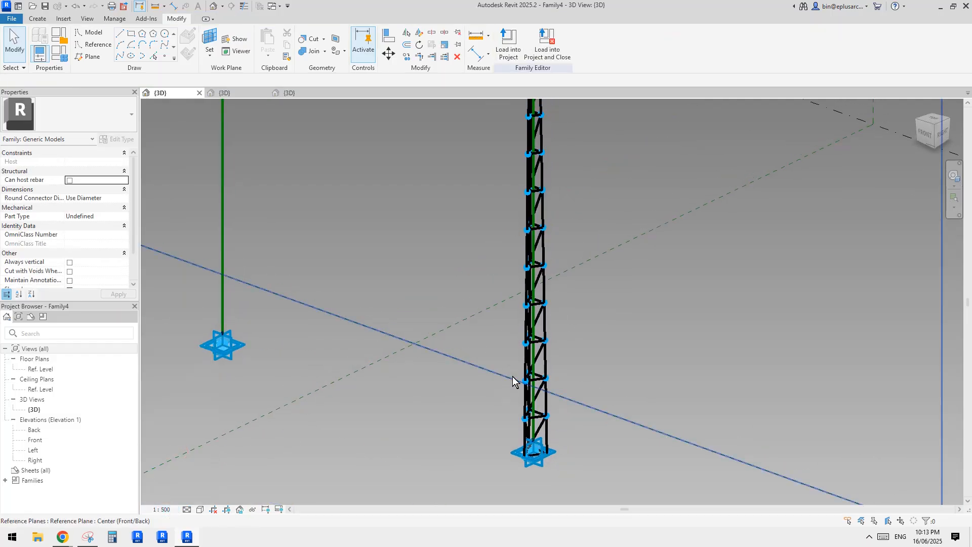
pyautogui.keyDown('shift'); pyautogui.moveTo(512, 375); pyautogui.dragTo(530, 388, button='middle'); pyautogui.keyUp('shift')
pyautogui.click(167, 508)
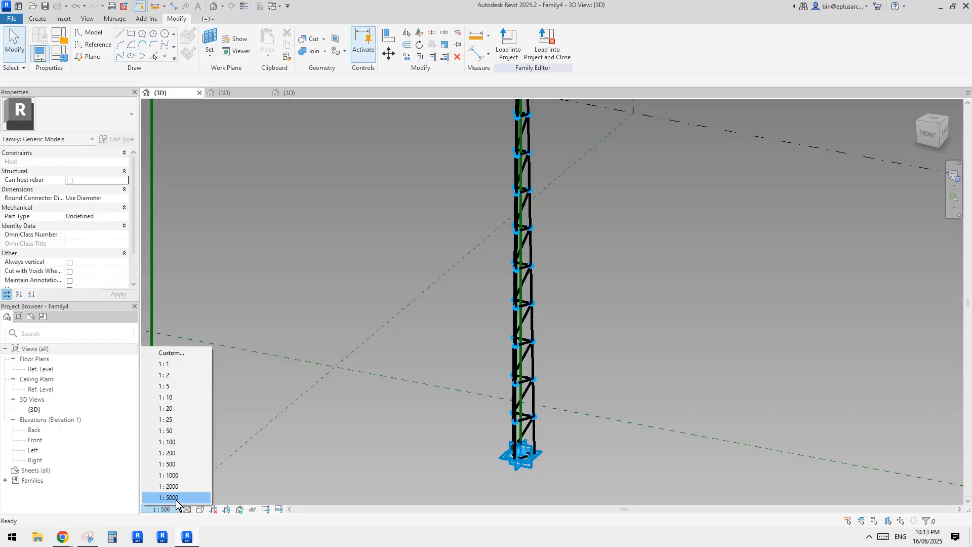
pyautogui.click(180, 454)
pyautogui.keyDown('shift'); pyautogui.moveTo(407, 406); pyautogui.dragTo(519, 360, button='middle'); pyautogui.keyUp('shift')
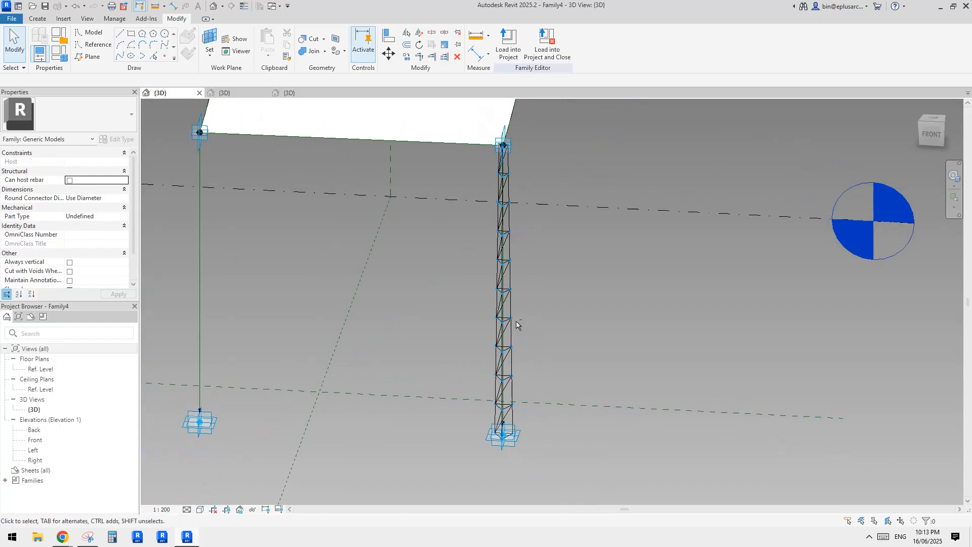
# Step: Set the d1 diameter of the placed truss column to 900
pyautogui.click(511, 282)
pyautogui.keyDown('shift'); pyautogui.moveTo(511, 282); pyautogui.dragTo(551, 238, button='middle'); pyautogui.keyUp('shift')
pyautogui.moveTo(494, 308); pyautogui.dragTo(521, 319, button='middle')
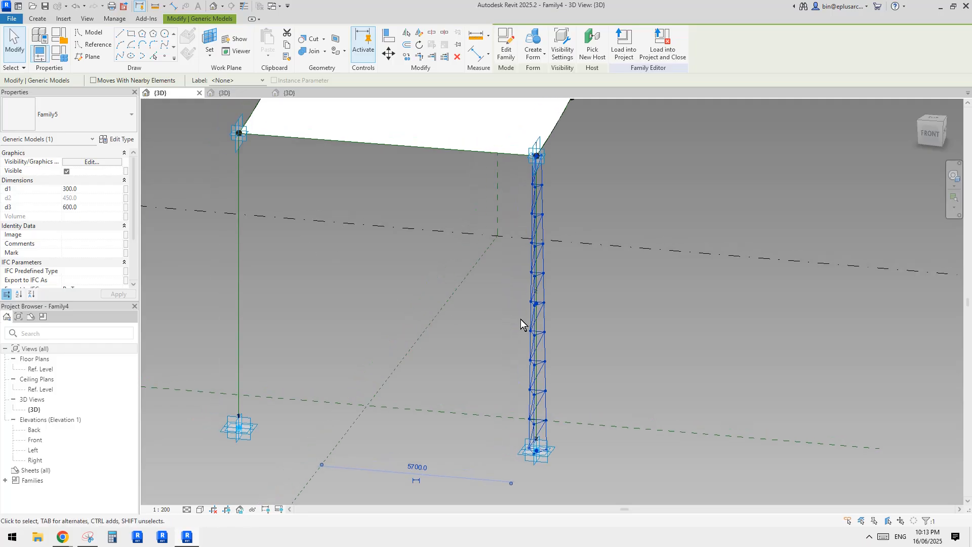
pyautogui.keyDown('shift'); pyautogui.moveTo(562, 381); pyautogui.dragTo(521, 377, button='middle'); pyautogui.keyUp('shift')
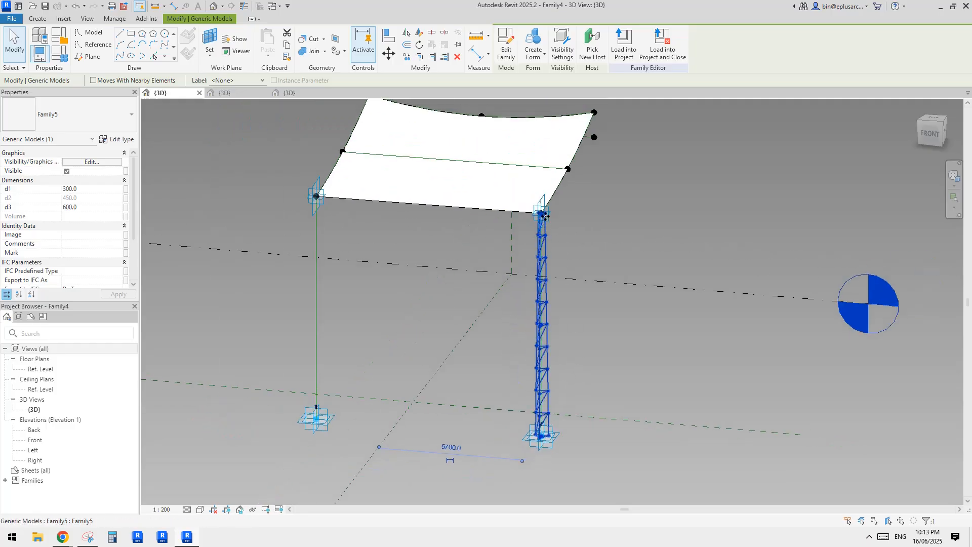
pyautogui.click(91, 189)
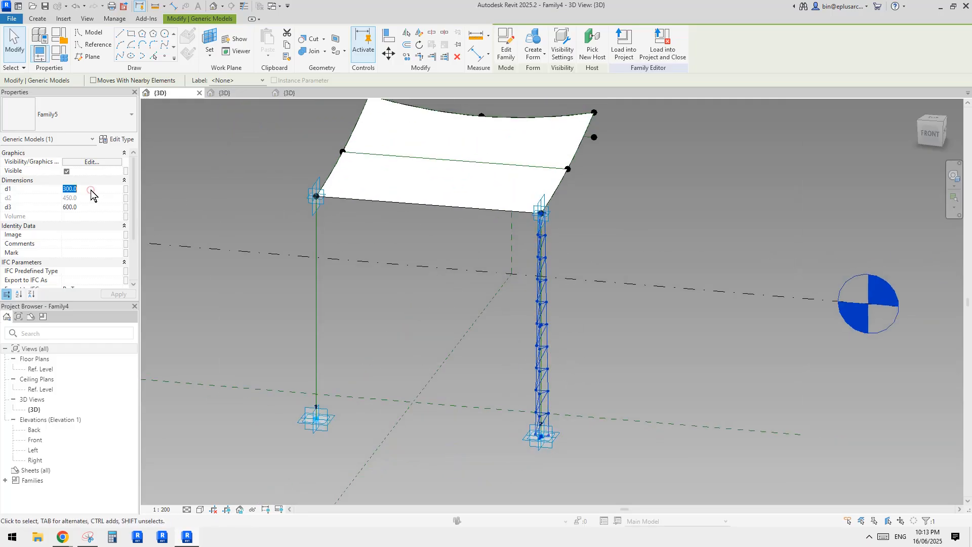
pyautogui.write('900')
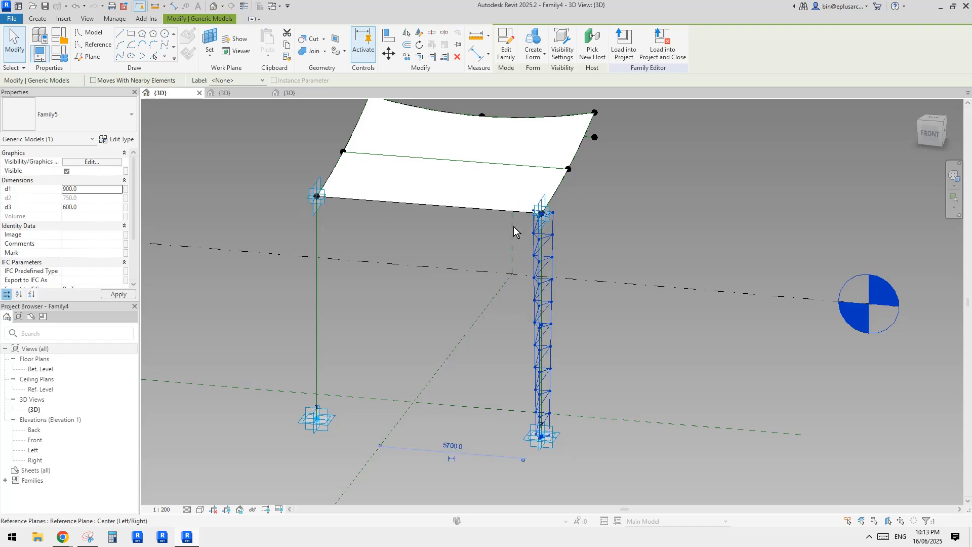
pyautogui.keyDown('shift'); pyautogui.moveTo(577, 283); pyautogui.dragTo(486, 258, button='middle'); pyautogui.keyUp('shift')
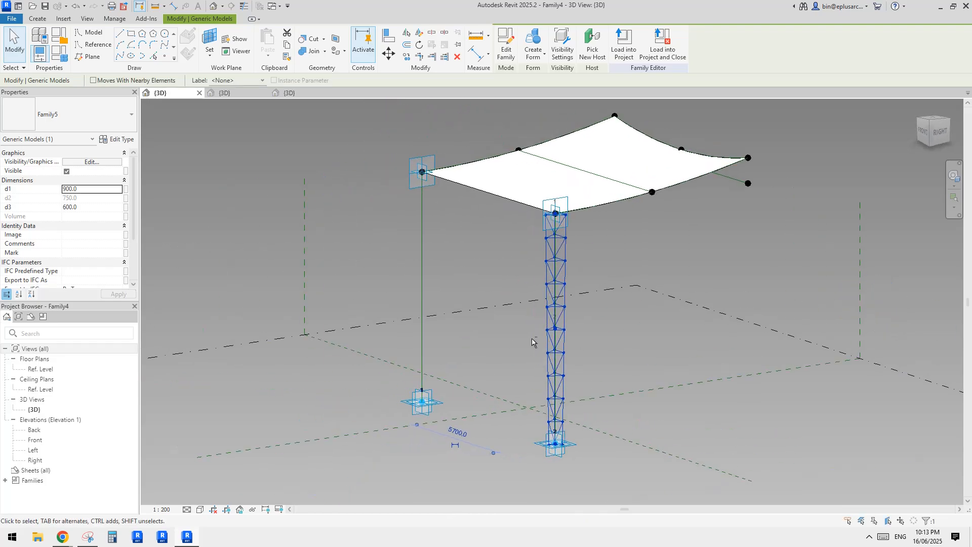
pyautogui.keyDown('shift'); pyautogui.moveTo(533, 339); pyautogui.dragTo(547, 325, button='middle'); pyautogui.keyUp('shift')
pyautogui.keyDown('shift'); pyautogui.moveTo(546, 286); pyautogui.dragTo(524, 287, button='middle'); pyautogui.keyUp('shift')
pyautogui.moveTo(463, 235); pyautogui.dragTo(489, 241, button='middle')
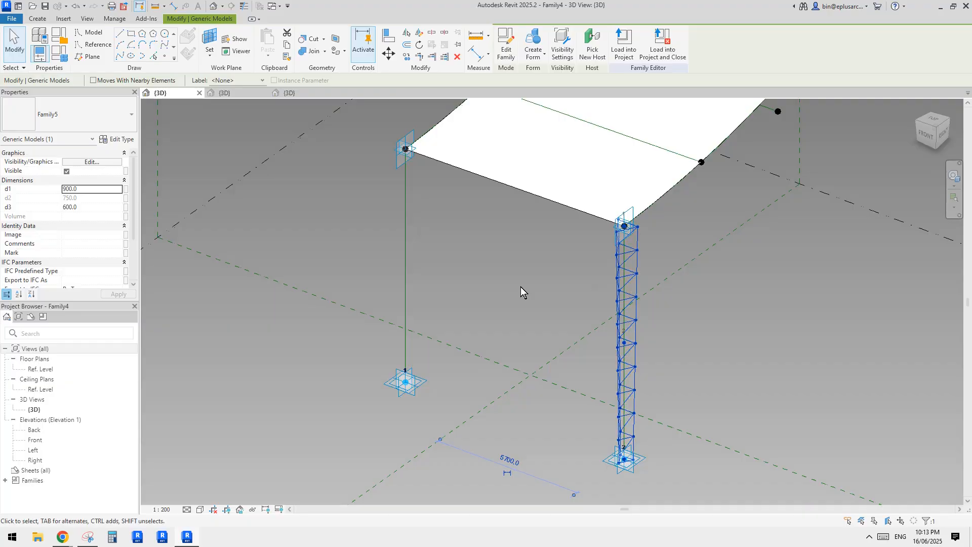
pyautogui.moveTo(453, 272); pyautogui.dragTo(470, 279, button='middle')
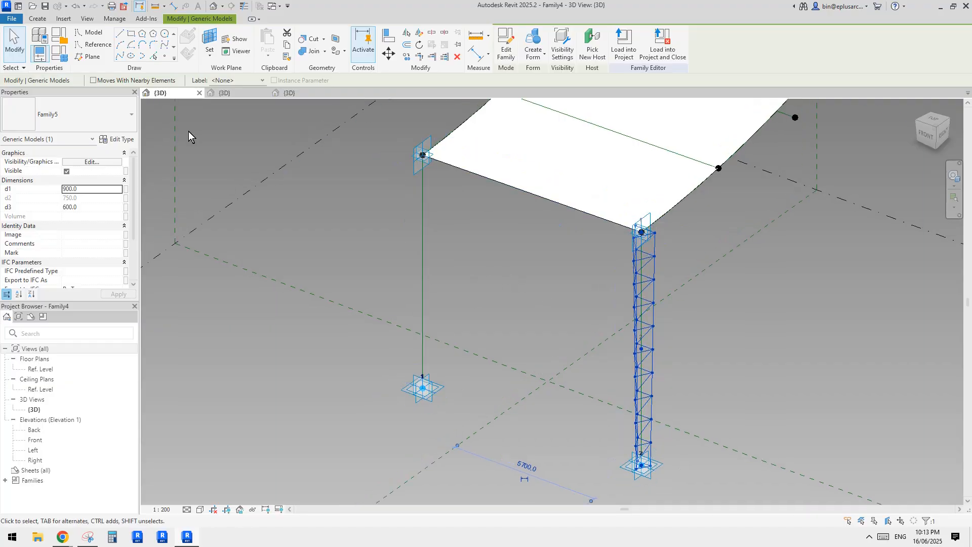
# Step: Place a second Family5 truss along the other vertical reference line, from the canopy corner down to the base
pyautogui.click(36, 18)
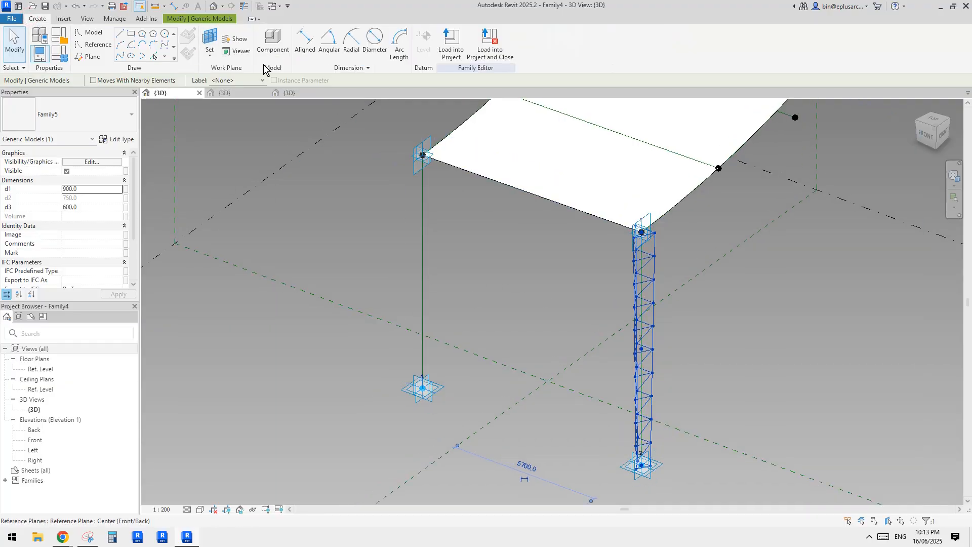
pyautogui.click(273, 41)
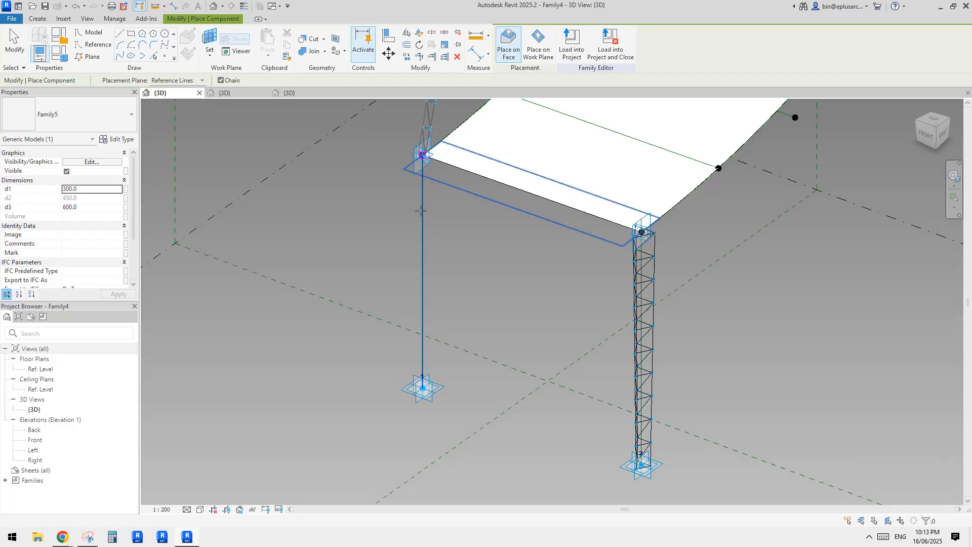
pyautogui.click(421, 210)
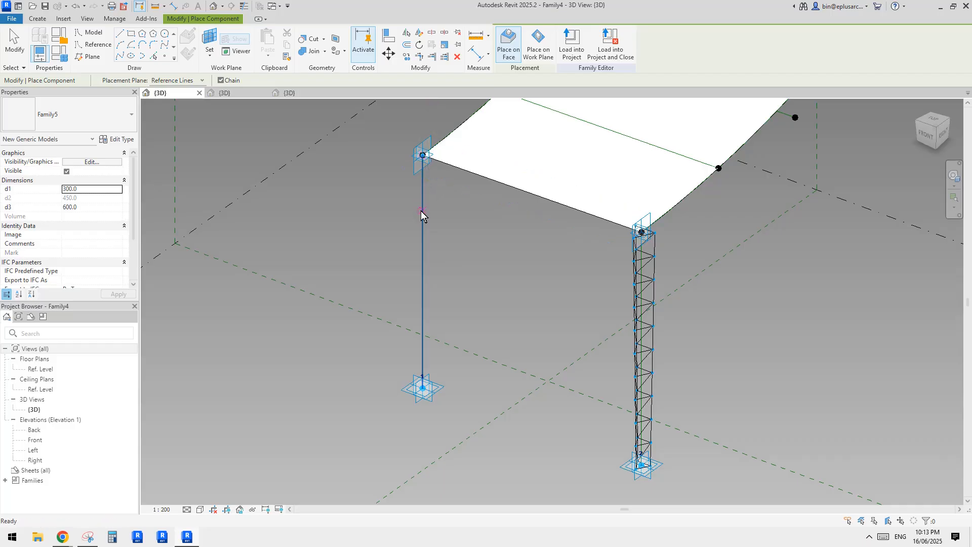
pyautogui.click(421, 211)
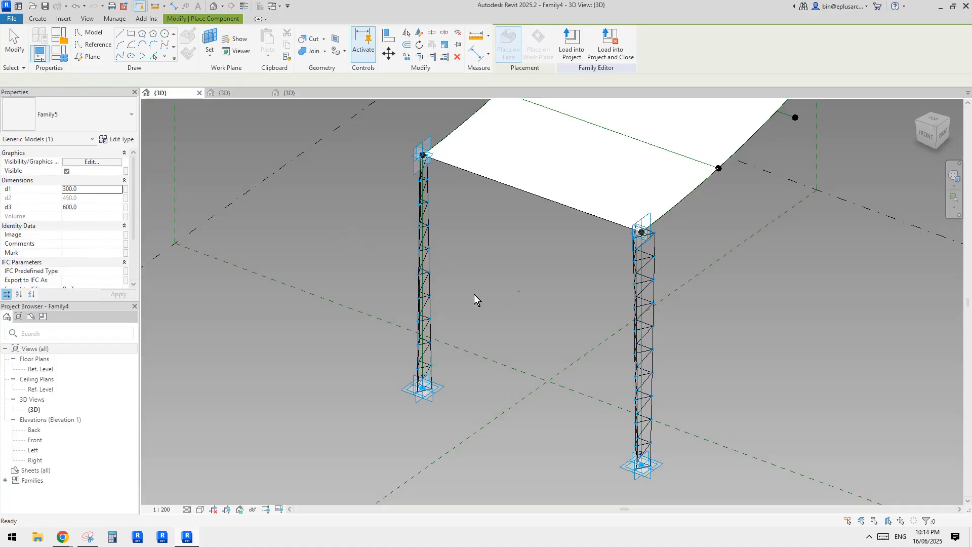
pyautogui.press('Escape')
# Step: Match the second truss column's properties to those of the first placed Family5 column
pyautogui.moveTo(567, 306); pyautogui.dragTo(559, 315, button='middle')
pyautogui.press('m')
pyautogui.press('a')
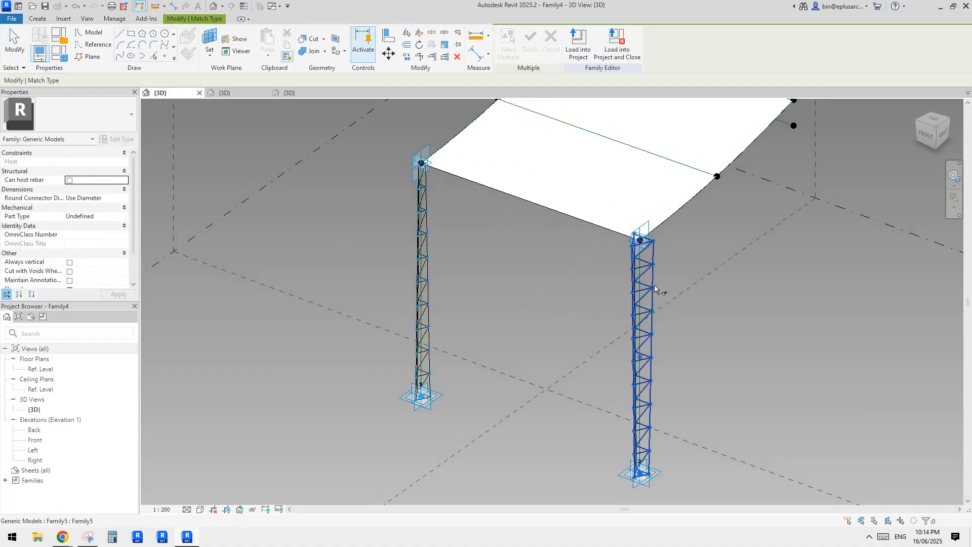
pyautogui.click(429, 259)
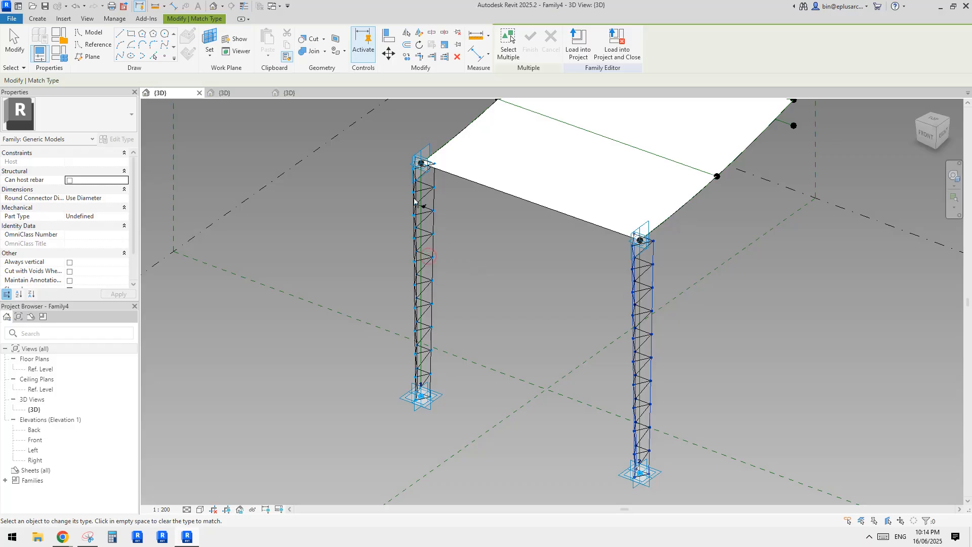
pyautogui.press('Escape')
pyautogui.moveTo(441, 247); pyautogui.dragTo(436, 244, button='middle')
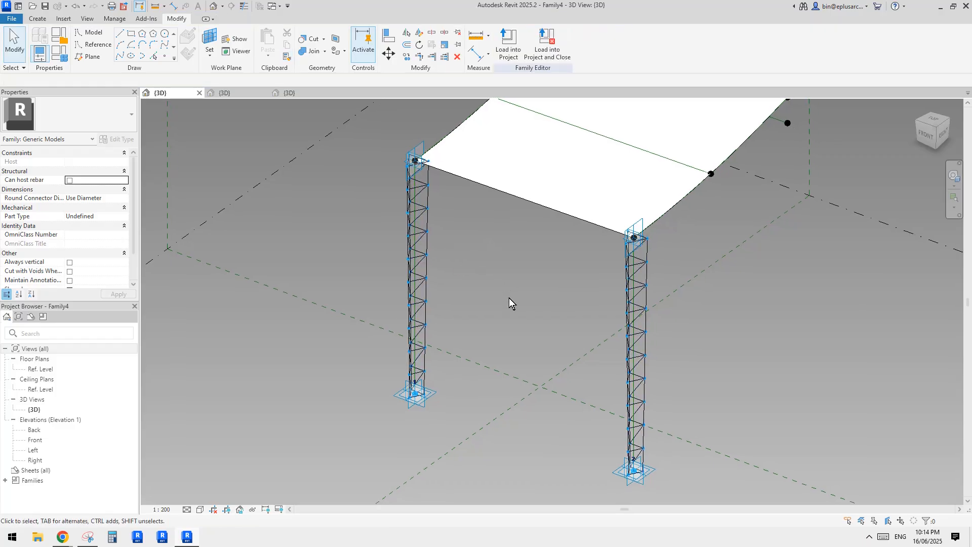
pyautogui.click(625, 278)
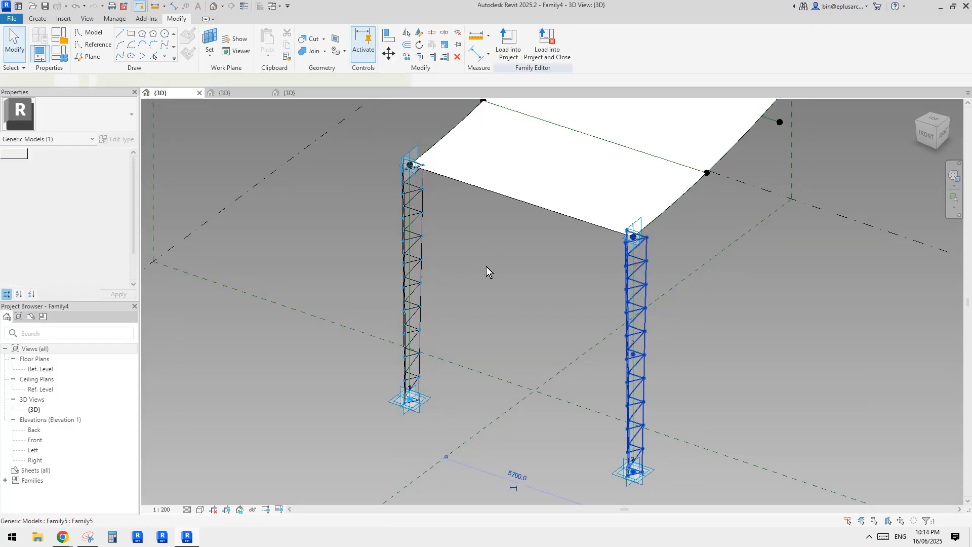
pyautogui.click(407, 215)
pyautogui.click(529, 295)
# Step: Temporarily hide the canopy surface so its reference lines and the truss columns can be worked on
pyautogui.scroll(-1, 532, 297)
pyautogui.keyDown('shift'); pyautogui.moveTo(532, 296); pyautogui.dragTo(452, 208, button='middle'); pyautogui.keyUp('shift')
pyautogui.scroll(2, 557, 235)
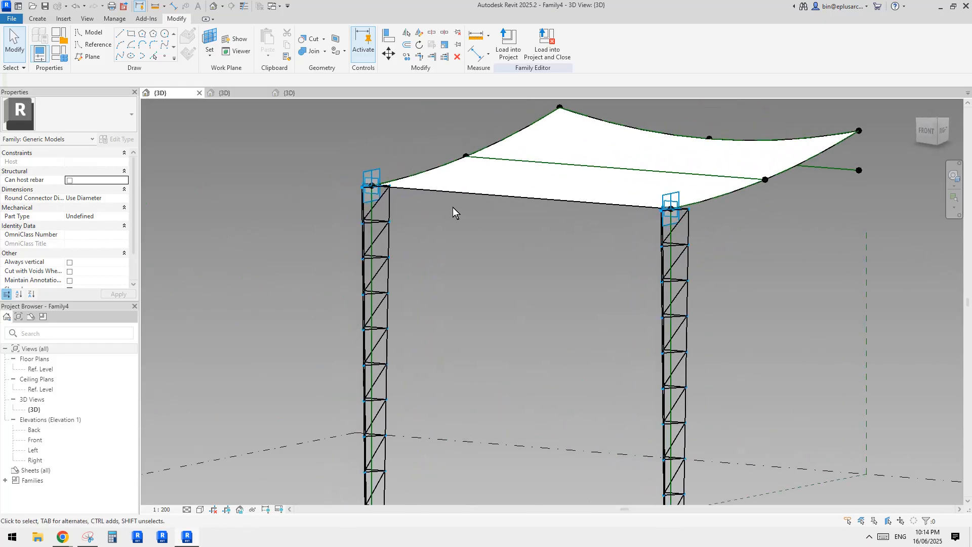
pyautogui.click(551, 193)
pyautogui.keyDown('shift'); pyautogui.moveTo(495, 177); pyautogui.dragTo(523, 243, button='middle'); pyautogui.keyUp('shift')
pyautogui.press('h')
pyautogui.press('h')
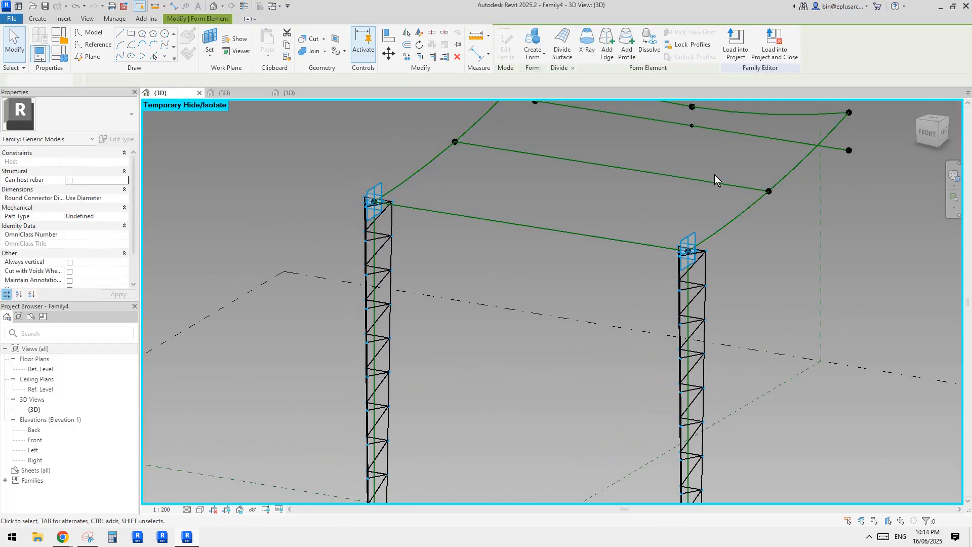
pyautogui.click(714, 175)
pyautogui.keyDown('shift'); pyautogui.moveTo(700, 187); pyautogui.dragTo(528, 262, button='middle'); pyautogui.keyUp('shift')
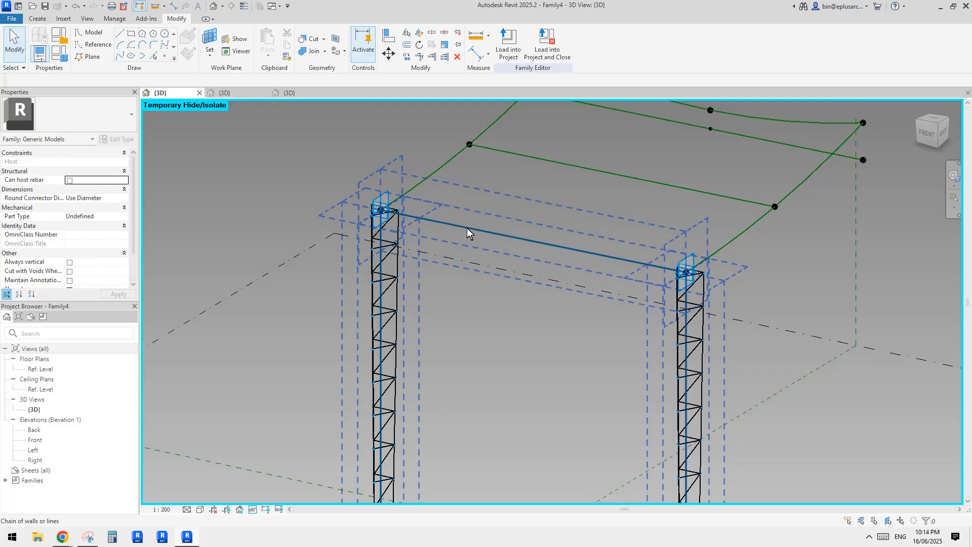
# Step: Start placing another Family5 component with both d1 and d3 set to 450
pyautogui.click(38, 19)
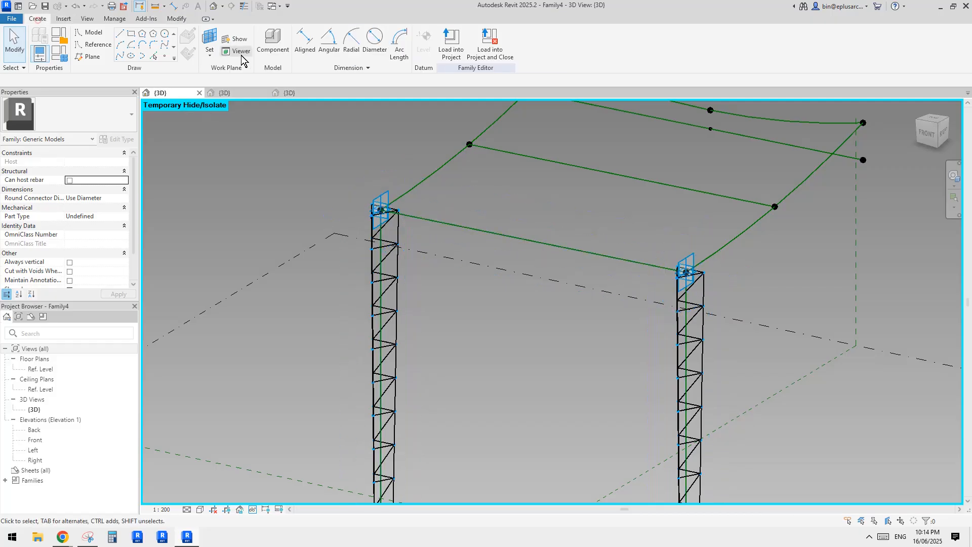
pyautogui.press('c')
pyautogui.press('m')
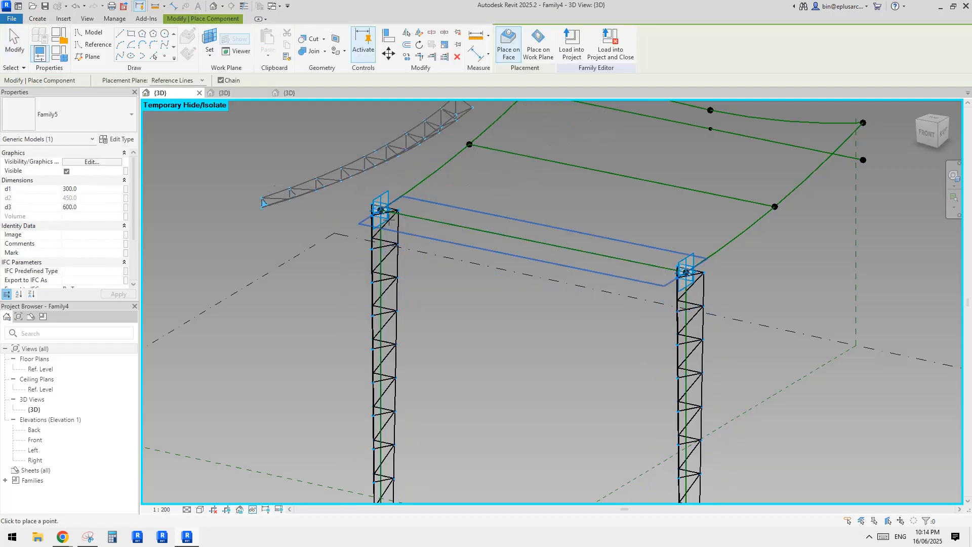
pyautogui.click(90, 207)
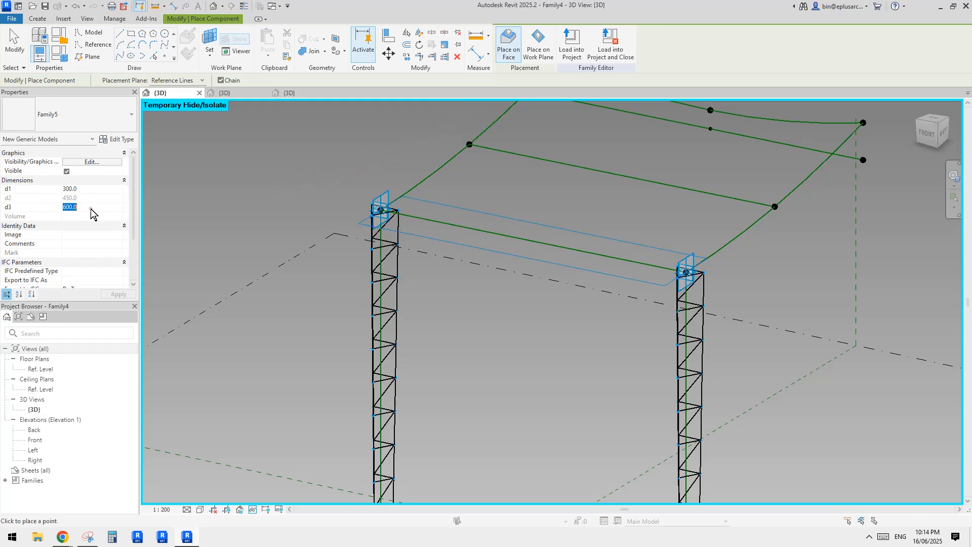
pyautogui.write('3')
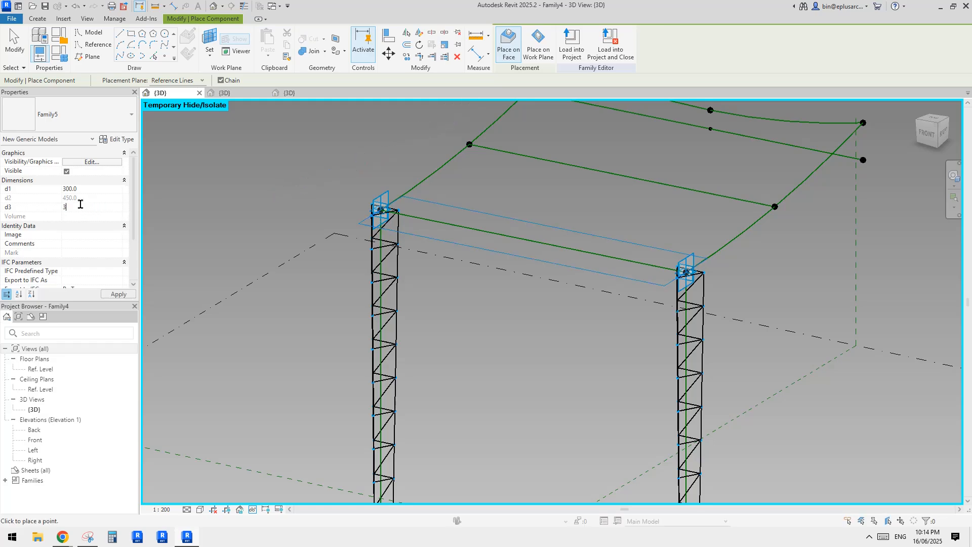
pyautogui.press('Escape')
pyautogui.click(92, 188)
pyautogui.write('450')
pyautogui.click(93, 207)
pyautogui.write('450')
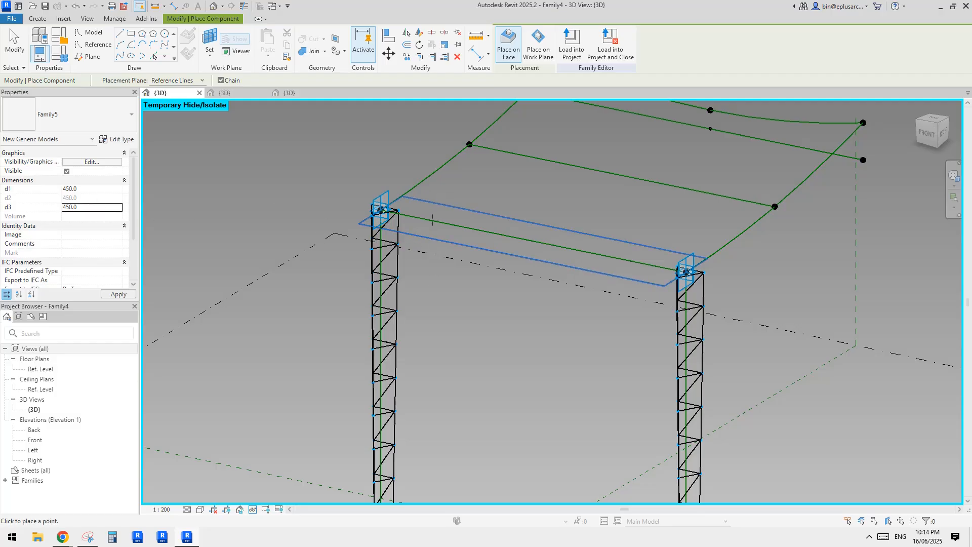
# Step: Place the Family5 truss along the straight canopy edge line spanning between the tops of the two columns
pyautogui.click(433, 220)
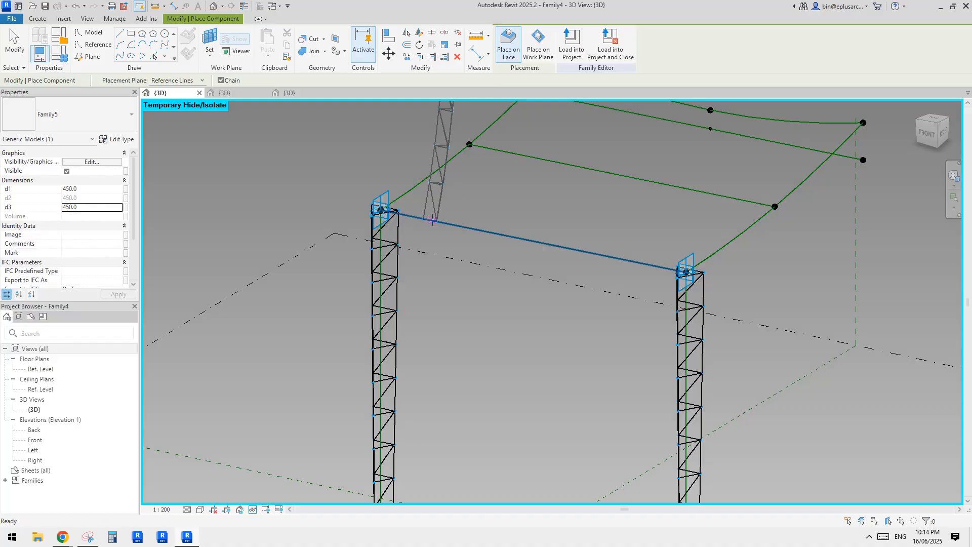
pyautogui.press('Tab')
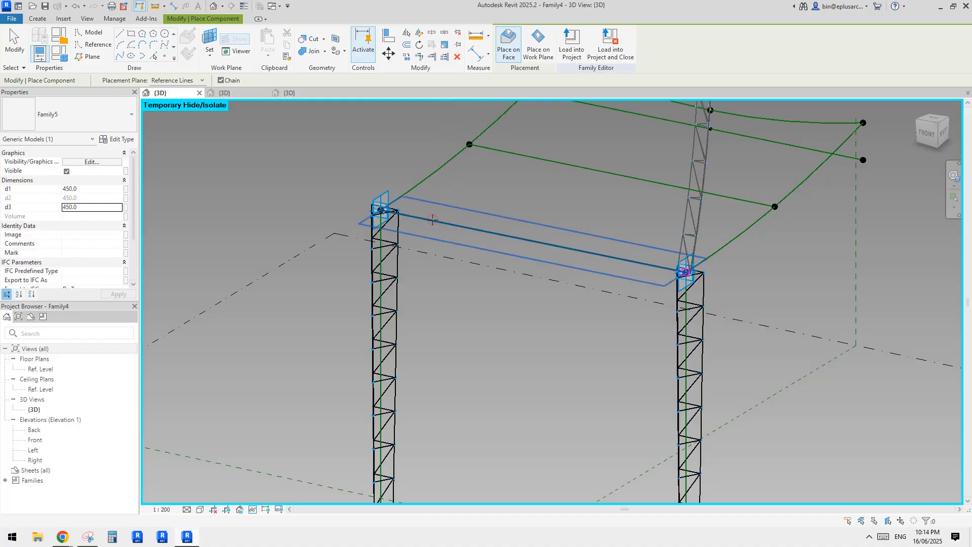
pyautogui.click(433, 220)
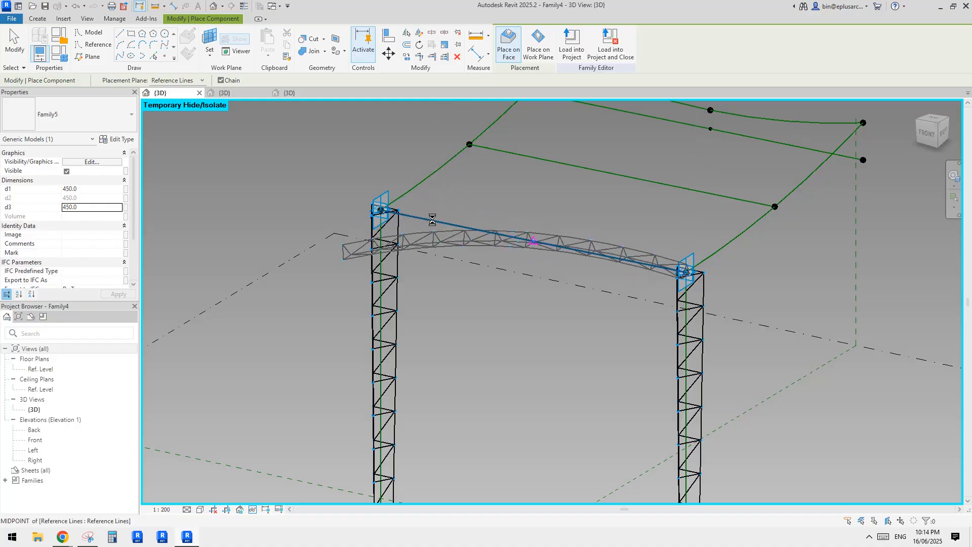
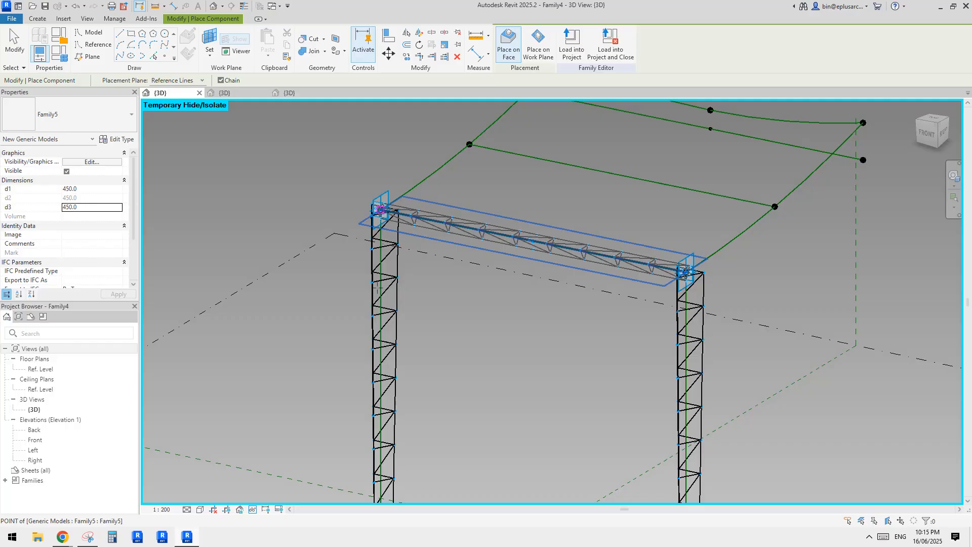
pyautogui.click(380, 209)
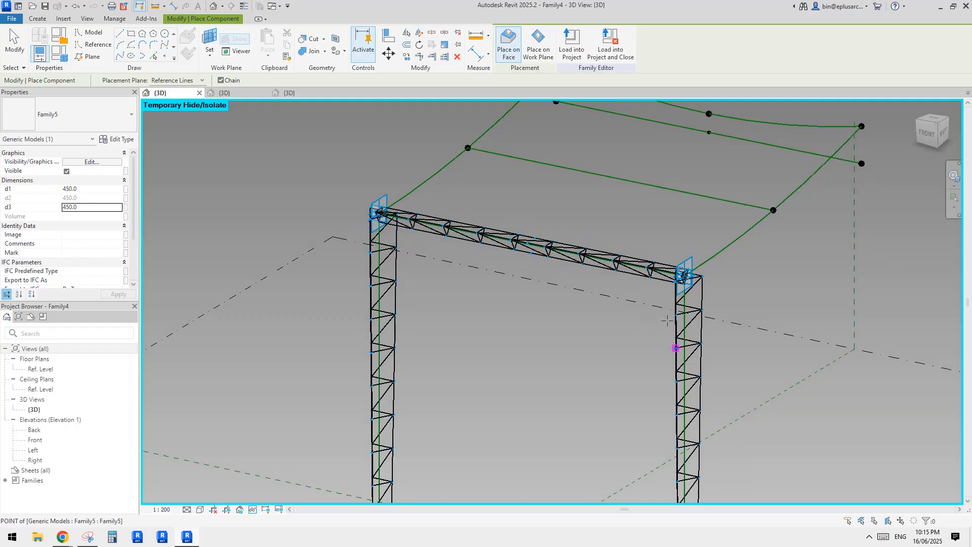
pyautogui.press('Escape')
pyautogui.press('Escape')
pyautogui.scroll(-2, 660, 345)
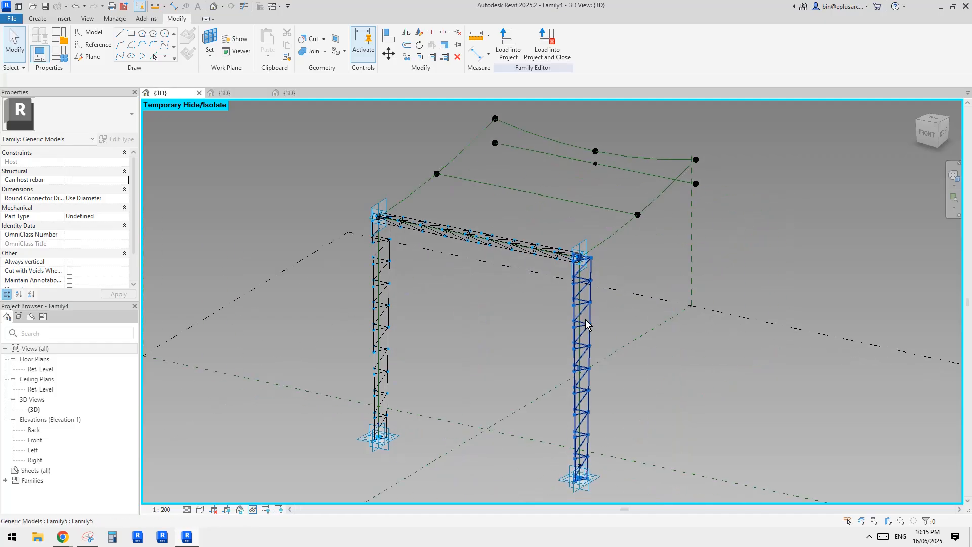
# Step: Inspect the horizontal truss and its connections to the two column tops from several angles
pyautogui.moveTo(585, 318)
pyautogui.keyDown('shift'); pyautogui.mouseDown(button='middle')
pyautogui.moveTo(636, 337)
pyautogui.moveTo(645, 326)
pyautogui.moveTo(600, 288)
pyautogui.moveTo(525, 269)
pyautogui.moveTo(659, 281)
pyautogui.mouseUp(button='middle'); pyautogui.keyUp('shift')
pyautogui.keyDown('shift'); pyautogui.moveTo(537, 264); pyautogui.dragTo(522, 262, button='middle'); pyautogui.keyUp('shift')
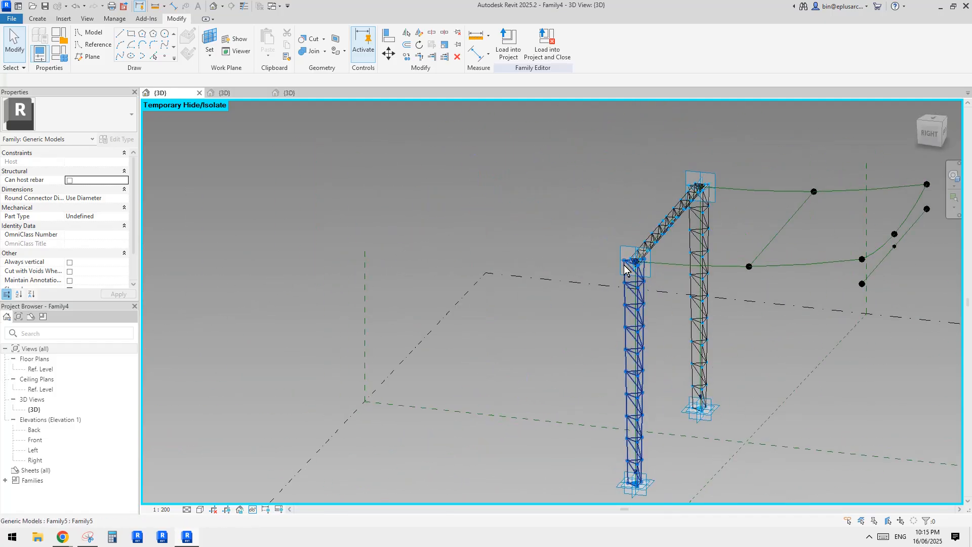
pyautogui.keyDown('shift'); pyautogui.moveTo(650, 260); pyautogui.dragTo(725, 248, button='middle'); pyautogui.keyUp('shift')
pyautogui.keyDown('shift'); pyautogui.moveTo(639, 259); pyautogui.dragTo(645, 265, button='middle'); pyautogui.keyUp('shift')
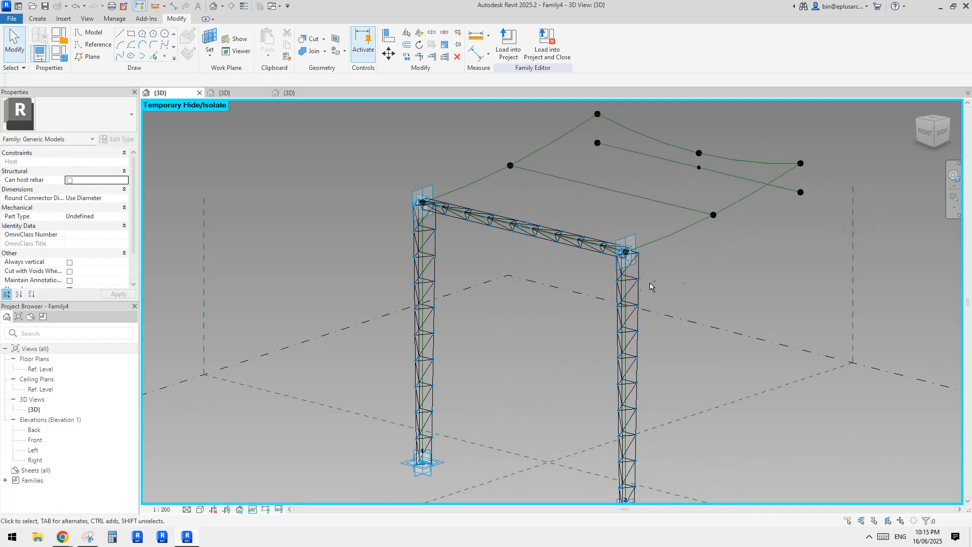
pyautogui.scroll(3, 649, 273)
pyautogui.scroll(-3, 558, 243)
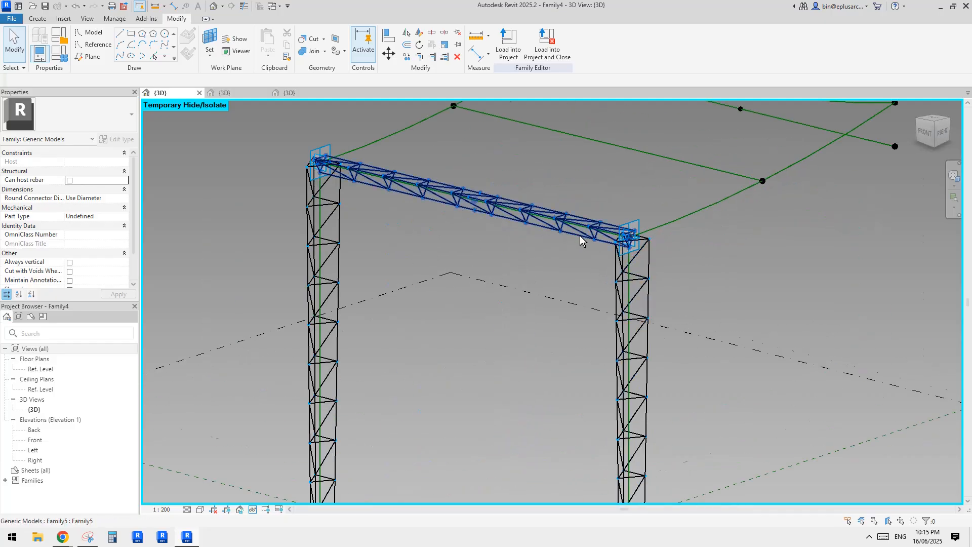
pyautogui.keyDown('shift'); pyautogui.moveTo(581, 243); pyautogui.dragTo(620, 273, button='middle'); pyautogui.keyUp('shift')
pyautogui.scroll(-1, 612, 259)
pyautogui.scroll(3, 609, 237)
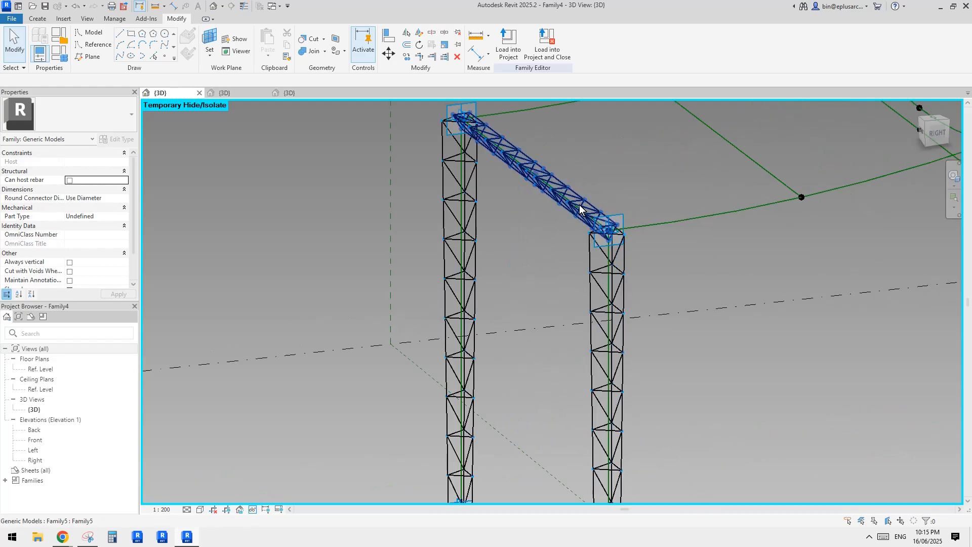
pyautogui.click(580, 209)
pyautogui.keyDown('shift'); pyautogui.moveTo(580, 209); pyautogui.dragTo(499, 238, button='middle'); pyautogui.keyUp('shift')
pyautogui.scroll(-1, 559, 228)
pyautogui.scroll(-1, 506, 239)
pyautogui.press('Tab')
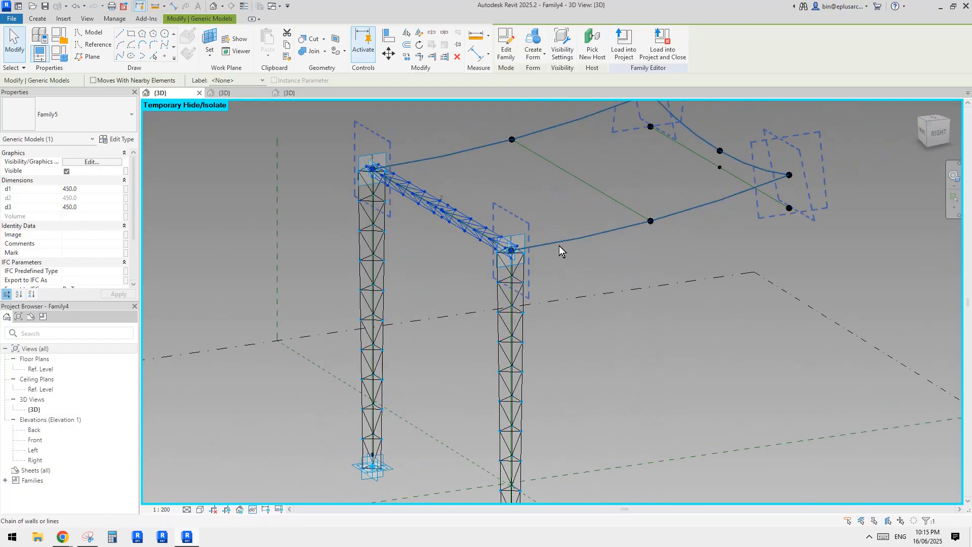
pyautogui.press('Escape')
# Step: Place a Family5 truss with d1 and d3 of 450 along the curved canopy edge starting at the first column's top
pyautogui.click(38, 19)
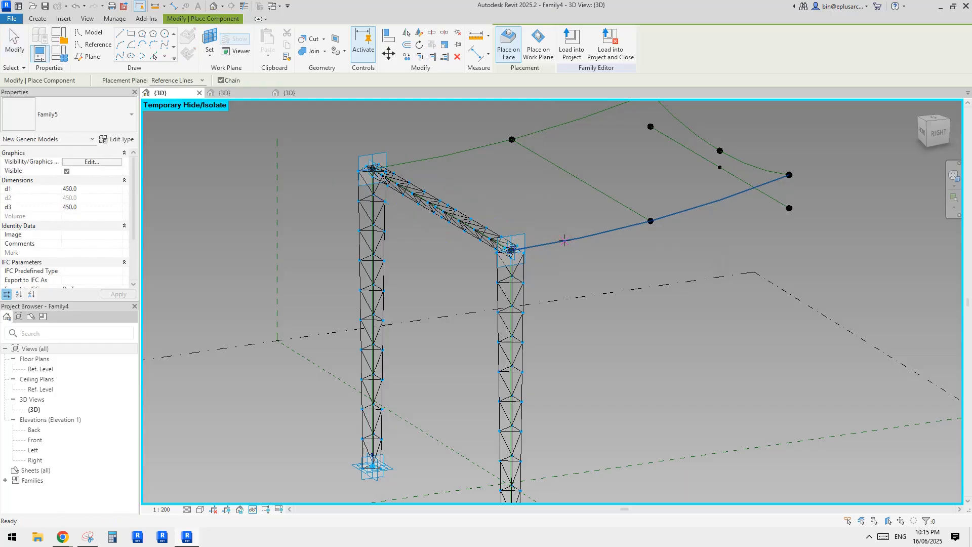
pyautogui.press('m')
pyautogui.click(565, 240)
pyautogui.press('s')
pyautogui.press('e')
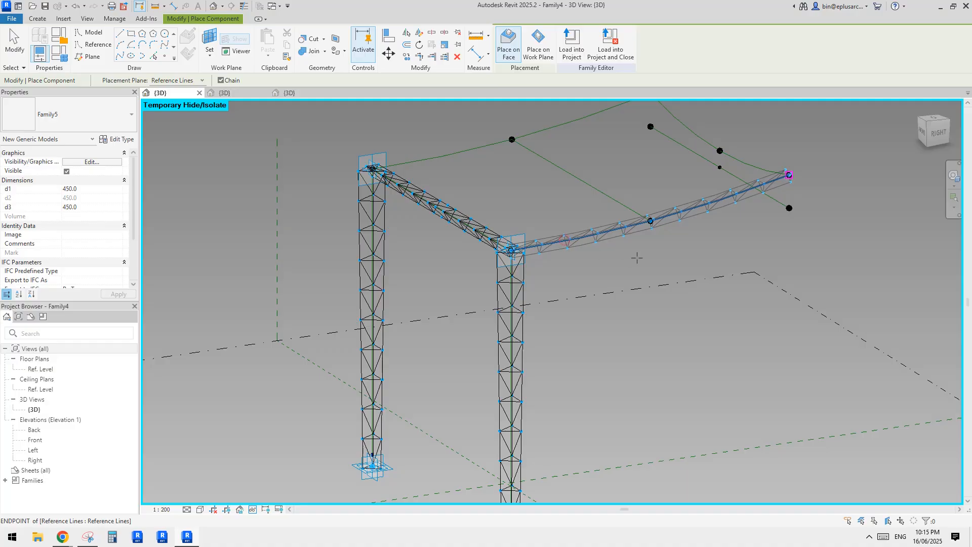
pyautogui.click(426, 159)
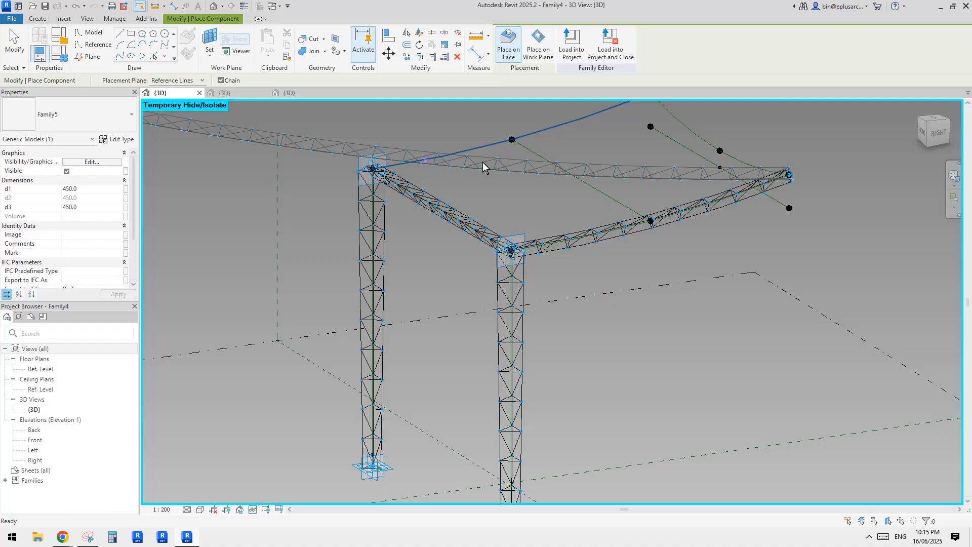
pyautogui.press('Escape')
pyautogui.click(640, 224)
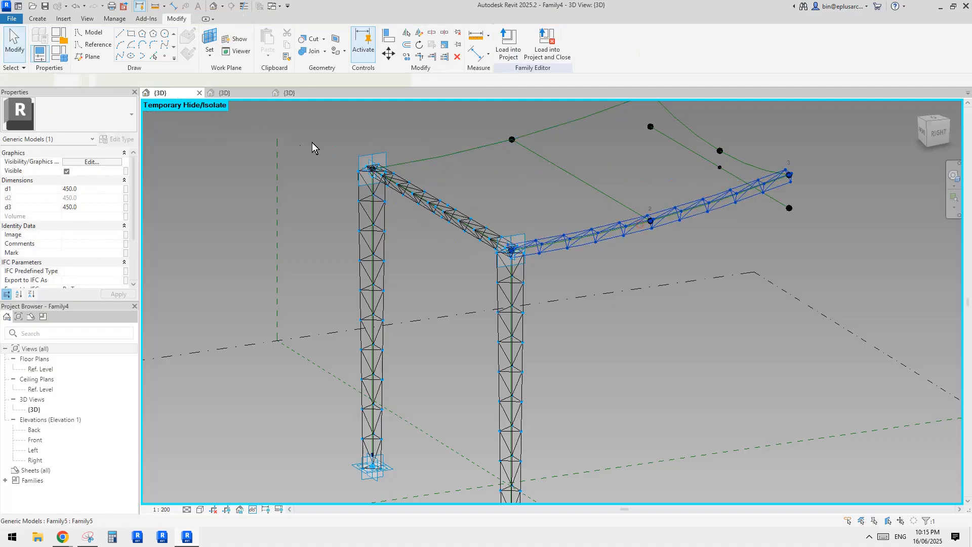
pyautogui.press('Escape')
pyautogui.moveTo(590, 201); pyautogui.dragTo(587, 207, button='middle')
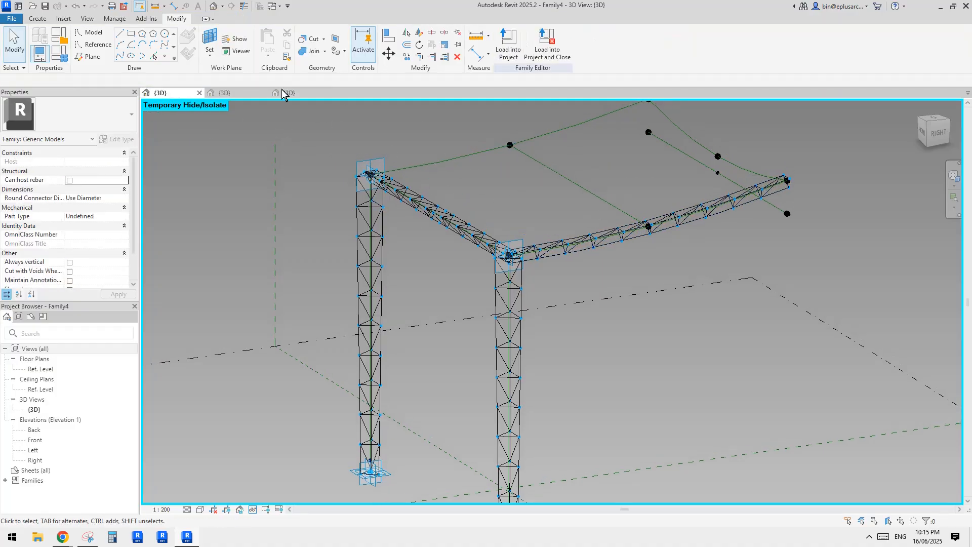
# Step: Place a matching Family5 truss along the opposite curved canopy edge, from the second column's top to the far corner
pyautogui.click(39, 19)
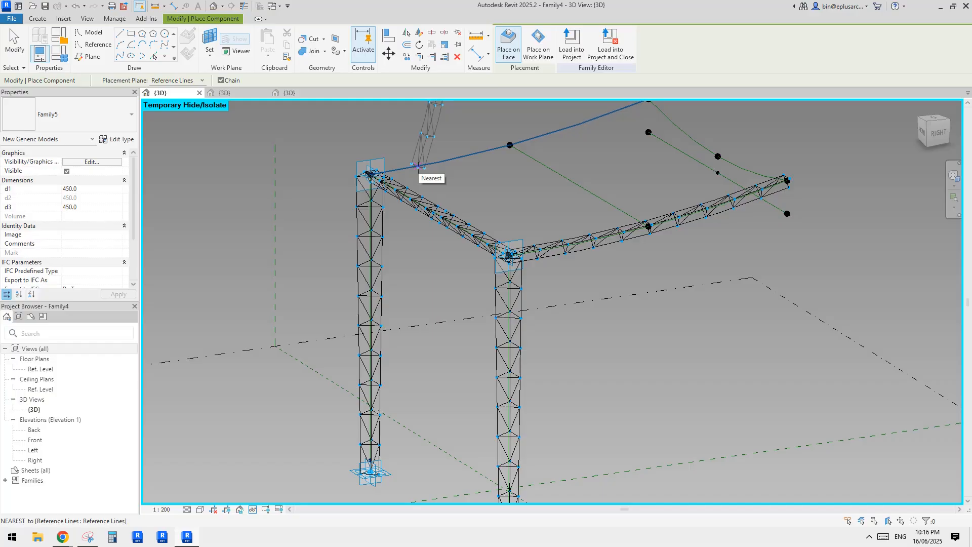
pyautogui.press('s')
pyautogui.press('e')
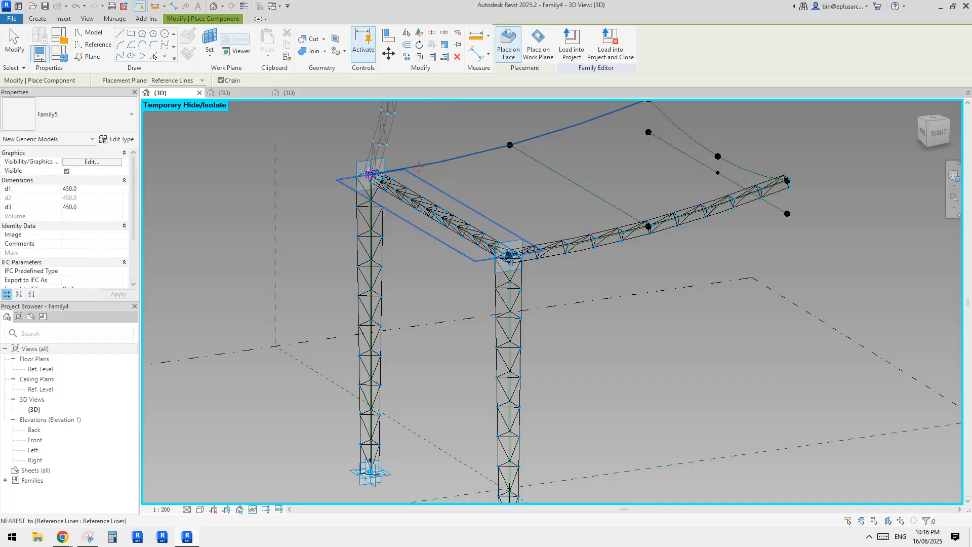
pyautogui.click(452, 159)
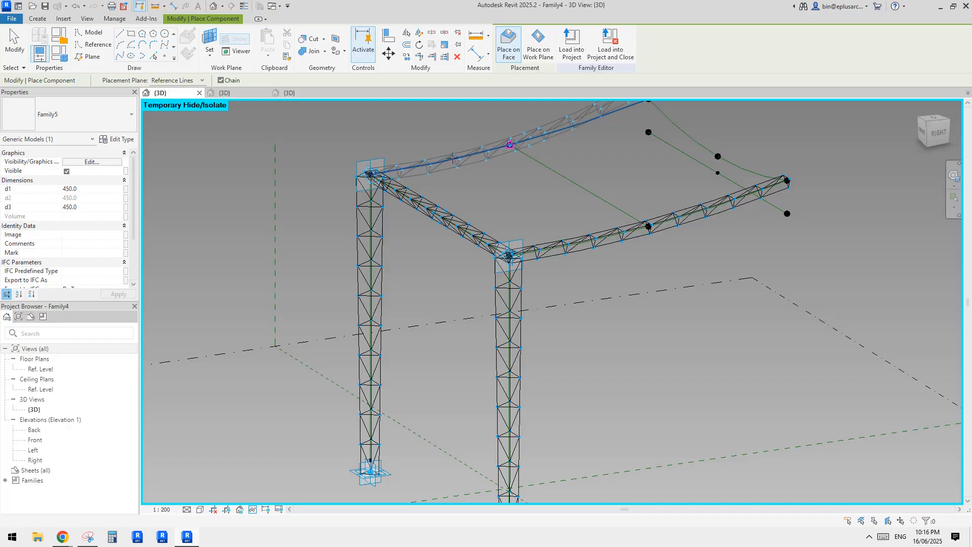
pyautogui.click(453, 158)
pyautogui.press('s')
pyautogui.press('e')
pyautogui.click(453, 158)
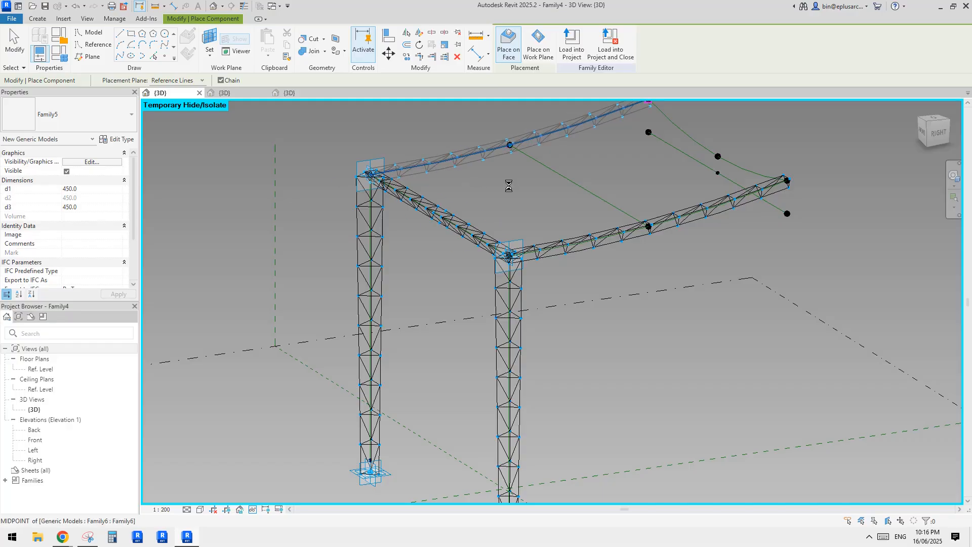
pyautogui.press('Escape')
pyautogui.press('Escape')
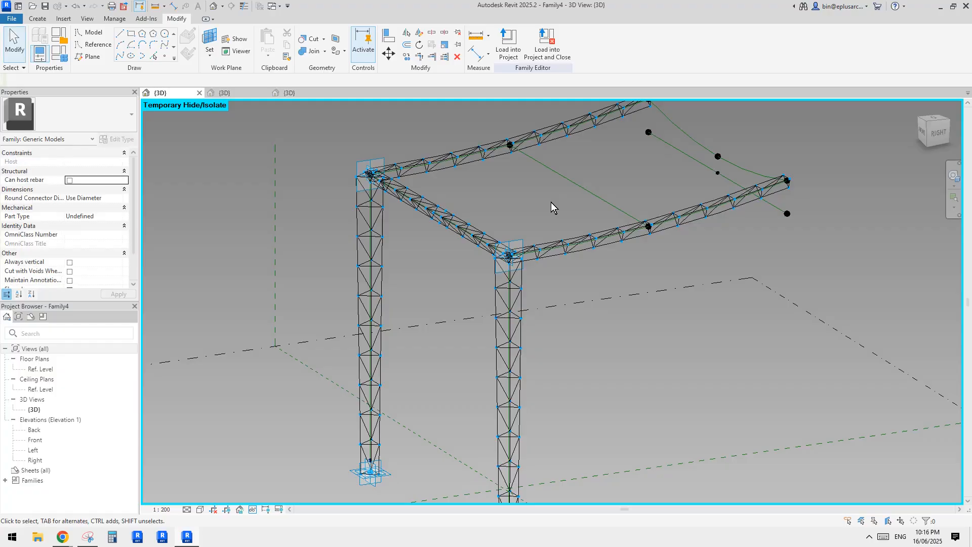
# Step: Check the diameter parameters of the horizontal truss and of the first truss column
pyautogui.moveTo(645, 212); pyautogui.dragTo(516, 256, button='middle')
pyautogui.scroll(-1, 647, 226)
pyautogui.click(539, 205)
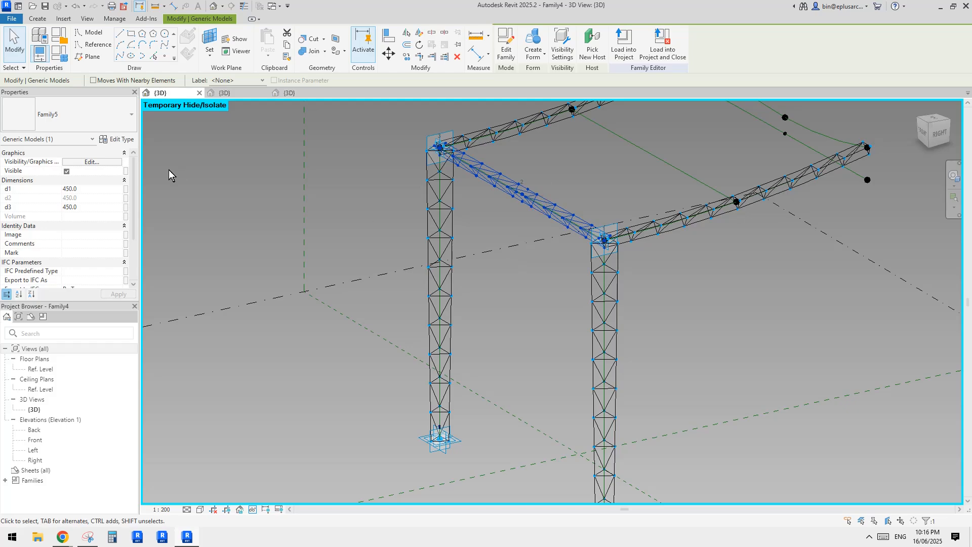
pyautogui.keyDown('shift'); pyautogui.moveTo(493, 311); pyautogui.dragTo(539, 298, button='middle'); pyautogui.keyUp('shift')
pyautogui.click(577, 227)
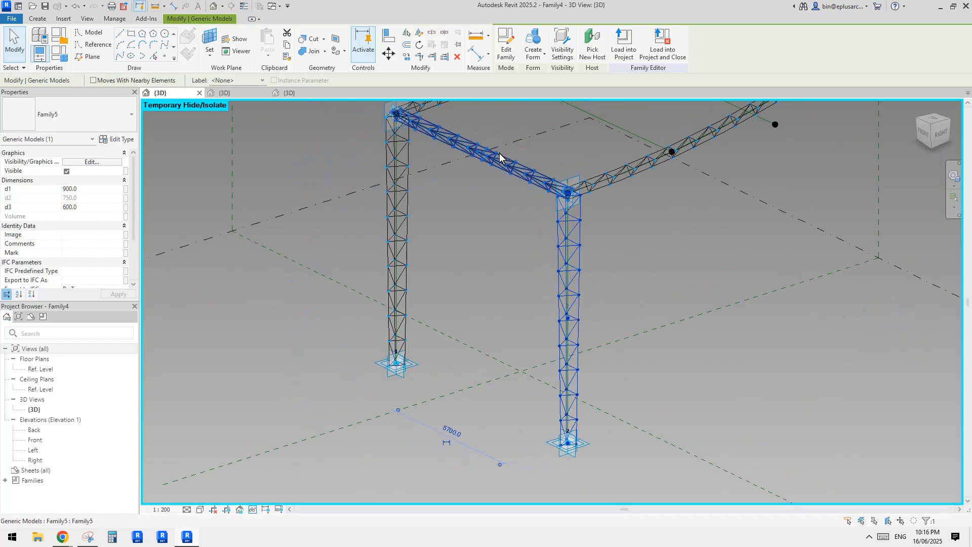
# Step: Set d1 to 600 on the curved edge truss that starts at the second column's top
pyautogui.click(499, 155)
pyautogui.keyDown('shift'); pyautogui.moveTo(505, 199); pyautogui.dragTo(583, 300, button='middle'); pyautogui.keyUp('shift')
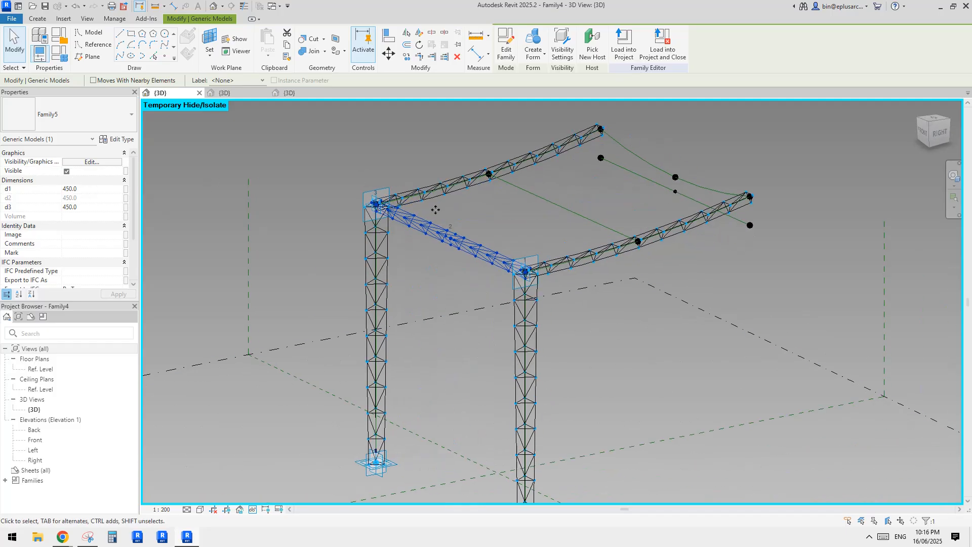
pyautogui.keyDown('shift'); pyautogui.moveTo(435, 210); pyautogui.dragTo(439, 213, button='middle'); pyautogui.keyUp('shift')
pyautogui.click(580, 260)
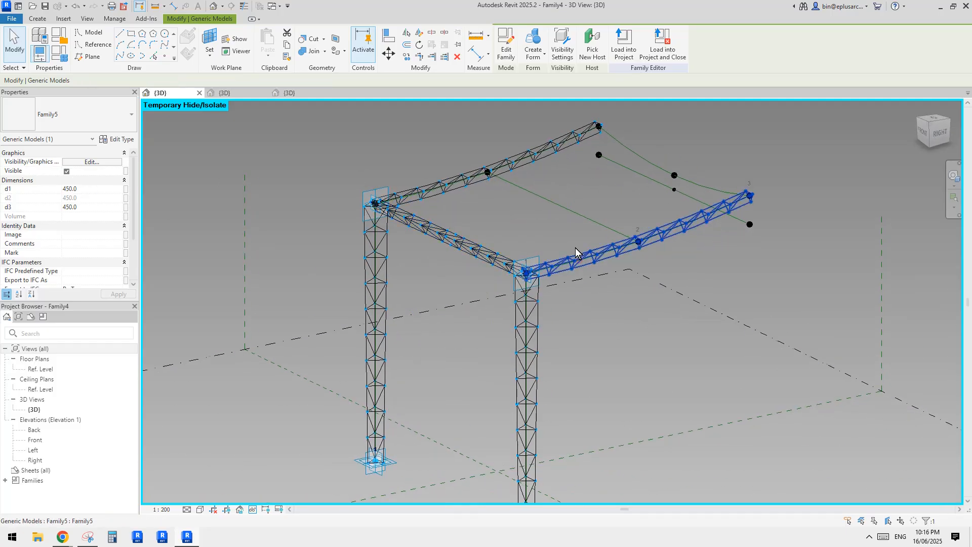
pyautogui.click(93, 189)
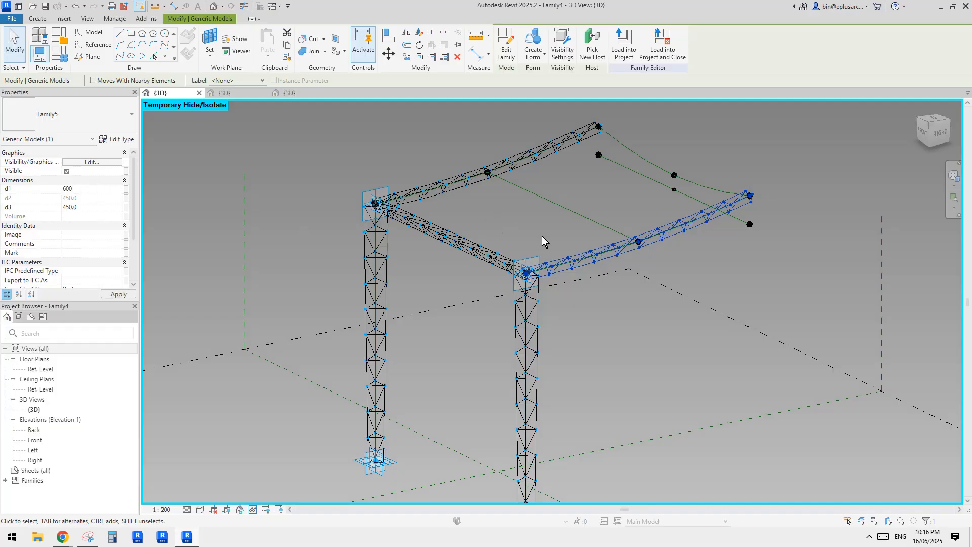
pyautogui.press('Return')
# Step: Set d1 to 600 on the opposite curved edge truss, which starts at the first column's top
pyautogui.keyDown('shift'); pyautogui.moveTo(544, 267); pyautogui.dragTo(632, 299, button='middle'); pyautogui.keyUp('shift')
pyautogui.moveTo(500, 277); pyautogui.dragTo(516, 289, button='middle')
pyautogui.click(582, 270)
pyautogui.click(321, 194)
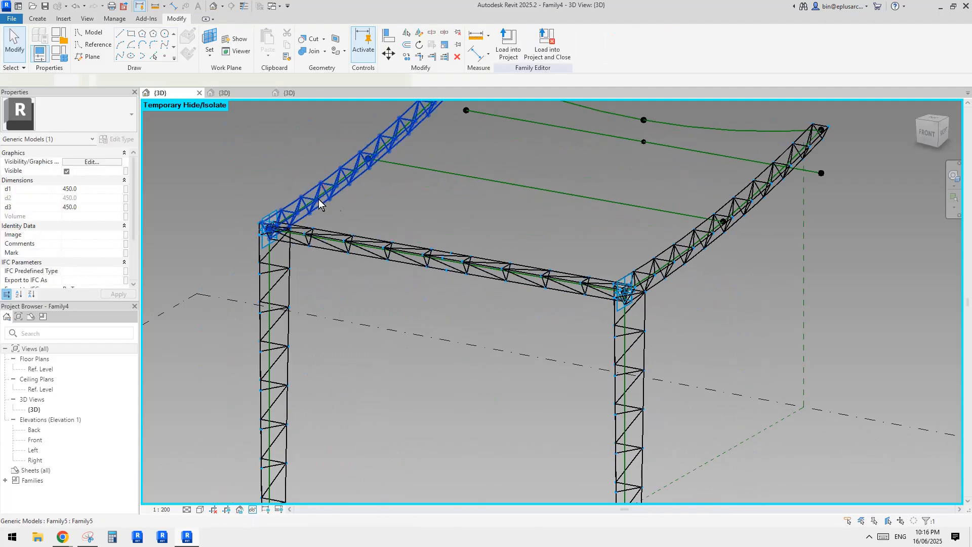
pyautogui.click(96, 189)
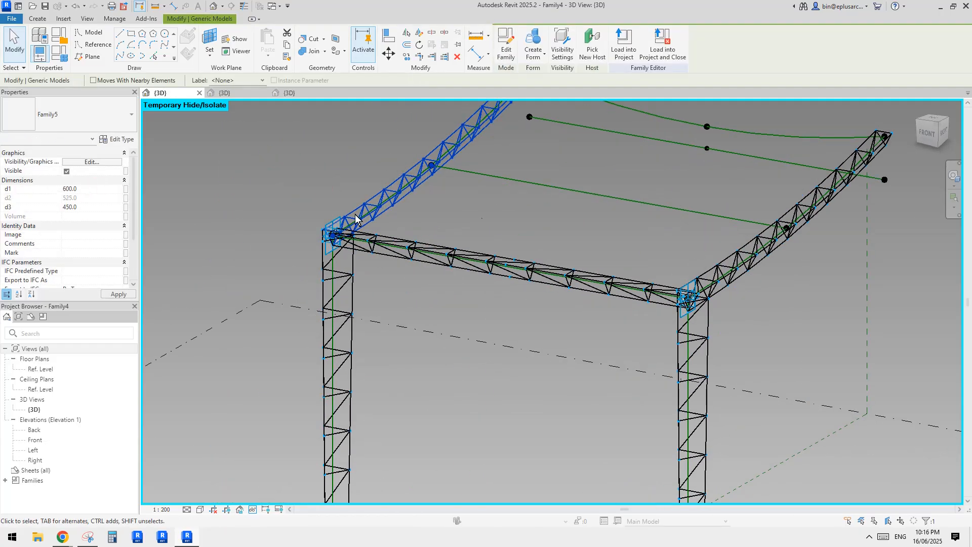
pyautogui.click(508, 212)
# Step: Inspect the second column truss and how its triangular section is oriented to the horizontal truss from several angles
pyautogui.scroll(-3, 536, 223)
pyautogui.moveTo(667, 316); pyautogui.dragTo(621, 286, button='middle')
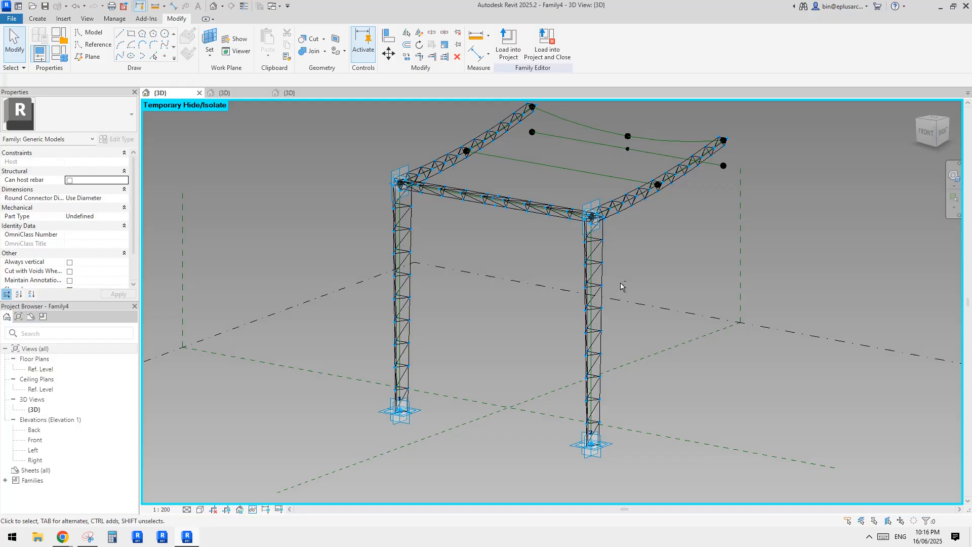
pyautogui.click(594, 270)
pyautogui.scroll(4, 587, 284)
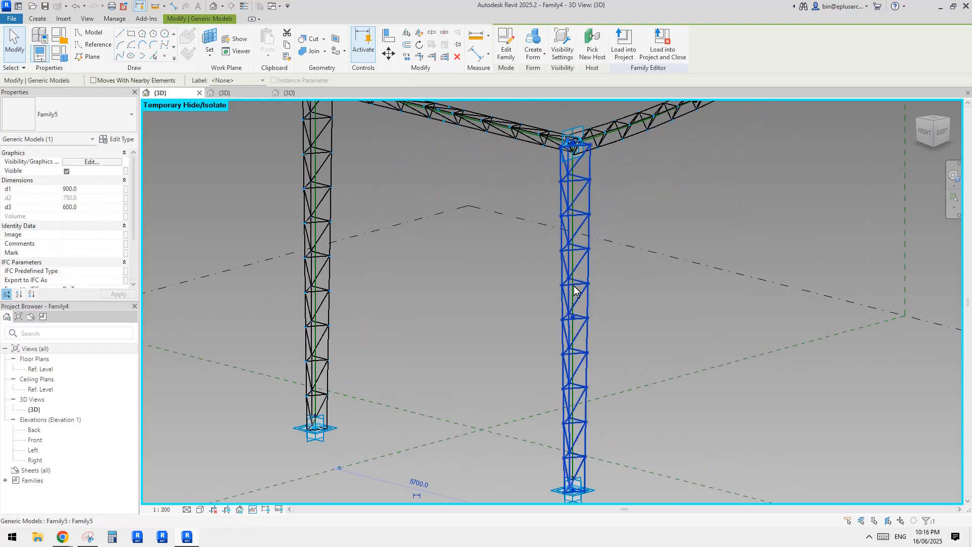
pyautogui.scroll(-2, 577, 291)
pyautogui.keyDown('shift'); pyautogui.moveTo(580, 292); pyautogui.dragTo(611, 301, button='middle'); pyautogui.keyUp('shift')
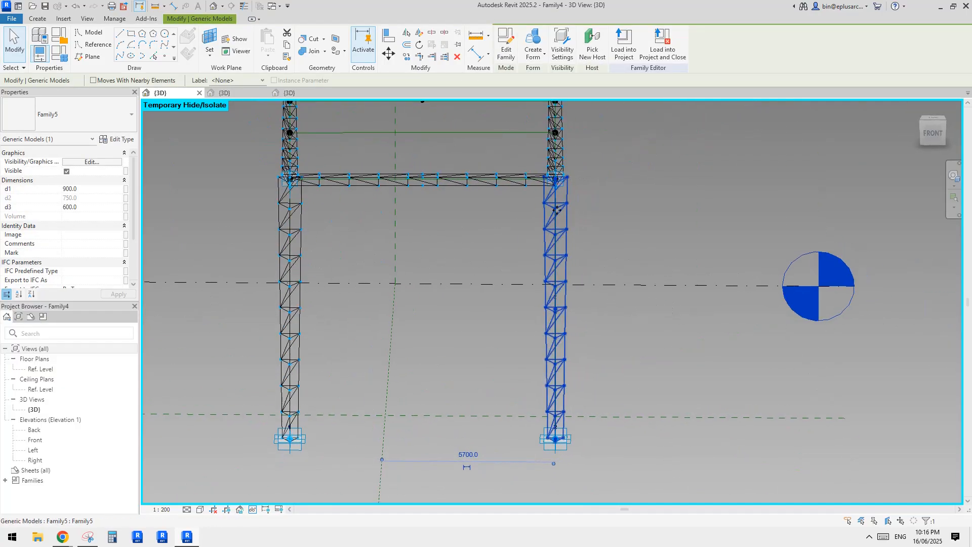
pyautogui.keyDown('shift'); pyautogui.moveTo(557, 209); pyautogui.dragTo(485, 296, button='middle'); pyautogui.keyUp('shift')
pyautogui.keyDown('shift'); pyautogui.moveTo(547, 243); pyautogui.dragTo(598, 193, button='middle'); pyautogui.keyUp('shift')
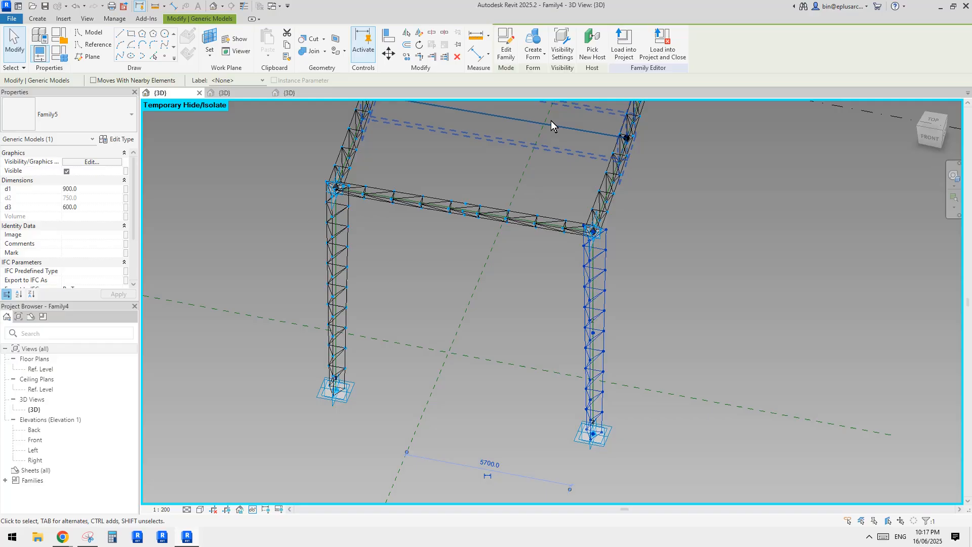
# Step: Open the column's Family5 for editing and display thin lines at the truss's d1 end
pyautogui.click(505, 48)
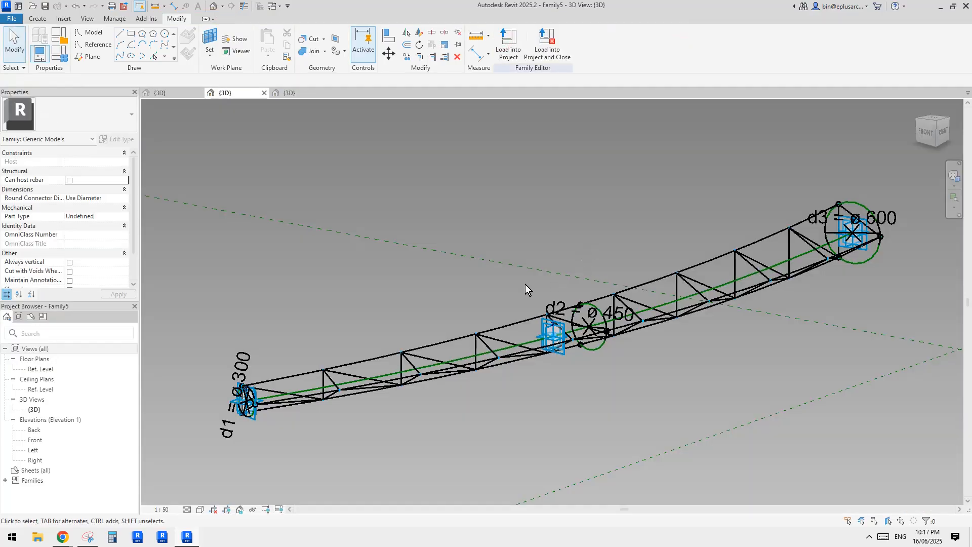
pyautogui.keyDown('shift'); pyautogui.moveTo(524, 284); pyautogui.dragTo(588, 324, button='middle'); pyautogui.keyUp('shift')
pyautogui.scroll(5, 324, 365)
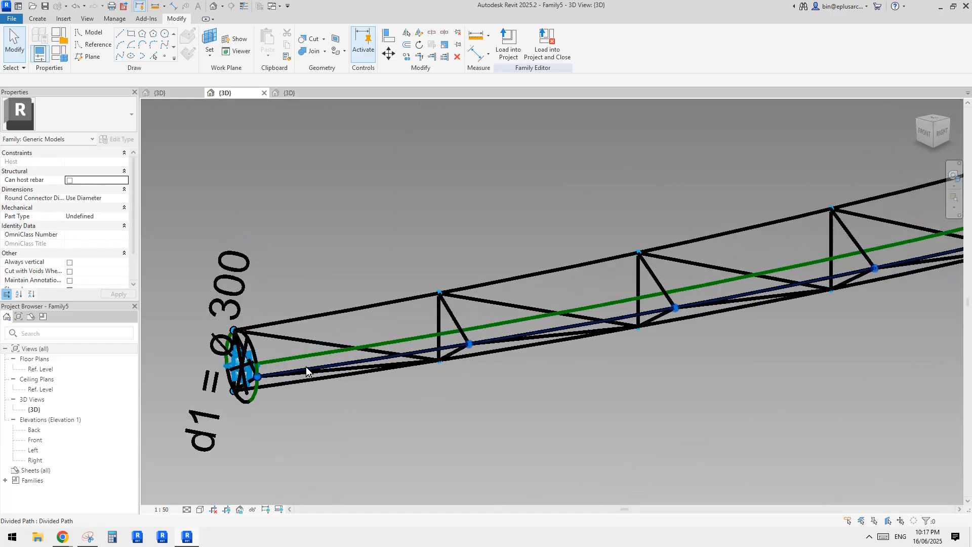
pyautogui.keyDown('shift'); pyautogui.moveTo(306, 370); pyautogui.dragTo(456, 267, button='middle'); pyautogui.keyUp('shift')
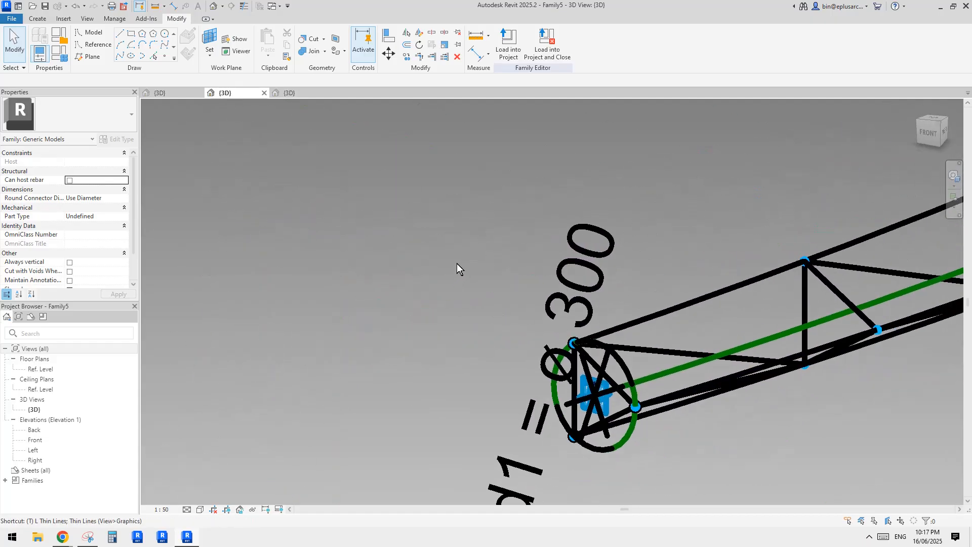
pyautogui.press('l')
pyautogui.moveTo(623, 399); pyautogui.dragTo(507, 324, button='middle')
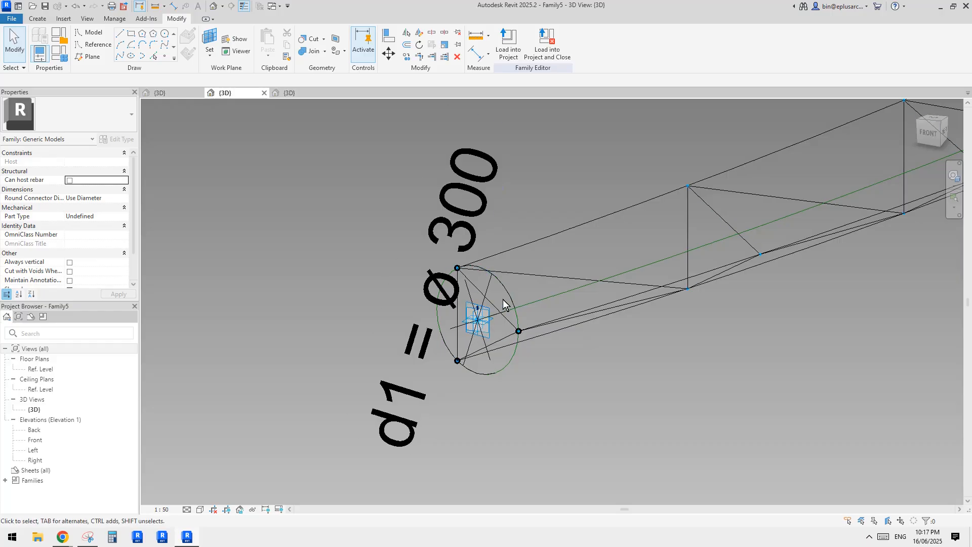
# Step: Temporarily hide the adaptive point at the centre of the d1 circle to expose the reference point beneath it
pyautogui.click(480, 322)
pyautogui.press('h')
pyautogui.press('h')
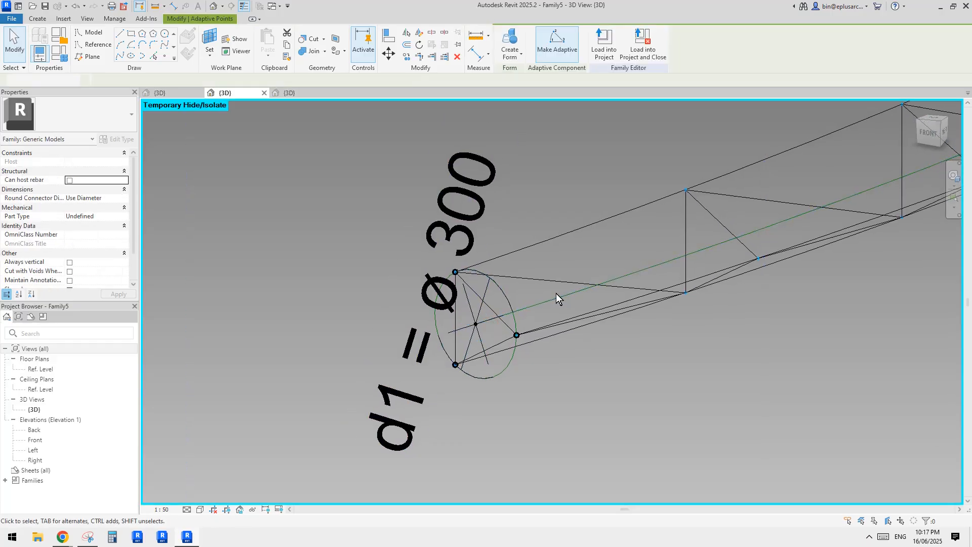
pyautogui.click(477, 324)
pyautogui.press('Escape')
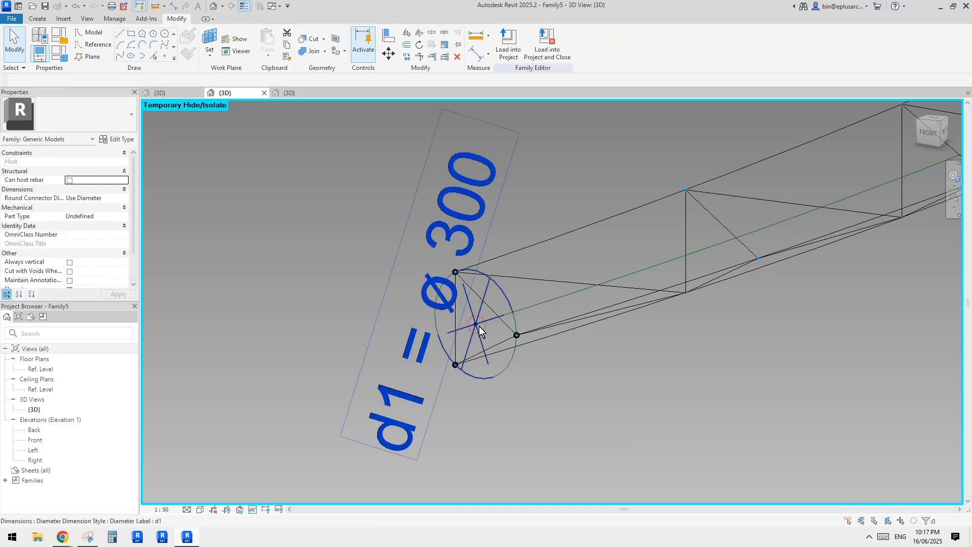
# Step: Associate the rotation angle of the d1 circle's centre reference point with a new instance angle parameter named a
pyautogui.click(476, 325)
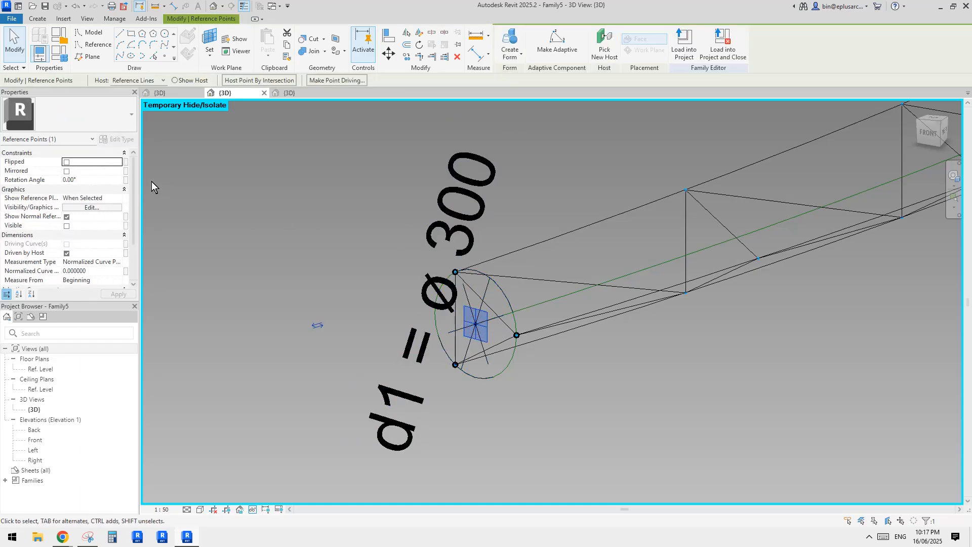
pyautogui.click(127, 180)
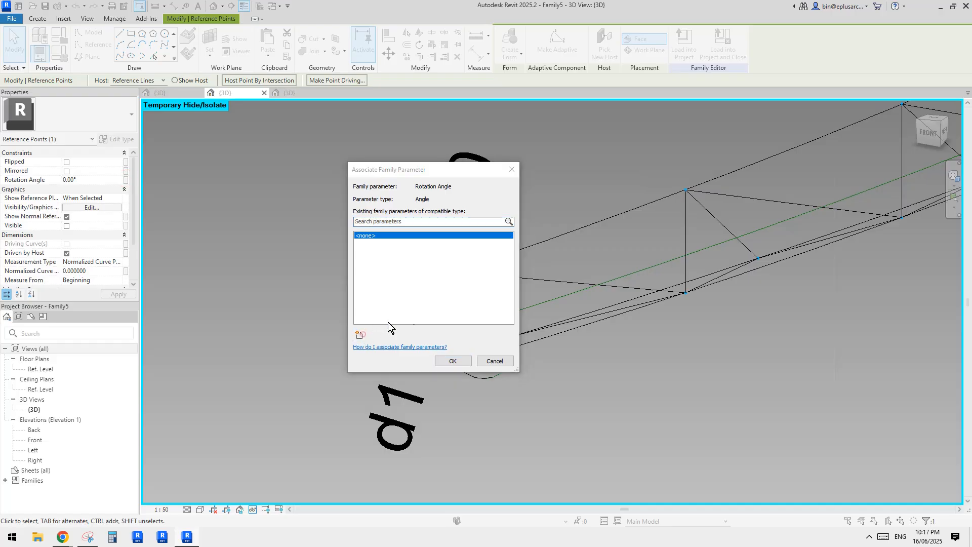
pyautogui.click(359, 334)
pyautogui.write('a')
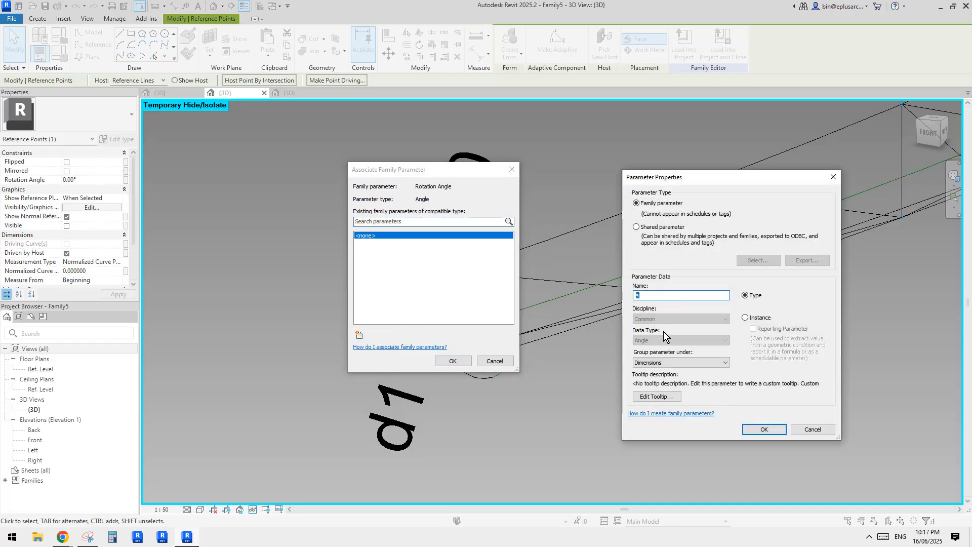
pyautogui.click(764, 429)
pyautogui.click(452, 360)
# Step: Associate the rotation angle of the middle d2 circle's centre reference point with parameter a
pyautogui.moveTo(842, 159); pyautogui.dragTo(447, 350, button='middle')
pyautogui.scroll(2, 541, 306)
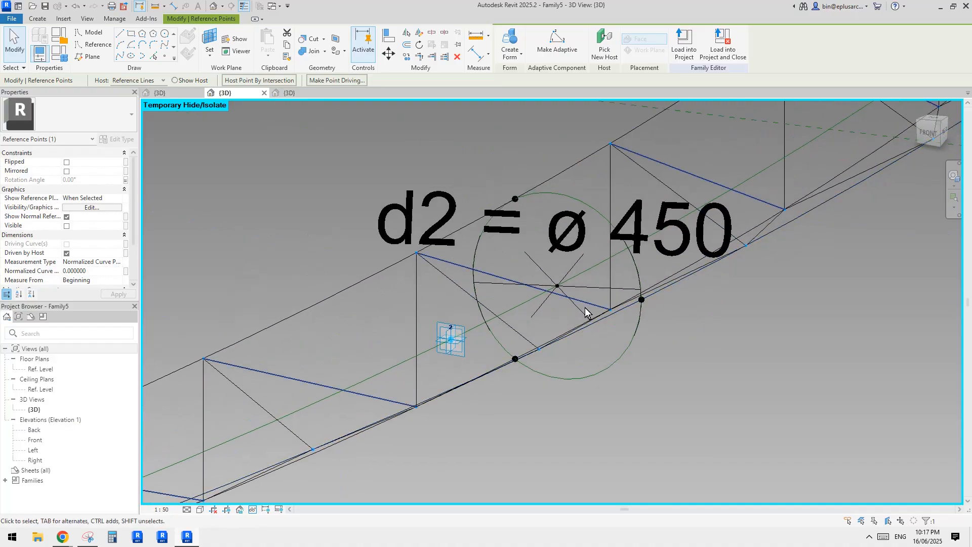
pyautogui.click(557, 286)
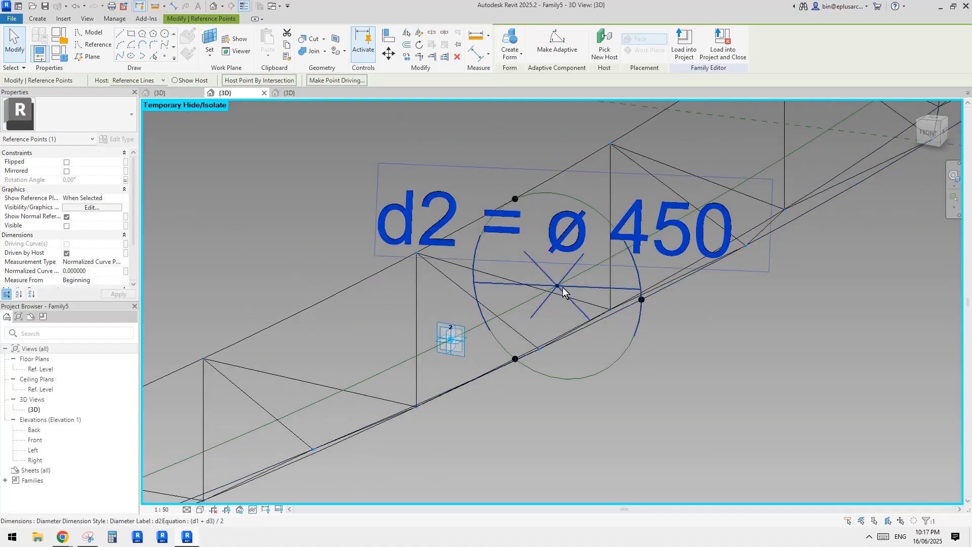
pyautogui.click(126, 180)
pyautogui.click(368, 243)
pyautogui.click(455, 359)
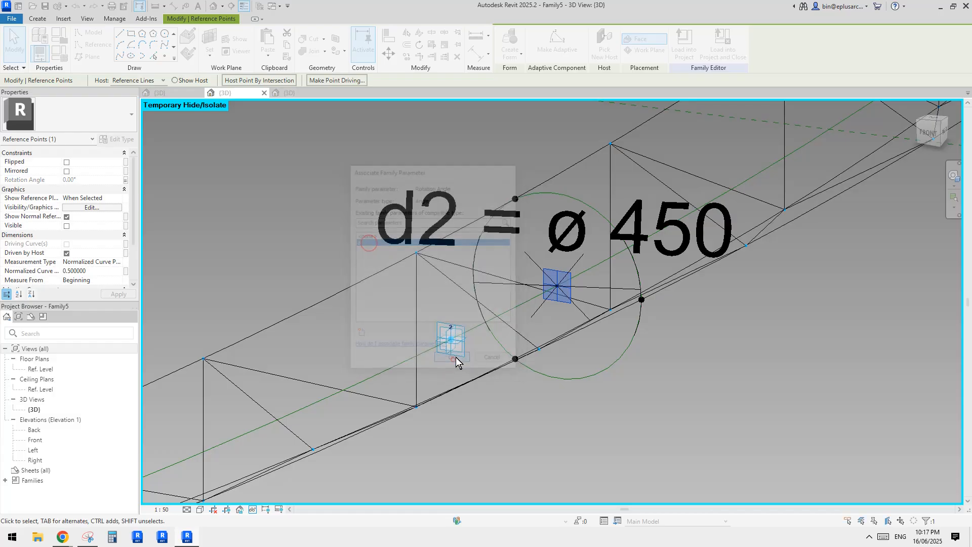
# Step: Temporarily hide adaptive point 3 at the centre of the d3 circle
pyautogui.moveTo(689, 319); pyautogui.dragTo(489, 377, button='middle')
pyautogui.scroll(-2, 488, 376)
pyautogui.moveTo(681, 264); pyautogui.dragTo(524, 338, button='middle')
pyautogui.moveTo(627, 216); pyautogui.dragTo(525, 317, button='middle')
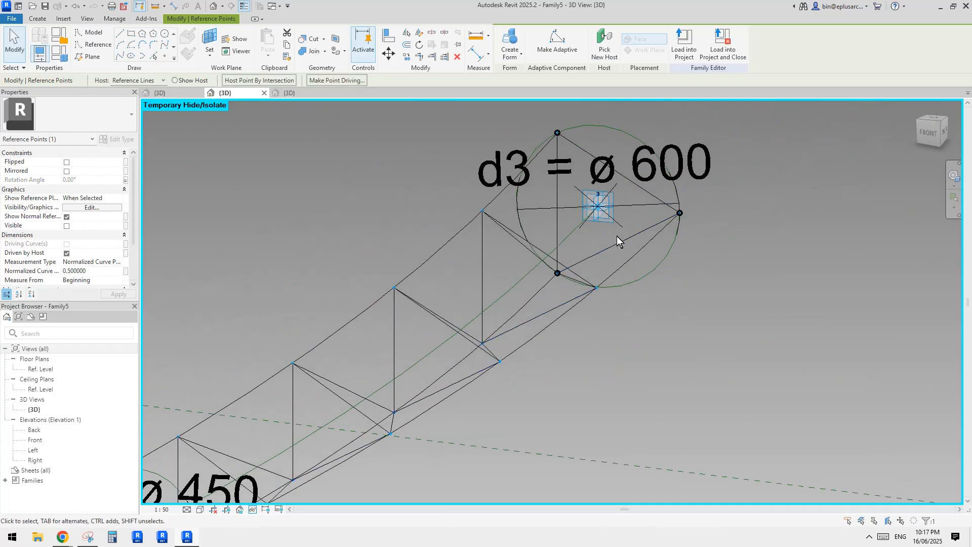
pyautogui.scroll(2, 616, 194)
pyautogui.click(600, 216)
pyautogui.moveTo(637, 224); pyautogui.dragTo(632, 231, button='middle')
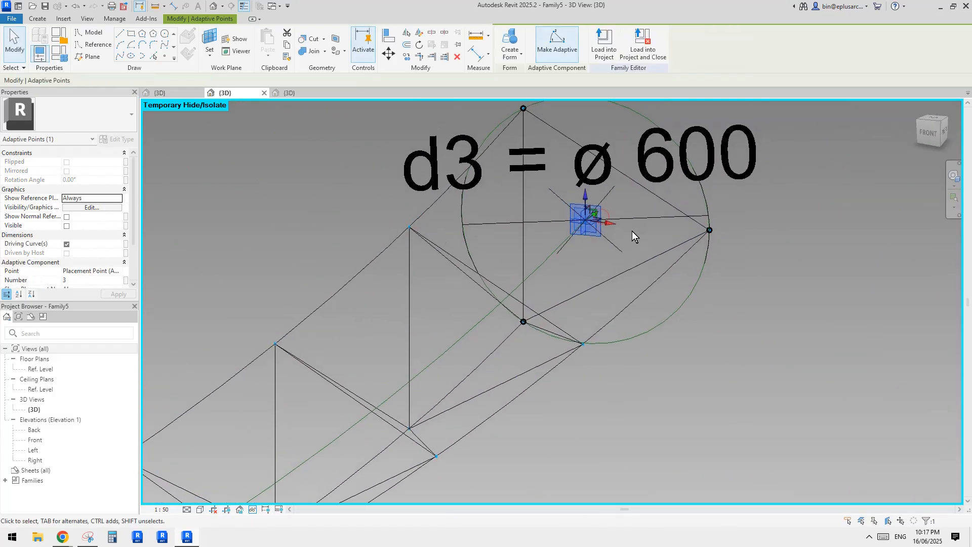
pyautogui.press('Escape')
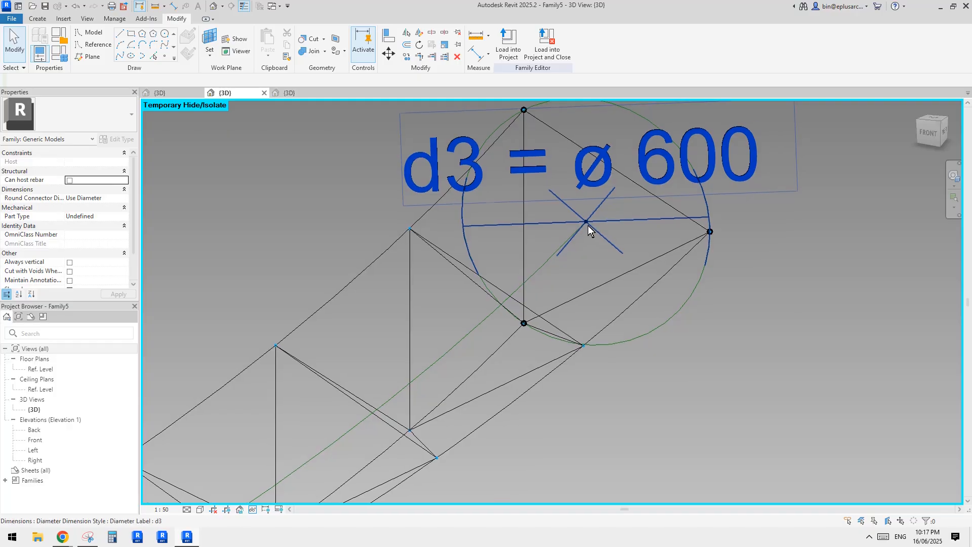
# Step: Associate the rotation angle of the d3 circle's centre reference point with parameter a
pyautogui.click(586, 222)
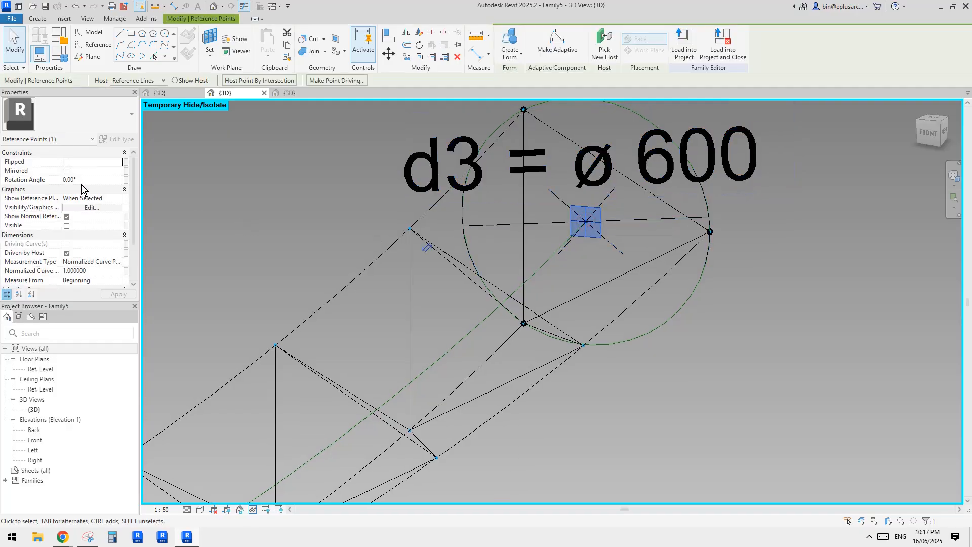
pyautogui.click(126, 180)
pyautogui.click(361, 242)
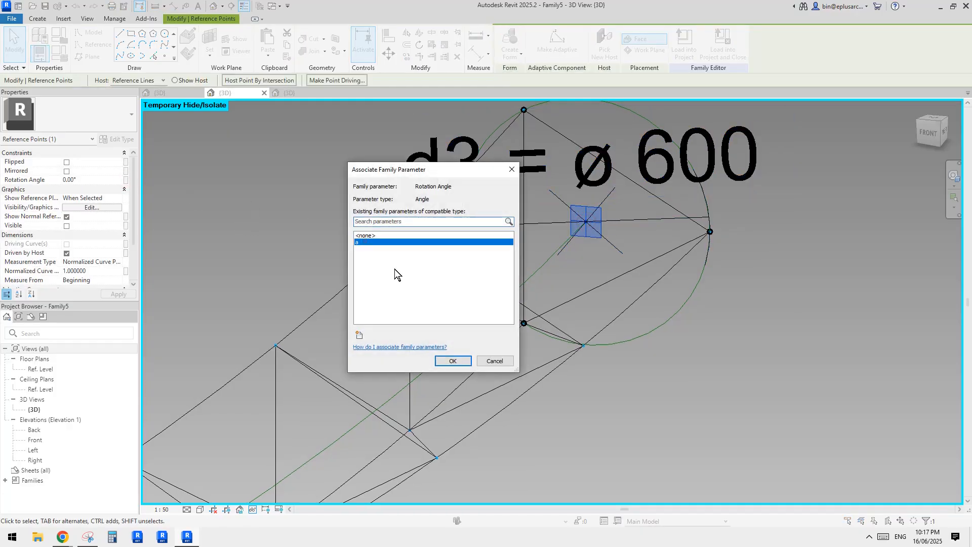
pyautogui.click(453, 360)
pyautogui.press('Escape')
# Step: Load the updated Family5 into Family4, replacing the existing version
pyautogui.scroll(-2, 624, 299)
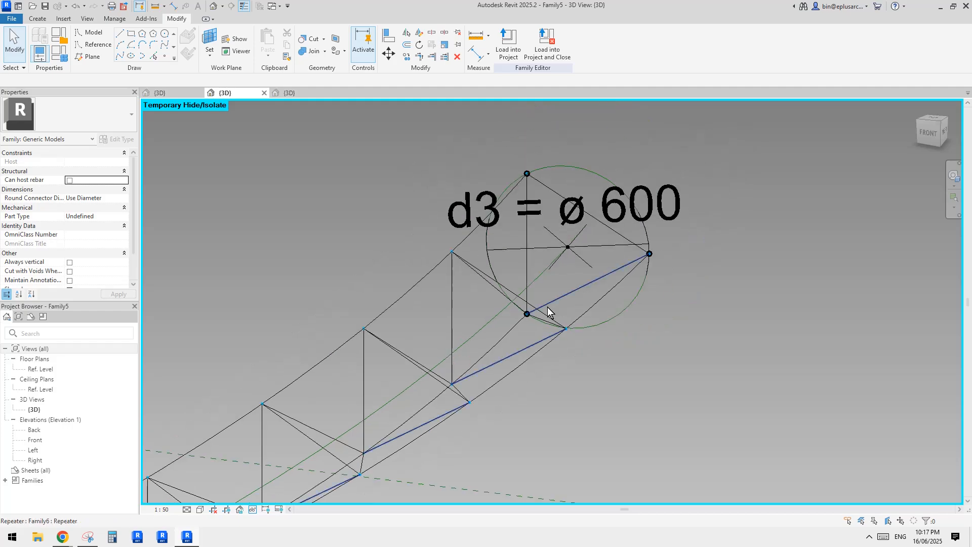
pyautogui.scroll(1, 547, 310)
pyautogui.click(508, 43)
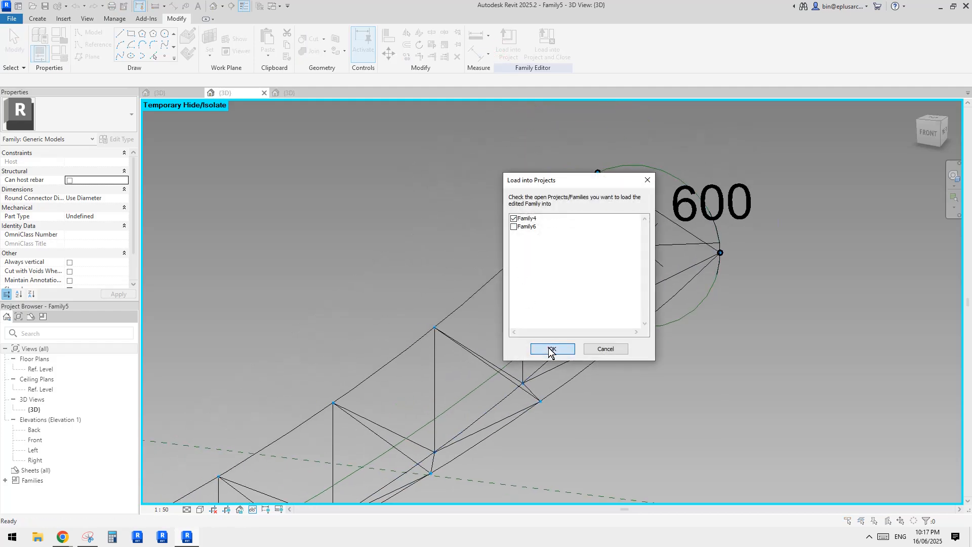
pyautogui.click(559, 353)
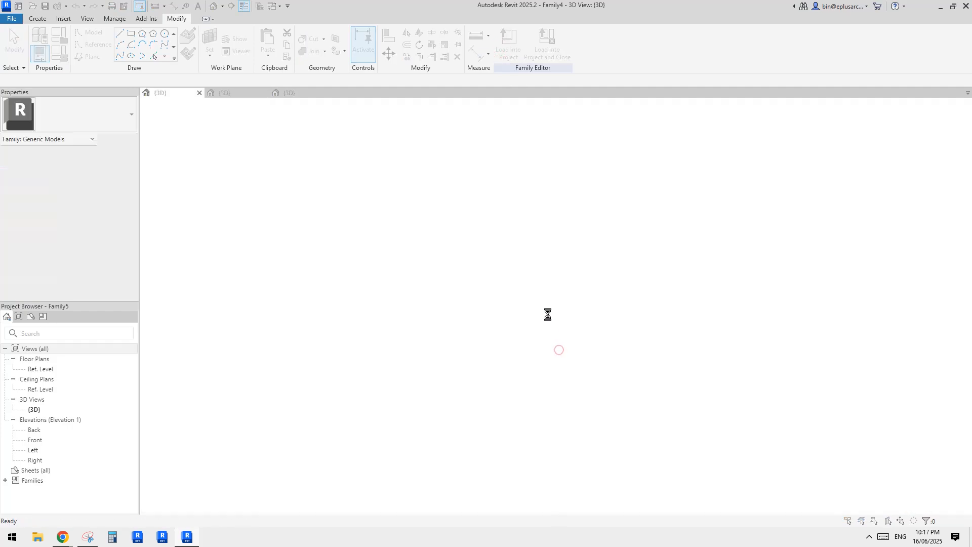
pyautogui.click(473, 246)
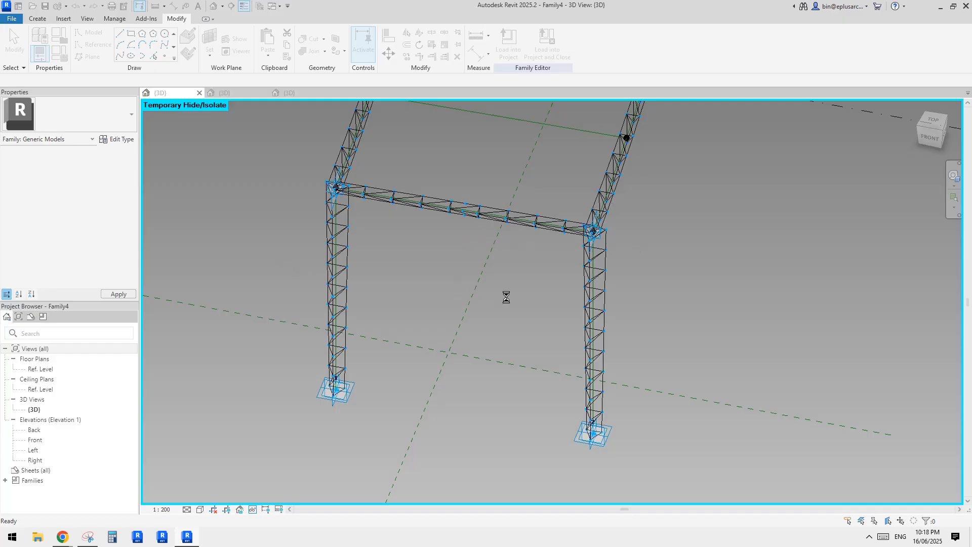
# Step: Try rotating the second column truss by setting its angle a to 120° and check its orientation
pyautogui.moveTo(432, 297); pyautogui.dragTo(654, 348, button='middle')
pyautogui.click(687, 321)
pyautogui.moveTo(711, 335); pyautogui.dragTo(648, 345, button='middle')
pyautogui.scroll(2, 648, 344)
pyautogui.scroll(1, 648, 345)
pyautogui.scroll(-2, 613, 294)
pyautogui.click(609, 292)
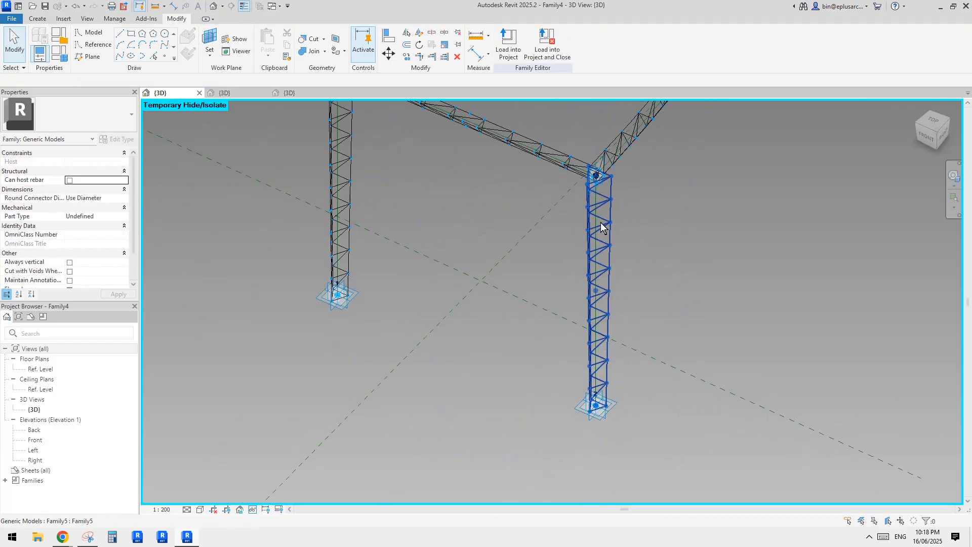
pyautogui.click(600, 222)
pyautogui.moveTo(612, 268); pyautogui.dragTo(542, 296, button='middle')
pyautogui.moveTo(473, 263); pyautogui.dragTo(508, 243, button='middle')
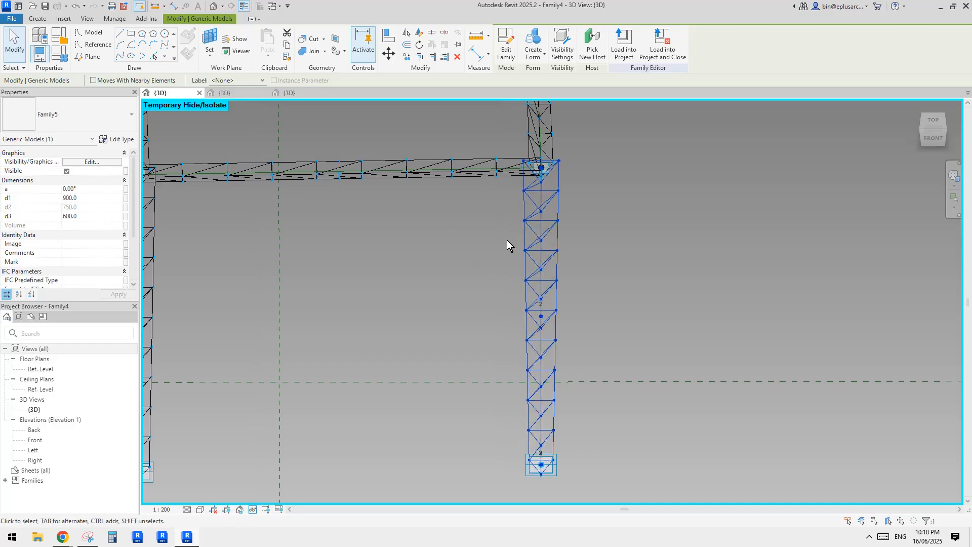
pyautogui.click(104, 190)
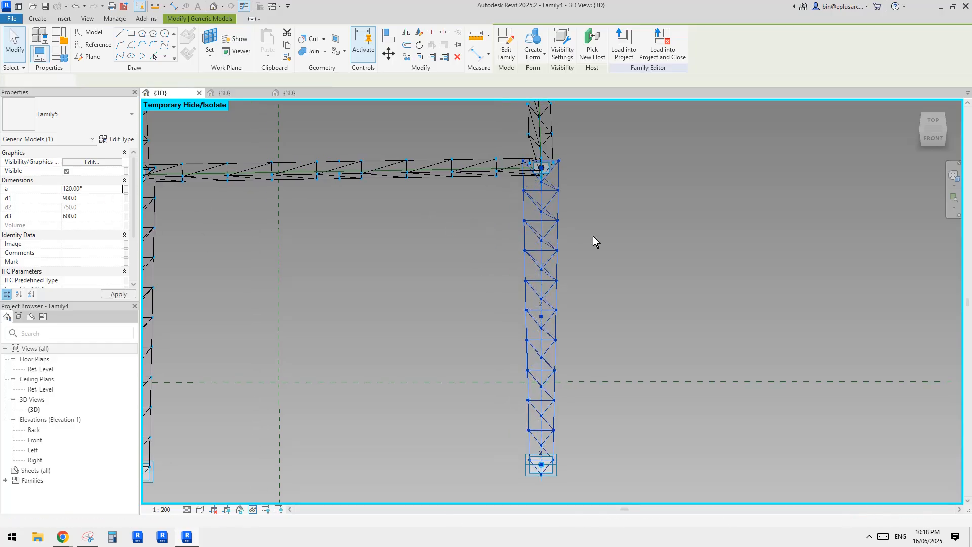
pyautogui.keyDown('shift'); pyautogui.moveTo(610, 266); pyautogui.dragTo(605, 317, button='middle'); pyautogui.keyUp('shift')
# Step: Set the second column truss's angle a to -120°
pyautogui.click(105, 191)
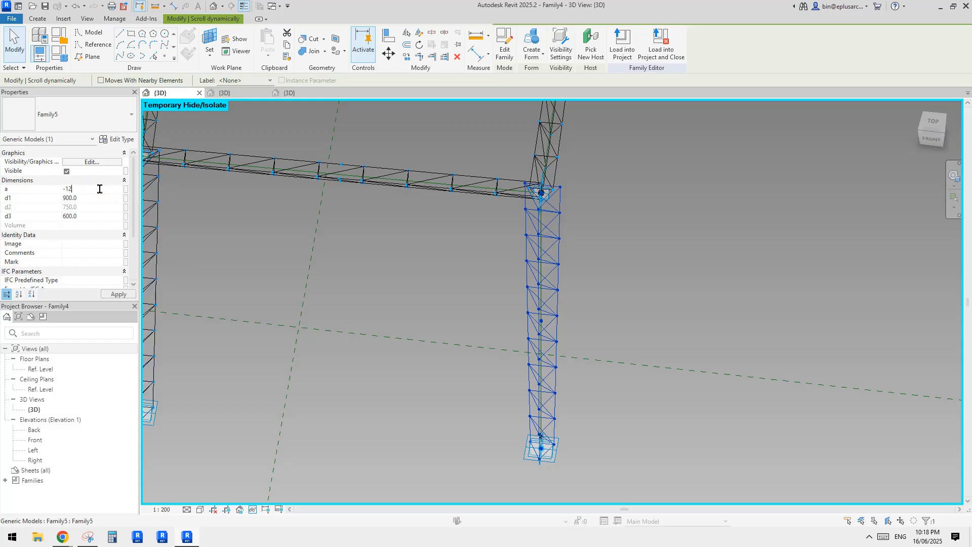
pyautogui.write('-120')
pyautogui.keyDown('shift'); pyautogui.moveTo(618, 250); pyautogui.dragTo(629, 304, button='middle'); pyautogui.keyUp('shift')
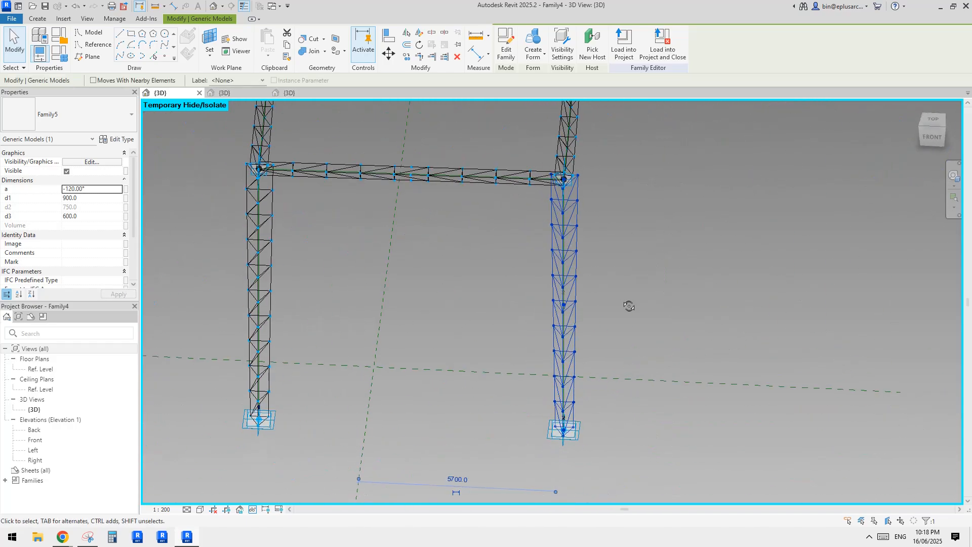
# Step: Set the second column truss's angle a to 60° and check its orientation
pyautogui.keyDown('shift'); pyautogui.moveTo(563, 258); pyautogui.dragTo(606, 342, button='middle'); pyautogui.keyUp('shift')
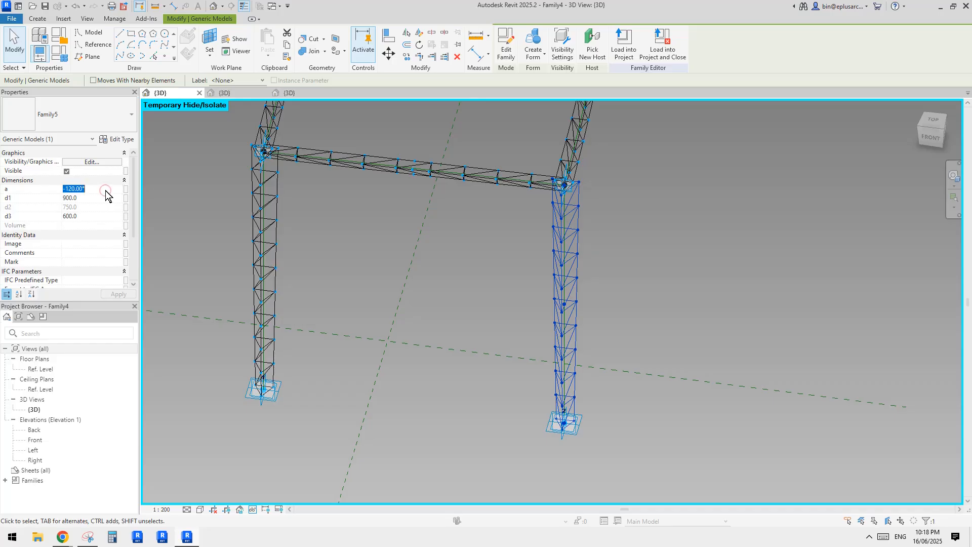
pyautogui.keyDown('shift'); pyautogui.moveTo(607, 234); pyautogui.dragTo(712, 215, button='middle'); pyautogui.keyUp('shift')
pyautogui.press('Escape')
pyautogui.keyDown('shift'); pyautogui.moveTo(636, 212); pyautogui.dragTo(542, 260, button='middle'); pyautogui.keyUp('shift')
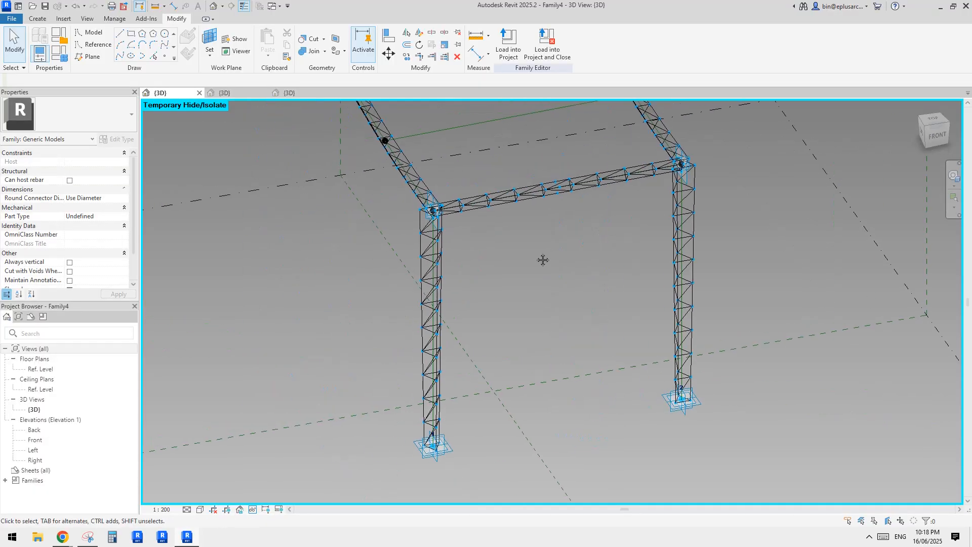
# Step: Set the first column truss's angle a to 60°, matching it to the second column
pyautogui.click(435, 247)
pyautogui.keyDown('shift'); pyautogui.moveTo(435, 247); pyautogui.dragTo(535, 282, button='middle'); pyautogui.keyUp('shift')
pyautogui.moveTo(690, 275)
pyautogui.keyDown('shift'); pyautogui.mouseDown(button='middle')
pyautogui.moveTo(669, 252)
pyautogui.moveTo(718, 260)
pyautogui.moveTo(686, 259)
pyautogui.mouseUp(button='middle'); pyautogui.keyUp('shift')
pyautogui.click(700, 244)
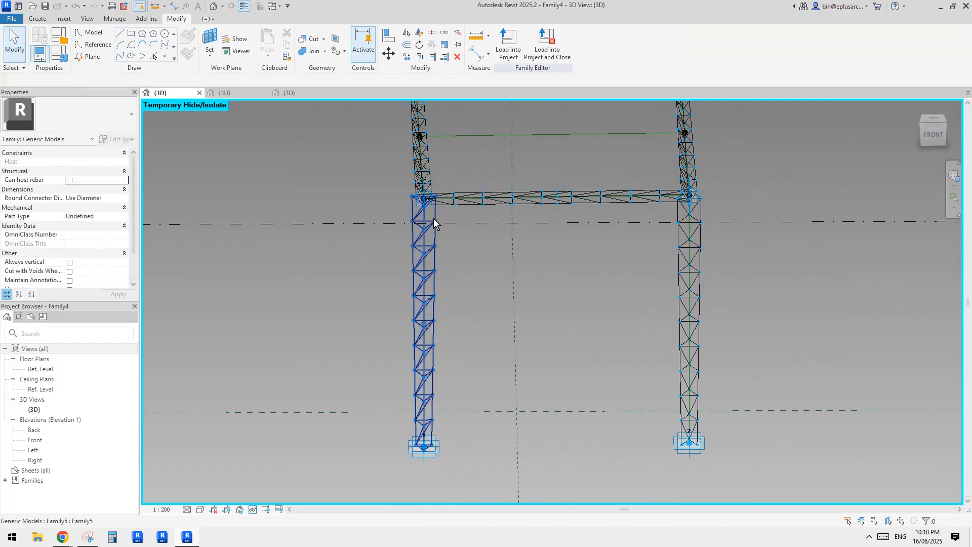
pyautogui.click(423, 226)
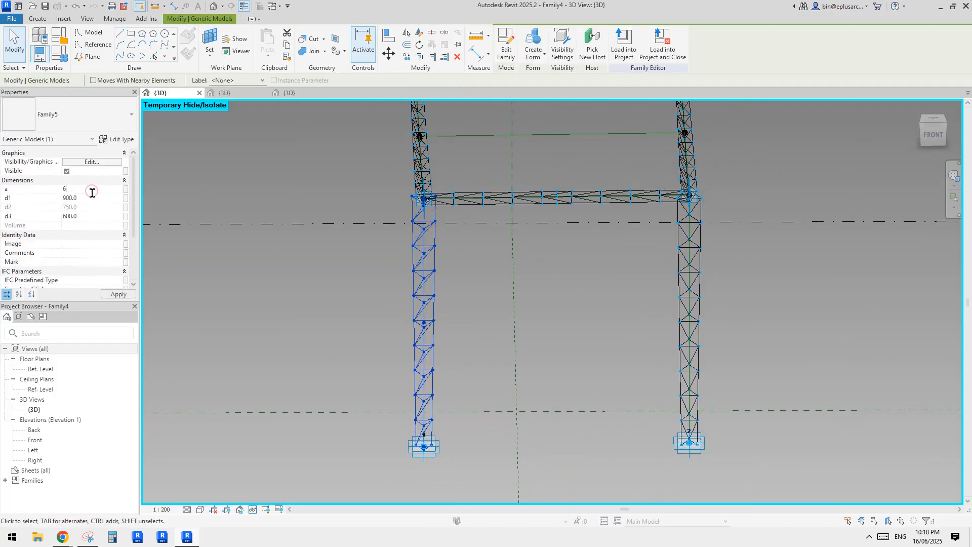
pyautogui.click(525, 260)
pyautogui.keyDown('shift'); pyautogui.moveTo(525, 260); pyautogui.dragTo(553, 265, button='middle'); pyautogui.keyUp('shift')
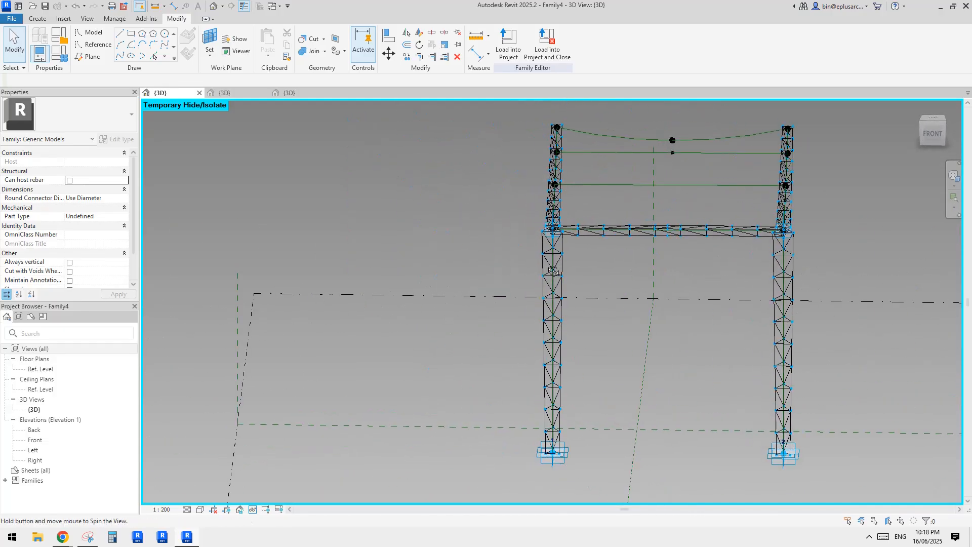
# Step: Set parameter d1 of both column trusses to 600
pyautogui.click(556, 262)
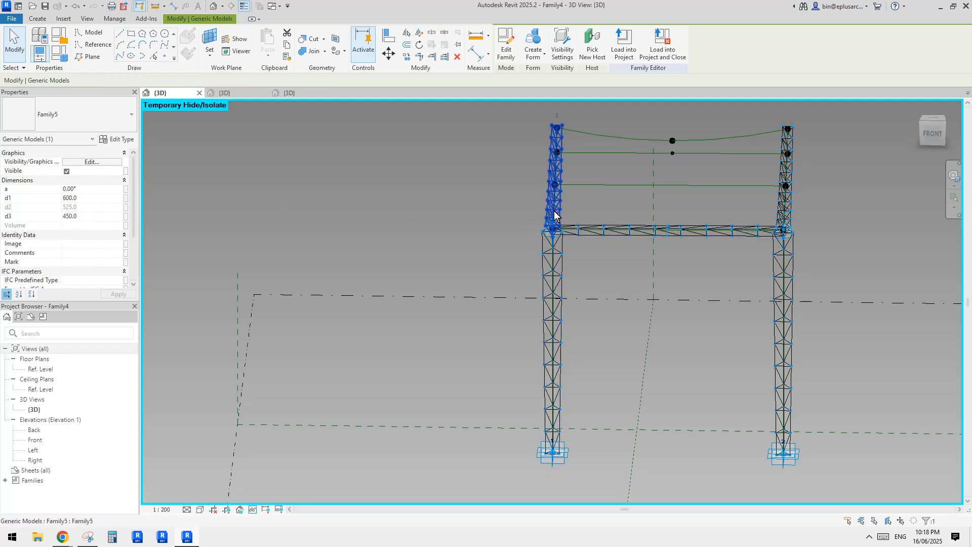
pyautogui.keyDown('shift'); pyautogui.moveTo(571, 273); pyautogui.dragTo(584, 275, button='middle'); pyautogui.keyUp('shift')
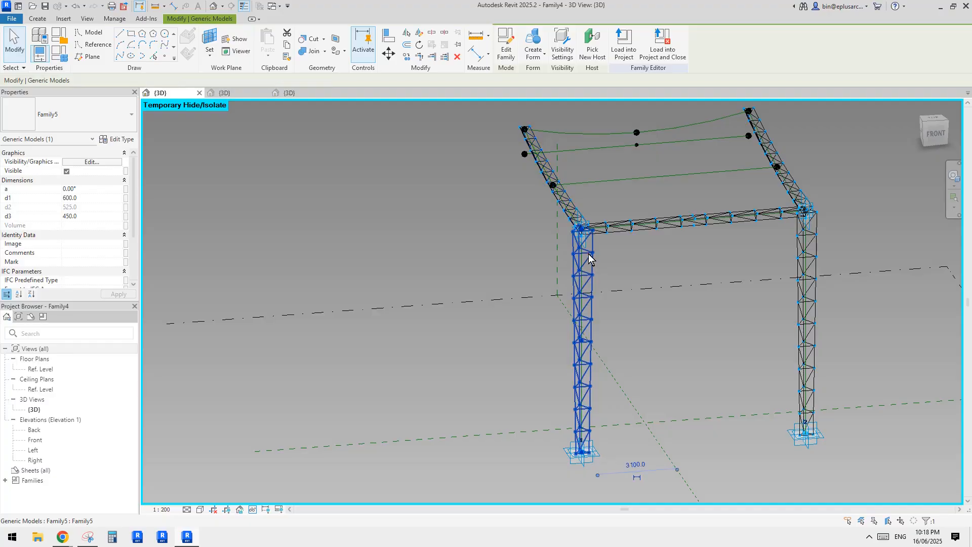
pyautogui.click(771, 296)
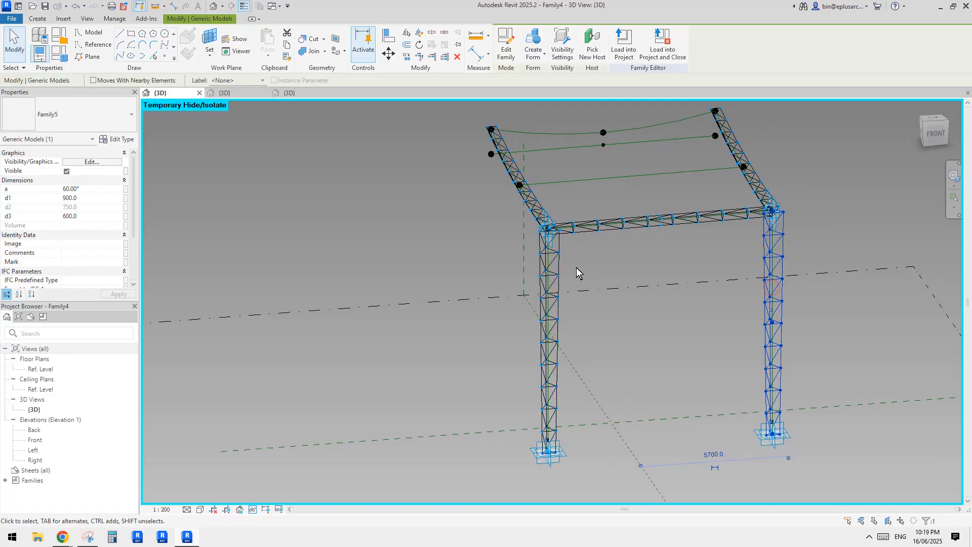
pyautogui.keyDown('ctrl'); pyautogui.click(554, 264); pyautogui.keyUp('ctrl')
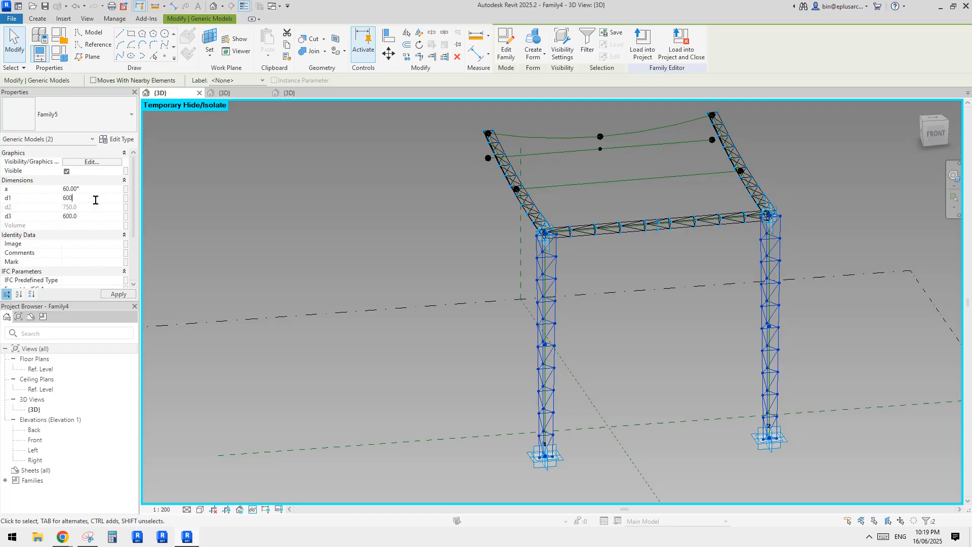
pyautogui.click(102, 217)
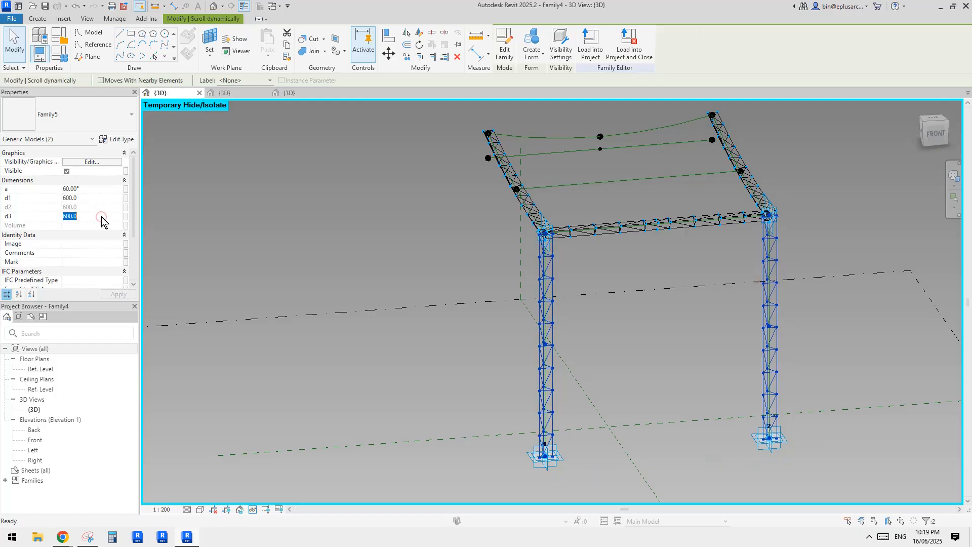
pyautogui.click(709, 306)
# Step: Try rotating the curved edge beam truss above the second column by setting its angle a to 60°
pyautogui.keyDown('shift'); pyautogui.moveTo(769, 321); pyautogui.dragTo(686, 304, button='middle'); pyautogui.keyUp('shift')
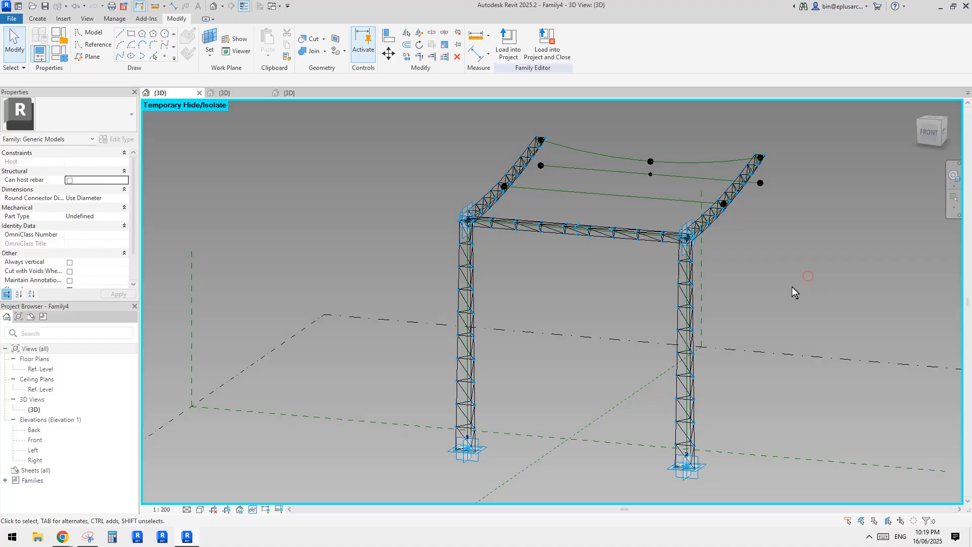
pyautogui.keyDown('shift'); pyautogui.moveTo(792, 286); pyautogui.dragTo(803, 303, button='middle'); pyautogui.keyUp('shift')
pyautogui.keyDown('shift'); pyautogui.moveTo(703, 269); pyautogui.dragTo(731, 282, button='middle'); pyautogui.keyUp('shift')
pyautogui.scroll(2, 726, 213)
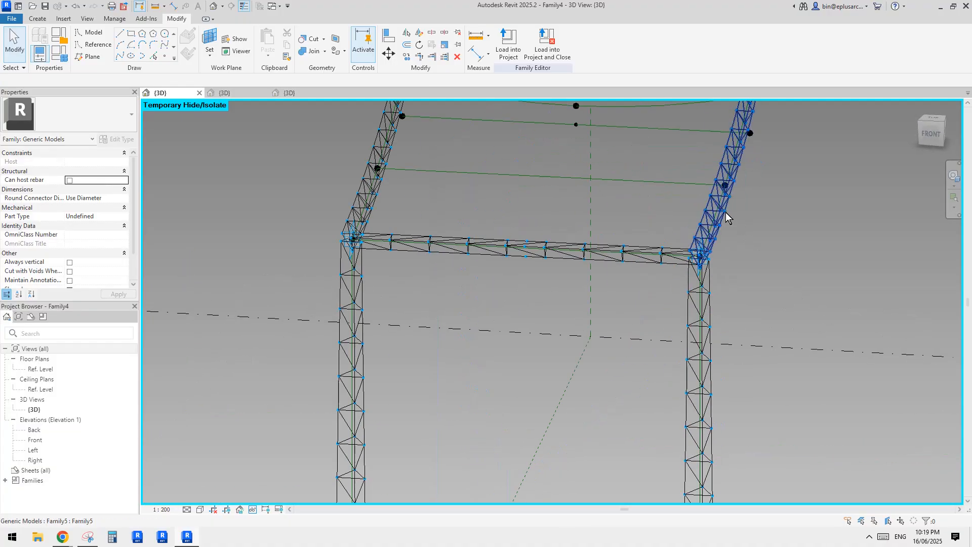
pyautogui.click(724, 212)
pyautogui.keyDown('shift'); pyautogui.moveTo(733, 229); pyautogui.dragTo(678, 268, button='middle'); pyautogui.keyUp('shift')
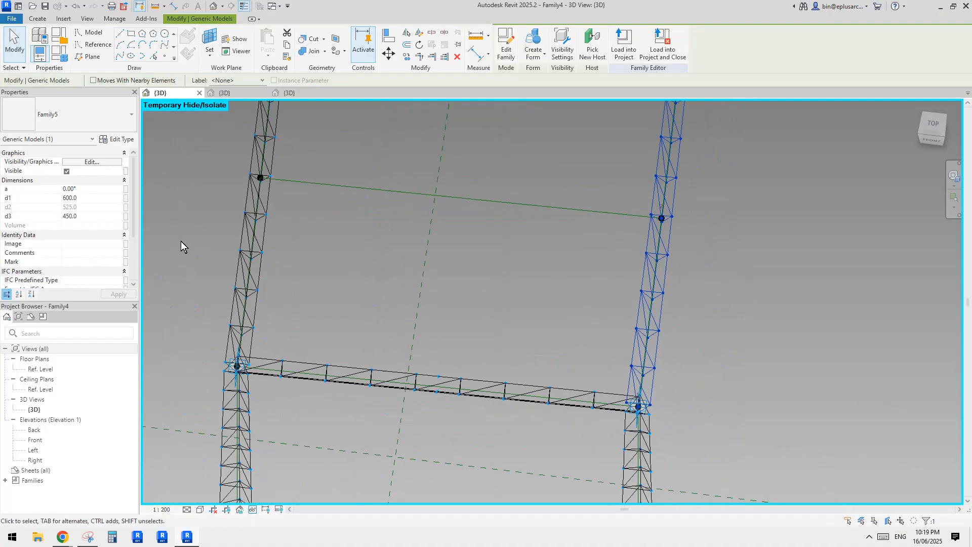
pyautogui.click(97, 190)
pyautogui.write('60')
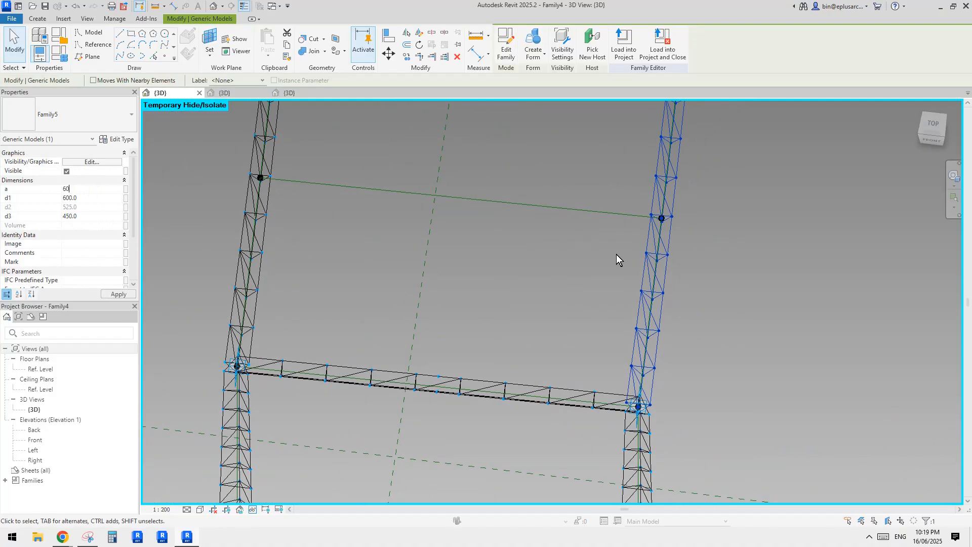
pyautogui.keyDown('shift'); pyautogui.moveTo(667, 259); pyautogui.dragTo(724, 263, button='middle'); pyautogui.keyUp('shift')
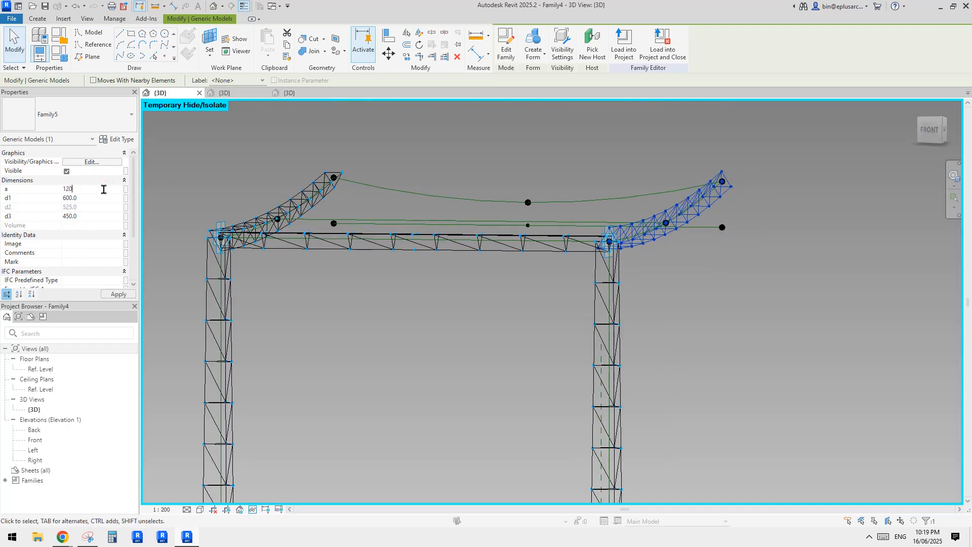
# Step: Try an angle a of 120° on the edge beam truss above the second column and settle on -120°
pyautogui.write('120')
pyautogui.press('Return')
pyautogui.keyDown('shift'); pyautogui.moveTo(672, 279); pyautogui.dragTo(716, 415, button='middle'); pyautogui.keyUp('shift')
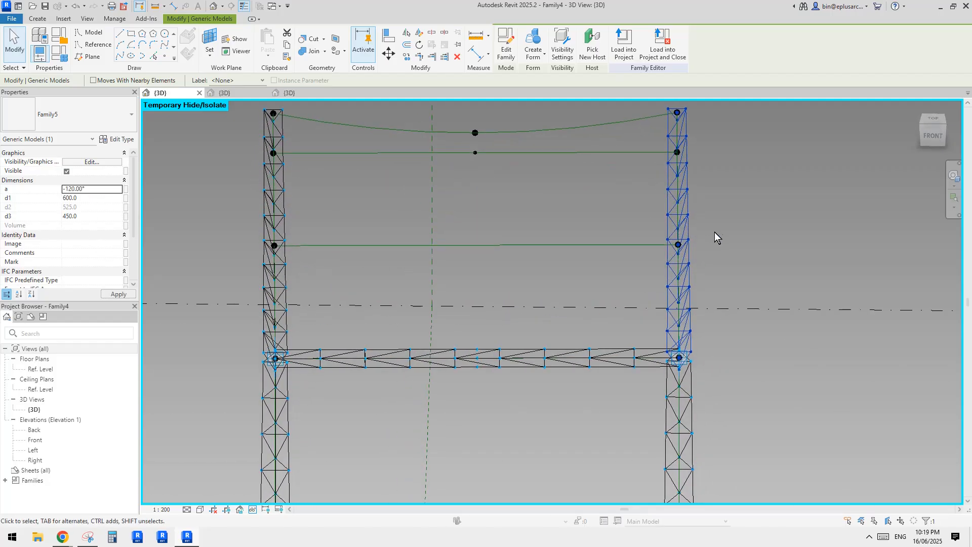
pyautogui.keyDown('shift'); pyautogui.moveTo(741, 253); pyautogui.dragTo(606, 154, button='middle'); pyautogui.keyUp('shift')
pyautogui.click(638, 251)
# Step: Set the angle a of the curved edge beam truss above the first column to -120°
pyautogui.keyDown('shift'); pyautogui.moveTo(637, 251); pyautogui.dragTo(643, 304, button='middle'); pyautogui.keyUp('shift')
pyautogui.click(527, 247)
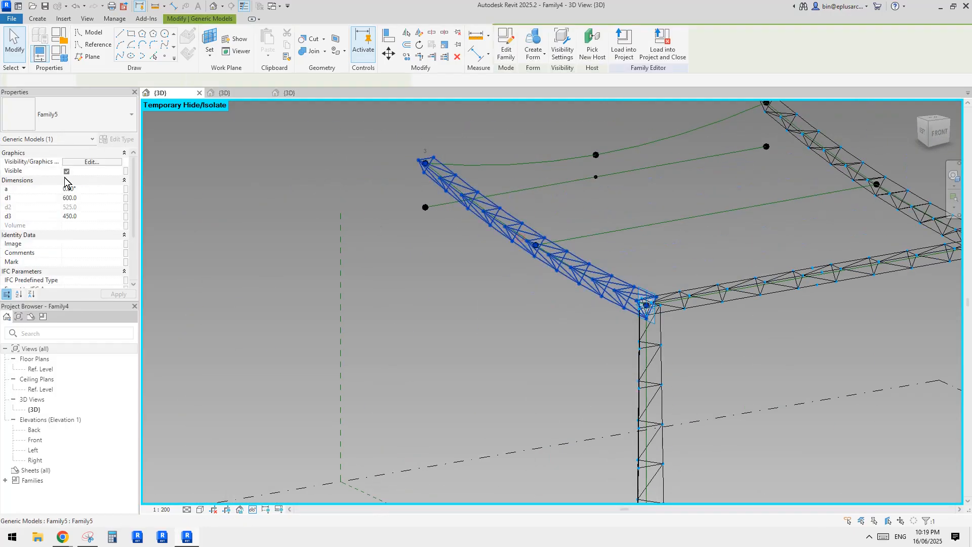
pyautogui.click(89, 191)
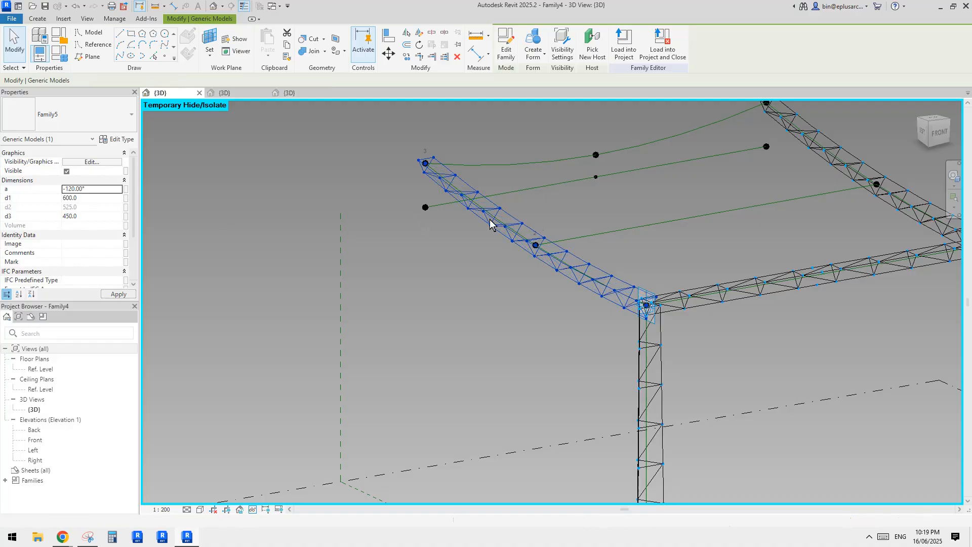
pyautogui.keyDown('shift'); pyautogui.moveTo(489, 225); pyautogui.dragTo(614, 250, button='middle'); pyautogui.keyUp('shift')
# Step: Set the angle a of the horizontal truss between the column tops to 120° and check its orientation from several sides
pyautogui.click(737, 315)
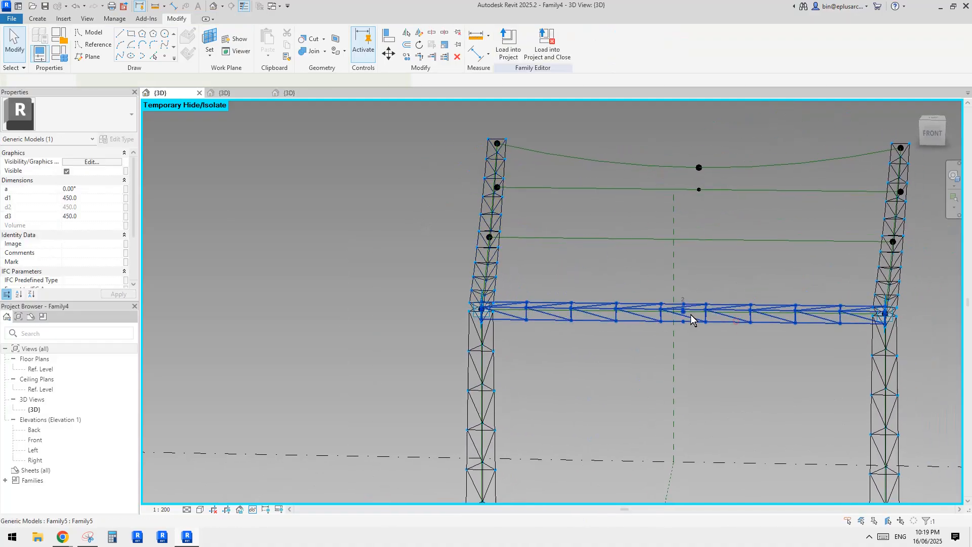
pyautogui.keyDown('shift'); pyautogui.moveTo(690, 314); pyautogui.dragTo(661, 357, button='middle'); pyautogui.keyUp('shift')
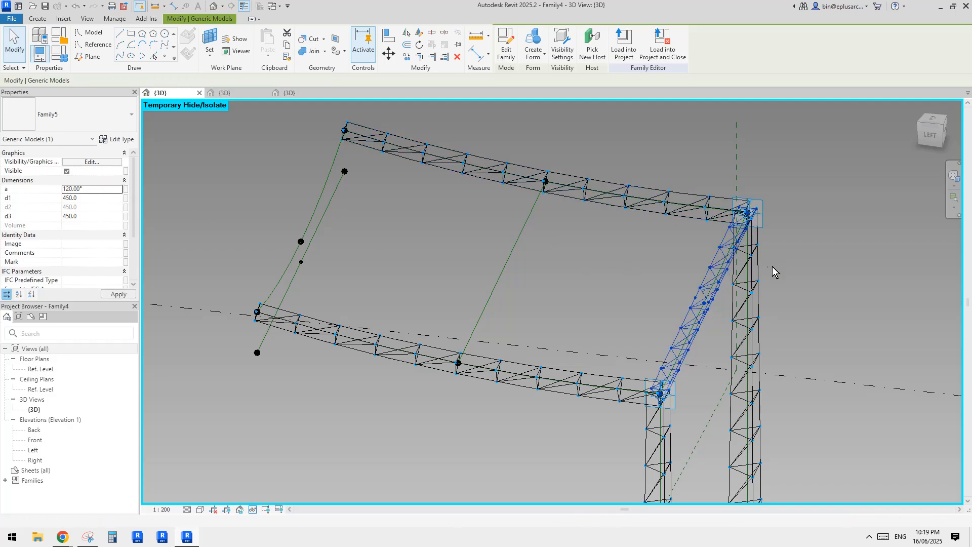
pyautogui.keyDown('shift'); pyautogui.moveTo(770, 271); pyautogui.dragTo(456, 264, button='middle'); pyautogui.keyUp('shift')
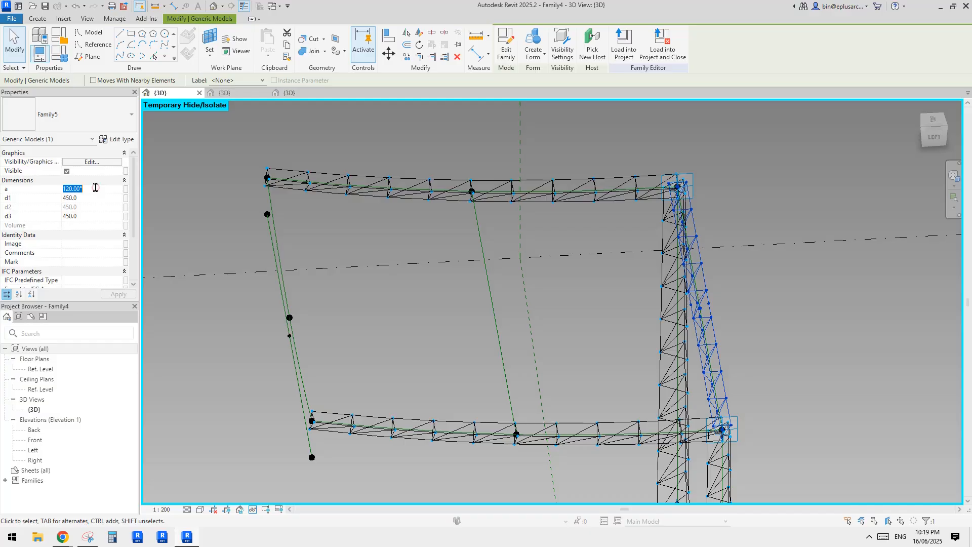
pyautogui.keyDown('shift'); pyautogui.moveTo(750, 237); pyautogui.dragTo(594, 224, button='middle'); pyautogui.keyUp('shift')
pyautogui.click(779, 276)
pyautogui.keyDown('shift'); pyautogui.moveTo(791, 298); pyautogui.dragTo(703, 299, button='middle'); pyautogui.keyUp('shift')
pyautogui.keyDown('shift'); pyautogui.moveTo(615, 303); pyautogui.dragTo(633, 297, button='middle'); pyautogui.keyUp('shift')
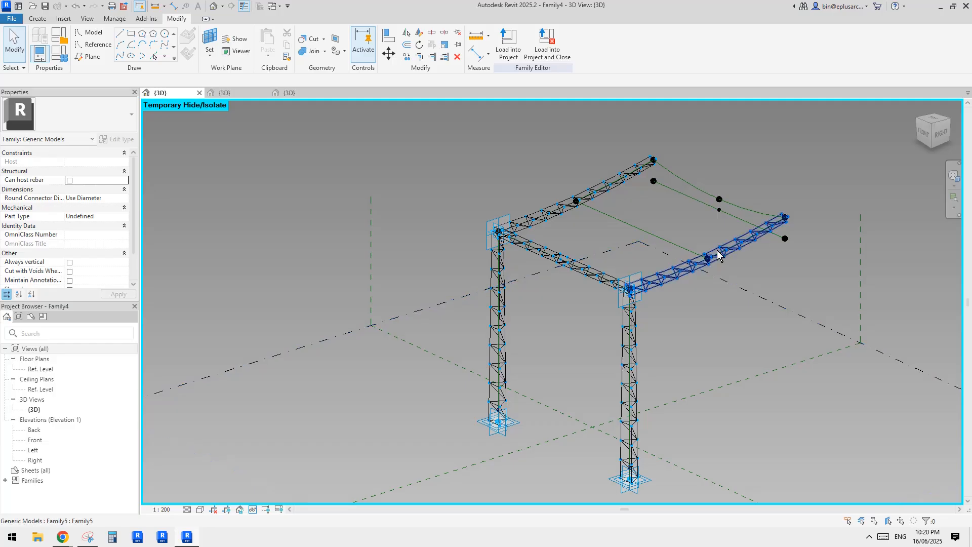
# Step: Reset the temporary hide/isolate mode to bring back the canopy surface
pyautogui.scroll(3, 677, 263)
pyautogui.keyDown('shift'); pyautogui.moveTo(677, 262); pyautogui.dragTo(637, 271, button='middle'); pyautogui.keyUp('shift')
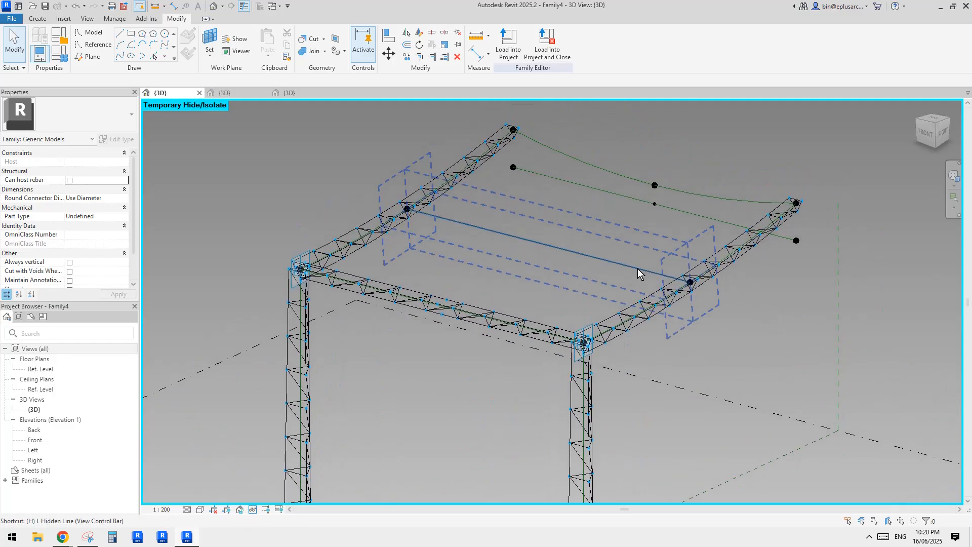
pyautogui.press('r')
pyautogui.moveTo(615, 226); pyautogui.dragTo(603, 252, button='middle')
# Step: Examine how the canopy surface meets the rotated edge beam trusses at both free corners
pyautogui.click(548, 213)
pyautogui.keyDown('shift'); pyautogui.moveTo(548, 215); pyautogui.dragTo(749, 223, button='middle'); pyautogui.keyUp('shift')
pyautogui.scroll(3, 788, 232)
pyautogui.click(782, 216)
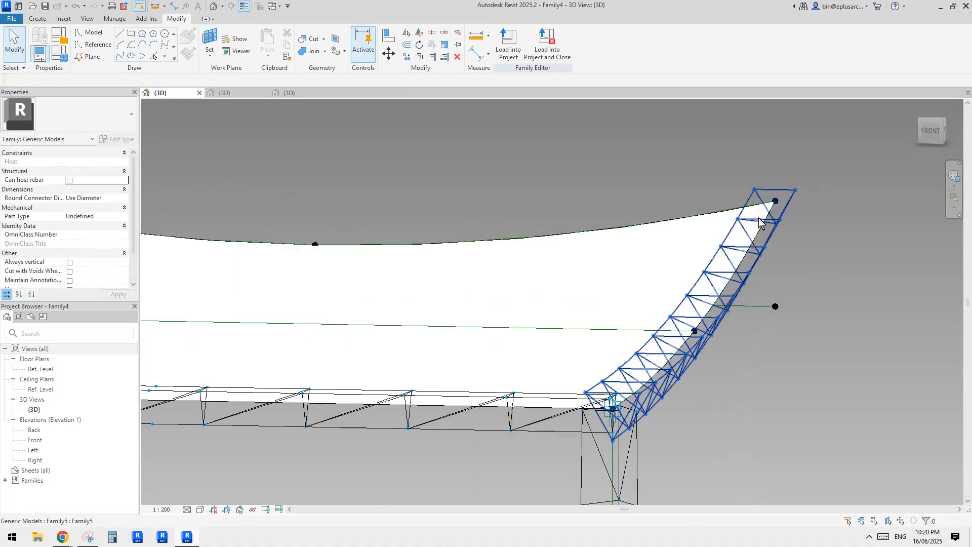
pyautogui.click(805, 209)
pyautogui.keyDown('shift'); pyautogui.moveTo(804, 209); pyautogui.dragTo(758, 274, button='middle'); pyautogui.keyUp('shift')
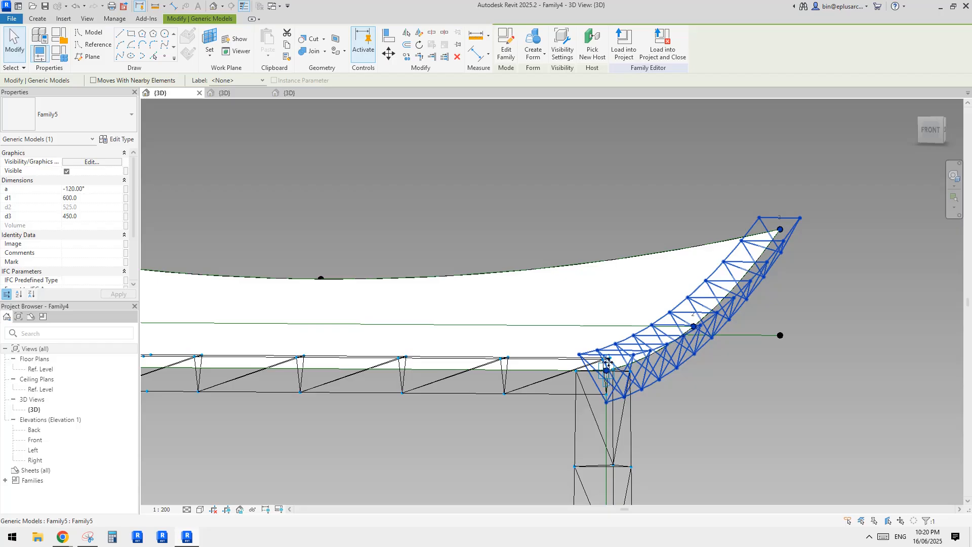
pyautogui.keyDown('shift'); pyautogui.moveTo(722, 296); pyautogui.dragTo(769, 281, button='middle'); pyautogui.keyUp('shift')
pyautogui.click(634, 283)
pyautogui.keyDown('shift'); pyautogui.moveTo(640, 284); pyautogui.dragTo(717, 267, button='middle'); pyautogui.keyUp('shift')
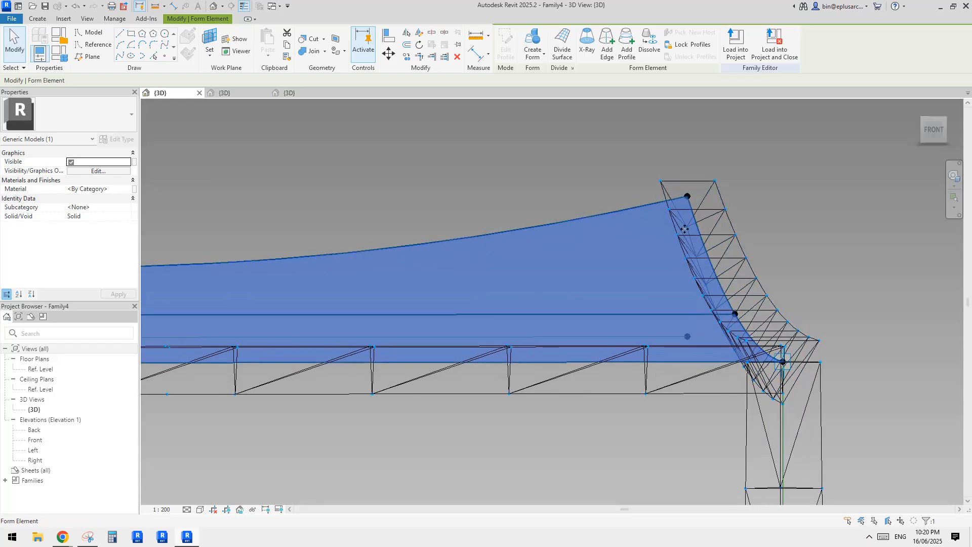
pyautogui.keyDown('shift'); pyautogui.moveTo(684, 230); pyautogui.dragTo(559, 244, button='middle'); pyautogui.keyUp('shift')
pyautogui.press('Escape')
# Step: Dissolve the canopy form element into its underlying reference lines and points
pyautogui.click(559, 250)
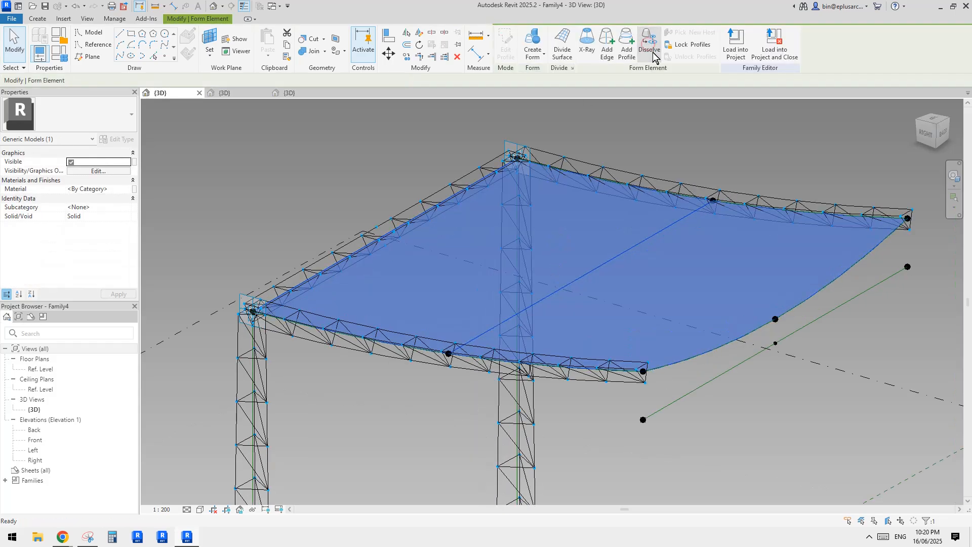
pyautogui.click(653, 56)
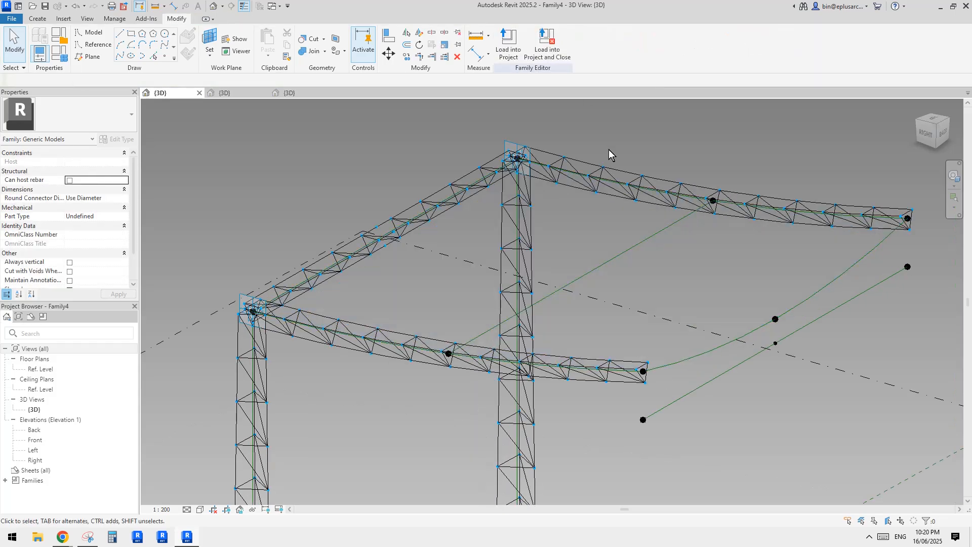
pyautogui.press('Escape')
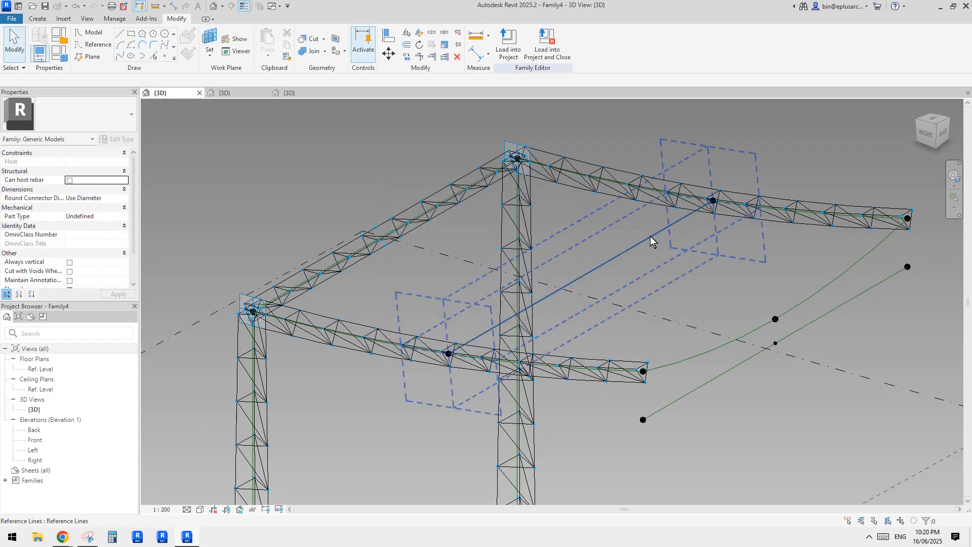
# Step: Delete the straight reference line spanning between the midpoints of the two edge beam trusses
pyautogui.click(650, 236)
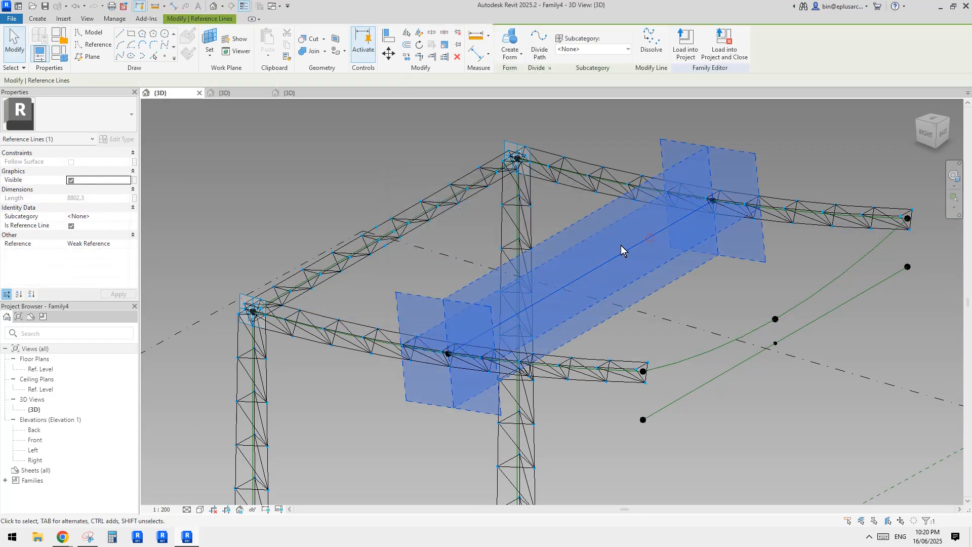
pyautogui.keyDown('shift'); pyautogui.moveTo(623, 250); pyautogui.dragTo(708, 268, button='middle'); pyautogui.keyUp('shift')
pyautogui.press('Delete')
# Step: Dissolve the curved reference line joining the free ends of the two edge beam trusses, keeping its points
pyautogui.scroll(8, 575, 188)
pyautogui.scroll(-4, 578, 176)
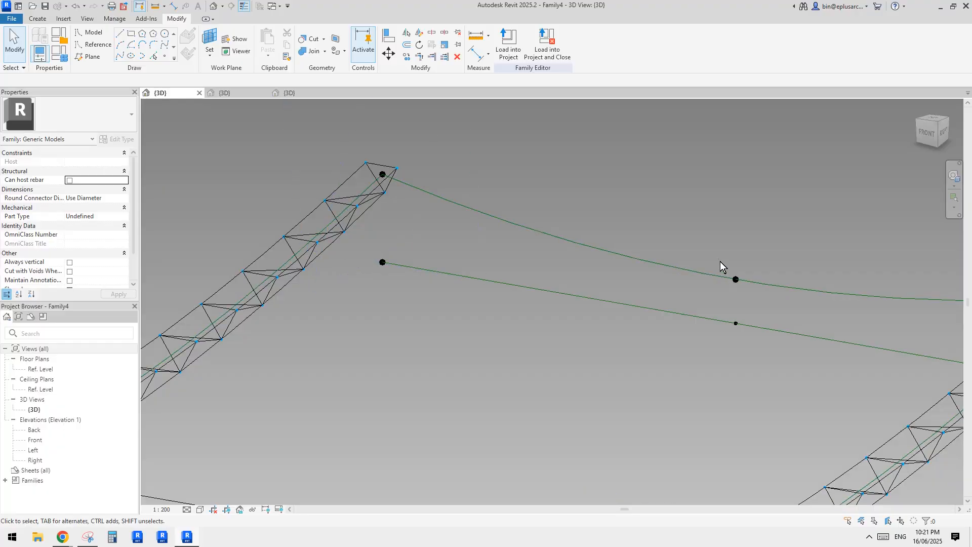
pyautogui.moveTo(752, 290); pyautogui.dragTo(755, 291)
pyautogui.scroll(-1, 720, 285)
pyautogui.moveTo(720, 284); pyautogui.dragTo(661, 273, button='middle')
pyautogui.press('Escape')
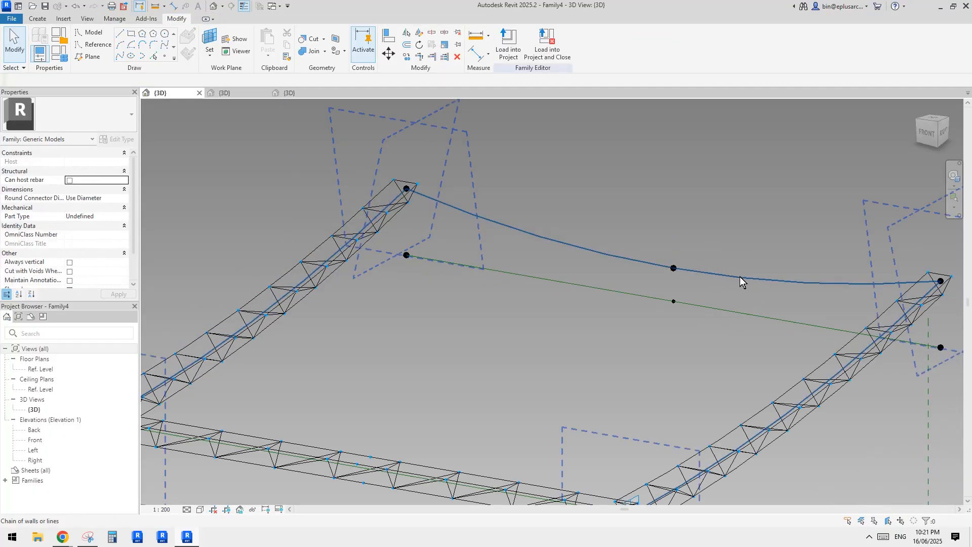
pyautogui.click(738, 277)
pyautogui.keyDown('shift'); pyautogui.moveTo(722, 273); pyautogui.dragTo(621, 210, button='middle'); pyautogui.keyUp('shift')
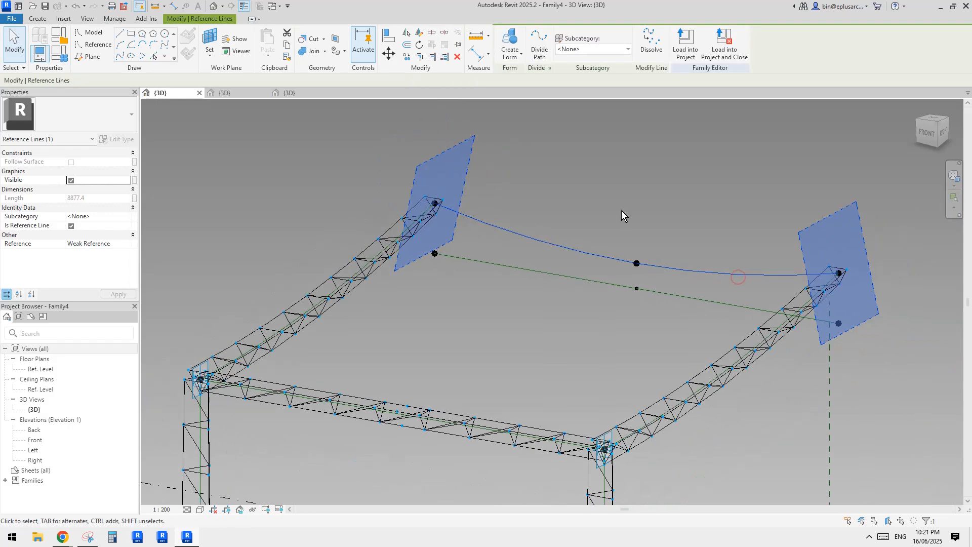
pyautogui.click(654, 51)
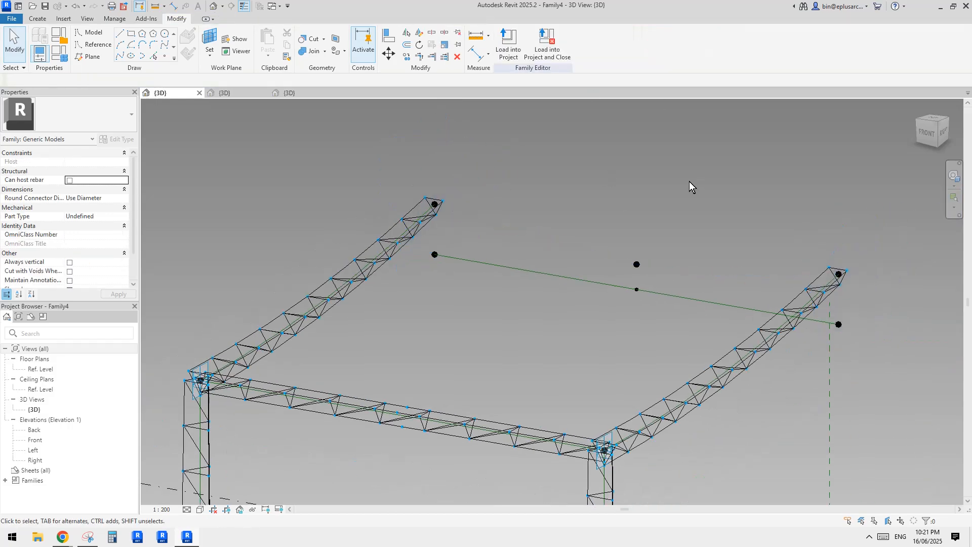
# Step: Place a reference point at the free end of the upper inner chord on the first edge beam truss
pyautogui.click(636, 265)
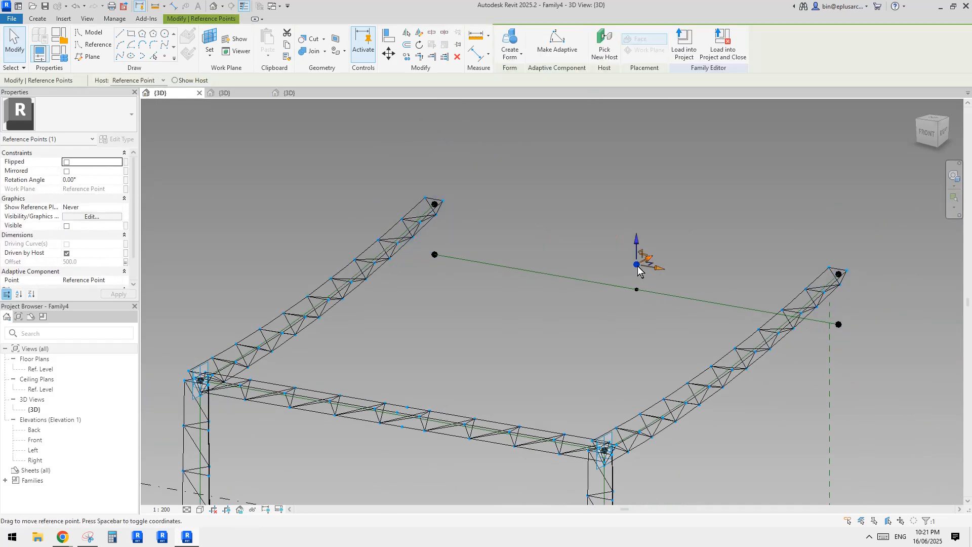
pyautogui.scroll(3, 438, 230)
pyautogui.click(415, 202)
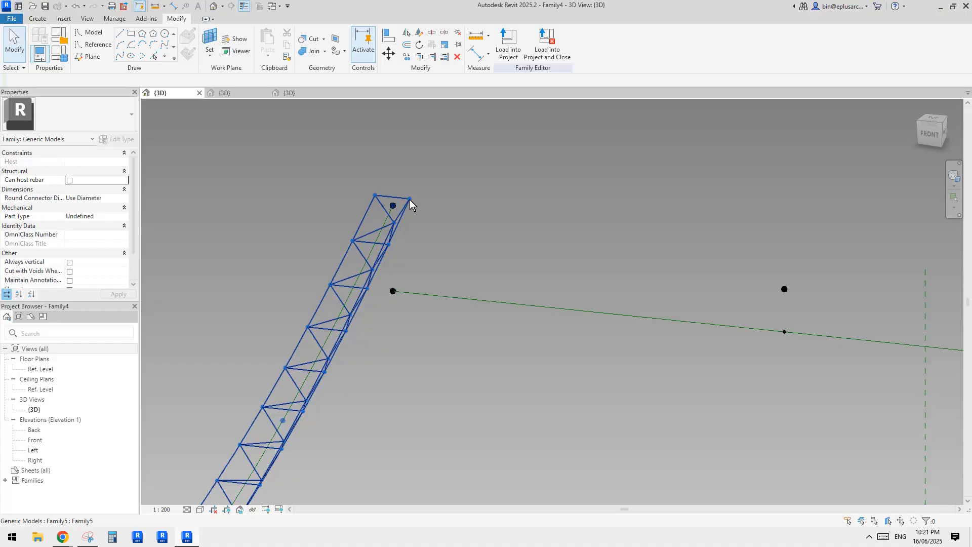
pyautogui.scroll(-2, 410, 201)
pyautogui.keyDown('shift'); pyautogui.moveTo(452, 214); pyautogui.dragTo(433, 215, button='middle'); pyautogui.keyUp('shift')
pyautogui.click(166, 58)
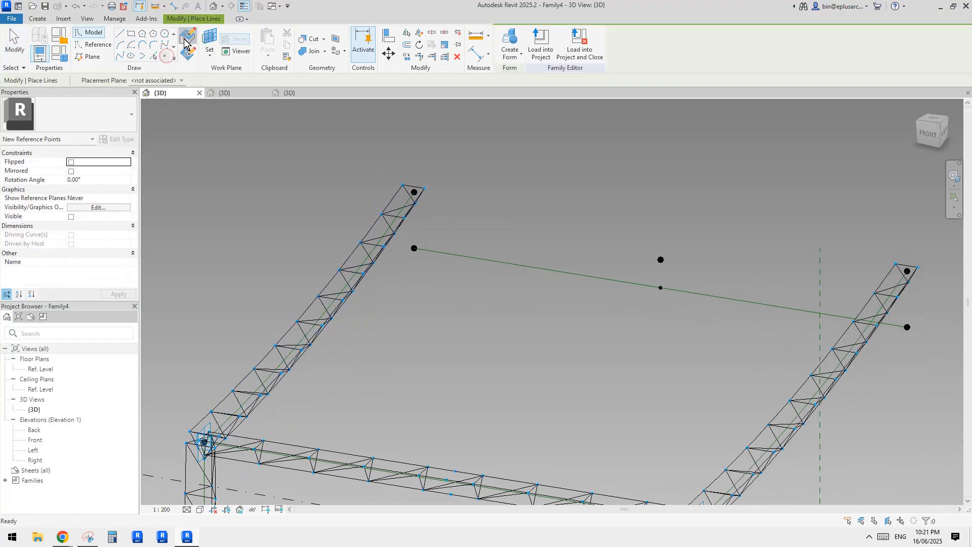
pyautogui.scroll(-3, 459, 197)
pyautogui.scroll(5, 437, 206)
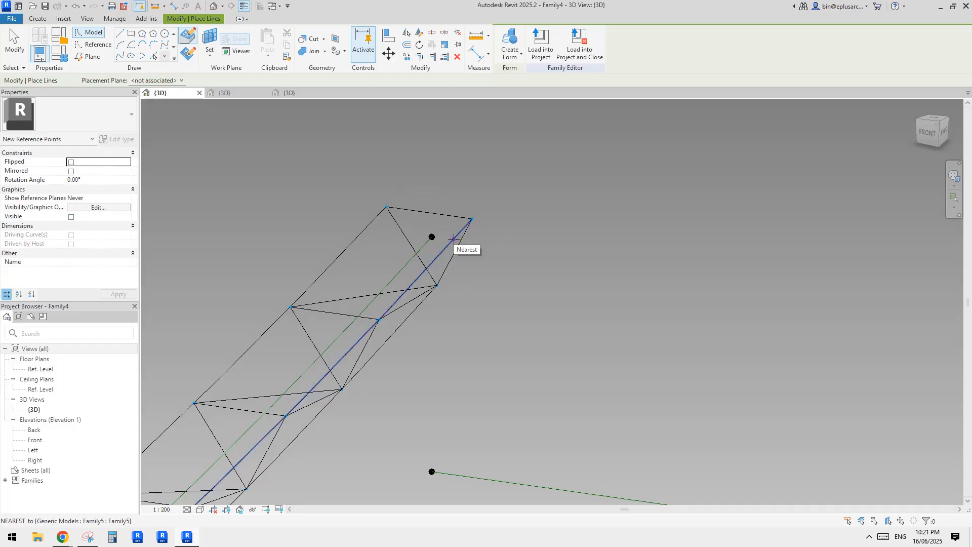
pyautogui.click(454, 240)
pyautogui.press('Escape')
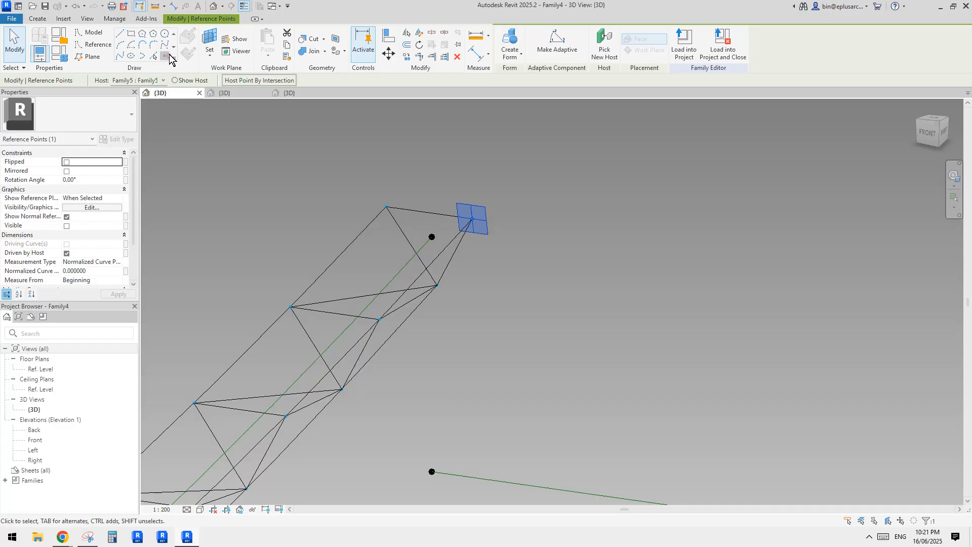
# Step: Place a matching reference point at the free end of the opposite edge beam truss's upper inner chord
pyautogui.click(167, 56)
pyautogui.scroll(-2, 708, 291)
pyautogui.moveTo(719, 292); pyautogui.dragTo(623, 275, button='middle')
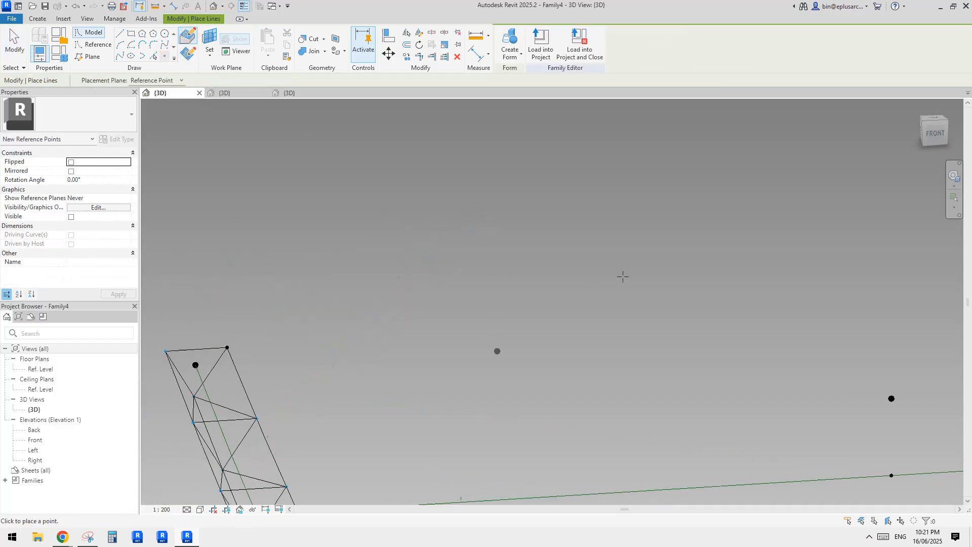
pyautogui.scroll(-3, 790, 294)
pyautogui.moveTo(830, 298); pyautogui.dragTo(537, 340, button='middle')
pyautogui.keyDown('shift'); pyautogui.moveTo(789, 334); pyautogui.dragTo(735, 315, button='middle'); pyautogui.keyUp('shift')
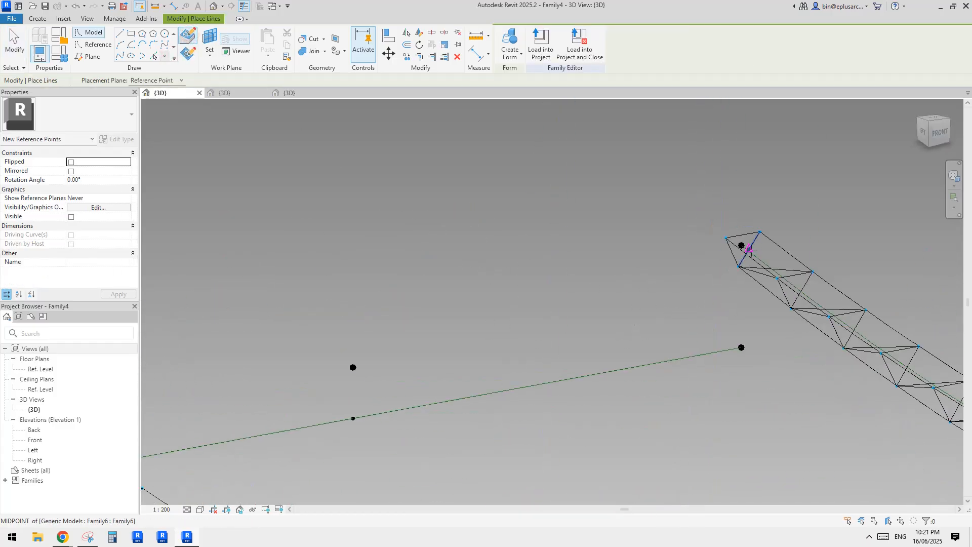
pyautogui.keyDown('shift'); pyautogui.moveTo(750, 249); pyautogui.dragTo(729, 243, button='middle'); pyautogui.keyUp('shift')
pyautogui.press('Escape')
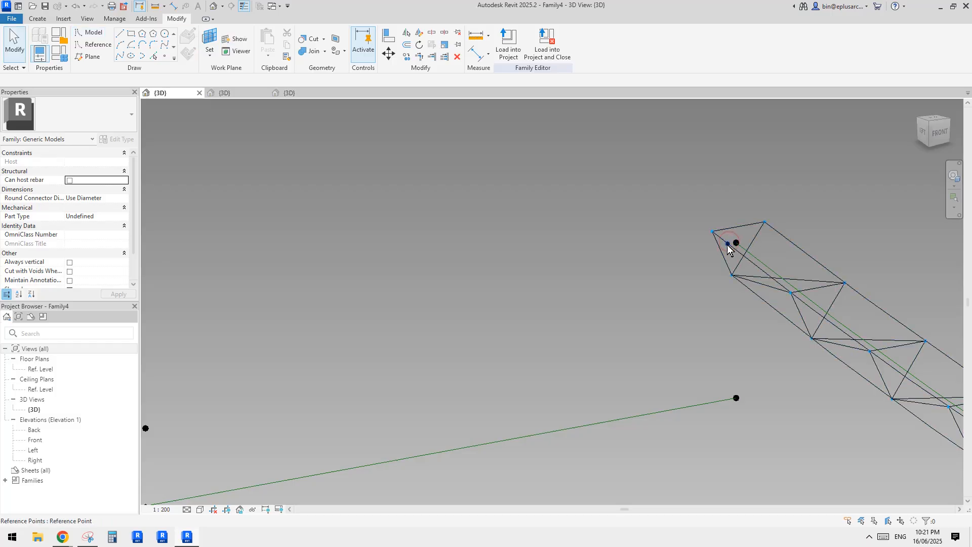
# Step: Draw a spline through the two new chord-end points and the offset middle point between them
pyautogui.click(713, 232)
pyautogui.scroll(-5, 671, 266)
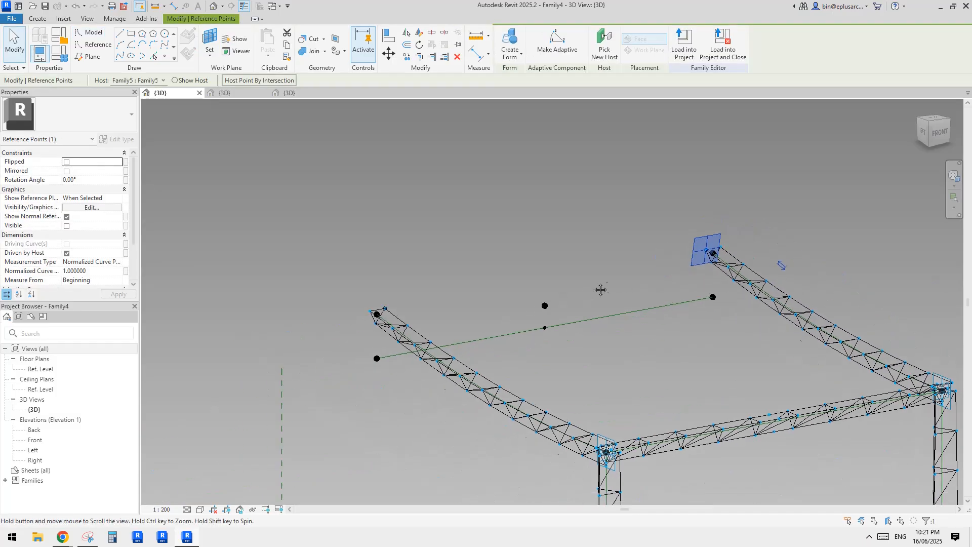
pyautogui.keyDown('ctrl'); pyautogui.click(545, 304); pyautogui.keyUp('ctrl')
pyautogui.scroll(5, 386, 309)
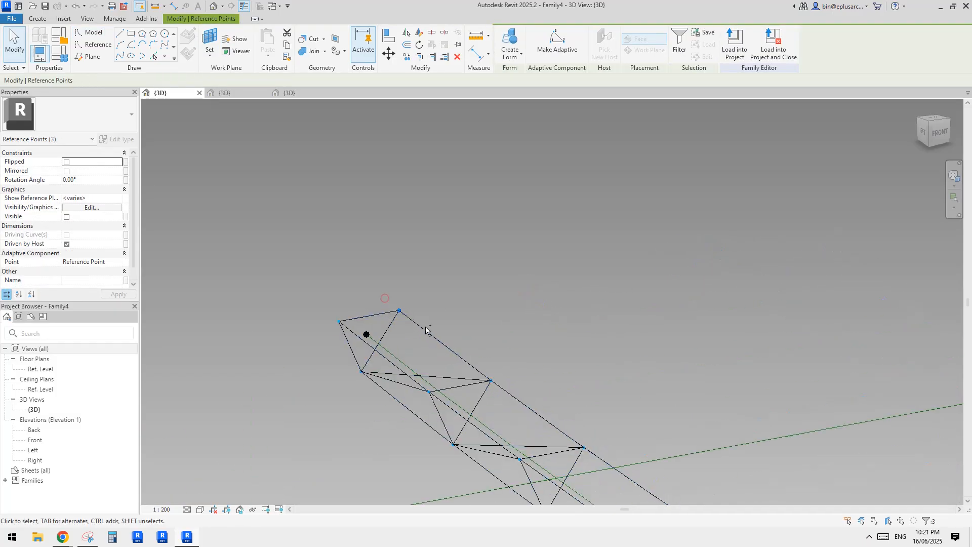
pyautogui.scroll(-4, 442, 254)
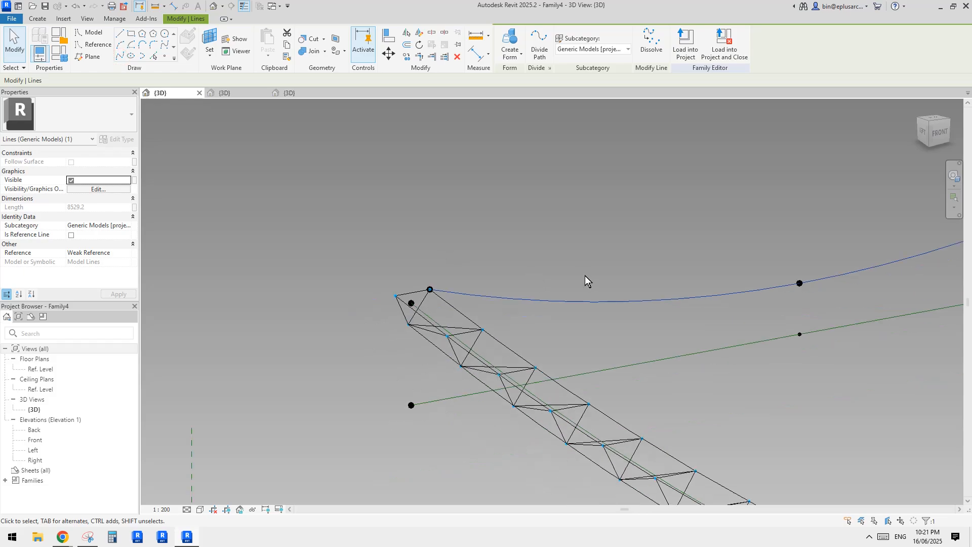
# Step: Convert the spline joining the free truss ends into a reference line and check it across the frame
pyautogui.click(71, 235)
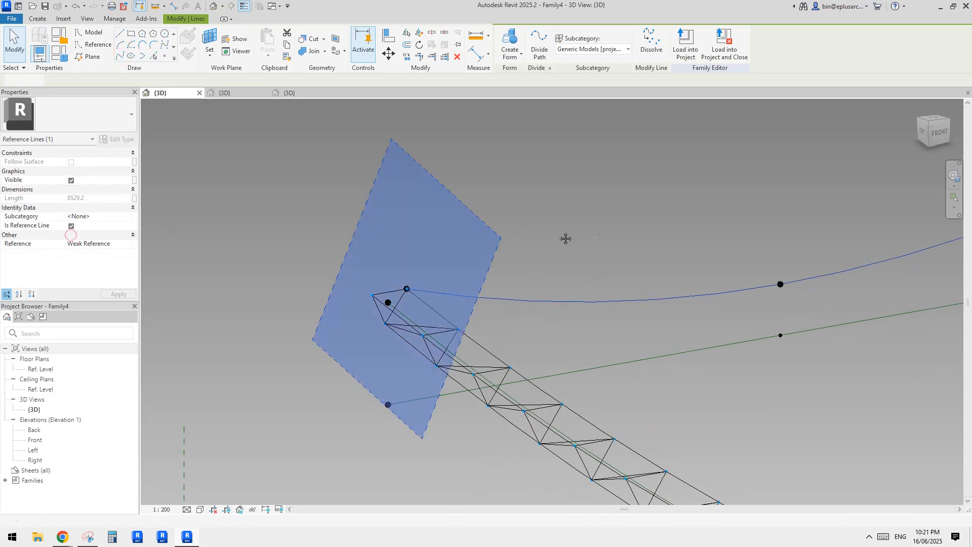
pyautogui.scroll(-2, 653, 263)
pyautogui.moveTo(653, 263); pyautogui.dragTo(586, 269, button='middle')
pyautogui.press('Escape')
pyautogui.click(668, 267)
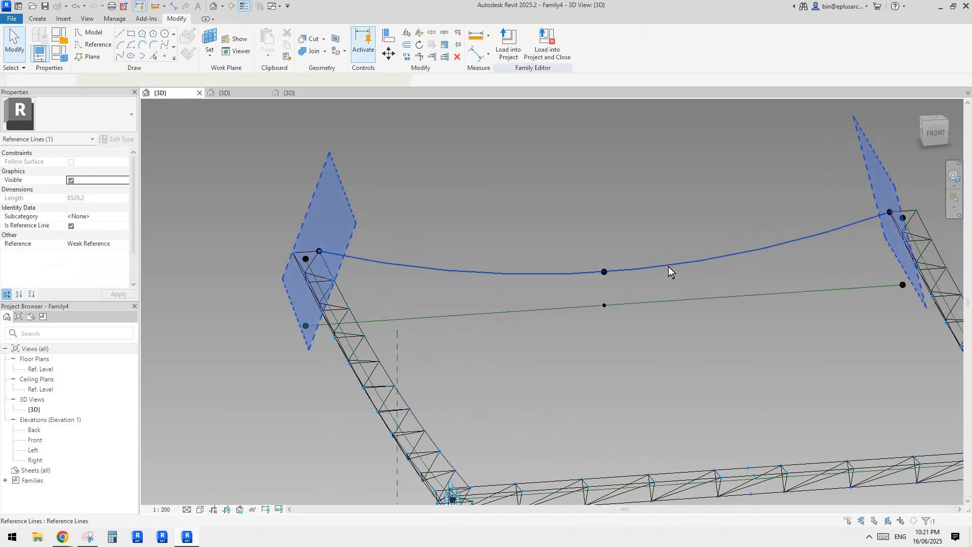
pyautogui.scroll(-2, 669, 266)
pyautogui.keyDown('shift'); pyautogui.moveTo(669, 266); pyautogui.dragTo(539, 260, button='middle'); pyautogui.keyUp('shift')
pyautogui.press('Escape')
pyautogui.moveTo(587, 296); pyautogui.dragTo(597, 327, button='middle')
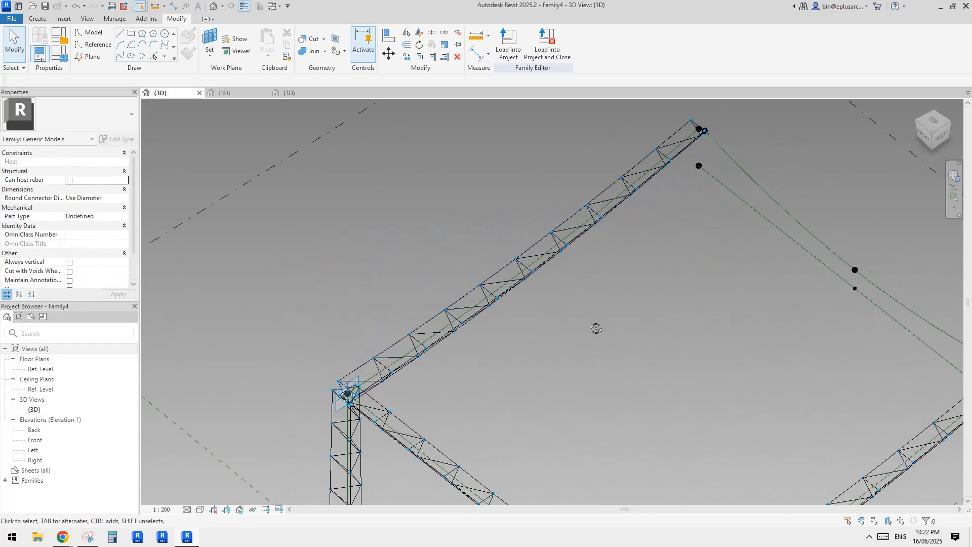
# Step: Place reference points at the midpoints of the upper inner chords of both edge beam trusses
pyautogui.scroll(5, 518, 279)
pyautogui.scroll(2, 519, 225)
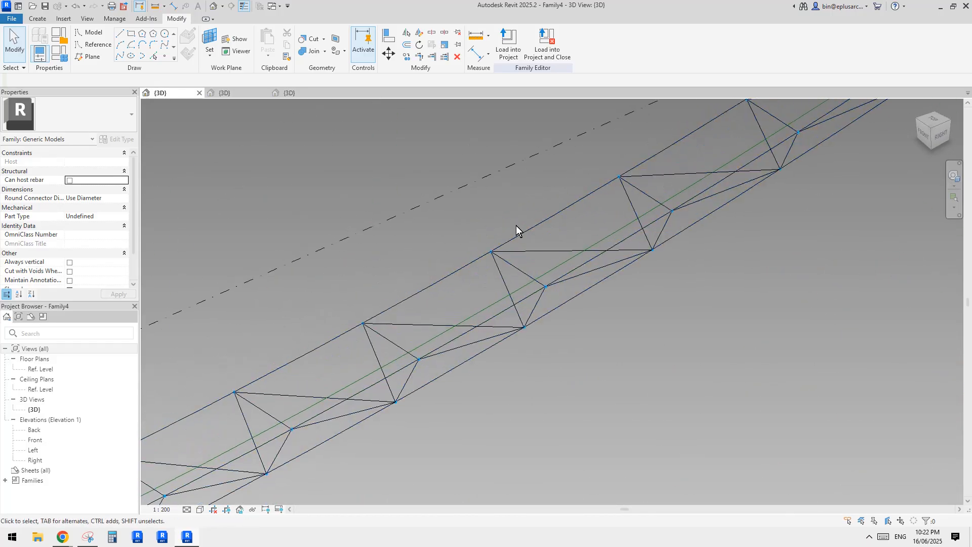
pyautogui.click(164, 56)
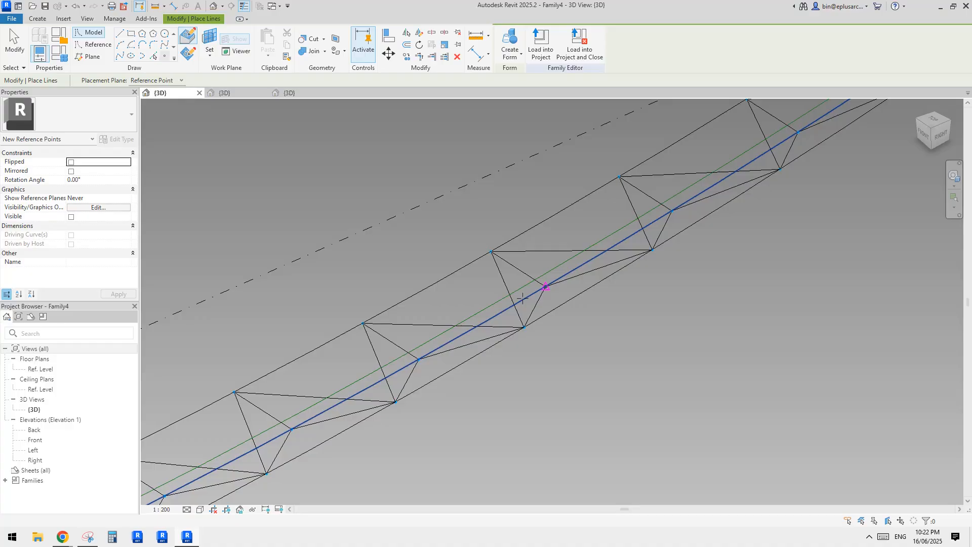
pyautogui.scroll(-5, 554, 295)
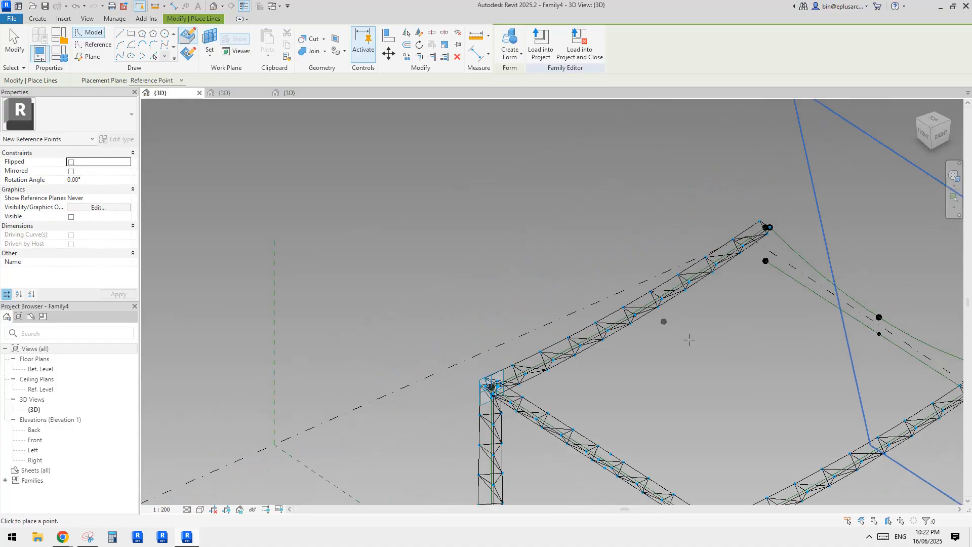
pyautogui.scroll(4, 645, 286)
pyautogui.scroll(3, 515, 268)
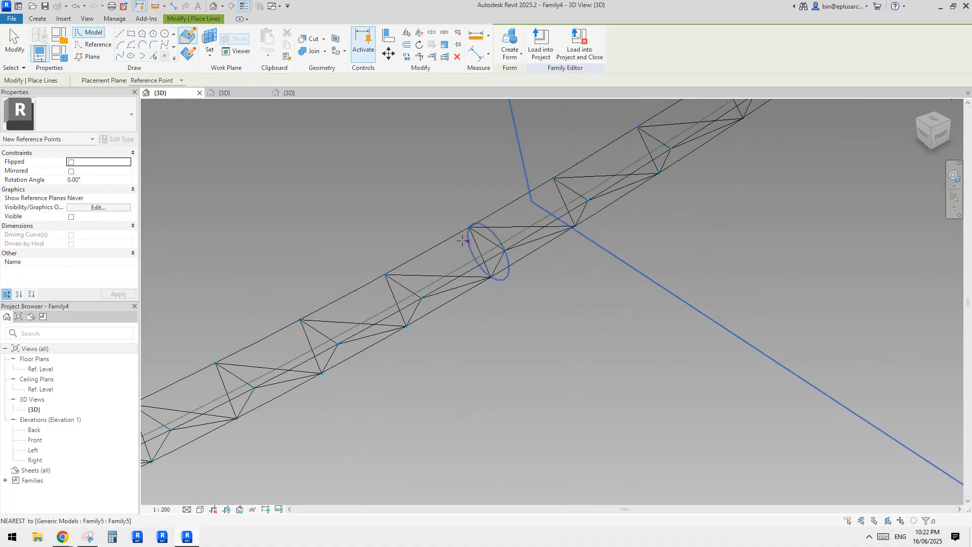
pyautogui.click(443, 239)
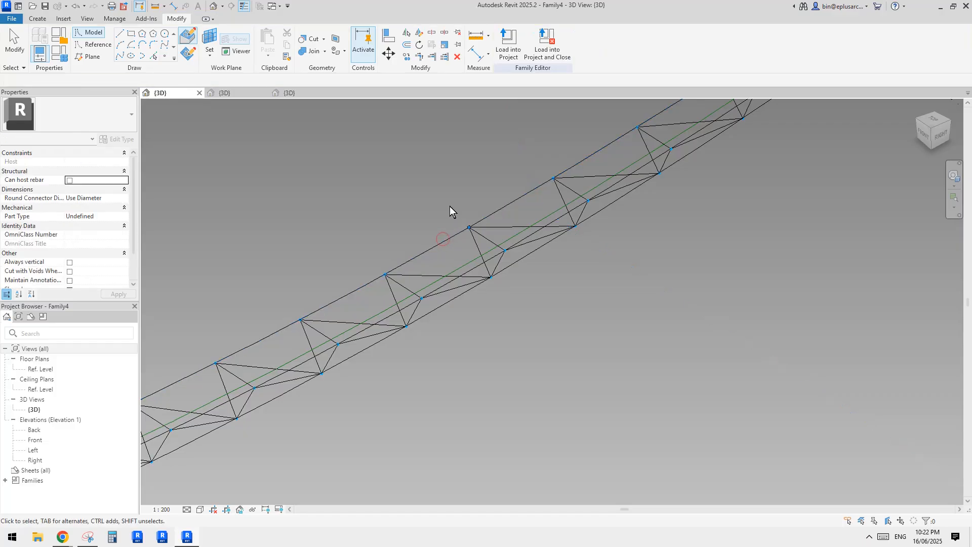
pyautogui.press('Escape')
# Step: Draw a straight line between the two chord midpoints and convert it into a reference line
pyautogui.scroll(-5, 448, 233)
pyautogui.scroll(5, 448, 233)
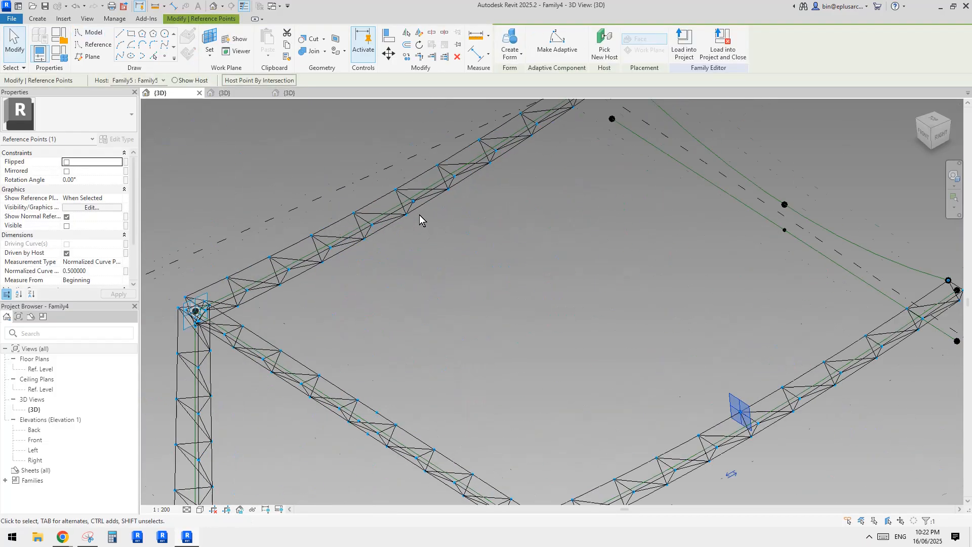
pyautogui.keyDown('ctrl'); pyautogui.click(411, 196); pyautogui.keyUp('ctrl')
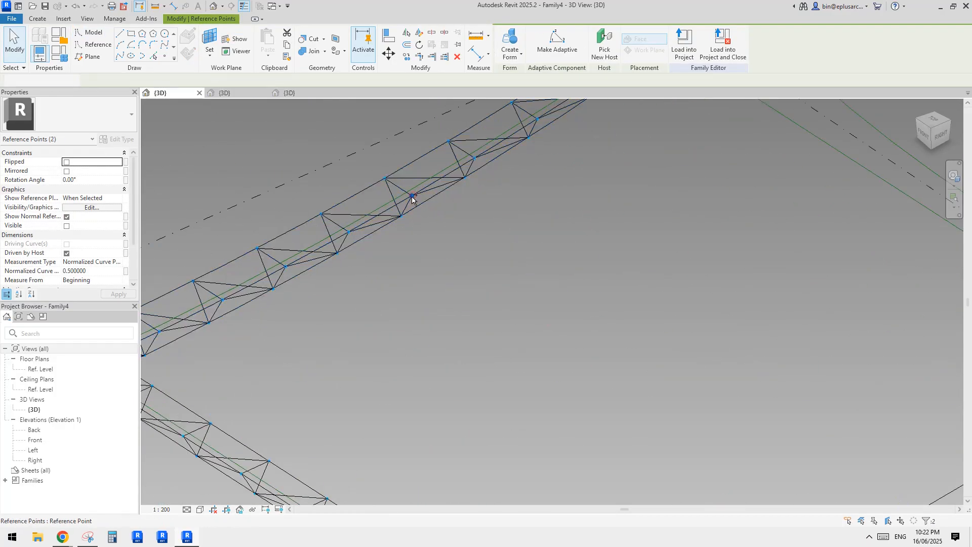
pyautogui.click(121, 56)
pyautogui.scroll(-6, 476, 249)
pyautogui.scroll(2, 497, 268)
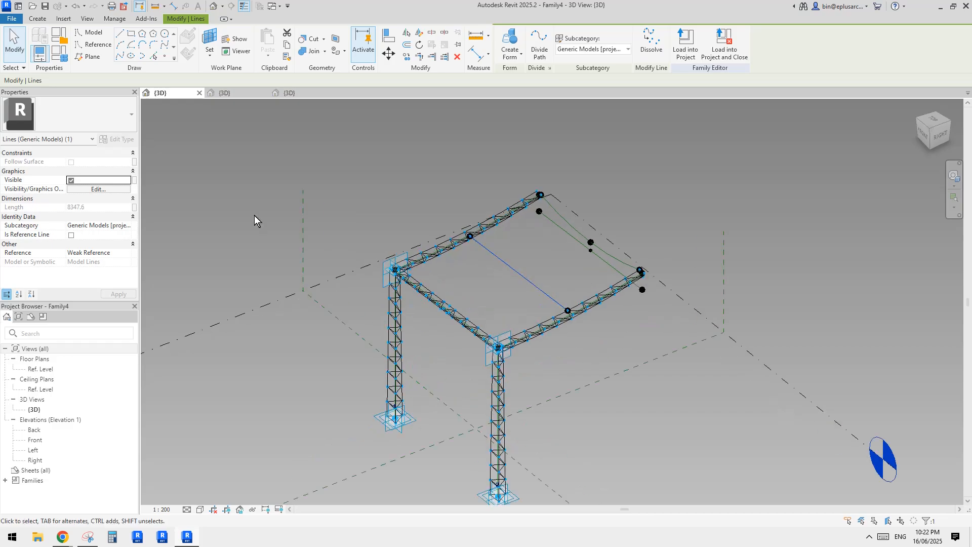
pyautogui.click(71, 235)
pyautogui.keyDown('shift'); pyautogui.moveTo(283, 243); pyautogui.dragTo(388, 249, button='middle'); pyautogui.keyUp('shift')
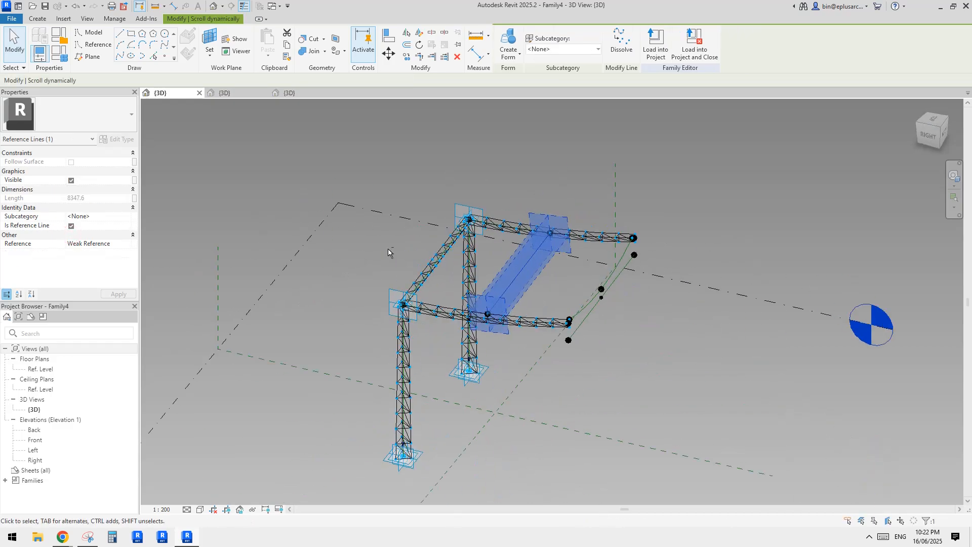
# Step: Examine how the two beam trusses and the column truss meet at the column-top corner
pyautogui.scroll(3, 523, 256)
pyautogui.click(488, 264)
pyautogui.moveTo(488, 264); pyautogui.dragTo(579, 324, button='middle')
pyautogui.keyDown('shift'); pyautogui.moveTo(521, 182); pyautogui.dragTo(450, 193, button='middle'); pyautogui.keyUp('shift')
pyautogui.scroll(3, 641, 195)
pyautogui.scroll(1, 641, 195)
pyautogui.moveTo(642, 195); pyautogui.dragTo(539, 304, button='middle')
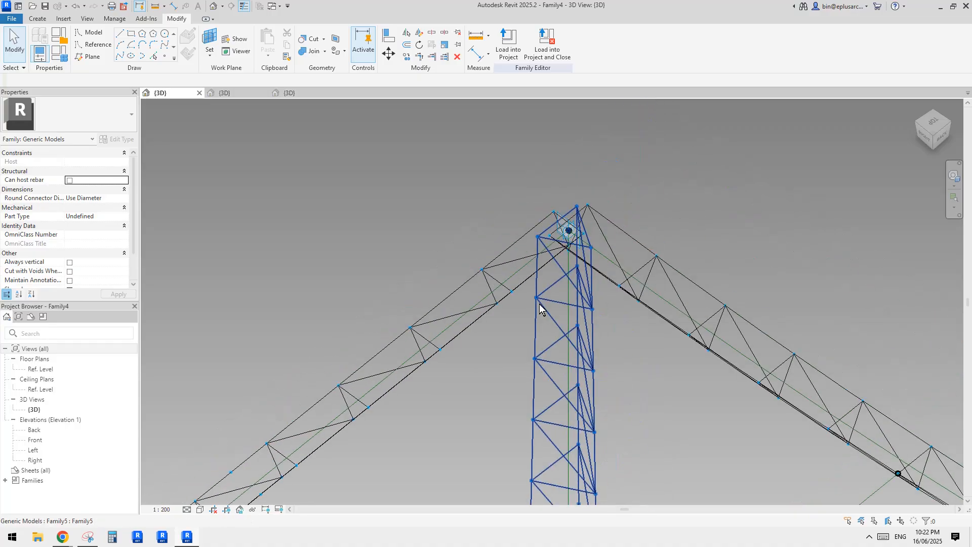
pyautogui.scroll(3, 572, 251)
pyautogui.keyDown('shift'); pyautogui.moveTo(593, 227); pyautogui.dragTo(577, 251, button='middle'); pyautogui.keyUp('shift')
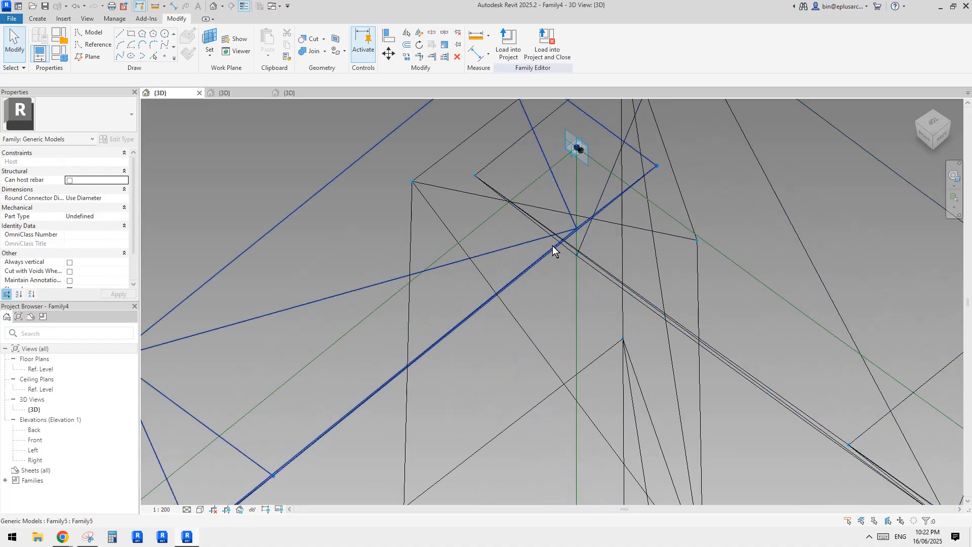
pyautogui.click(552, 245)
pyautogui.scroll(-3, 556, 245)
pyautogui.keyDown('shift'); pyautogui.moveTo(603, 281); pyautogui.dragTo(585, 235, button='middle'); pyautogui.keyUp('shift')
pyautogui.keyDown('shift'); pyautogui.moveTo(626, 353); pyautogui.dragTo(627, 239, button='middle'); pyautogui.keyUp('shift')
pyautogui.press('Escape')
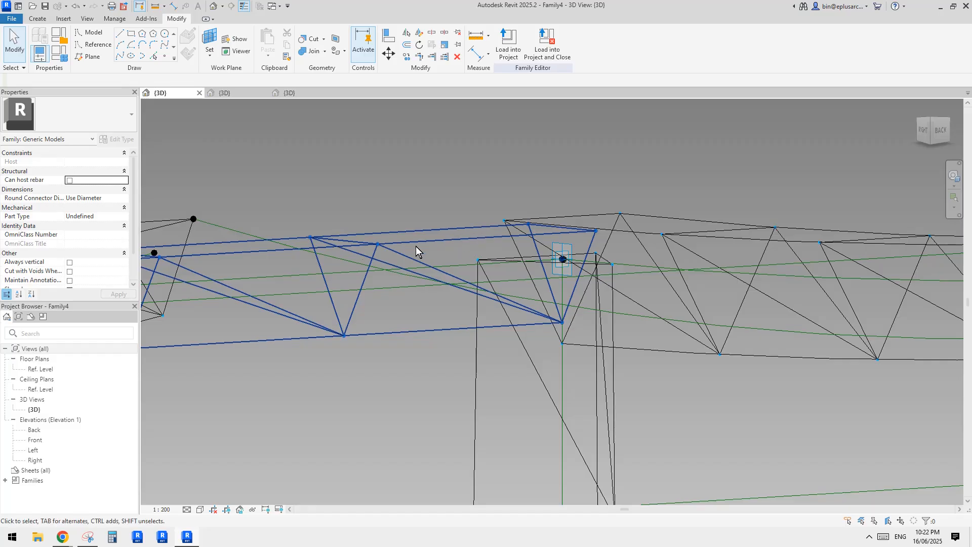
pyautogui.keyDown('shift'); pyautogui.moveTo(467, 241); pyautogui.dragTo(588, 292, button='middle'); pyautogui.keyUp('shift')
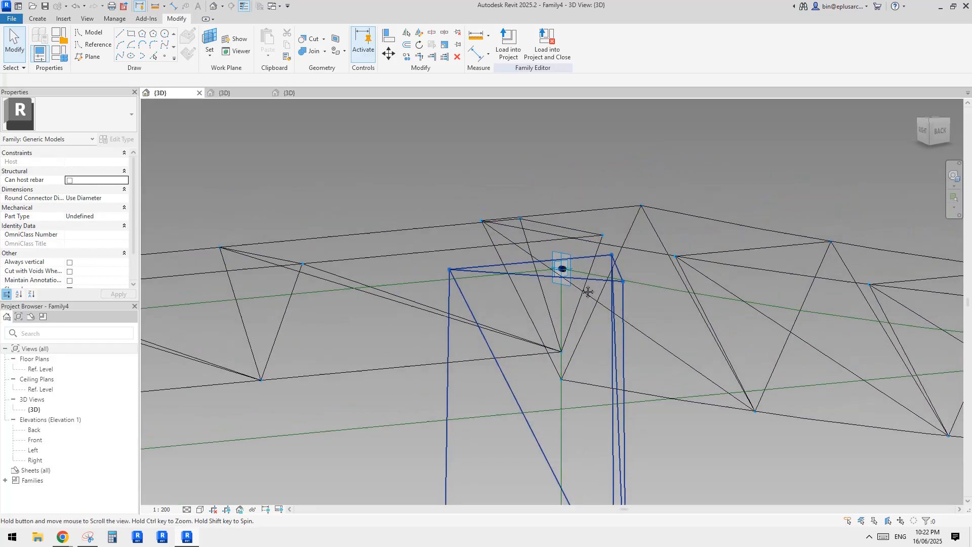
# Step: Place a reference point on the beam truss's upper inner chord near the corner and host it by intersection with the adjoining truss
pyautogui.click(165, 55)
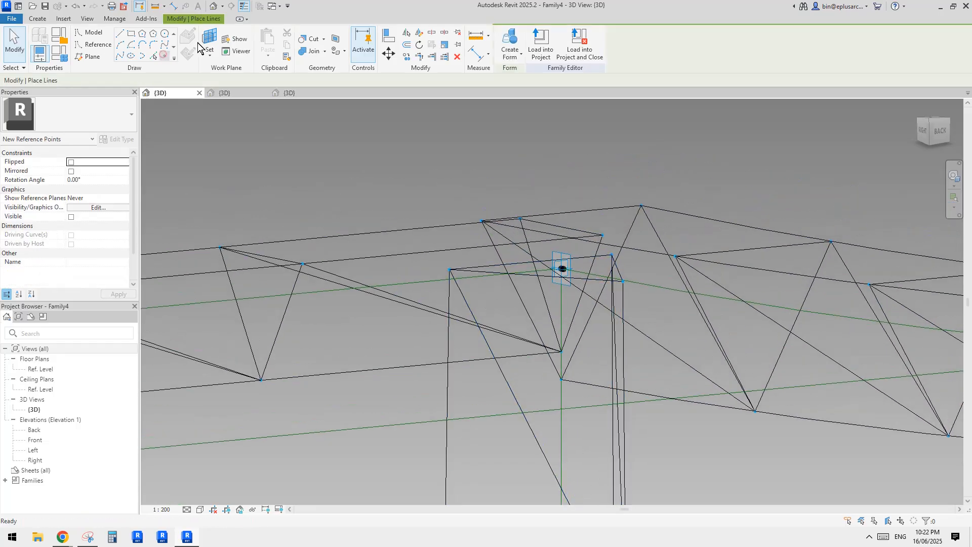
pyautogui.click(645, 251)
pyautogui.press('Escape')
pyautogui.click(644, 250)
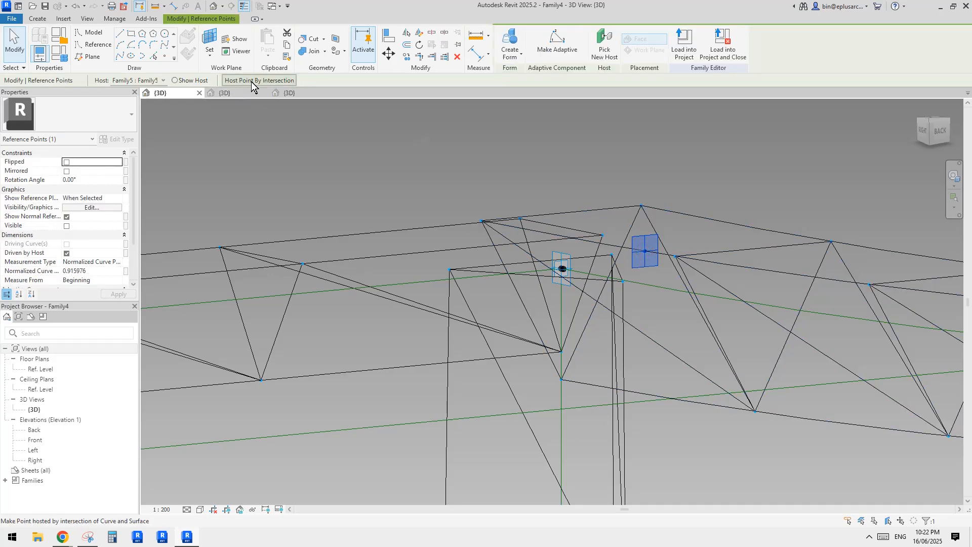
pyautogui.click(251, 81)
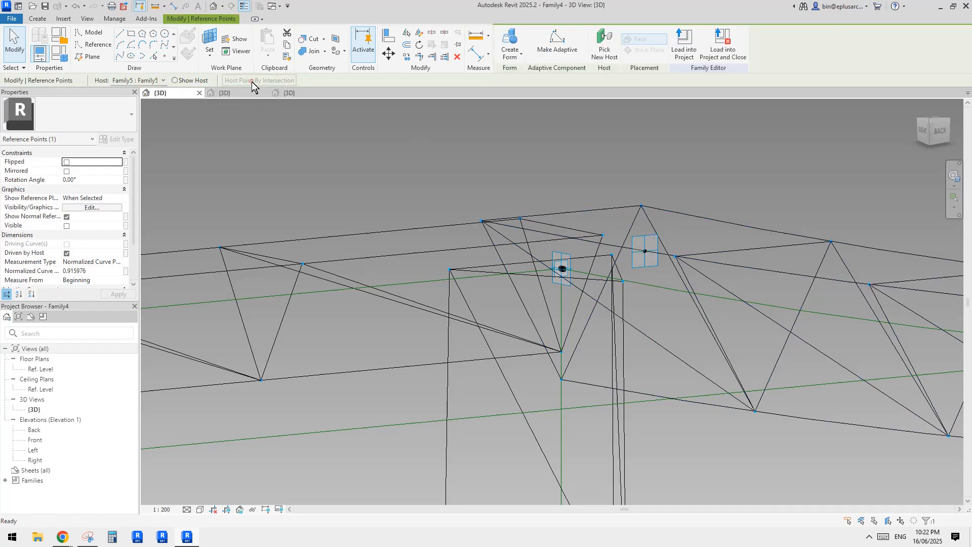
pyautogui.click(377, 255)
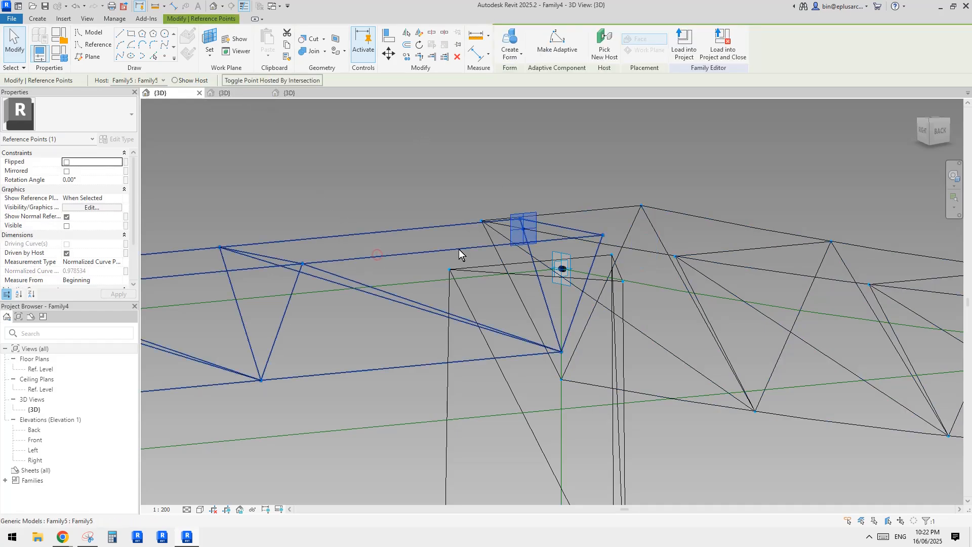
pyautogui.click(523, 230)
# Step: Place a reference point on the other beam truss's inner chord near the opposite column top and host it by intersection with the adjoining truss
pyautogui.moveTo(525, 235)
pyautogui.keyDown('shift'); pyautogui.mouseDown(button='middle')
pyautogui.moveTo(463, 275)
pyautogui.moveTo(462, 211)
pyautogui.moveTo(455, 240)
pyautogui.moveTo(472, 326)
pyautogui.moveTo(618, 278)
pyautogui.moveTo(379, 134)
pyautogui.moveTo(724, 150)
pyautogui.moveTo(647, 271)
pyautogui.moveTo(525, 271)
pyautogui.moveTo(521, 223)
pyautogui.mouseUp(button='middle'); pyautogui.keyUp('shift')
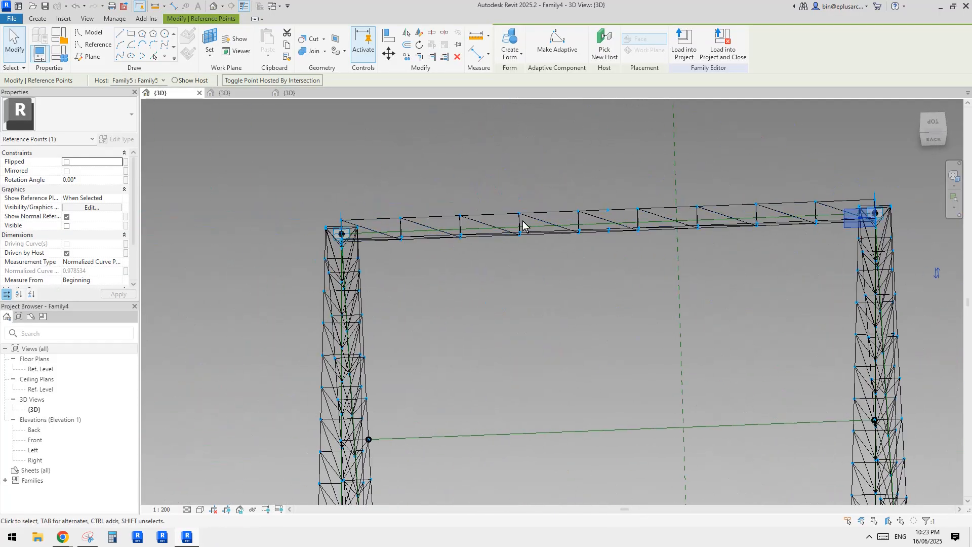
pyautogui.keyDown('shift'); pyautogui.moveTo(610, 230); pyautogui.dragTo(393, 135, button='middle'); pyautogui.keyUp('shift')
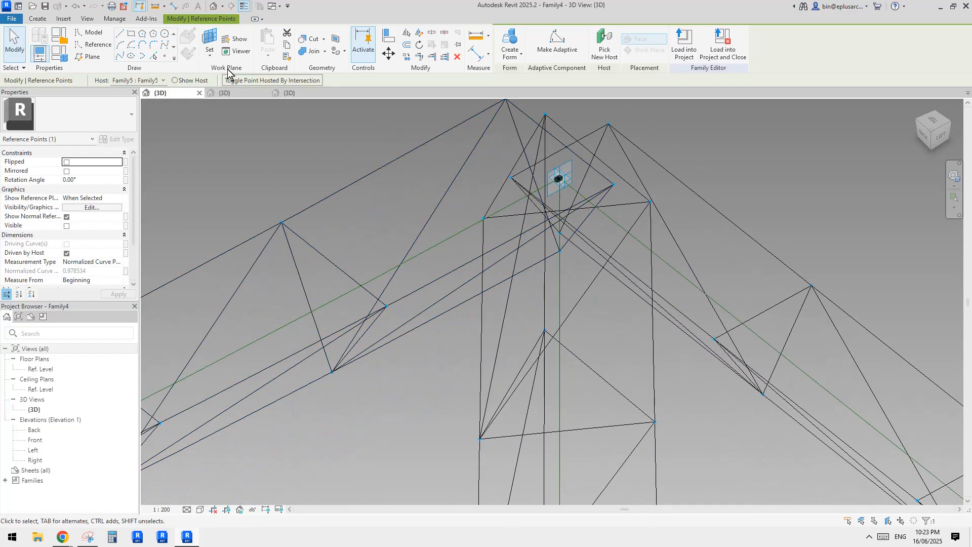
pyautogui.click(164, 57)
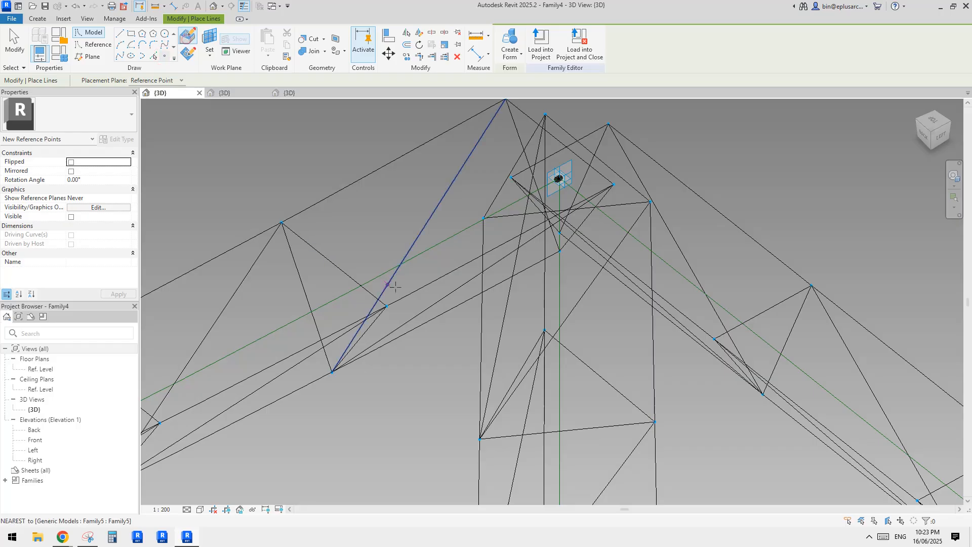
pyautogui.click(431, 283)
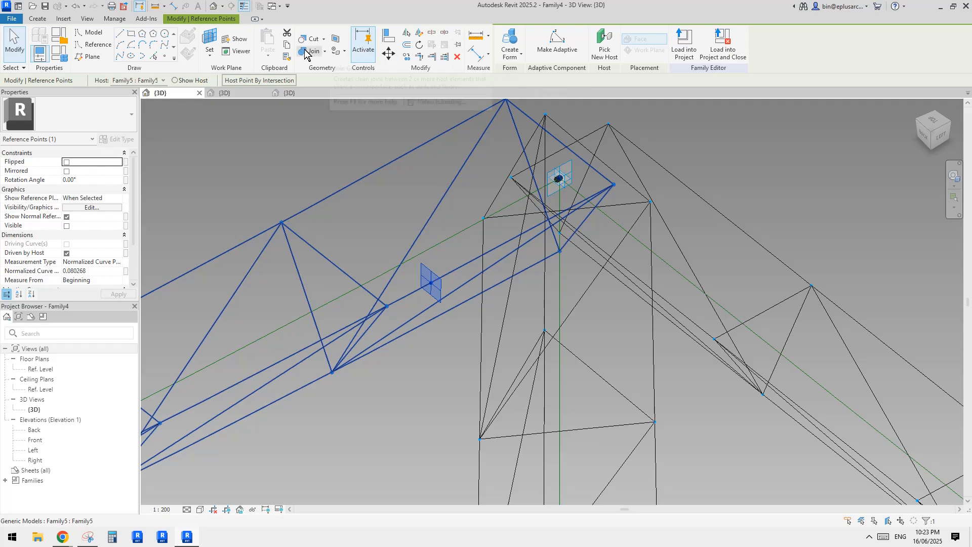
pyautogui.click(256, 81)
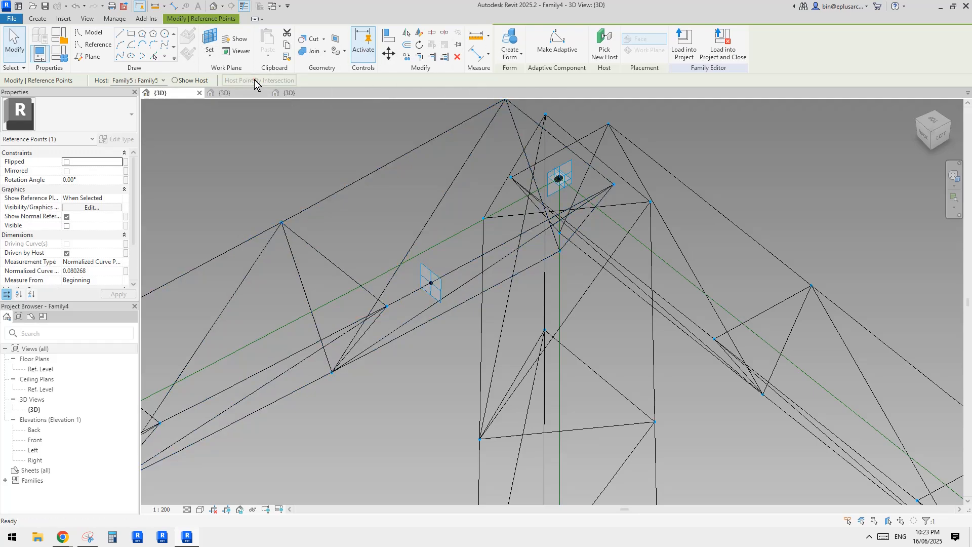
pyautogui.click(637, 278)
pyautogui.click(565, 211)
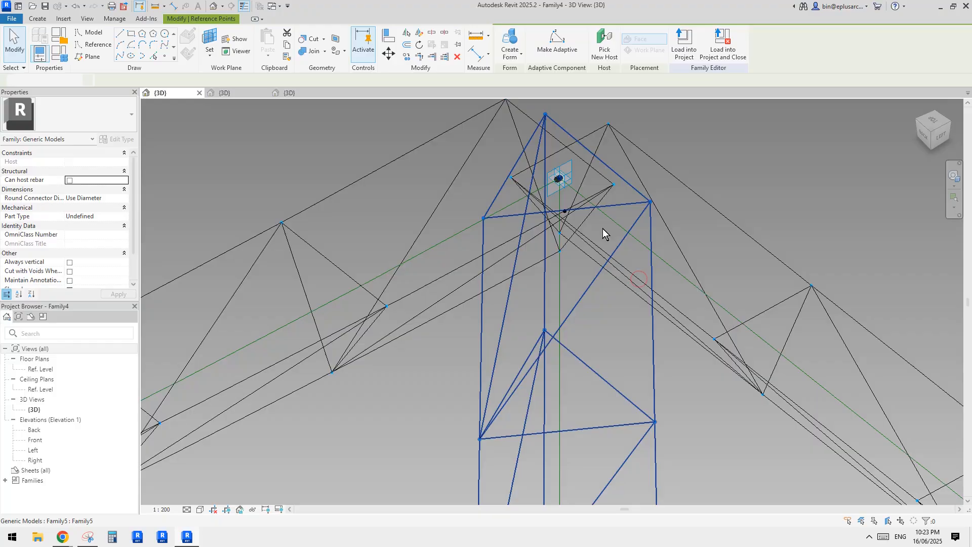
# Step: Create a spline through the two corner intersection points along the beam between the columns and convert it into a reference line
pyautogui.click(566, 212)
pyautogui.moveTo(567, 217); pyautogui.dragTo(478, 114, button='middle')
pyautogui.scroll(3, 686, 314)
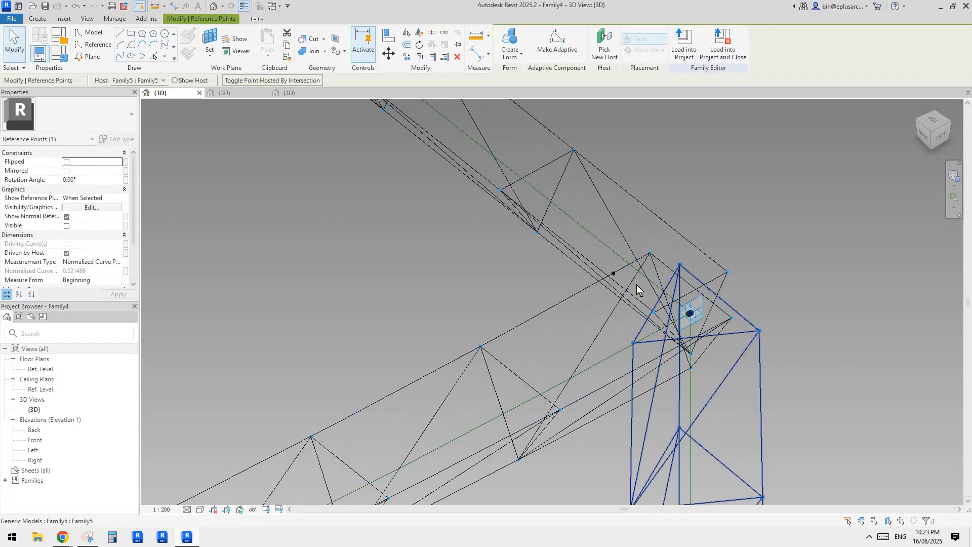
pyautogui.keyDown('ctrl'); pyautogui.click(613, 274); pyautogui.keyUp('ctrl')
pyautogui.click(120, 58)
pyautogui.scroll(-3, 529, 209)
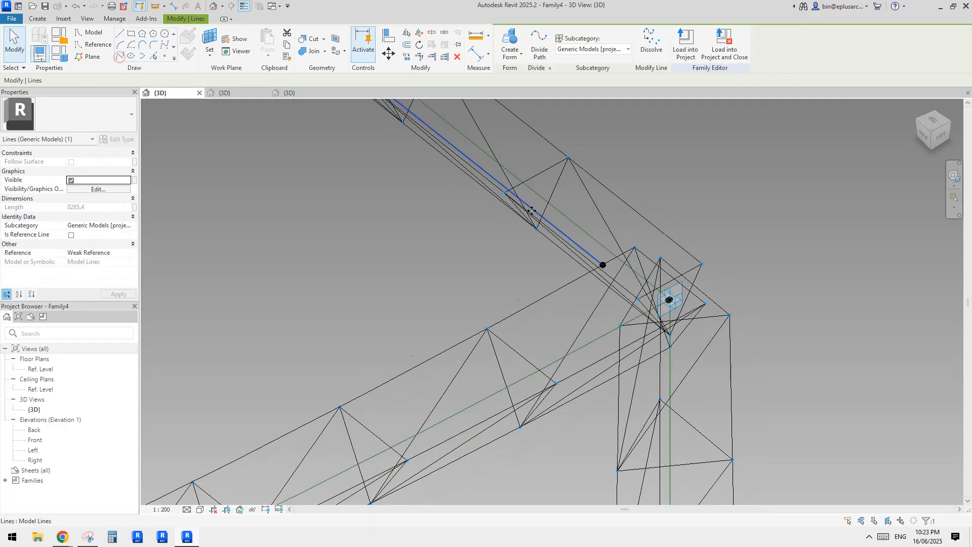
pyautogui.moveTo(329, 204); pyautogui.dragTo(470, 221, button='middle')
pyautogui.click(71, 235)
pyautogui.scroll(-3, 313, 254)
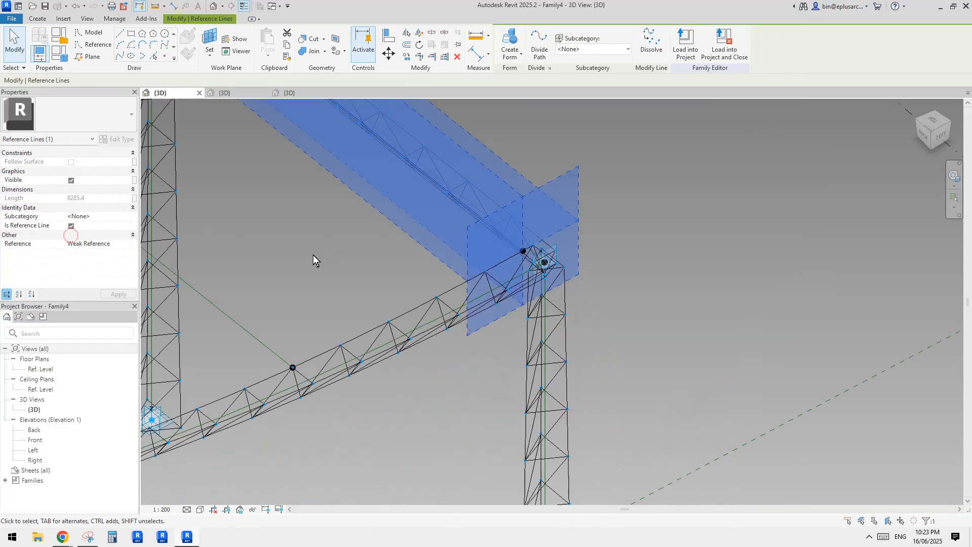
# Step: Create the canopy surface form from the corner reference line, the mid-span reference line and the curved front reference line
pyautogui.moveTo(312, 254); pyautogui.dragTo(572, 246, button='middle')
pyautogui.scroll(-2, 569, 258)
pyautogui.keyDown('ctrl'); pyautogui.click(564, 284); pyautogui.keyUp('ctrl')
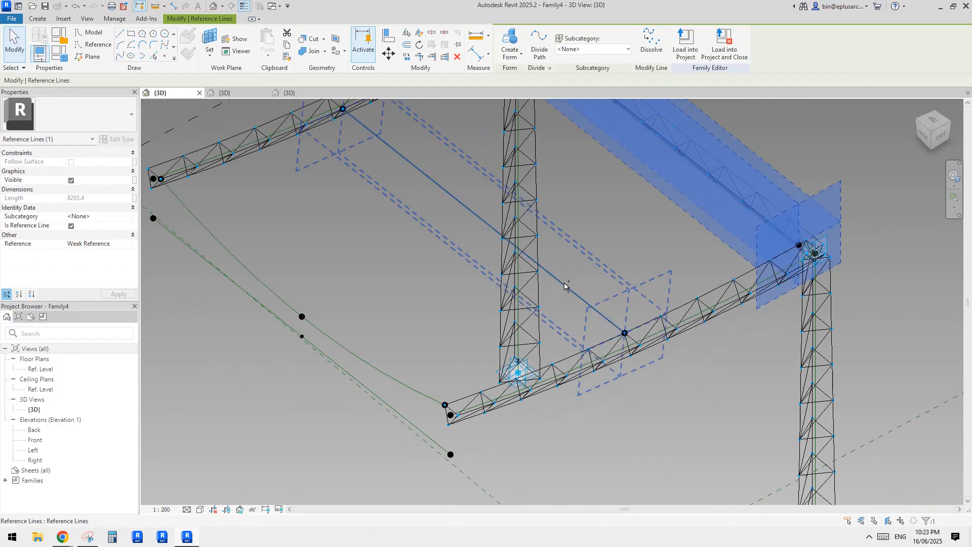
pyautogui.keyDown('ctrl'); pyautogui.click(376, 366); pyautogui.keyUp('ctrl')
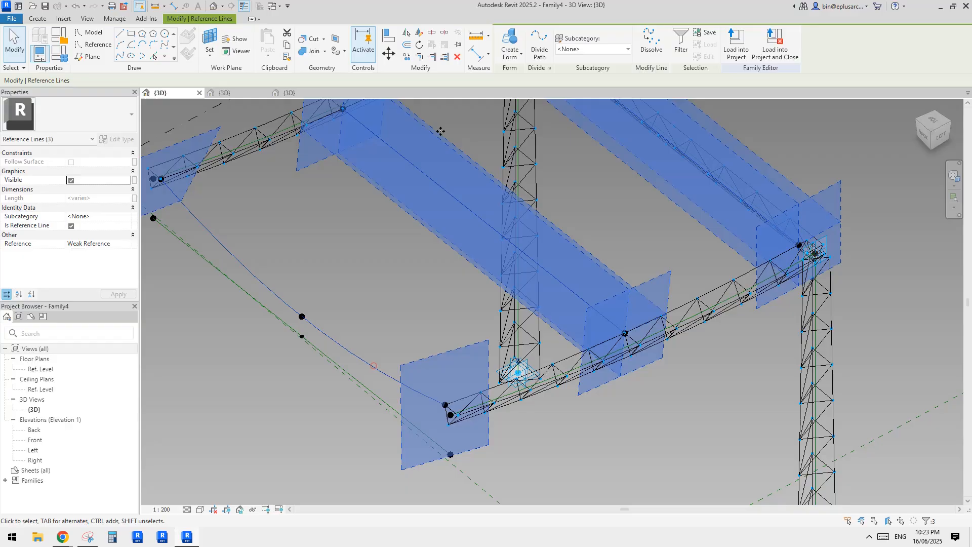
pyautogui.click(510, 41)
pyautogui.moveTo(547, 258)
pyautogui.keyDown('shift'); pyautogui.mouseDown(button='middle')
pyautogui.moveTo(458, 256)
pyautogui.moveTo(371, 280)
pyautogui.moveTo(528, 254)
pyautogui.mouseUp(button='middle'); pyautogui.keyUp('shift')
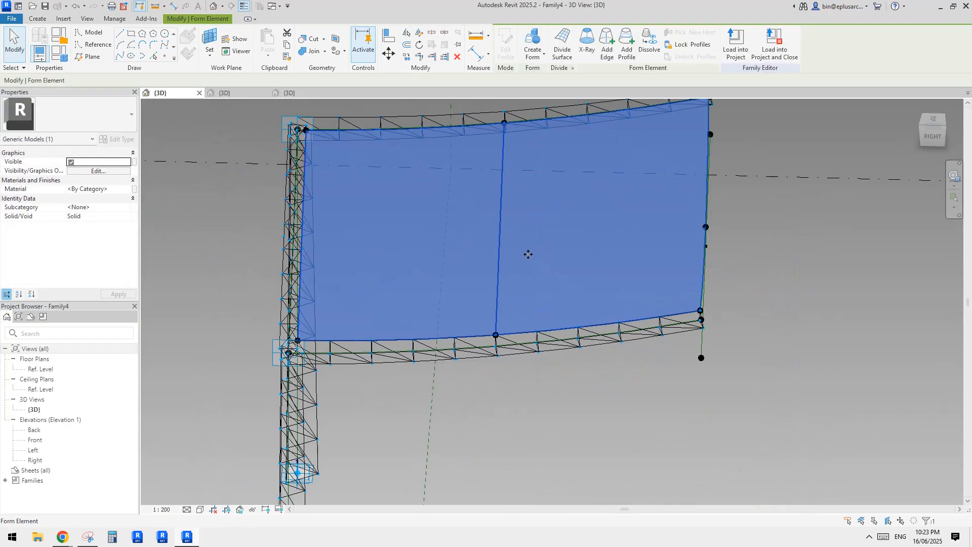
pyautogui.press('Escape')
# Step: Create a new project from the Architectural Template
pyautogui.keyDown('shift'); pyautogui.moveTo(586, 325); pyautogui.dragTo(731, 293, button='middle'); pyautogui.keyUp('shift')
pyautogui.keyDown('shift'); pyautogui.moveTo(661, 306); pyautogui.dragTo(653, 259, button='middle'); pyautogui.keyUp('shift')
pyautogui.moveTo(472, 241); pyautogui.dragTo(676, 363, button='middle')
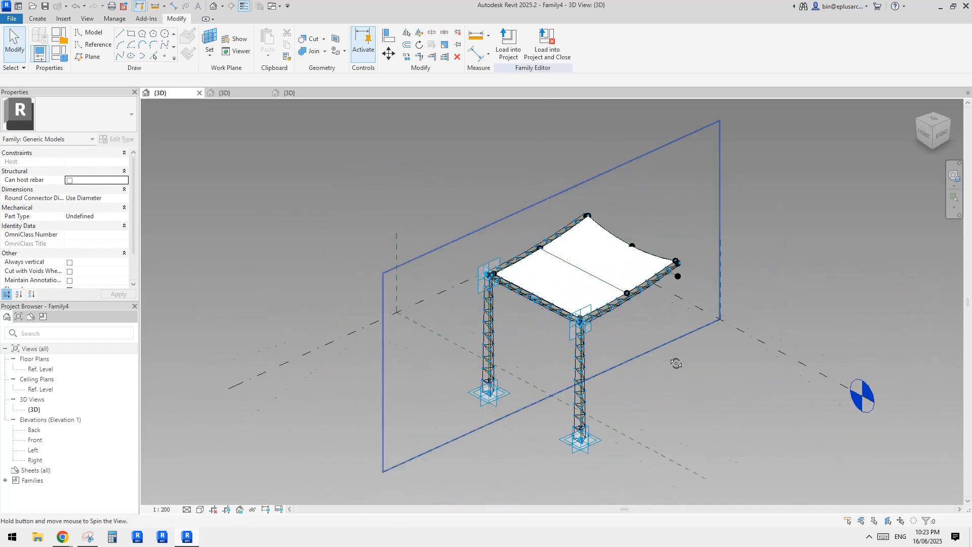
pyautogui.scroll(2, 648, 363)
pyautogui.scroll(3, 521, 337)
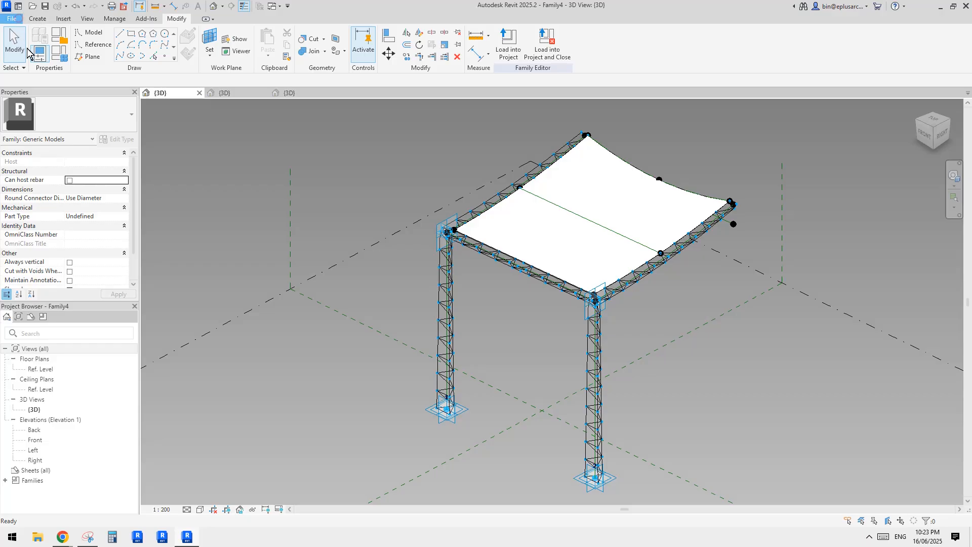
pyautogui.click(11, 18)
pyautogui.moveTo(64, 61)
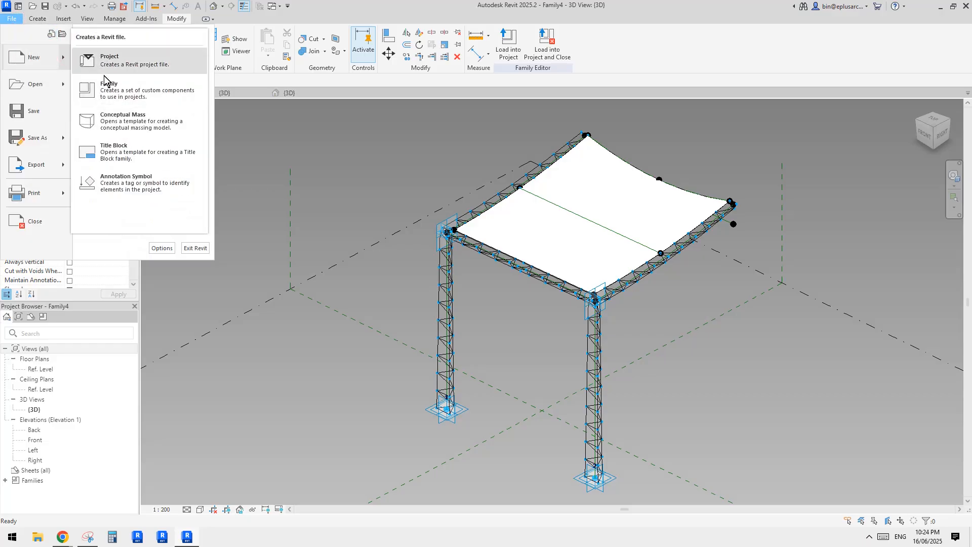
pyautogui.click(177, 87)
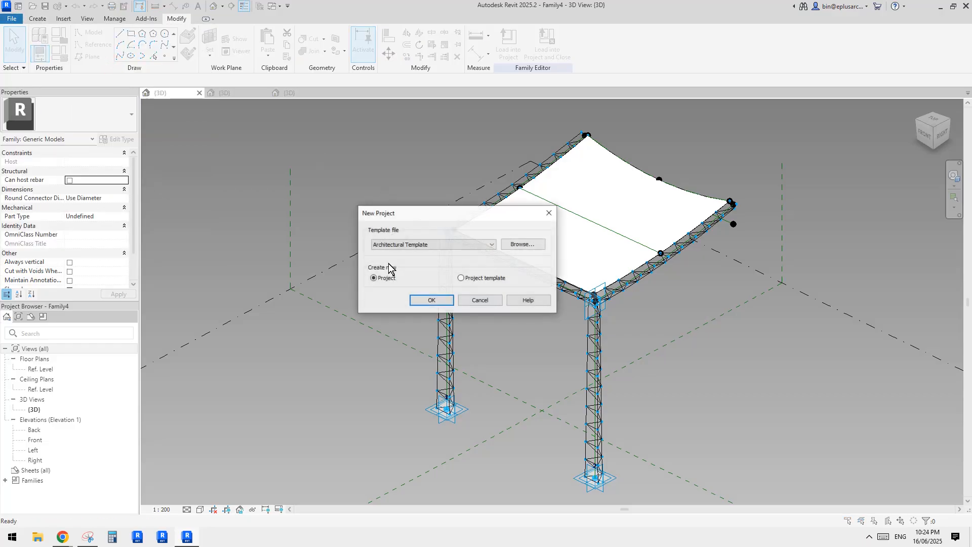
pyautogui.click(438, 300)
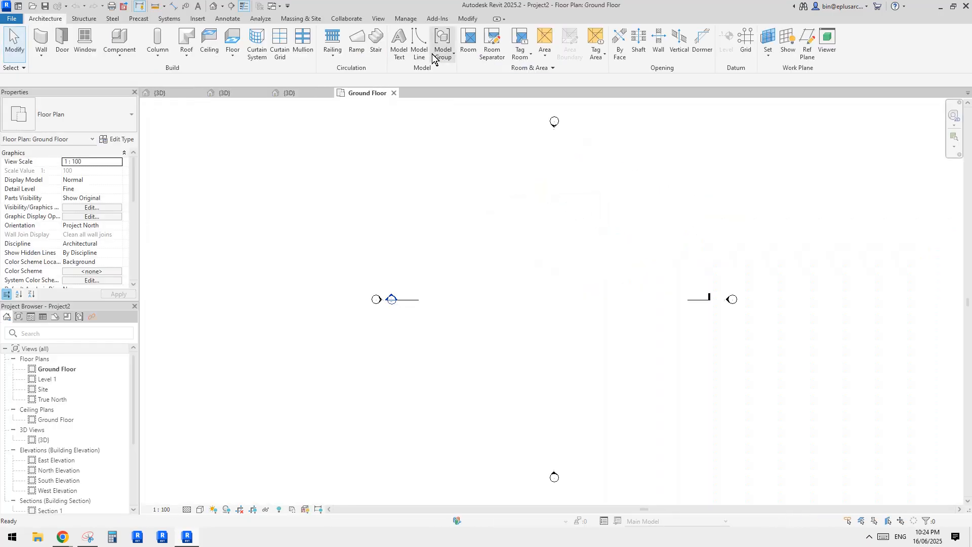
# Step: Load Family4 into the new project and place one canopy by two points on the Ground Floor plan
pyautogui.click(181, 91)
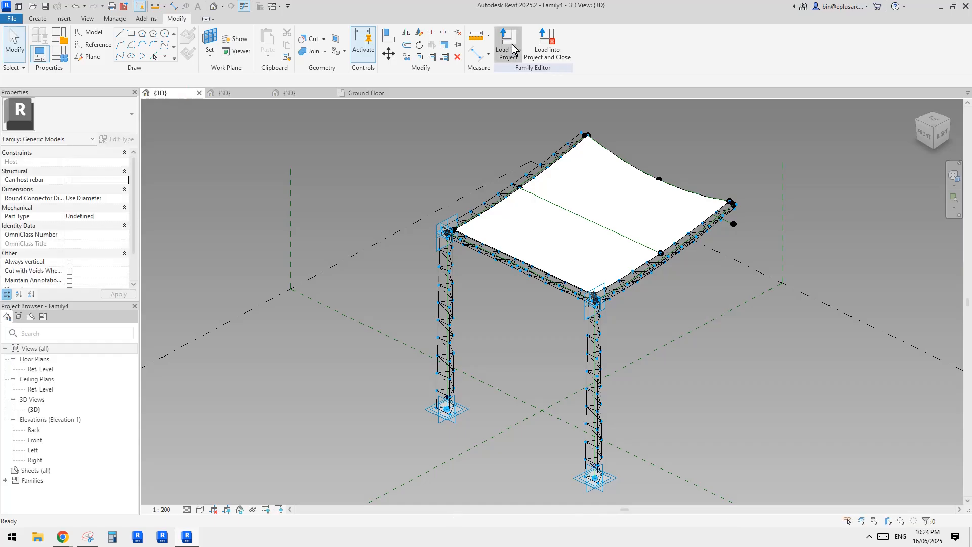
pyautogui.click(511, 44)
pyautogui.click(514, 235)
pyautogui.click(545, 348)
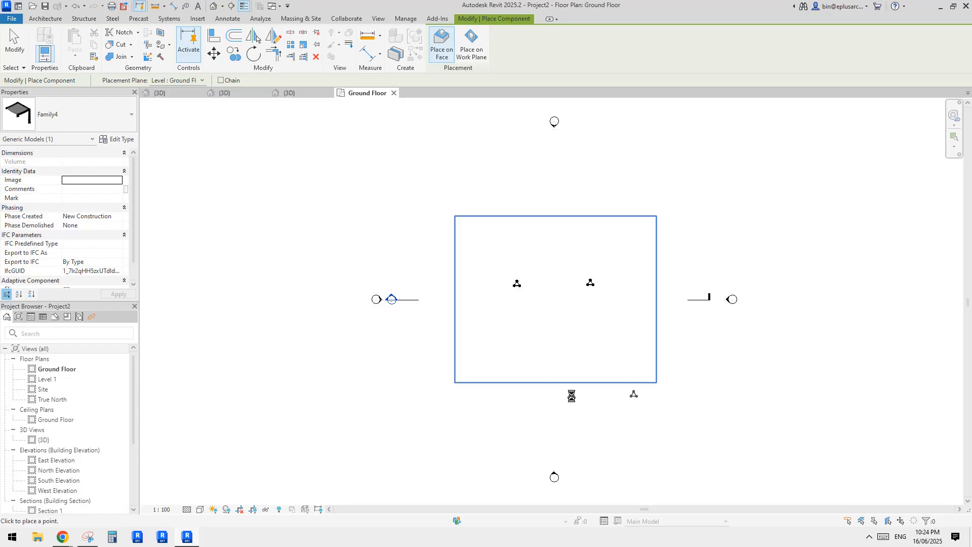
pyautogui.press('Escape')
pyautogui.press('Escape')
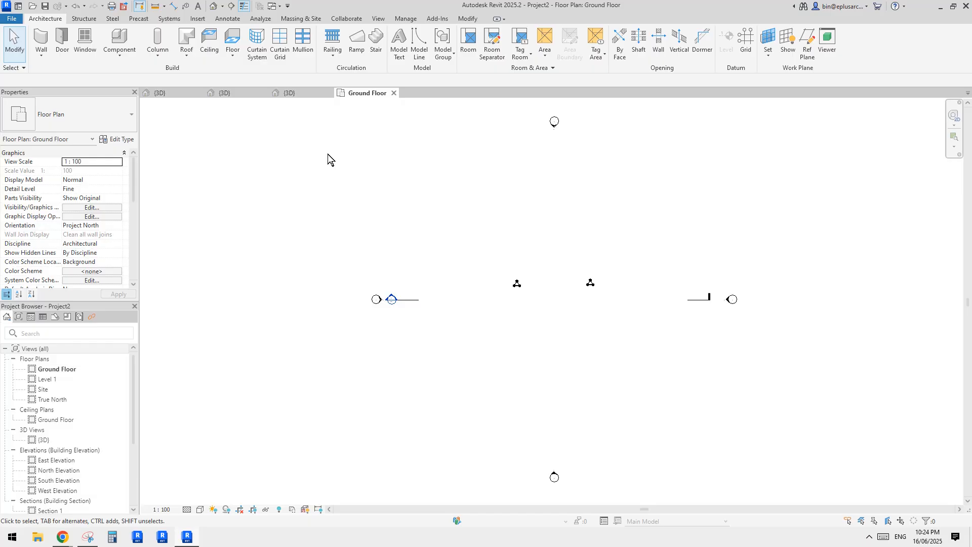
# Step: Open the project's default 3D view and inspect the placed canopy structure
pyautogui.click(214, 7)
pyautogui.click(621, 308)
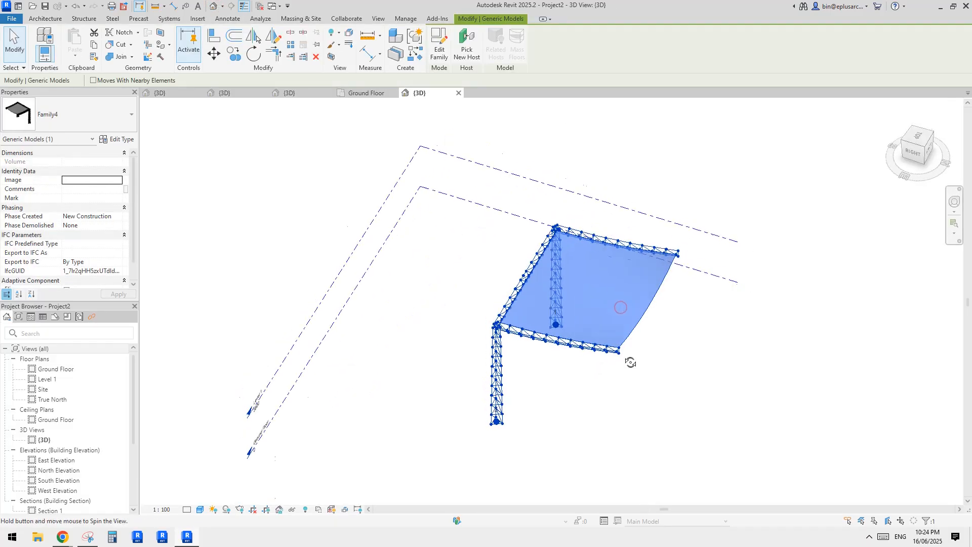
pyautogui.click(664, 371)
pyautogui.keyDown('shift'); pyautogui.moveTo(630, 362); pyautogui.dragTo(672, 385, button='middle'); pyautogui.keyUp('shift')
pyautogui.scroll(3, 664, 371)
pyautogui.scroll(-2, 670, 304)
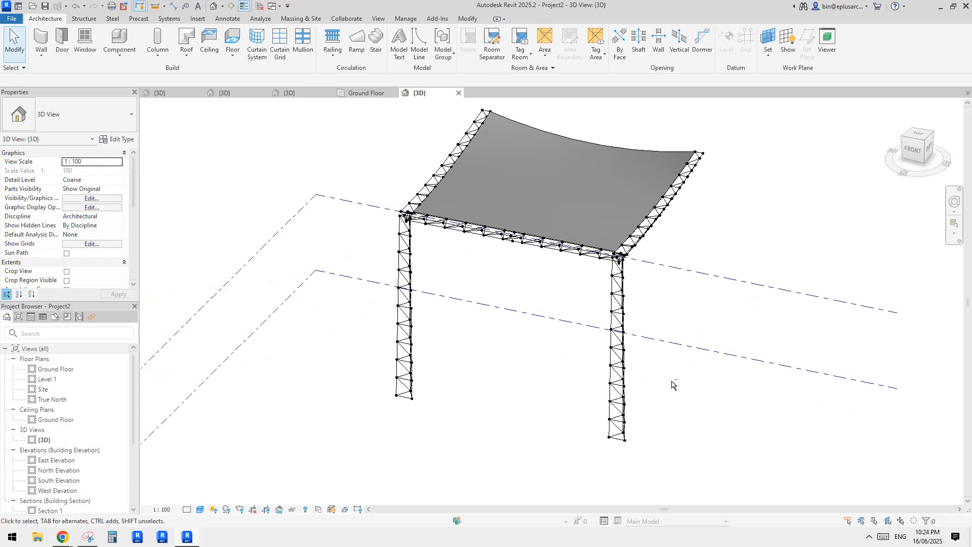
# Step: Move one column's base adaptive point around on the Ground Floor level to flex the canopy's span
pyautogui.click(619, 438)
pyautogui.moveTo(568, 444); pyautogui.dragTo(411, 338, button='middle')
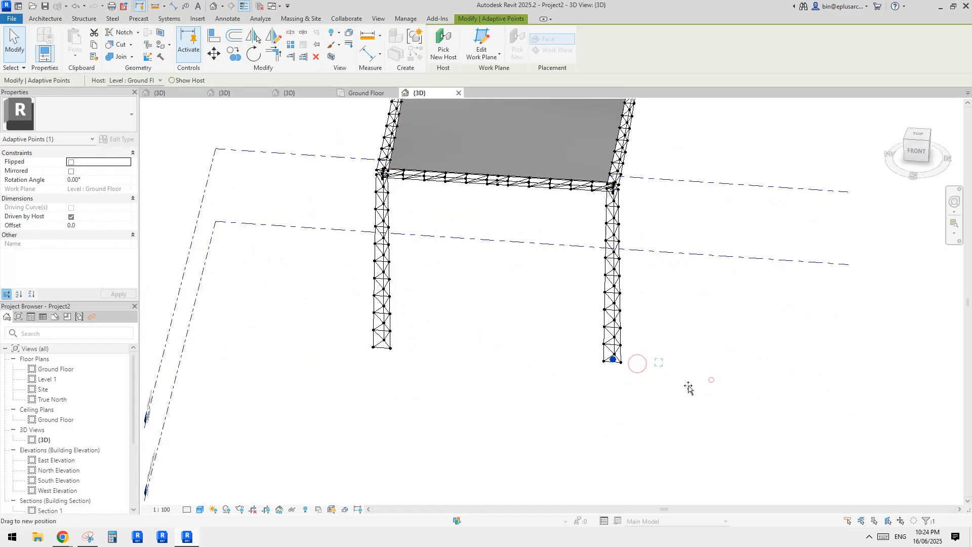
pyautogui.click(621, 403)
pyautogui.keyDown('shift'); pyautogui.moveTo(622, 403); pyautogui.dragTo(670, 366, button='middle'); pyautogui.keyUp('shift')
pyautogui.click(670, 371)
pyautogui.click(665, 379)
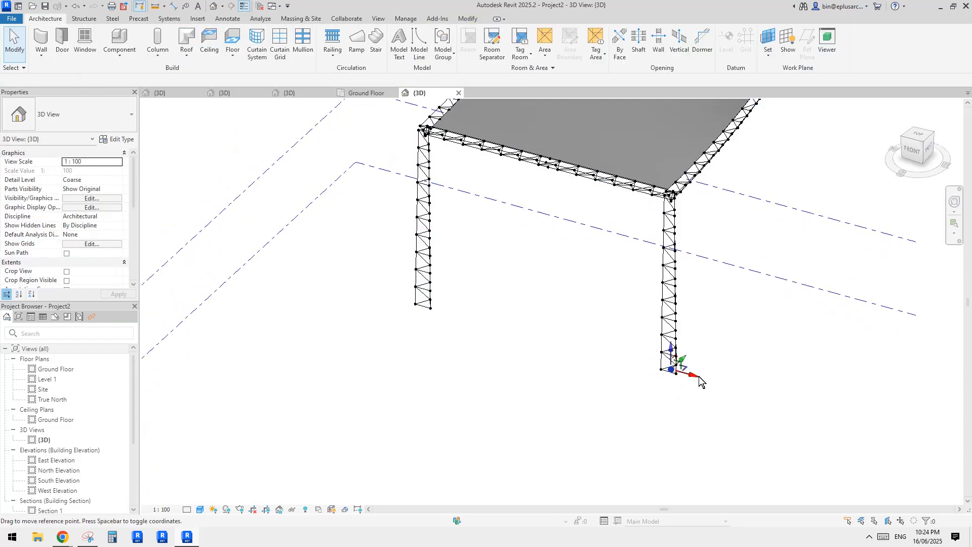
pyautogui.moveTo(699, 381); pyautogui.dragTo(726, 387)
pyautogui.moveTo(552, 146); pyautogui.dragTo(576, 259)
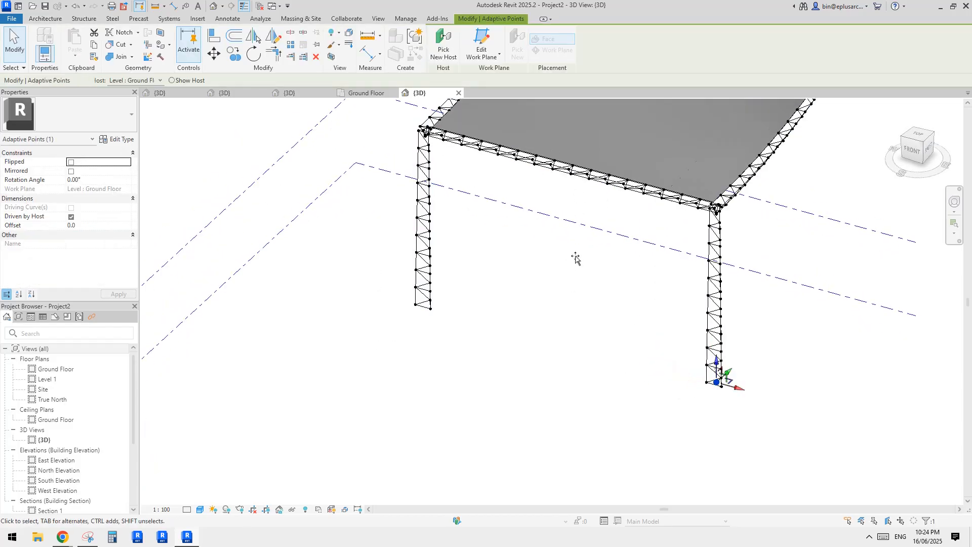
pyautogui.moveTo(616, 272); pyautogui.dragTo(578, 320, button='middle')
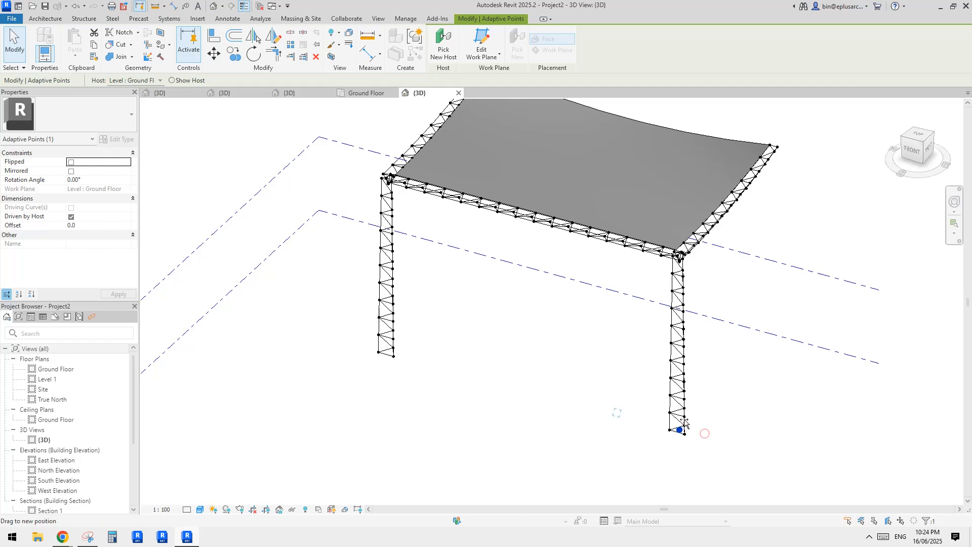
pyautogui.moveTo(711, 402); pyautogui.dragTo(665, 358)
pyautogui.keyDown('shift'); pyautogui.moveTo(568, 330); pyautogui.dragTo(540, 351, button='middle'); pyautogui.keyUp('shift')
# Step: Examine the placed canopy's instance properties and its type parameters d, h, h1 and h2
pyautogui.click(586, 207)
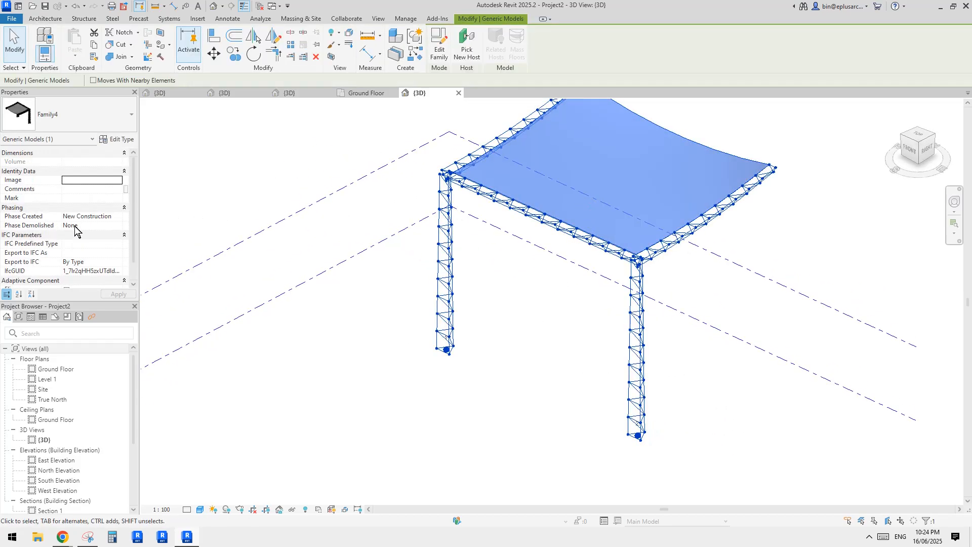
pyautogui.scroll(-1, 74, 226)
pyautogui.scroll(2, 505, 246)
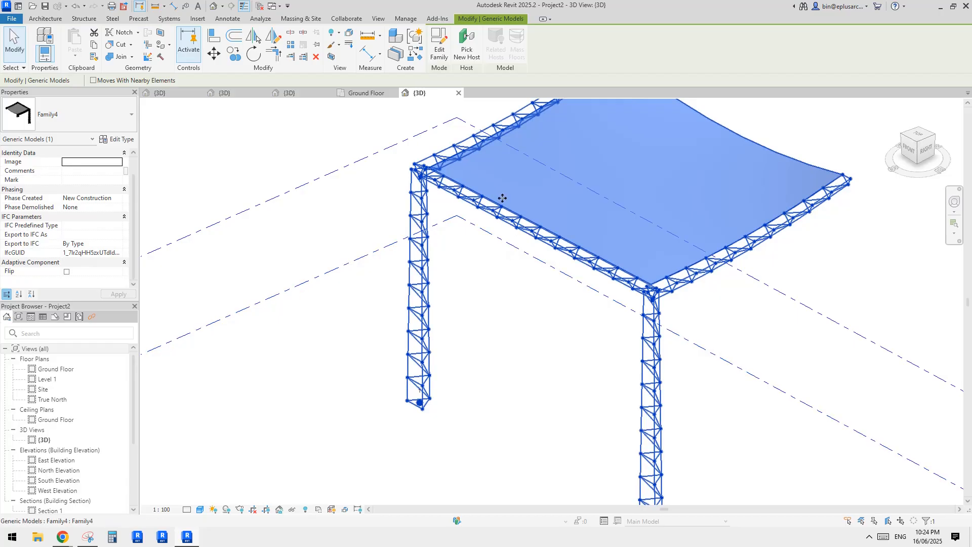
pyautogui.moveTo(313, 160); pyautogui.dragTo(312, 174, button='middle')
pyautogui.click(312, 174)
pyautogui.click(502, 184)
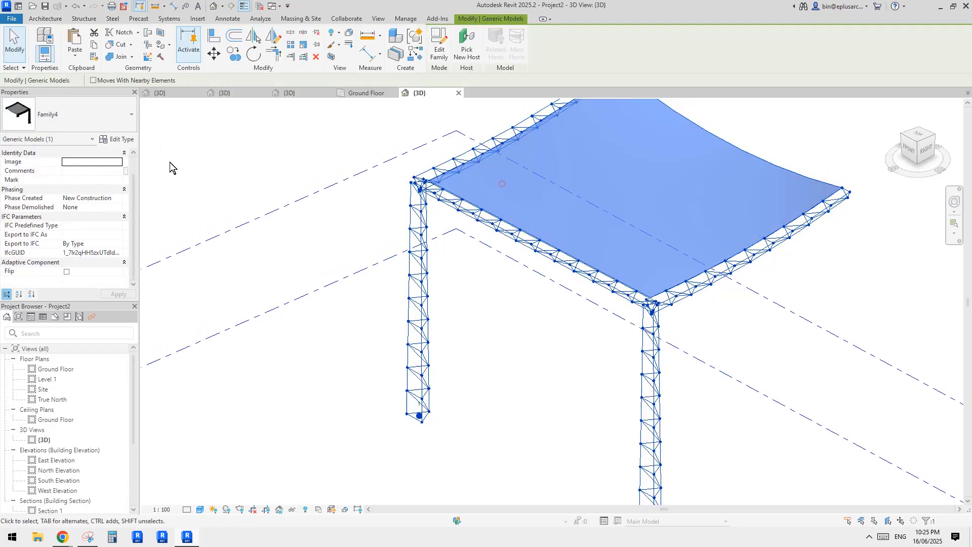
pyautogui.click(126, 141)
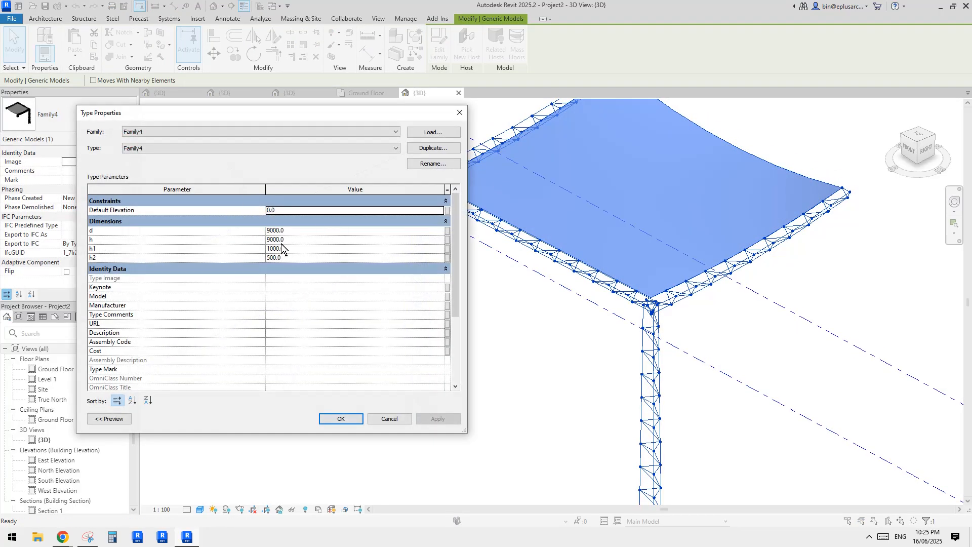
pyautogui.press('Return')
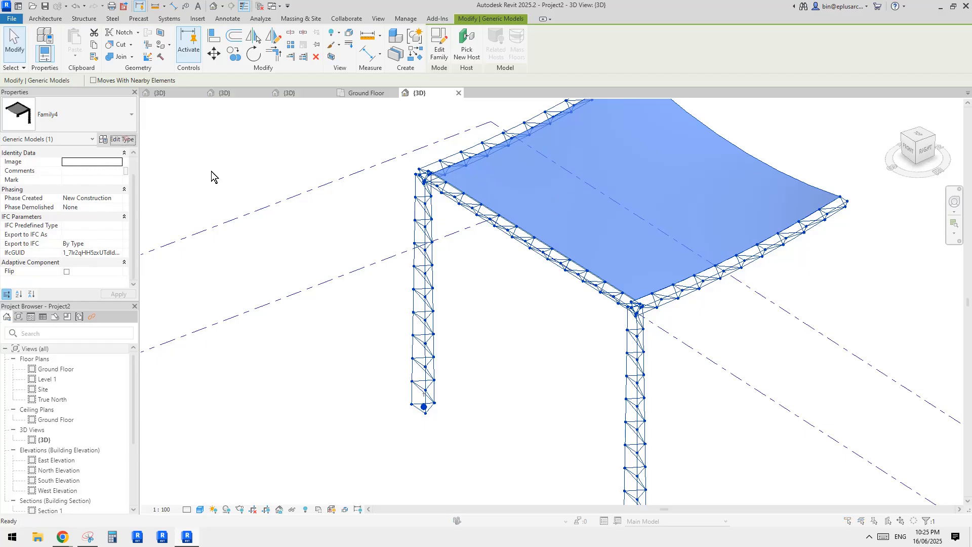
pyautogui.click(126, 139)
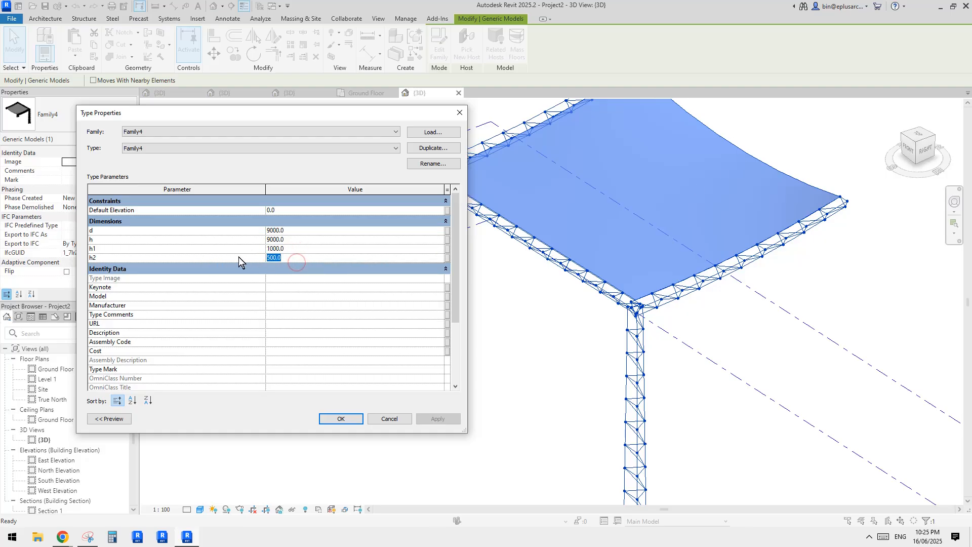
pyautogui.moveTo(456, 220); pyautogui.dragTo(465, 117)
pyautogui.click(464, 109)
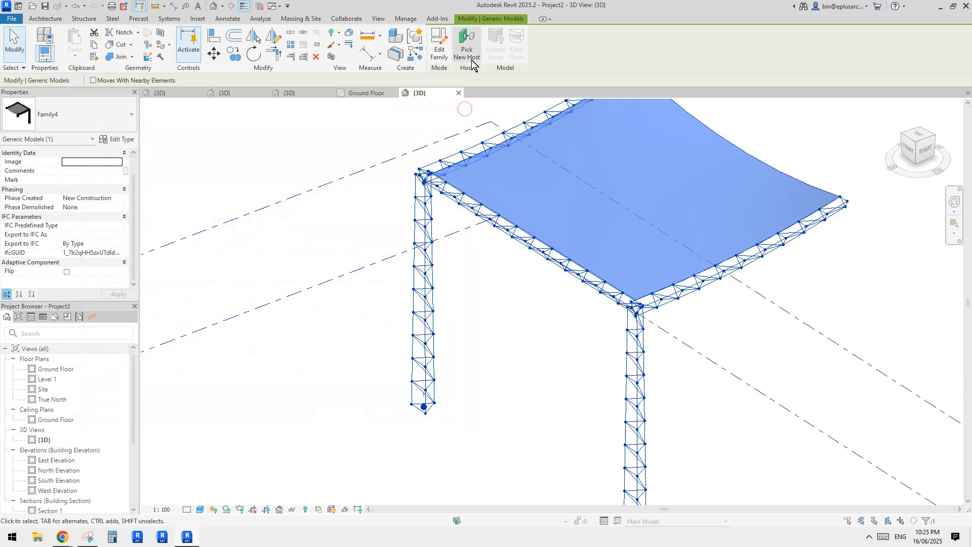
# Step: Open Family4 for editing and examine the dimension parameters of its two column trusses
pyautogui.click(439, 48)
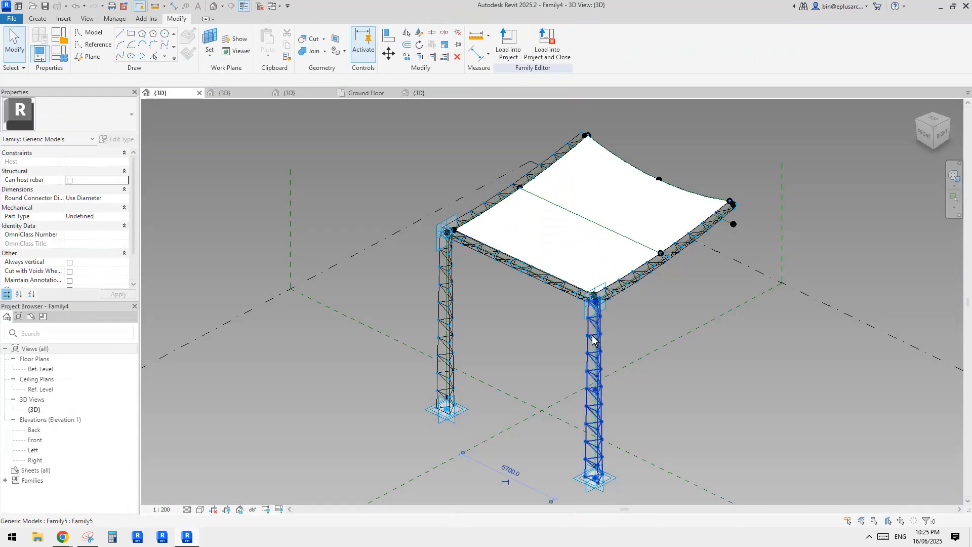
pyautogui.click(593, 338)
pyautogui.moveTo(591, 345); pyautogui.dragTo(586, 315, button='middle')
pyautogui.keyDown('ctrl'); pyautogui.click(452, 273); pyautogui.keyUp('ctrl')
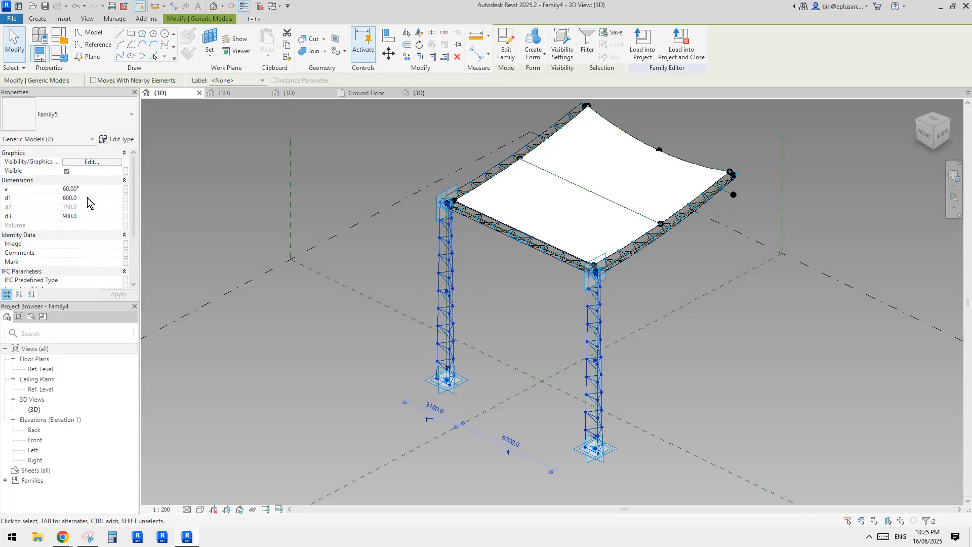
pyautogui.scroll(-3, 103, 220)
pyautogui.scroll(3, 103, 221)
pyautogui.keyDown('shift'); pyautogui.moveTo(617, 260); pyautogui.dragTo(613, 261, button='middle'); pyautogui.keyUp('shift')
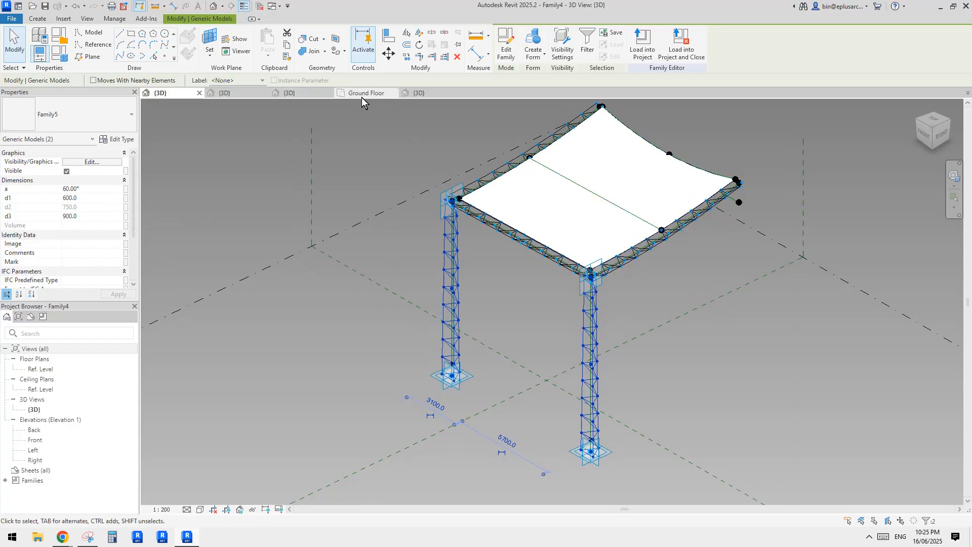
pyautogui.press('Escape')
# Step: Examine the dimension parameters of the side and front roof trusses and the properties of the canopy surface
pyautogui.scroll(5, 653, 238)
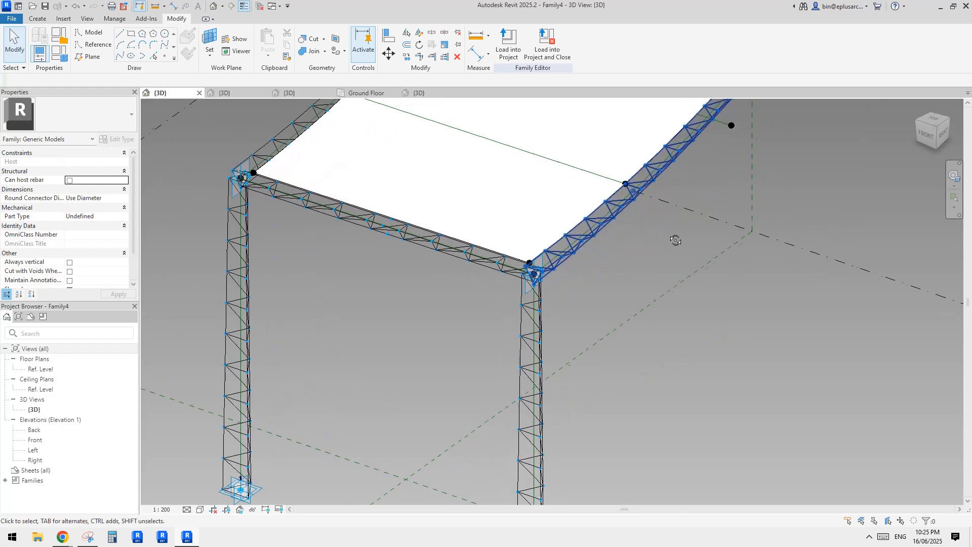
pyautogui.click(606, 227)
pyautogui.scroll(-6, 605, 229)
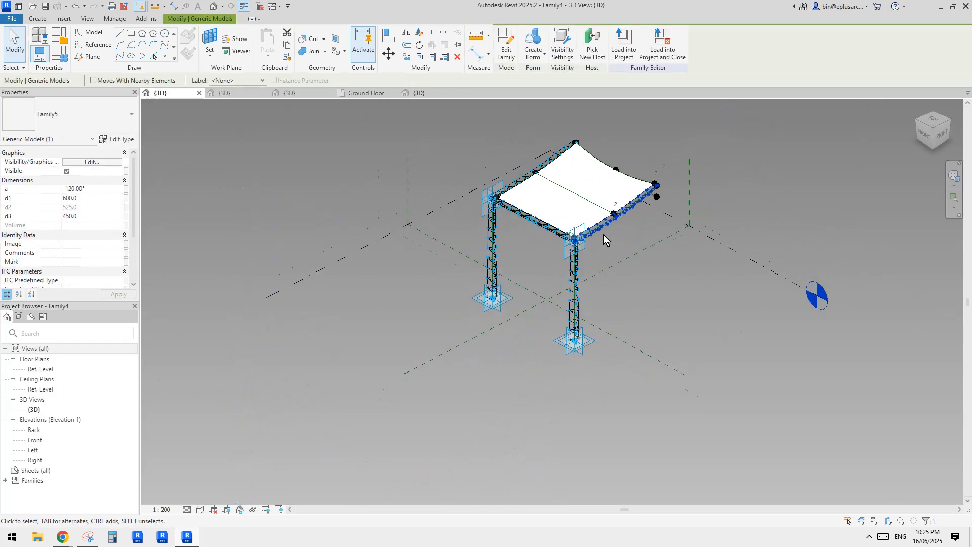
pyautogui.scroll(4, 603, 235)
pyautogui.moveTo(498, 246); pyautogui.dragTo(504, 260, button='middle')
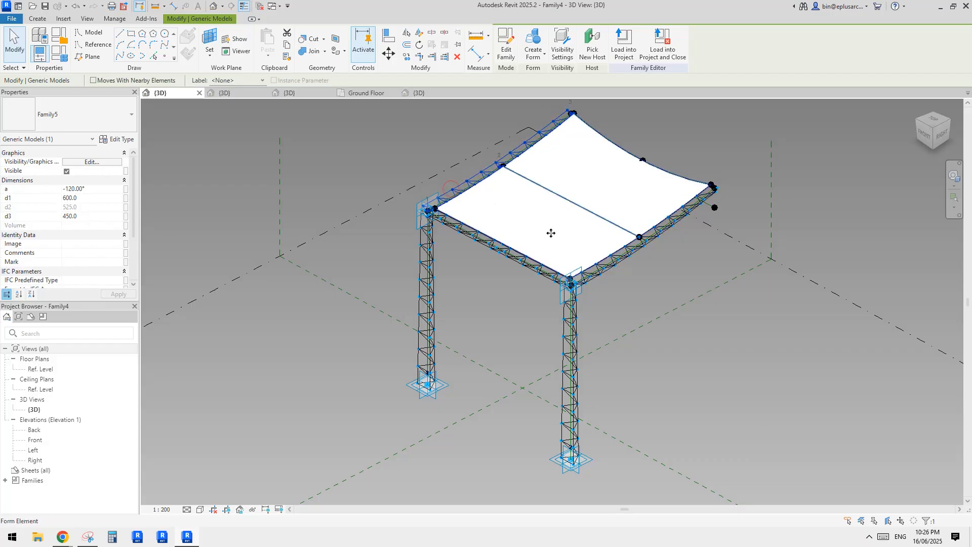
pyautogui.click(519, 263)
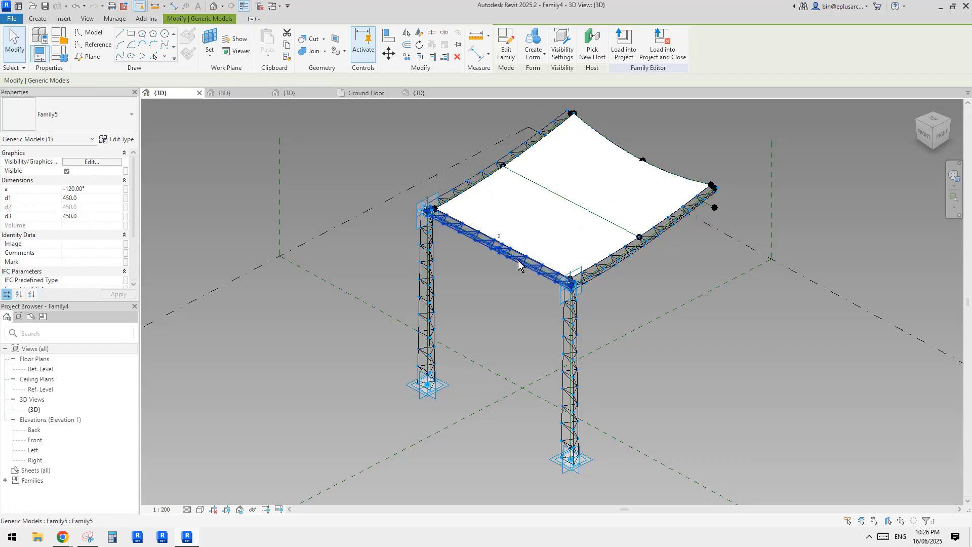
pyautogui.click(517, 262)
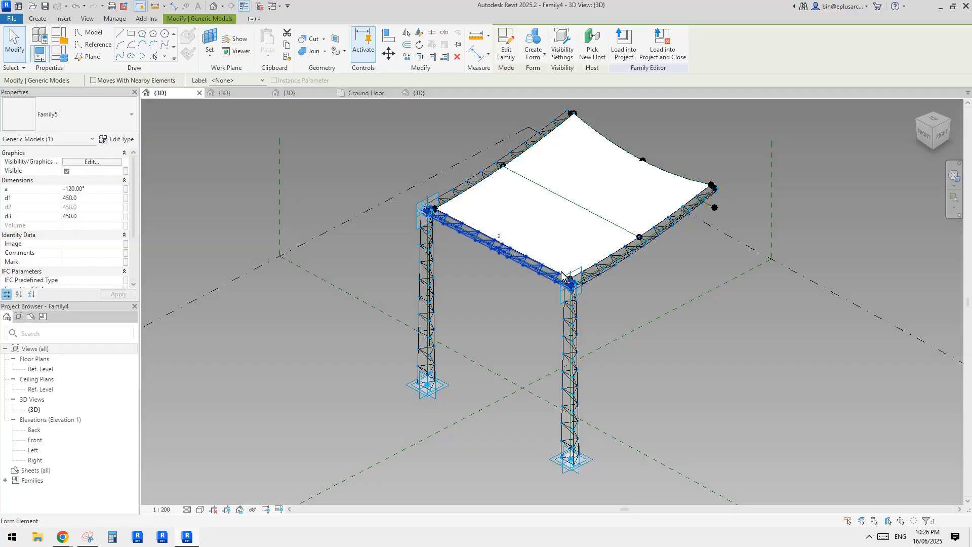
pyautogui.click(550, 307)
pyautogui.moveTo(560, 299)
pyautogui.mouseDown(button='middle')
pyautogui.moveTo(700, 242)
pyautogui.moveTo(554, 299)
pyautogui.mouseUp(button='middle')
pyautogui.click(587, 244)
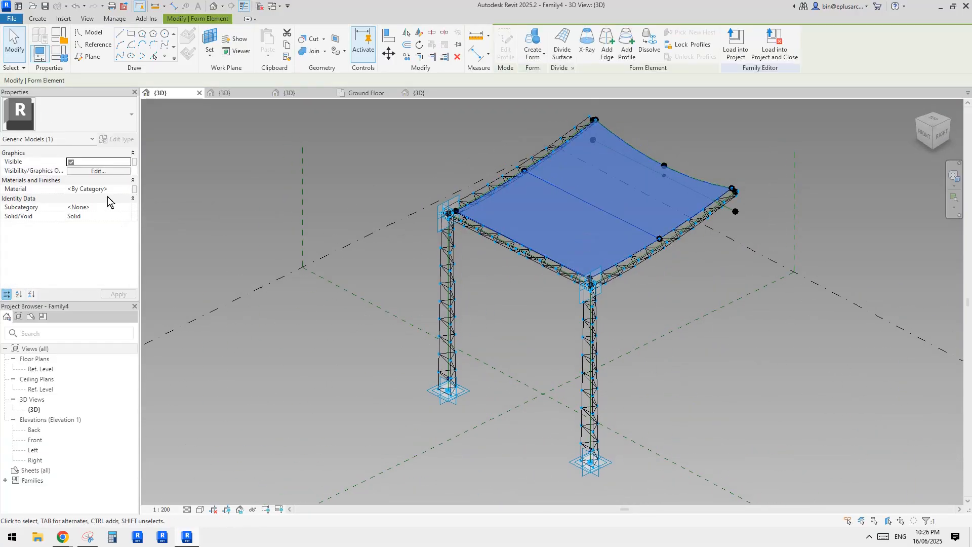
pyautogui.keyDown('shift'); pyautogui.moveTo(574, 230); pyautogui.dragTo(607, 302, button='middle'); pyautogui.keyUp('shift')
pyautogui.scroll(2, 576, 248)
pyautogui.press('Escape')
pyautogui.scroll(-1, 591, 279)
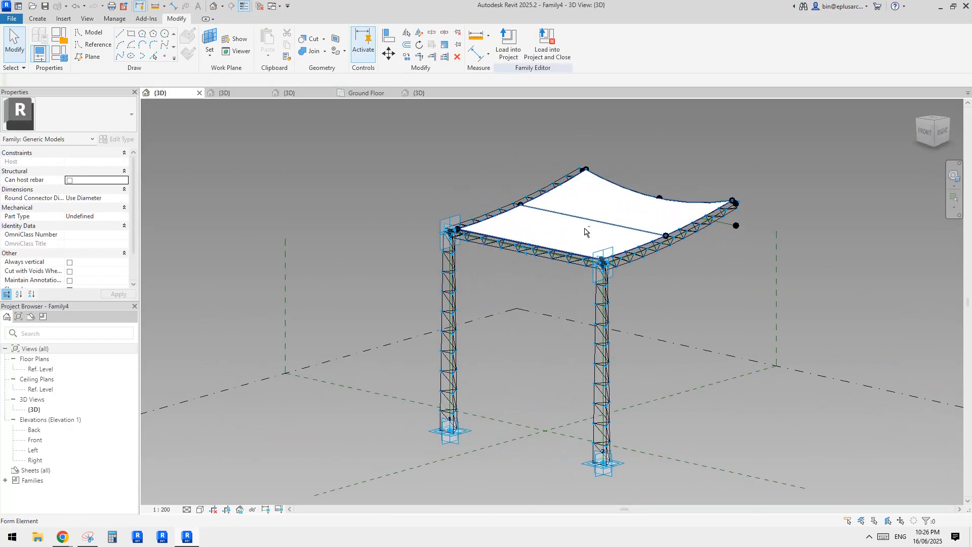
# Step: Inspect one column truss's instance properties and its lattice members close up
pyautogui.scroll(2, 607, 302)
pyautogui.click(598, 298)
pyautogui.scroll(-2, 593, 289)
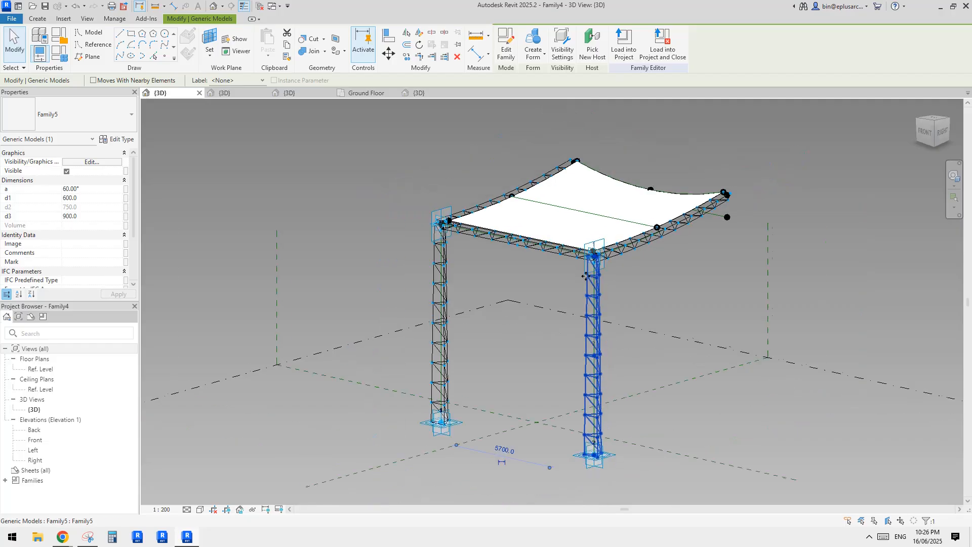
pyautogui.scroll(1, 587, 258)
pyautogui.press('Escape')
pyautogui.scroll(2, 588, 264)
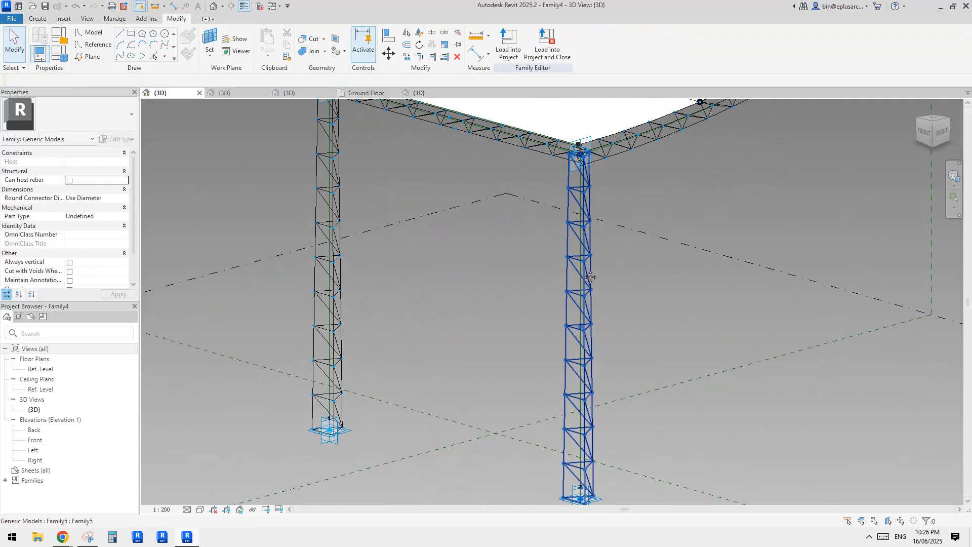
pyautogui.scroll(2, 581, 242)
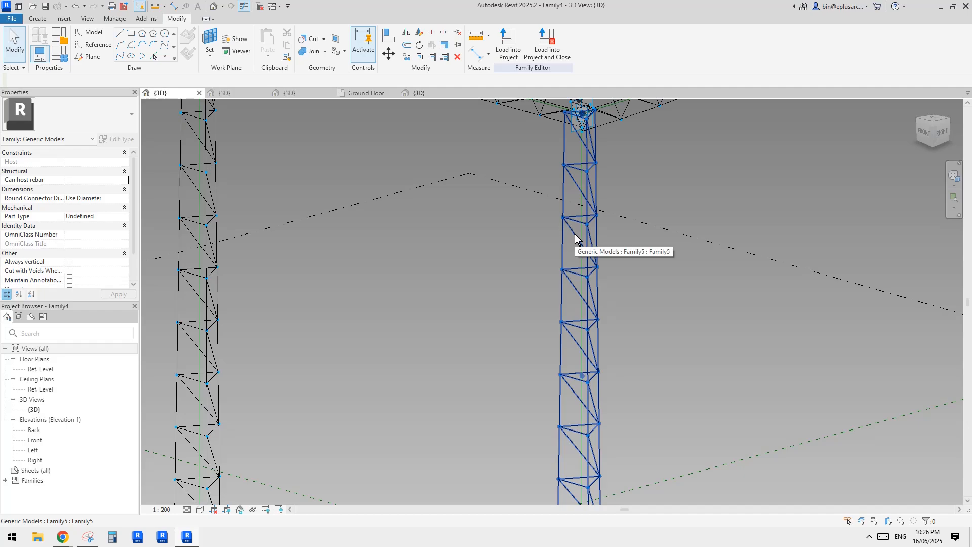
pyautogui.scroll(-3, 574, 236)
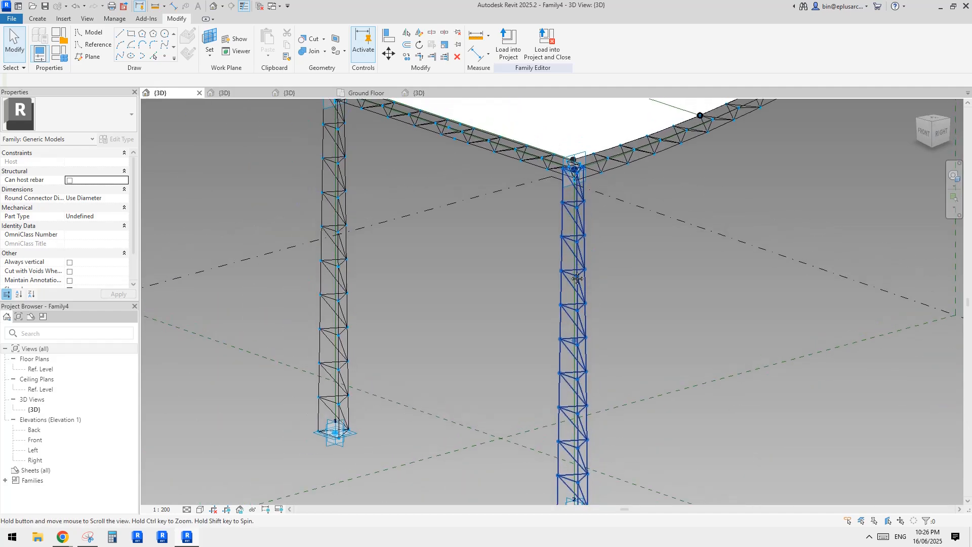
# Step: In Family6, convert the line between adaptive points 1 and 2 into a reference line
pyautogui.click(289, 93)
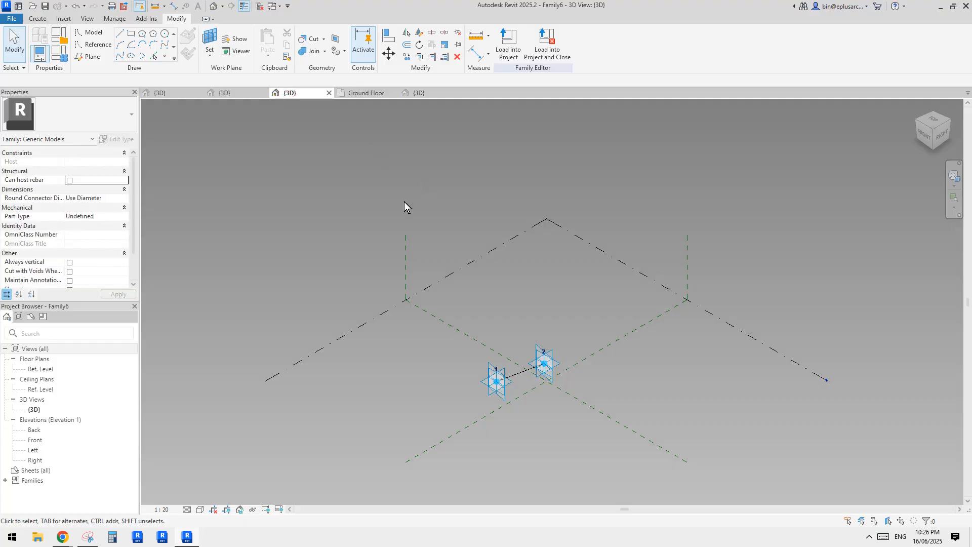
pyautogui.scroll(5, 536, 355)
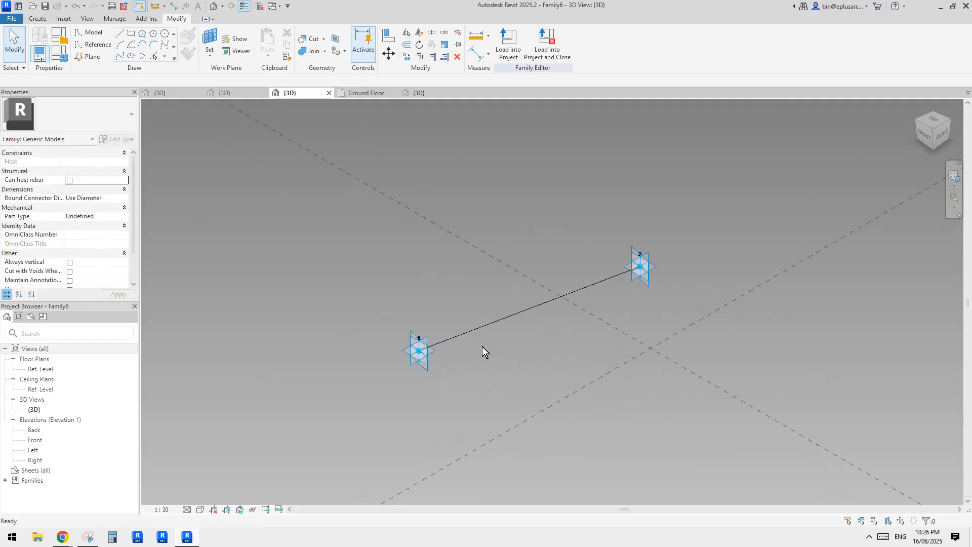
pyautogui.click(480, 331)
pyautogui.click(71, 235)
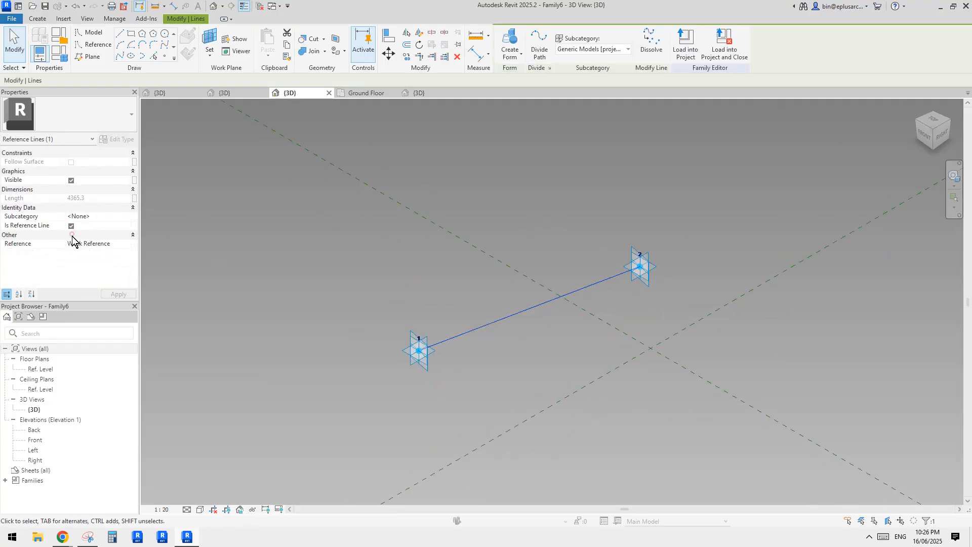
pyautogui.click(457, 291)
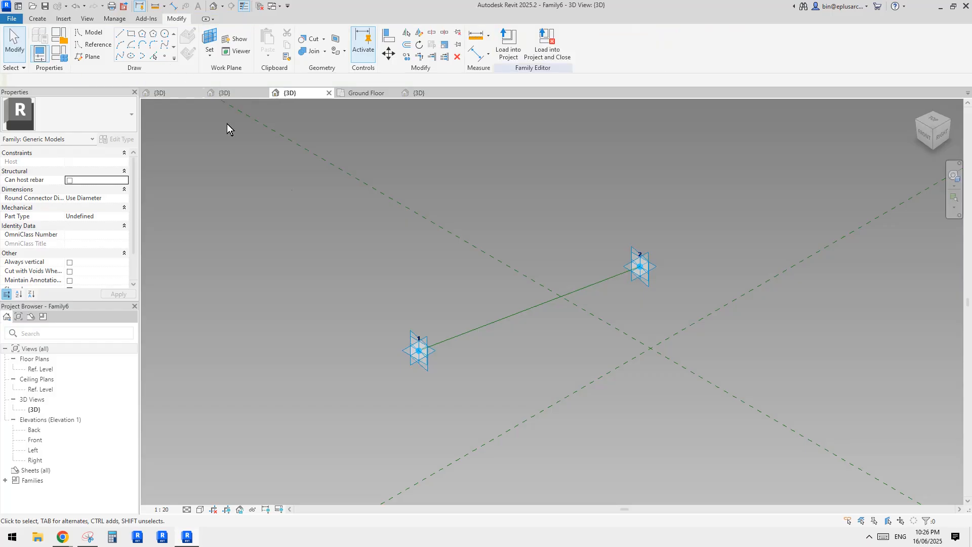
pyautogui.keyDown('shift'); pyautogui.moveTo(464, 328); pyautogui.dragTo(503, 339, button='middle'); pyautogui.keyUp('shift')
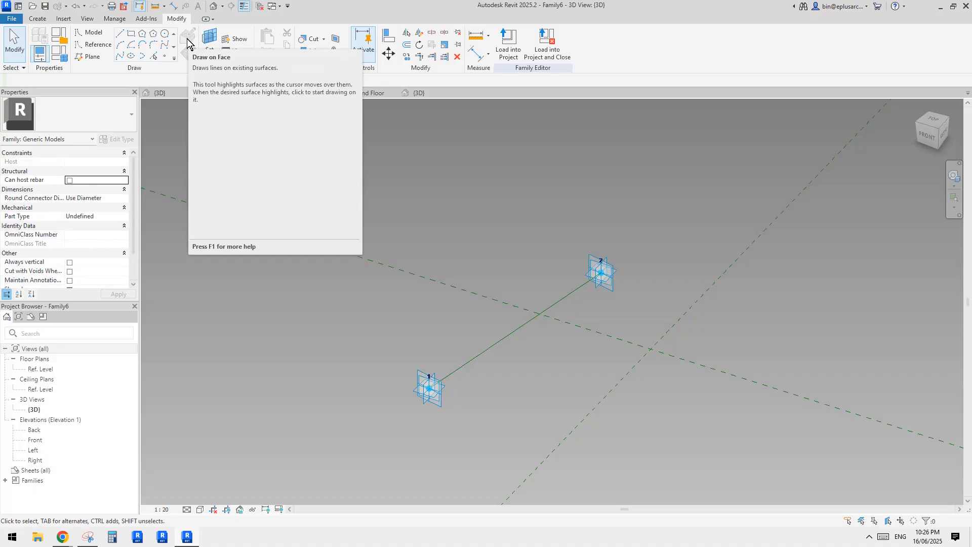
pyautogui.moveTo(474, 344)
pyautogui.mouseDown(button='middle')
pyautogui.moveTo(492, 358)
pyautogui.moveTo(483, 356)
pyautogui.mouseUp(button='middle')
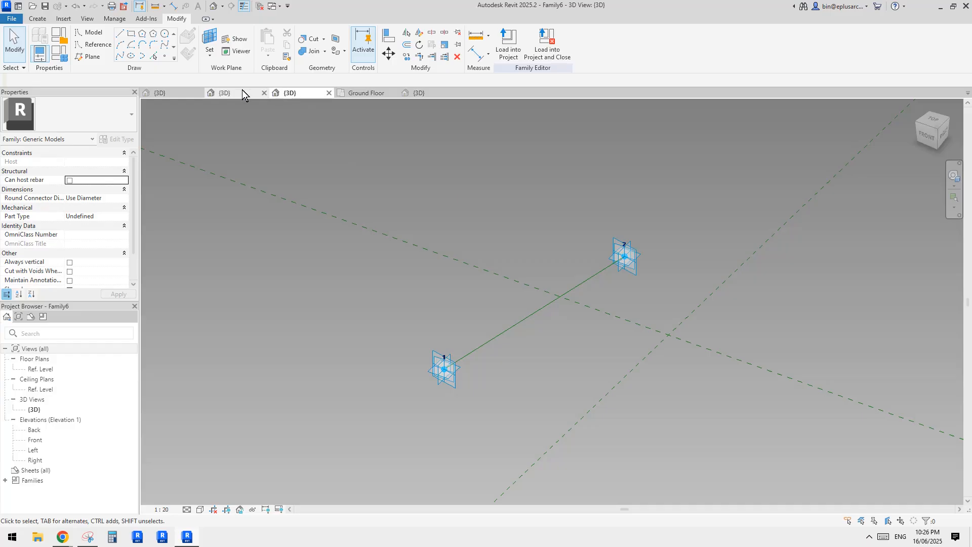
# Step: Return to the Family4 3D view and look over the truss columns and roof frame
pyautogui.click(175, 95)
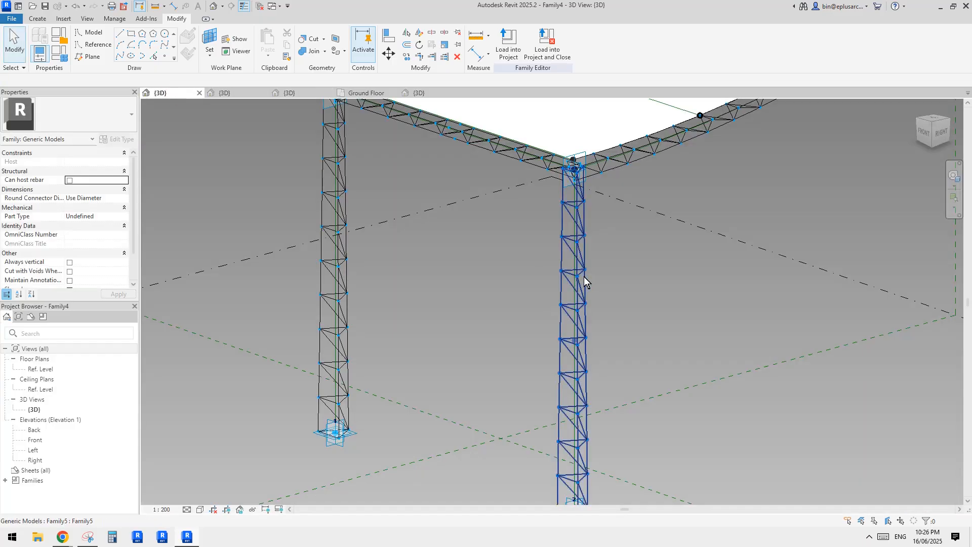
pyautogui.scroll(-1, 583, 275)
pyautogui.moveTo(584, 275)
pyautogui.mouseDown(button='middle')
pyautogui.moveTo(564, 288)
pyautogui.moveTo(556, 318)
pyautogui.mouseUp(button='middle')
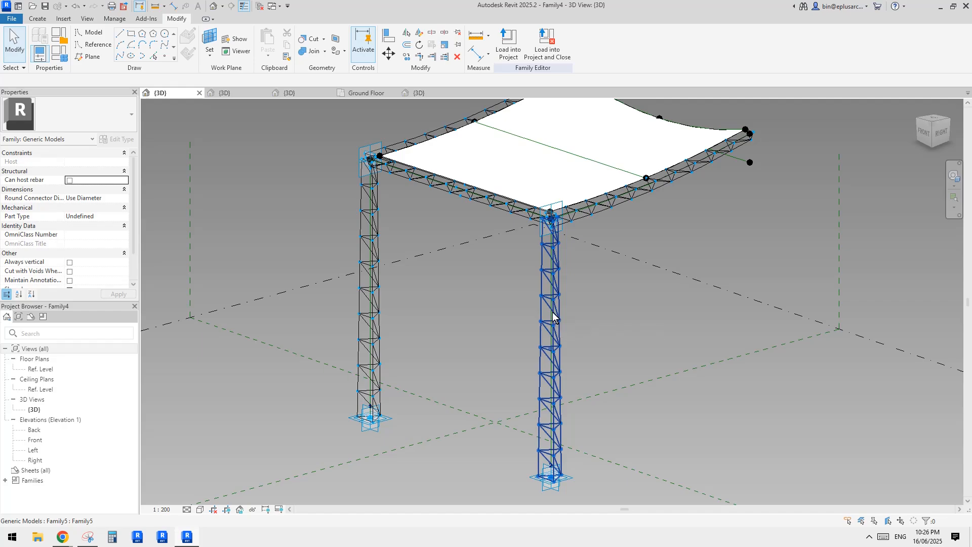
pyautogui.keyDown('shift'); pyautogui.moveTo(540, 303); pyautogui.dragTo(563, 293, button='middle'); pyautogui.keyUp('shift')
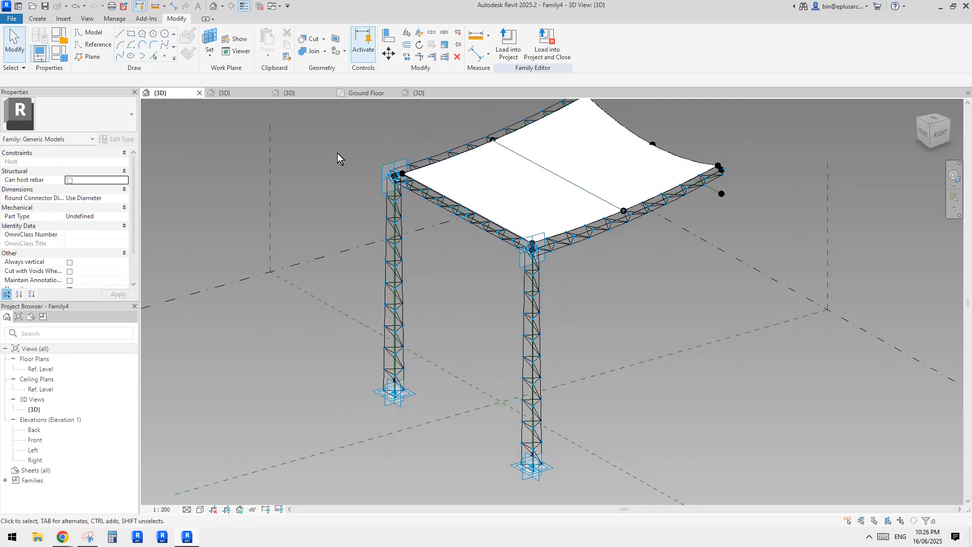
# Step: Open the project 20250616.rvt and examine how its row of Family1 canopy bays joins at the shared columns and trusses
pyautogui.click(18, 5)
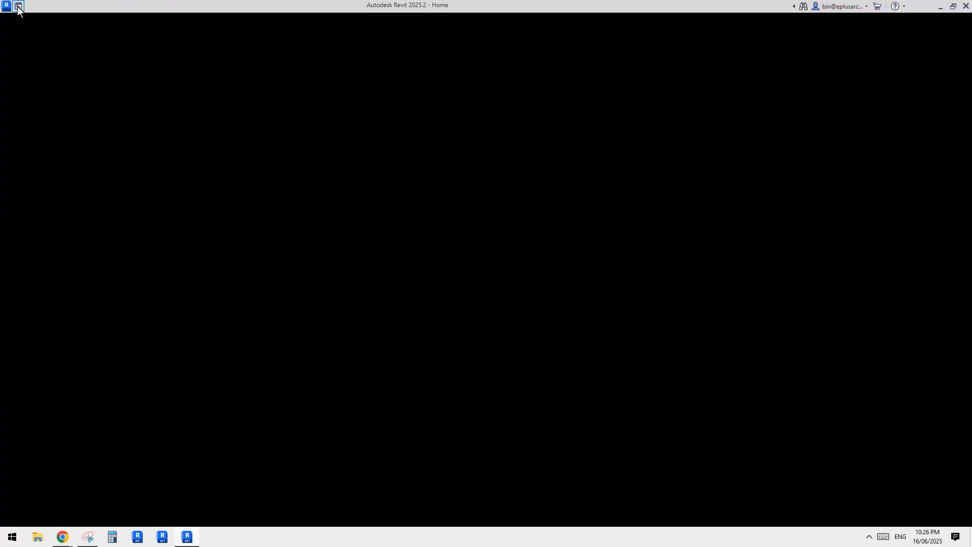
pyautogui.click(181, 129)
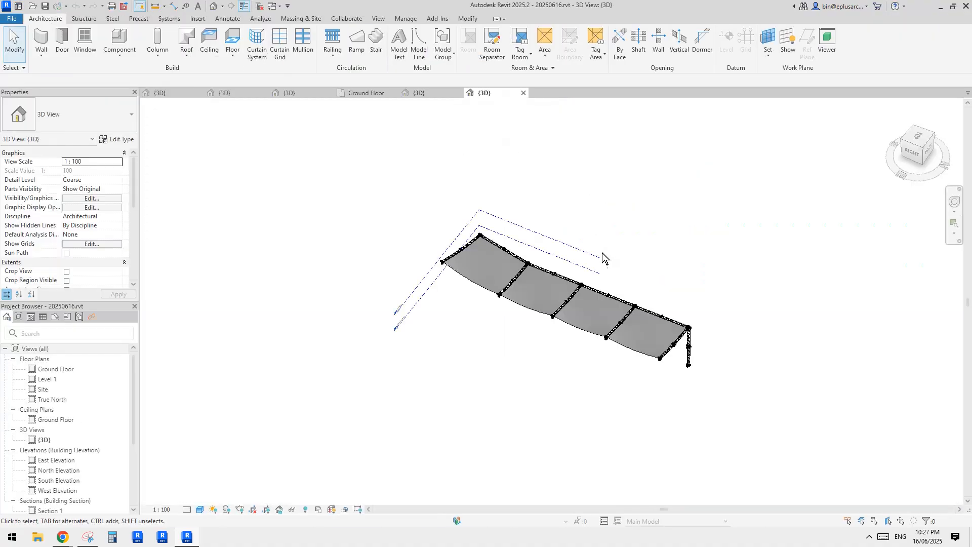
pyautogui.scroll(2, 636, 339)
pyautogui.click(424, 251)
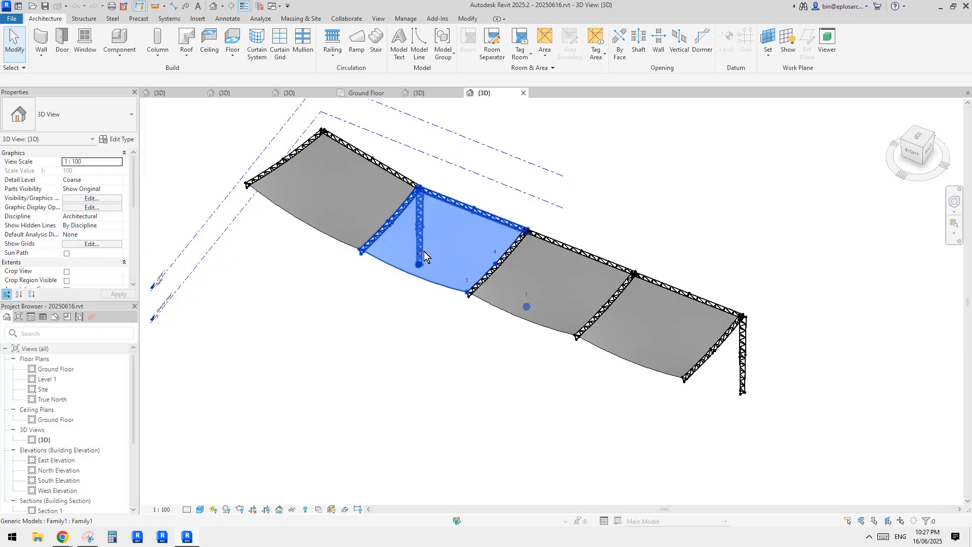
pyautogui.click(351, 217)
pyautogui.scroll(-2, 359, 227)
pyautogui.keyDown('shift'); pyautogui.moveTo(412, 253); pyautogui.dragTo(628, 284, button='middle'); pyautogui.keyUp('shift')
pyautogui.scroll(2, 558, 289)
pyautogui.press('Escape')
pyautogui.click(579, 287)
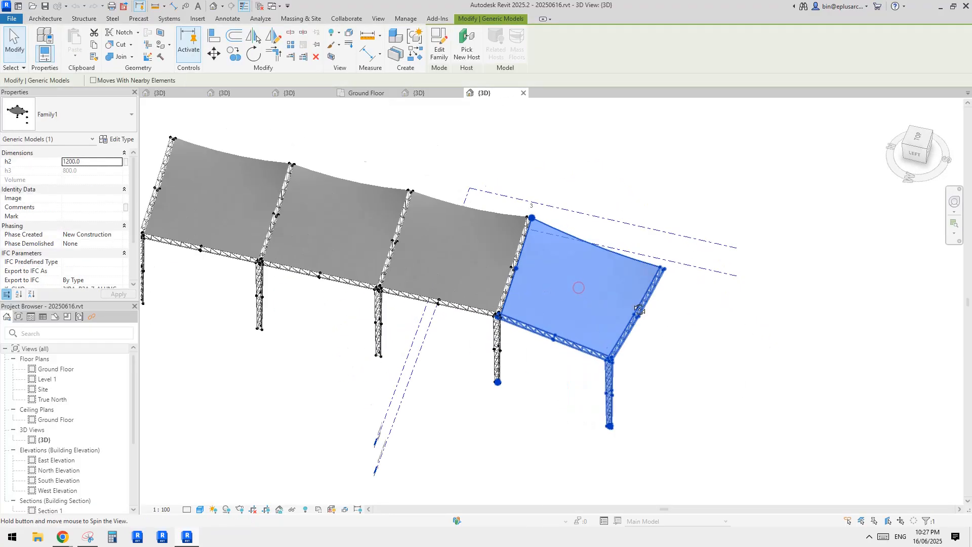
pyautogui.moveTo(560, 303); pyautogui.dragTo(519, 272, button='middle')
pyautogui.scroll(2, 500, 267)
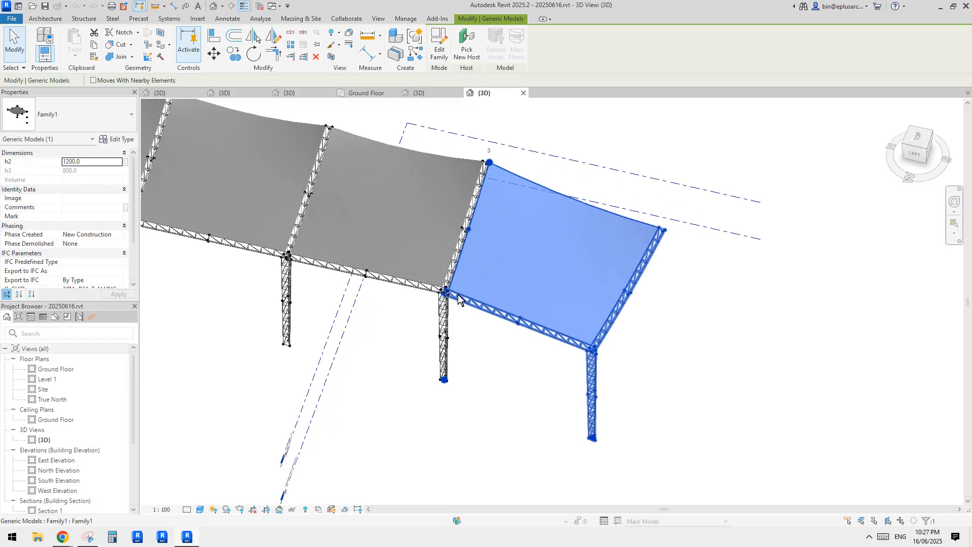
pyautogui.moveTo(474, 303); pyautogui.dragTo(510, 342, button='middle')
# Step: Return to Project2's 3D view and inspect the placed Family4 canopy from the front for comparison
pyautogui.click(428, 94)
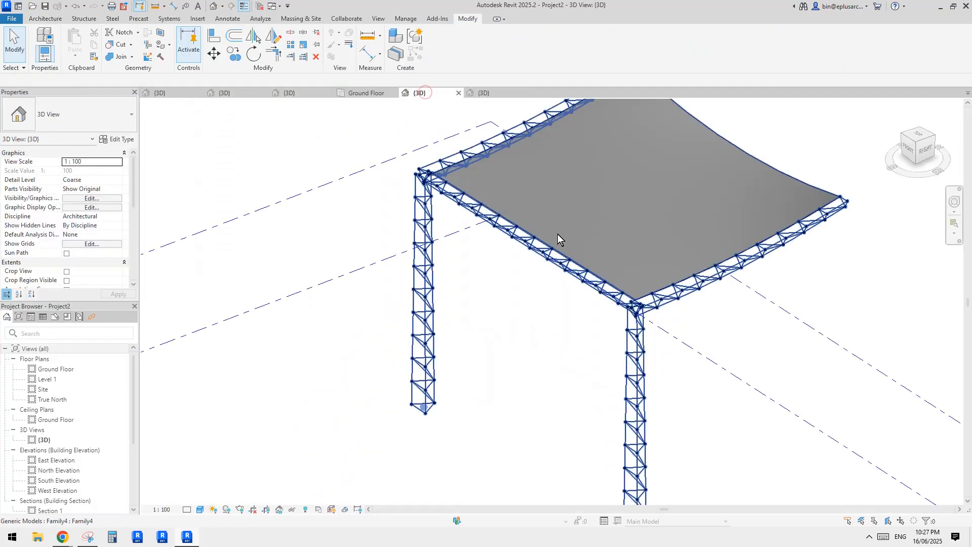
pyautogui.click(595, 187)
pyautogui.keyDown('shift'); pyautogui.moveTo(599, 206); pyautogui.dragTo(567, 239, button='middle'); pyautogui.keyUp('shift')
pyautogui.press('Escape')
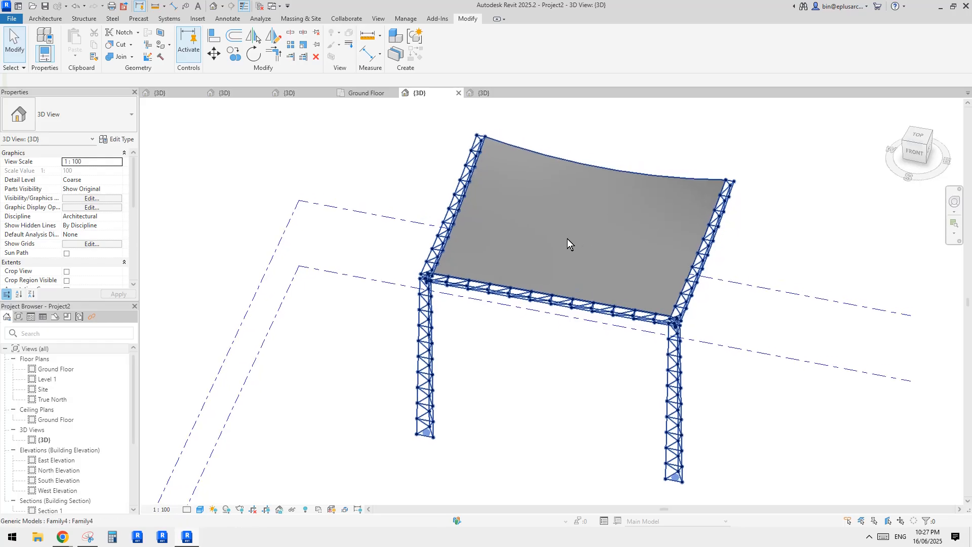
pyautogui.click(481, 223)
pyautogui.scroll(2, 468, 216)
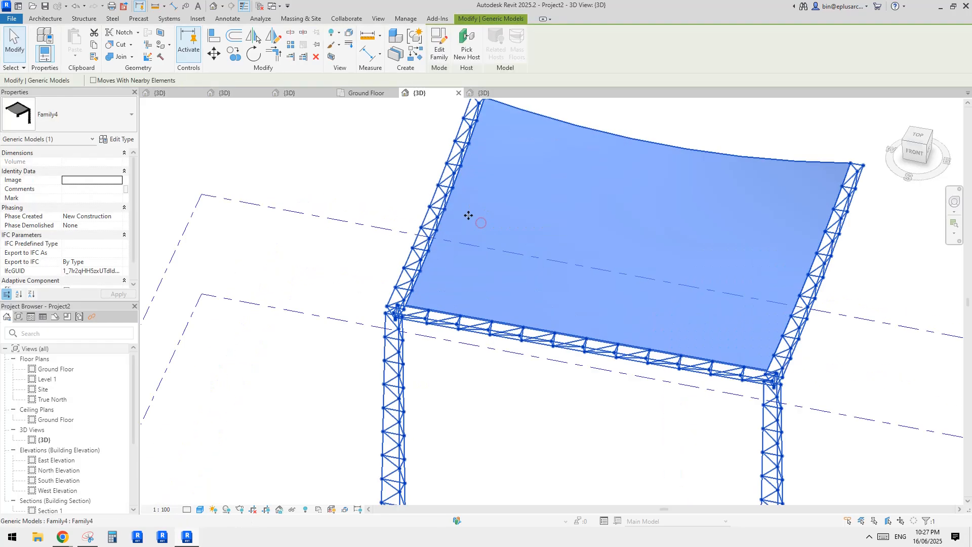
# Step: Open Family4 for editing and examine the midpoint reference point hosted on the side roof truss's inner chord
pyautogui.click(437, 53)
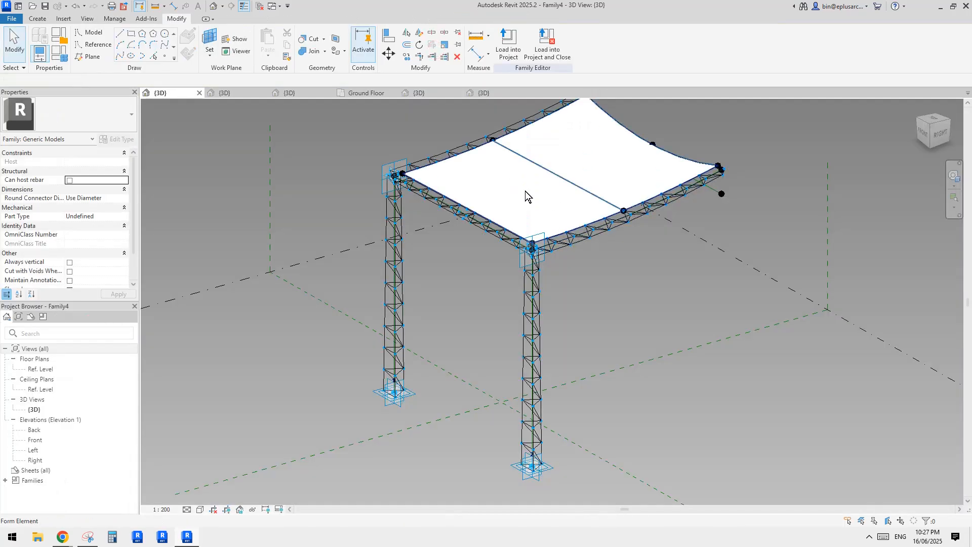
pyautogui.keyDown('shift'); pyautogui.moveTo(525, 191); pyautogui.dragTo(604, 237, button='middle'); pyautogui.keyUp('shift')
pyautogui.moveTo(443, 184); pyautogui.dragTo(645, 251, button='middle')
pyautogui.scroll(3, 548, 228)
pyautogui.scroll(1, 547, 247)
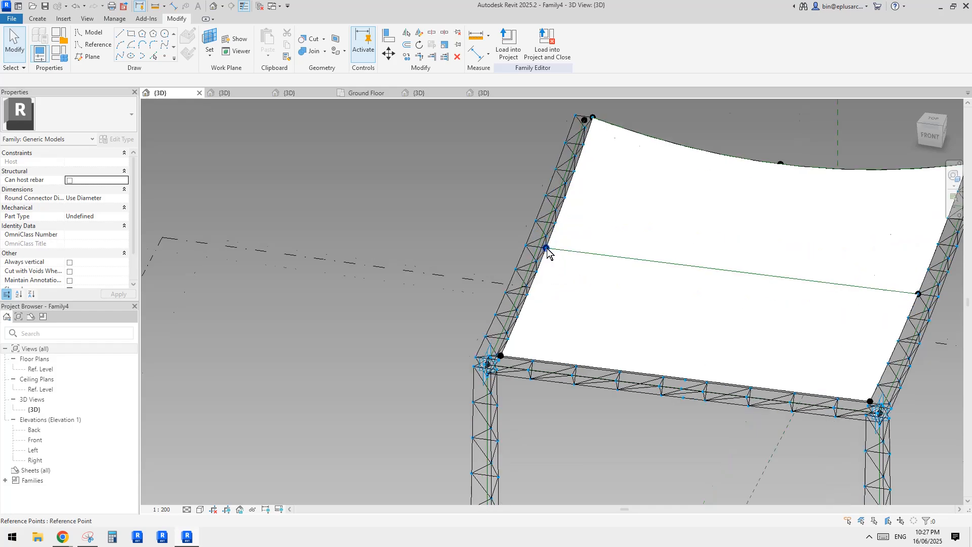
pyautogui.scroll(1, 547, 248)
pyautogui.click(546, 247)
pyautogui.scroll(-1, 600, 253)
pyautogui.moveTo(600, 253); pyautogui.dragTo(511, 242, button='middle')
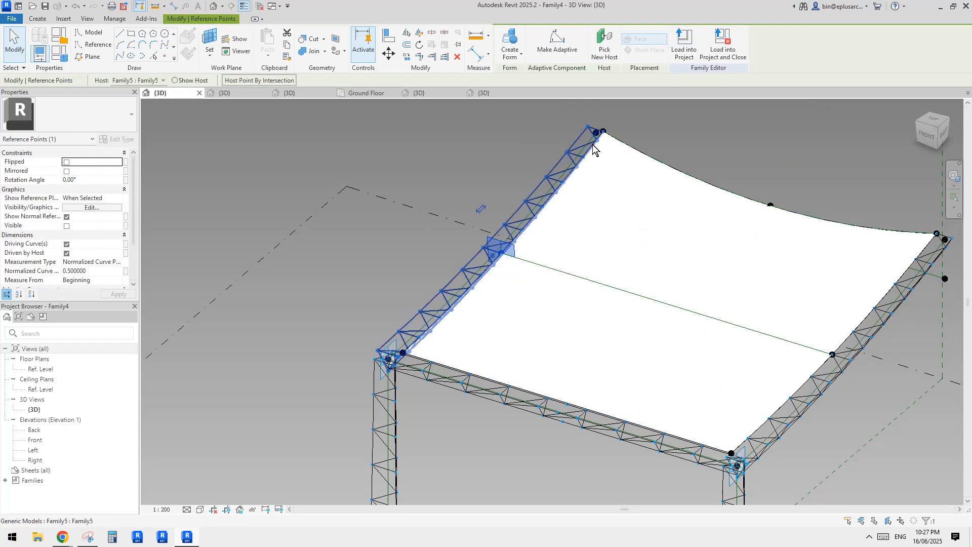
pyautogui.keyDown('shift'); pyautogui.moveTo(594, 149); pyautogui.dragTo(609, 162, button='middle'); pyautogui.keyUp('shift')
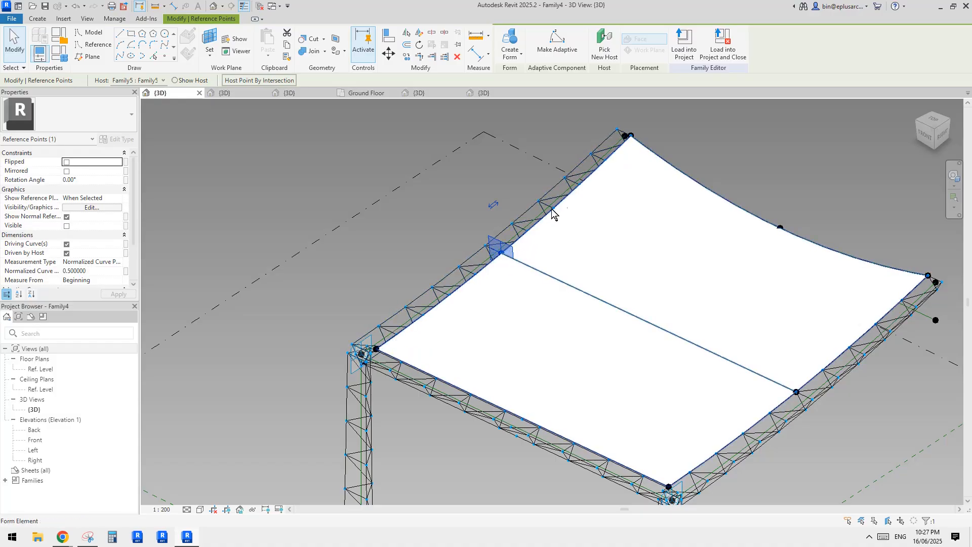
# Step: Set the side truss's midpoint reference point host to not associated and move the point slightly inward off the chord
pyautogui.keyDown('shift'); pyautogui.moveTo(470, 265); pyautogui.dragTo(508, 276, button='middle'); pyautogui.keyUp('shift')
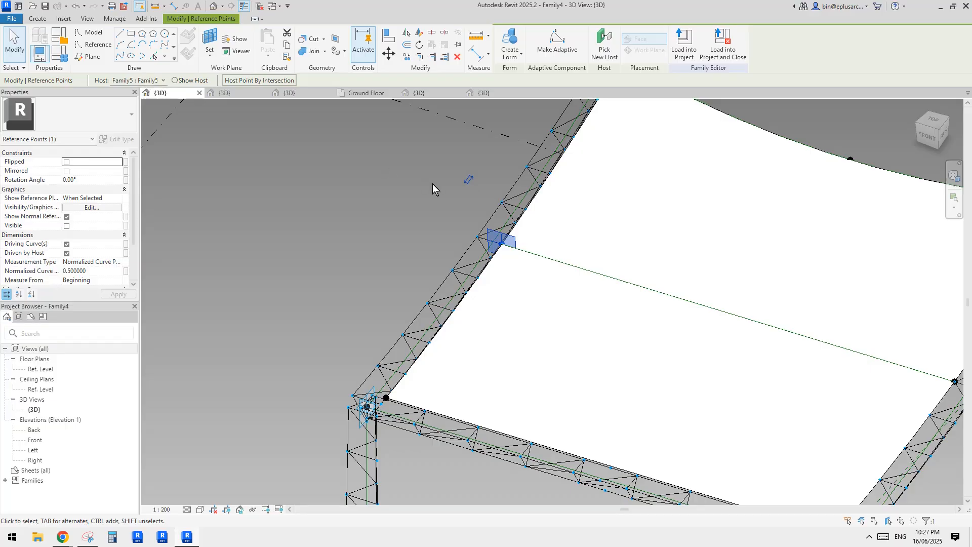
pyautogui.click(162, 80)
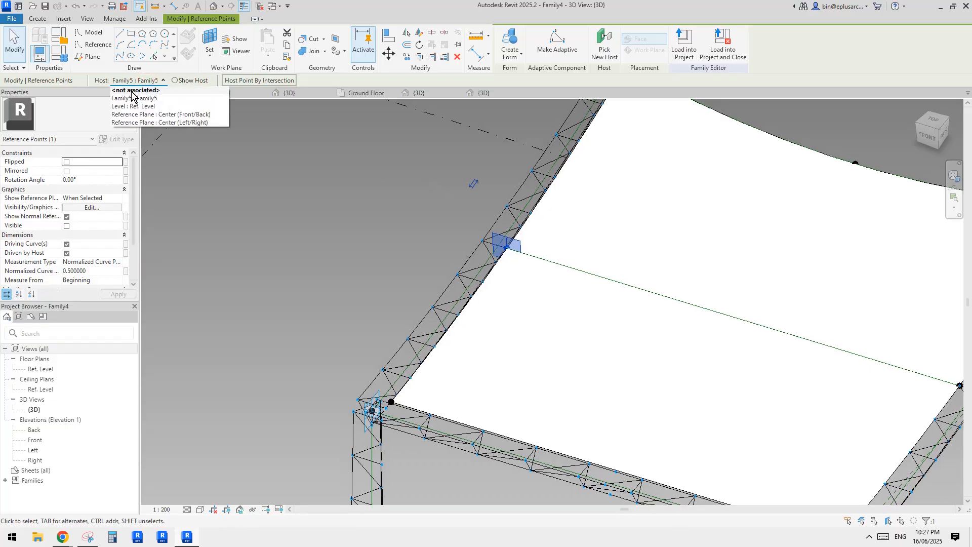
pyautogui.click(133, 90)
pyautogui.keyDown('shift'); pyautogui.moveTo(503, 261); pyautogui.dragTo(482, 252, button='middle'); pyautogui.keyUp('shift')
pyautogui.moveTo(482, 252); pyautogui.dragTo(496, 251)
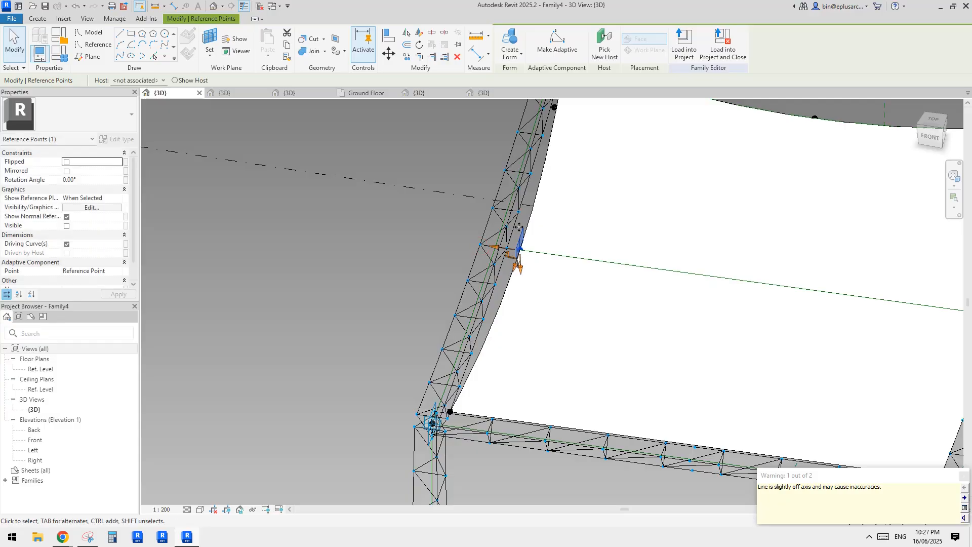
pyautogui.moveTo(547, 166); pyautogui.dragTo(545, 285, button='middle')
pyautogui.press('Escape')
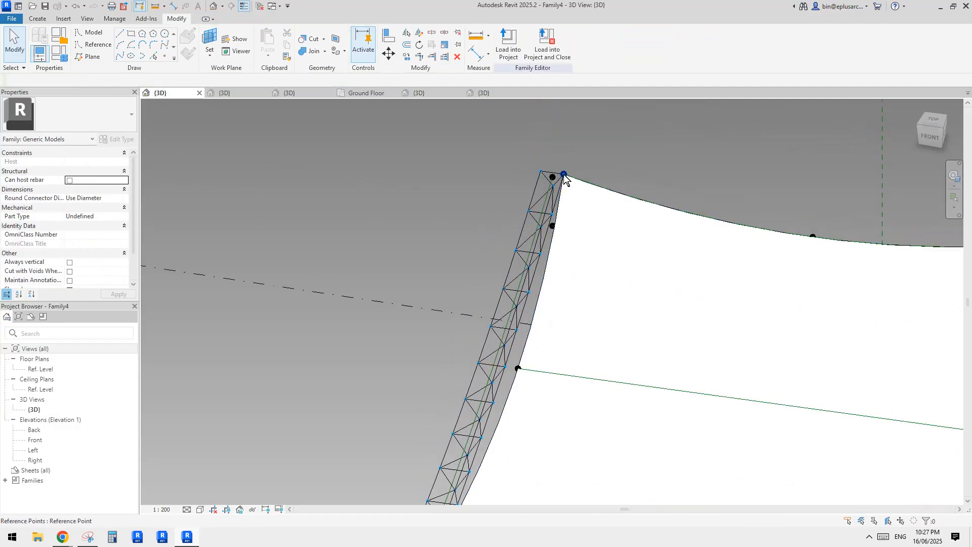
# Step: Dissociate the reference point at the surface's upper corner on the same truss from its host and move it inward off the truss
pyautogui.click(564, 175)
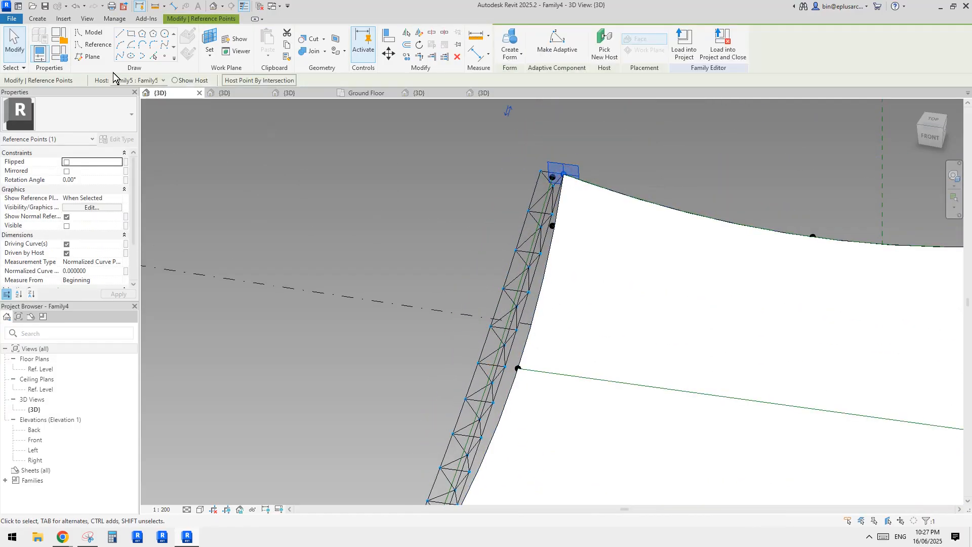
pyautogui.click(130, 80)
pyautogui.click(126, 90)
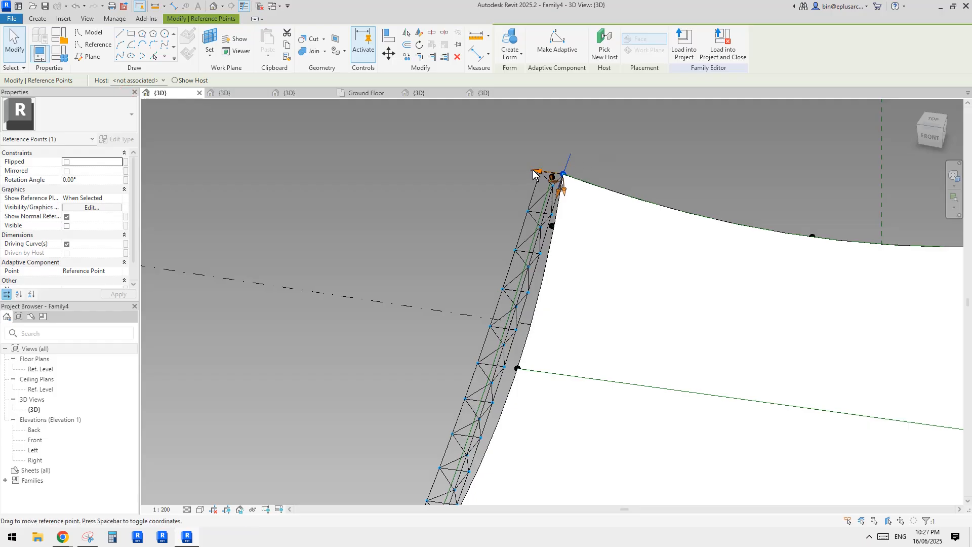
pyautogui.moveTo(536, 170); pyautogui.dragTo(572, 177)
pyautogui.scroll(-3, 601, 159)
pyautogui.scroll(4, 538, 303)
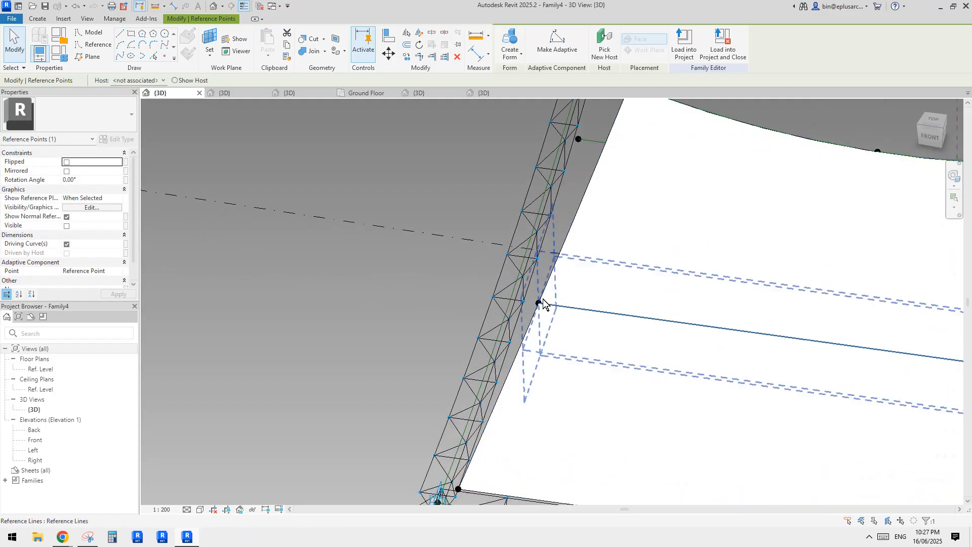
pyautogui.keyDown('ctrl'); pyautogui.click(537, 302); pyautogui.keyUp('ctrl')
pyautogui.moveTo(604, 186); pyautogui.dragTo(592, 216, button='middle')
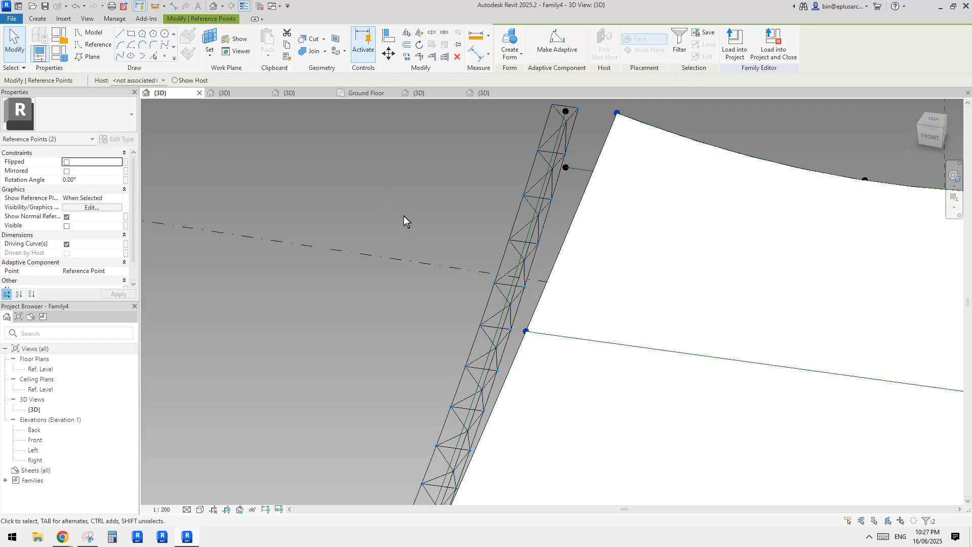
pyautogui.scroll(-5, 436, 228)
pyautogui.scroll(-3, 487, 214)
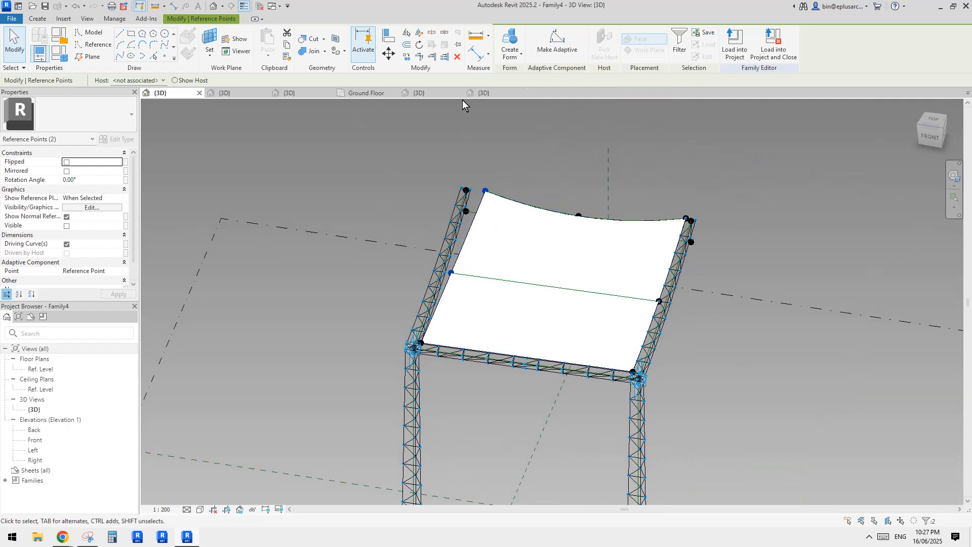
# Step: Return to the 3D view of 20250616.rvt and examine how the end bay's surface meets the neighbouring bay's truss
pyautogui.click(473, 93)
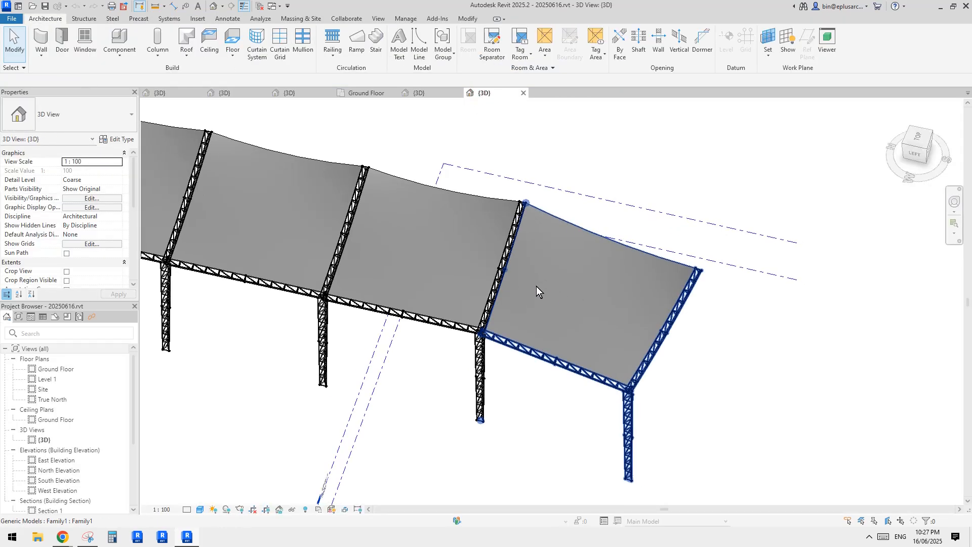
pyautogui.click(532, 277)
pyautogui.keyDown('shift'); pyautogui.moveTo(532, 275); pyautogui.dragTo(421, 182, button='middle'); pyautogui.keyUp('shift')
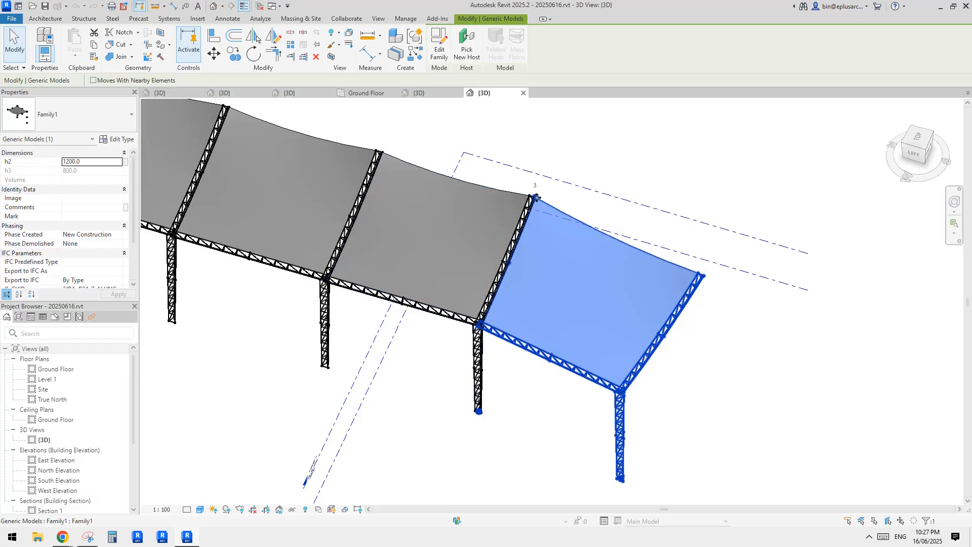
pyautogui.scroll(2, 521, 260)
pyautogui.moveTo(521, 264); pyautogui.dragTo(557, 232, button='middle')
pyautogui.press('Escape')
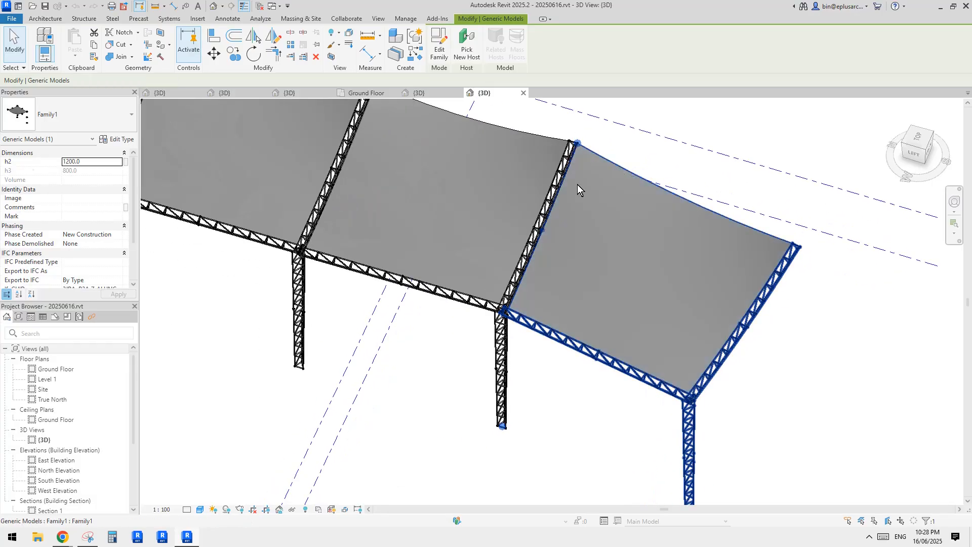
pyautogui.scroll(-5, 643, 266)
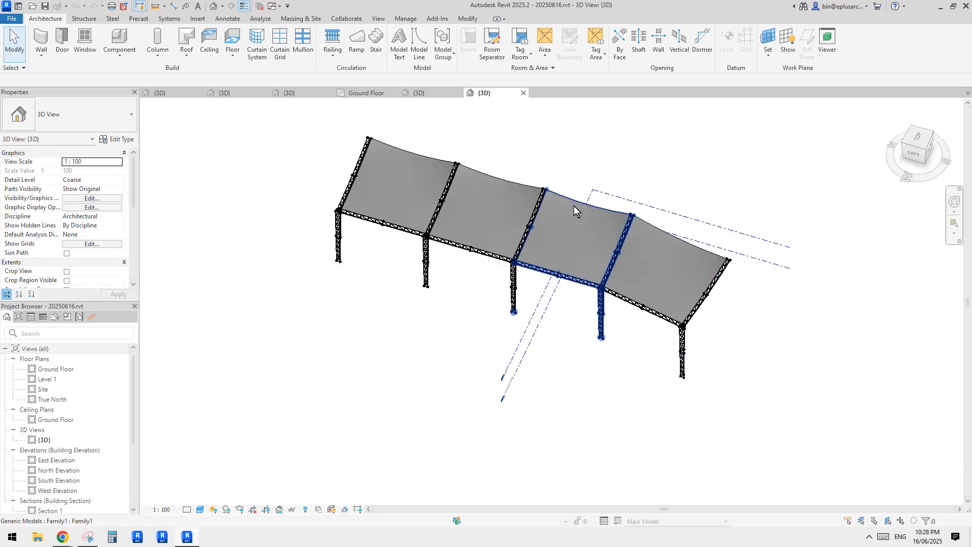
pyautogui.scroll(3, 547, 191)
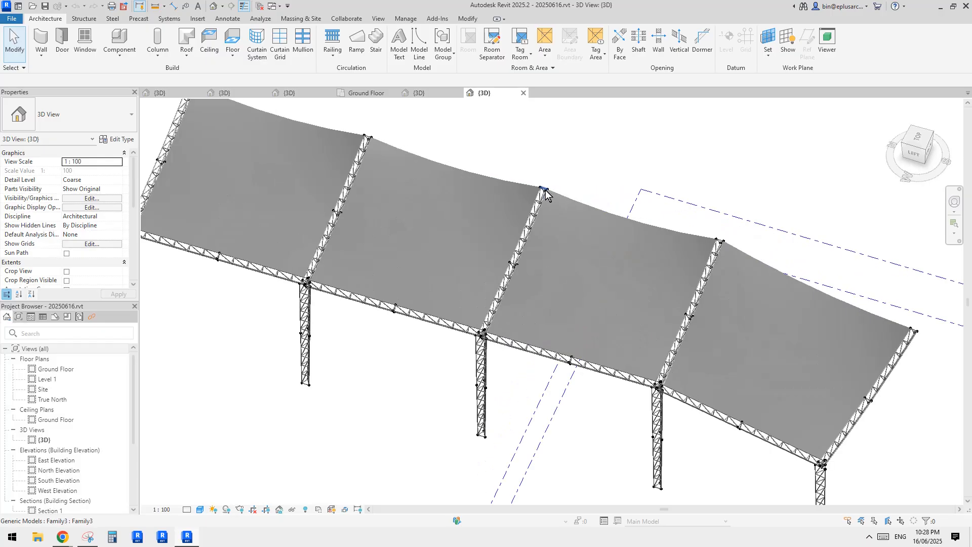
pyautogui.scroll(-5, 548, 193)
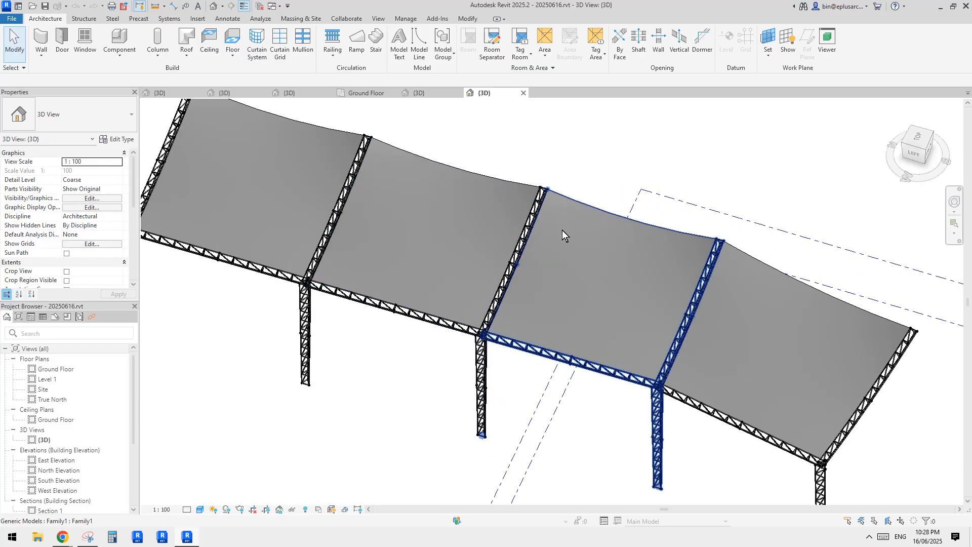
pyautogui.moveTo(575, 237); pyautogui.dragTo(521, 325)
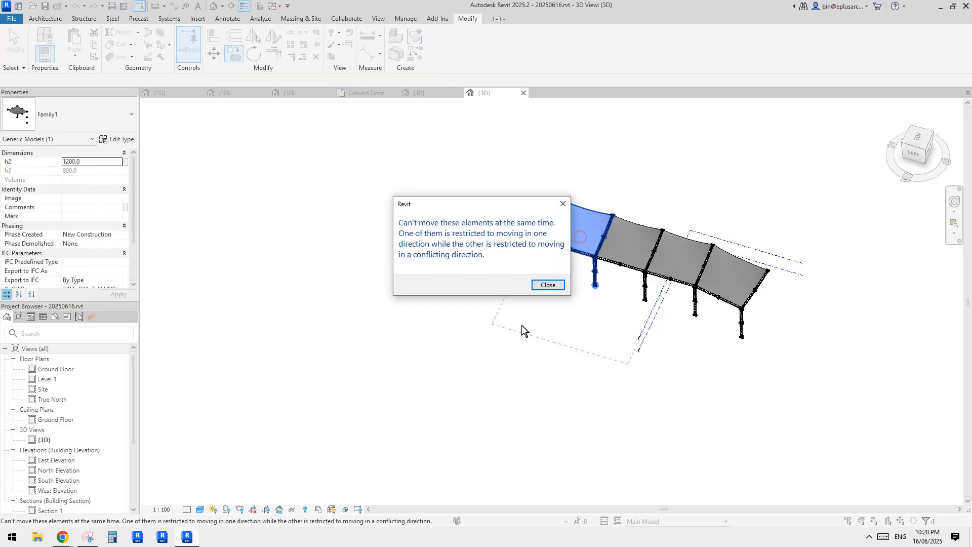
pyautogui.click(552, 285)
pyautogui.click(585, 241)
pyautogui.scroll(3, 608, 272)
pyautogui.keyDown('shift'); pyautogui.moveTo(608, 272); pyautogui.dragTo(590, 298, button='middle'); pyautogui.keyUp('shift')
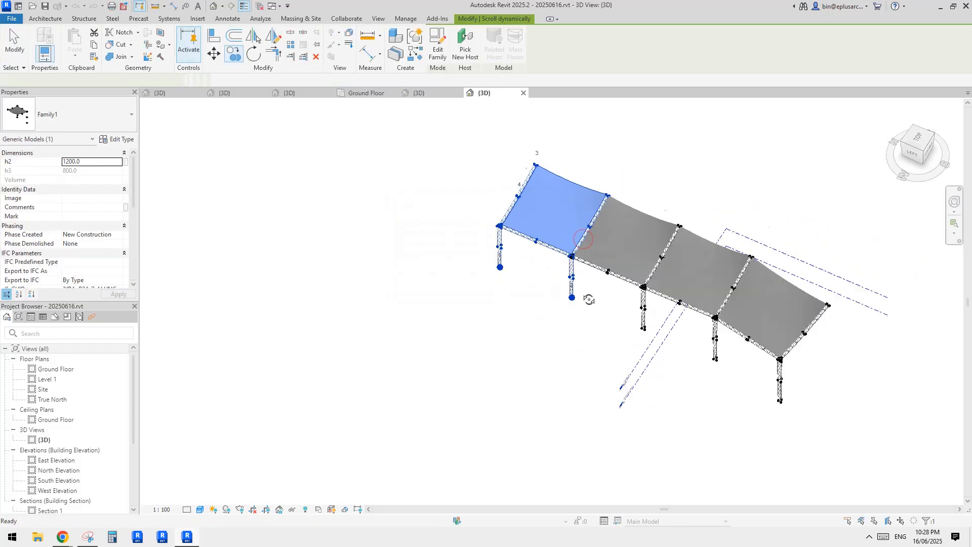
pyautogui.press('c')
pyautogui.press('o')
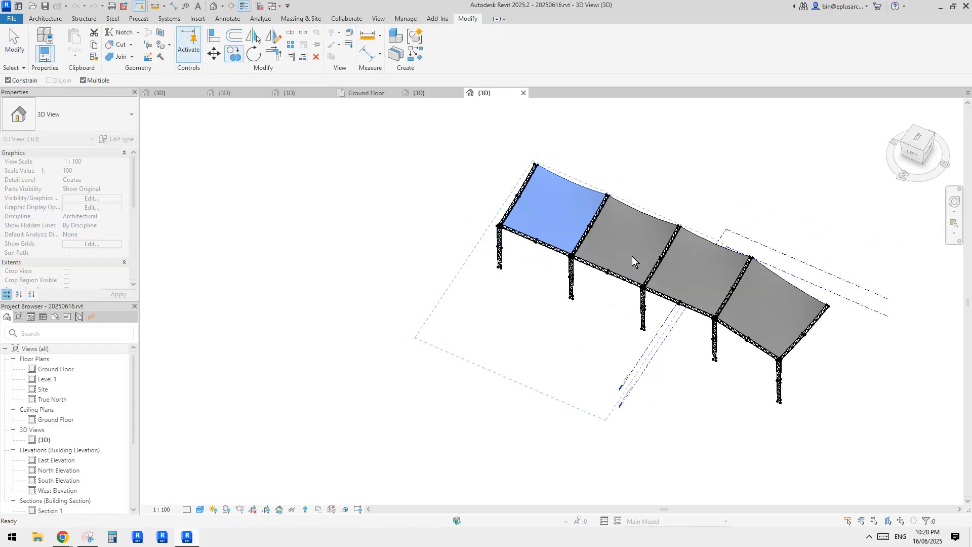
pyautogui.press('Escape')
pyautogui.press('Escape')
# Step: Copy the angled end bay of the Family1 canopy row to the empty area in front of the row
pyautogui.click(697, 281)
pyautogui.click(757, 321)
pyautogui.moveTo(756, 320); pyautogui.dragTo(611, 263, button='middle')
pyautogui.press('c')
pyautogui.press('o')
pyautogui.click(678, 305)
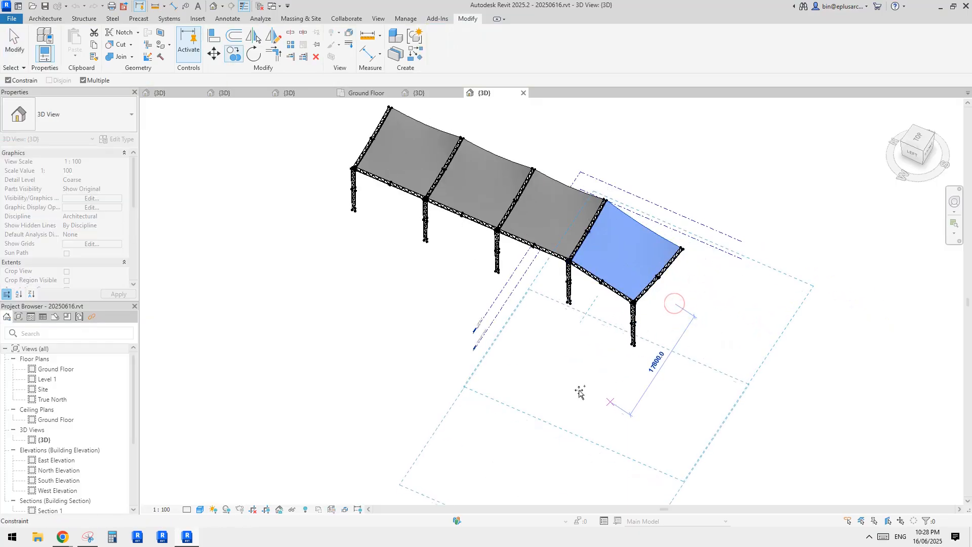
pyautogui.click(577, 393)
pyautogui.moveTo(597, 383); pyautogui.dragTo(471, 278, button='middle')
pyautogui.press('Escape')
pyautogui.press('Escape')
# Step: Move adaptive point 3 at the copied bay's upper free corner to test how the unsupported surface edge reshapes
pyautogui.click(573, 338)
pyautogui.scroll(2, 571, 335)
pyautogui.click(467, 271)
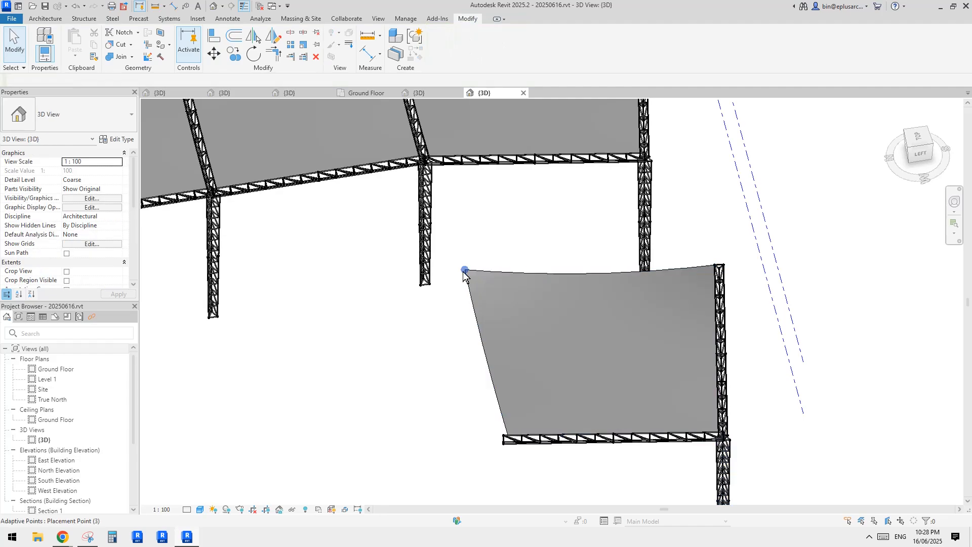
pyautogui.click(465, 270)
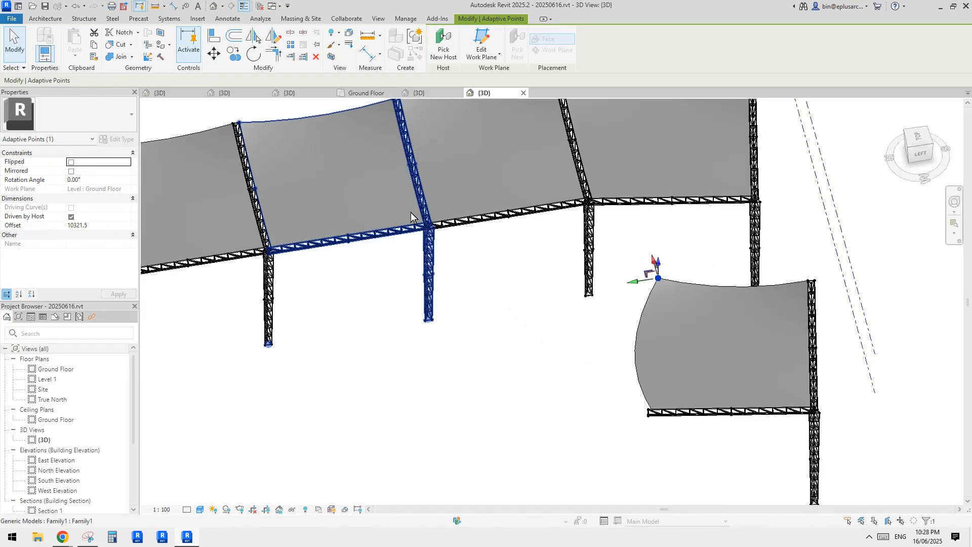
pyautogui.moveTo(411, 212); pyautogui.dragTo(674, 211, button='middle')
pyautogui.scroll(-2, 656, 245)
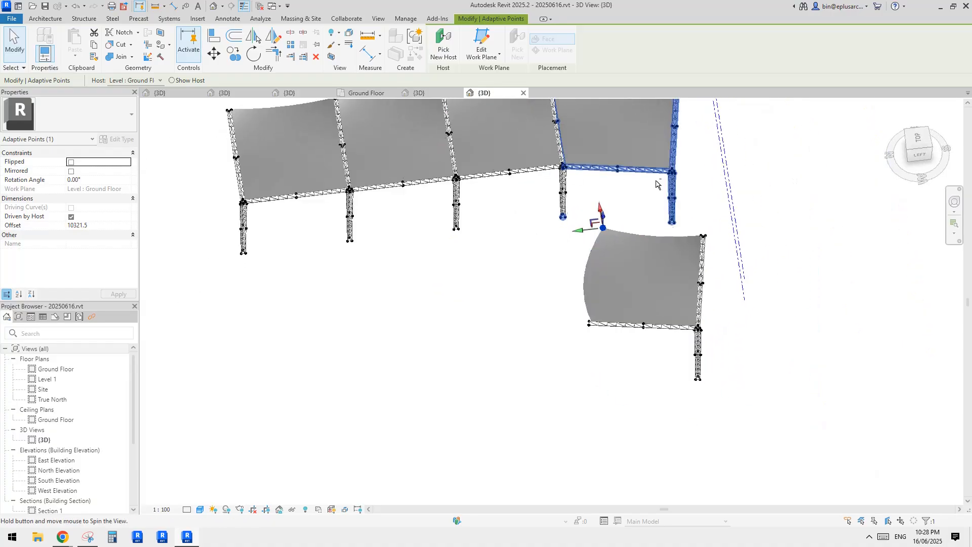
pyautogui.moveTo(634, 163); pyautogui.dragTo(615, 228, button='middle')
# Step: Move adaptive point 4 on the copied bay's free edge inward to reshape the surface, and check the edge from behind
pyautogui.click(574, 341)
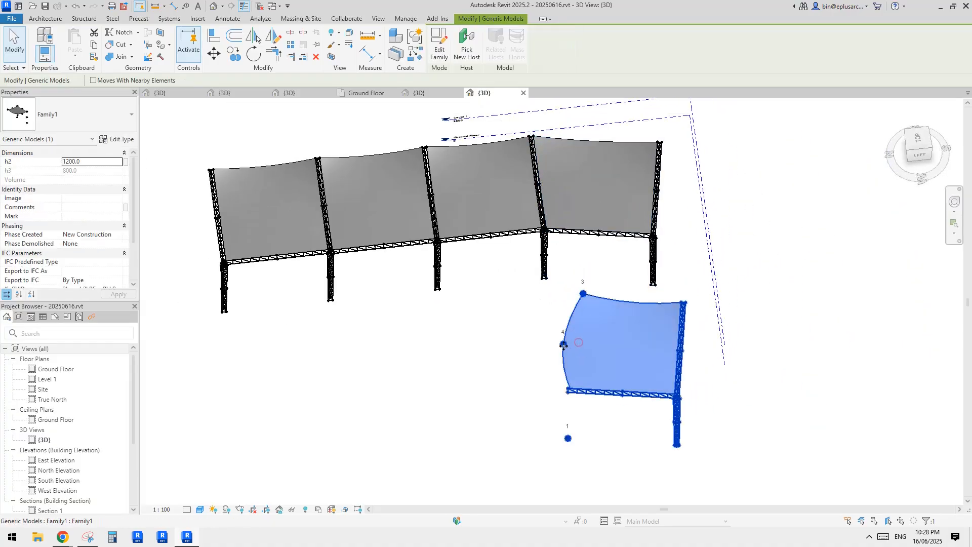
pyautogui.click(564, 344)
pyautogui.moveTo(546, 350); pyautogui.dragTo(609, 356)
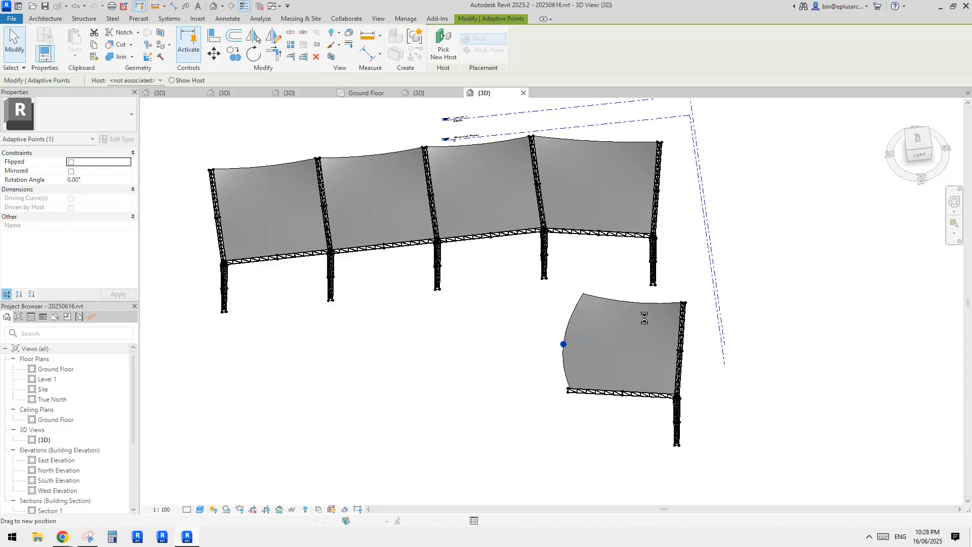
pyautogui.keyDown('shift'); pyautogui.moveTo(599, 393); pyautogui.dragTo(691, 283, button='middle'); pyautogui.keyUp('shift')
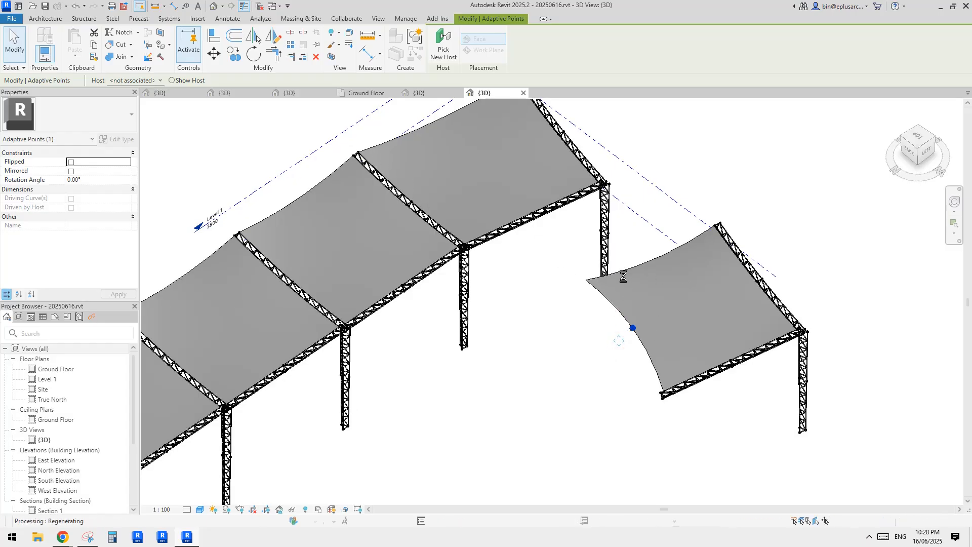
pyautogui.press('Escape')
pyautogui.scroll(5, 612, 226)
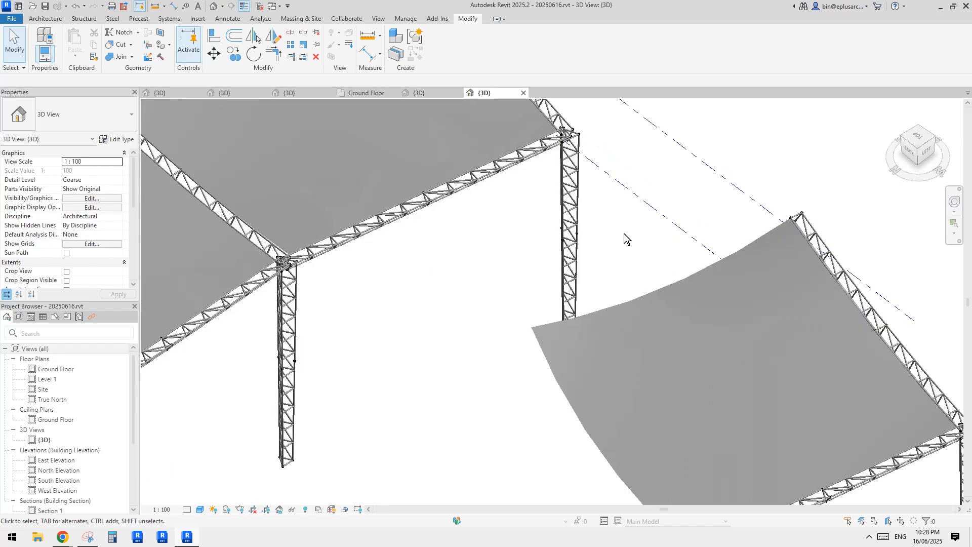
pyautogui.scroll(-2, 612, 226)
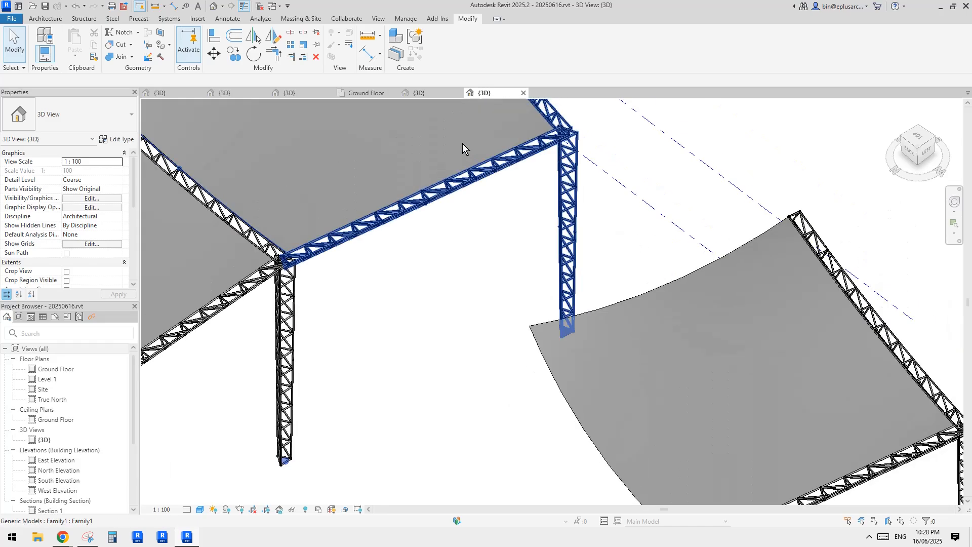
# Step: Inspect the placed Family4 canopy in Project2's 3D view and compare its two-sided frame with the copied Family1 bay in 20250616.rvt
pyautogui.click(438, 92)
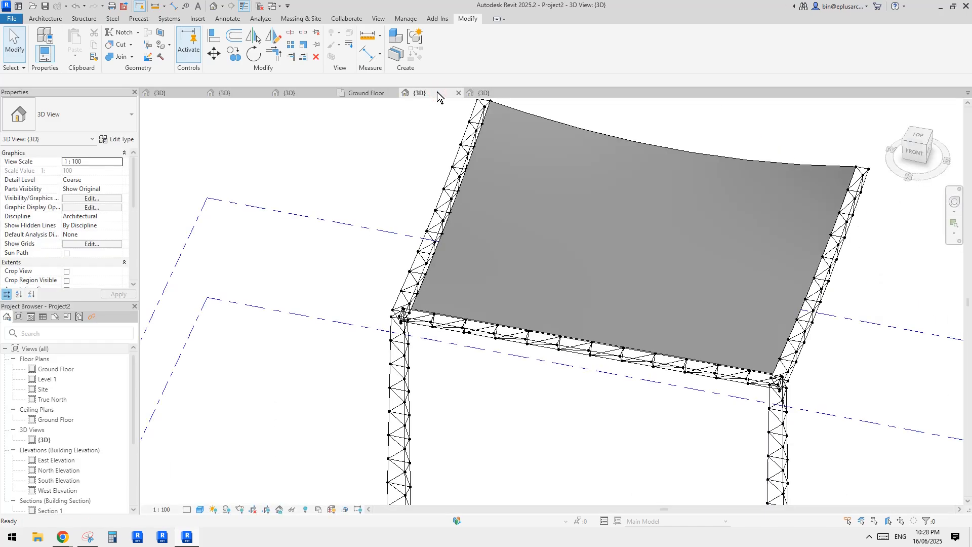
pyautogui.scroll(-4, 539, 235)
pyautogui.keyDown('shift'); pyautogui.moveTo(539, 235); pyautogui.dragTo(627, 229, button='middle'); pyautogui.keyUp('shift')
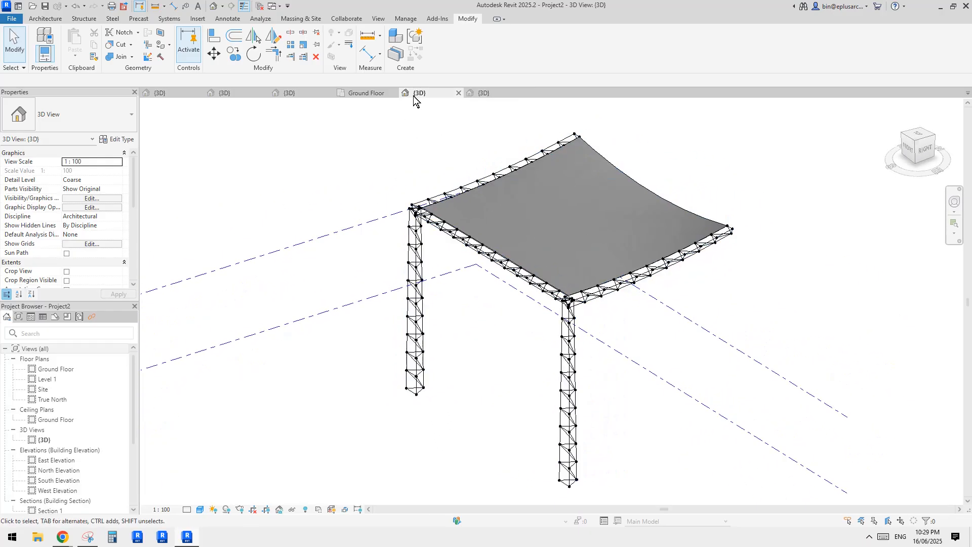
pyautogui.click(576, 227)
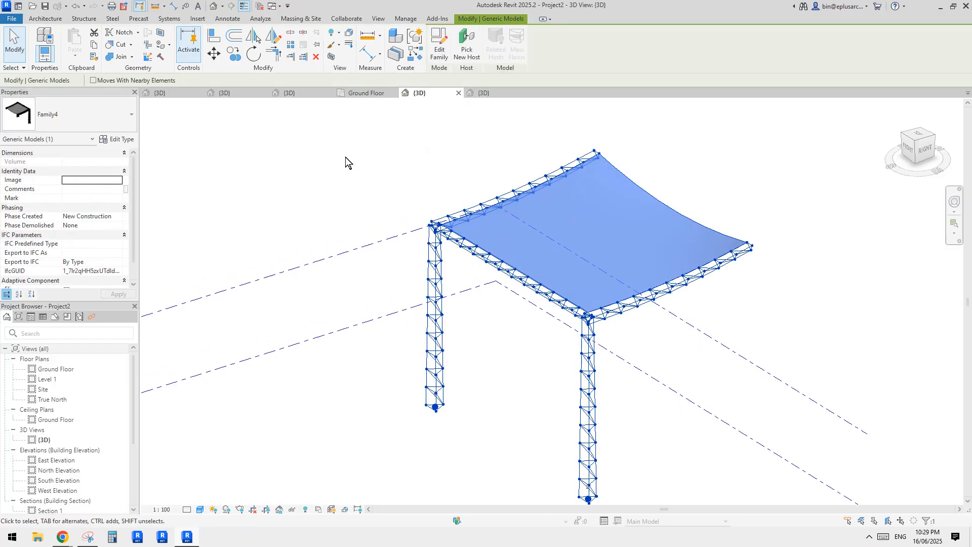
pyautogui.moveTo(306, 158); pyautogui.dragTo(326, 165, button='middle')
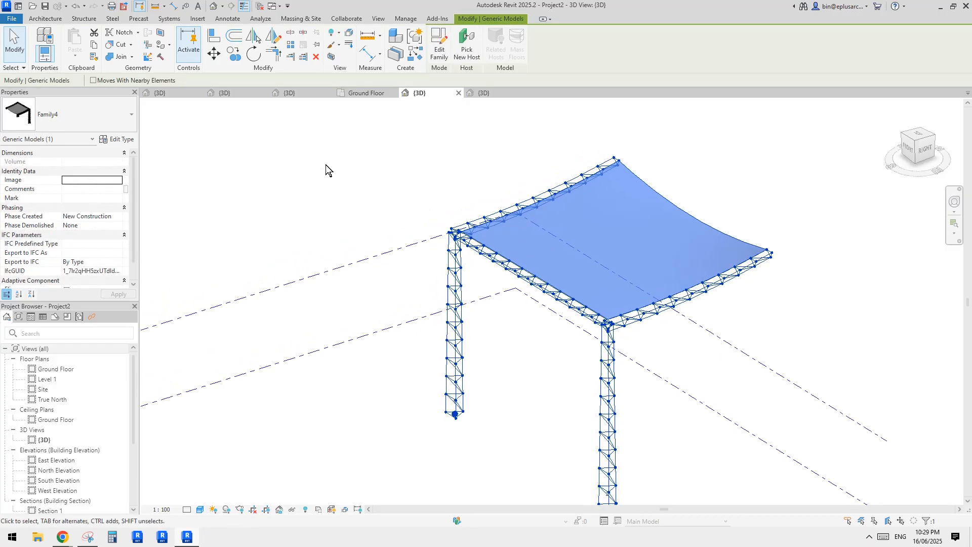
pyautogui.click(364, 91)
pyautogui.click(408, 95)
pyautogui.click(492, 93)
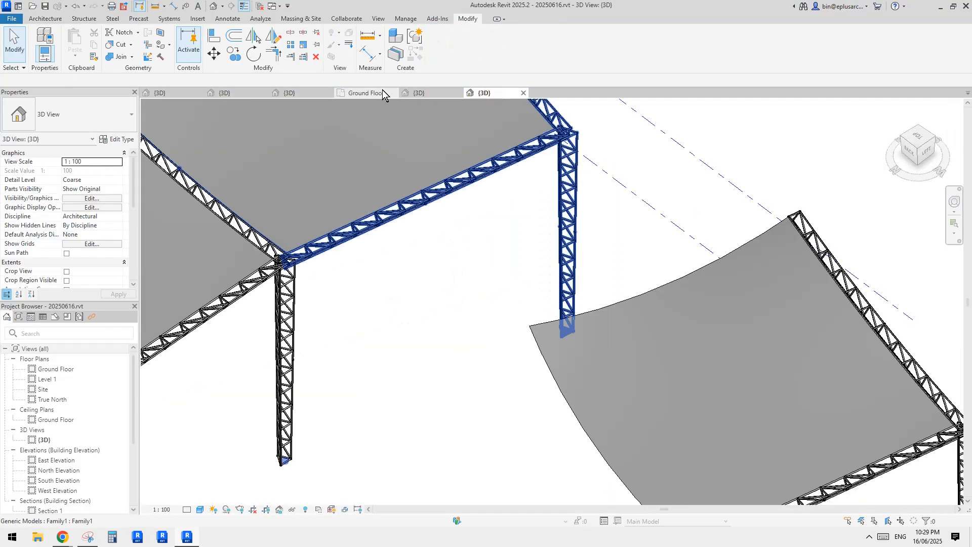
# Step: Return to Project2, open the placed Family4 canopy for editing and undo the reference point moves along its side truss
pyautogui.click(426, 93)
pyautogui.click(538, 227)
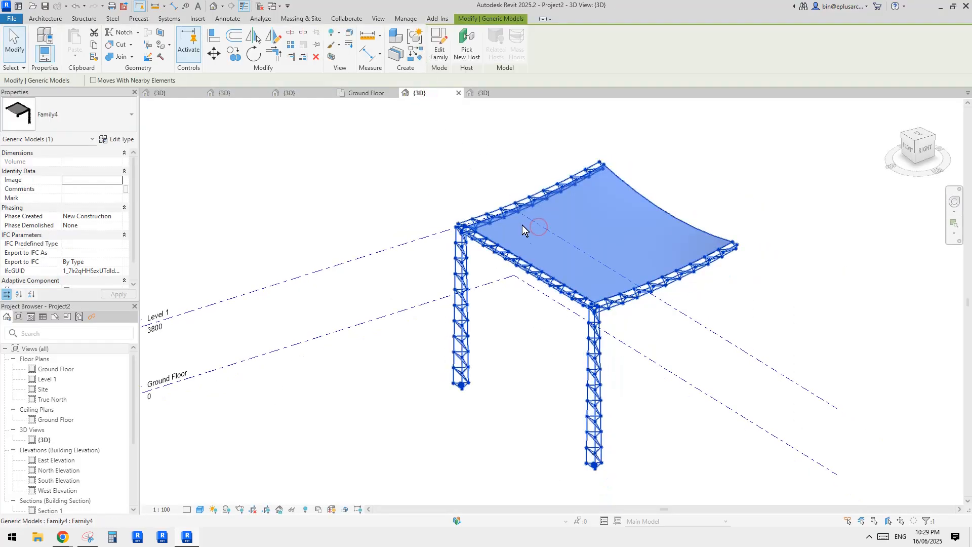
pyautogui.click(439, 46)
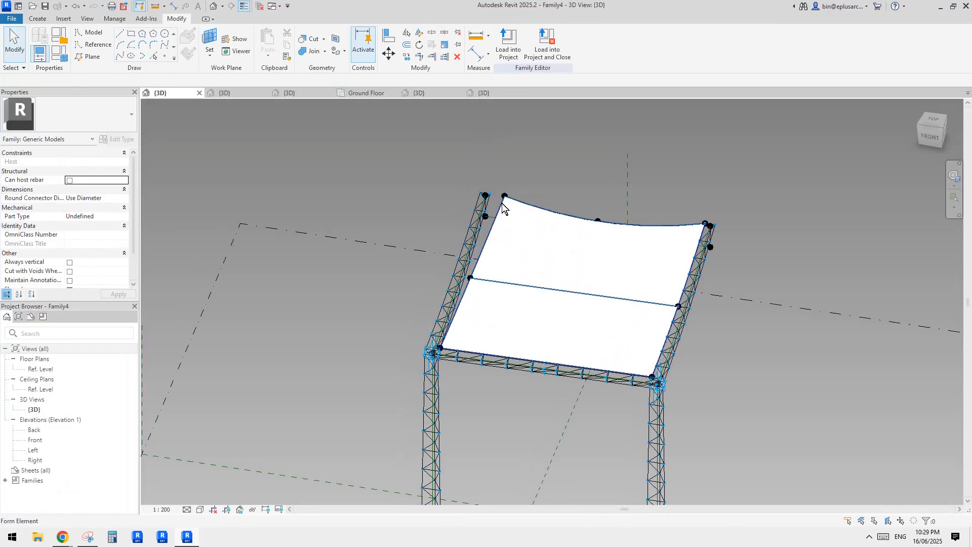
pyautogui.scroll(5, 505, 206)
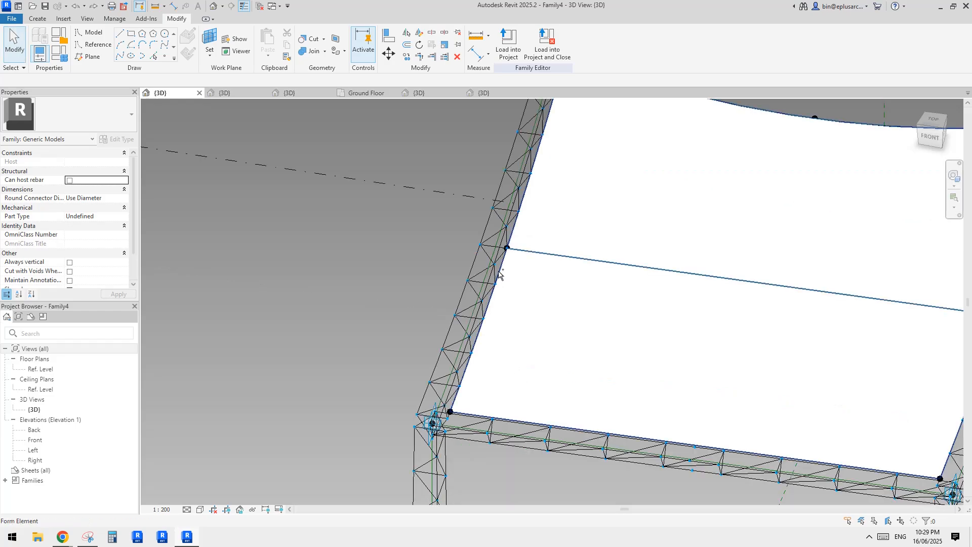
# Step: Inspect the reference points overlapping at the middle of Family4's side truss and check which element hosts each one
pyautogui.click(508, 248)
pyautogui.press('Escape')
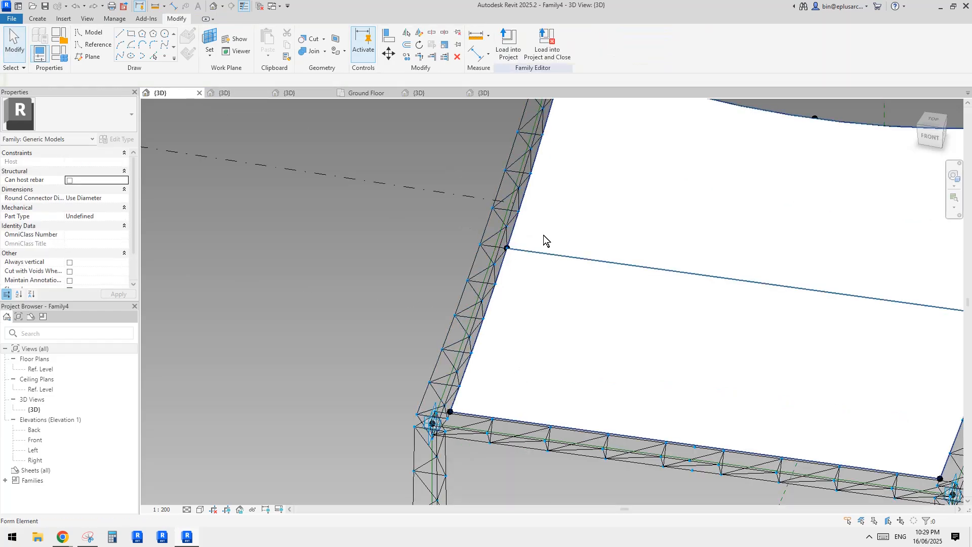
pyautogui.click(508, 248)
pyautogui.press('Escape')
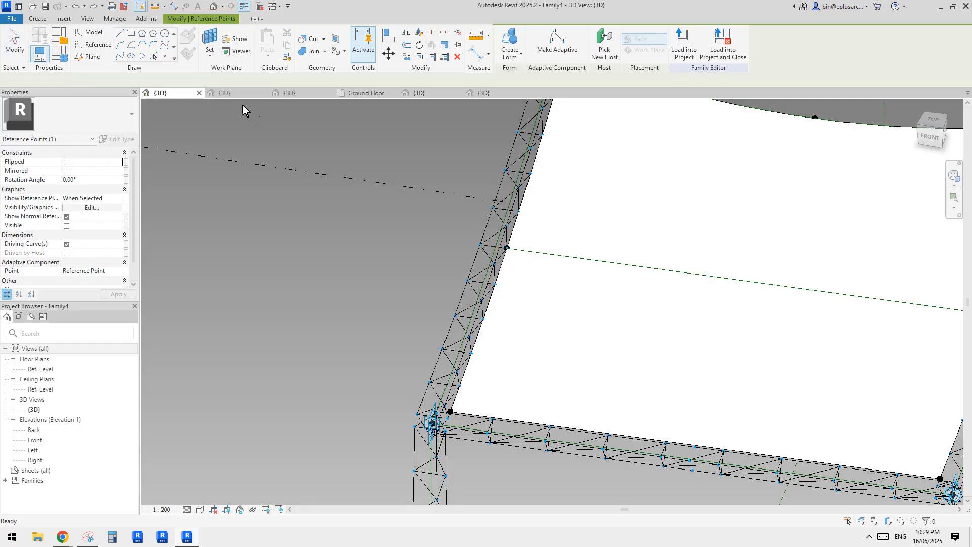
pyautogui.click(508, 249)
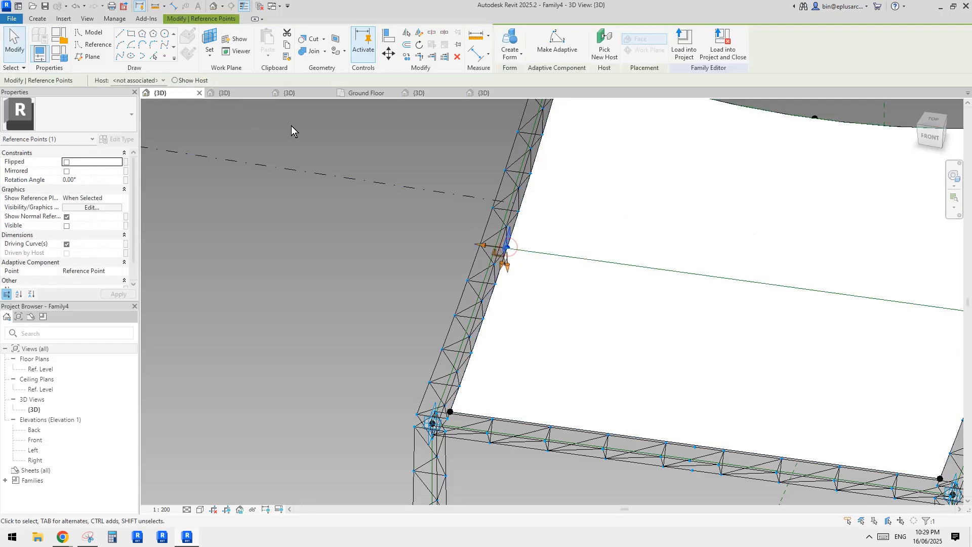
pyautogui.press('Escape')
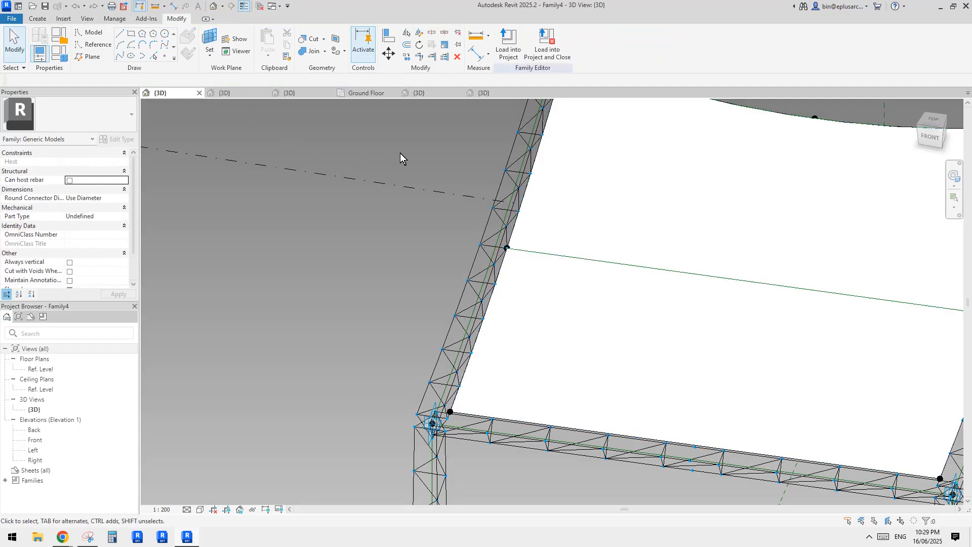
pyautogui.click(509, 248)
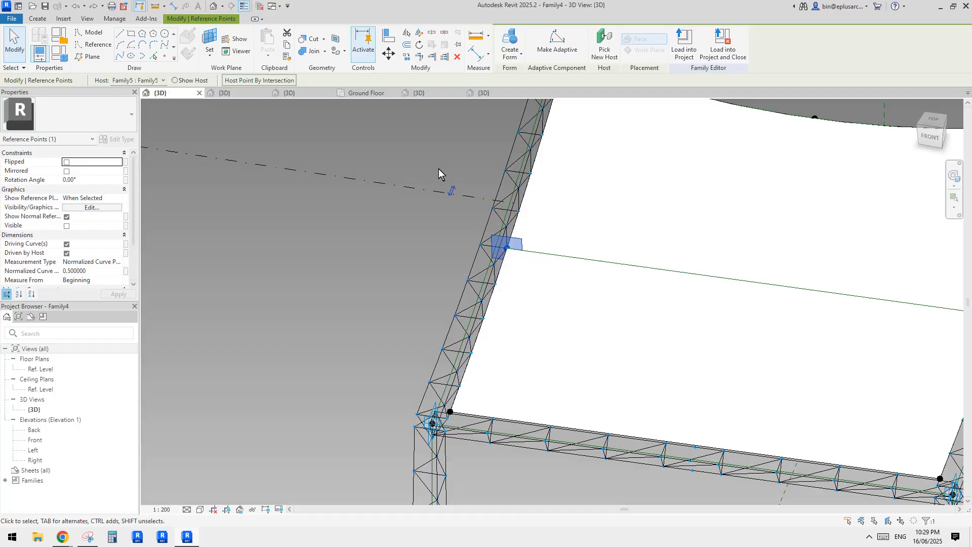
pyautogui.press('Escape')
# Step: Load Family4 into 20250616.rvt only, leaving Project2 out of the load
pyautogui.scroll(-4, 506, 220)
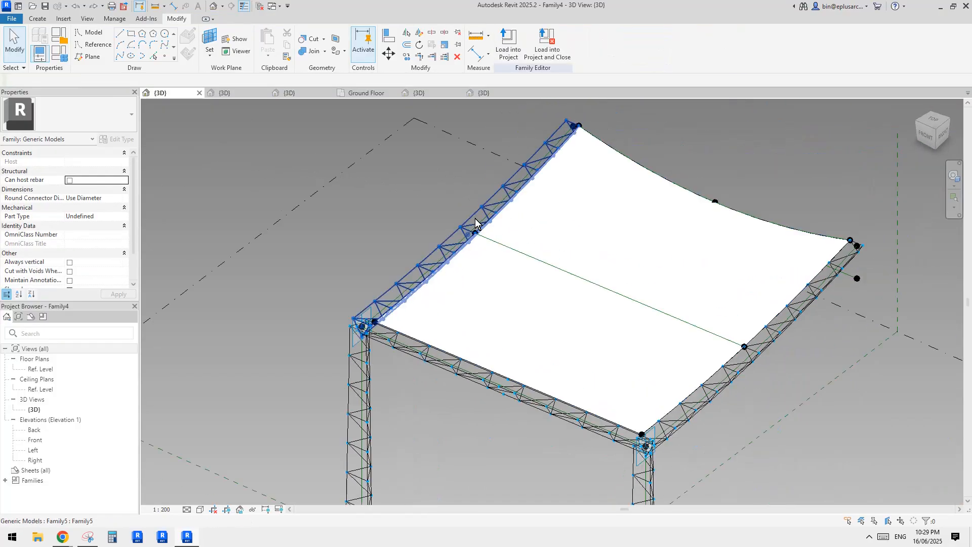
pyautogui.scroll(-1, 519, 211)
pyautogui.keyDown('shift'); pyautogui.moveTo(518, 212); pyautogui.dragTo(475, 211, button='middle'); pyautogui.keyUp('shift')
pyautogui.moveTo(497, 262); pyautogui.dragTo(555, 243, button='middle')
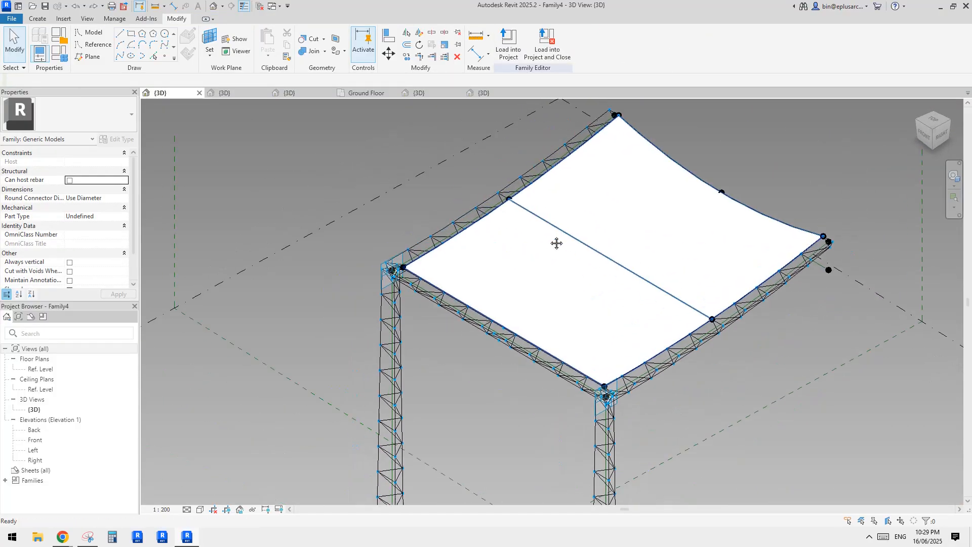
pyautogui.click(516, 47)
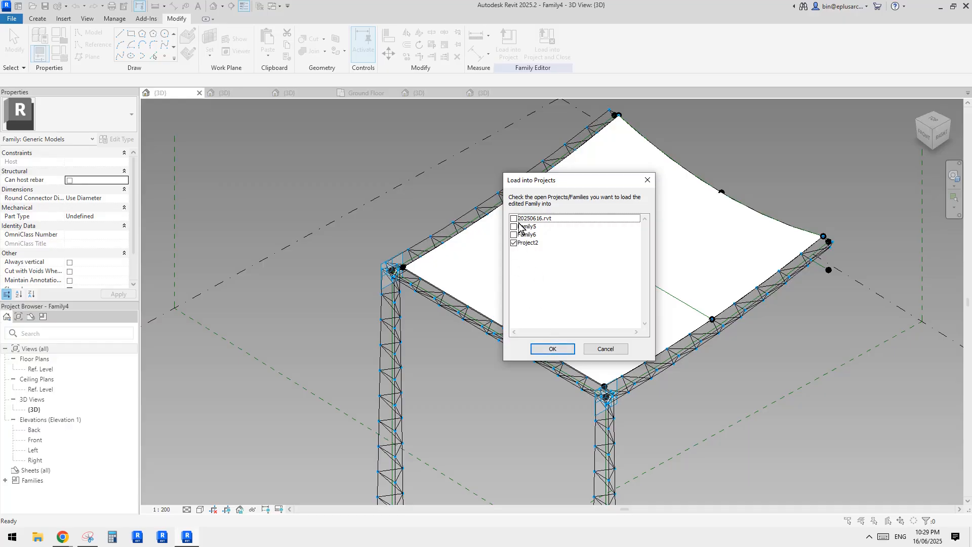
pyautogui.click(527, 243)
pyautogui.click(555, 349)
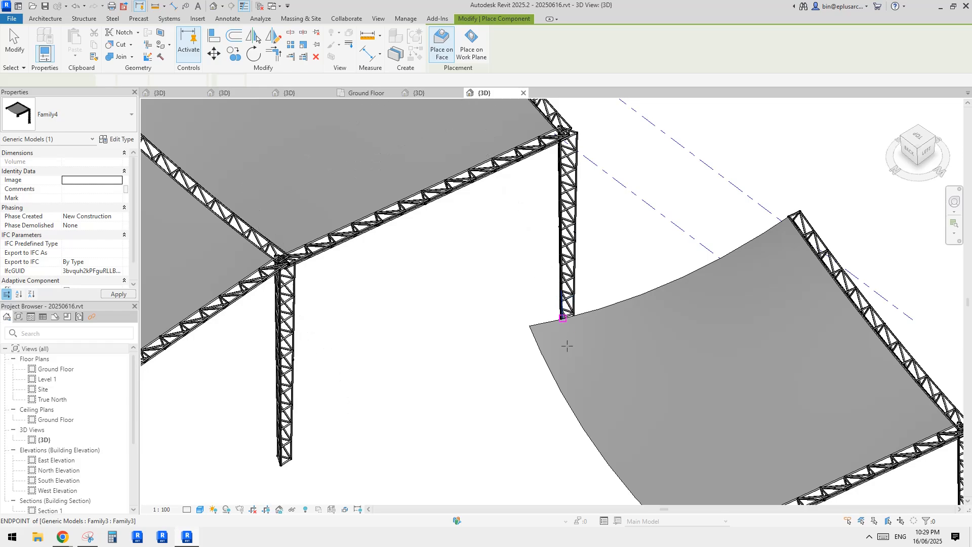
# Step: Place one Family4 canopy on the Ground Floor plane in the open area beside the existing canopy row and end placement
pyautogui.moveTo(556, 383); pyautogui.dragTo(528, 213, button='middle')
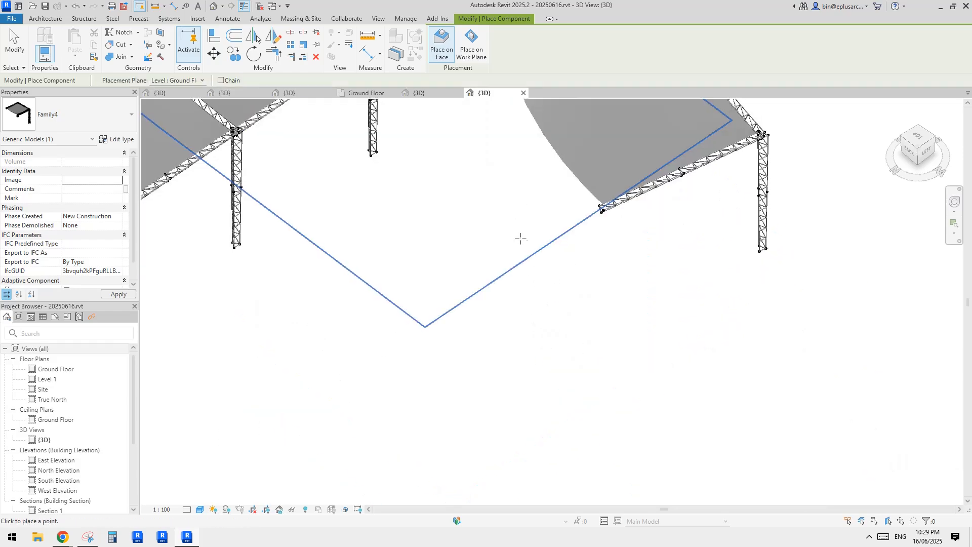
pyautogui.scroll(-3, 562, 265)
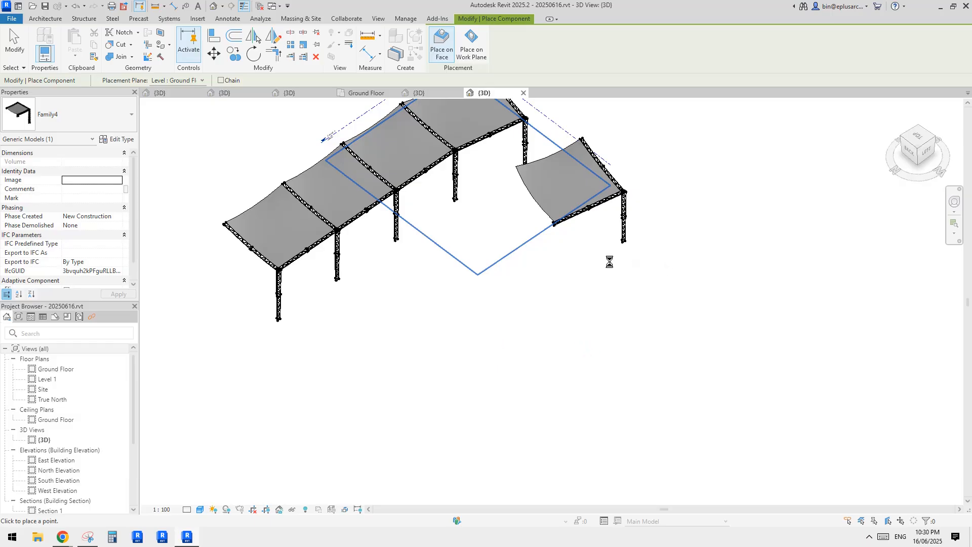
pyautogui.press('Escape')
pyautogui.press('Escape')
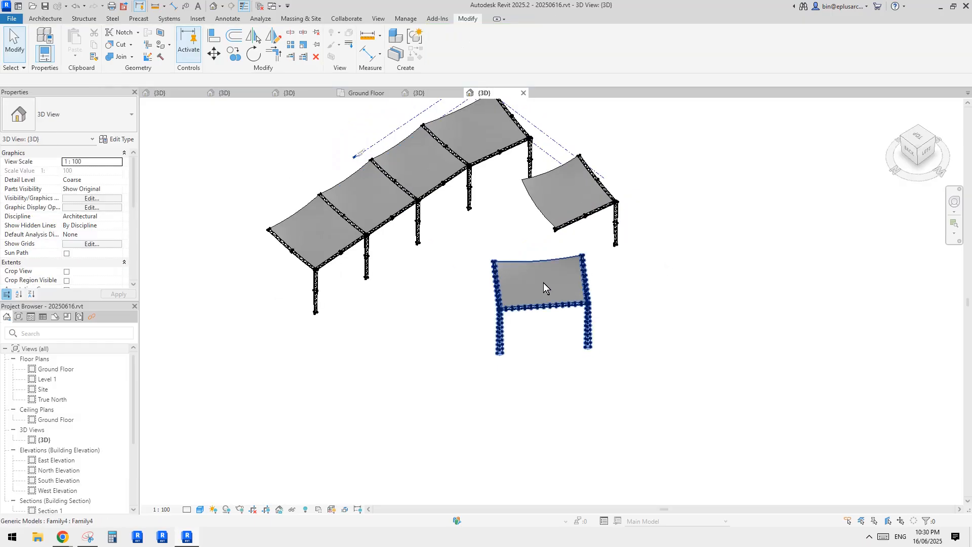
# Step: Select the placed Family4 canopy and examine the adaptive points at its column bases
pyautogui.click(544, 286)
pyautogui.scroll(3, 549, 294)
pyautogui.keyDown('shift'); pyautogui.moveTo(550, 293); pyautogui.dragTo(632, 393, button='middle'); pyautogui.keyUp('shift')
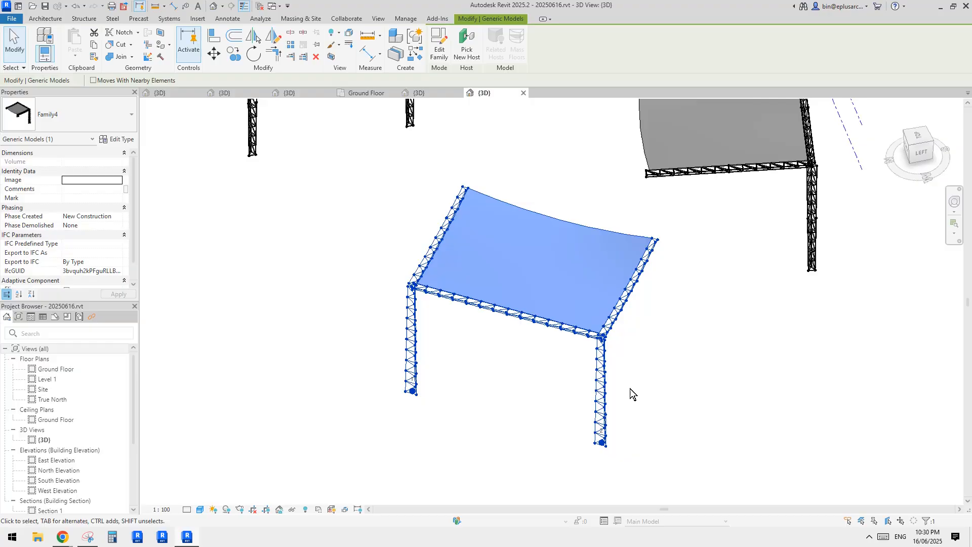
pyautogui.press('Tab')
pyautogui.click(602, 444)
pyautogui.keyDown('shift'); pyautogui.moveTo(602, 444); pyautogui.dragTo(642, 466, button='middle'); pyautogui.keyUp('shift')
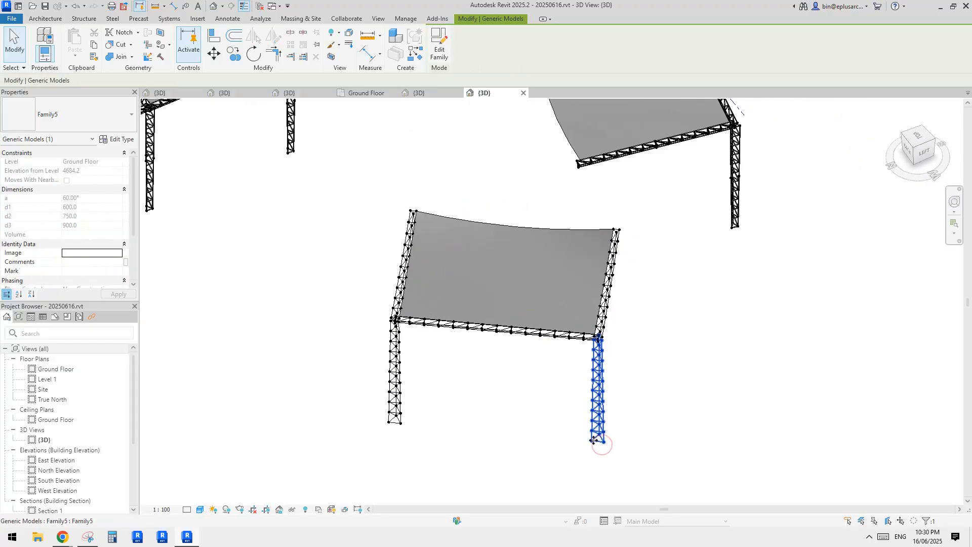
pyautogui.click(603, 444)
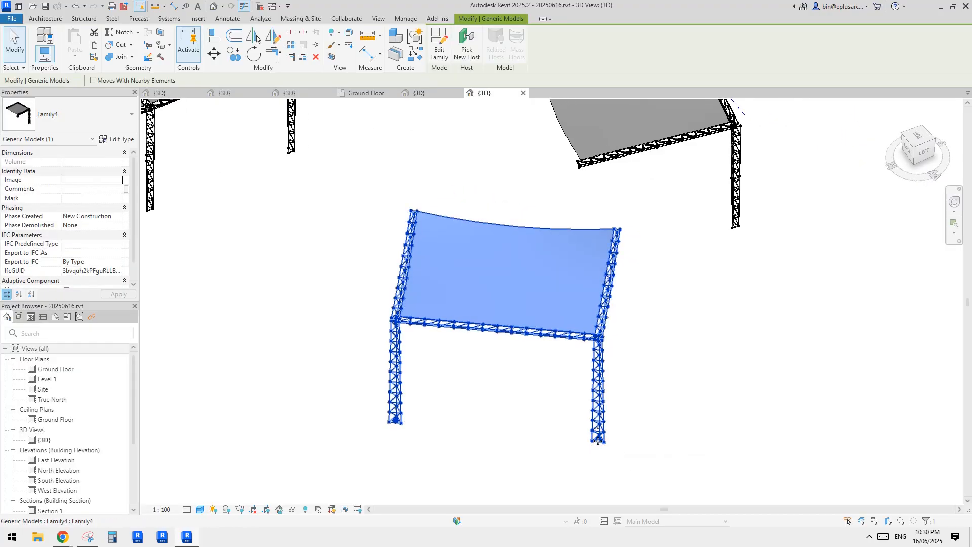
pyautogui.keyDown('shift'); pyautogui.moveTo(598, 441); pyautogui.dragTo(513, 394, button='middle'); pyautogui.keyUp('shift')
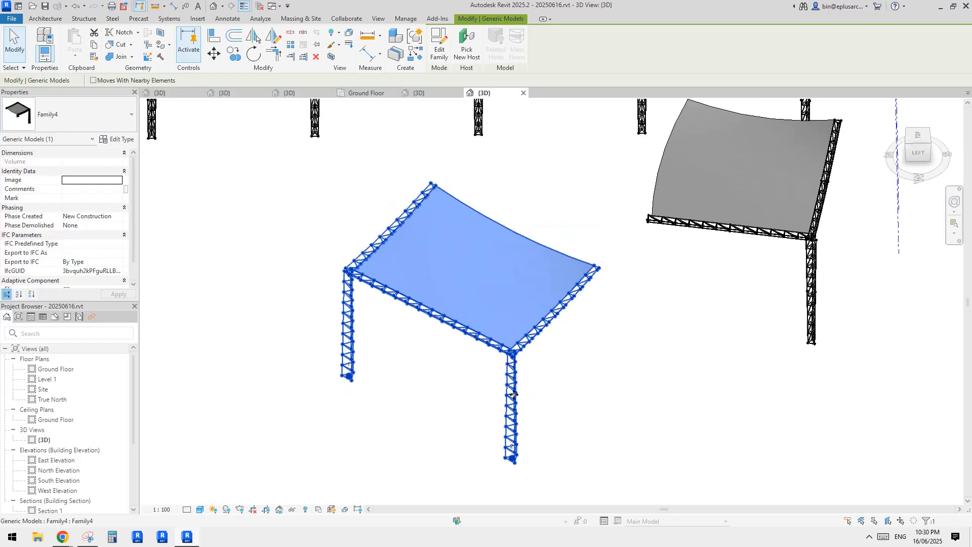
# Step: Open Family4 for editing, enable Always vertical, and reload it into 20250616.rvt, overwriting the existing version
pyautogui.doubleClick(473, 321)
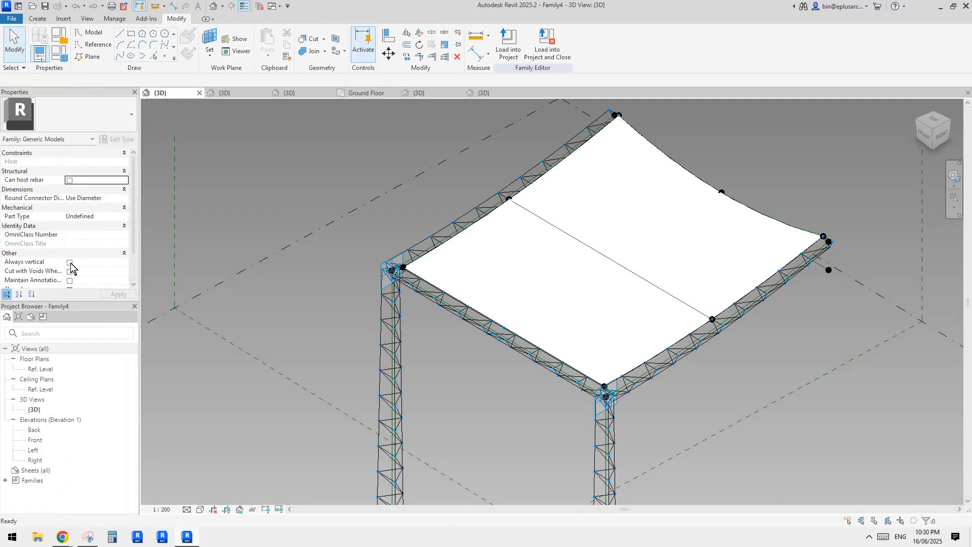
pyautogui.click(70, 263)
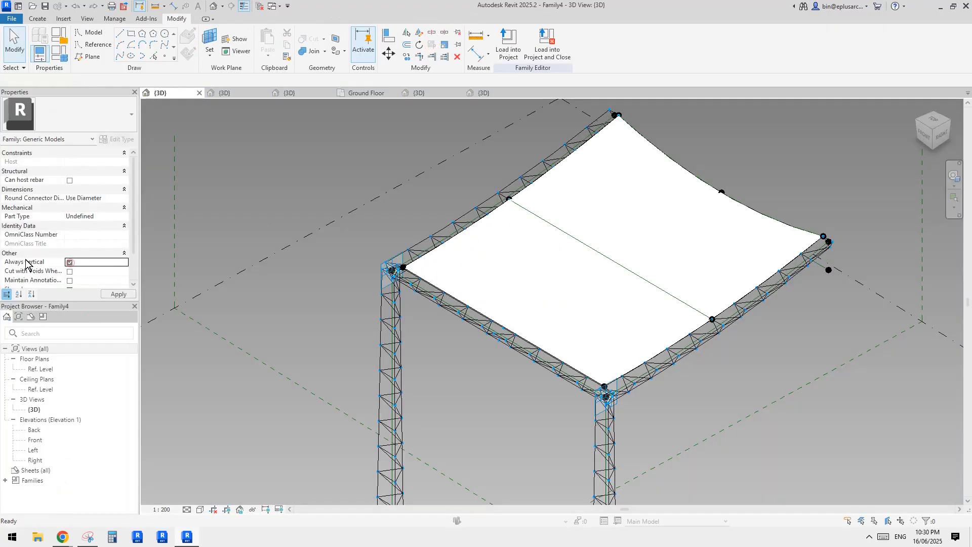
pyautogui.click(509, 46)
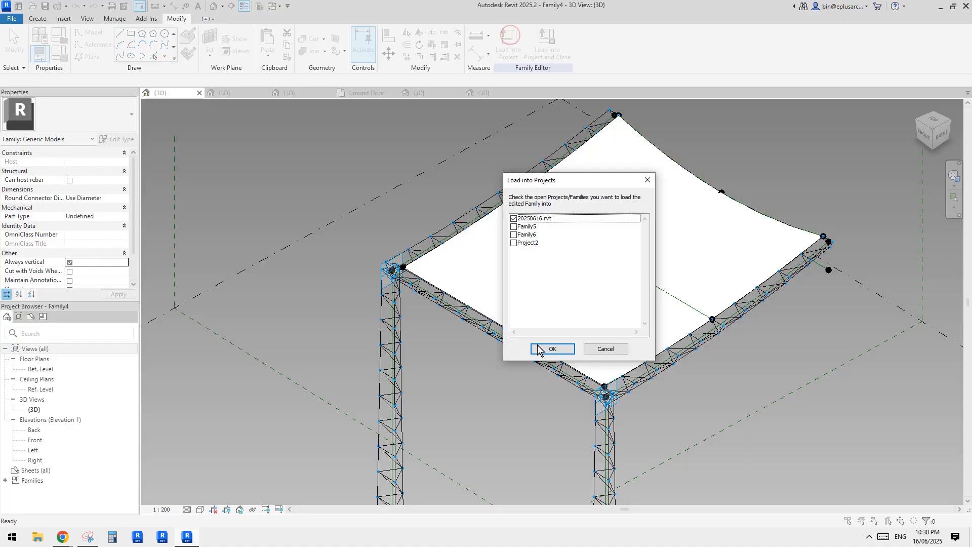
pyautogui.click(552, 349)
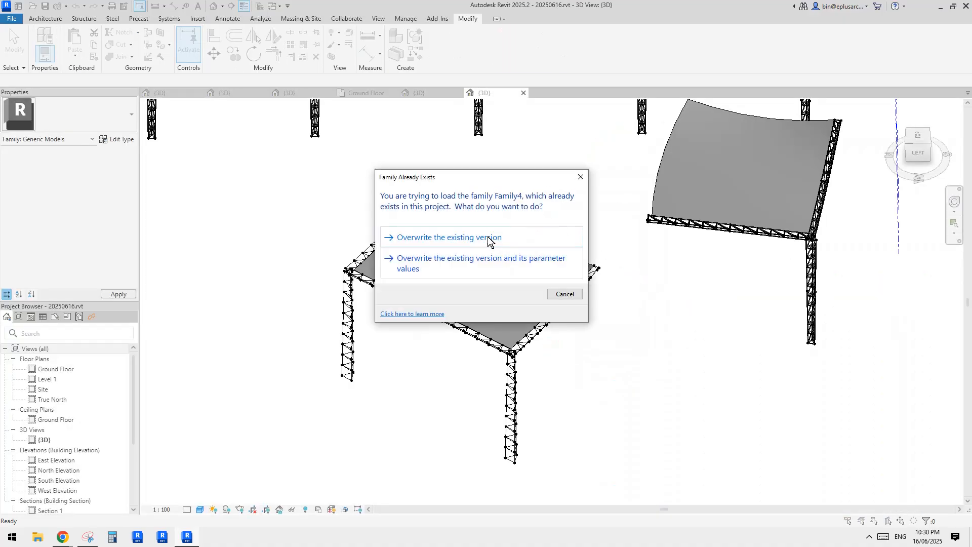
pyautogui.click(490, 242)
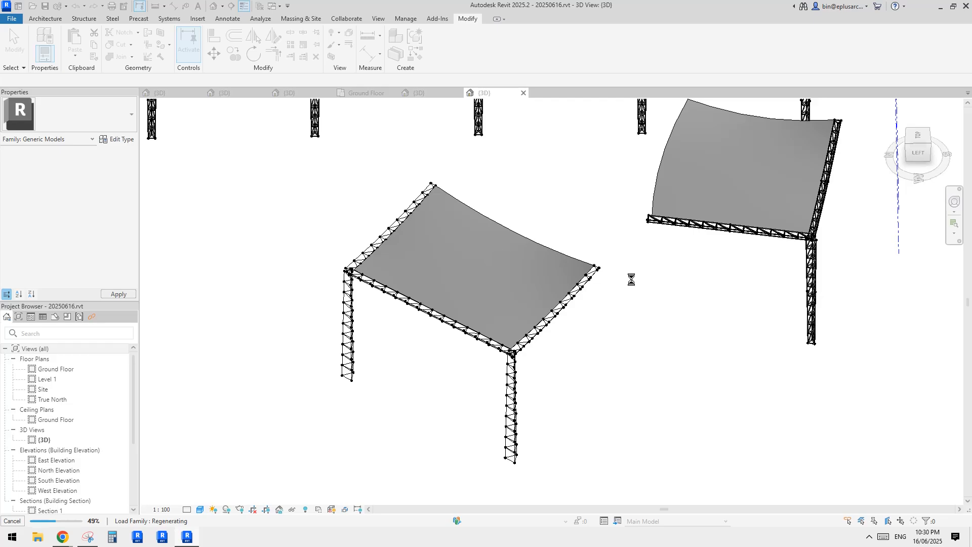
# Step: Delete the separate copied single-column bay standing beside the canopy row
pyautogui.scroll(-3, 573, 273)
pyautogui.keyDown('shift'); pyautogui.moveTo(597, 292); pyautogui.dragTo(555, 211); pyautogui.keyUp('shift')
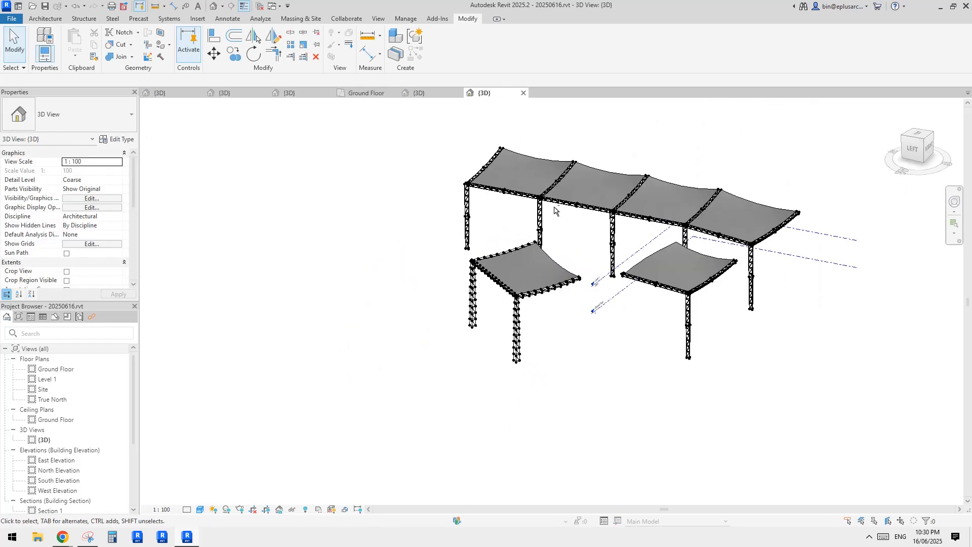
pyautogui.keyDown('shift'); pyautogui.moveTo(554, 210); pyautogui.dragTo(620, 301, button='middle'); pyautogui.keyUp('shift')
pyautogui.click(572, 284)
pyautogui.scroll(1, 572, 284)
pyautogui.moveTo(594, 242); pyautogui.dragTo(636, 228, button='middle')
pyautogui.click(588, 246)
pyautogui.scroll(-2, 589, 240)
pyautogui.scroll(1, 596, 268)
pyautogui.click(642, 253)
pyautogui.press('Delete')
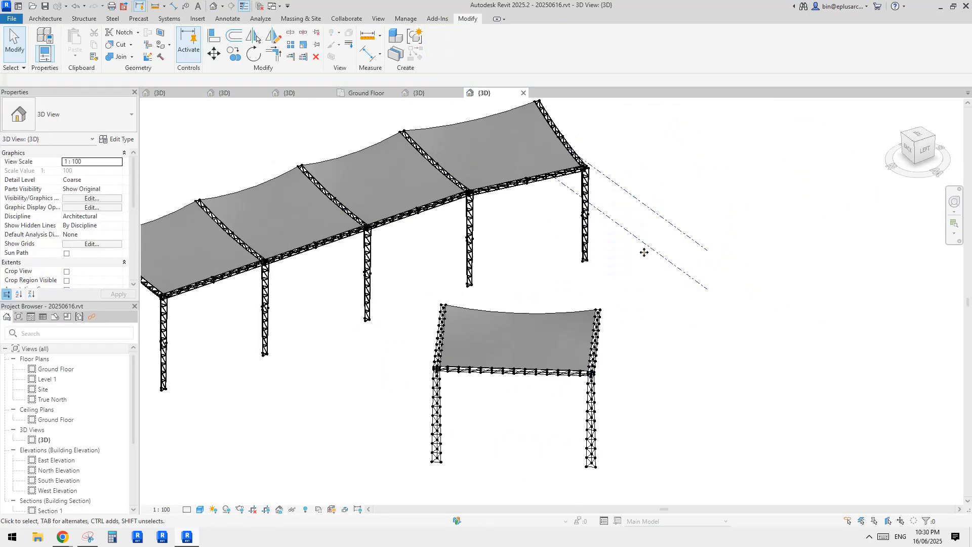
# Step: Move the Family4 canopy past the end of the canopy row to the open ground on its free-edge side
pyautogui.moveTo(733, 191); pyautogui.dragTo(734, 192)
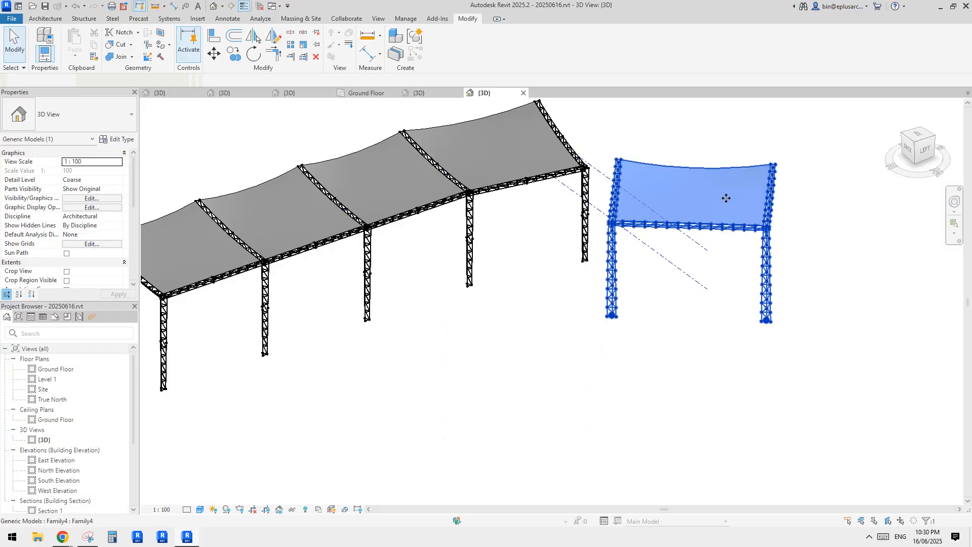
pyautogui.keyDown('shift'); pyautogui.moveTo(734, 228); pyautogui.dragTo(567, 231, button='middle'); pyautogui.keyUp('shift')
pyautogui.scroll(-2, 701, 182)
pyautogui.moveTo(573, 225); pyautogui.dragTo(778, 285)
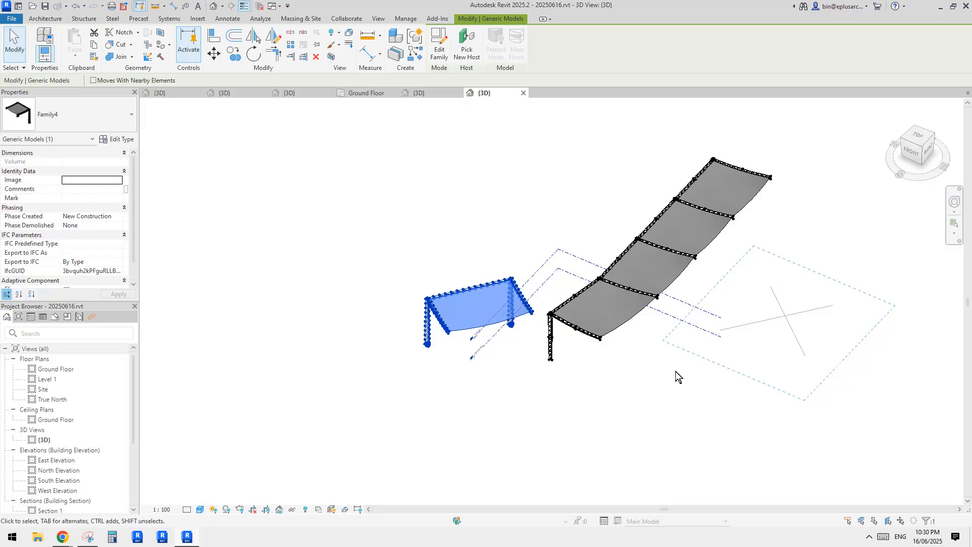
pyautogui.click(660, 390)
pyautogui.scroll(3, 781, 314)
pyautogui.moveTo(757, 250); pyautogui.dragTo(741, 309)
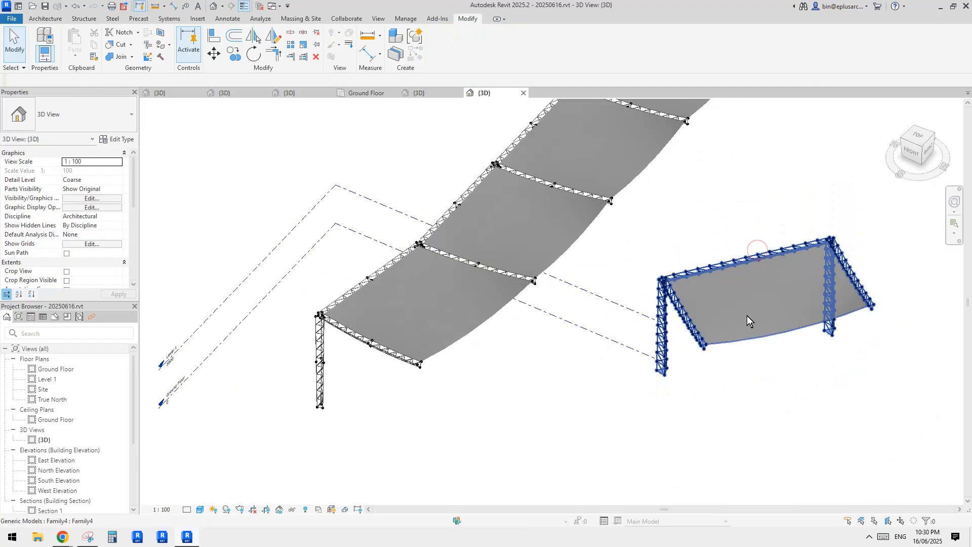
# Step: Examine the relocated Family4 canopy against the canopy row, comparing their truss frames and free surface edges
pyautogui.scroll(1, 633, 254)
pyautogui.moveTo(631, 253); pyautogui.dragTo(593, 342, button='middle')
pyautogui.moveTo(645, 364); pyautogui.dragTo(618, 360, button='middle')
pyautogui.scroll(-3, 635, 366)
pyautogui.scroll(2, 635, 365)
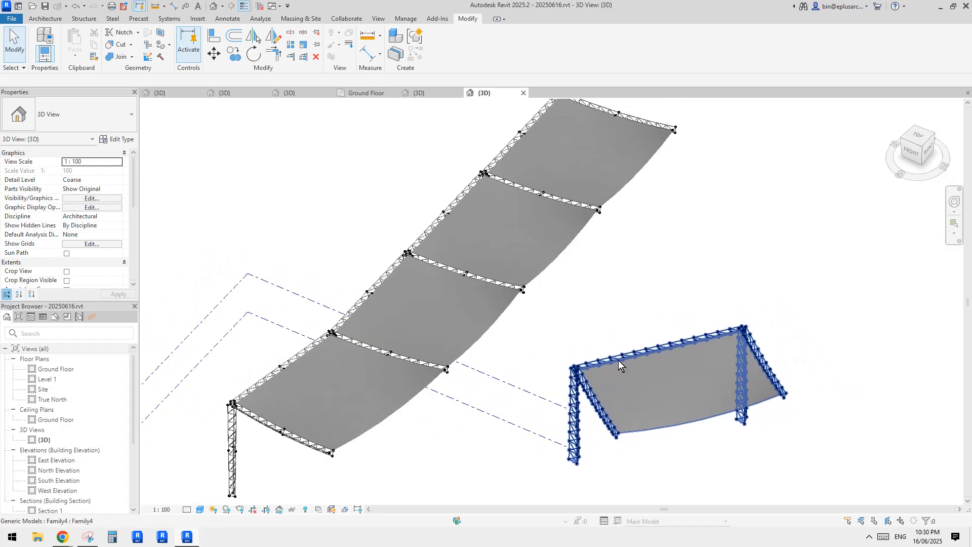
pyautogui.scroll(-1, 618, 361)
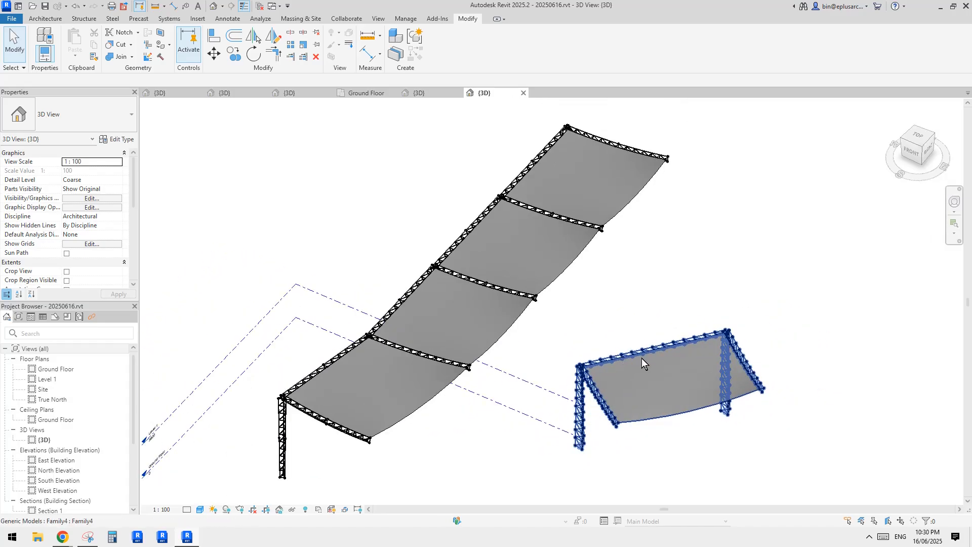
pyautogui.scroll(1, 642, 357)
pyautogui.moveTo(629, 329); pyautogui.dragTo(585, 348, button='middle')
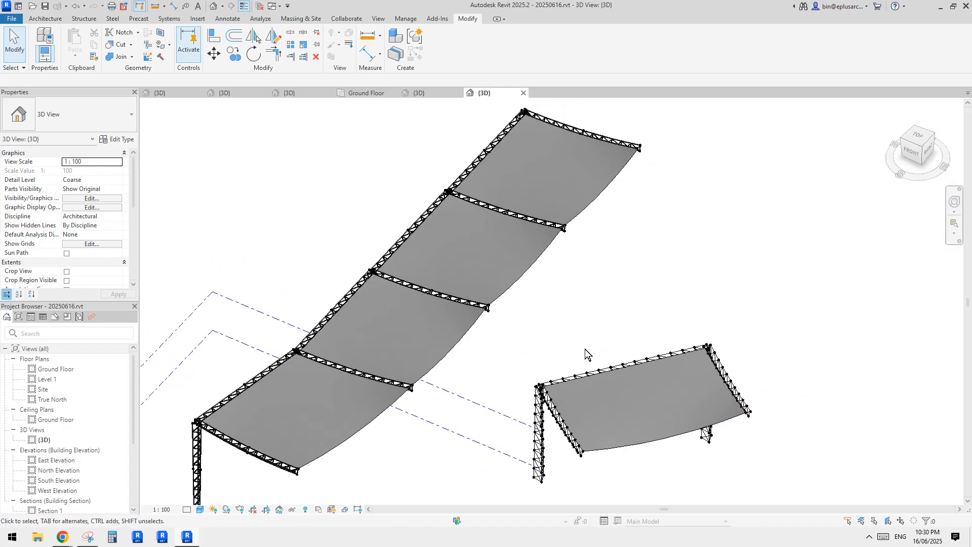